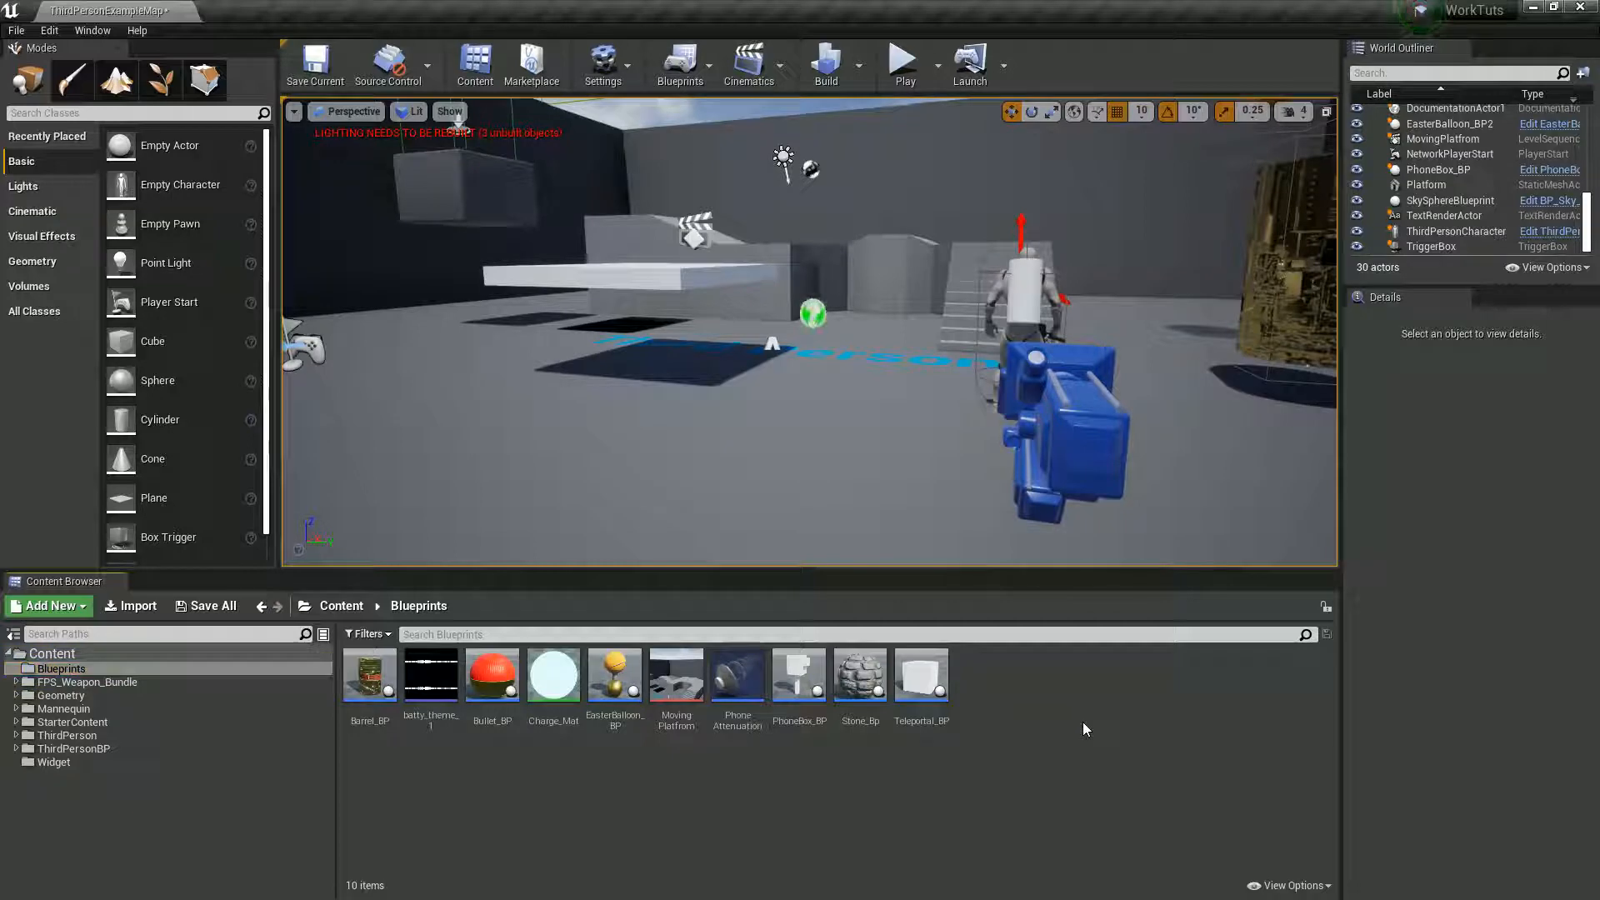
- Switch to 3ds Max and examine the coin cylinder's unwrapped layout and mapping options in the UV editor
left_click(126, 611)
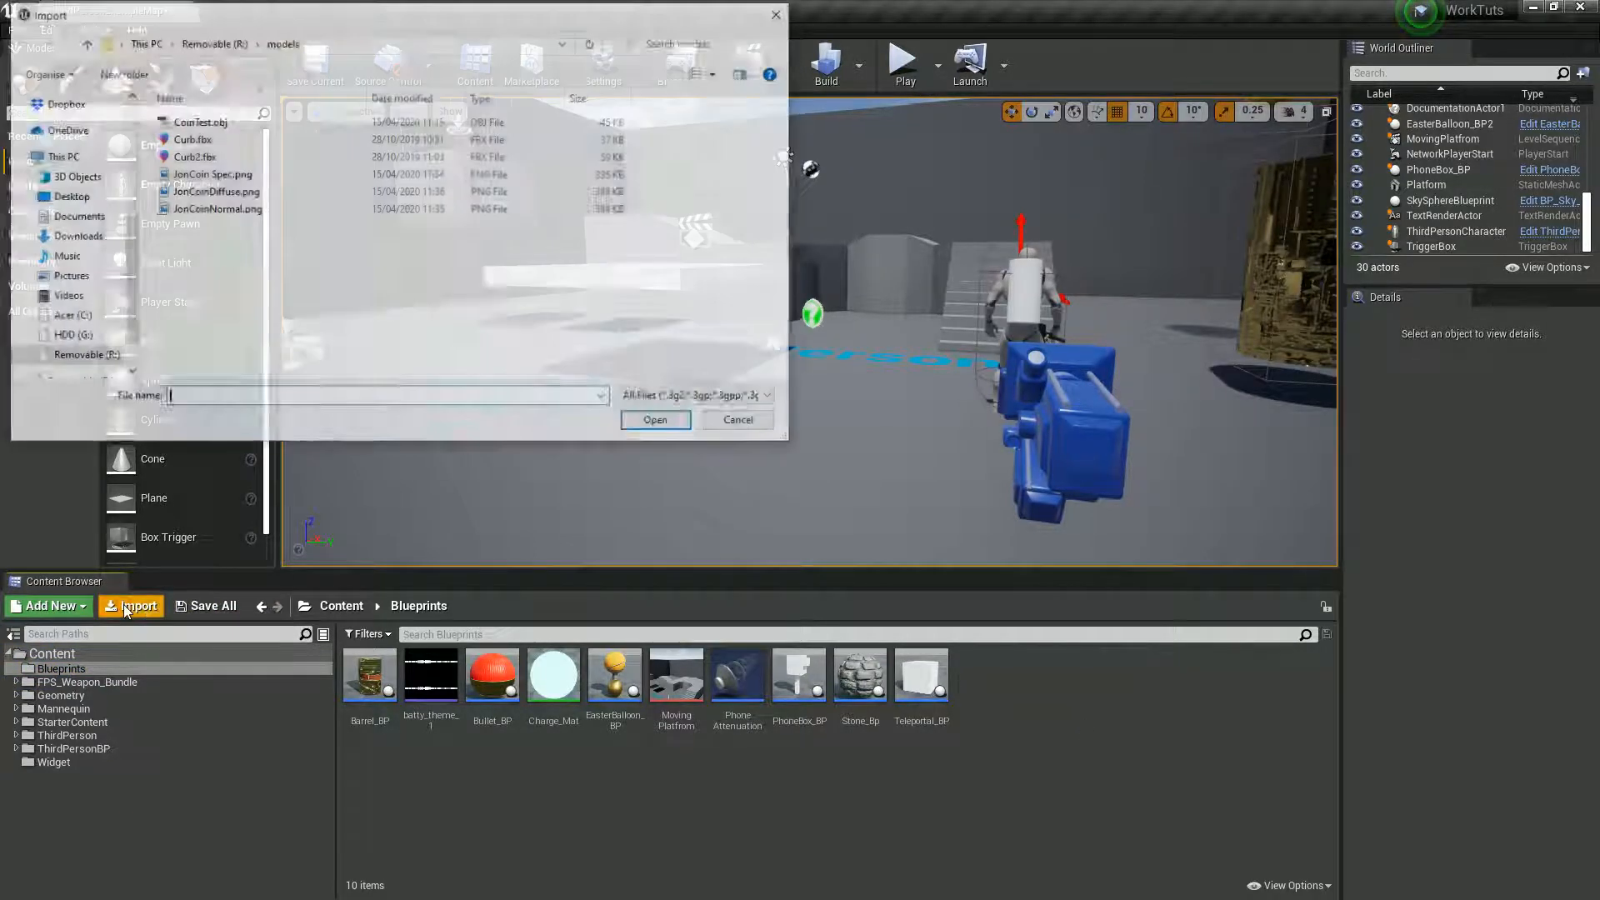
left_click(741, 422)
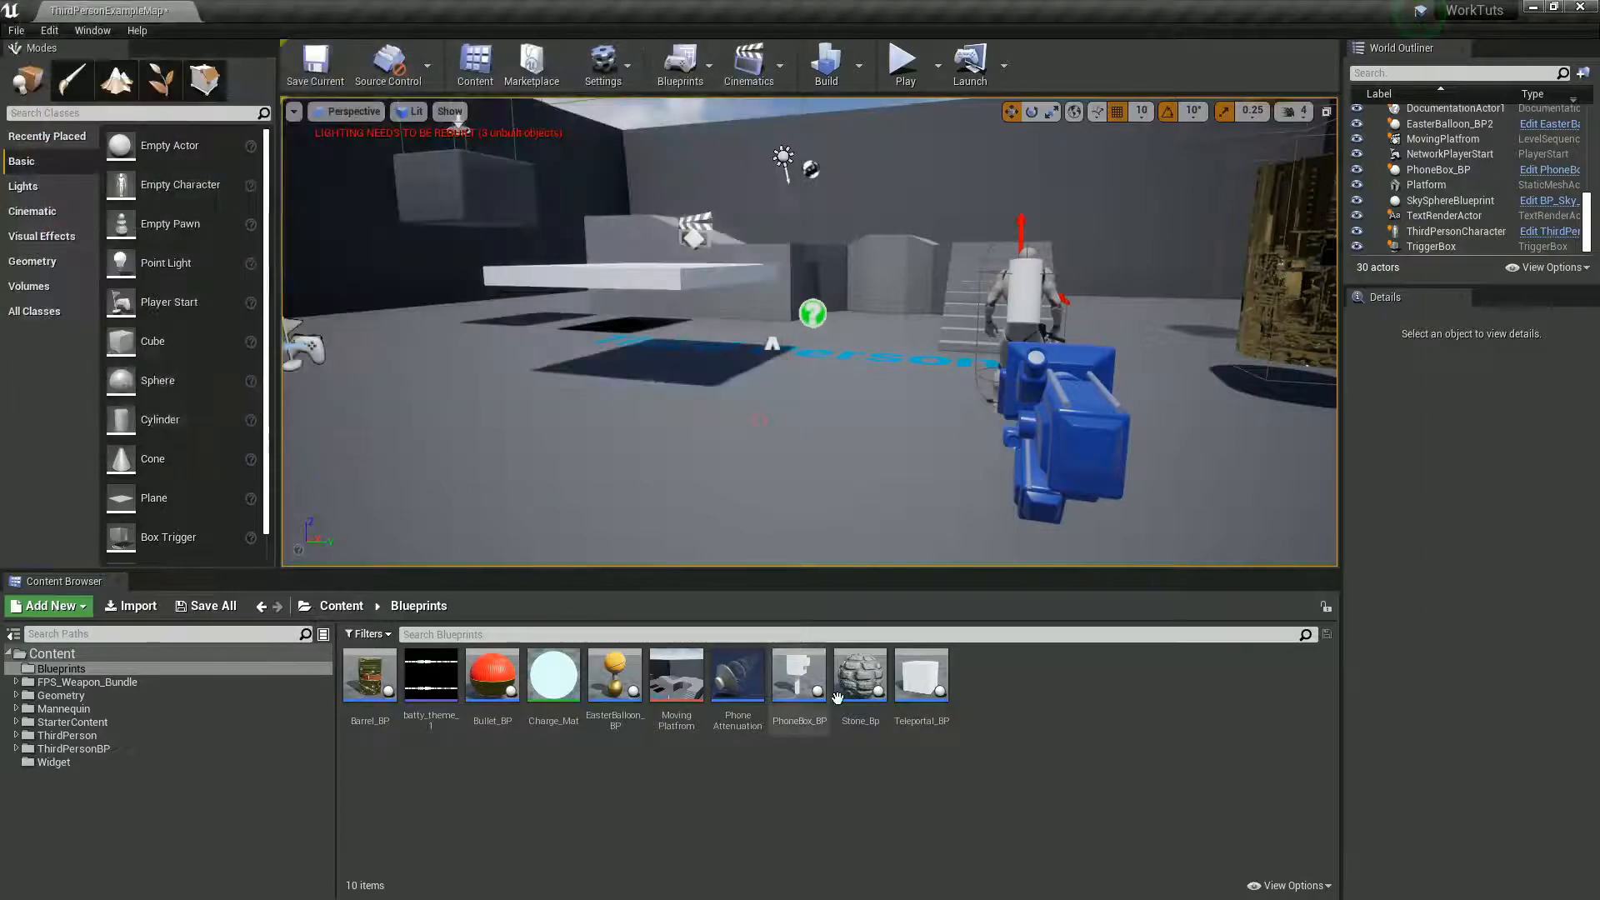
key("alt+Tab")
key("alt+Tab")
key("alt+Tab")
key("alt+Tab")
key("alt+Tab")
key("alt+Tab")
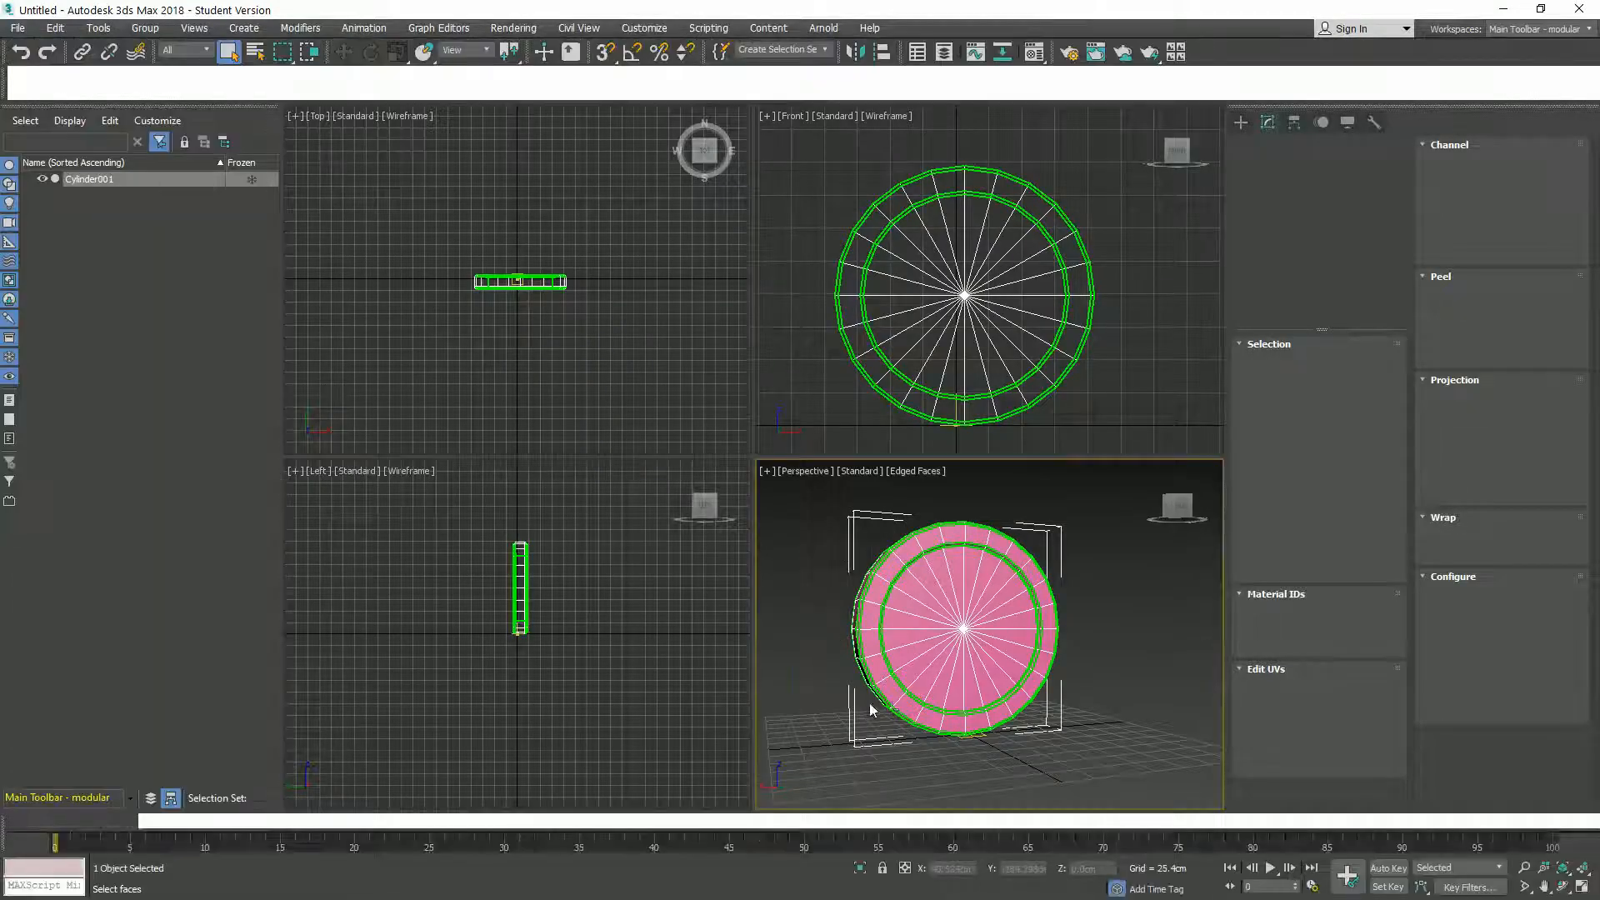
middle_click_drag(863, 669, 795, 626, "alt")
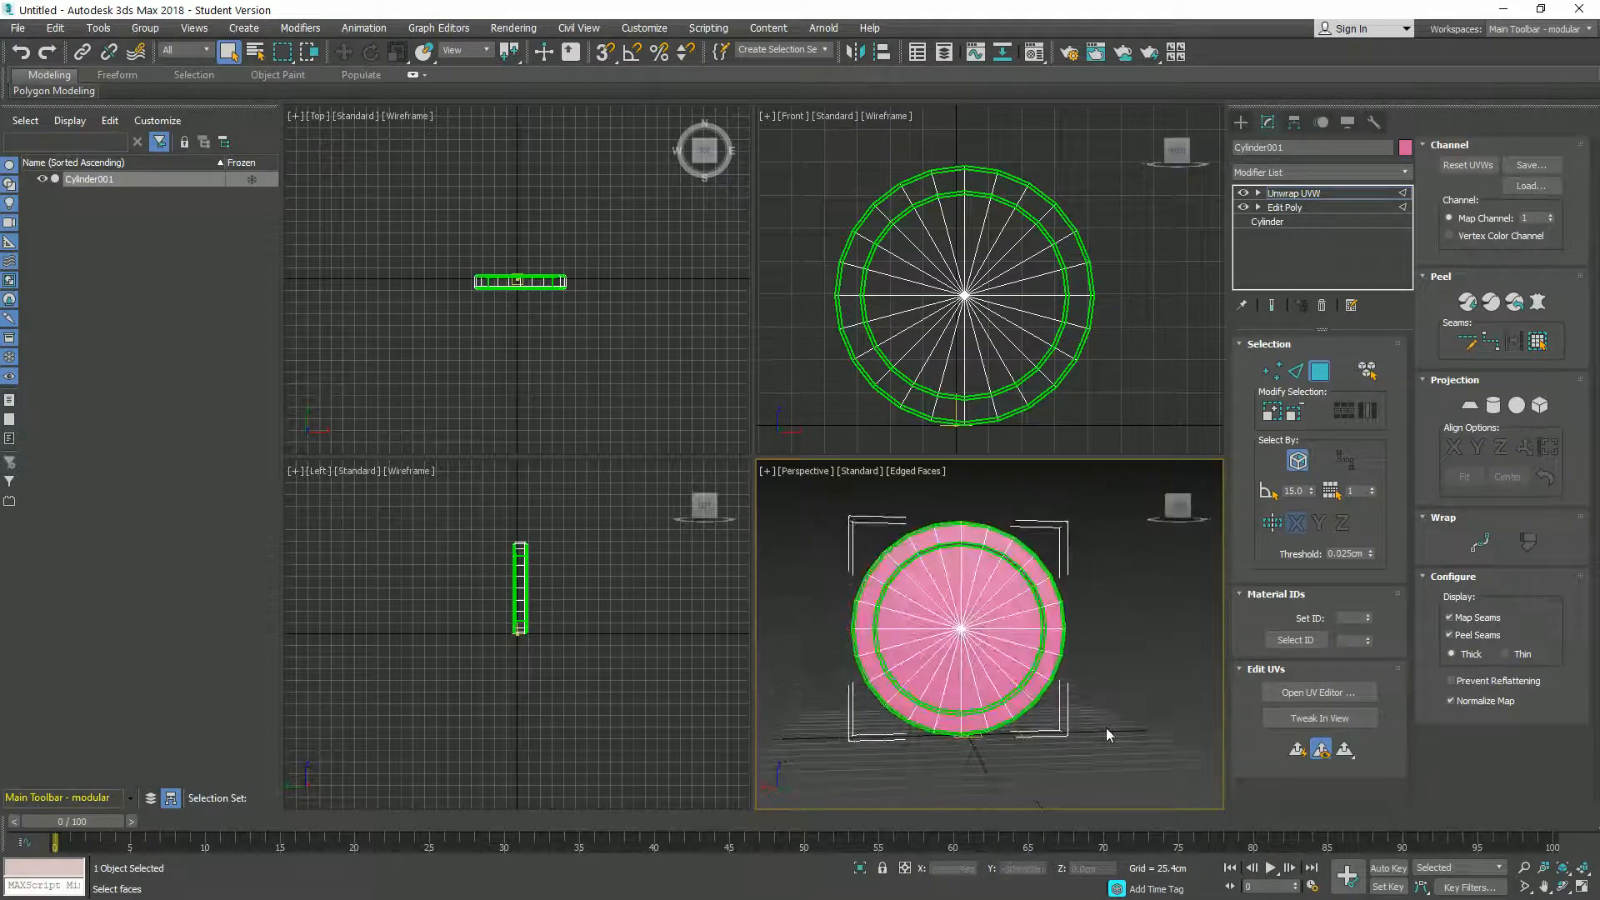
left_click(1320, 693)
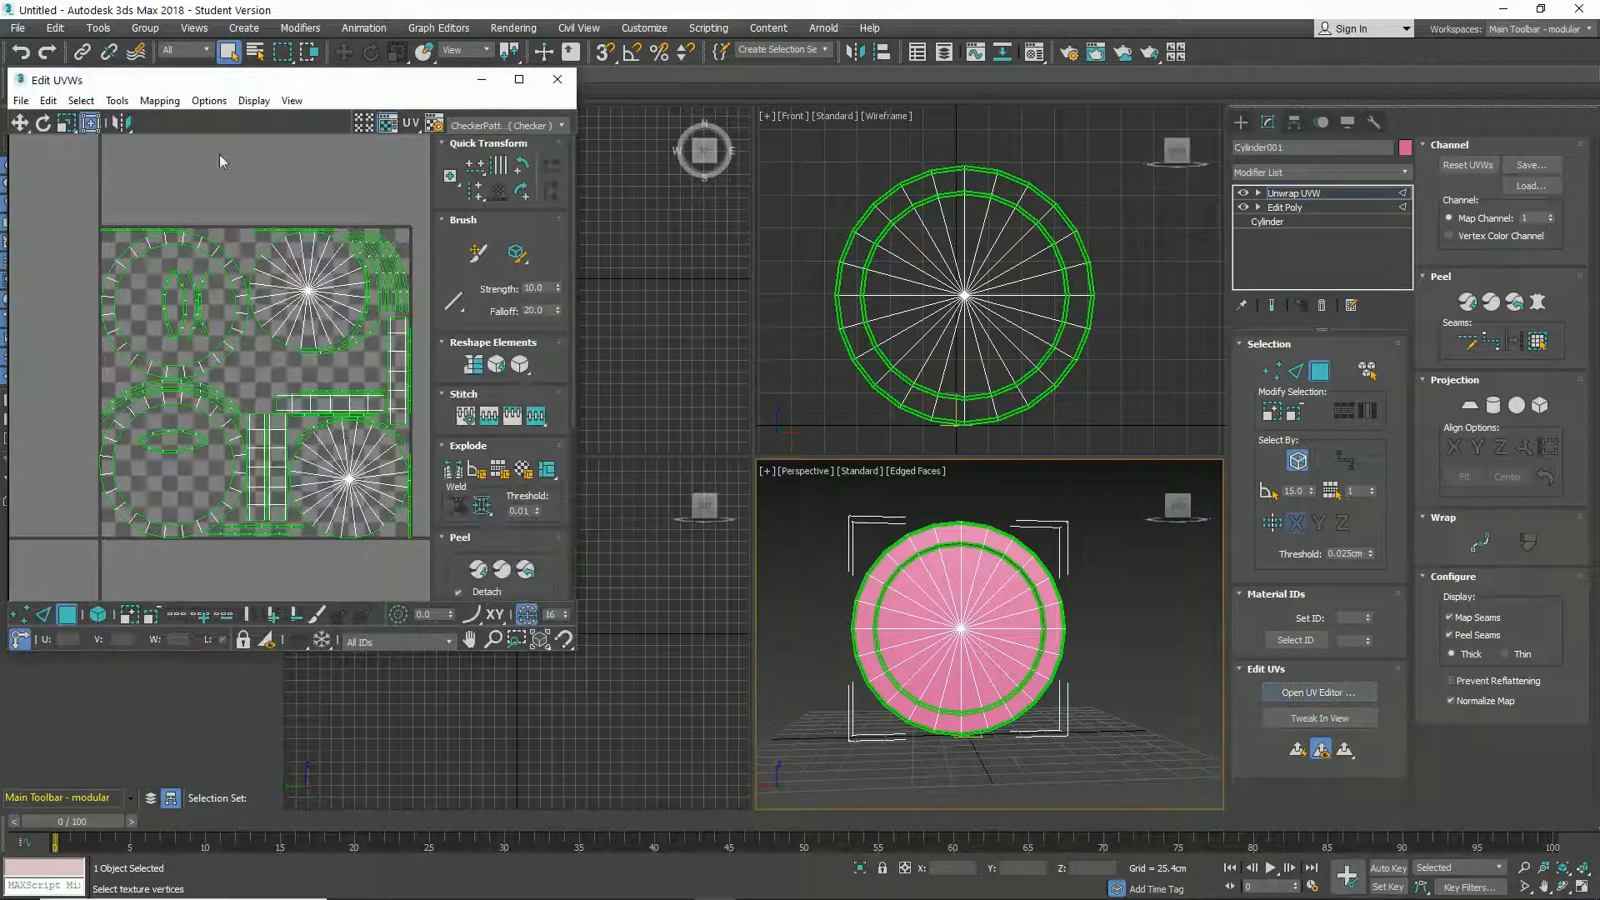
left_click(159, 101)
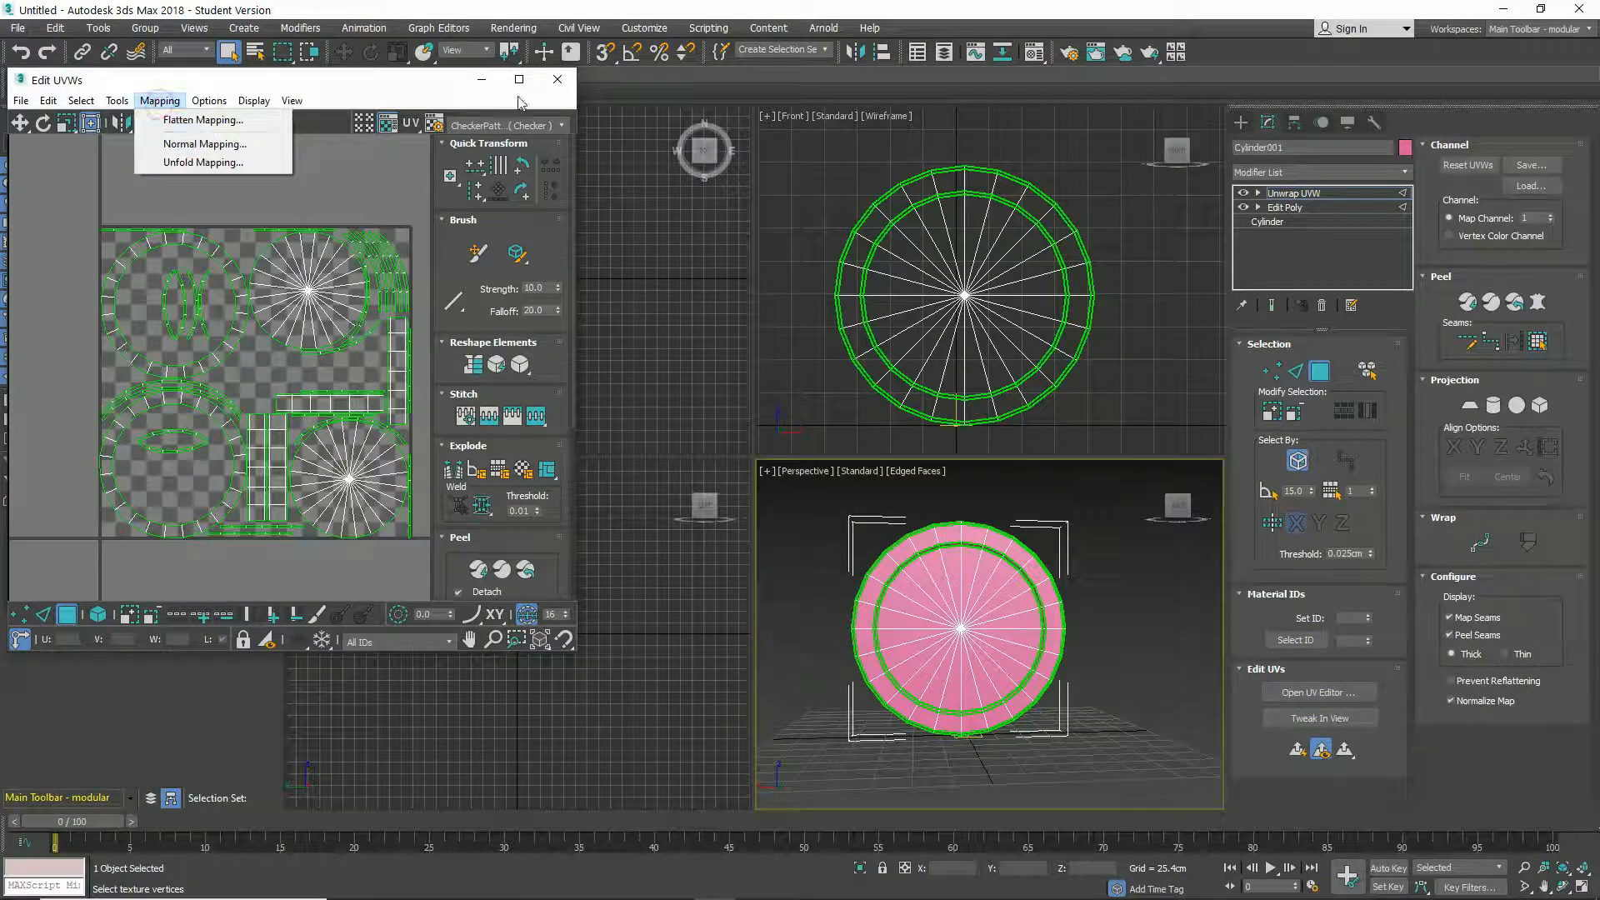
left_click(559, 81)
left_click(558, 81)
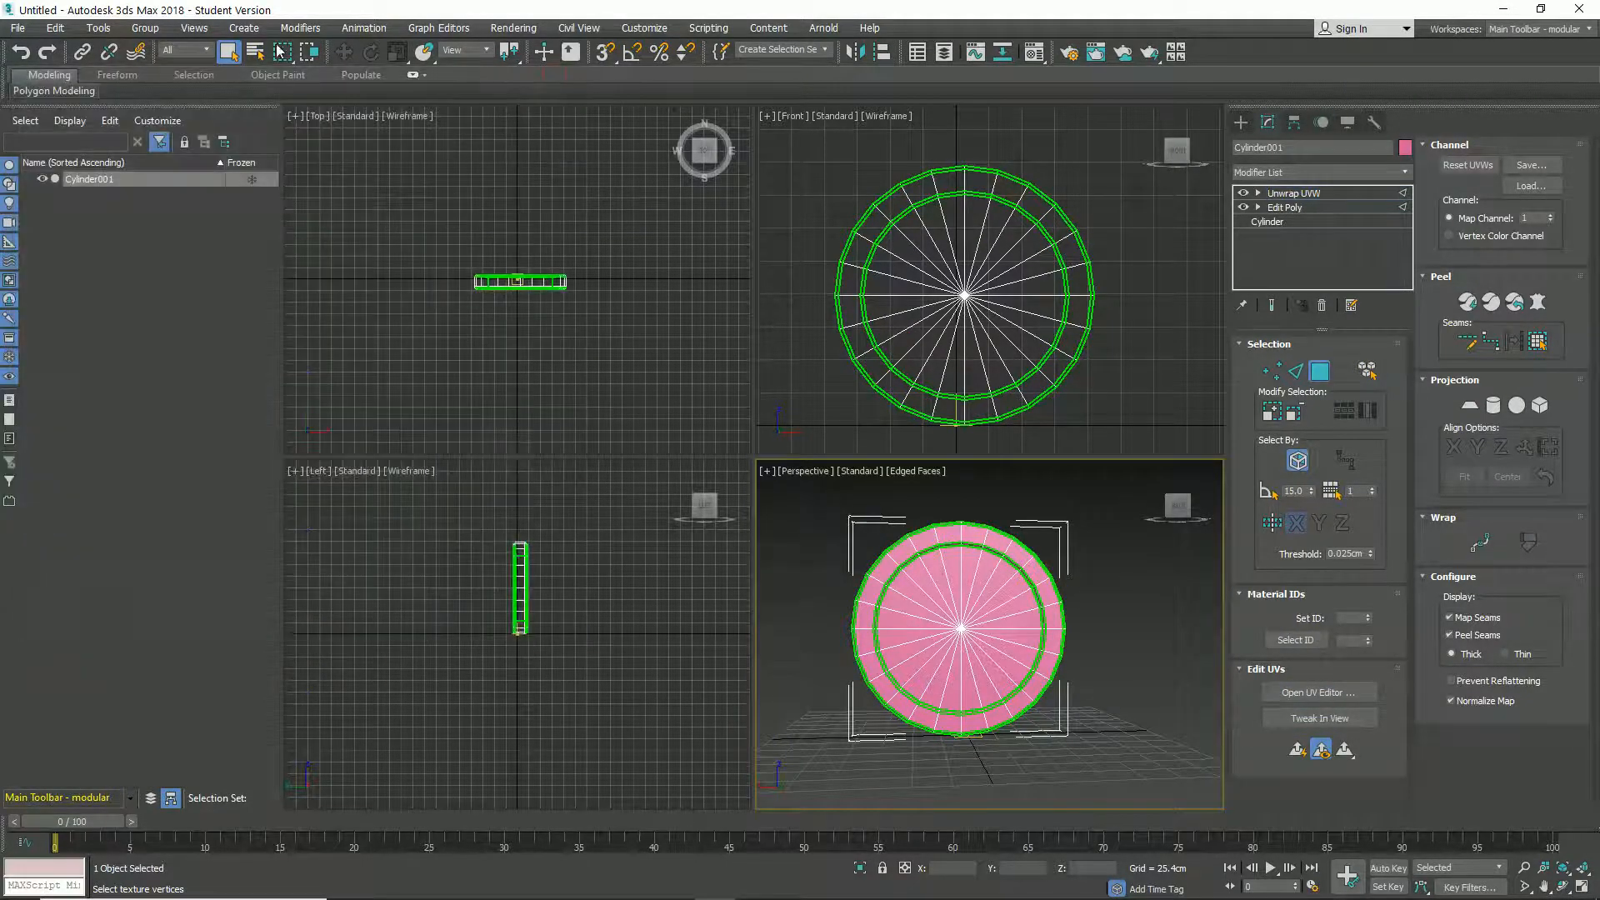
- Examine the file types available for exporting the coin model, including FBX and OBJ, without exporting
left_click(14, 32)
mouse_move(125, 270)
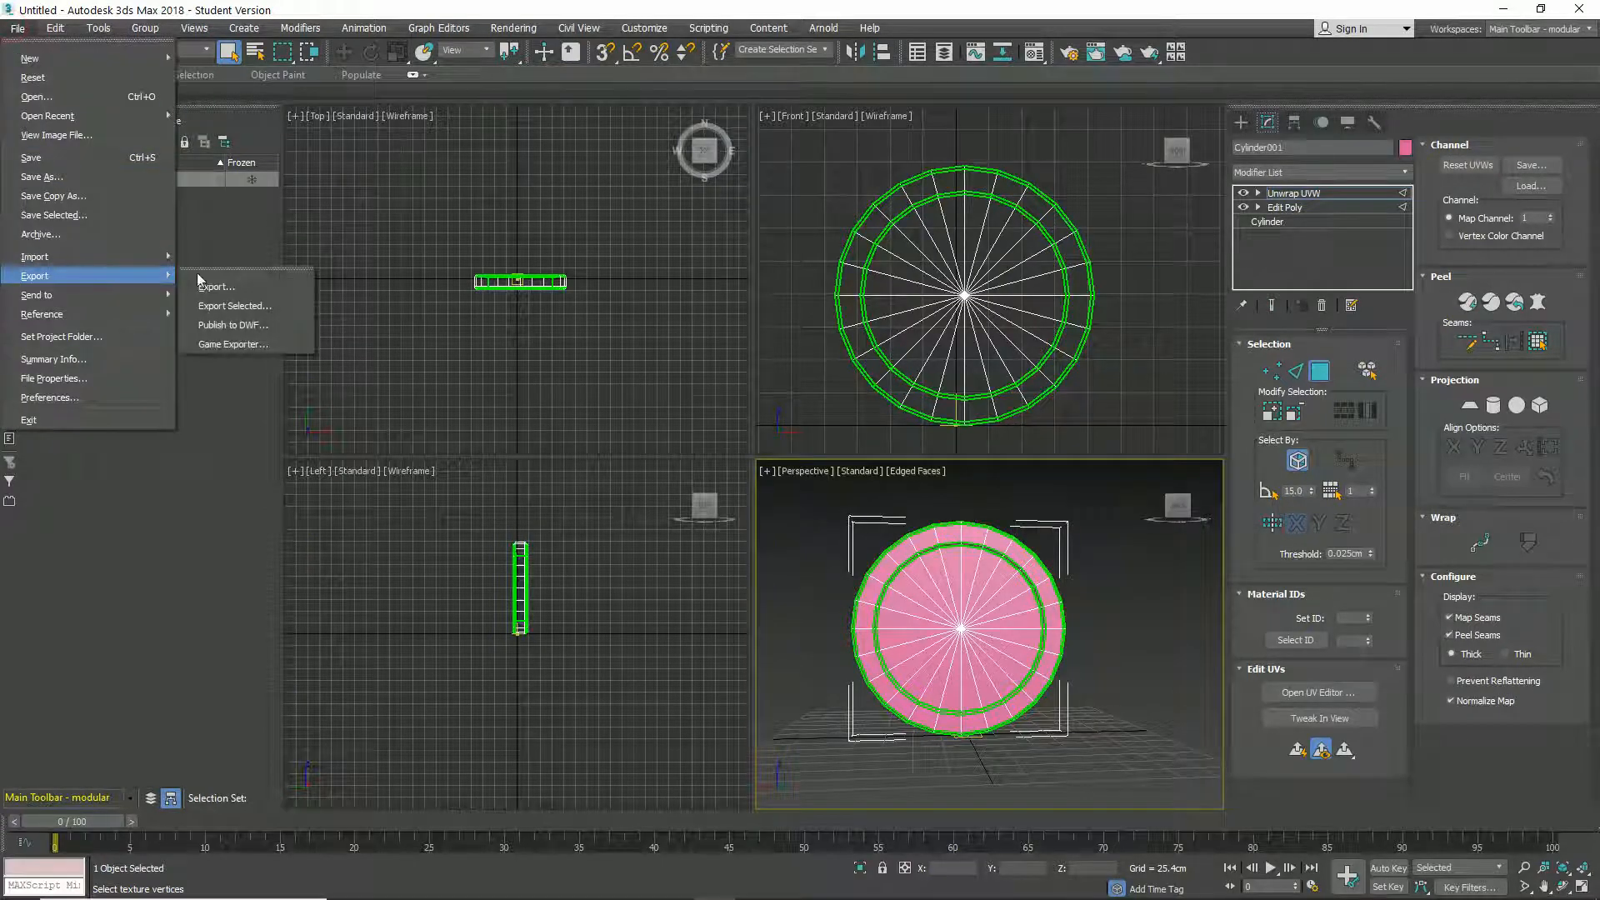
left_click(244, 290)
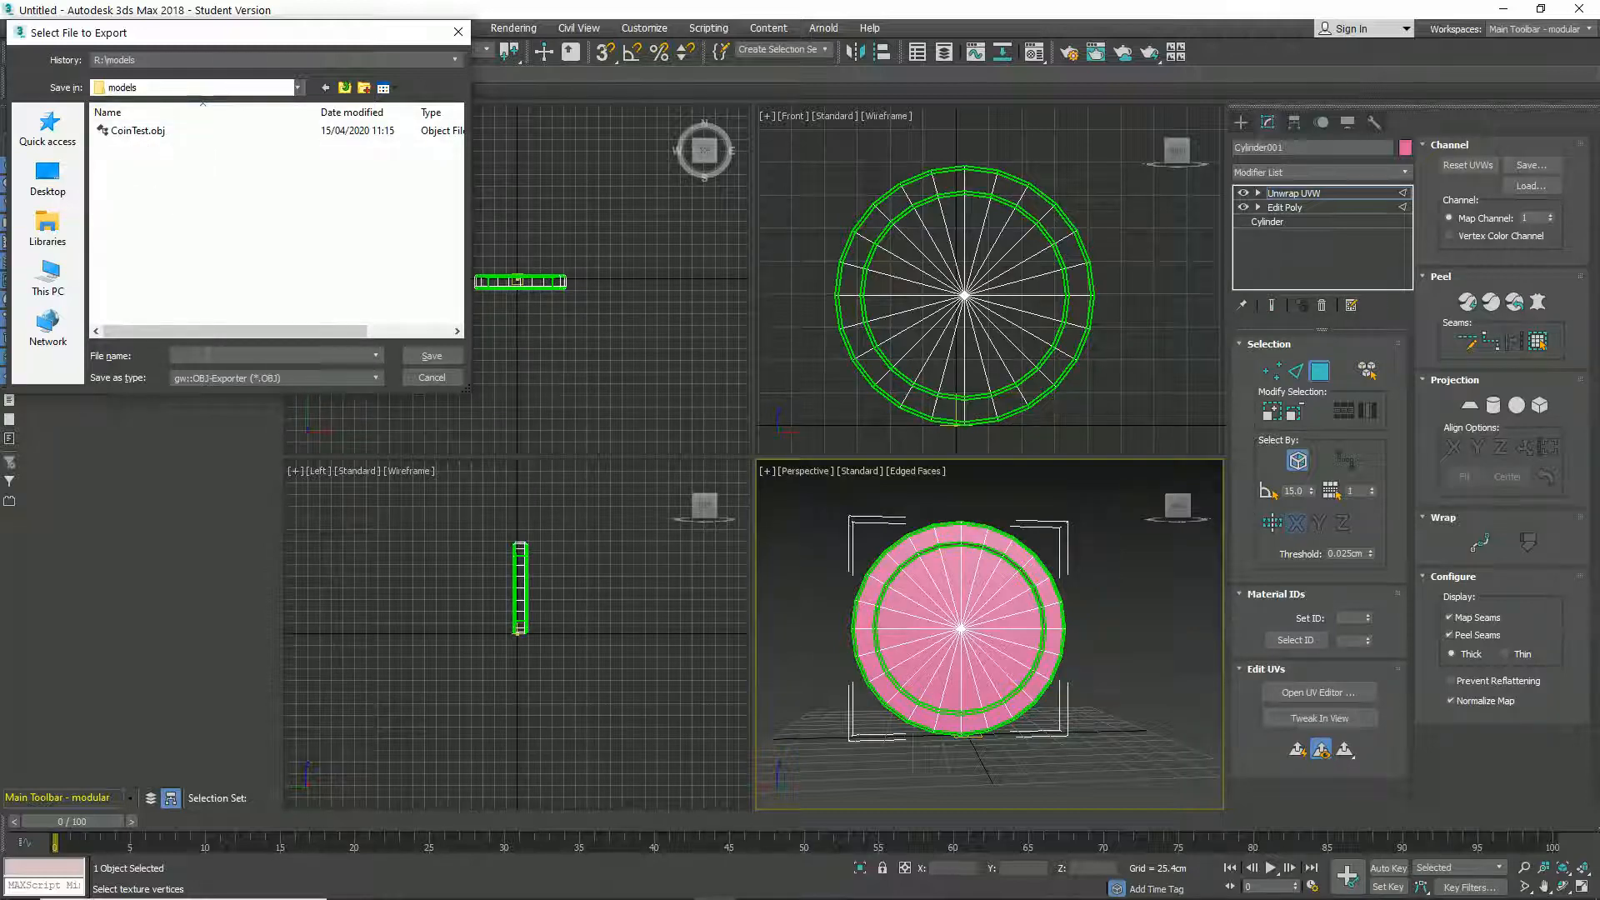
left_click(324, 379)
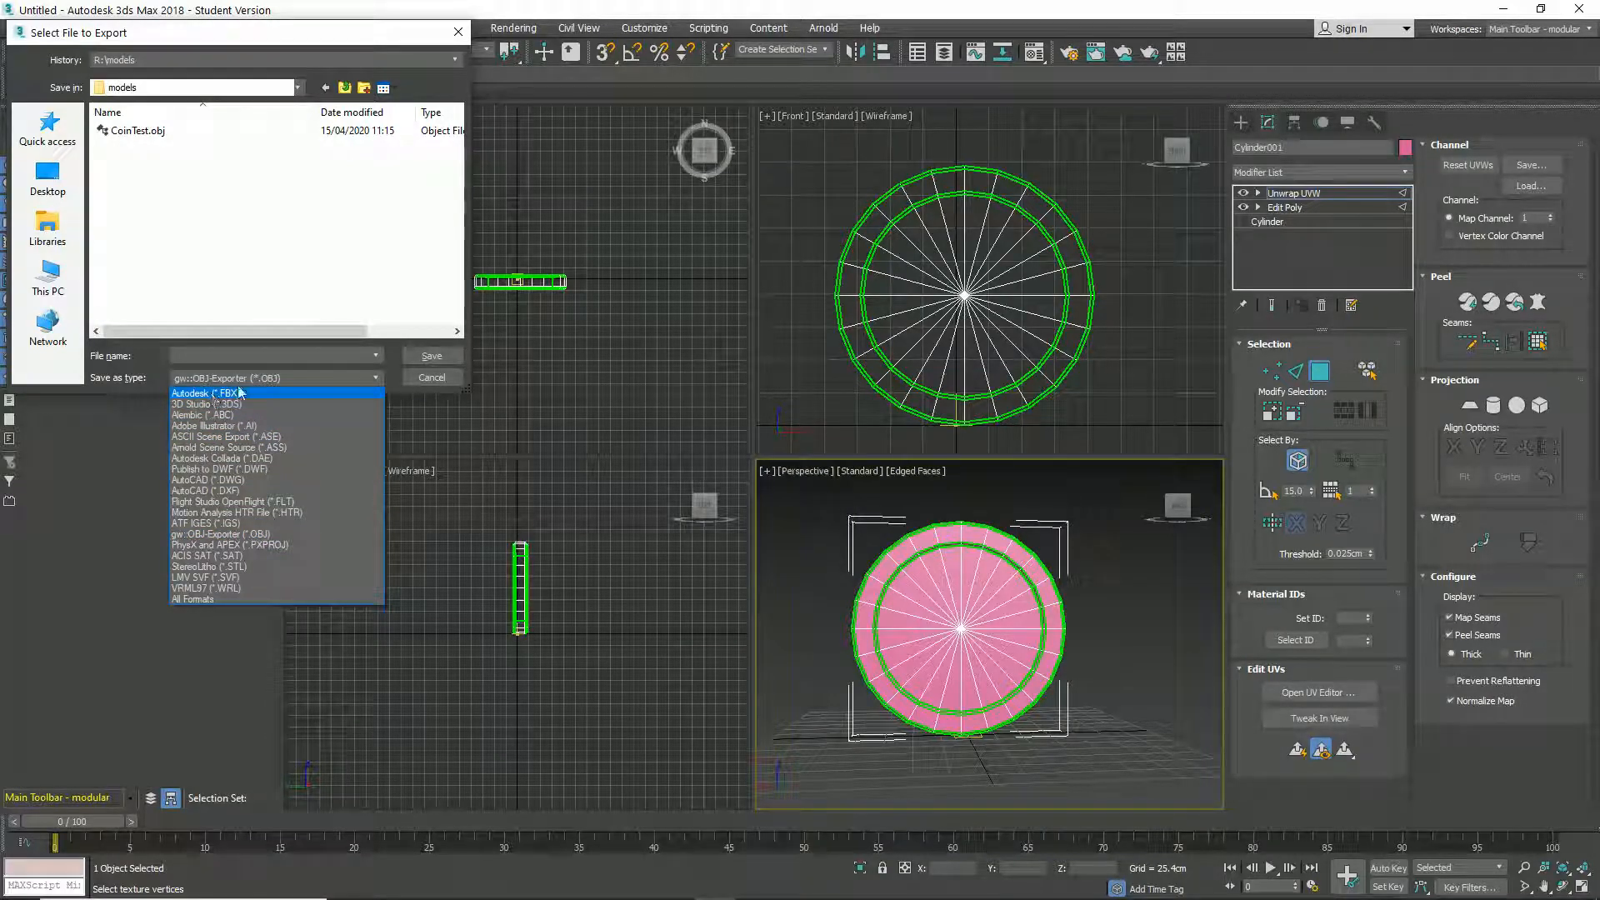
left_click(389, 380)
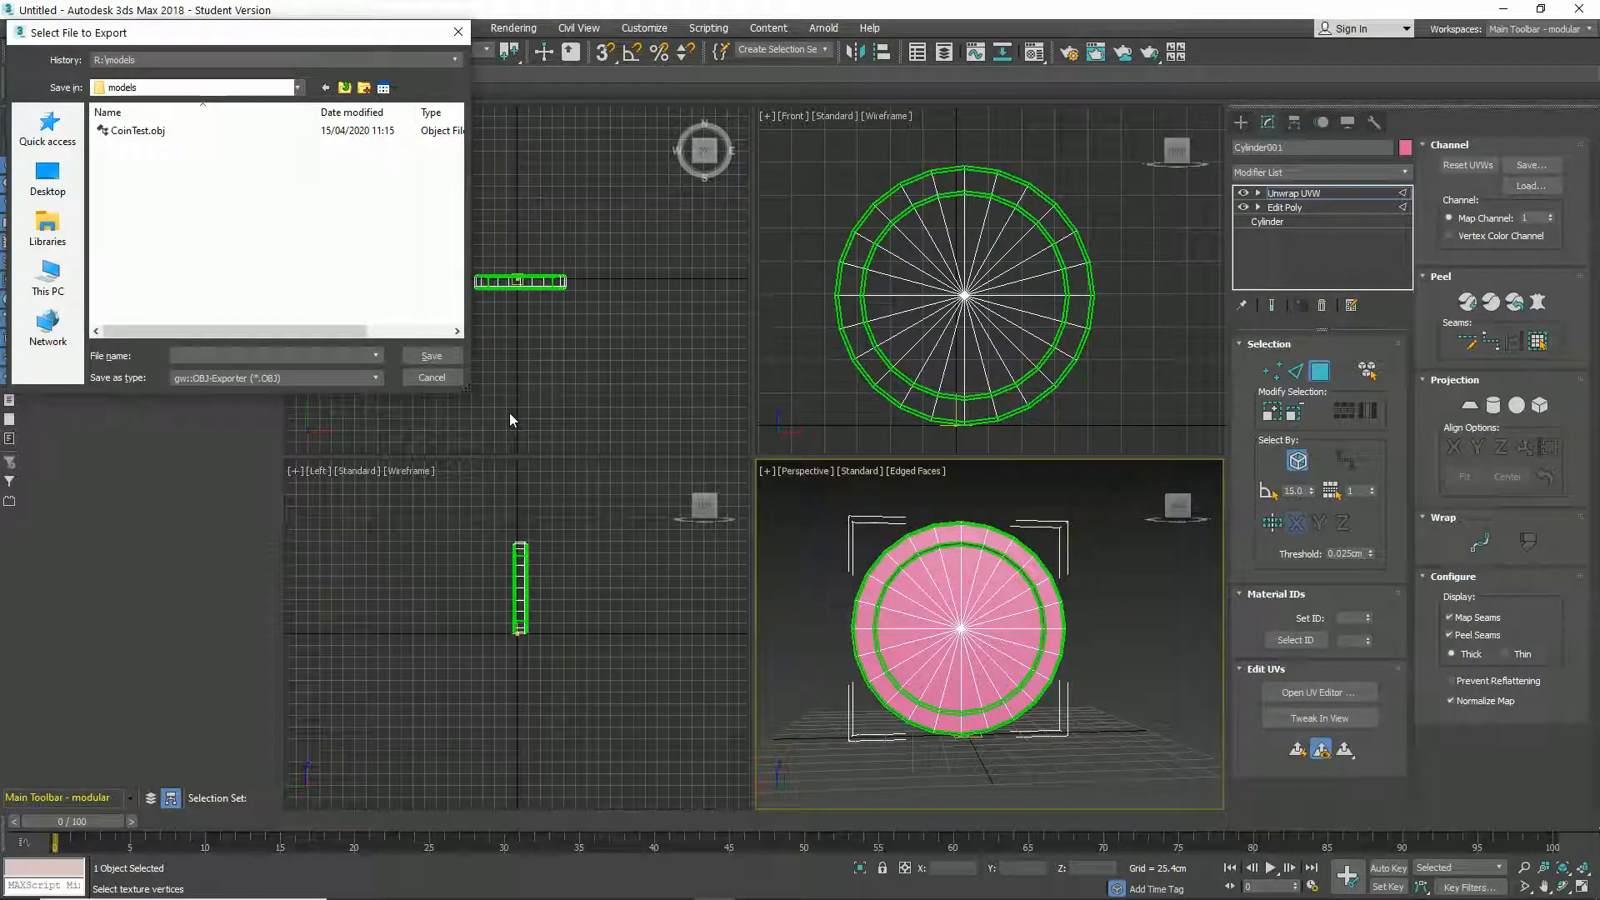
left_click(426, 379)
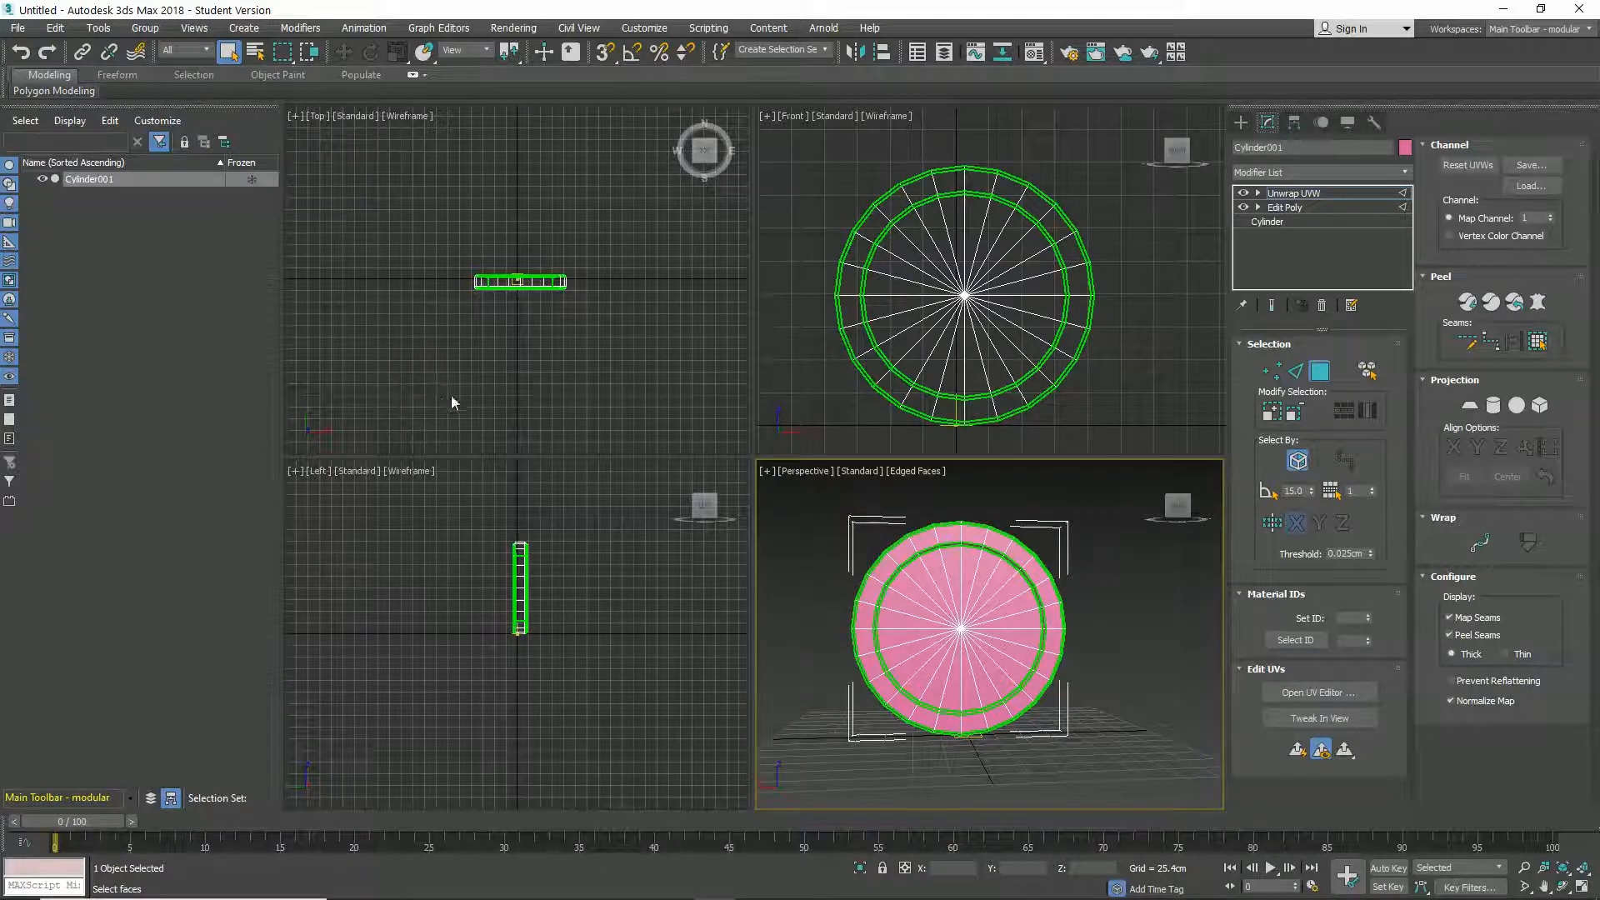
- Switch to Photoshop, show Layer 3 and Layer 4 of the coin texture, and view the textured model in CoinTest.obj
key("alt+Tab")
key("alt+Tab")
key("alt+Tab")
key("alt+Tab")
key("alt+Tab")
key("alt+Tab")
key("alt+Tab")
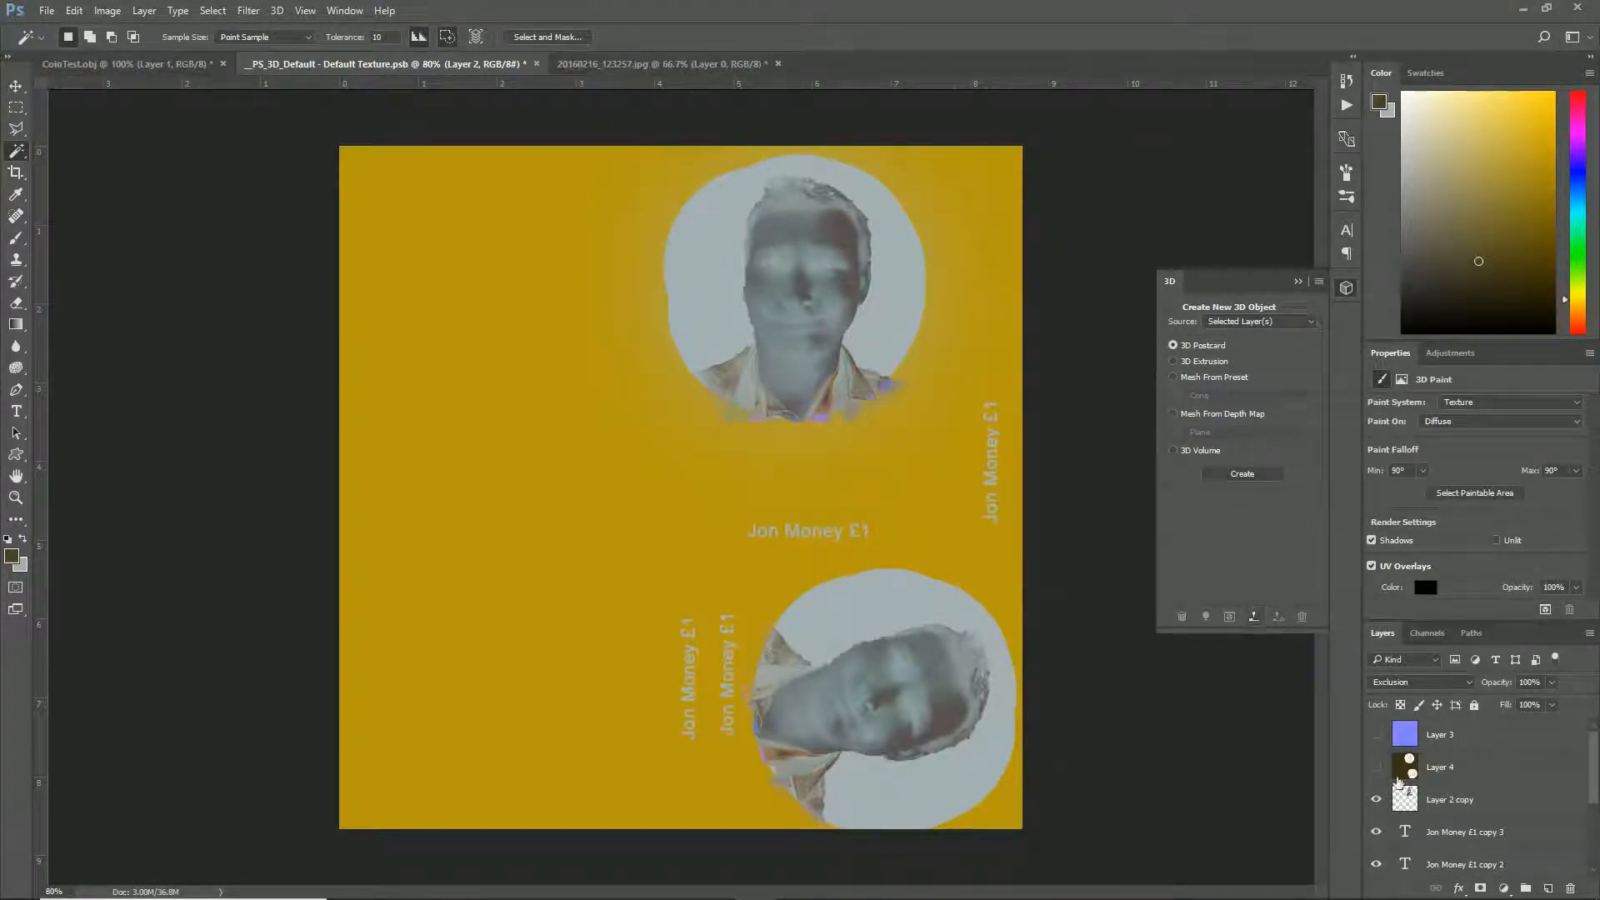
left_click(1382, 736)
left_click(1381, 735)
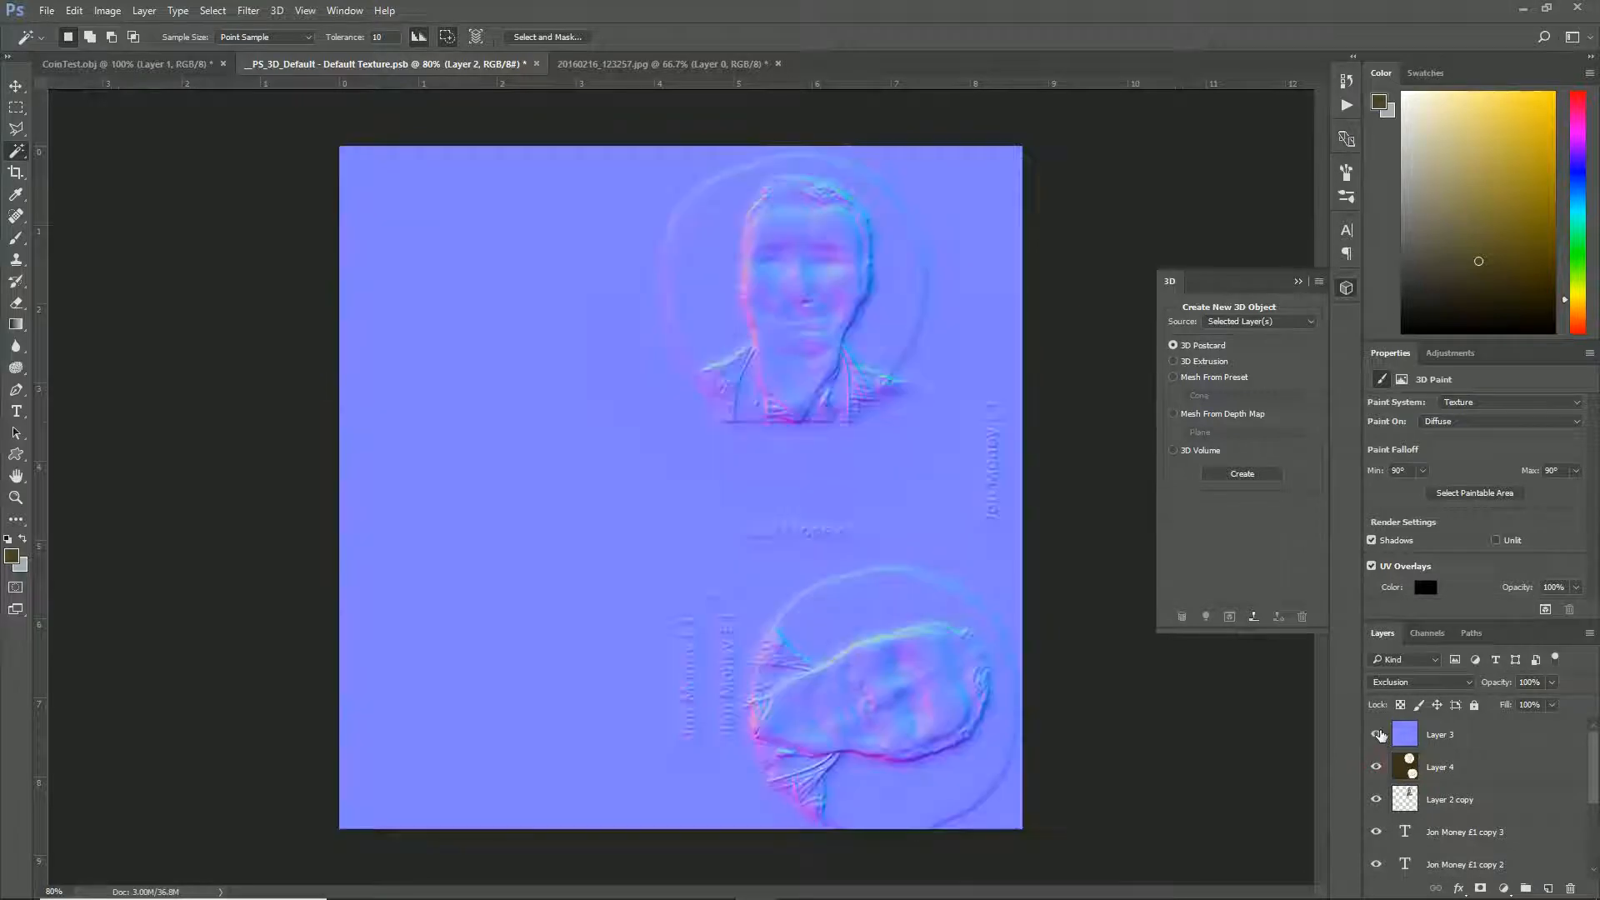
left_click(110, 65)
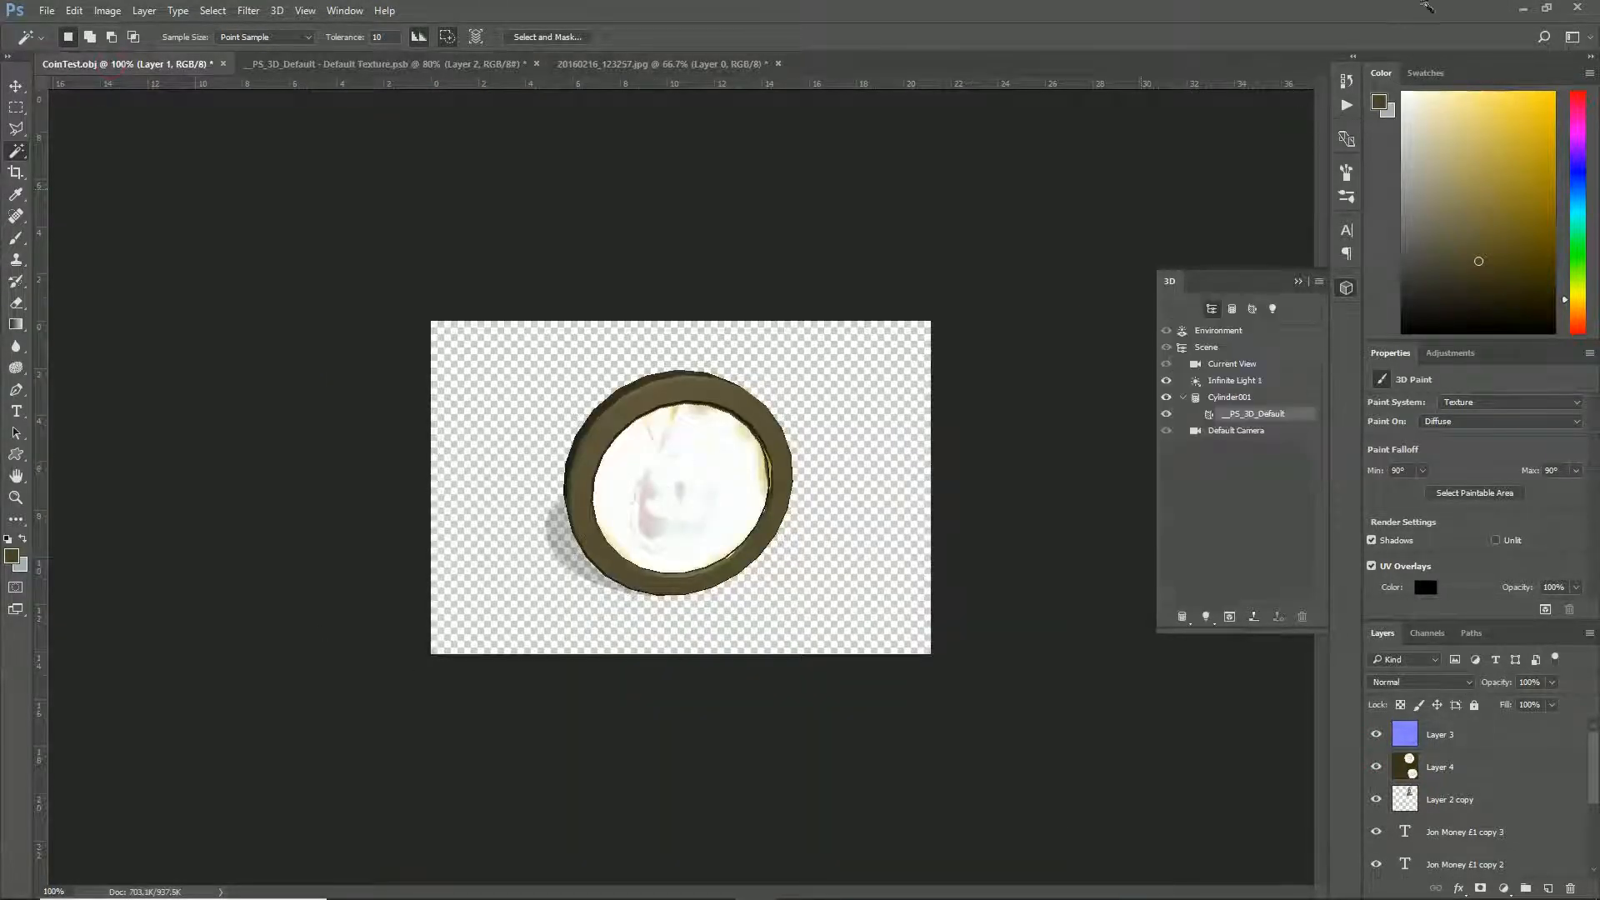
- Quit Photoshop without saving the changes to the open coin documents
left_click(1577, 9)
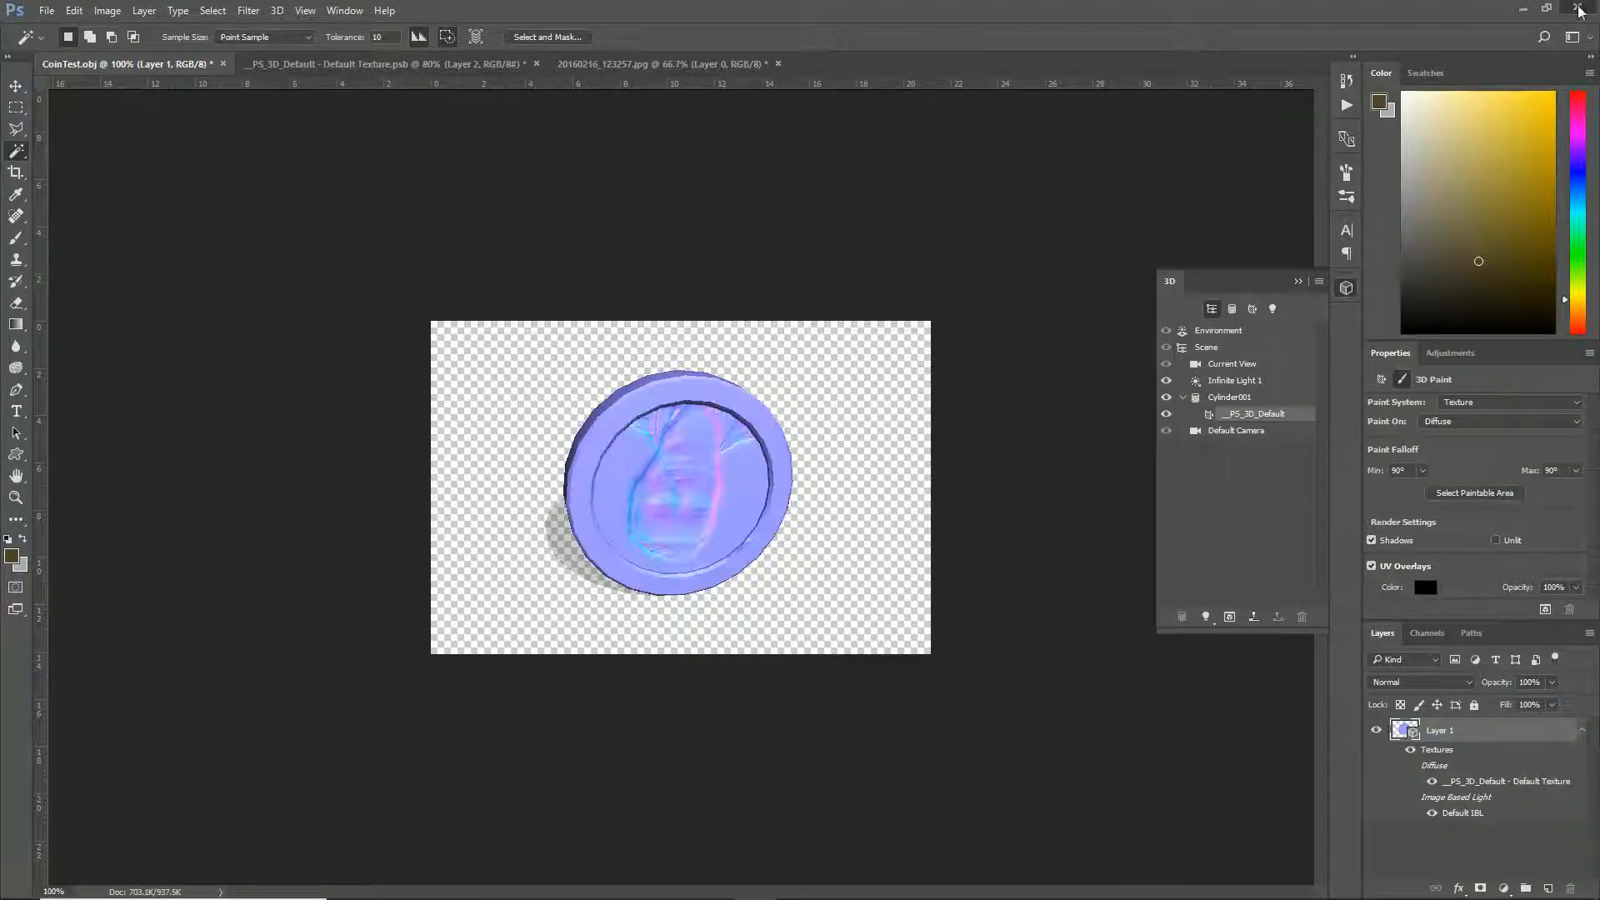
left_click(814, 337)
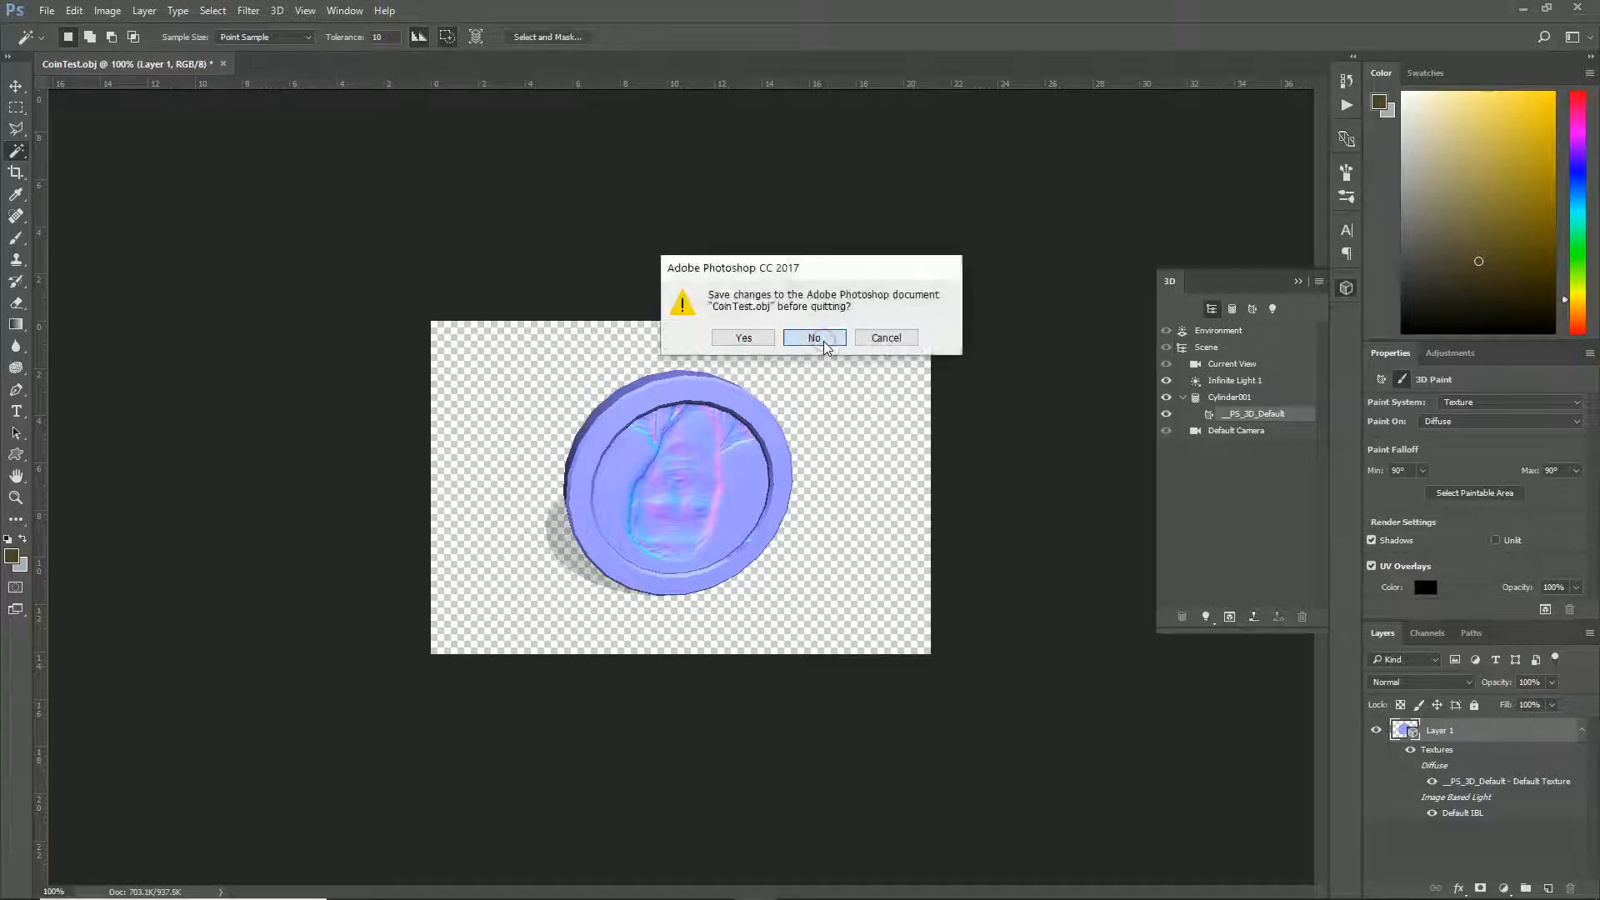
left_click(822, 339)
- Switch to Unreal Editor and import CoinTest.obj, JonCoin Spec.png, JonCoinDiffuse.png and JonCoinNormal.png into the Blueprints folder with the default options
key("alt+Tab")
key("alt+Tab")
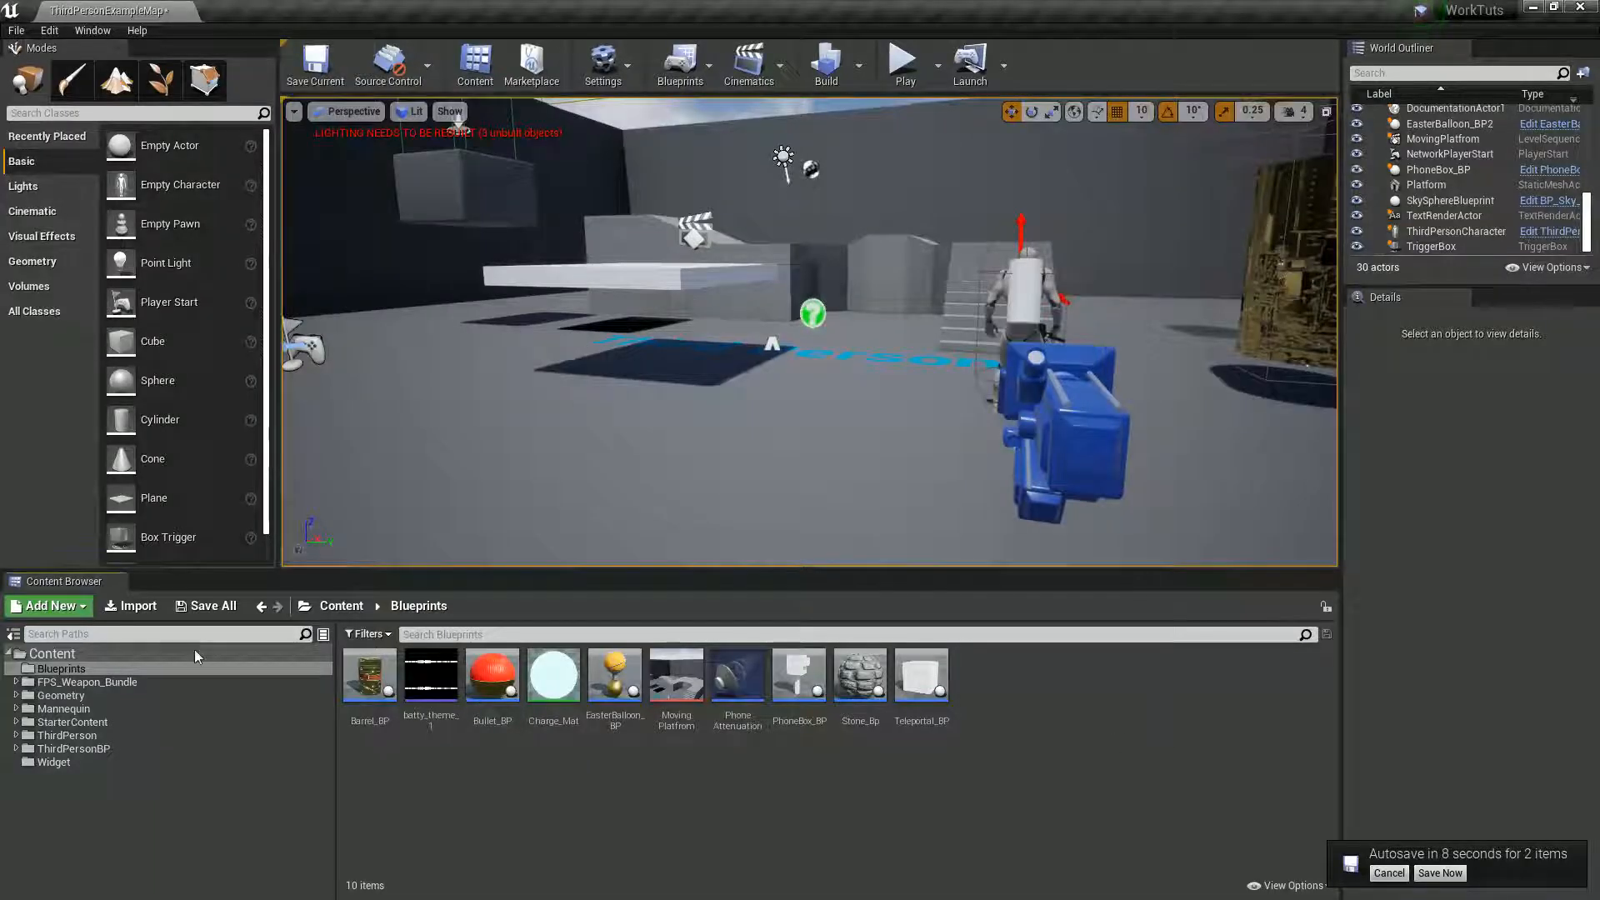
left_click(123, 606)
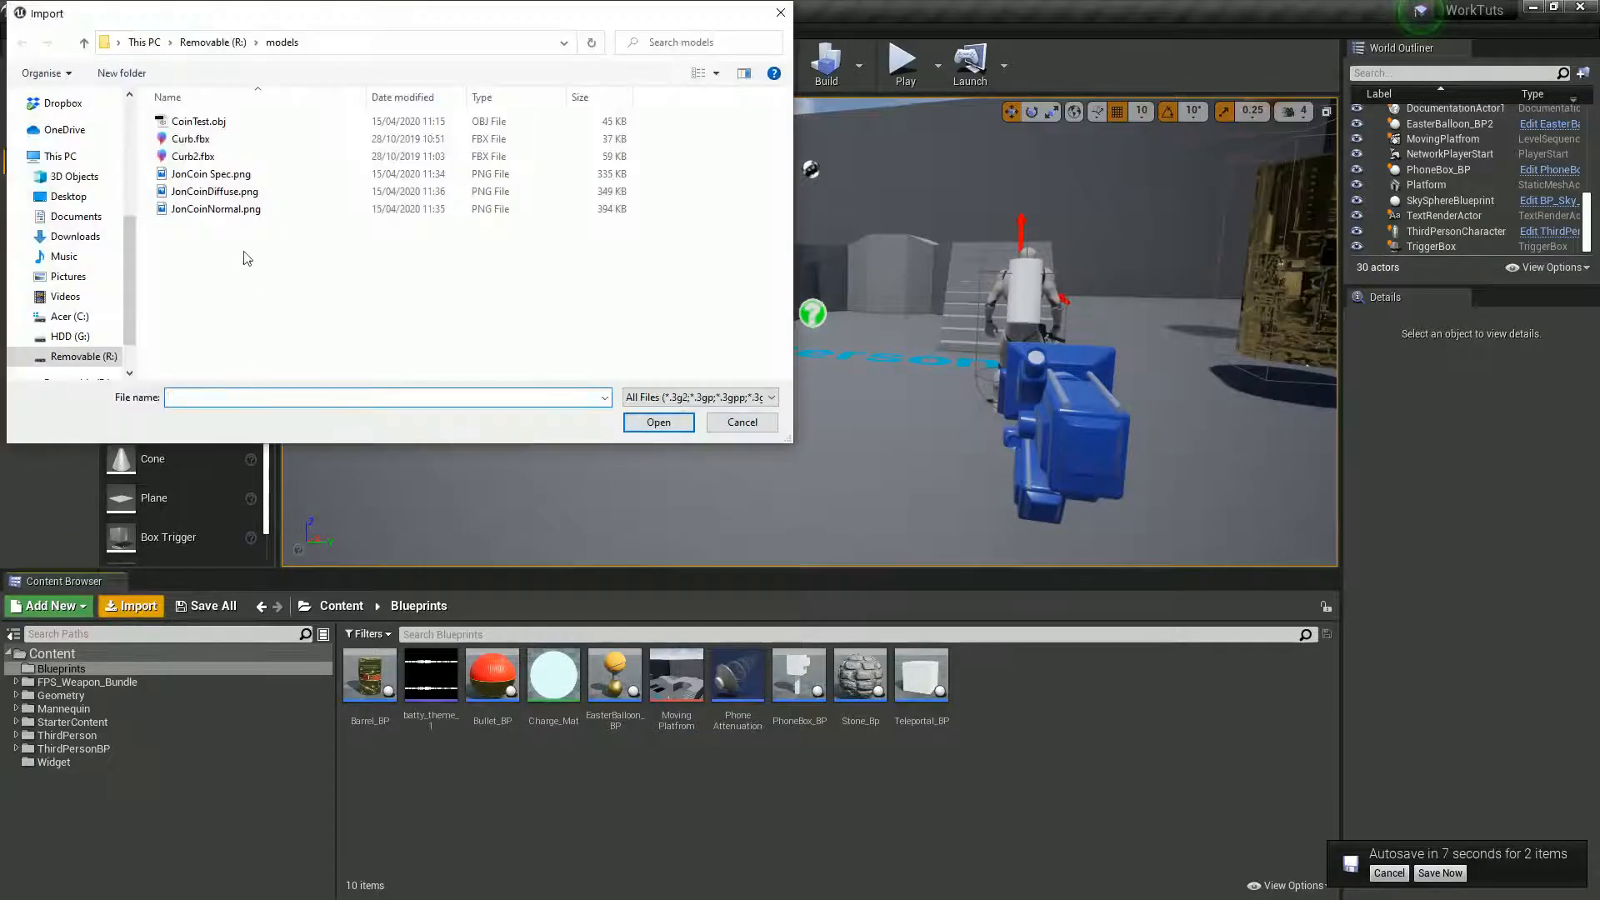
left_click(204, 121)
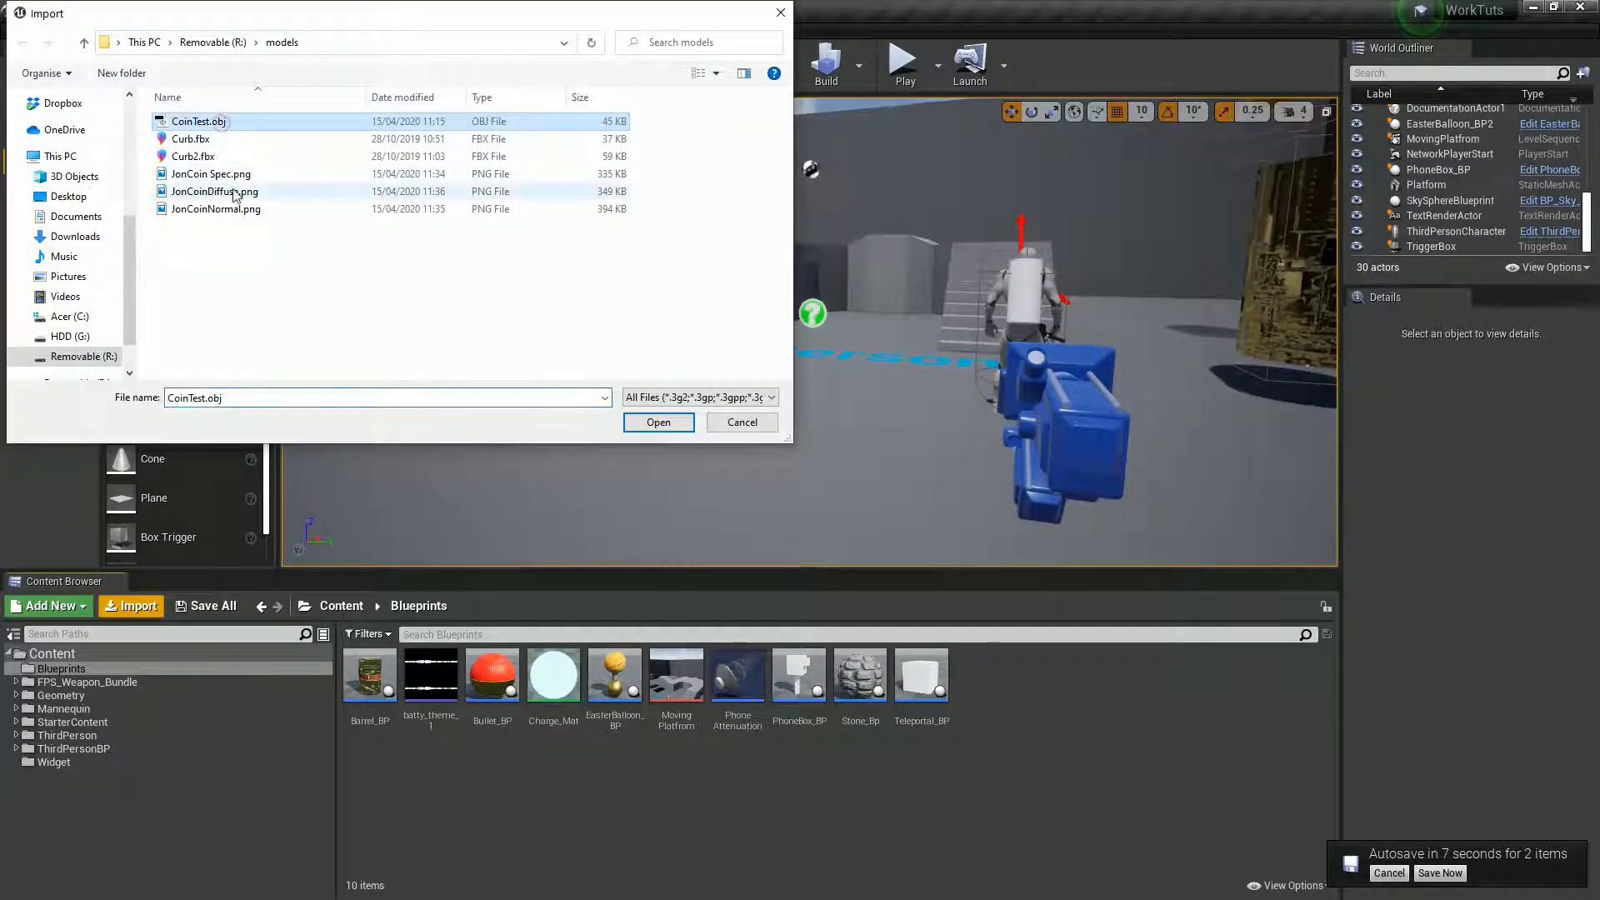
left_click(241, 179, "ctrl")
left_click(246, 209, "ctrl")
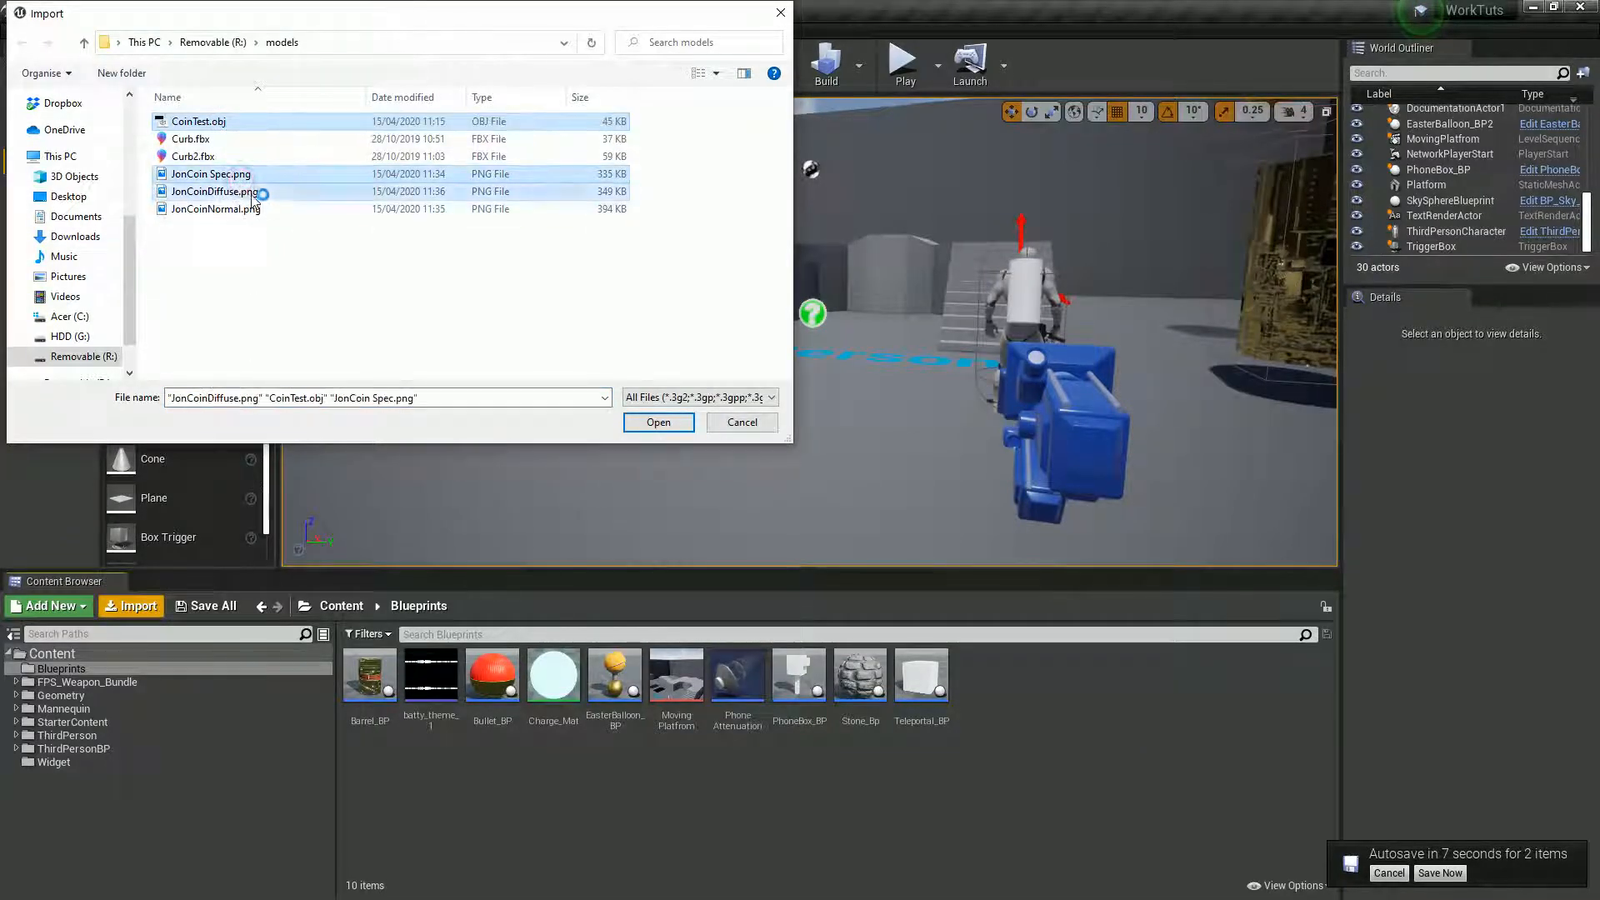
left_click(250, 191, "ctrl")
left_click(660, 425)
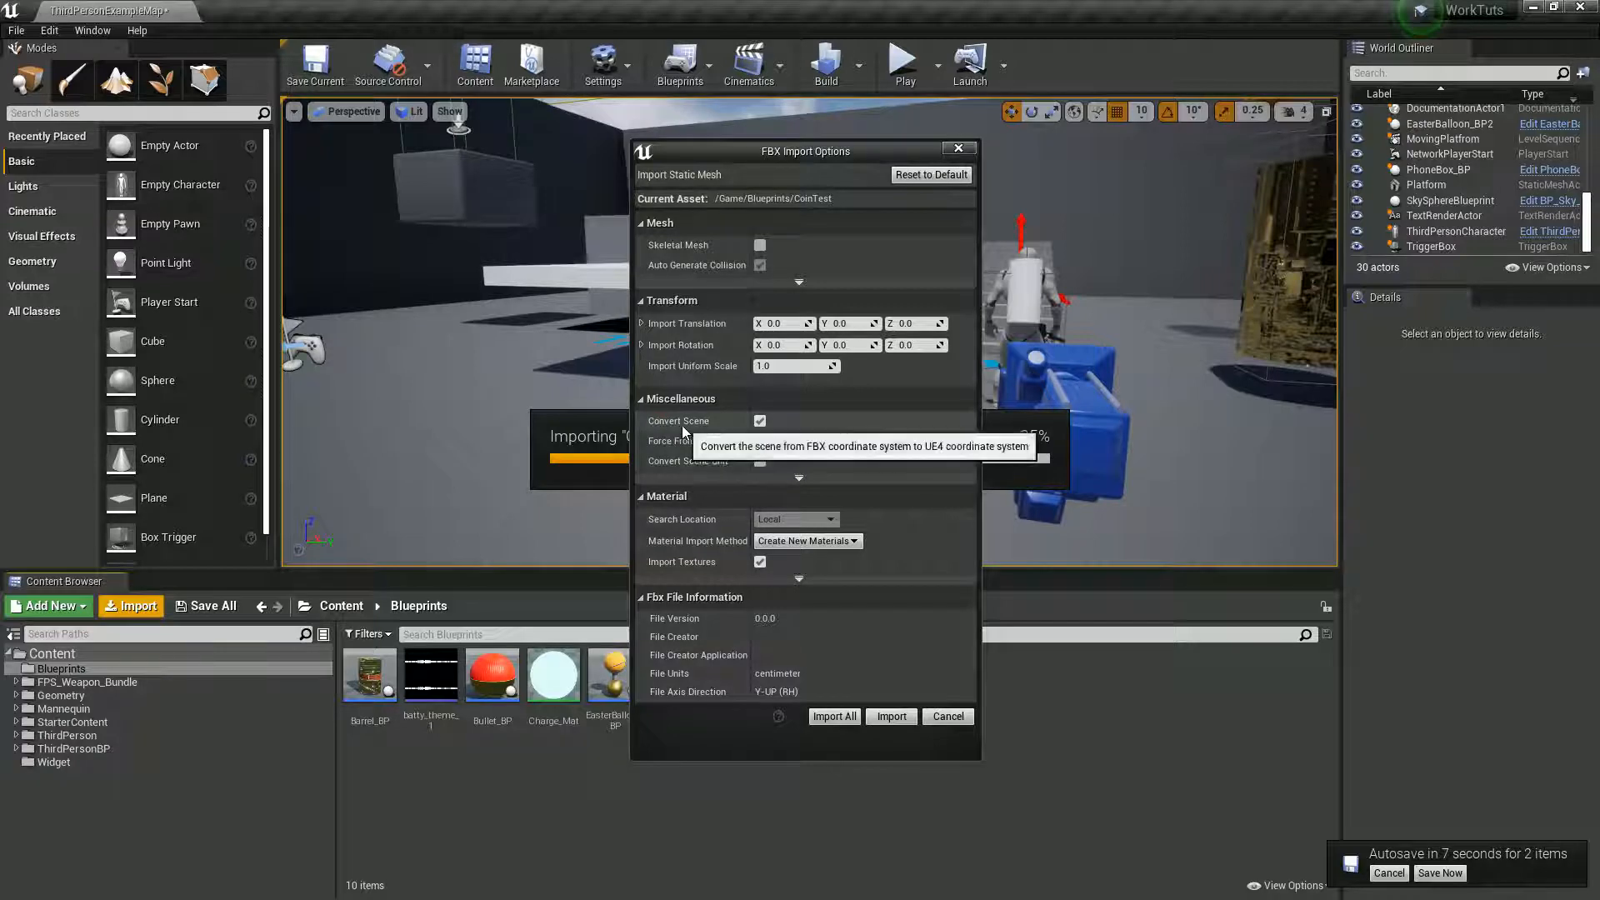
left_click(837, 721)
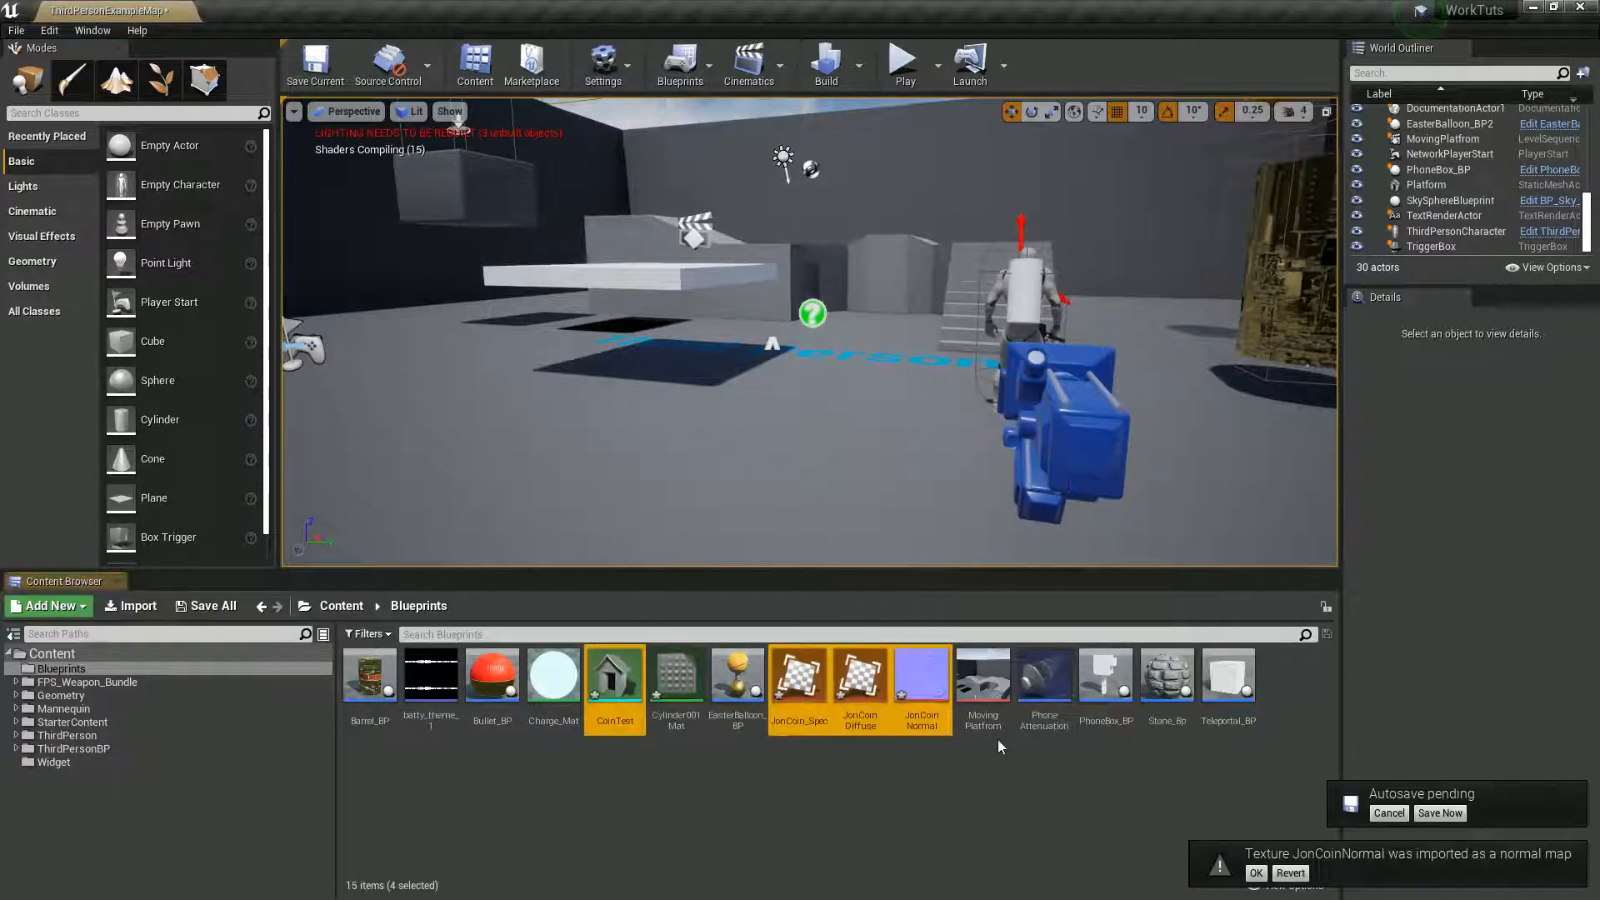
- Examine the imported CoinTest mesh in its editor and its Cylinder001Mat material in the Blueprints folder
double_click(615, 723)
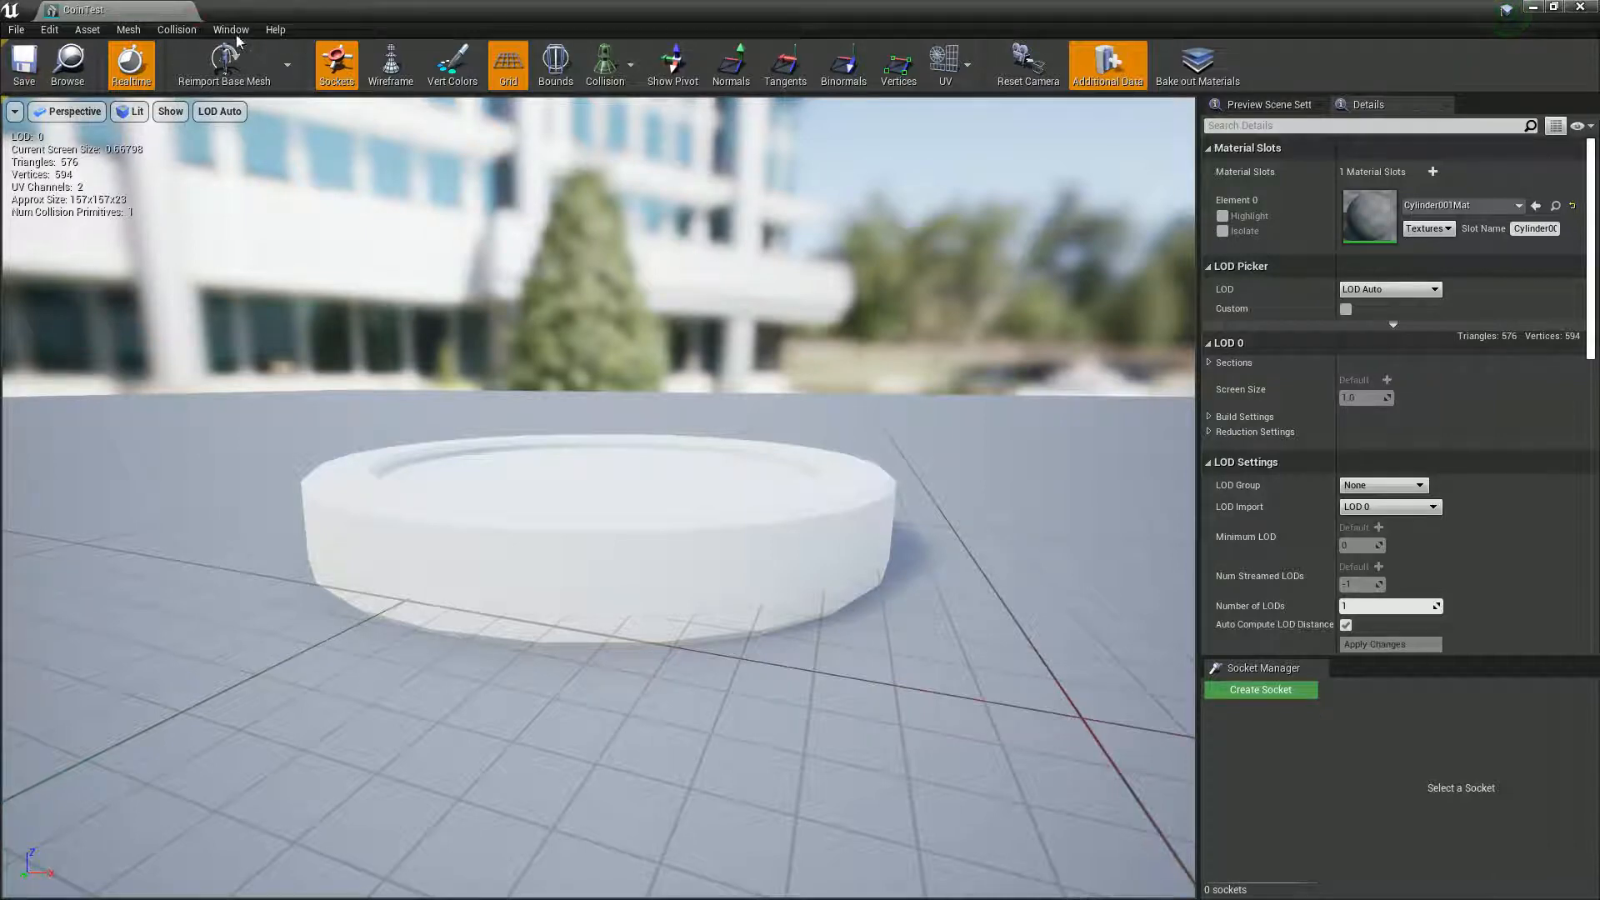
left_click(732, 533)
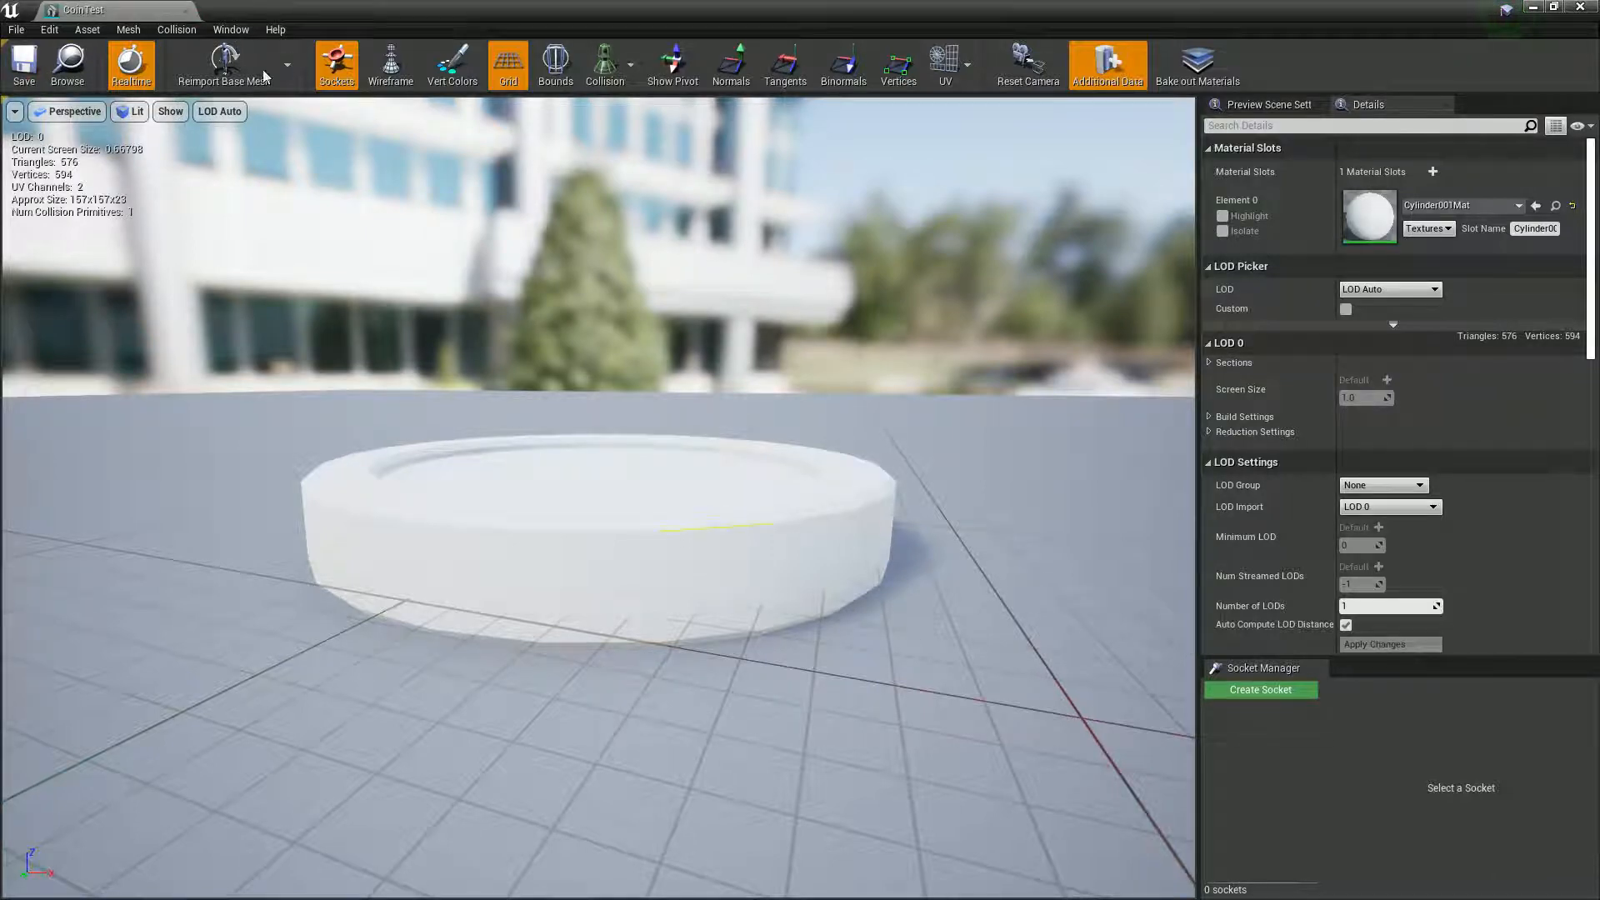
left_click(189, 10)
left_click(650, 685)
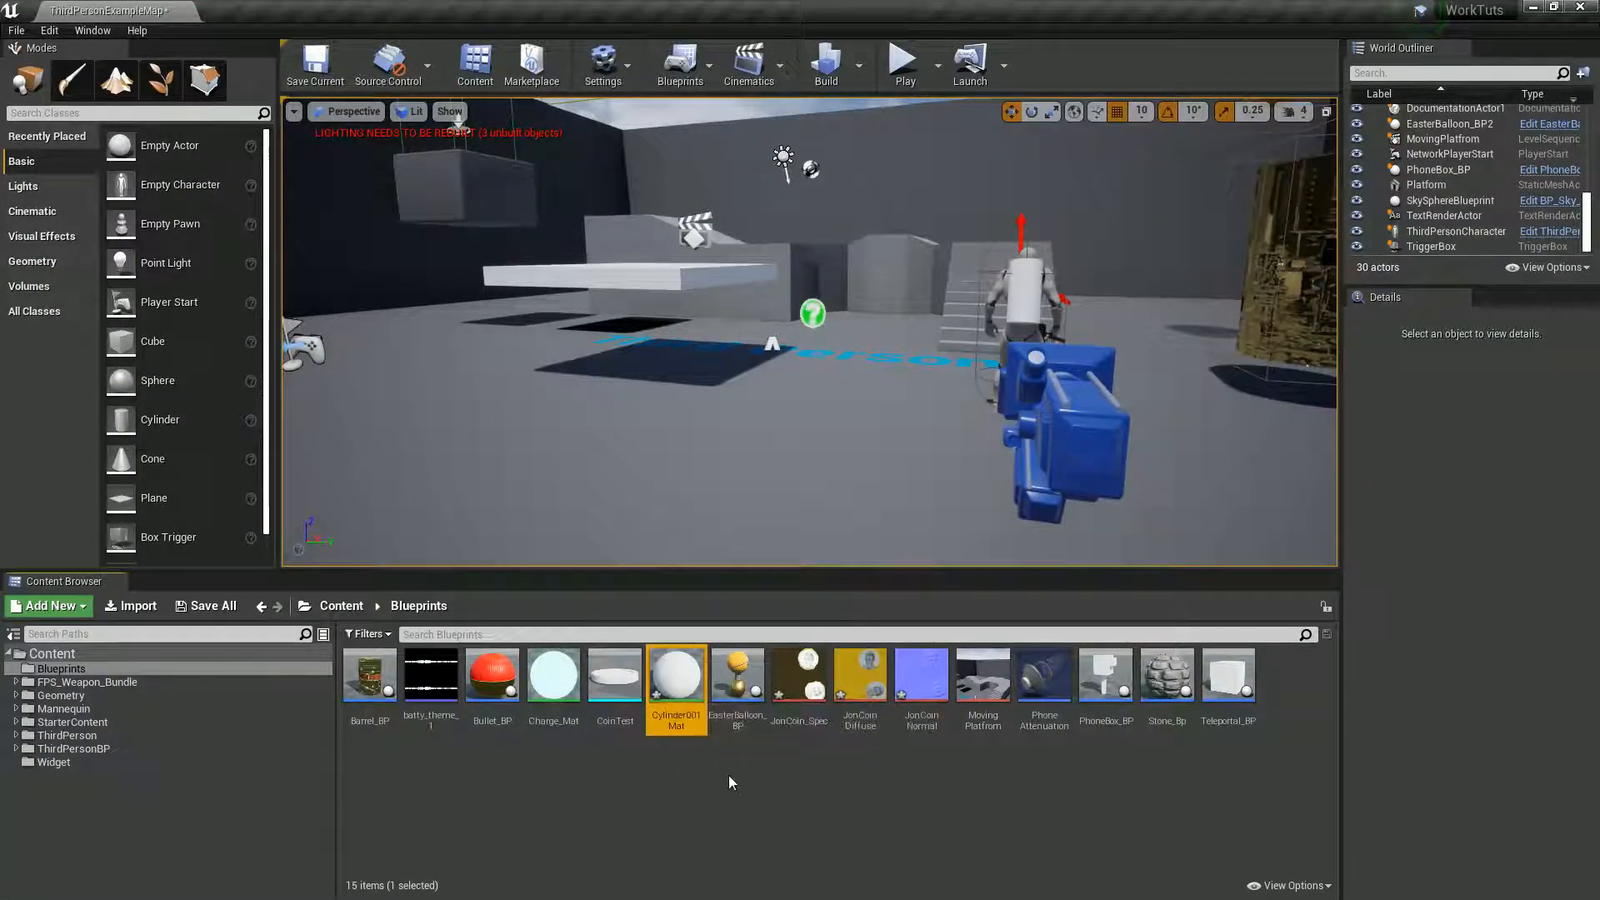
left_click(838, 775)
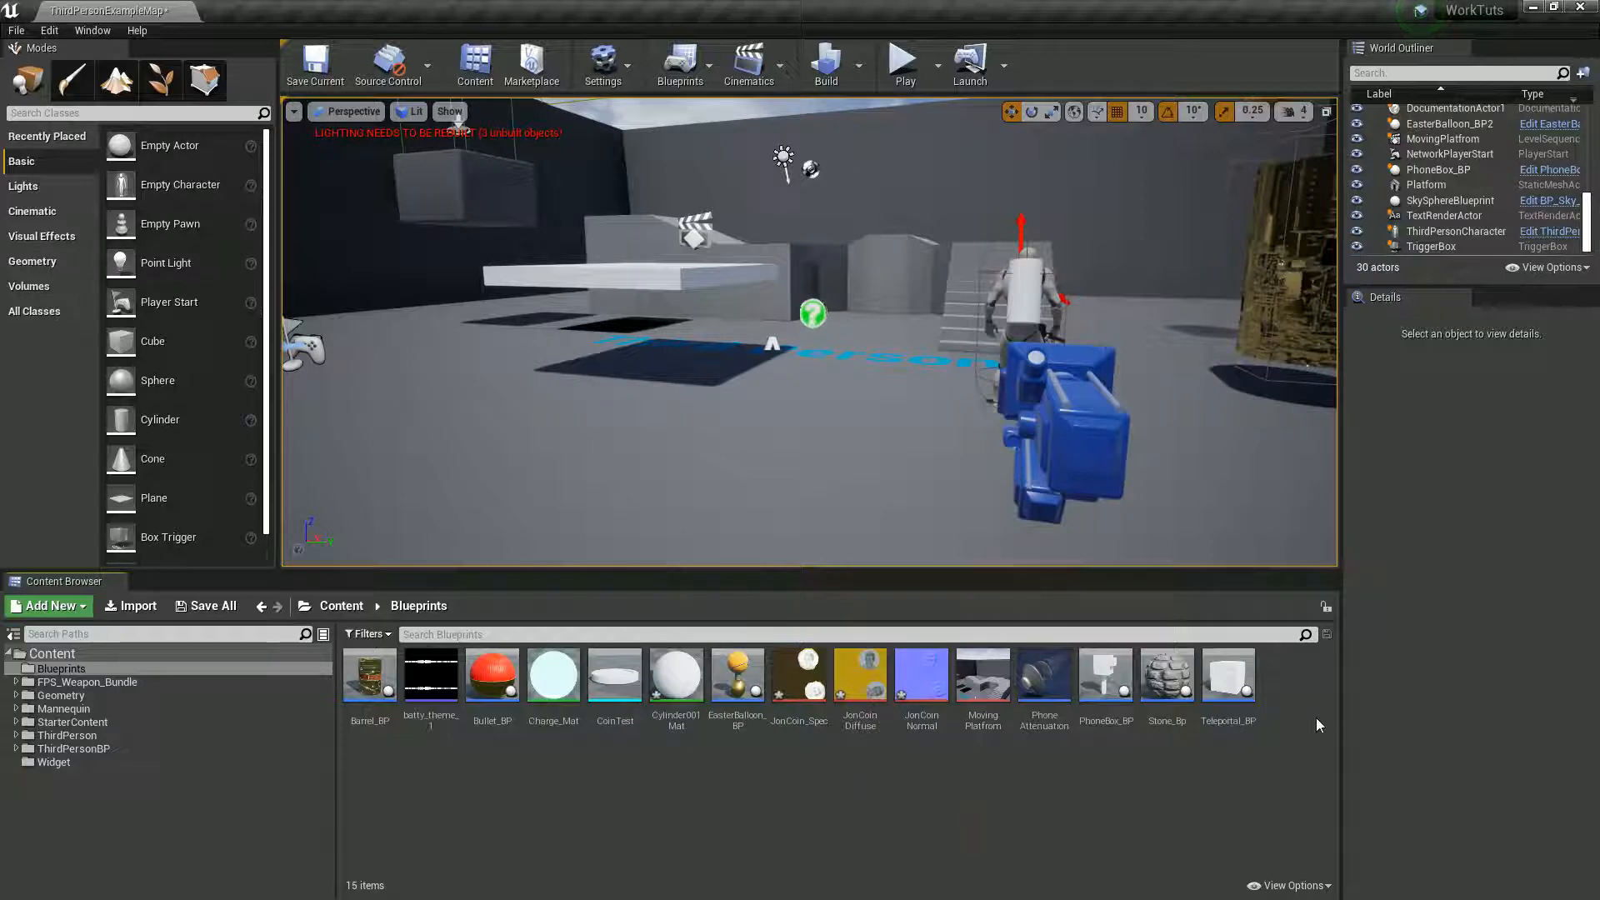
- Create a new material named JoinCoin_Mat in the Blueprints folder
right_click(1291, 709)
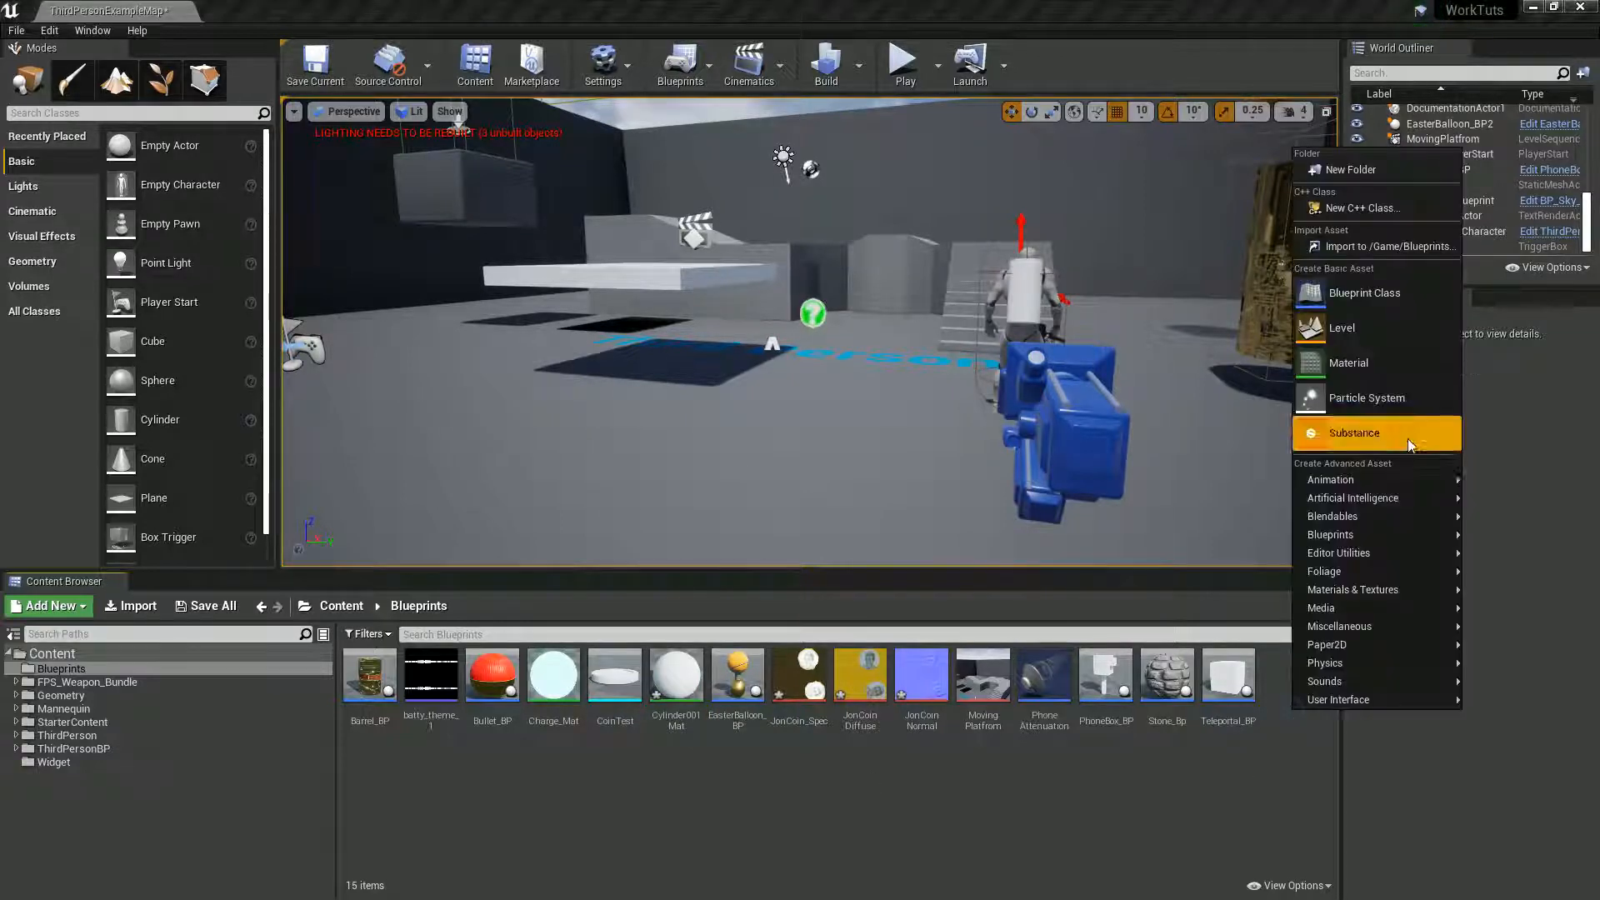
left_click(1362, 365)
type("Jo")
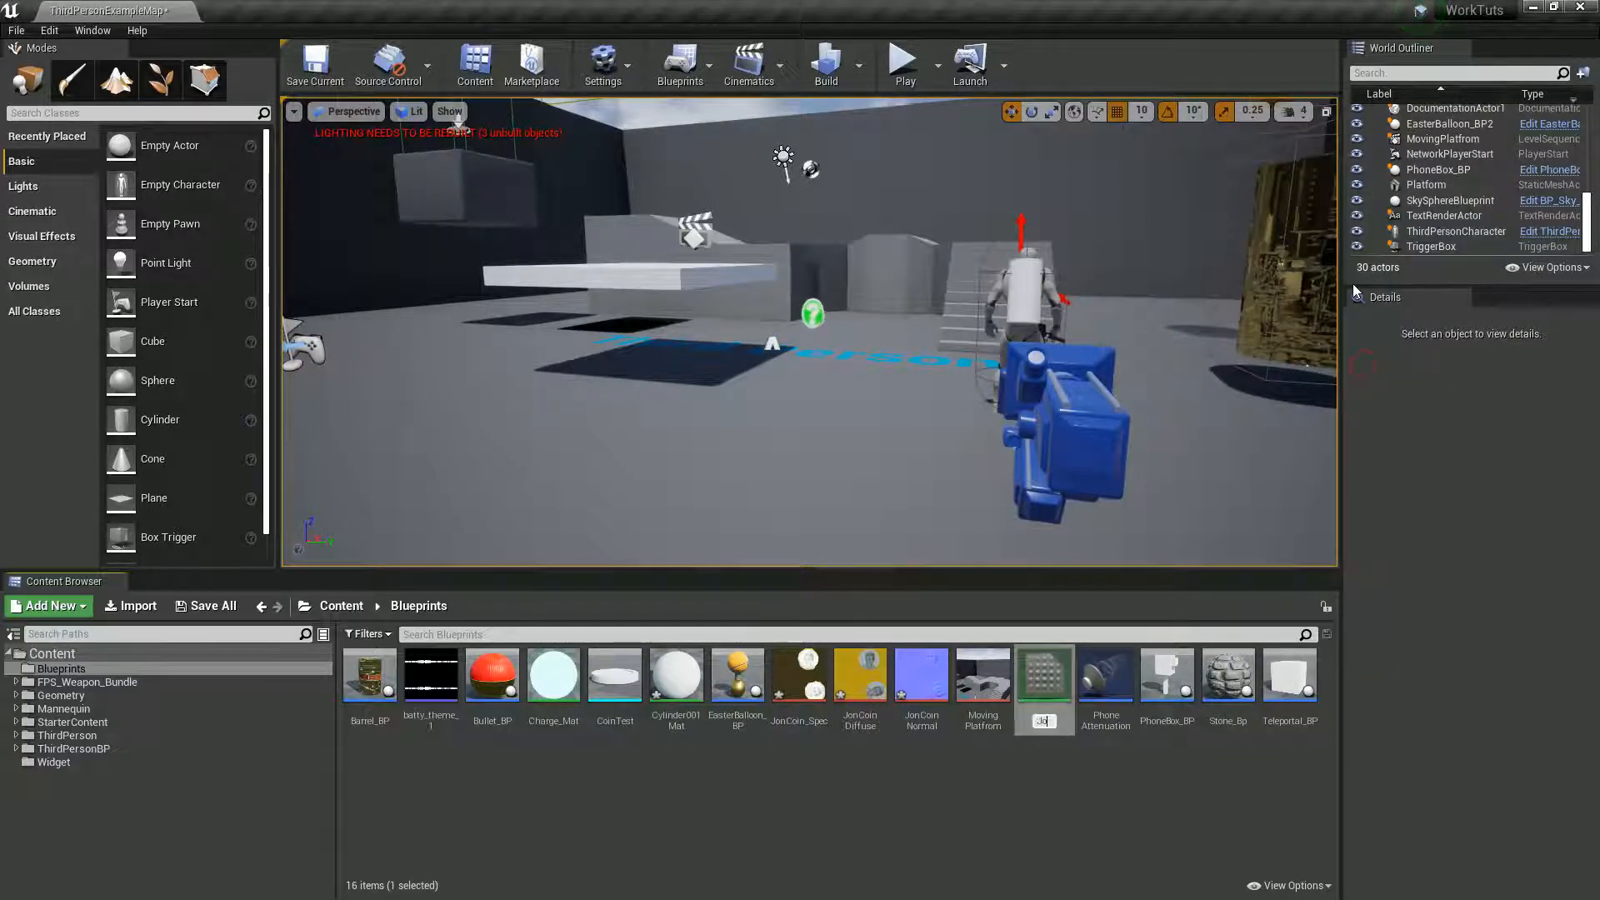
type("inCoin_Mat")
key("Return")
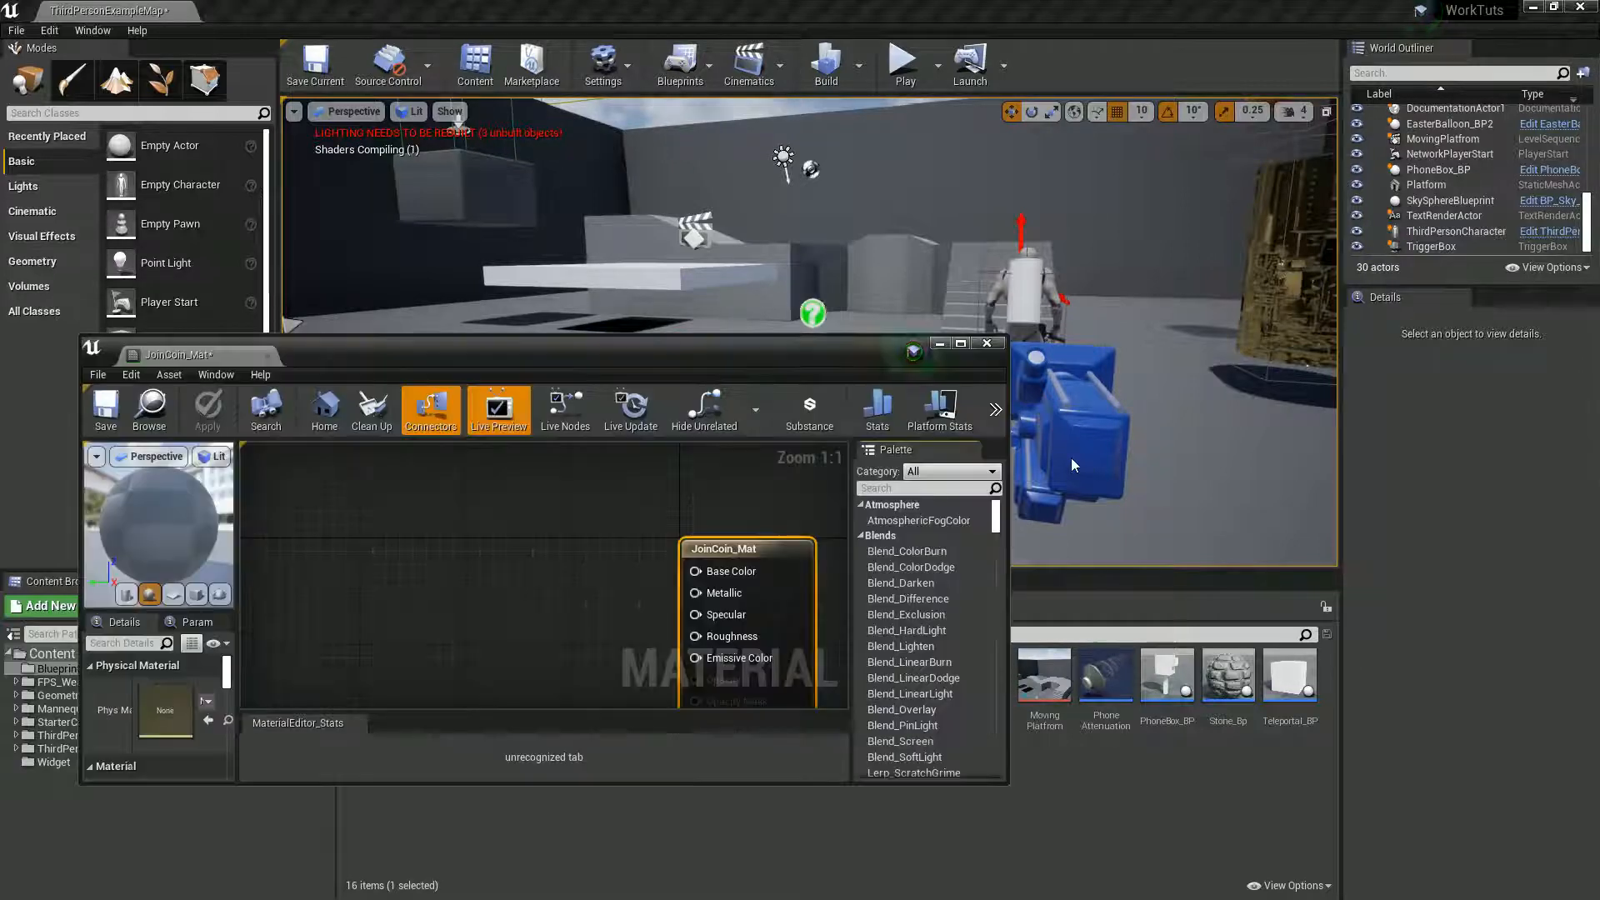
- Add the JonCoinDiffuse, JonCoinNormal and JonCoin_Spec textures as texture samples to the JoinCoin_Mat material graph
double_click(662, 351)
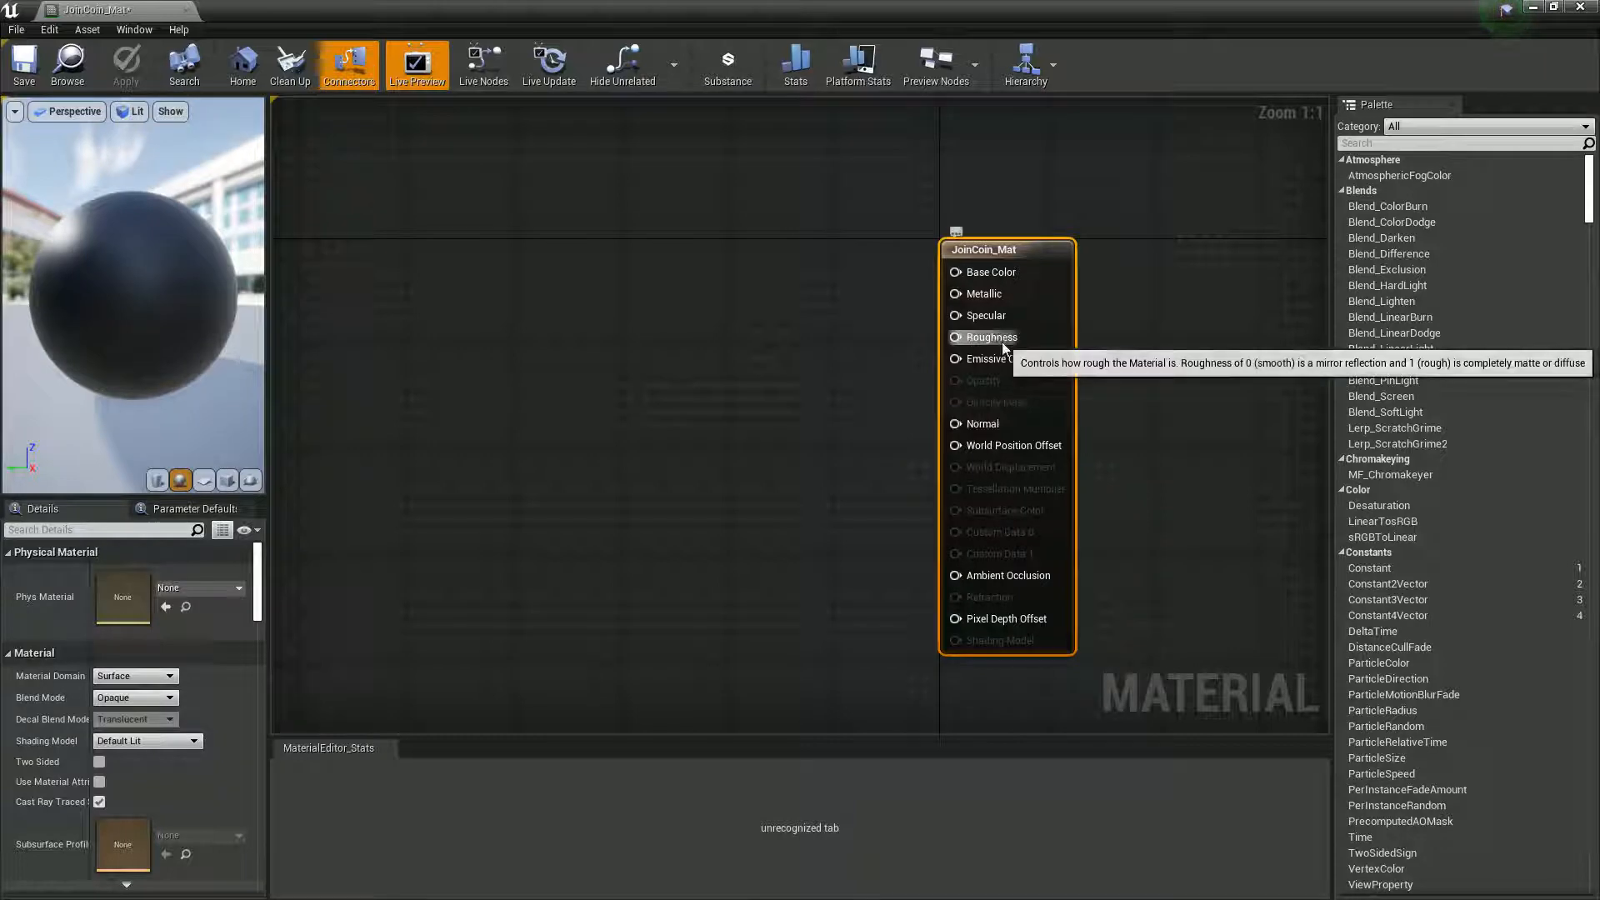
left_click(687, 449)
double_click(510, 19)
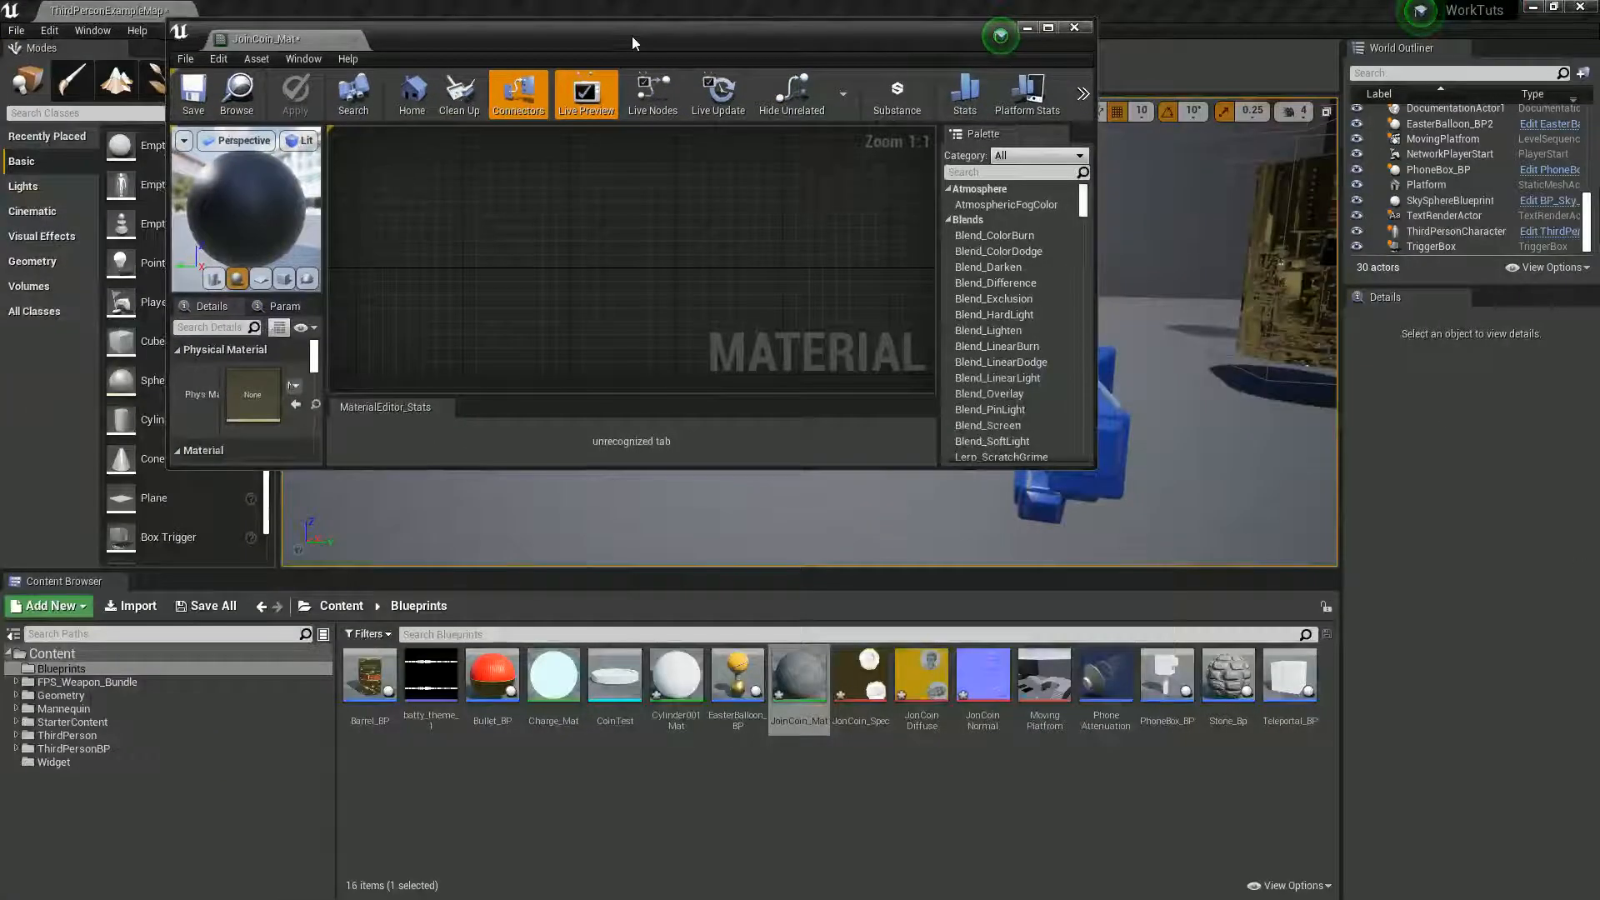
left_click_drag(921, 679, 604, 254)
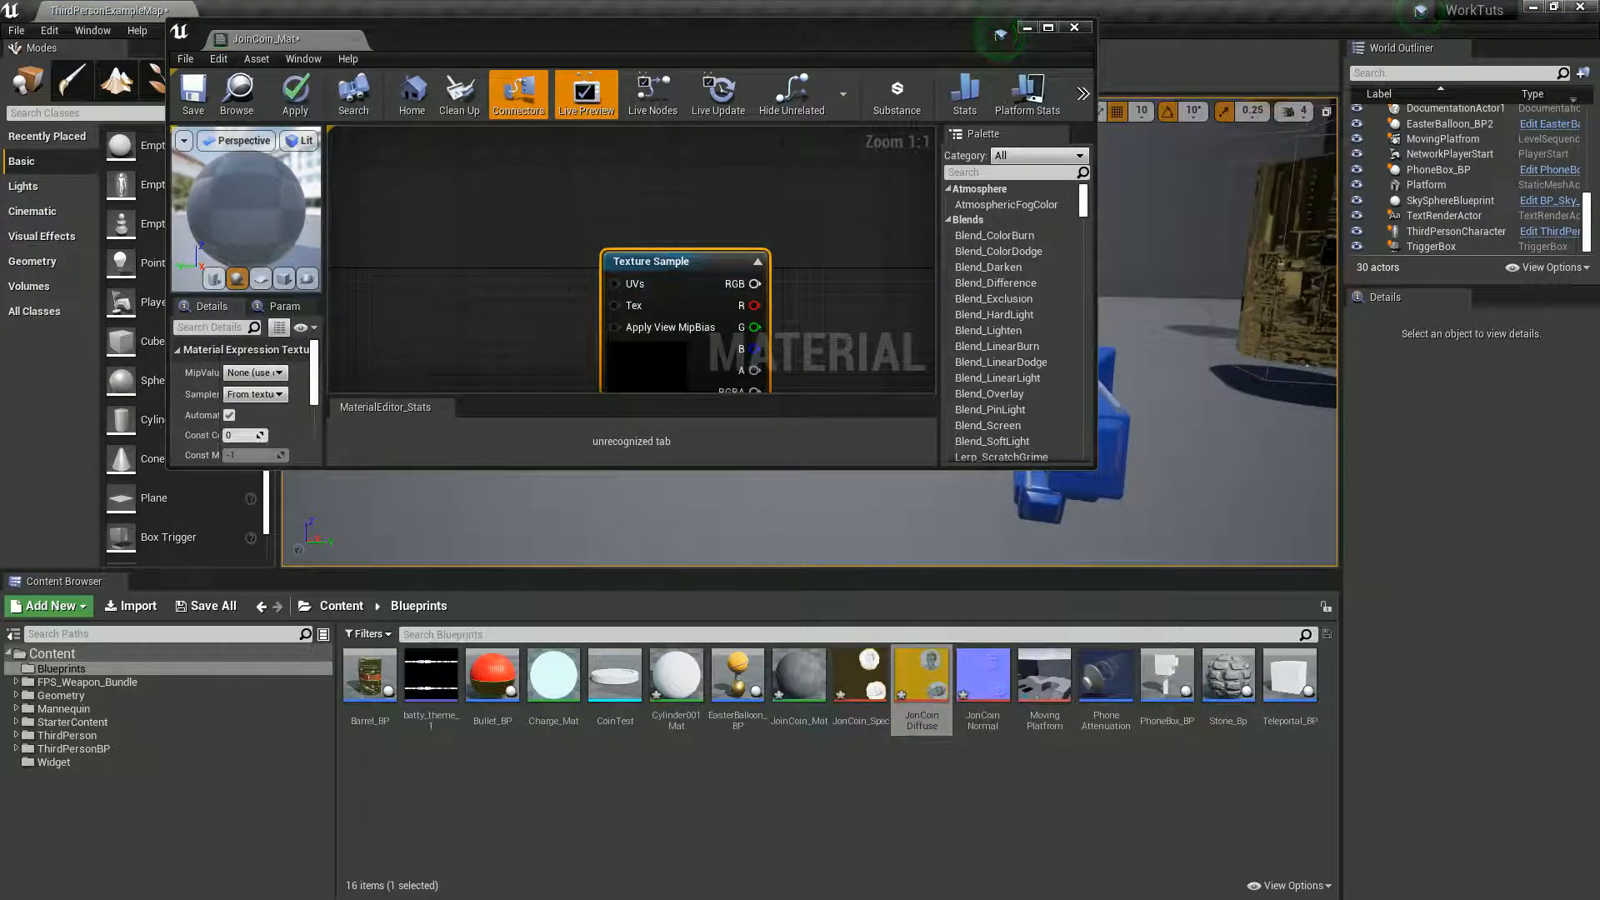
left_click_drag(982, 676, 837, 329)
left_click_drag(860, 676, 830, 365)
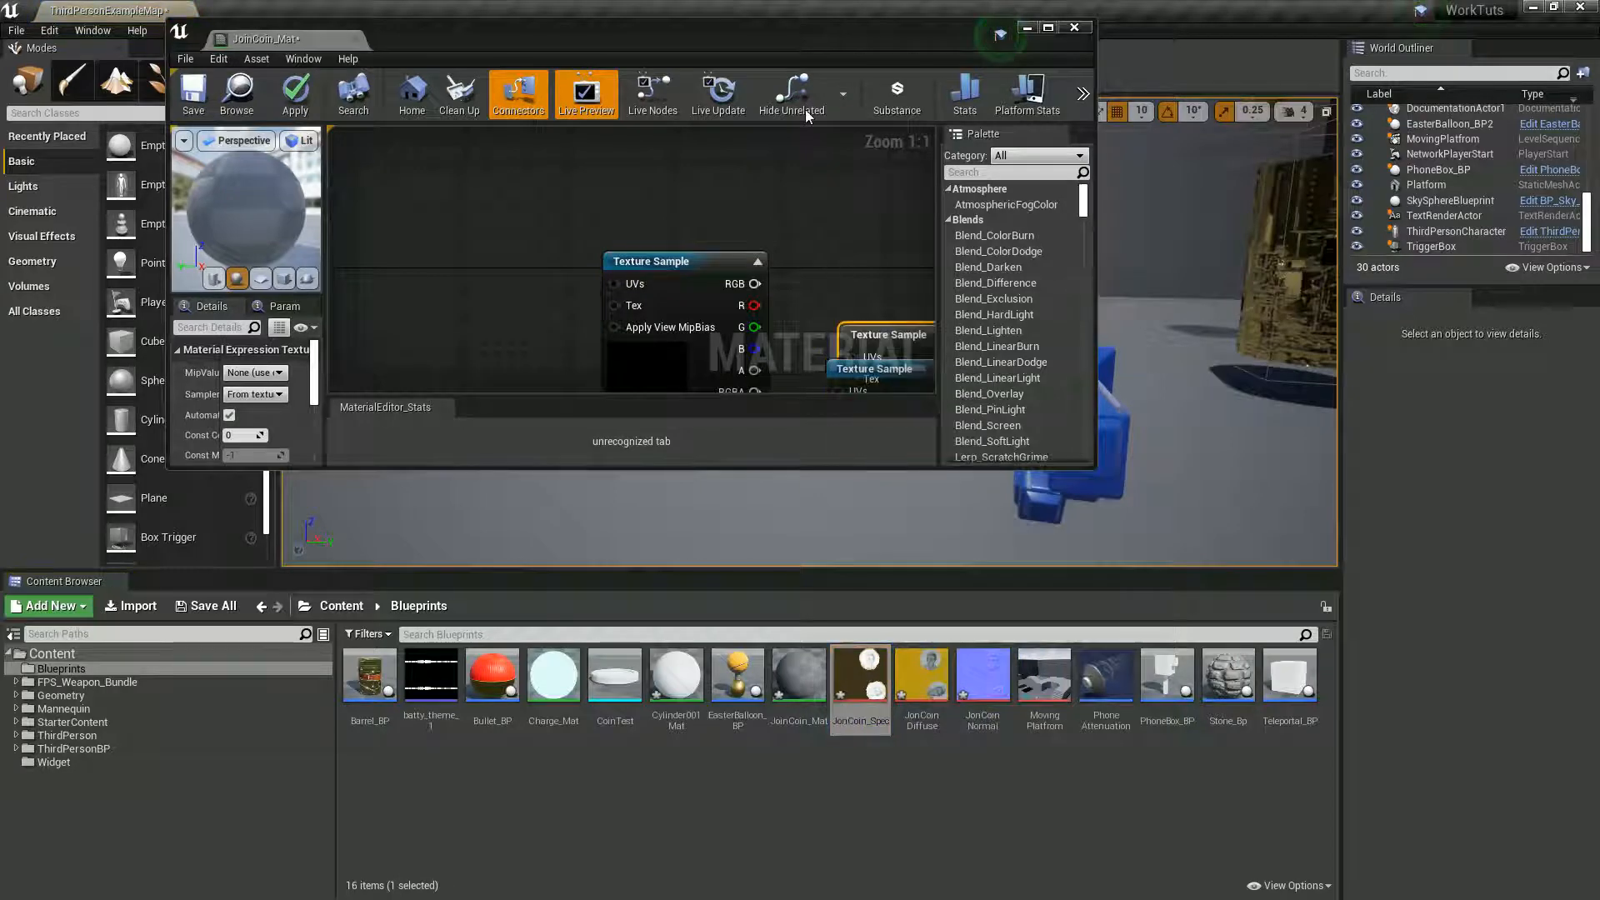
- Maximize the material editor and arrange the diffuse, spec and normal texture samples in a column beside the JoinCoin_Mat node
double_click(808, 33)
left_click_drag(636, 242, 684, 154)
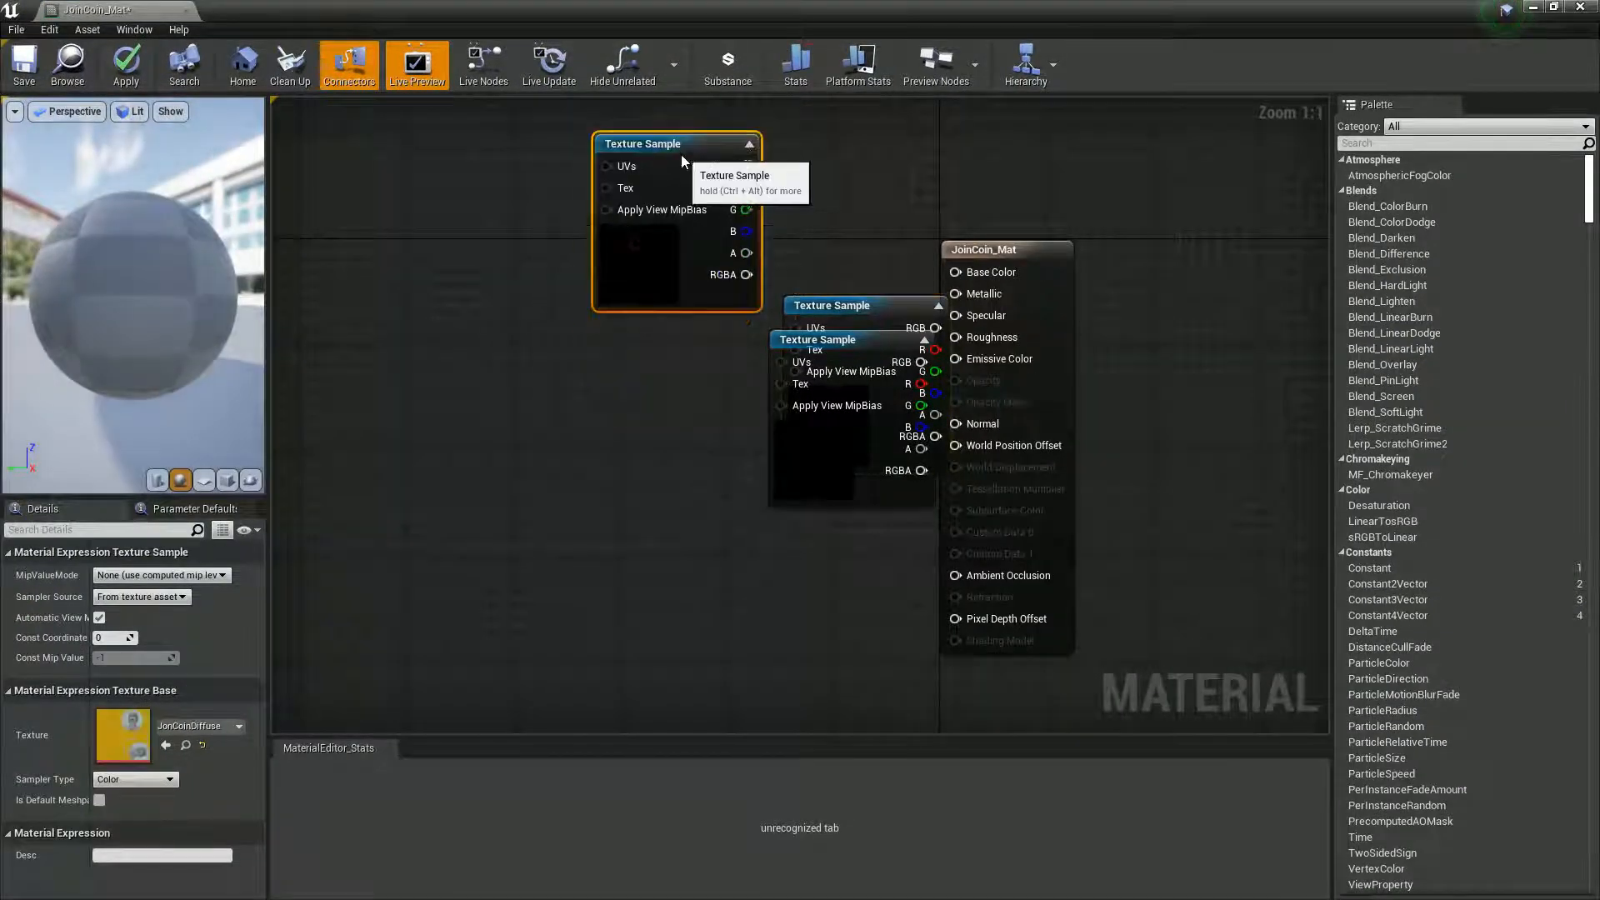
left_click_drag(818, 298, 722, 617)
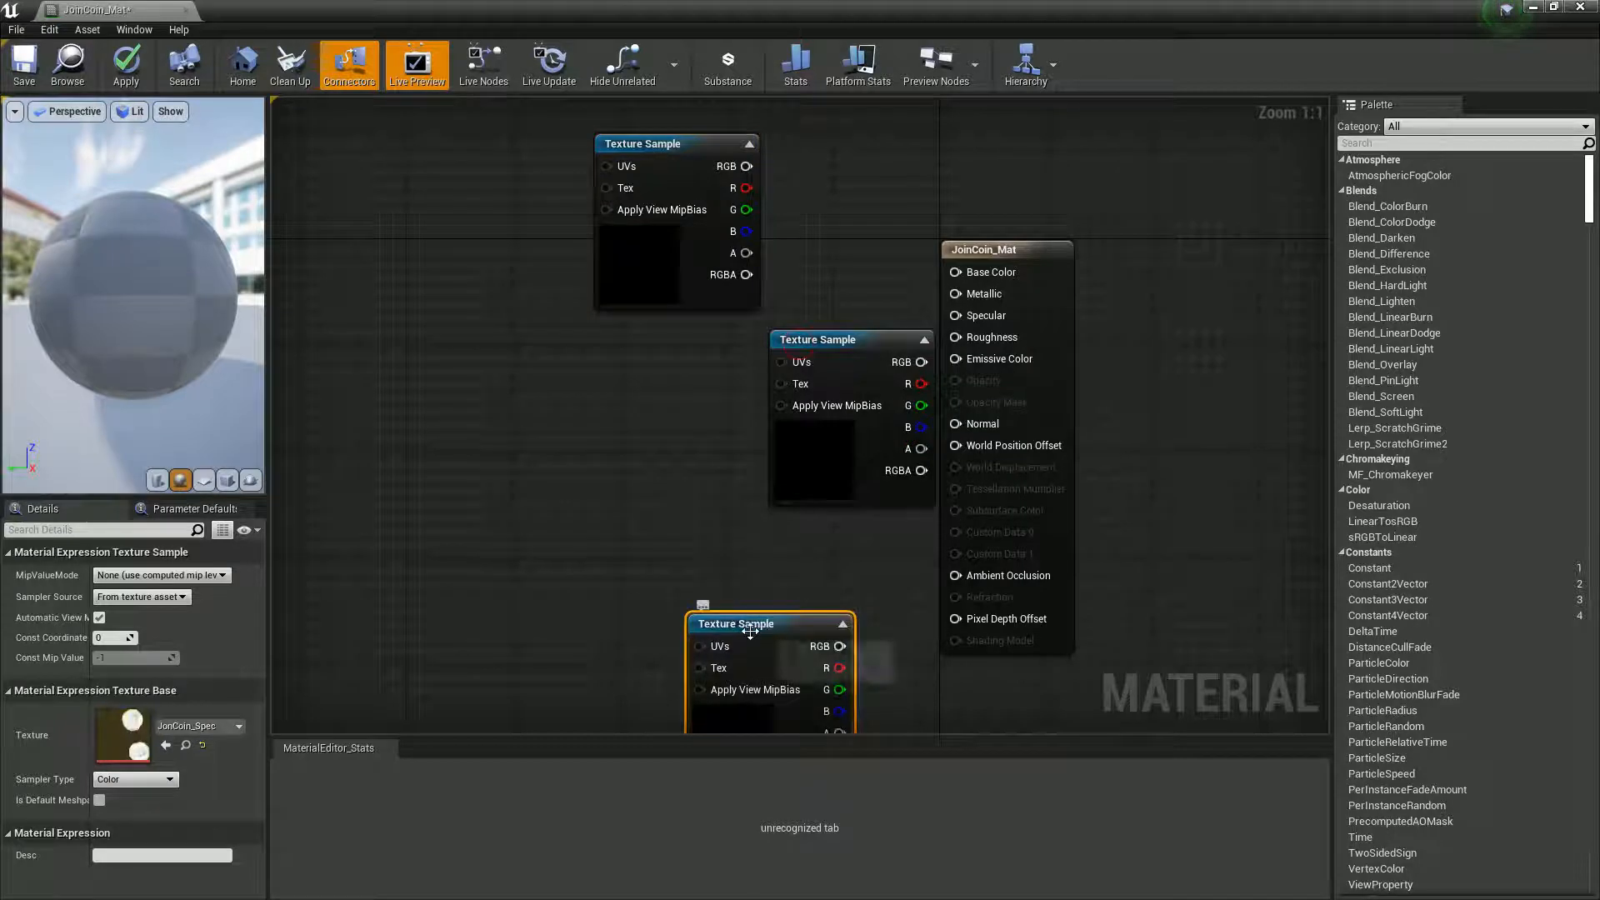
left_click_drag(804, 677, 700, 410)
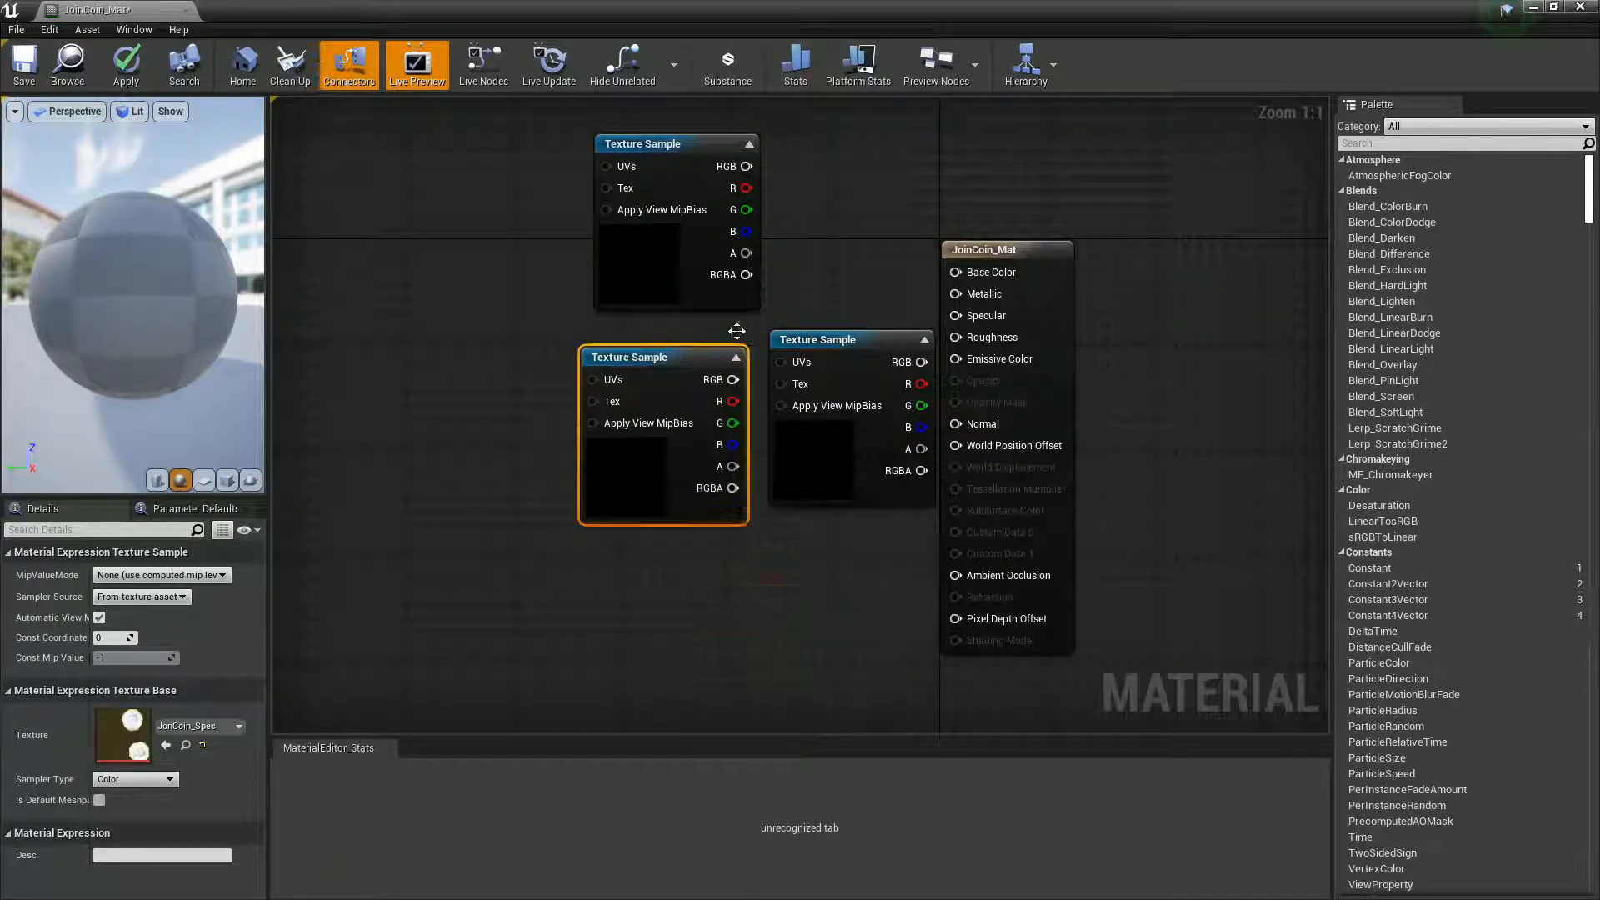
left_click_drag(830, 340, 640, 583)
- Connect the RGB outputs of JonCoinDiffuse to Base Color, JonCoinNormal to Normal and JonCoin_Spec to Metallic
left_click(656, 160)
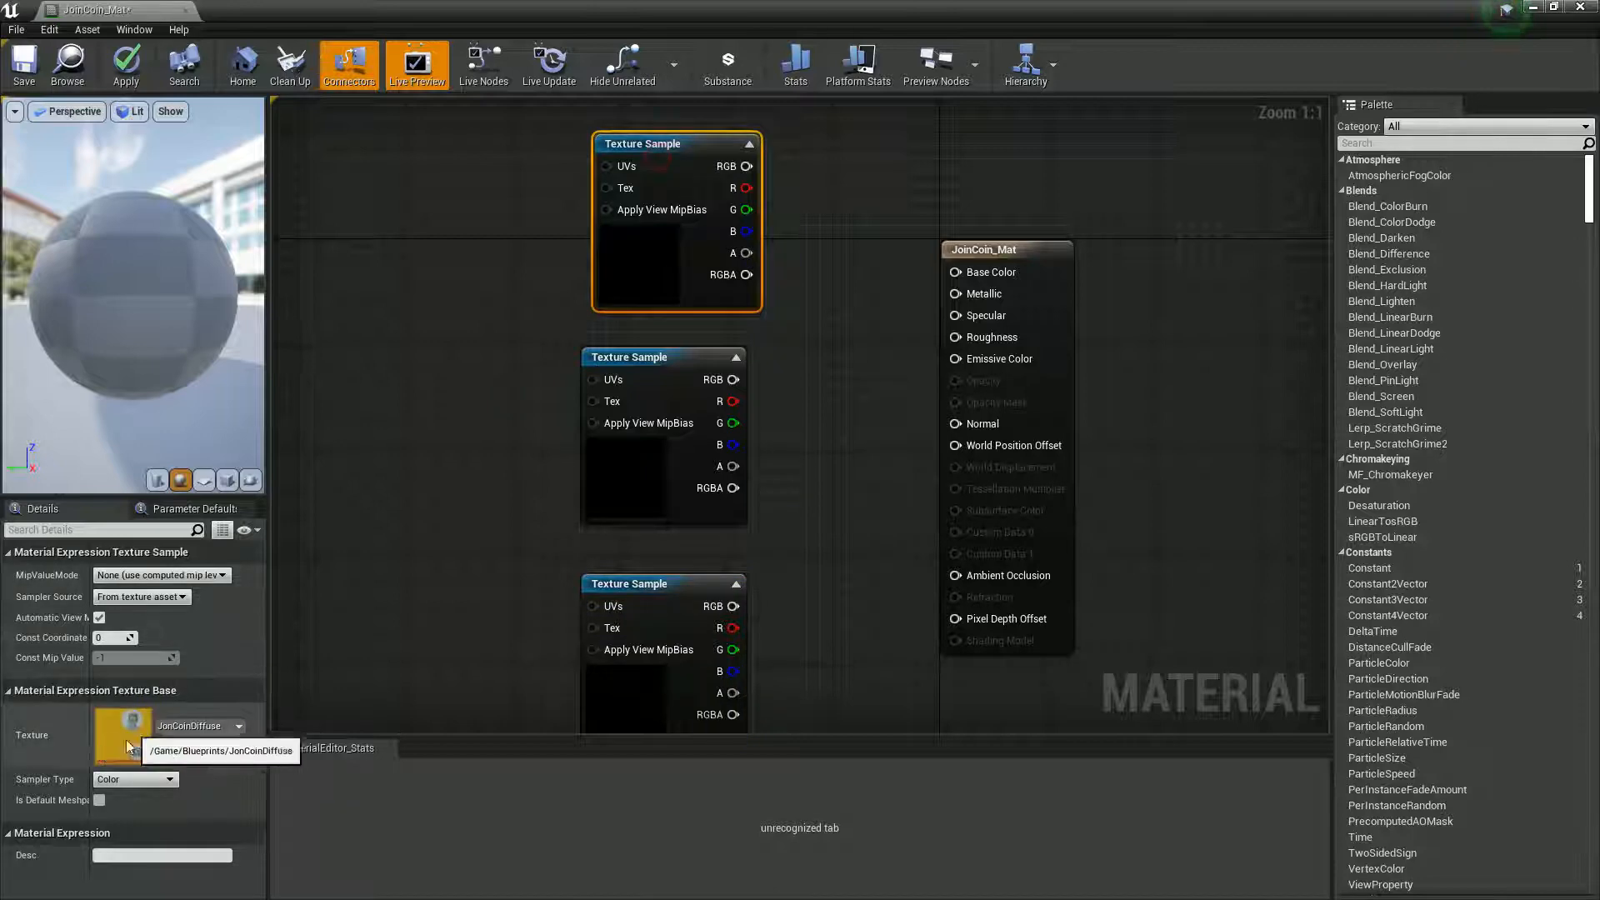
left_click_drag(747, 166, 956, 272)
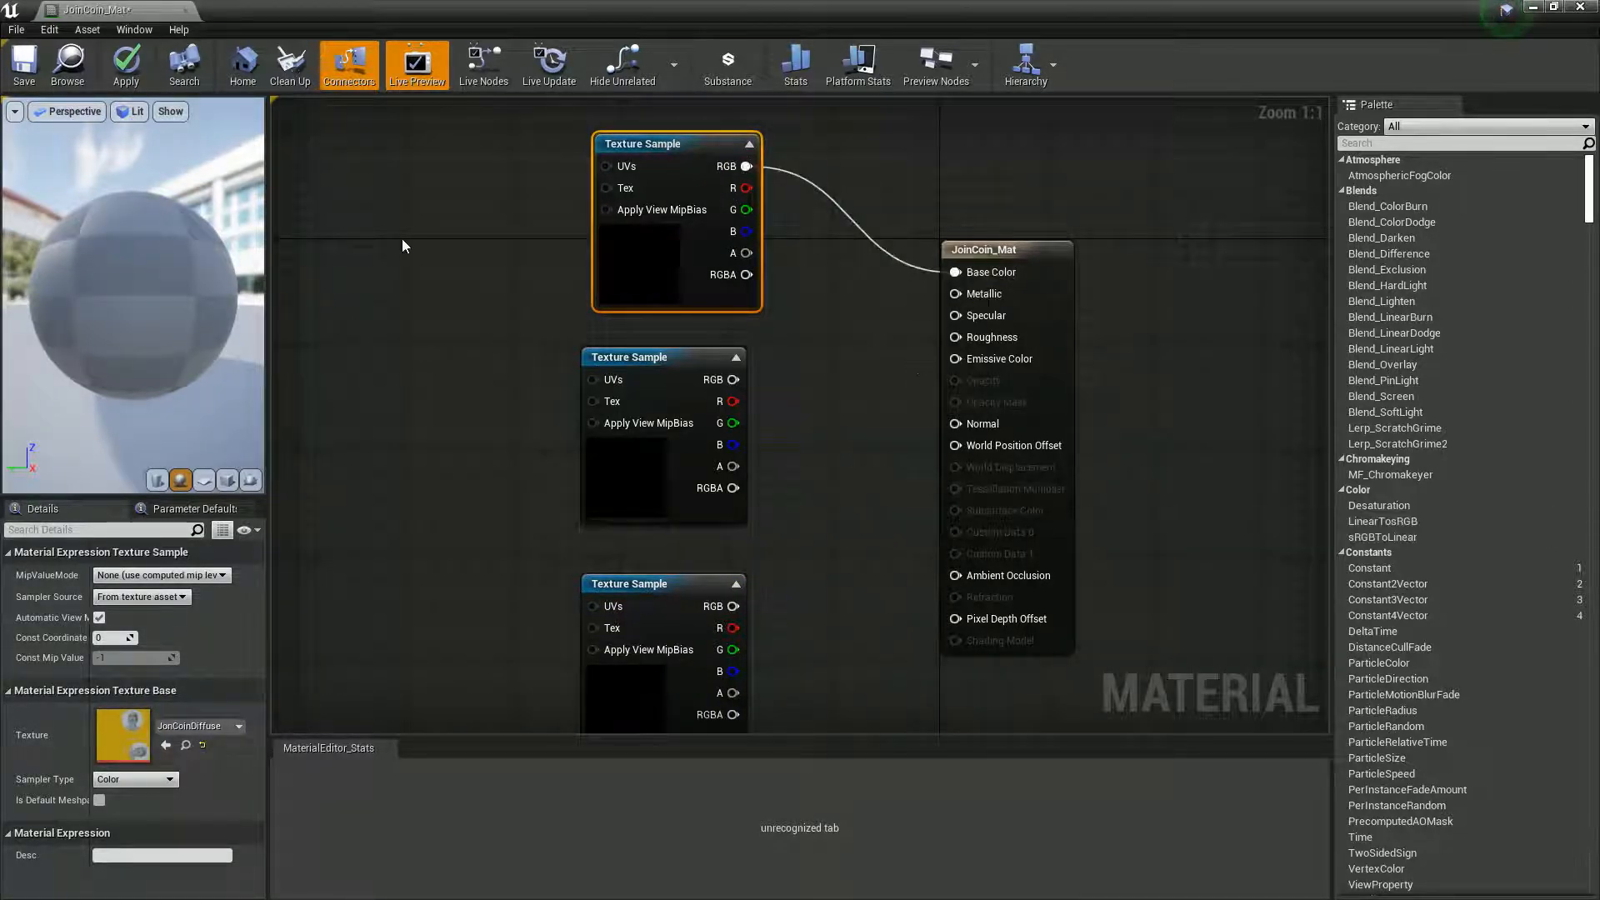
left_click(732, 612)
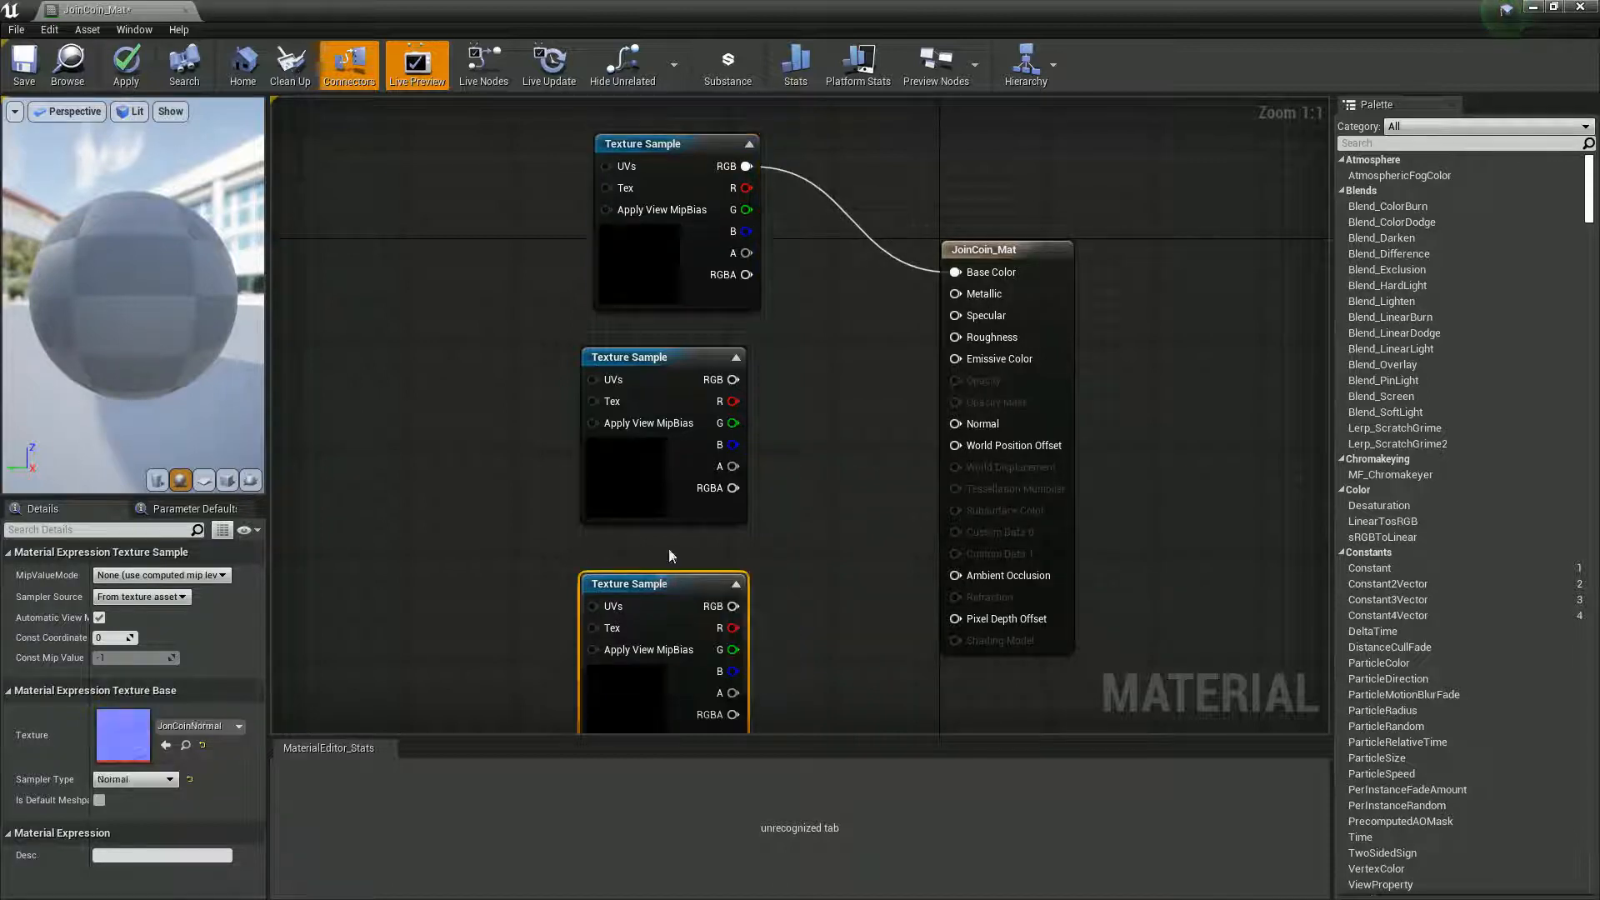
left_click_drag(733, 606, 955, 424)
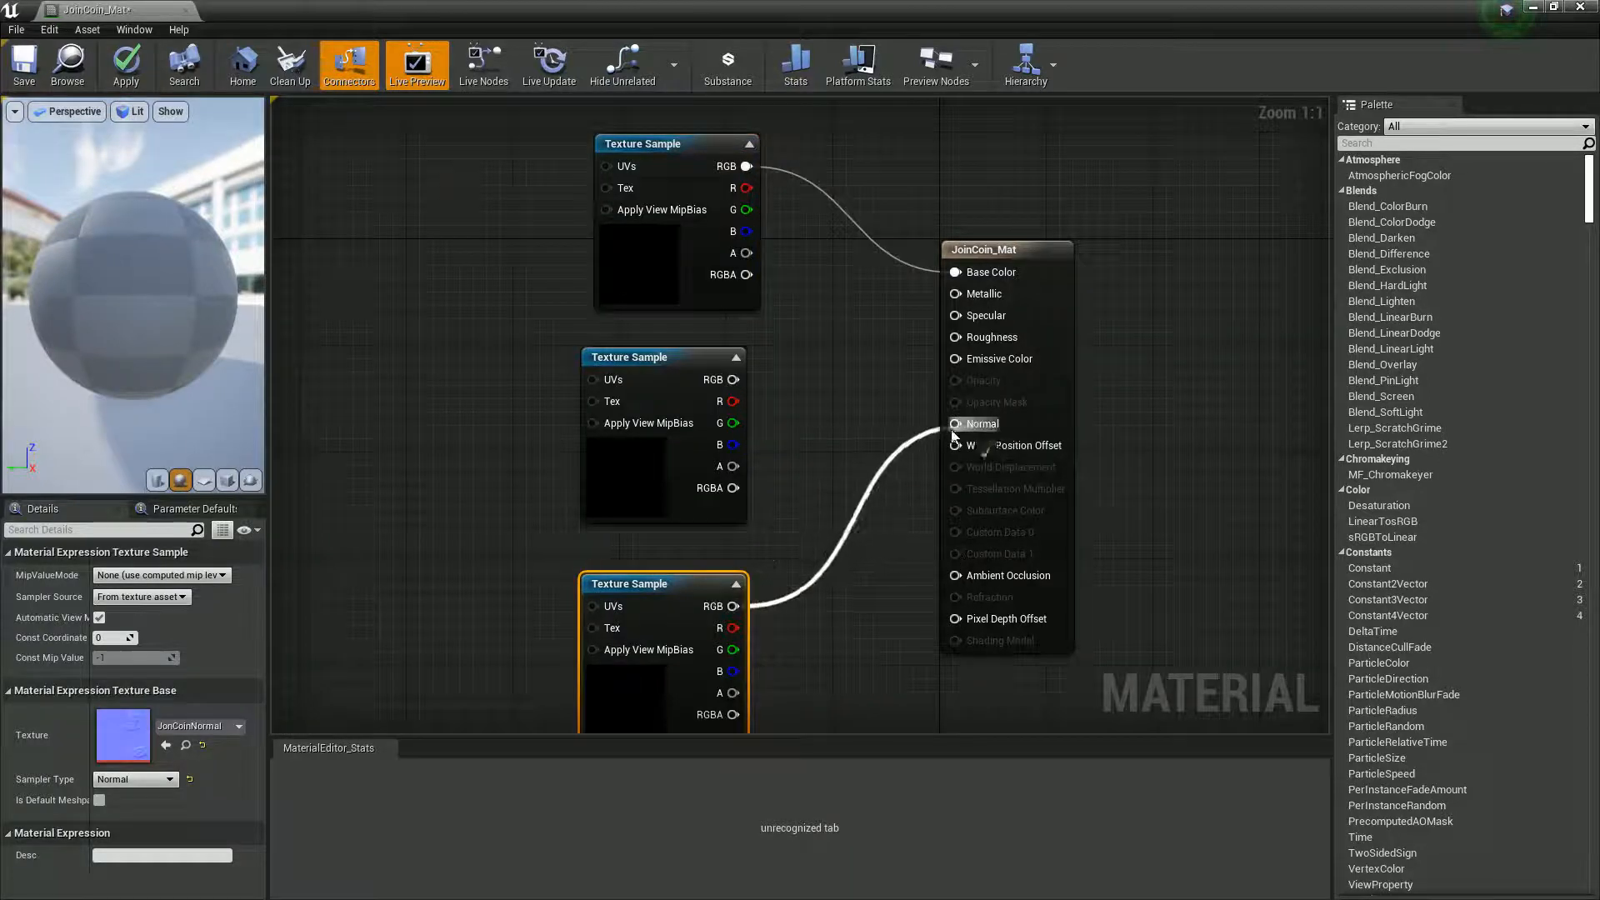
left_click_drag(732, 379, 959, 301)
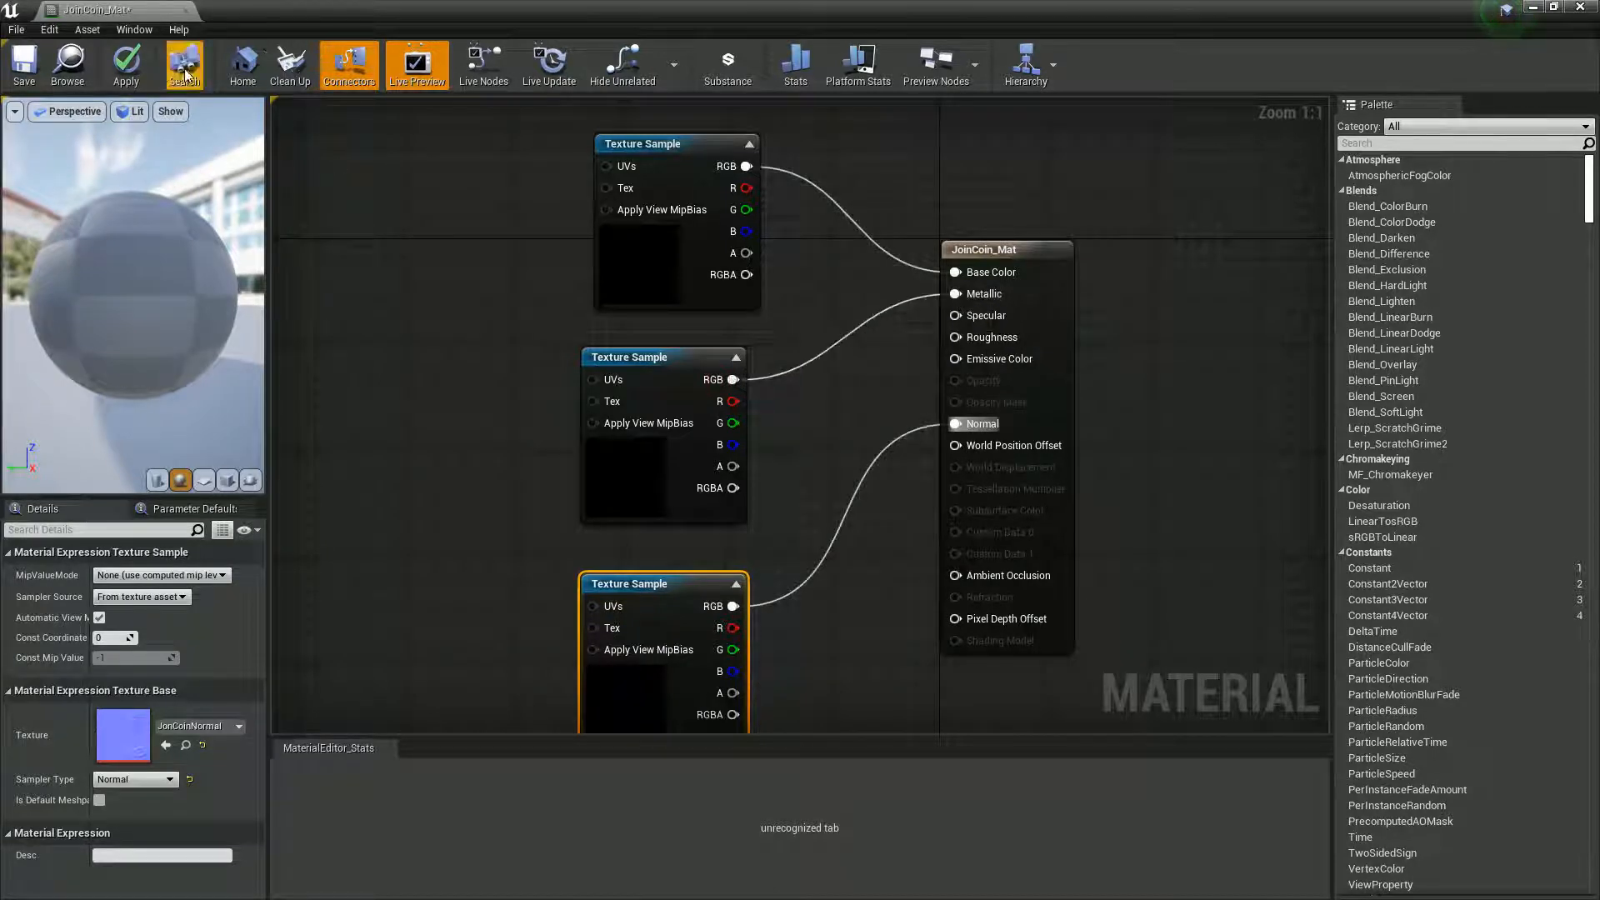
- Save the JoinCoin_Mat material, check its preview and close its editor
left_click_drag(268, 15, 468, 136)
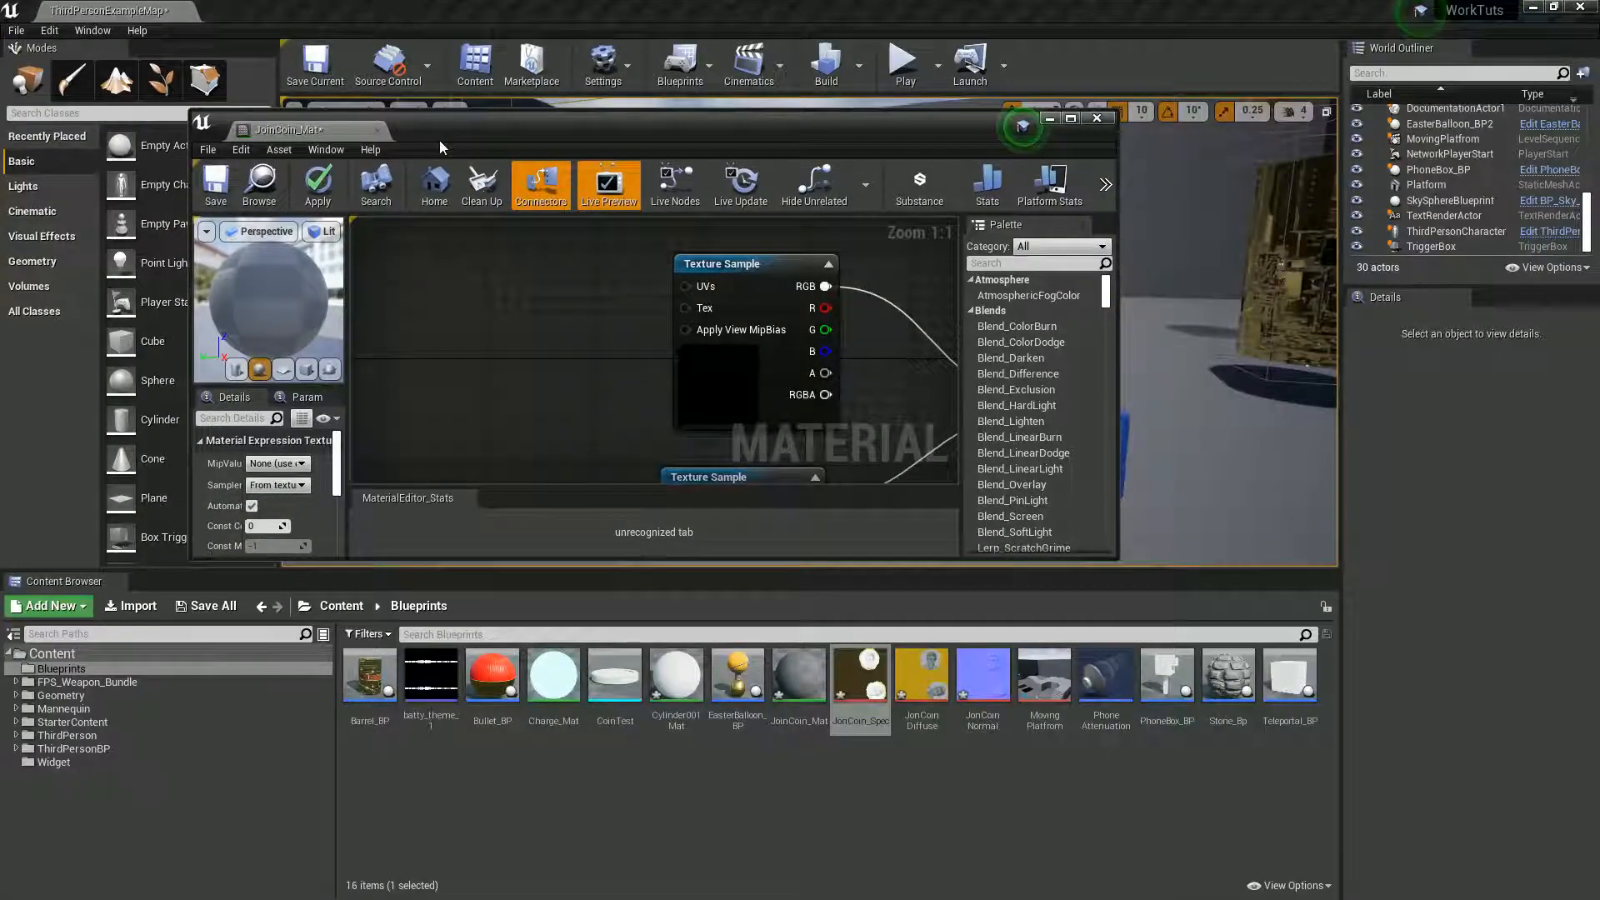
left_click(233, 191)
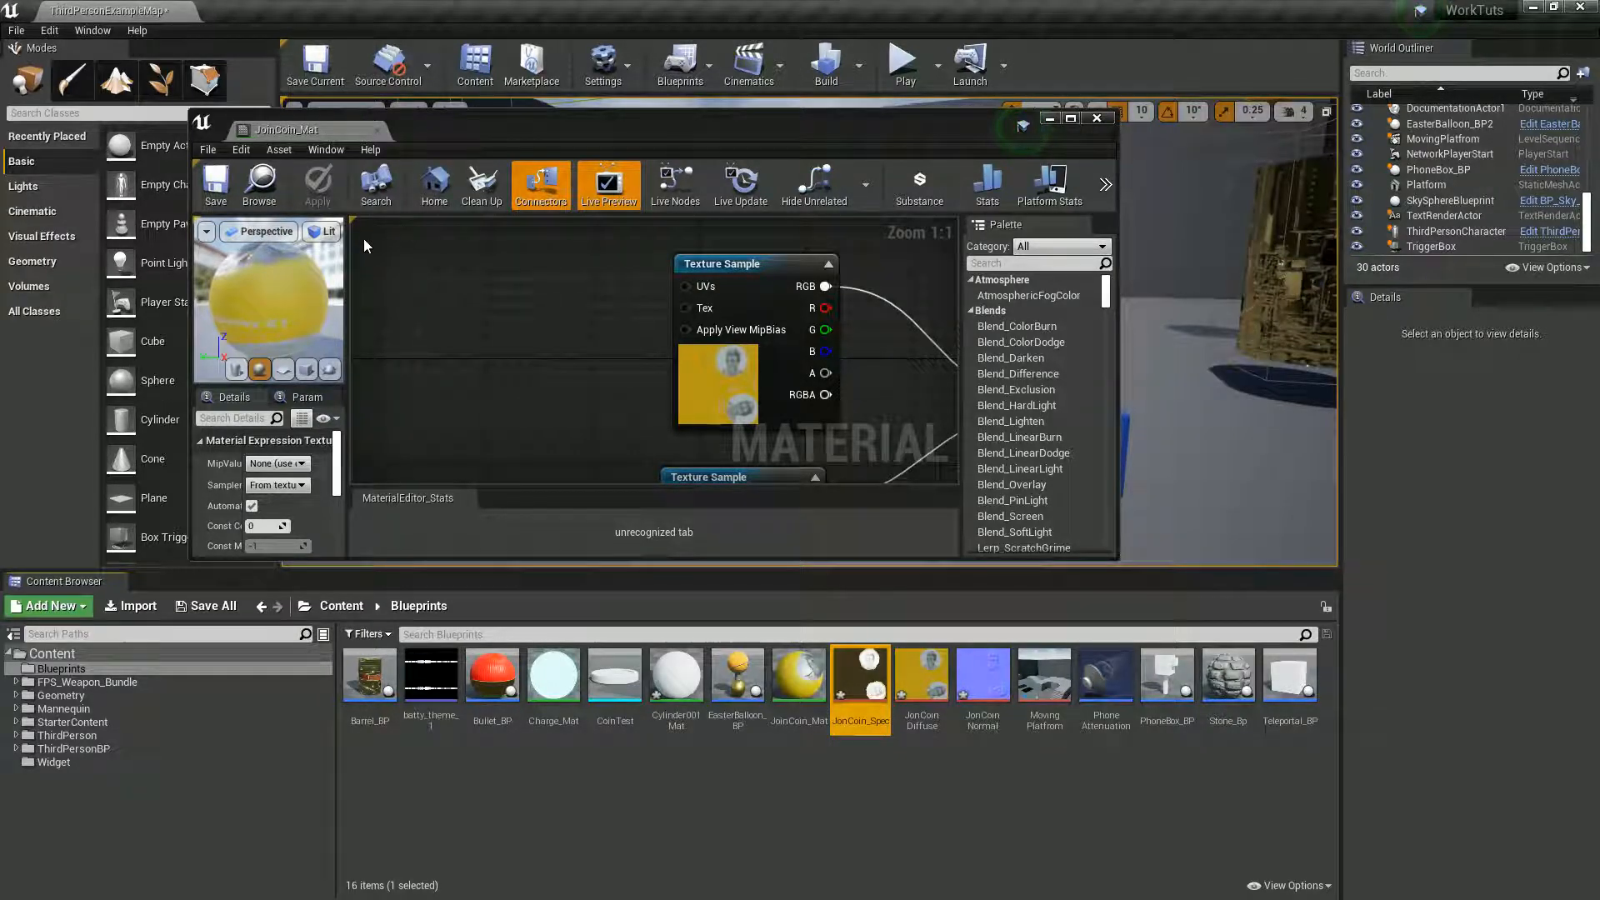
mouse_move(259, 318)
left_mouse_down()
mouse_move(362, 452)
mouse_move(383, 272)
mouse_move(352, 188)
mouse_move(282, 197)
mouse_move(323, 312)
mouse_move(260, 320)
left_mouse_up()
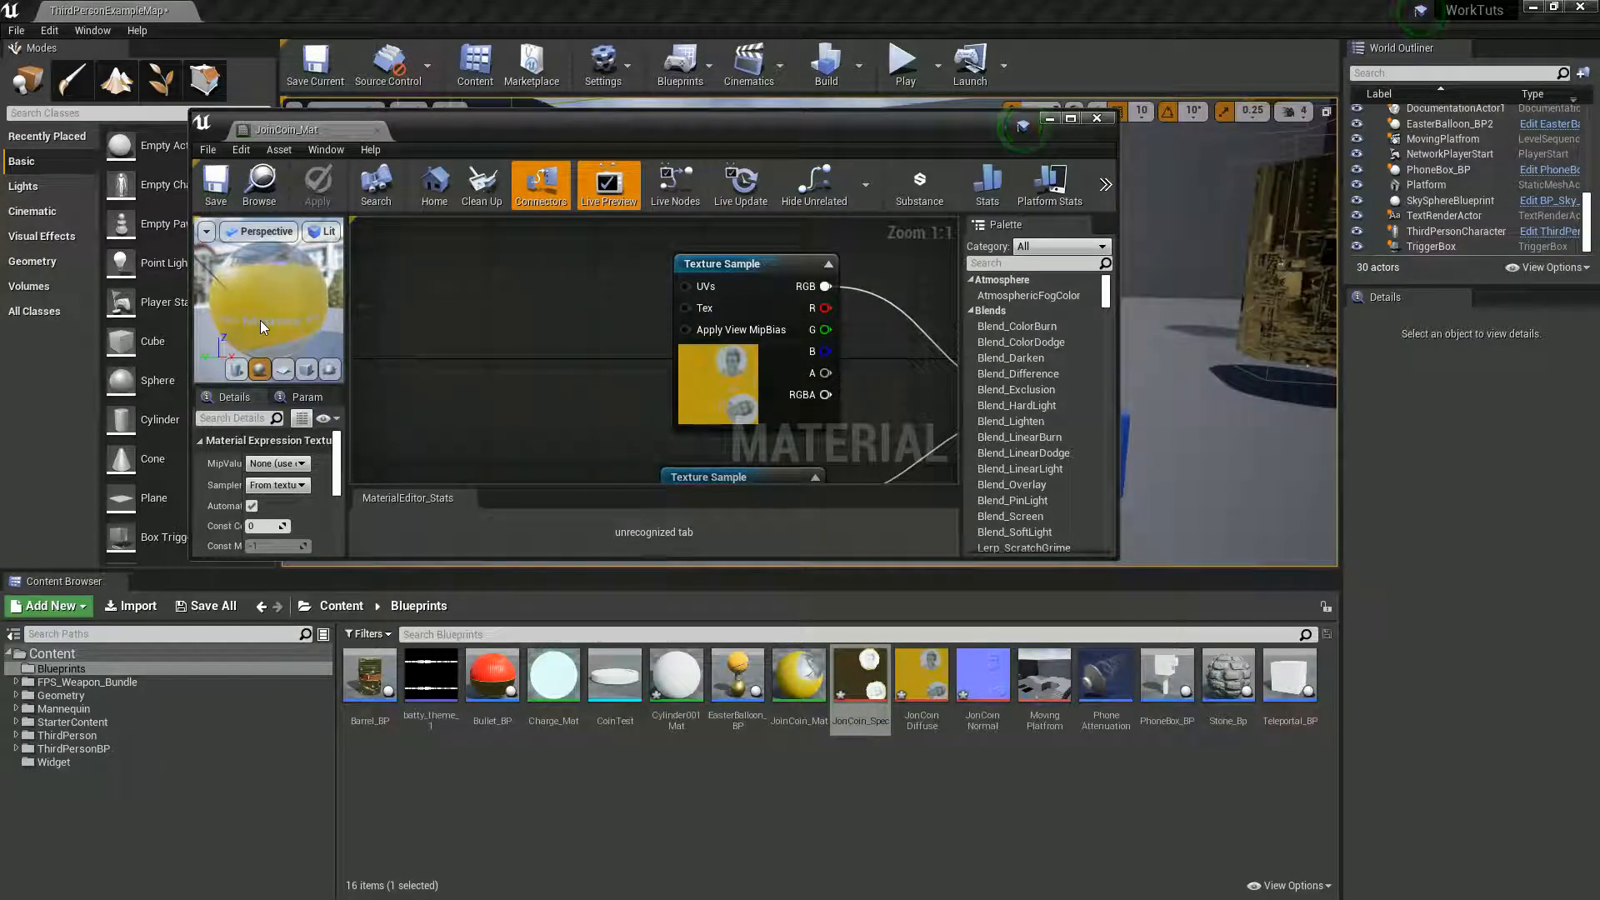
left_click(376, 132)
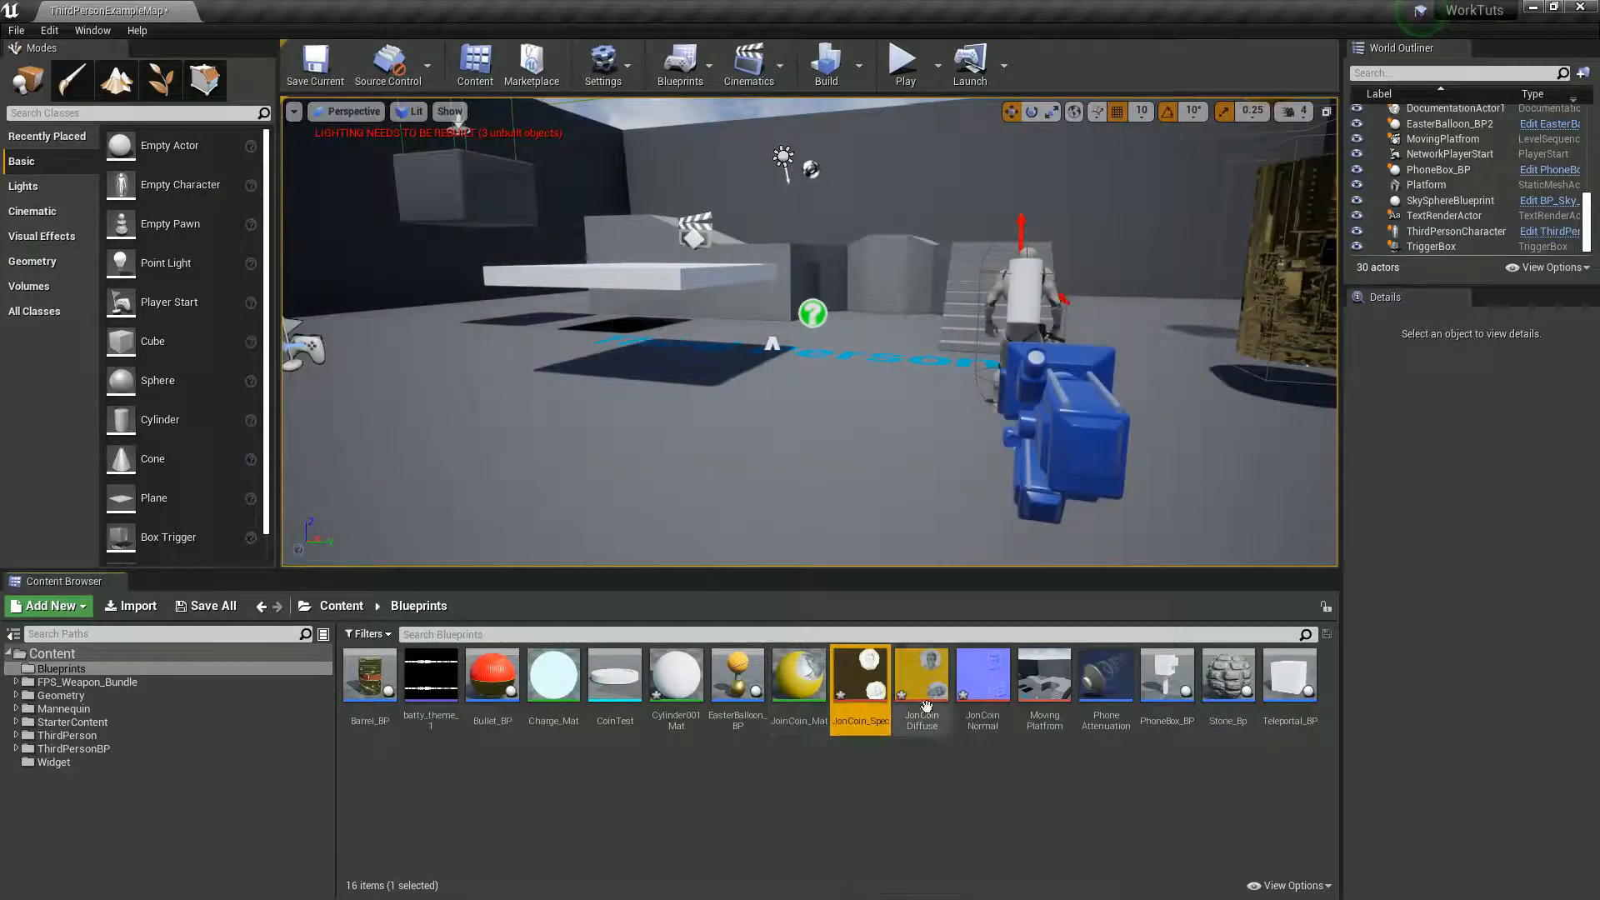
- Assign JoinCoin_Mat to the material slot of the CoinTest mesh and inspect the textured coin
double_click(674, 679)
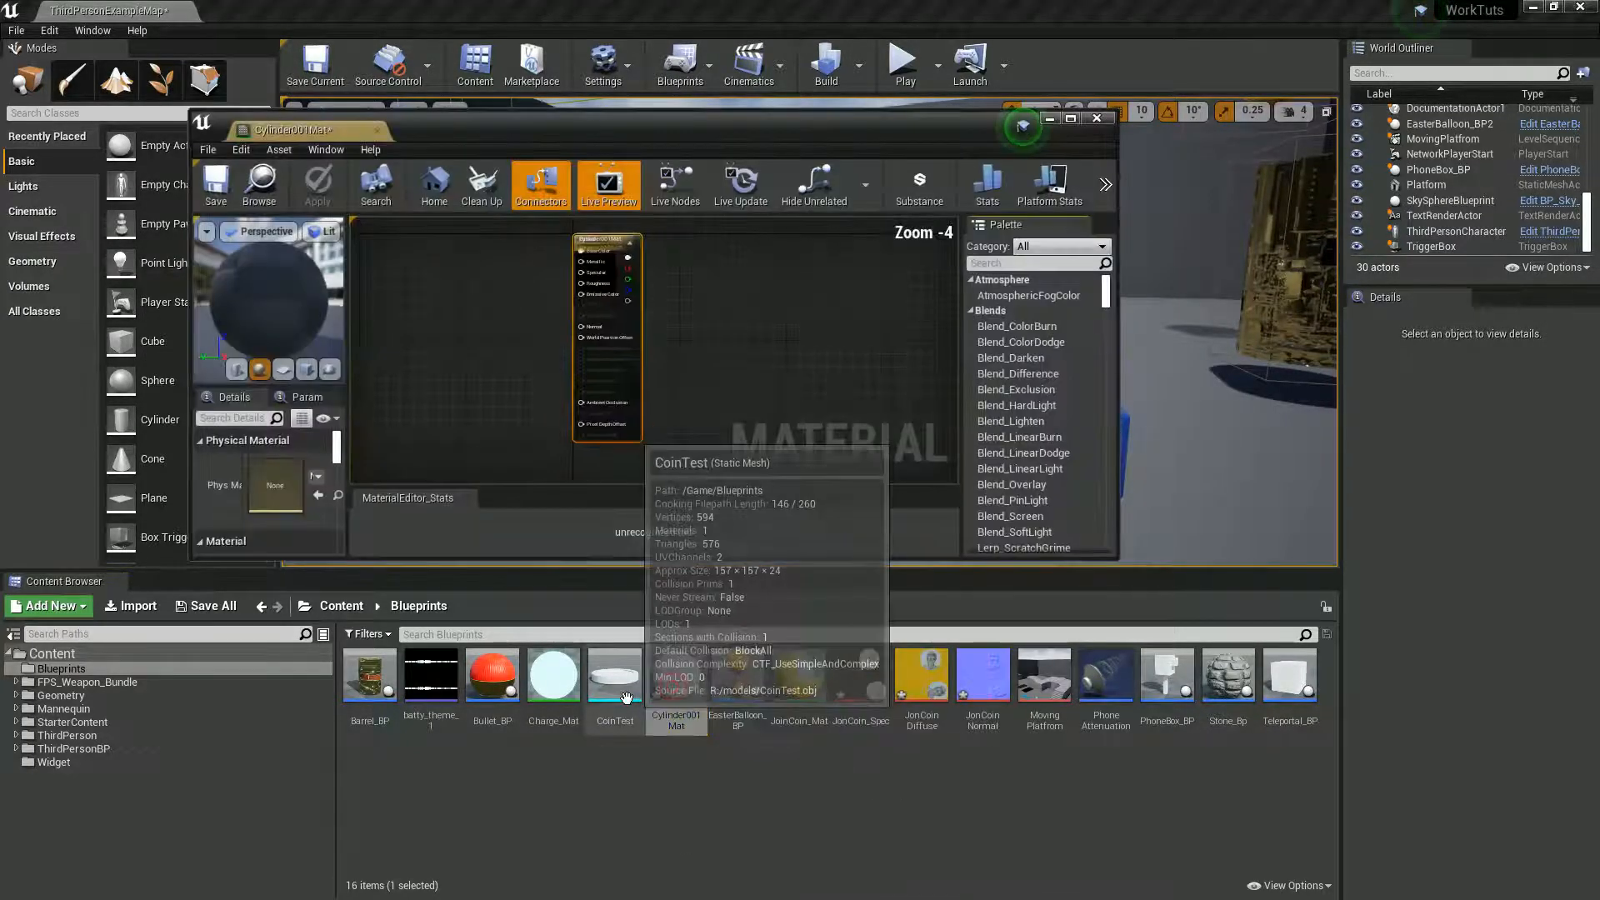
left_click(1097, 119)
double_click(615, 675)
left_click_drag(812, 705, 613, 397)
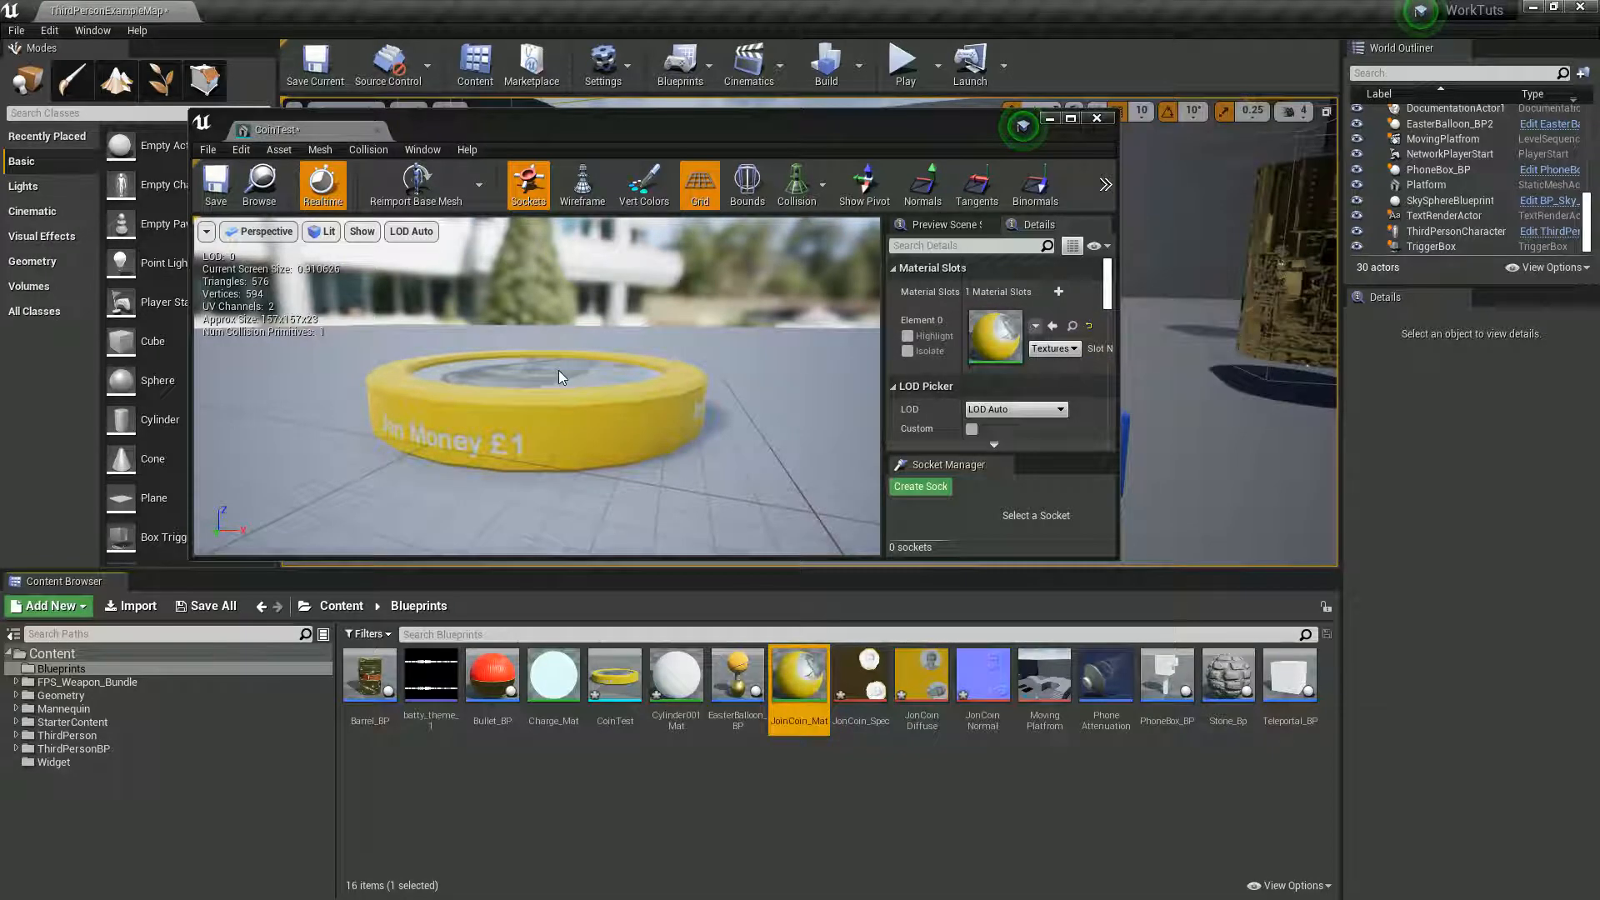
left_click_drag(397, 400, 341, 545)
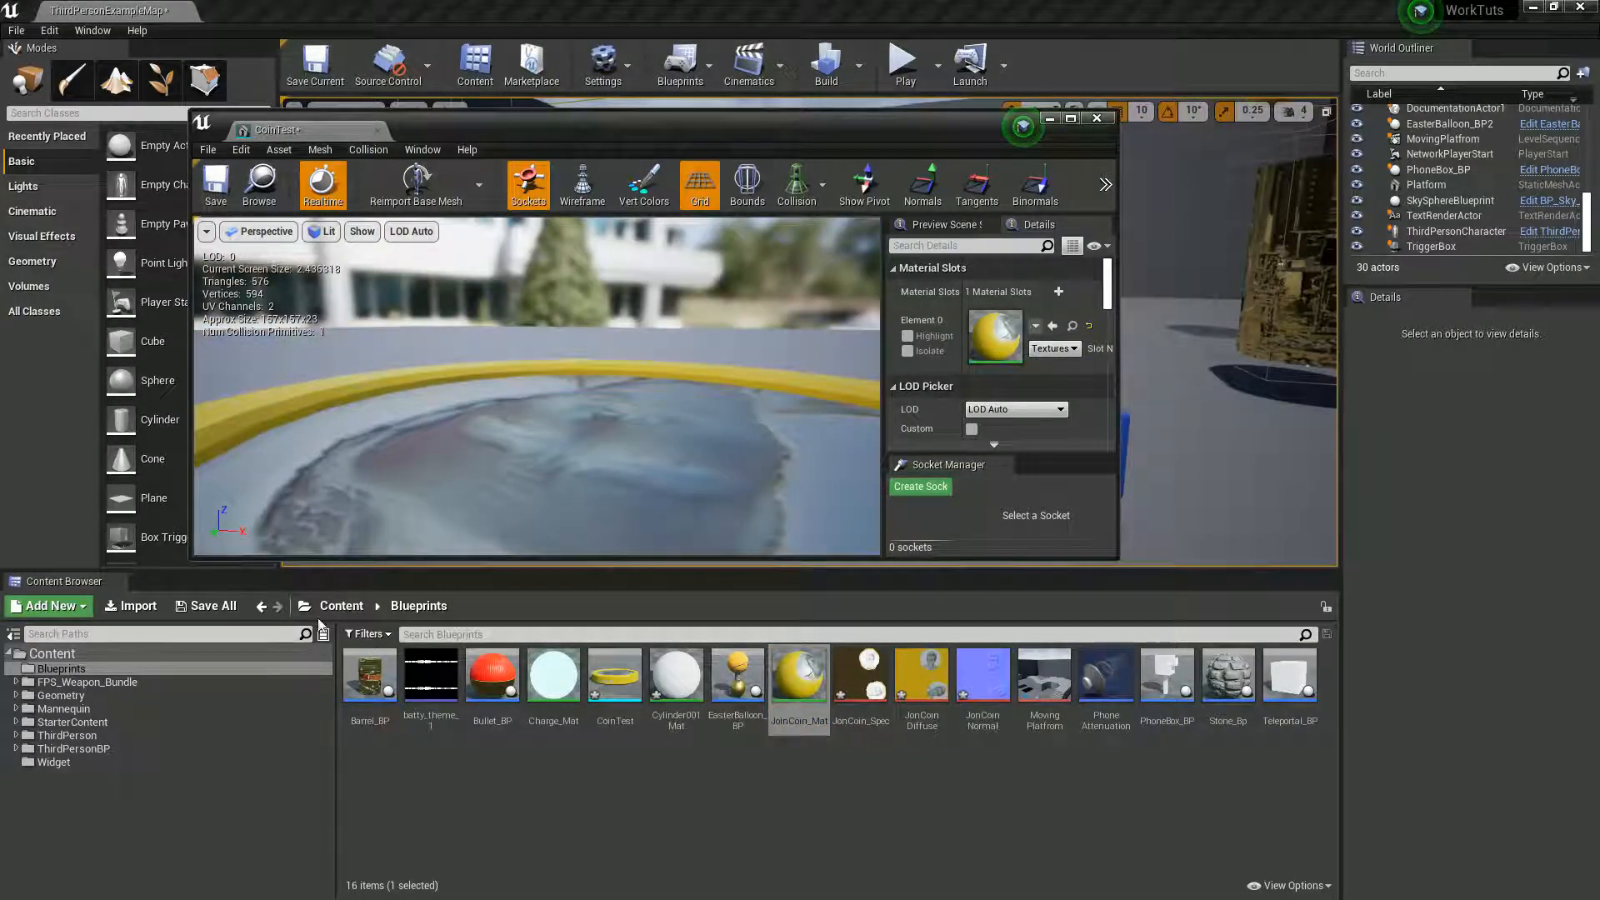
left_click_drag(318, 620, 467, 323)
scroll(463, 323, "down", 8)
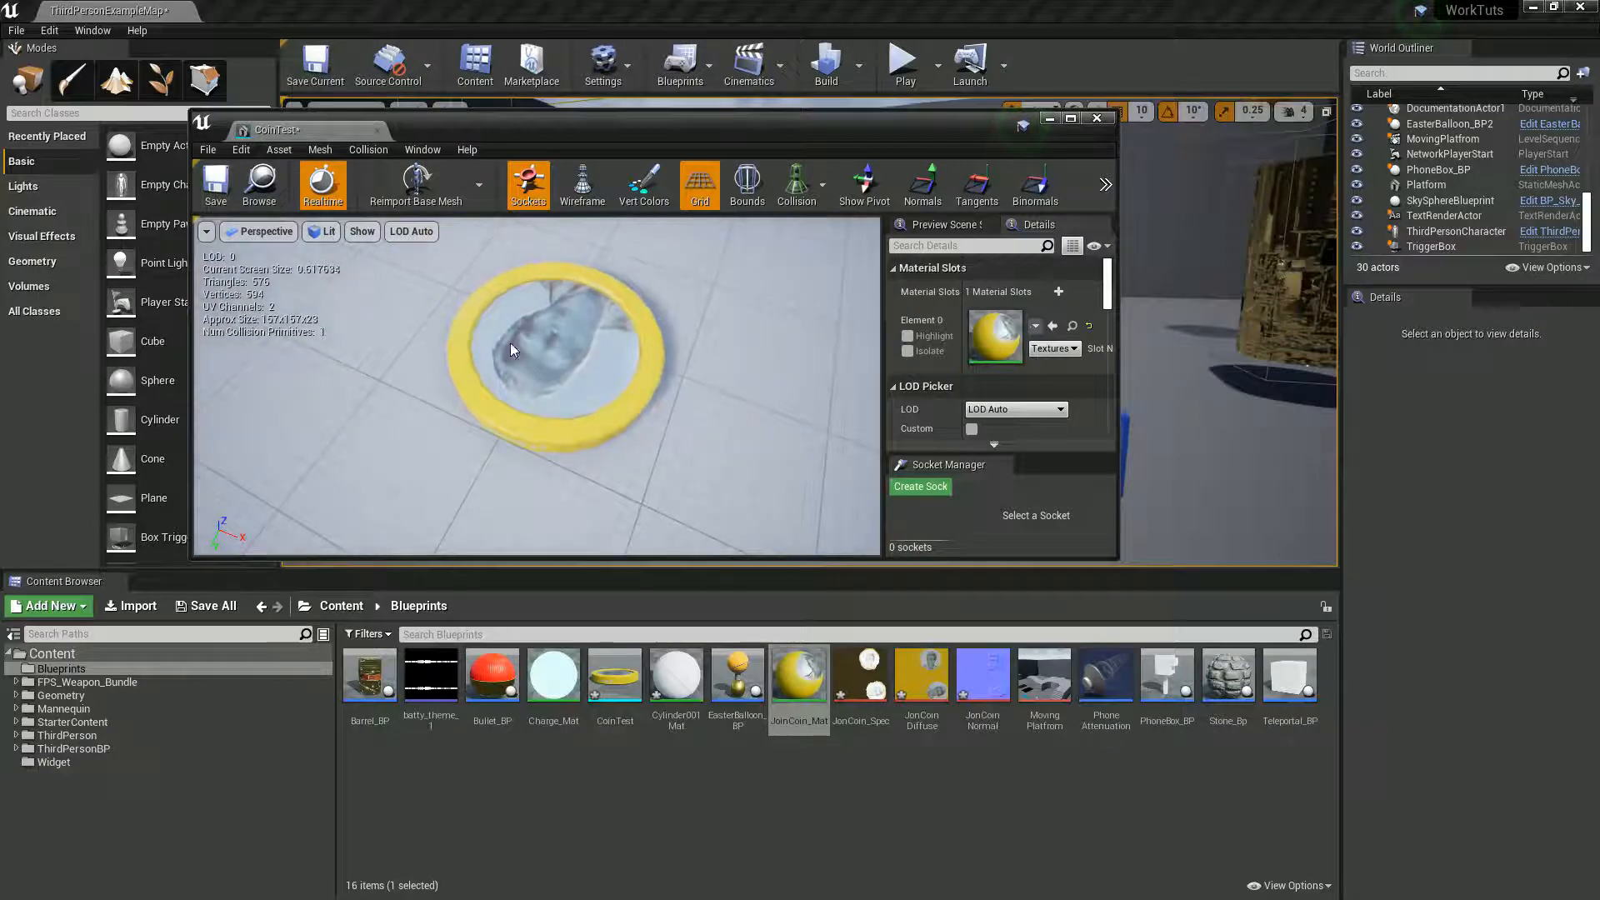
- Save the CoinTest mesh, delete the unused Cylinder001Mat material and close the mesh editor
left_click(676, 677)
left_click(216, 183)
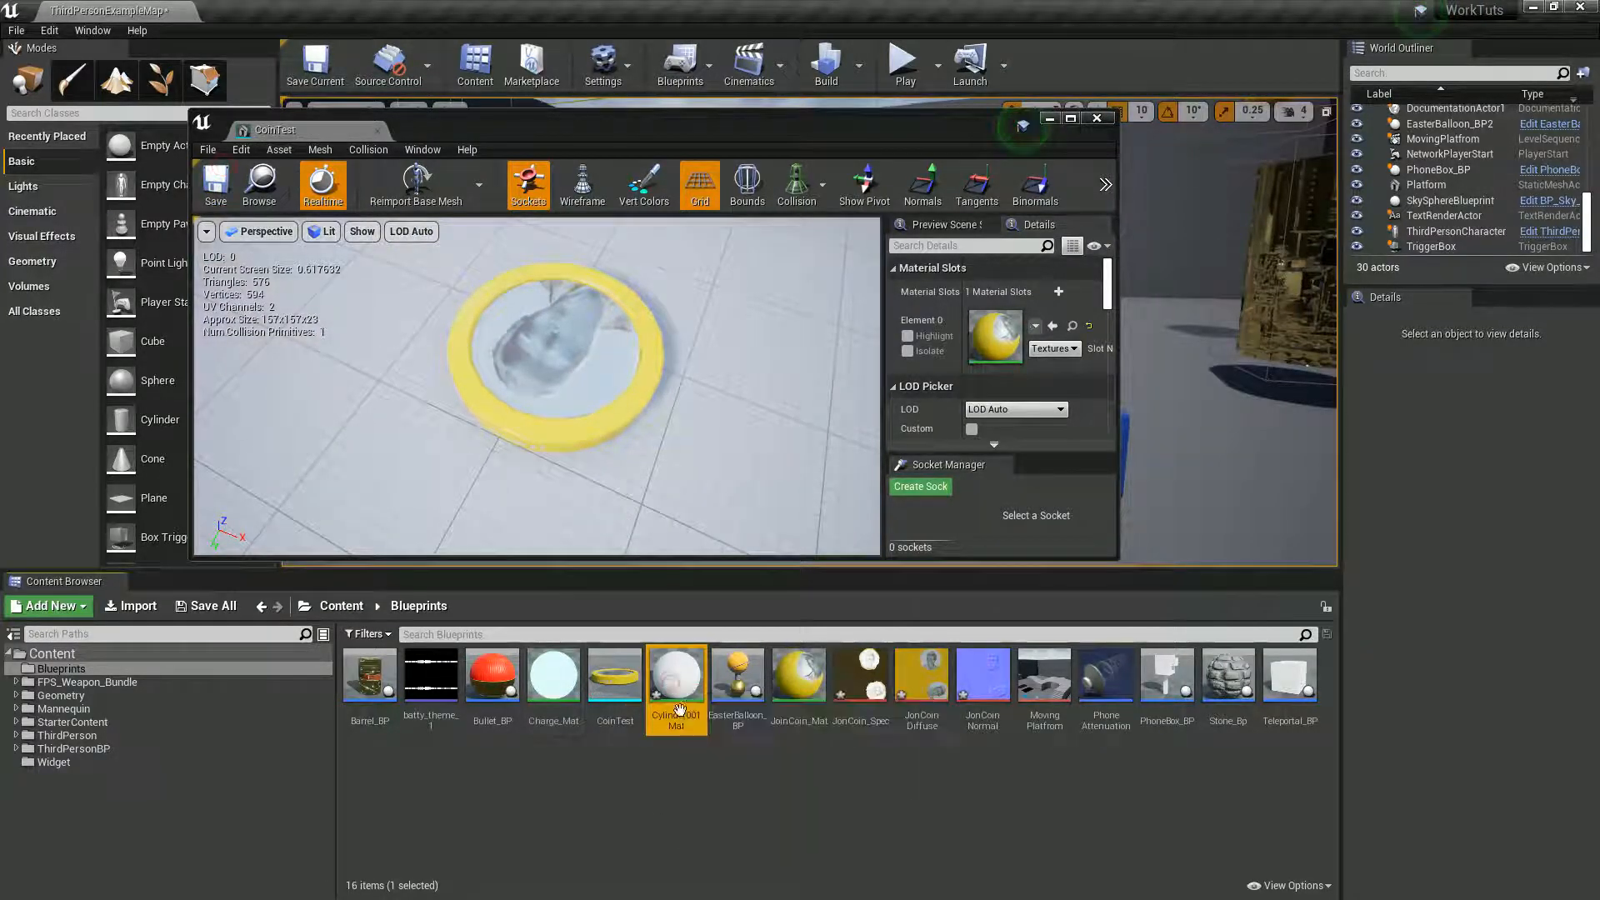
key("Delete")
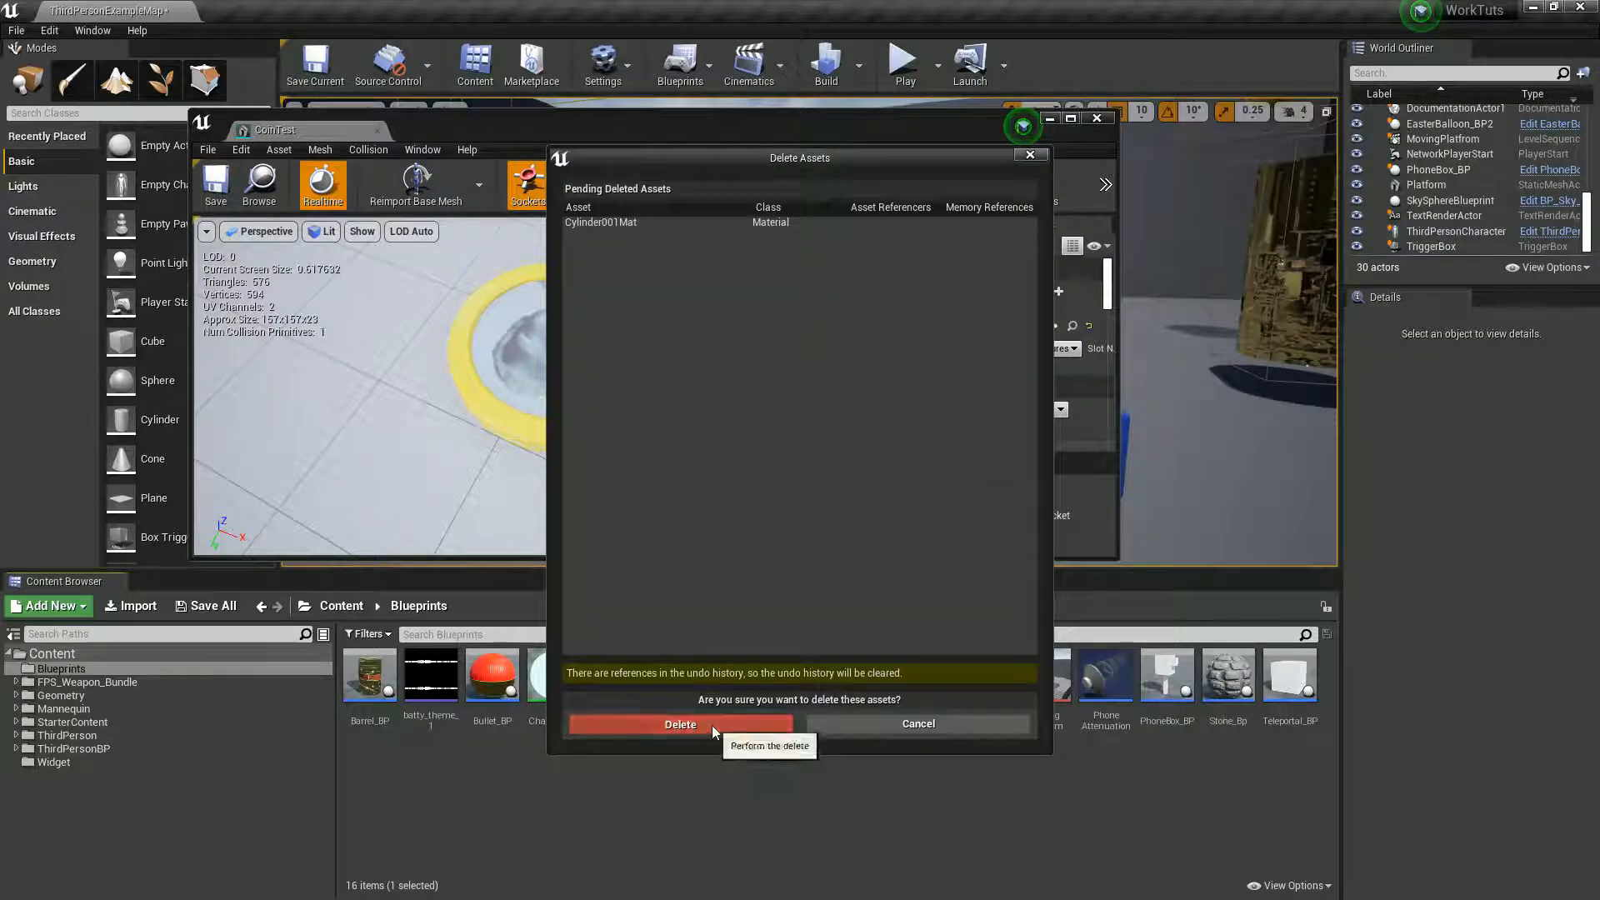
left_click(712, 725)
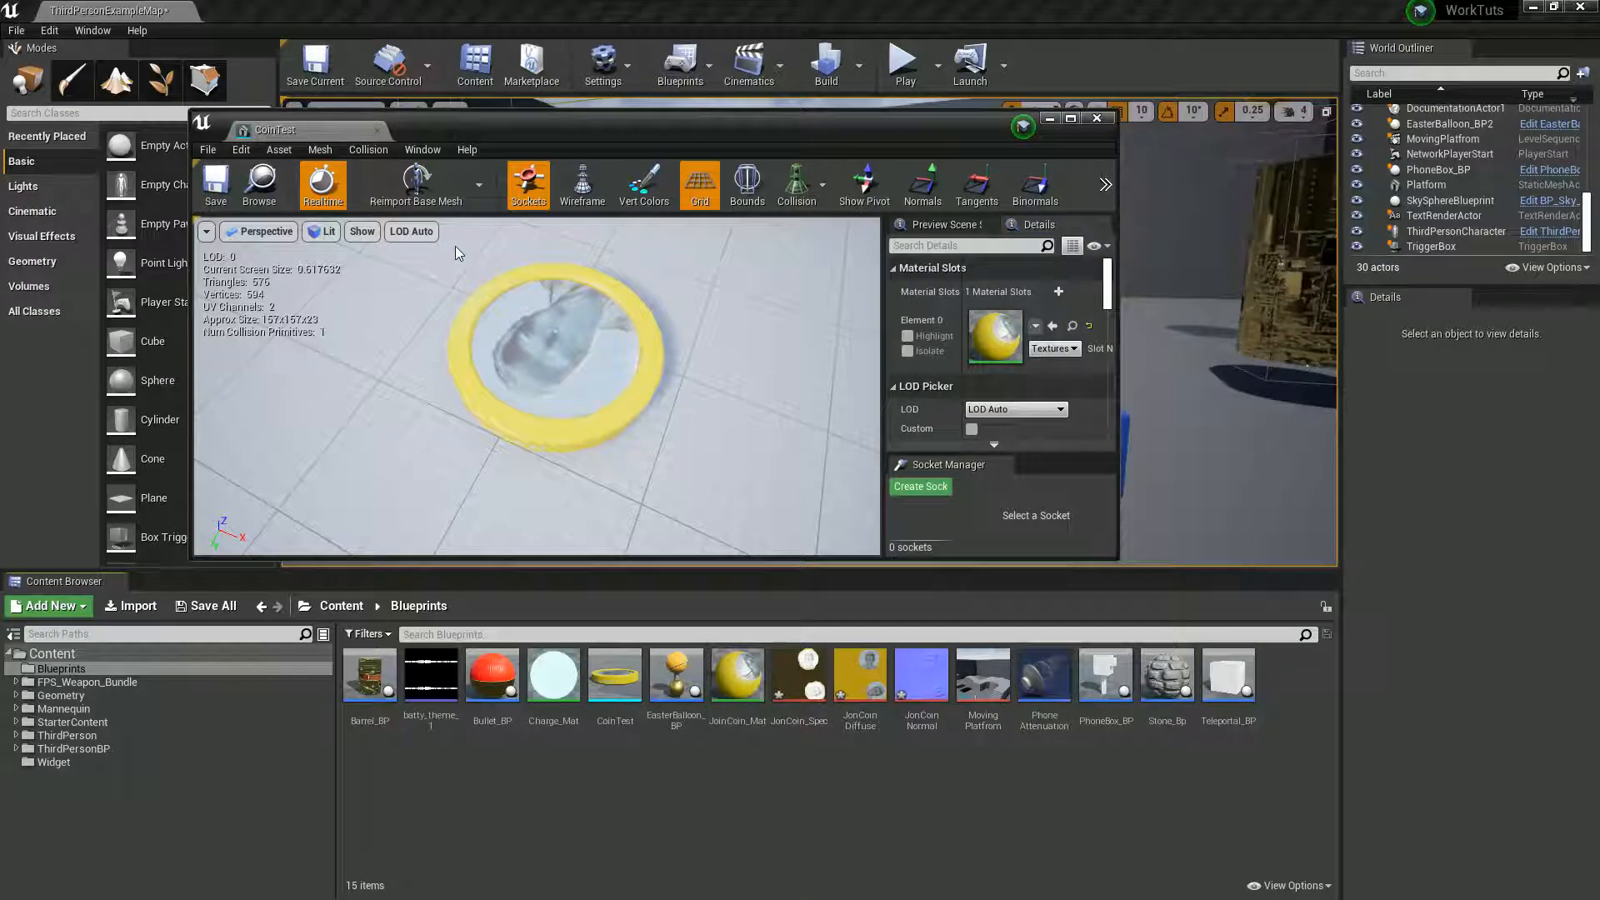
left_click(376, 130)
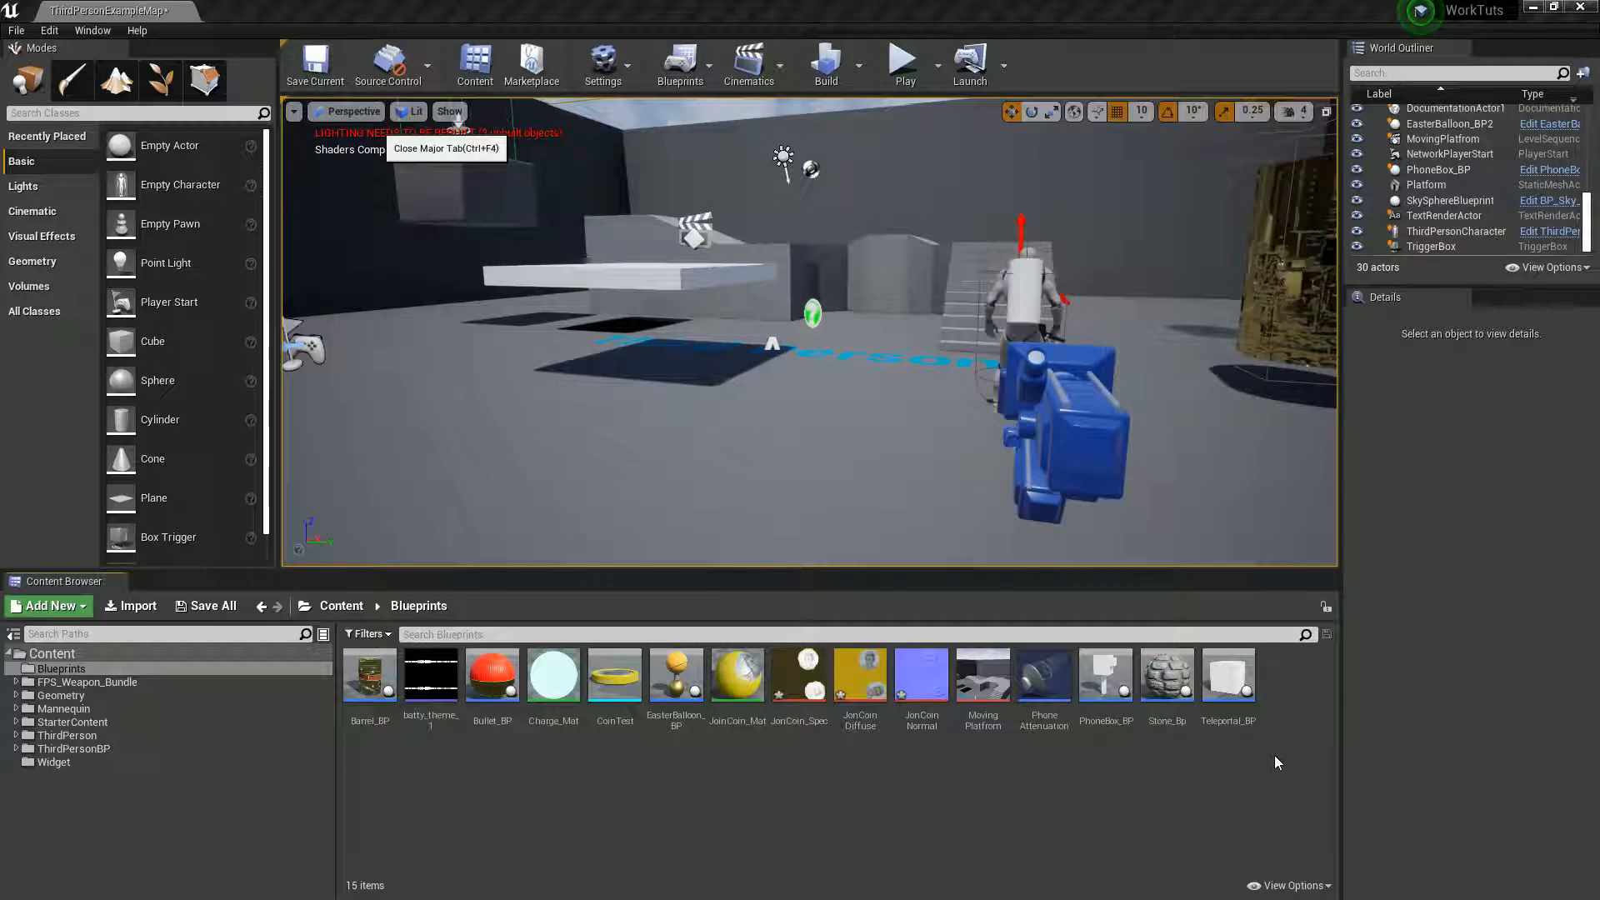
- Create a new Actor Blueprint Class named Coin_BP in the Blueprints folder
right_click(1274, 755)
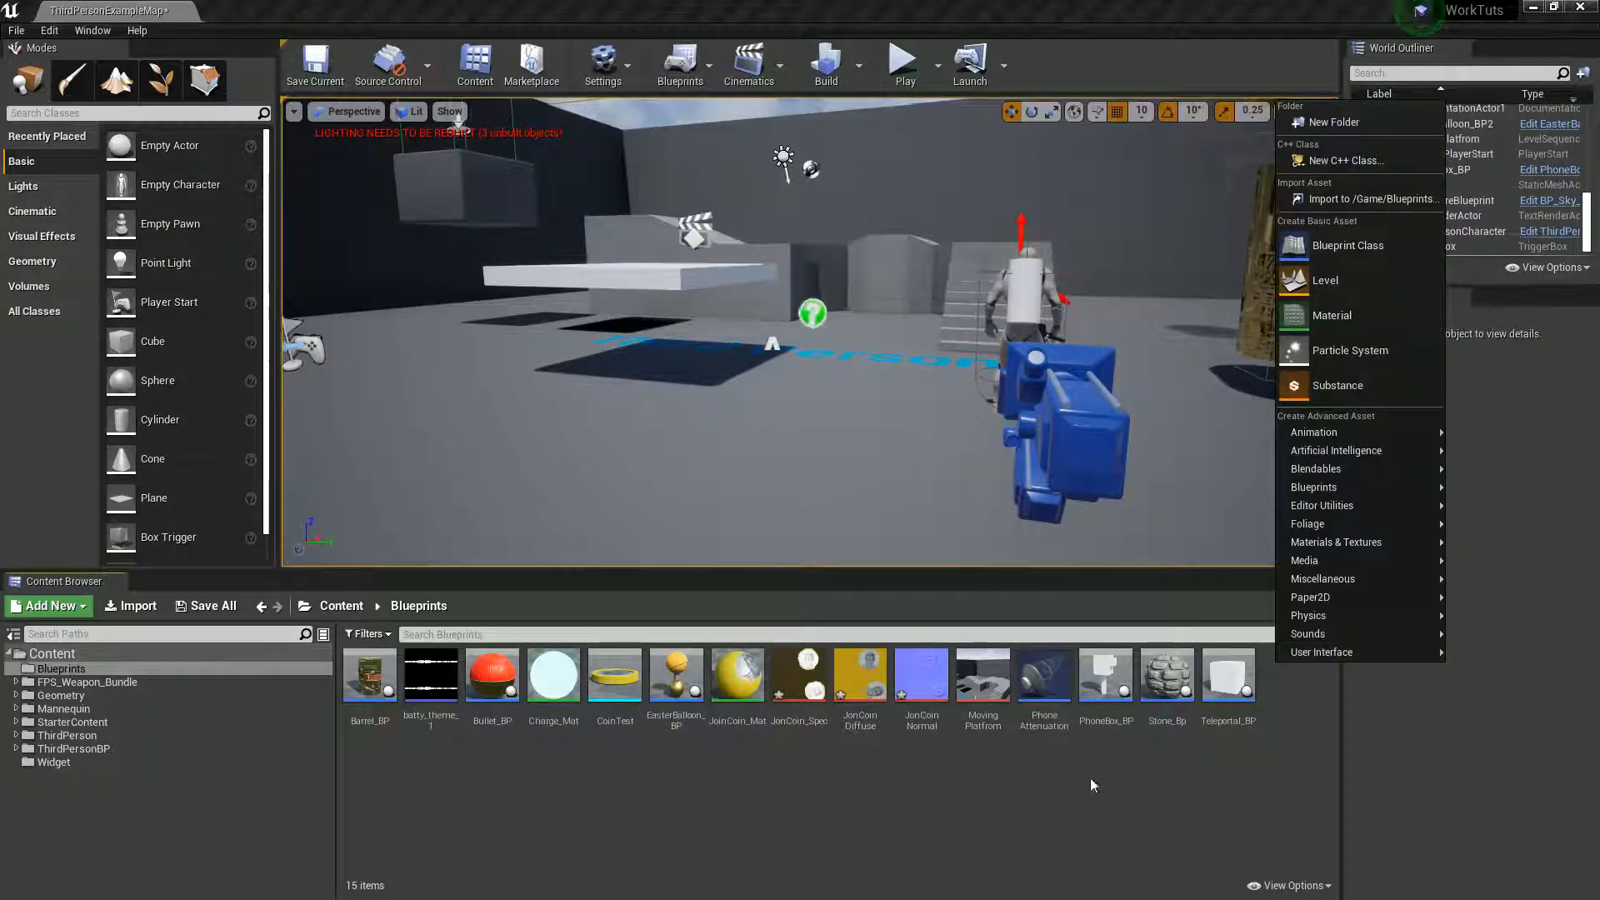
left_click(1345, 247)
left_click(654, 315)
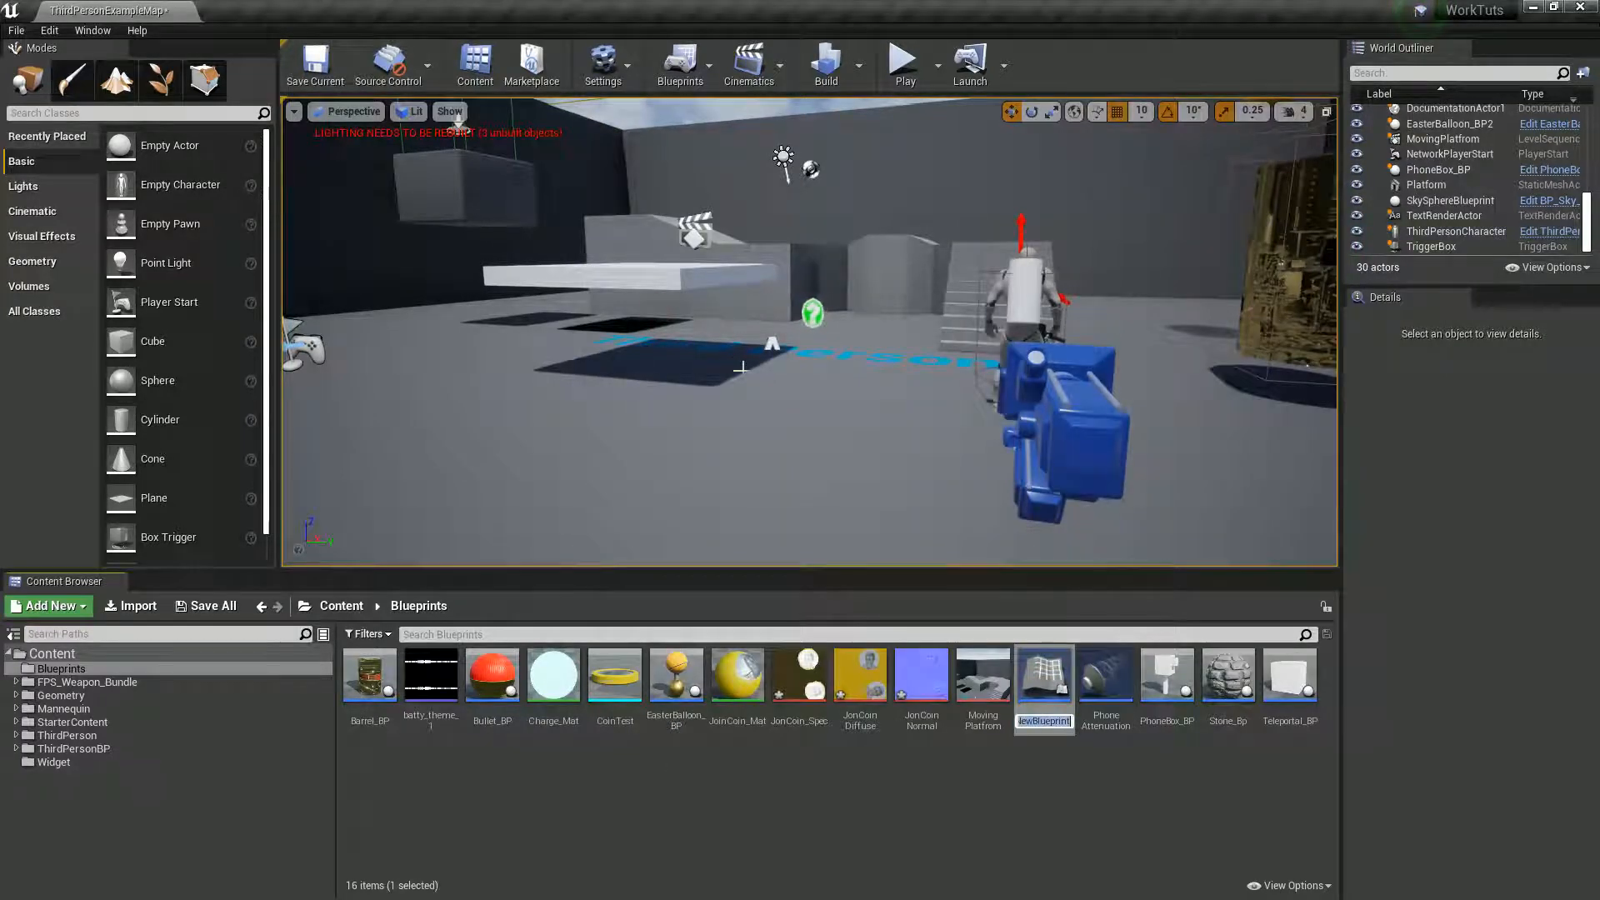
type("Coin")
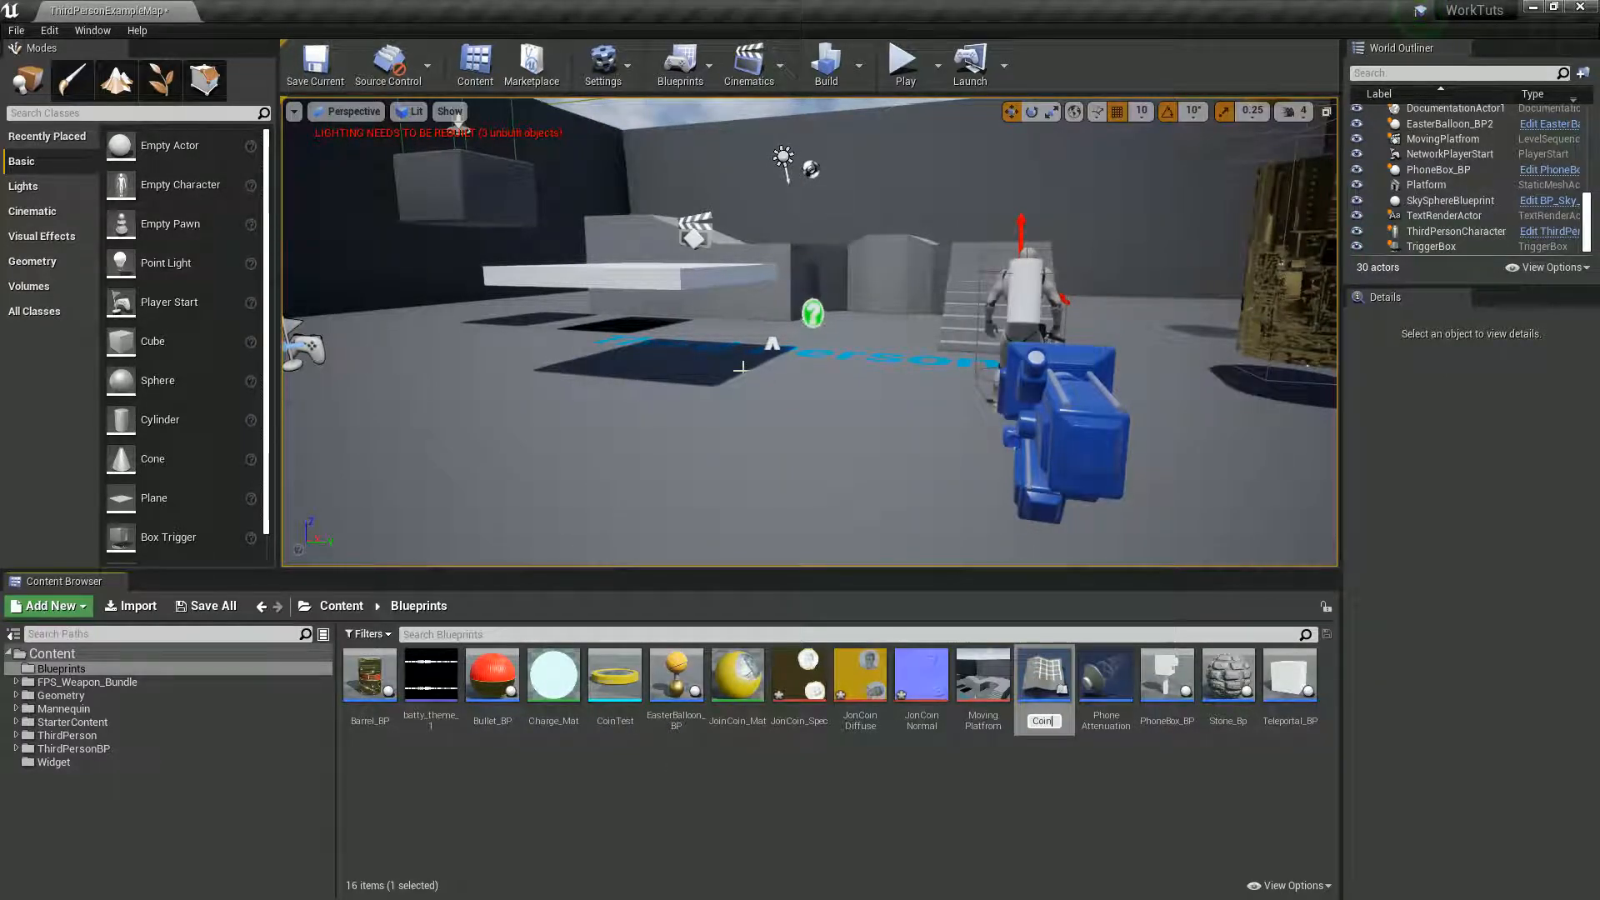
type("_BP")
key("Return")
- Open Coin_BP and add the CoinTest mesh as a component under DefaultSceneRoot
double_click(676, 674)
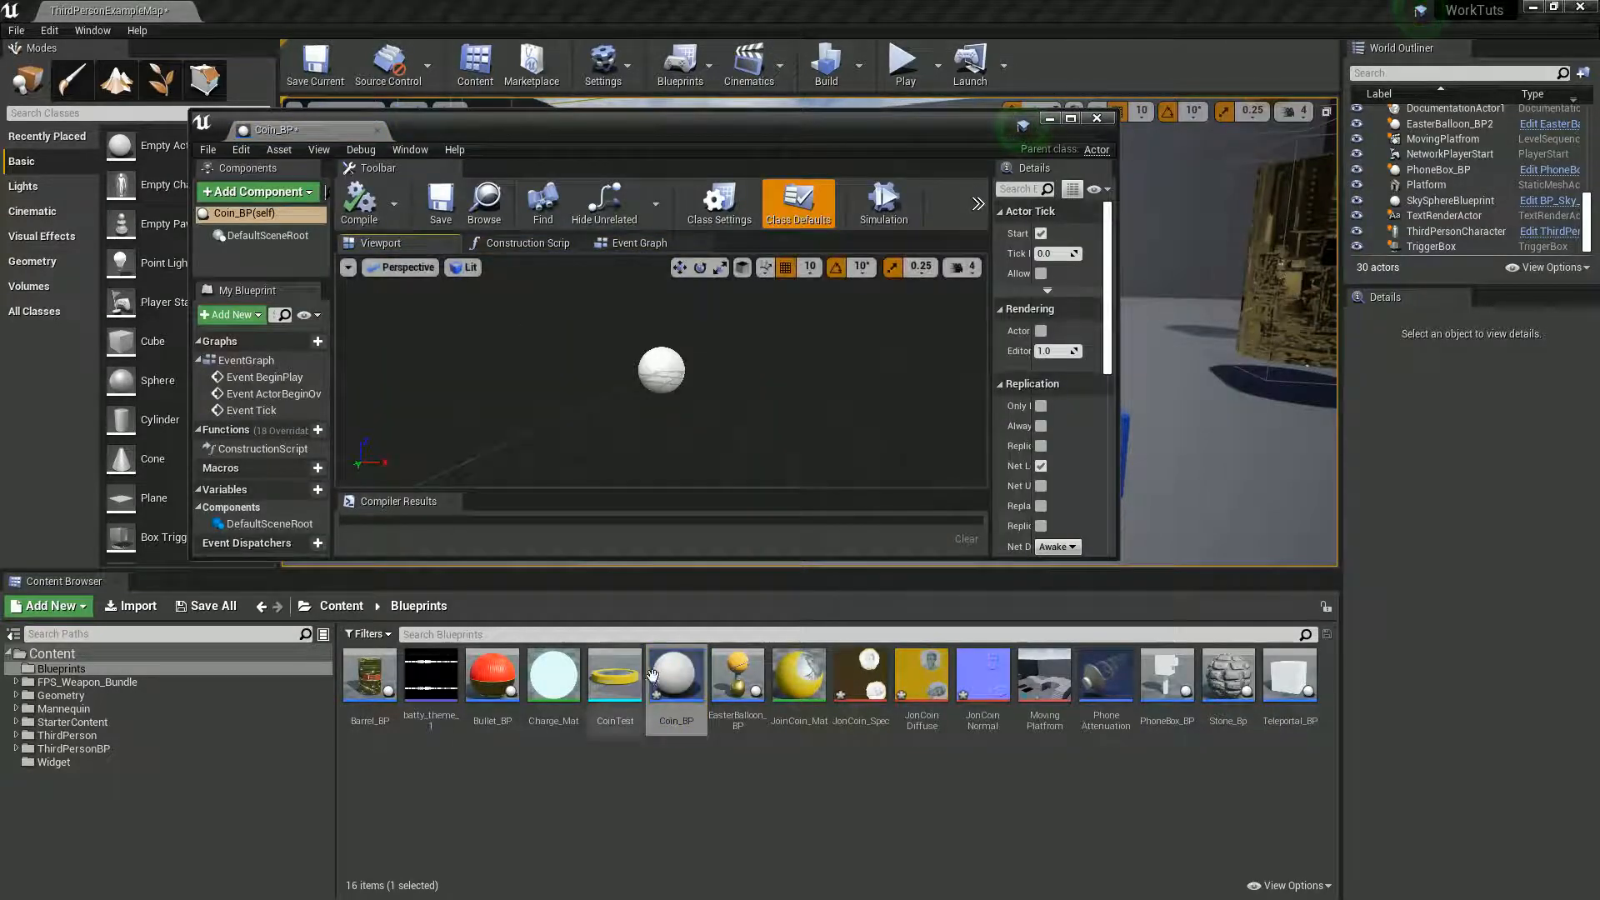
left_click(614, 688)
left_click_drag(614, 687, 262, 275)
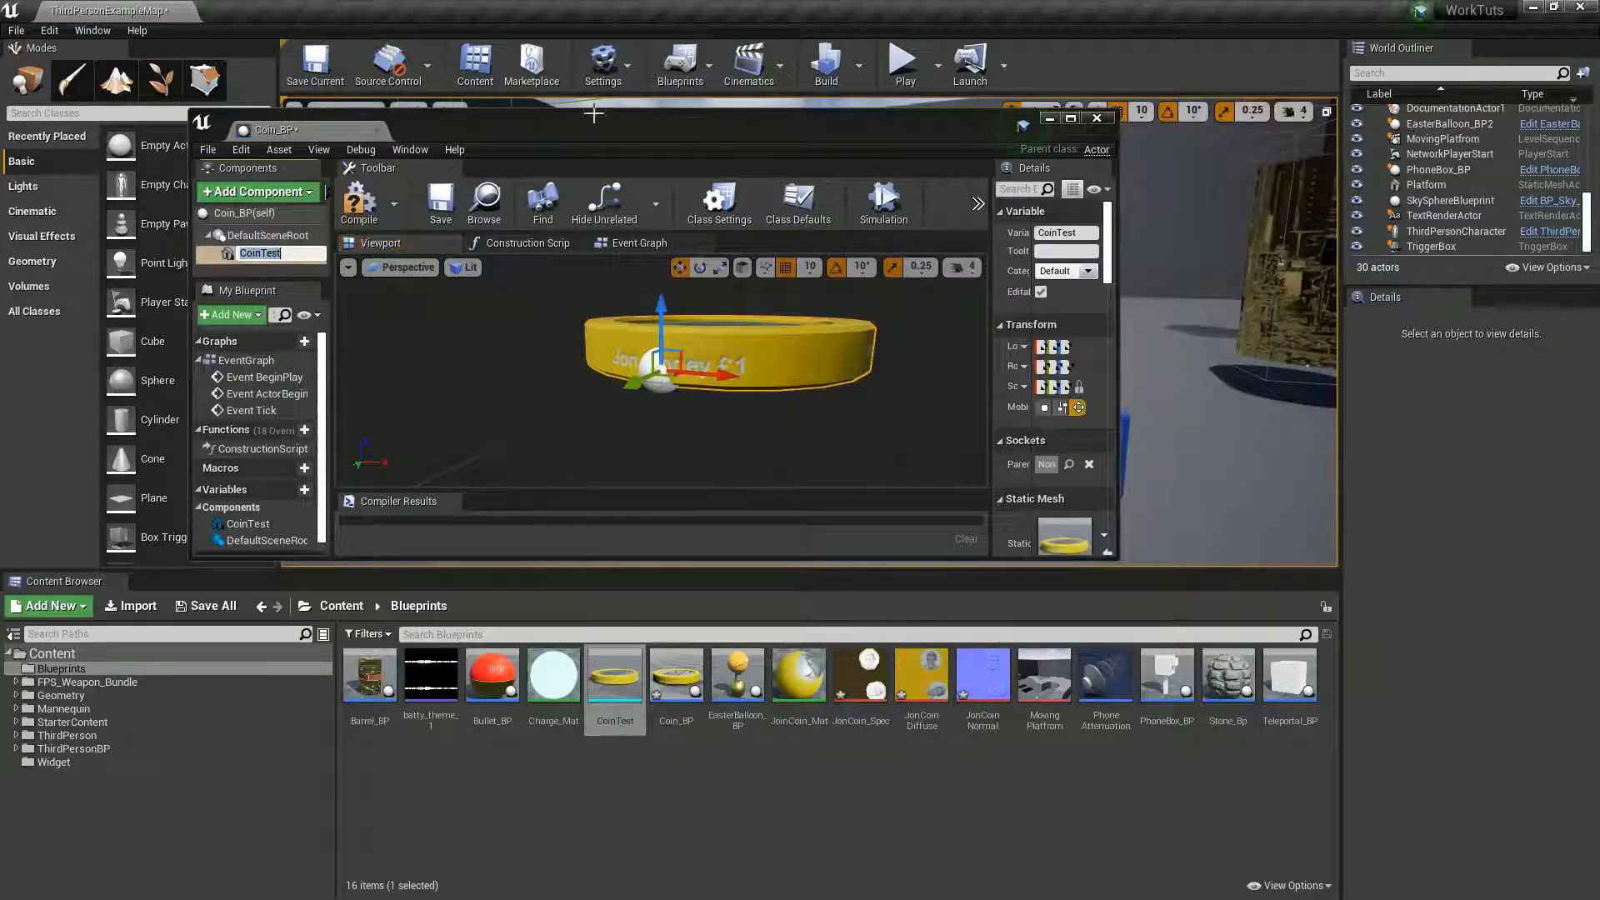
double_click(593, 128)
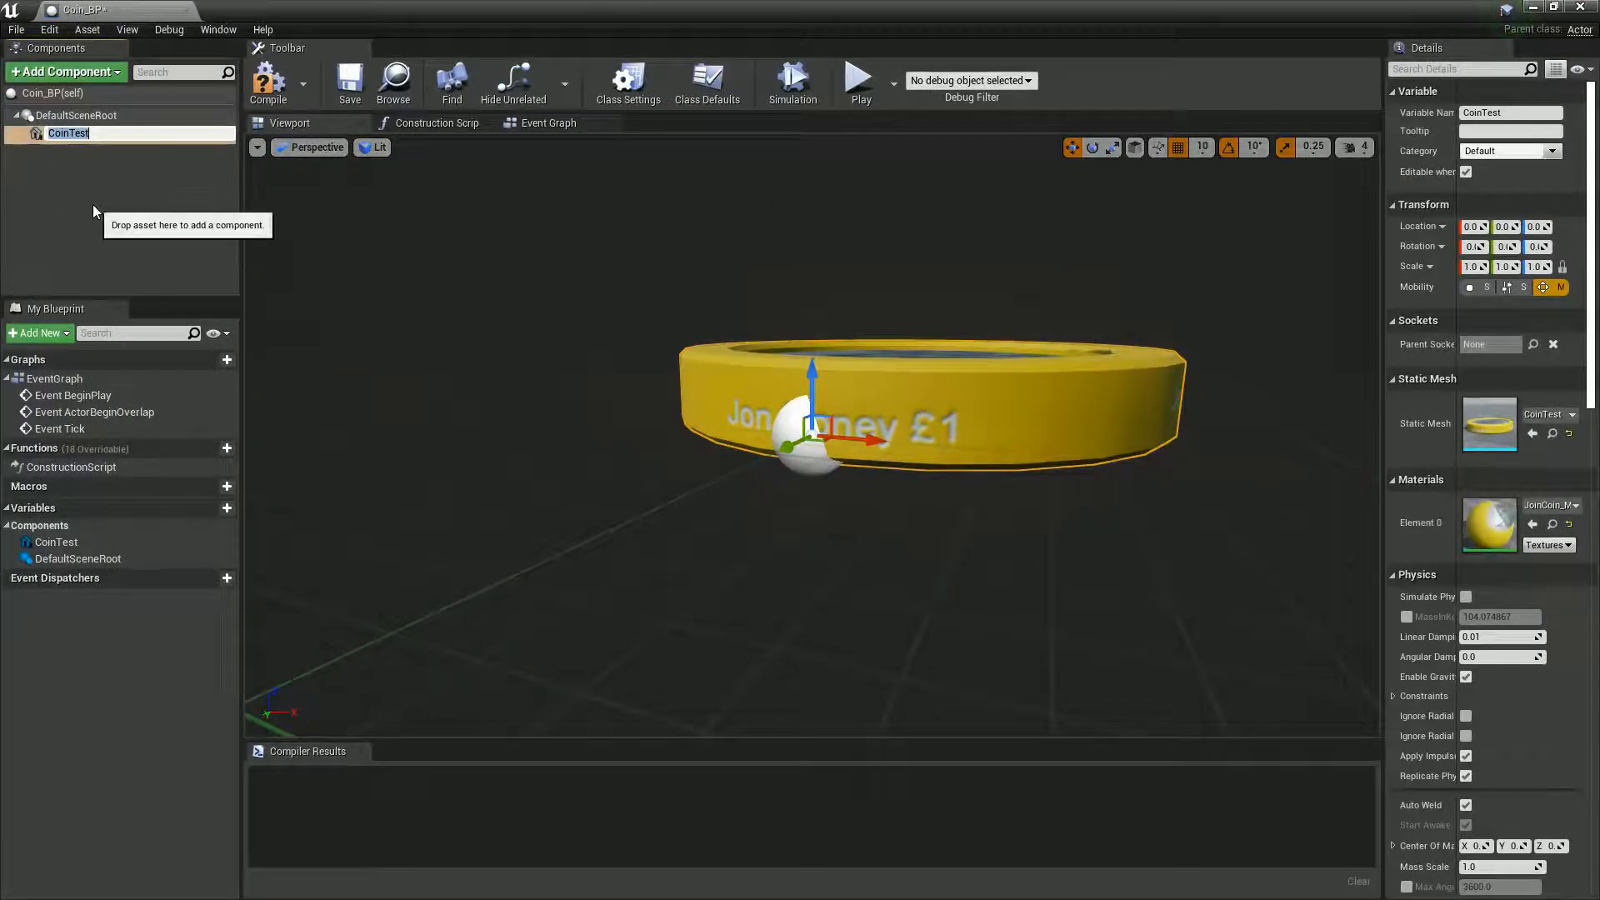
left_click(374, 350)
- Rotate the CoinTest component so the coin stands upright and raise it to a Z location of about 169
left_click(880, 414)
right_click_drag(756, 287, 631, 437)
scroll(631, 436, "down", 5)
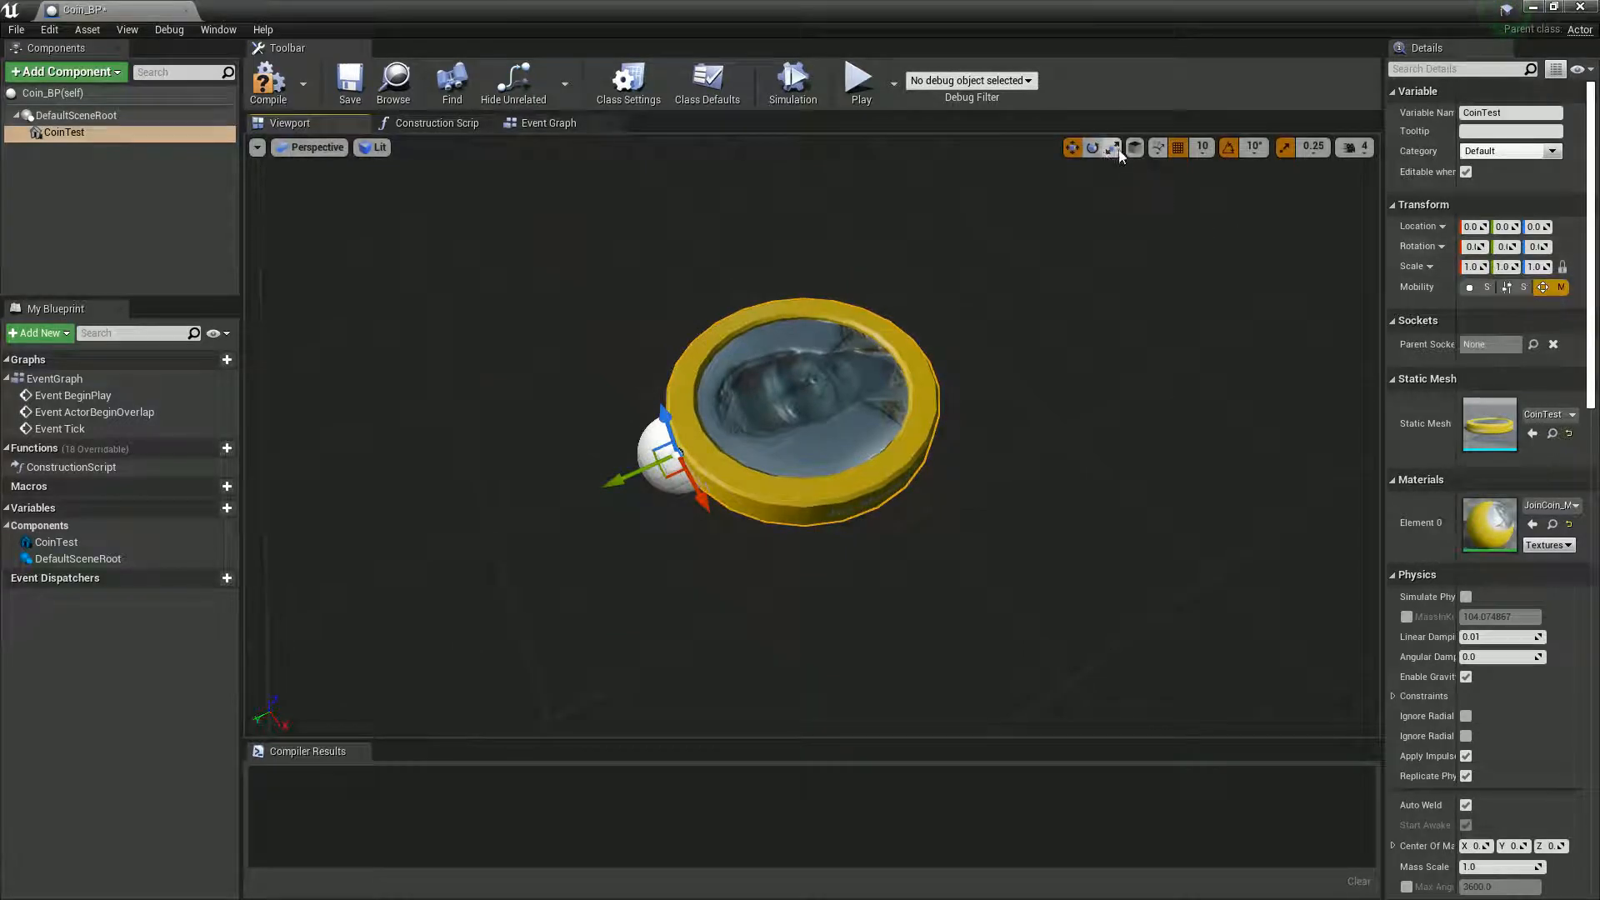
left_click(1092, 148)
left_click_drag(601, 447, 788, 300)
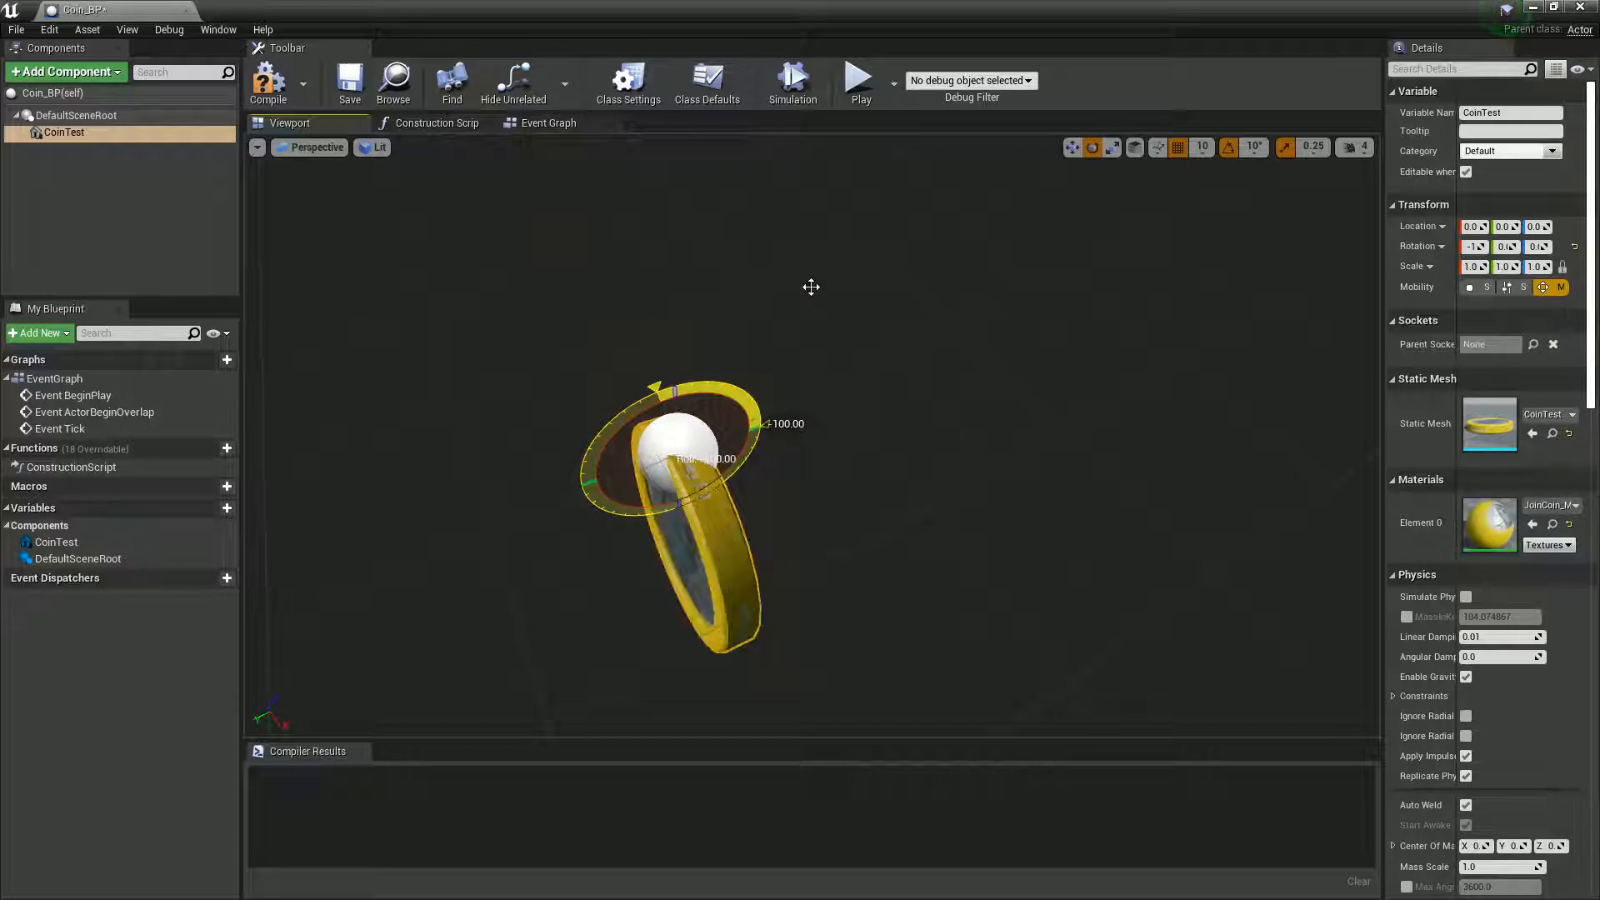
key("w")
left_click_drag(665, 437, 615, 452)
right_click_drag(643, 427, 812, 325)
key("a")
key("s")
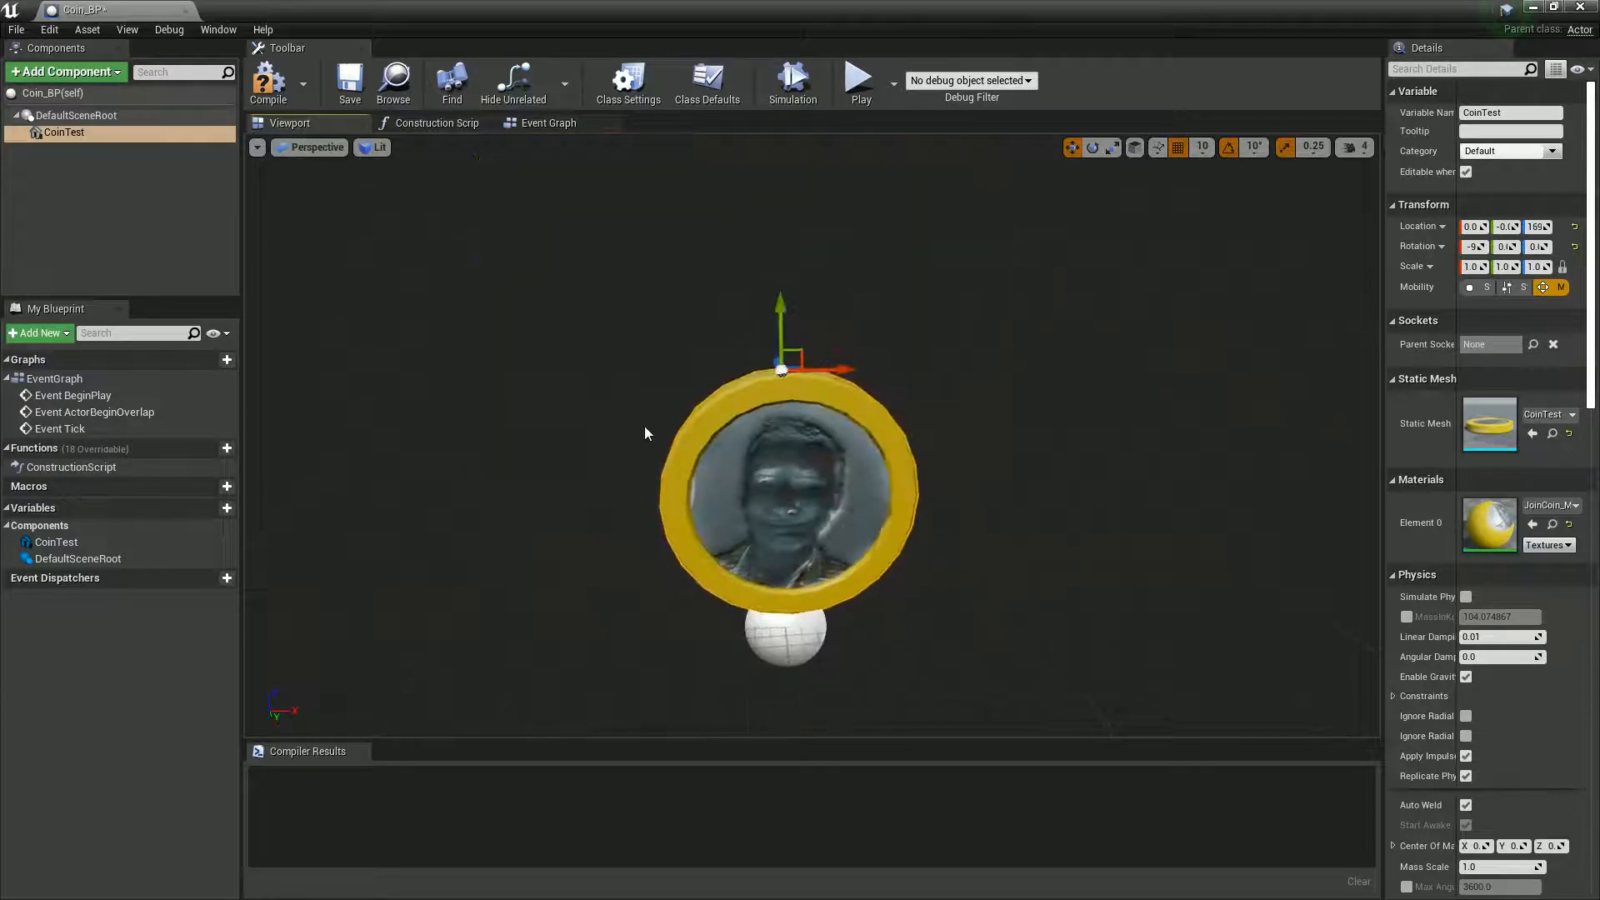
- Raise the upright coin above the root sphere to a Z location of about 189 and check its placement
left_click_drag(780, 320, 782, 282)
mouse_move(706, 497)
right_mouse_down()
mouse_move(275, 496)
mouse_move(744, 457)
mouse_move(733, 494)
right_mouse_up()
key("d")
key("w")
key("a")
key("s")
key("w")
key("d")
key("s")
key("w")
key("a")
key("d")
key("w")
key("s")
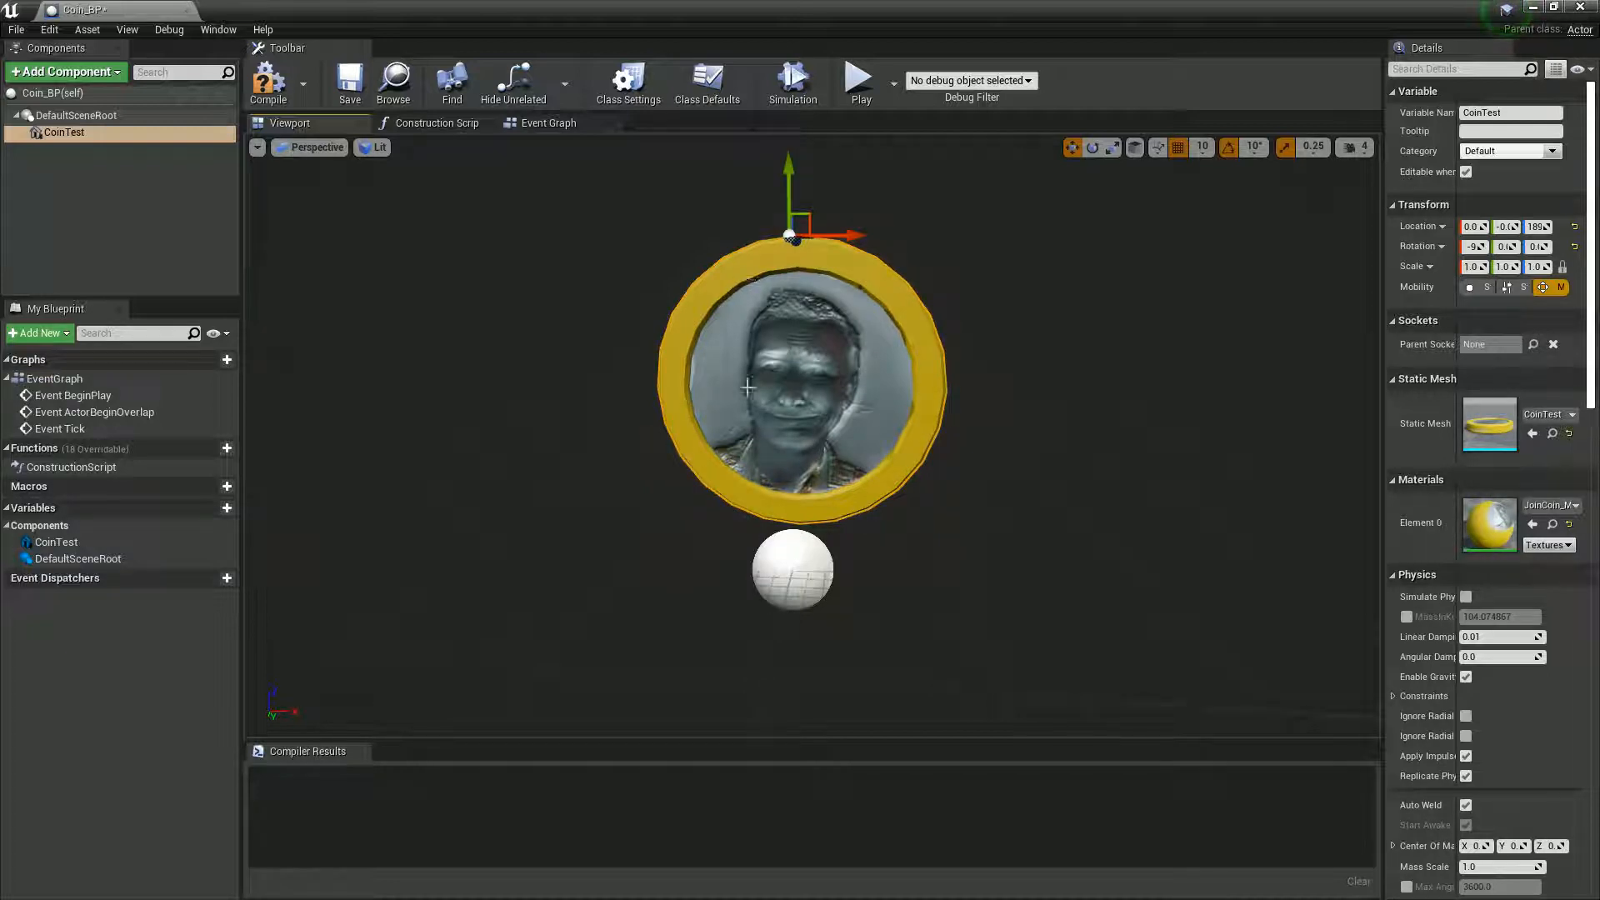
- Compile Coin_BP and place an instance of it on the level floor near the third-person character
left_click(268, 81)
double_click(283, 17)
left_click_drag(365, 15, 1536, 668)
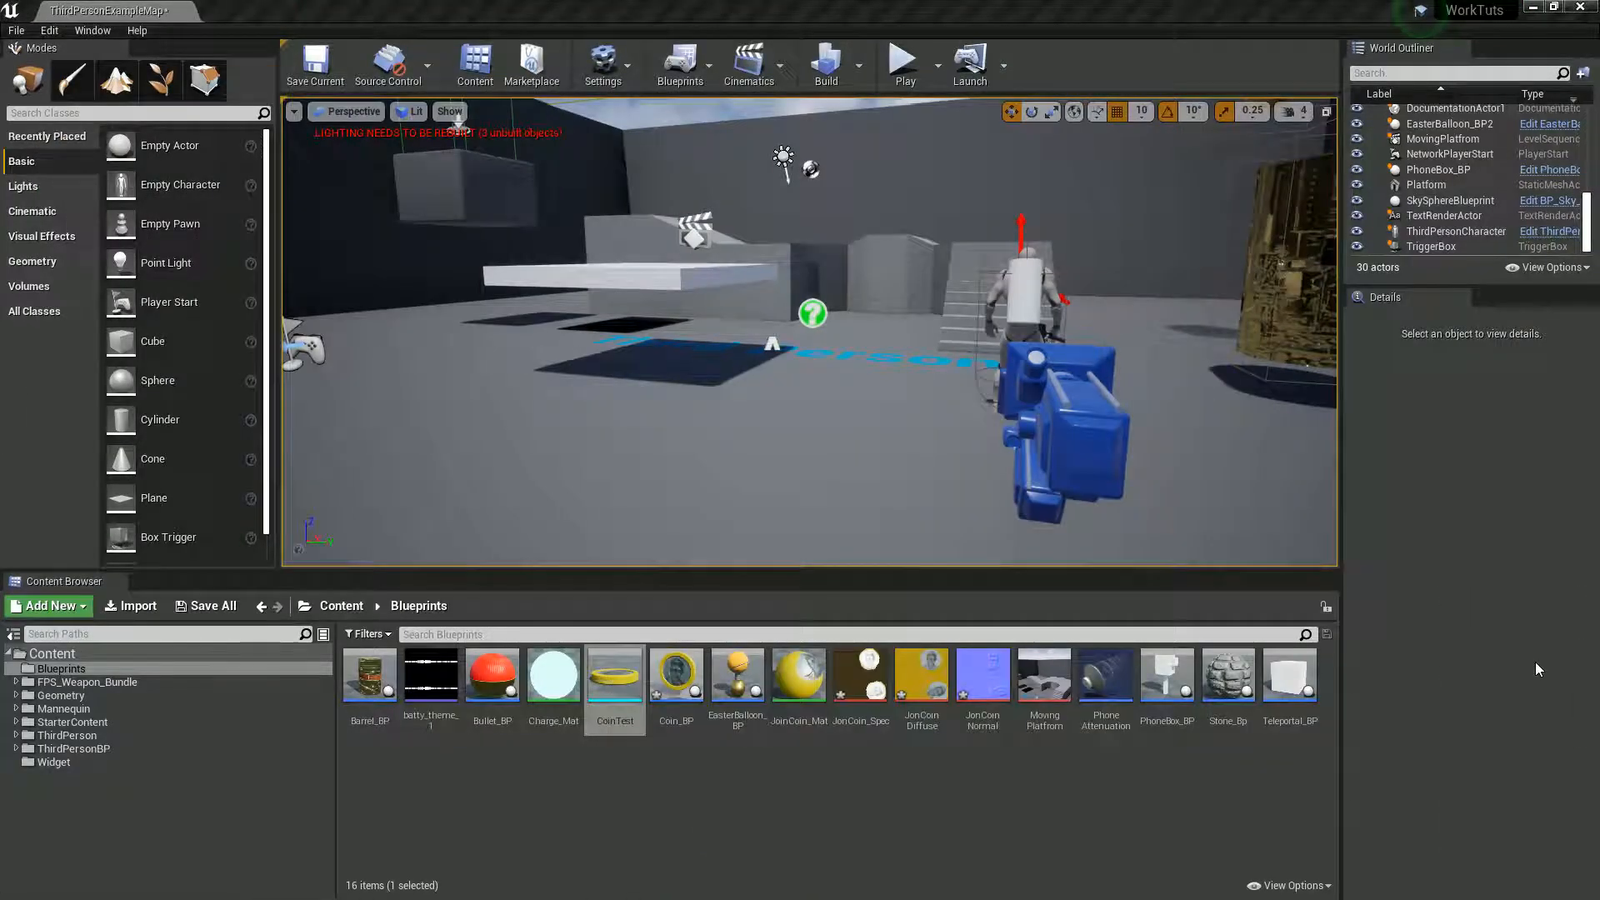
left_click_drag(677, 684, 886, 385)
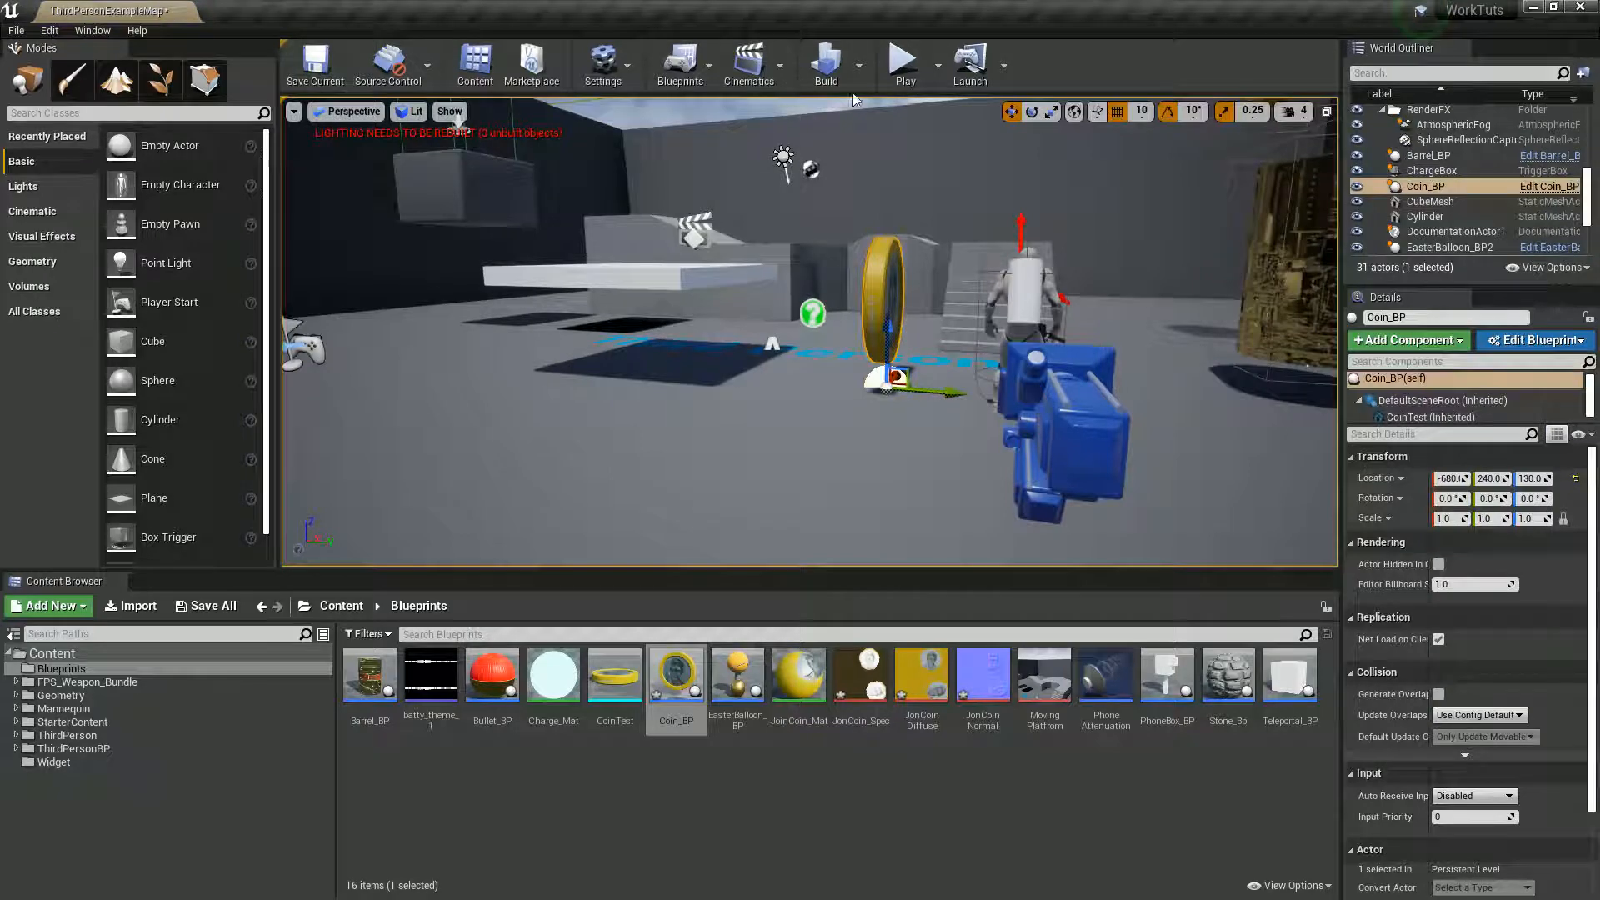
- Play the level, run the character around the coin to inspect it, and stop the play session
left_click(905, 62)
left_click(952, 435)
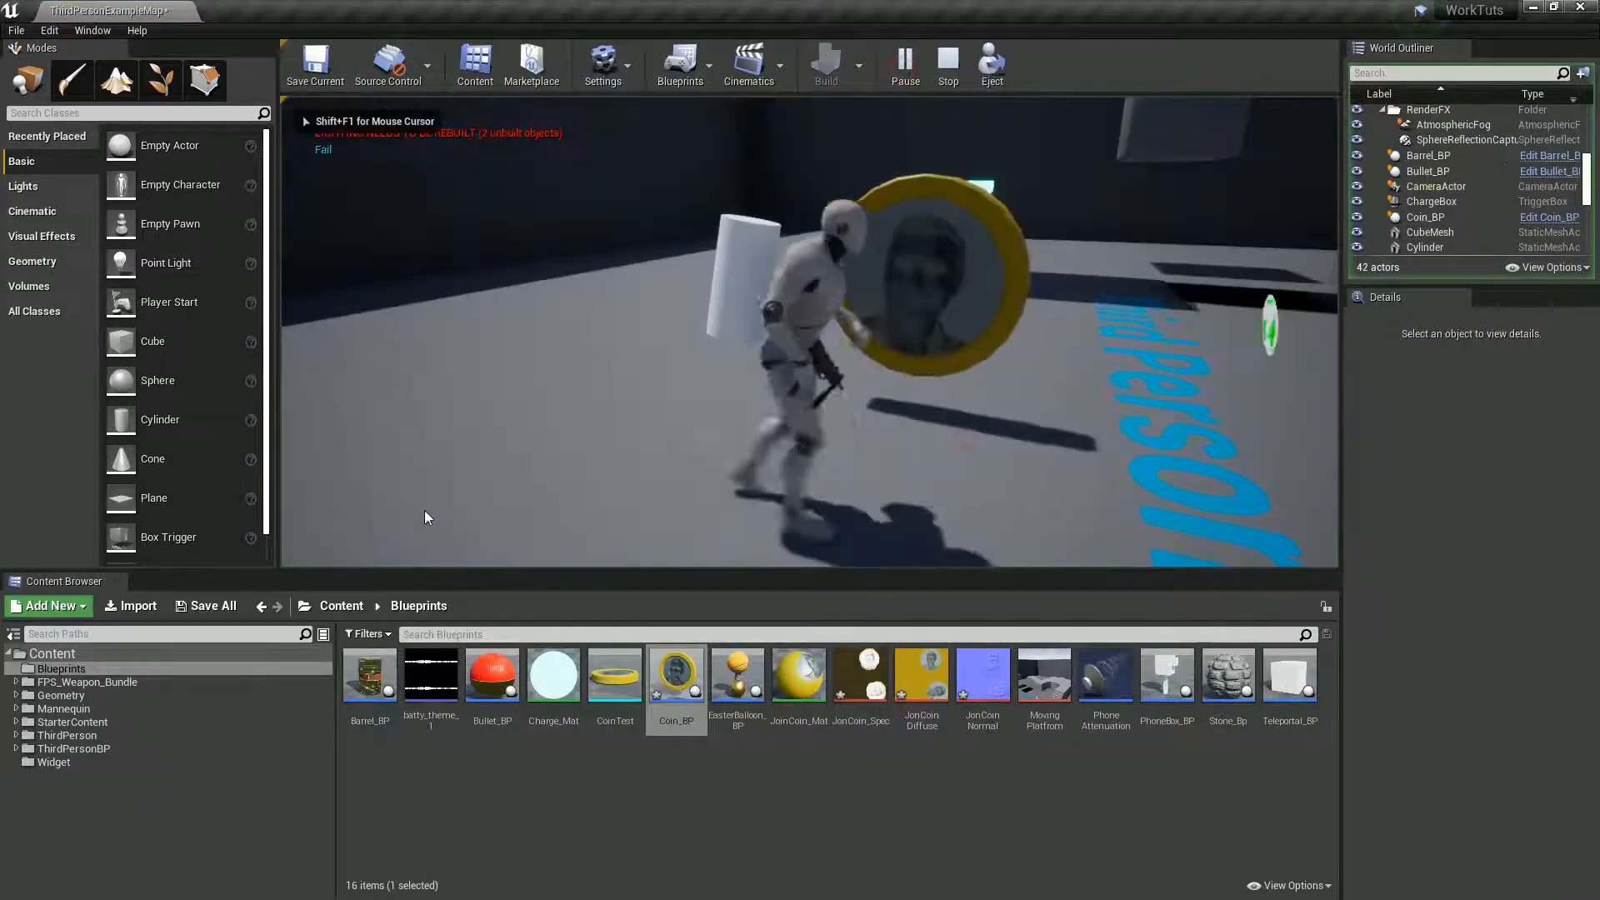
key("w")
key("s")
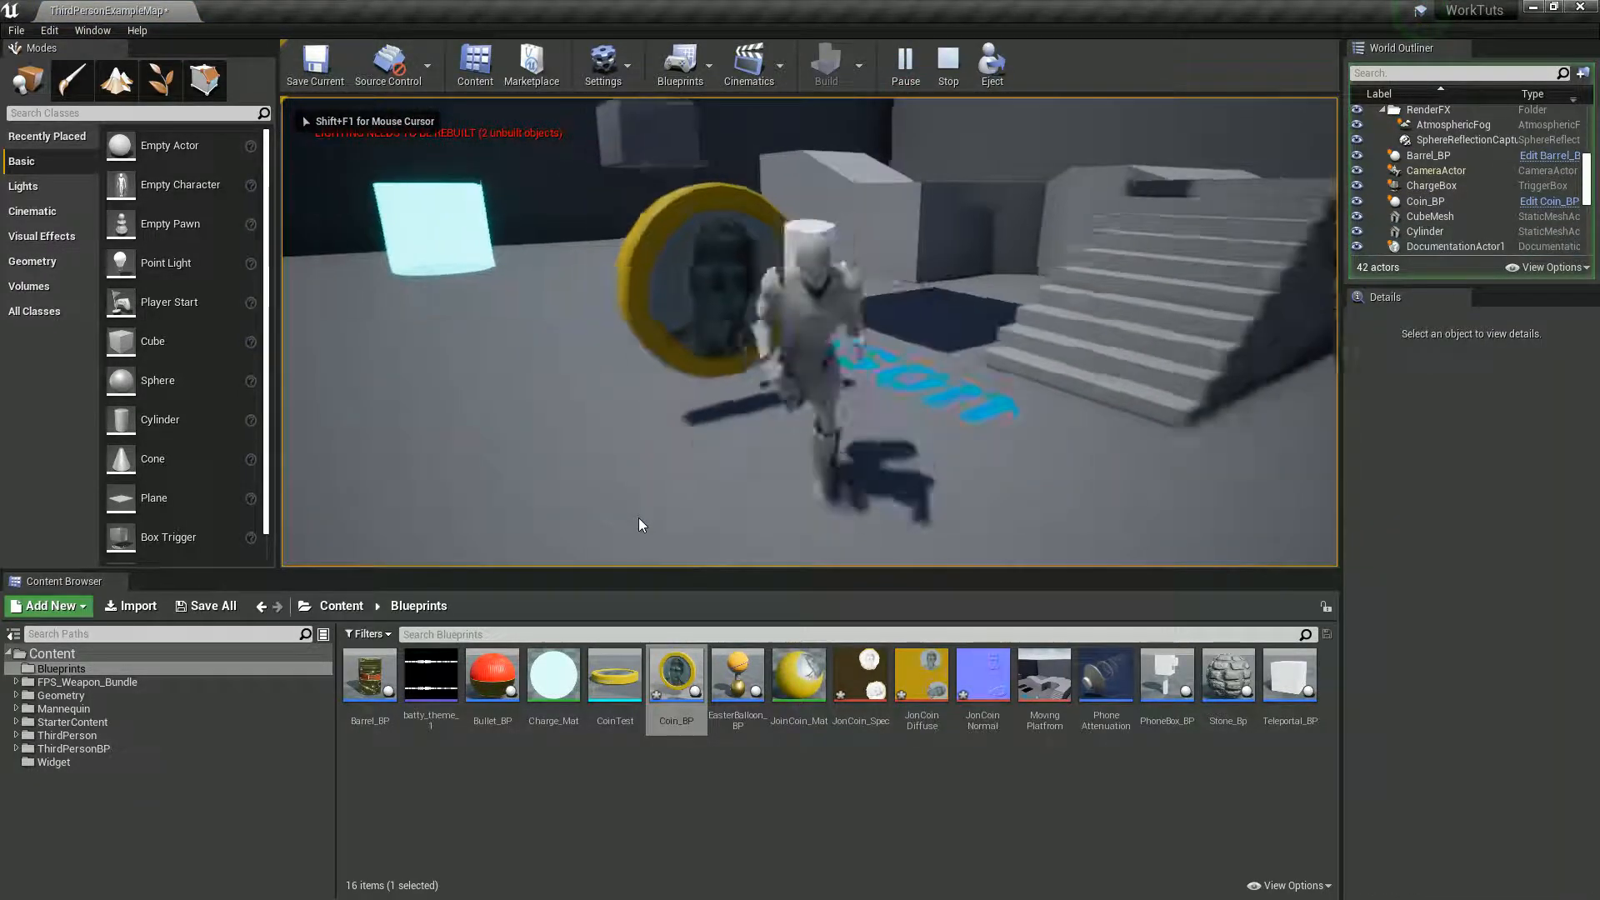
key("Escape")
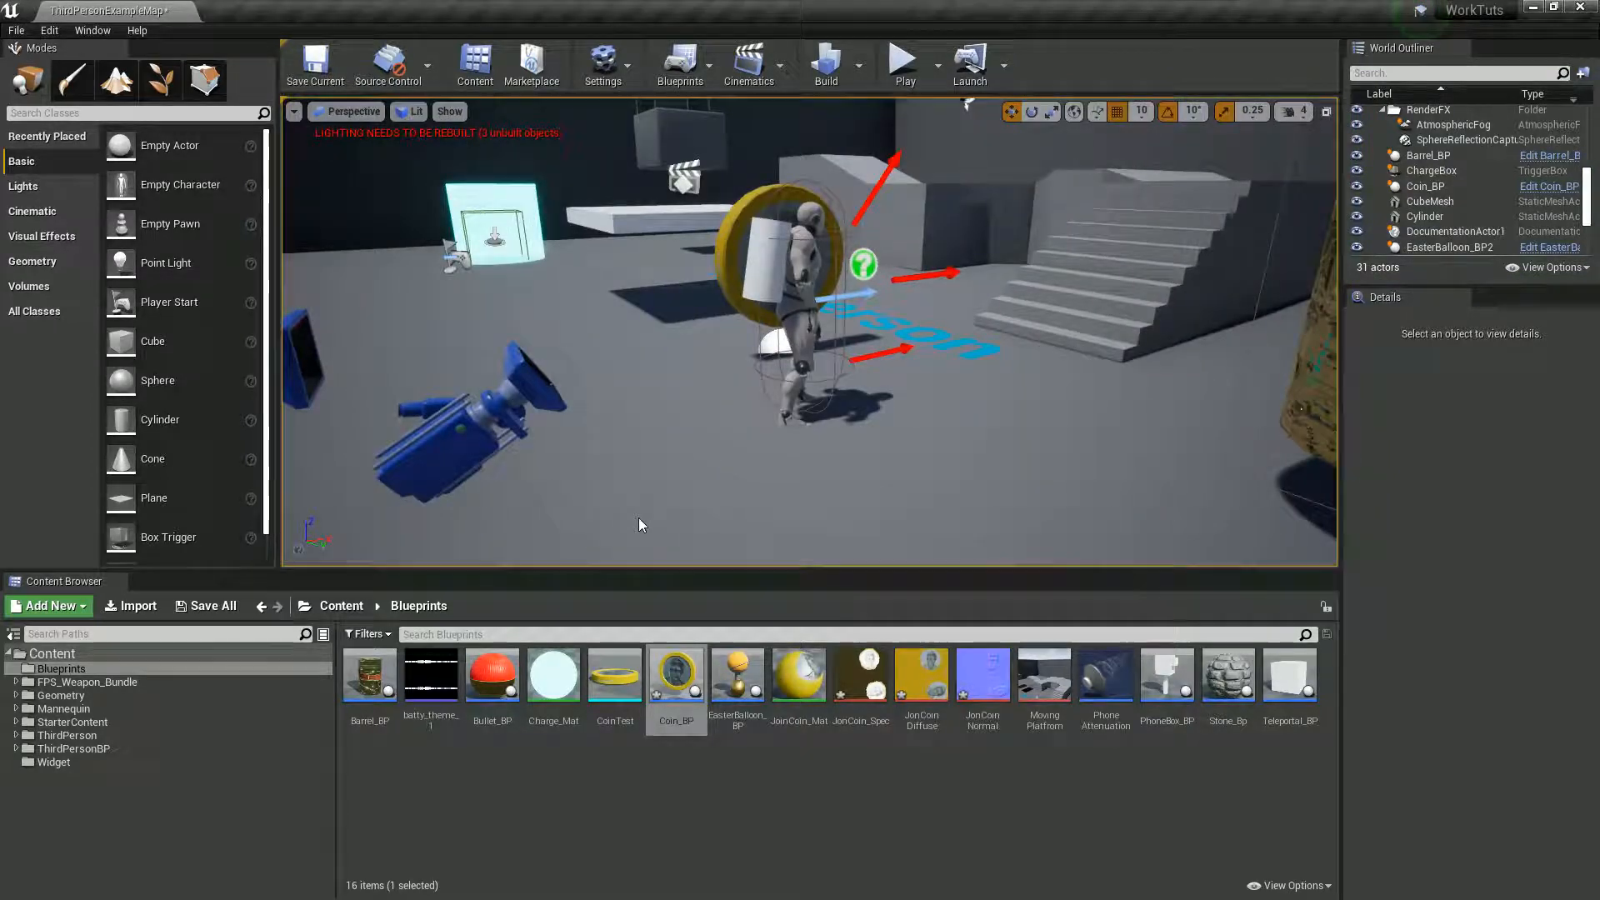
- In the Coin_BP Blueprint, set the CoinTest component's scale to 0.5 on all axes
left_click_drag(1599, 409, 452, 0)
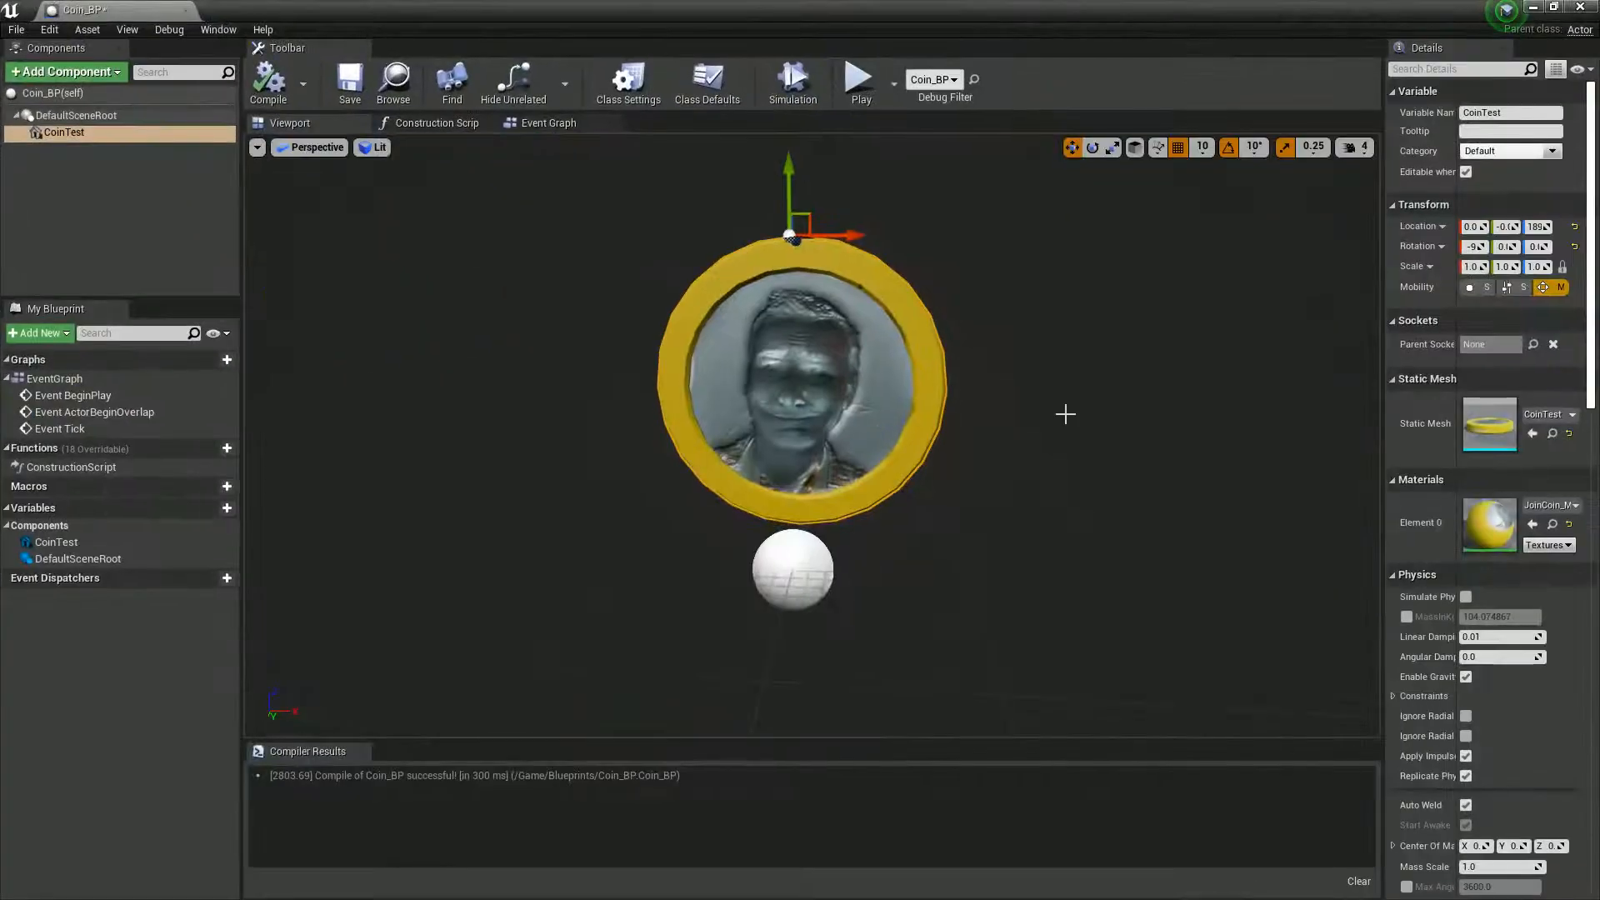
left_click(1473, 266)
type("0")
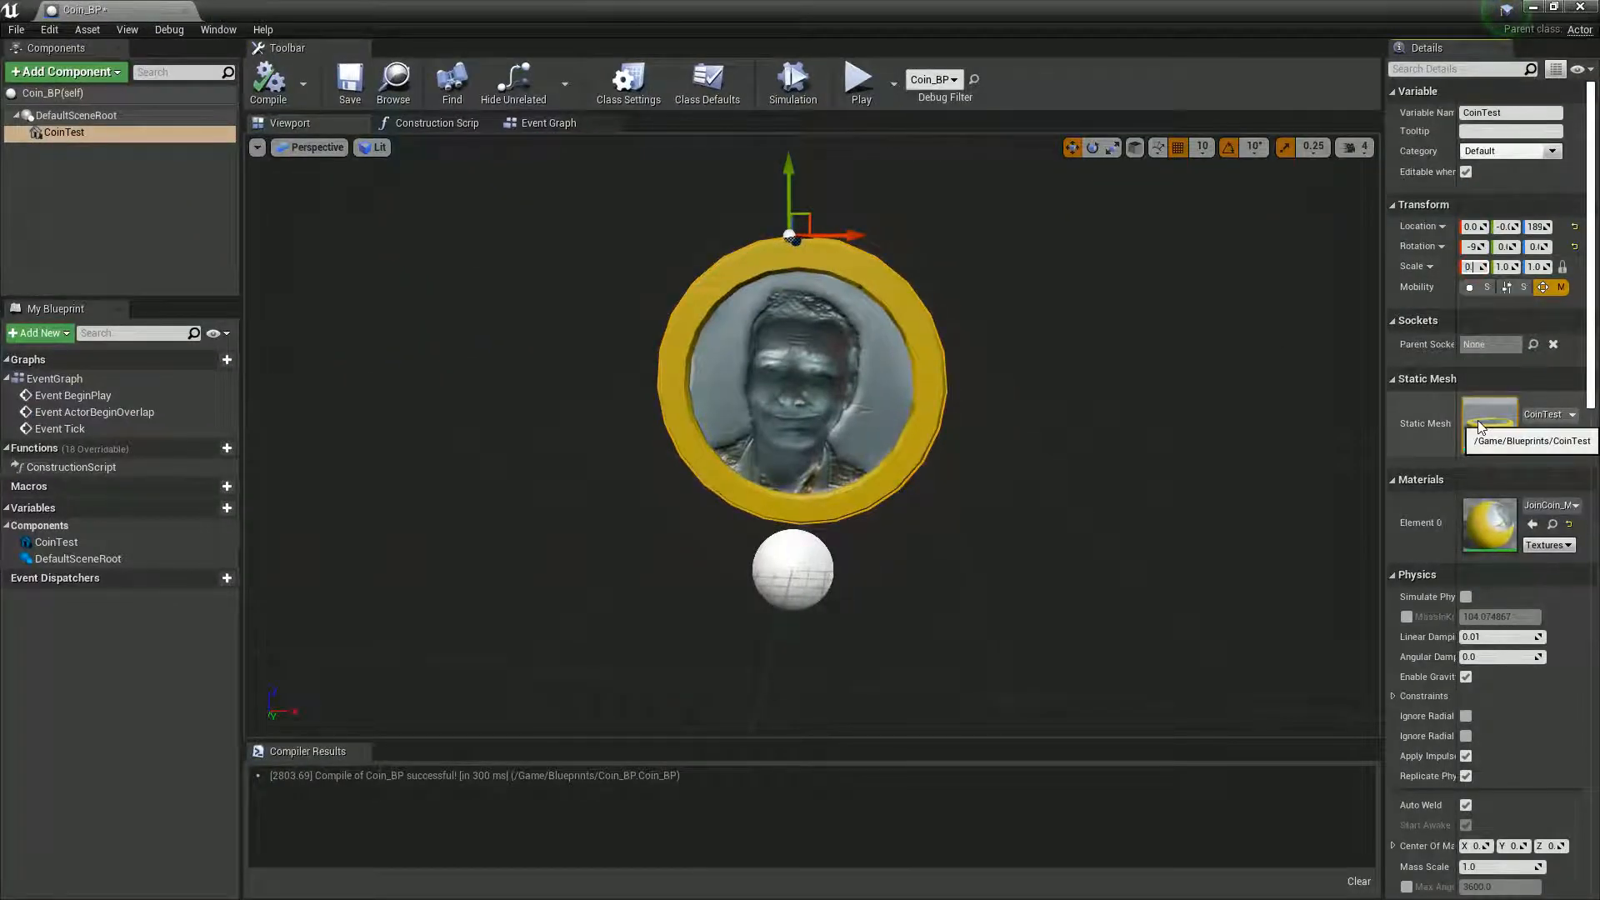
type(".5")
key("Return")
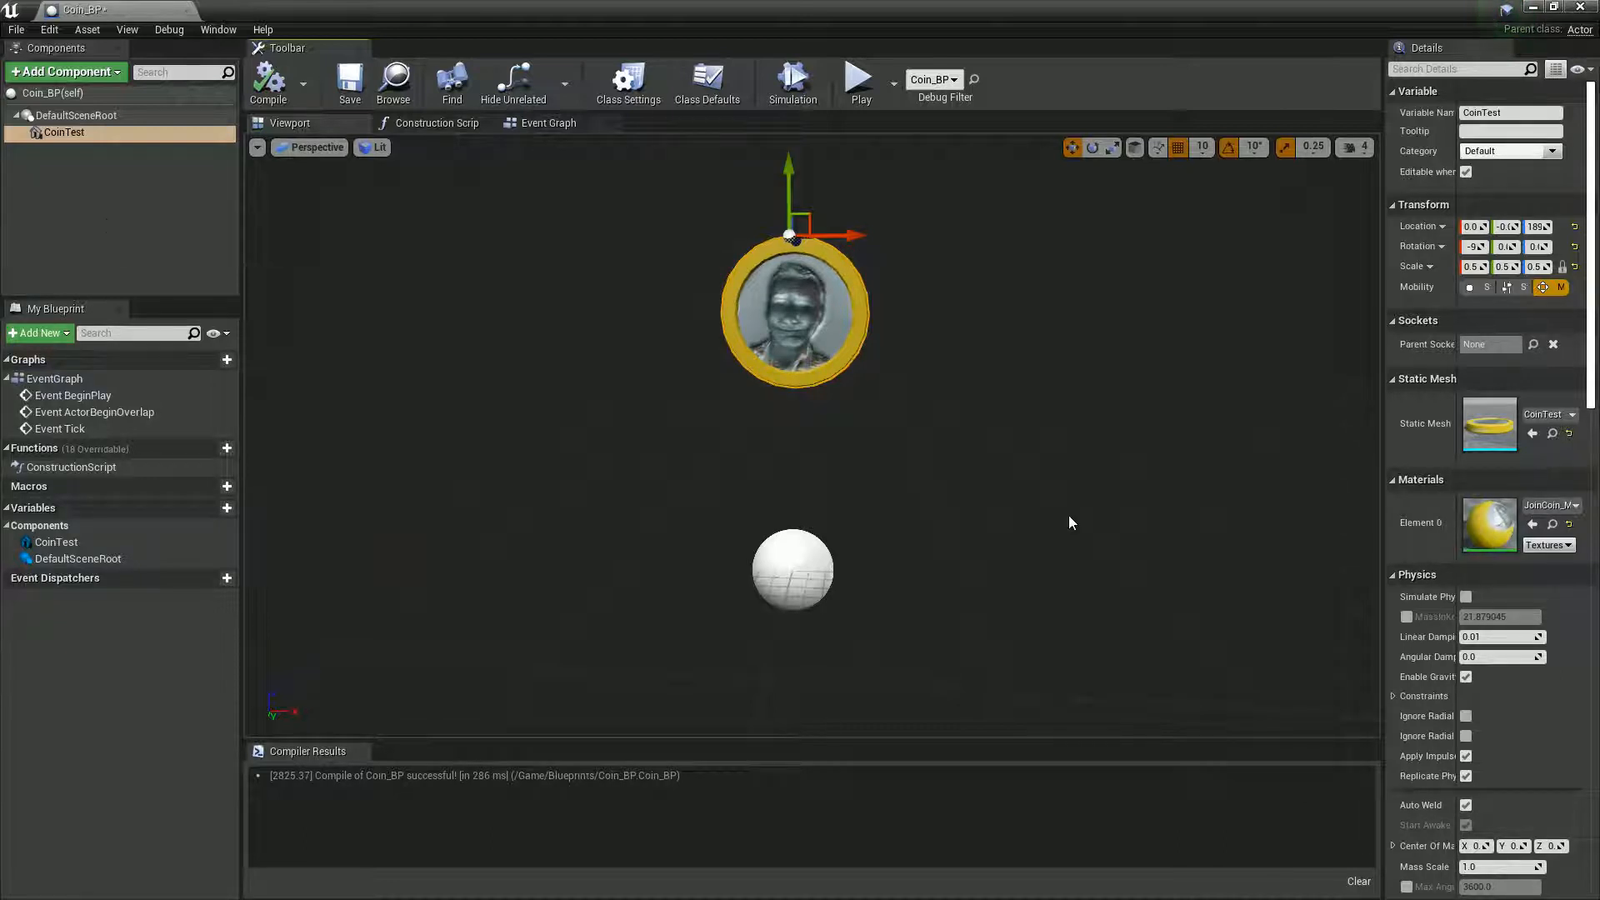
- Set the CoinTest component's collision preset to OverlapAll and compile the Blueprint
scroll(1405, 437, "down", 3)
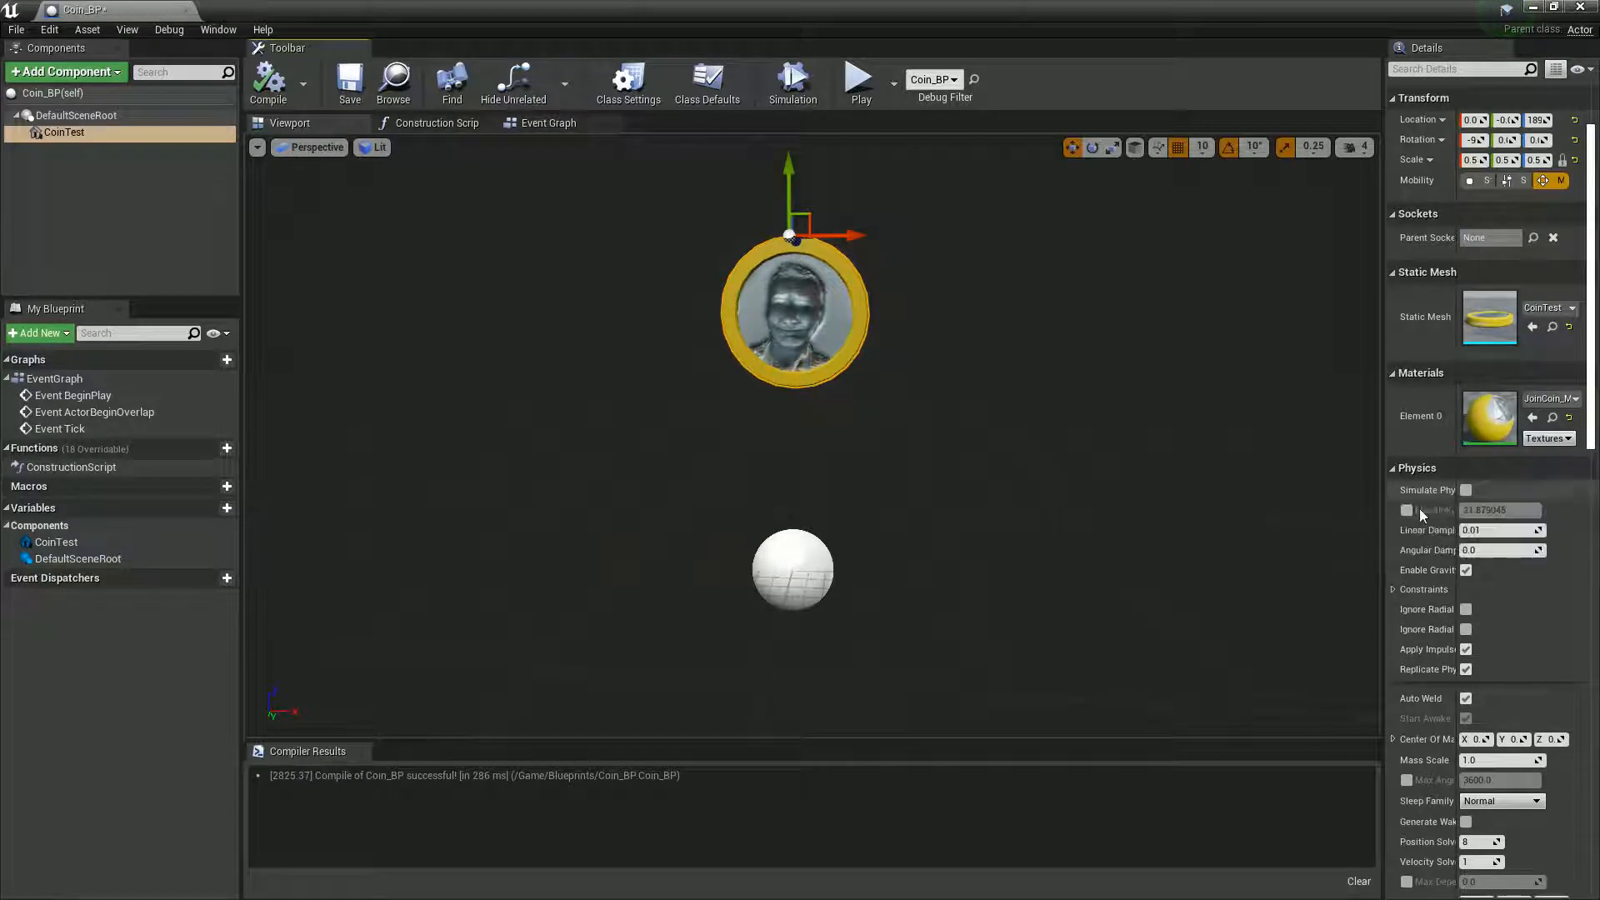
scroll(1422, 517, "down", 5)
scroll(1422, 517, "down", 9)
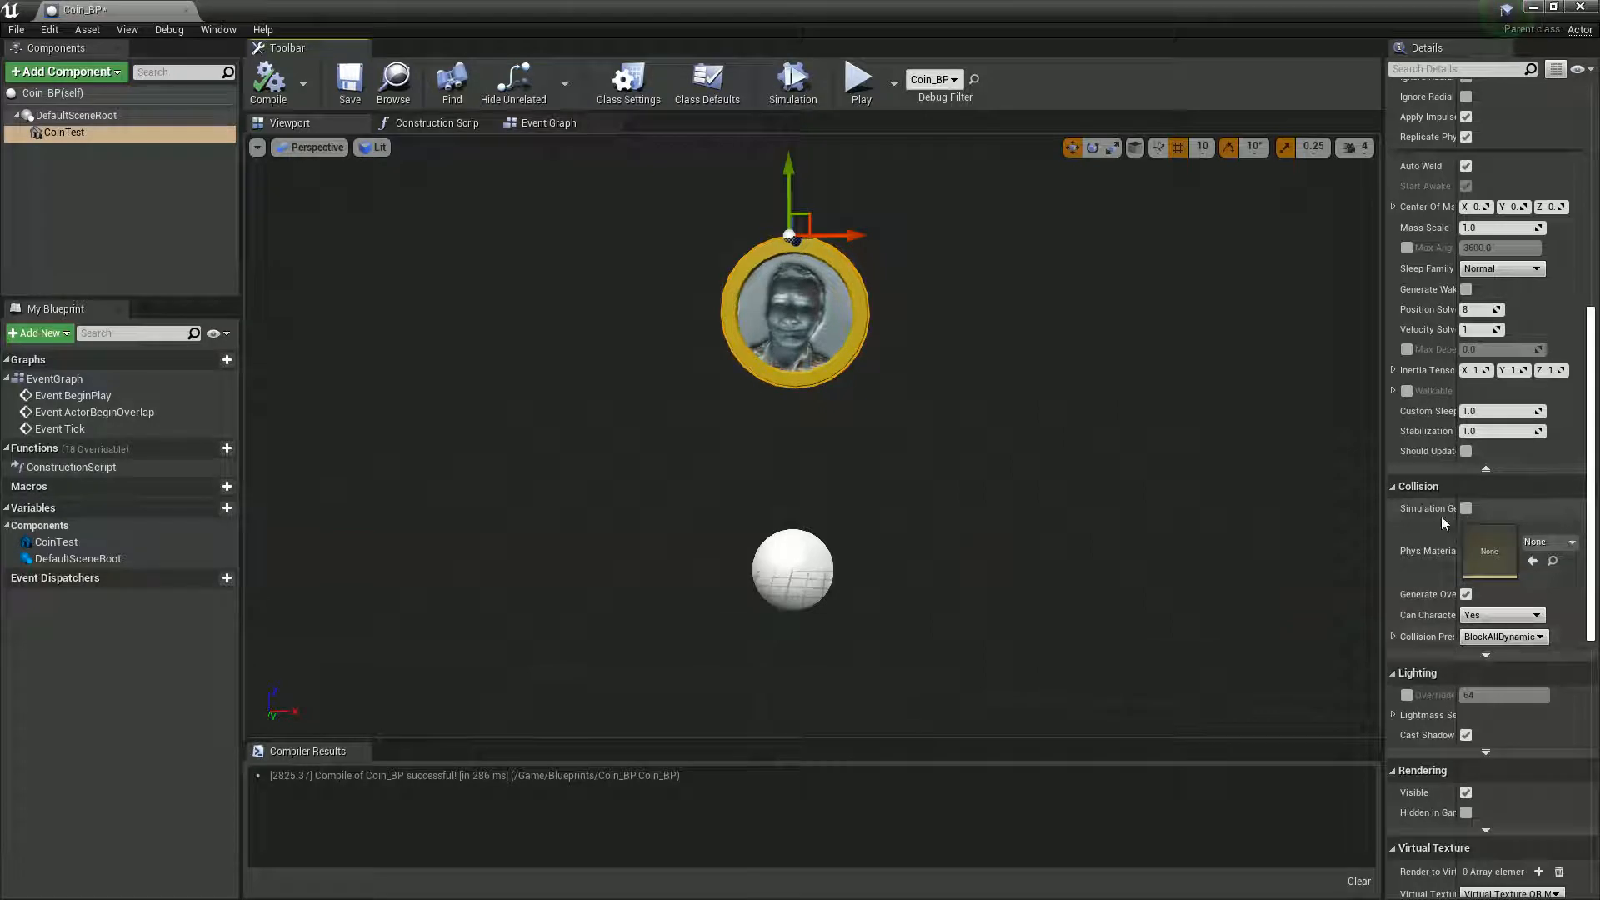
left_click(1487, 637)
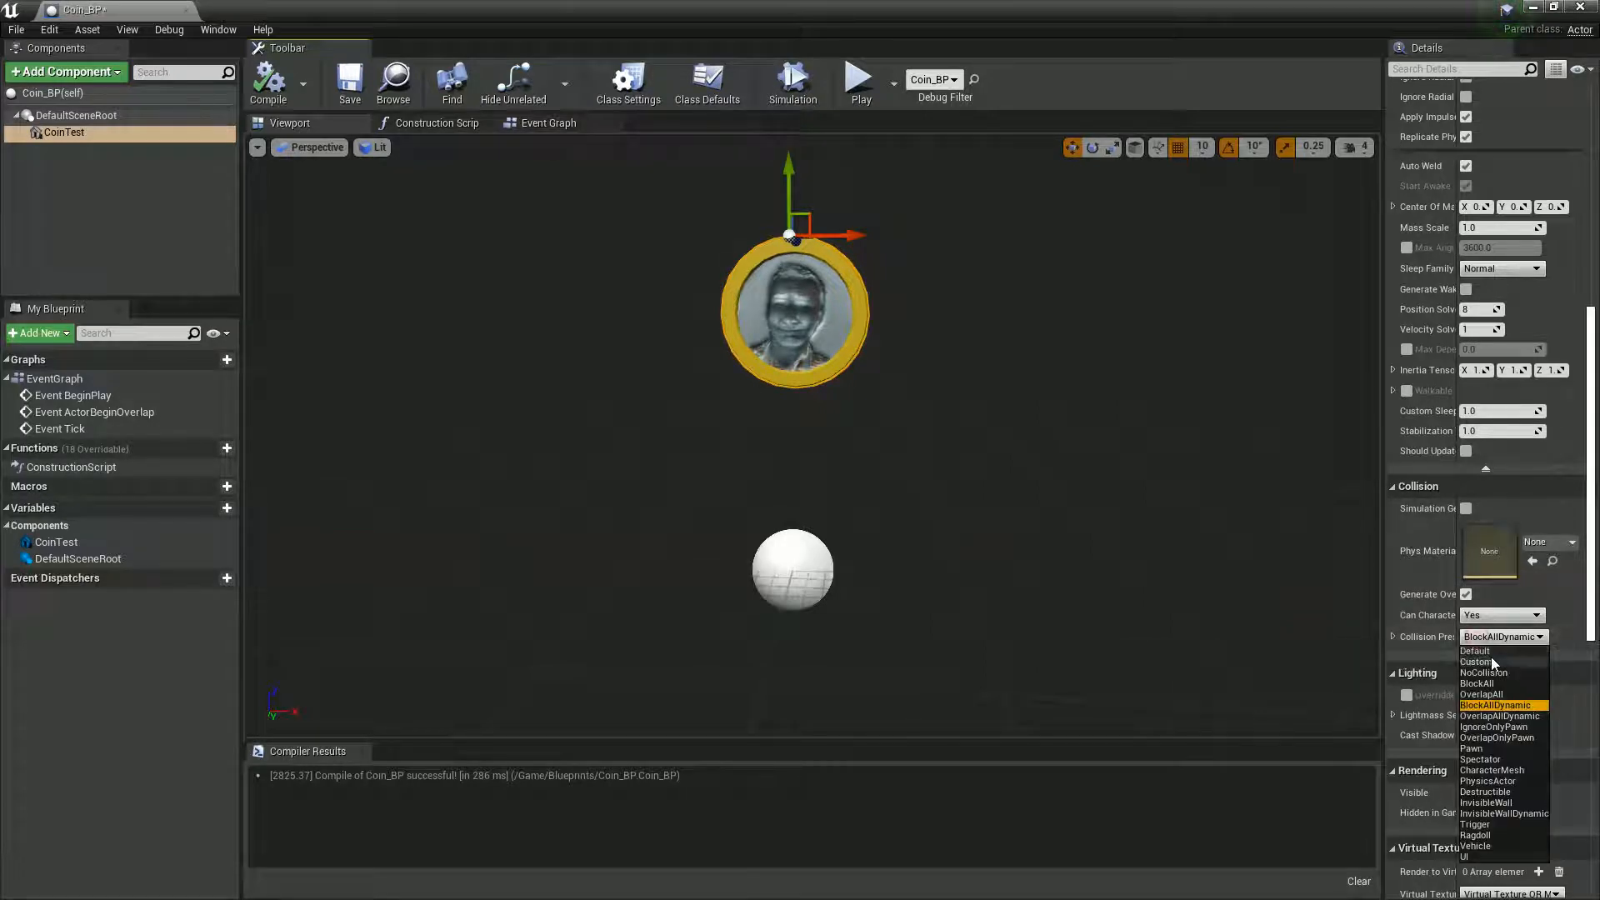
left_click(1485, 695)
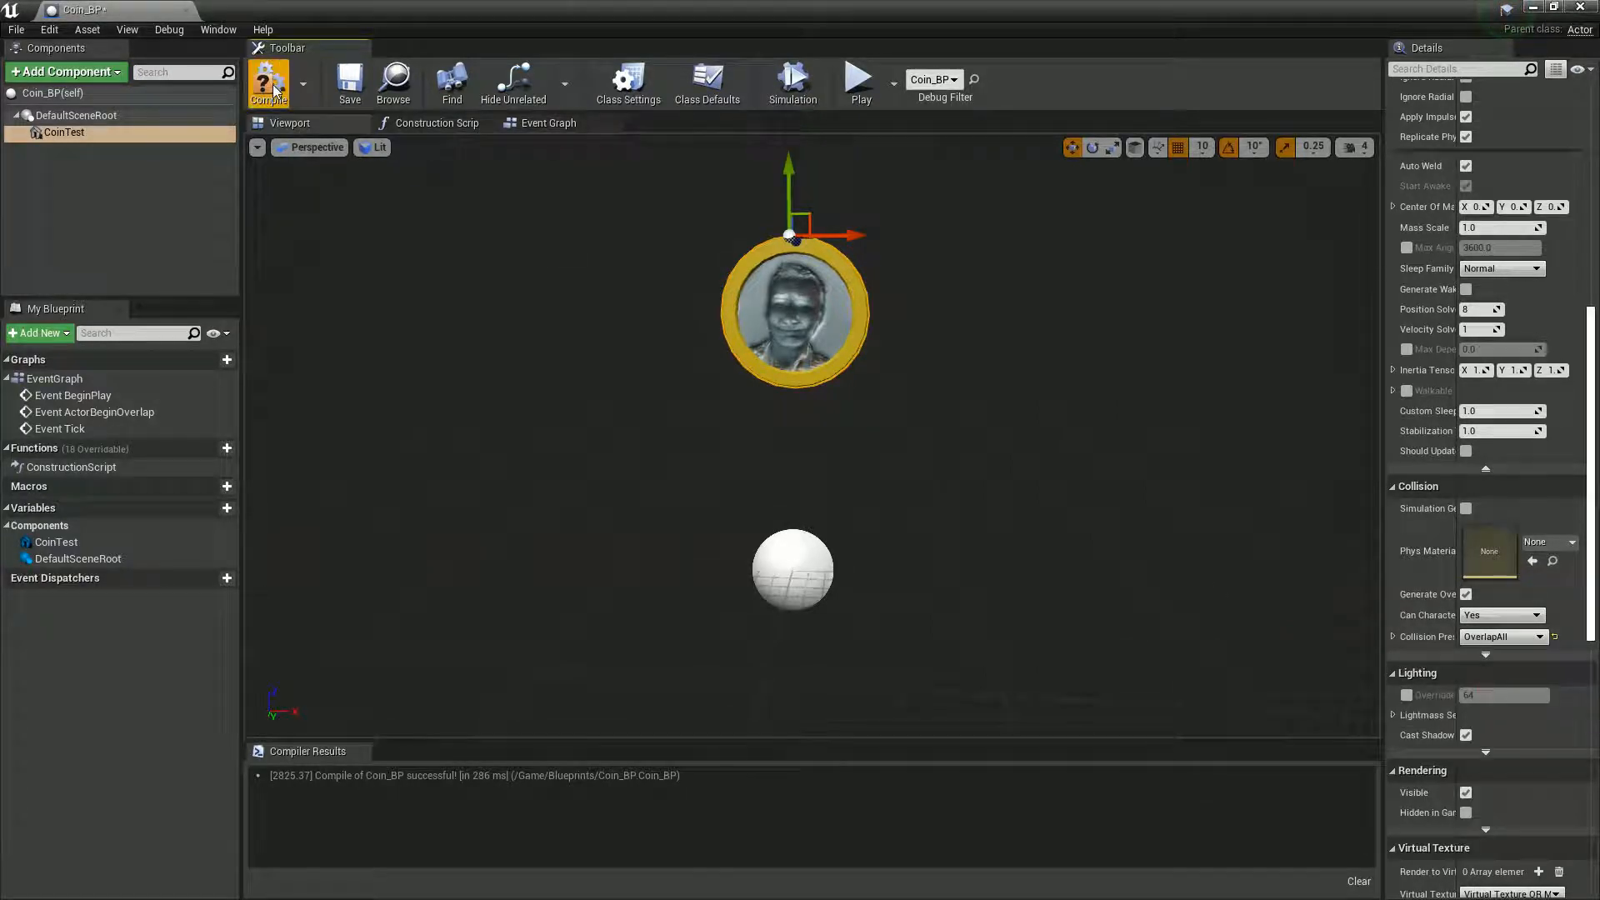
- Add a Rotating Movement component to Coin_BP, compile it, and widen the details area to read the rotation settings
left_click(75, 73)
type("rot")
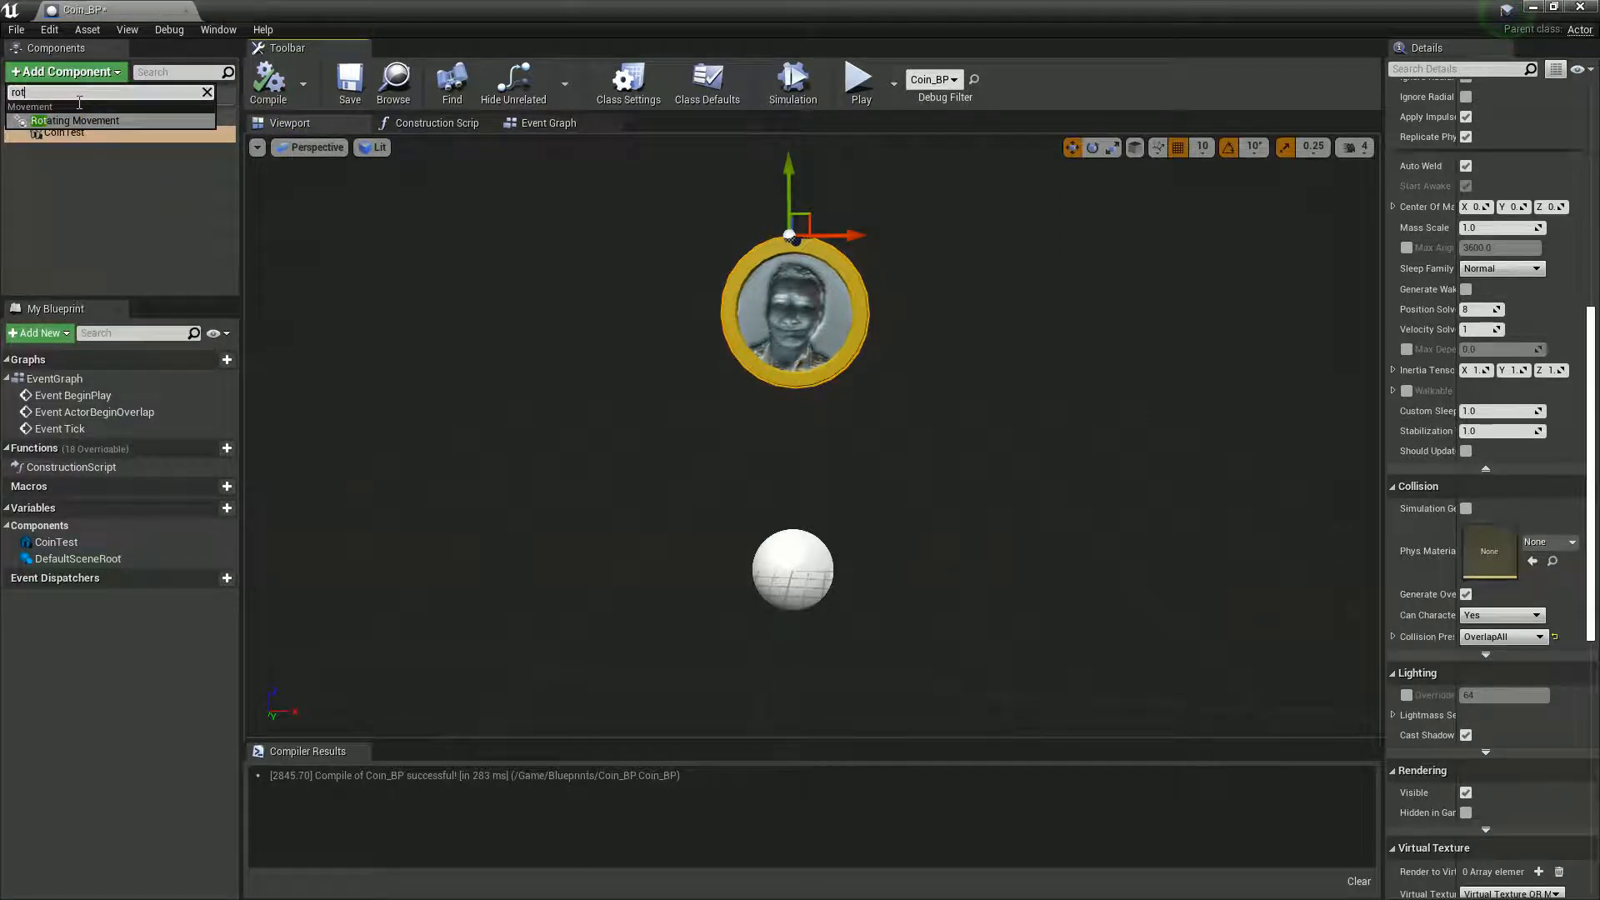
left_click(76, 116)
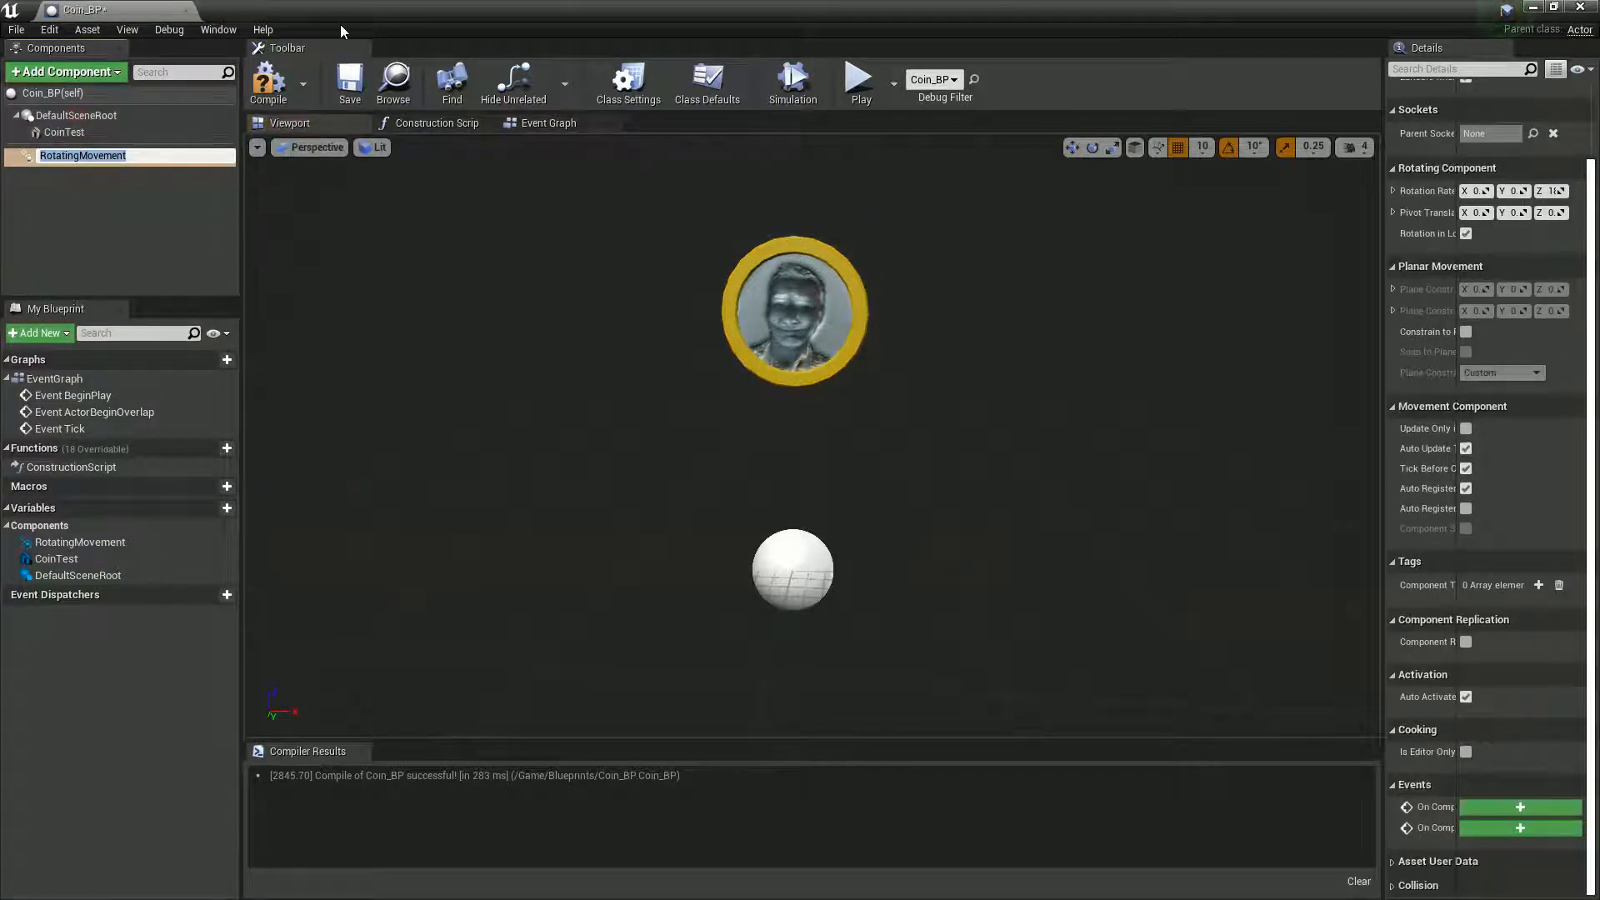
left_click(268, 81)
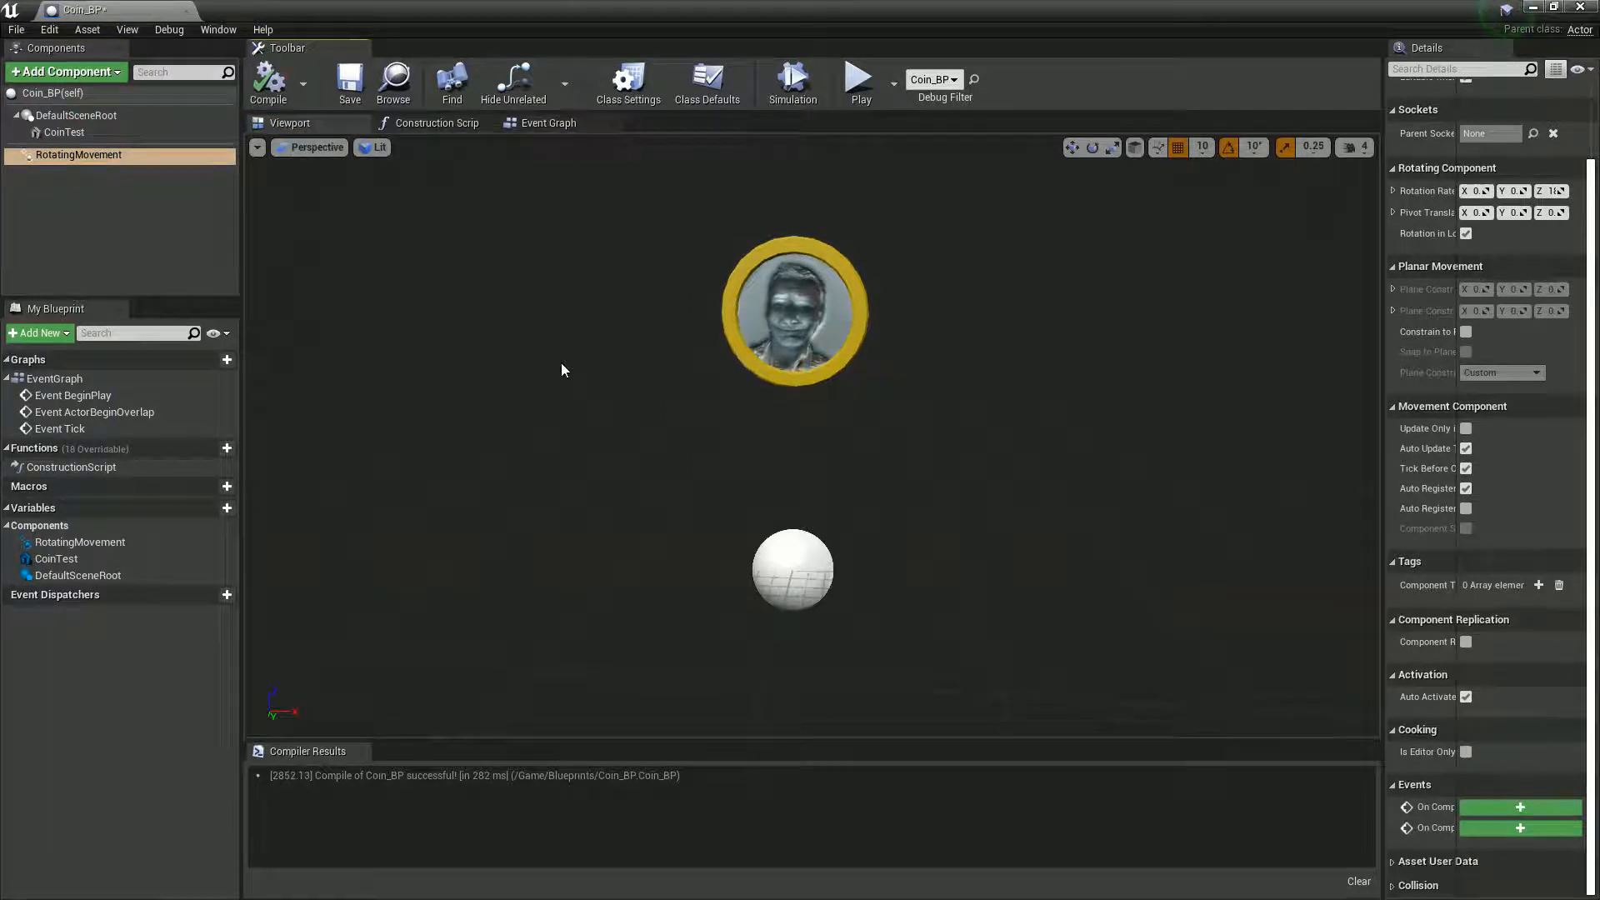
left_click_drag(1383, 221, 1283, 222)
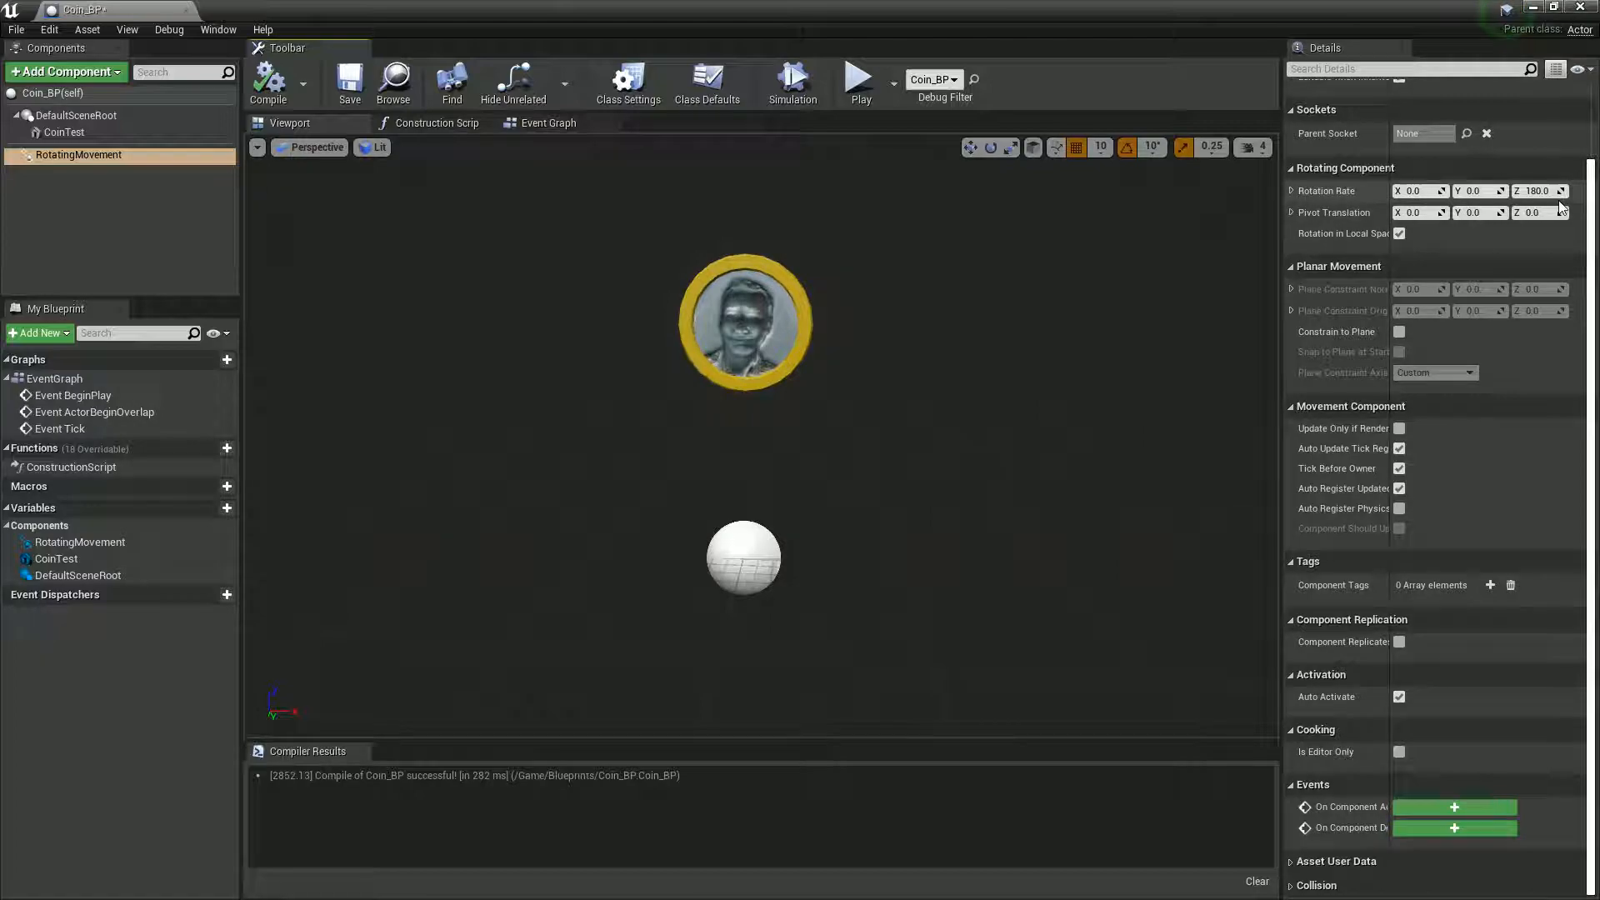
- Play the level to watch the coin's size and rotation, then stop the play session
left_click_drag(739, 8, 940, 543)
left_click(861, 297)
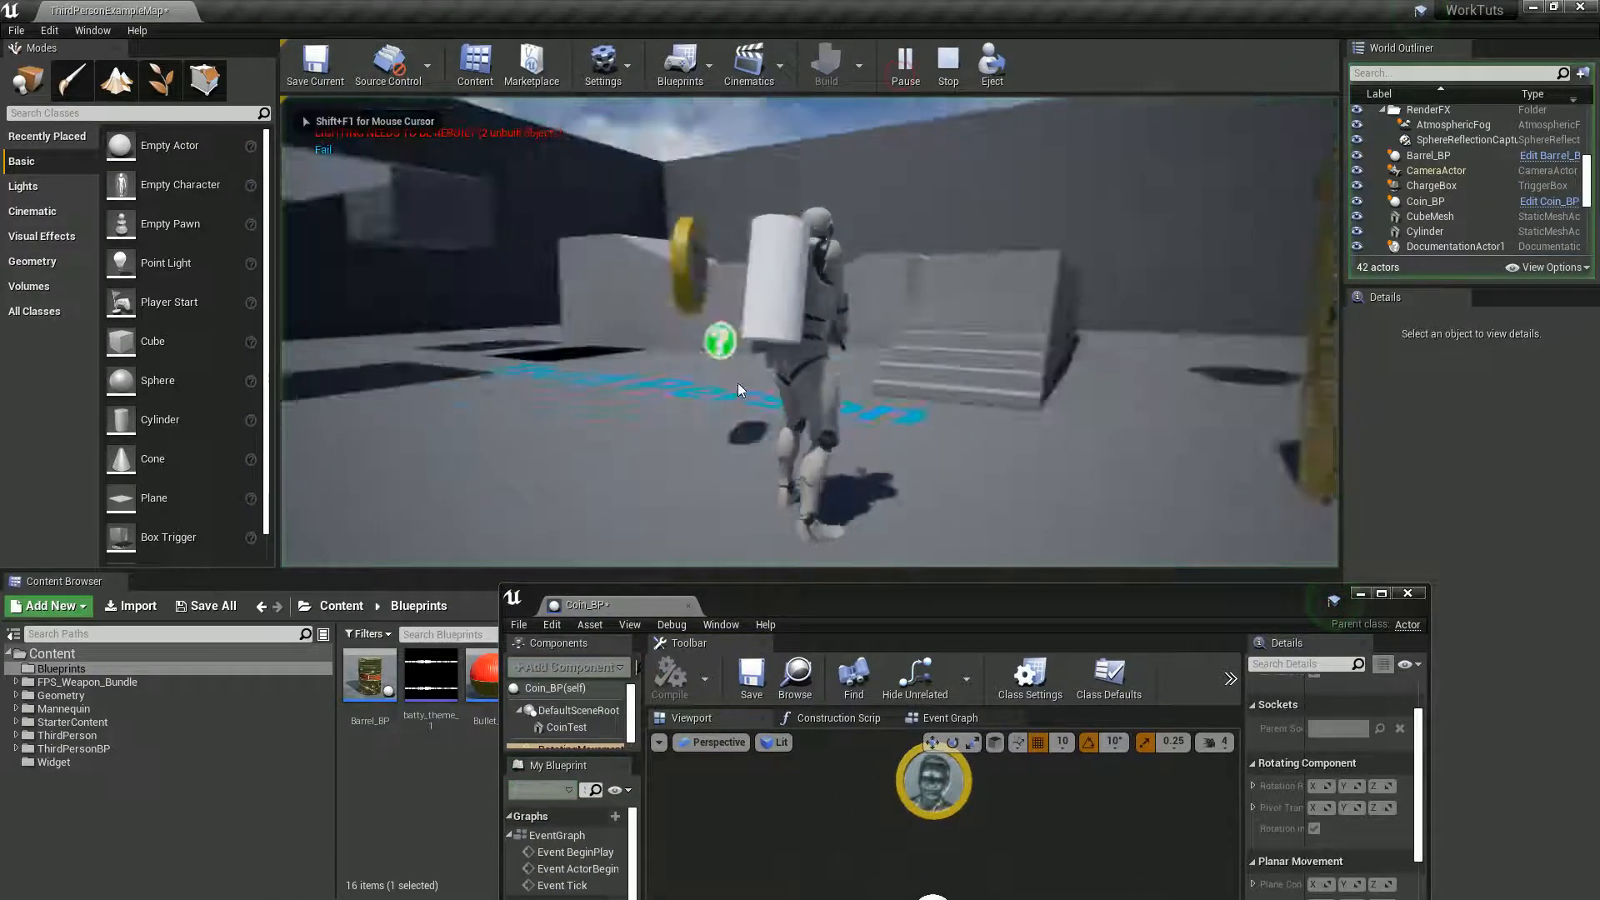
key("w")
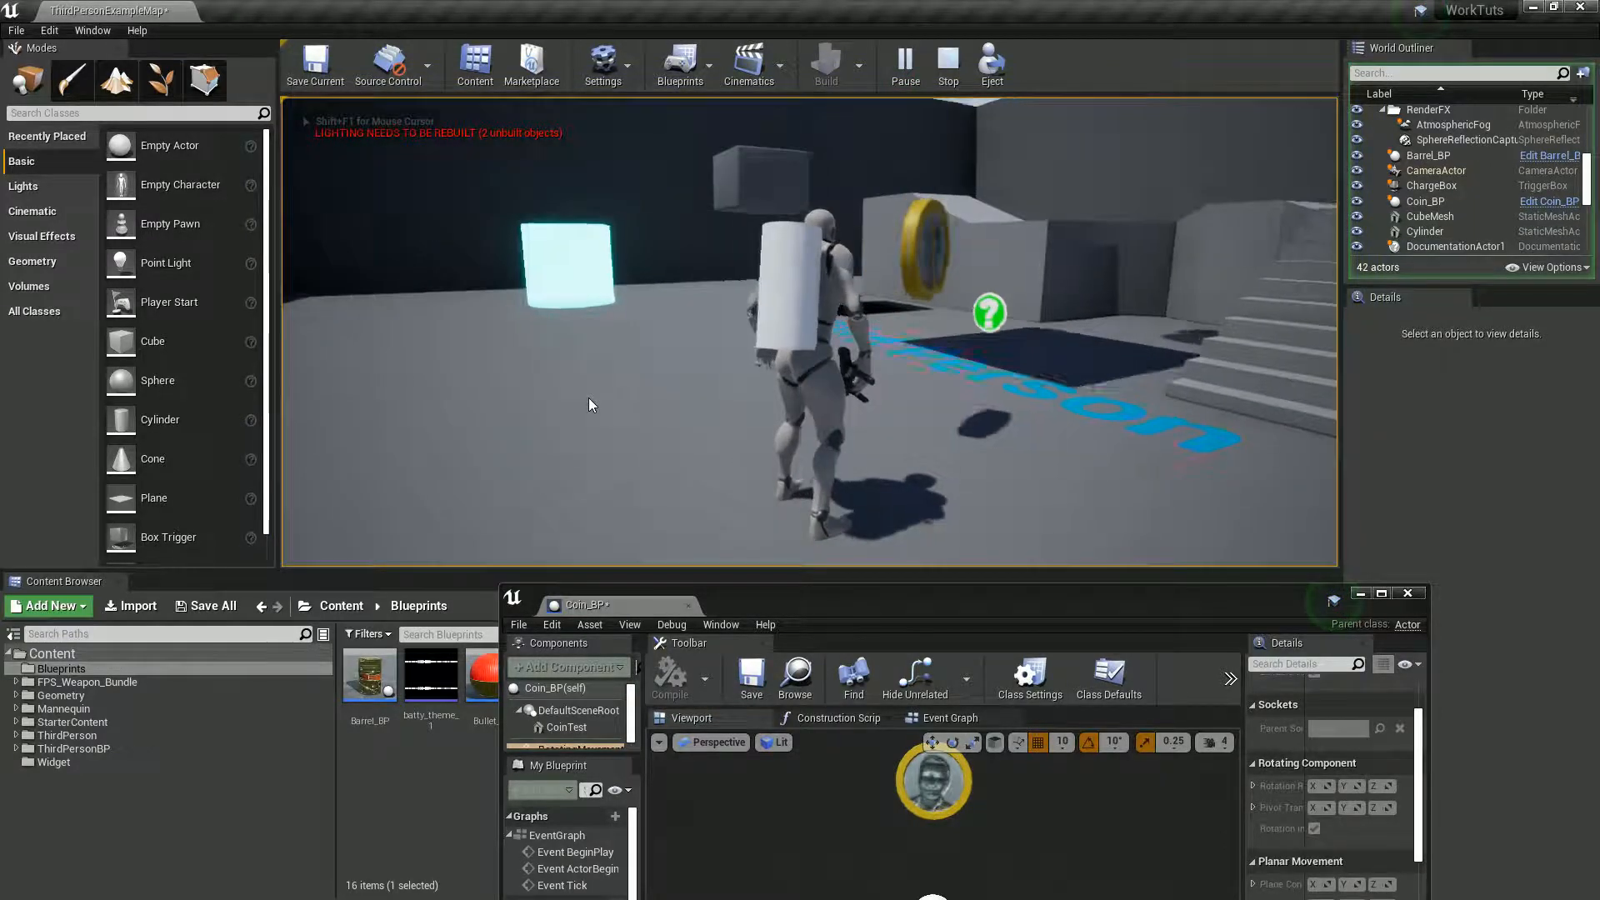
key("Escape")
- Return to Coin_BP and set the RotatingMovement component's Rotation Rate Z to 90
double_click(773, 593)
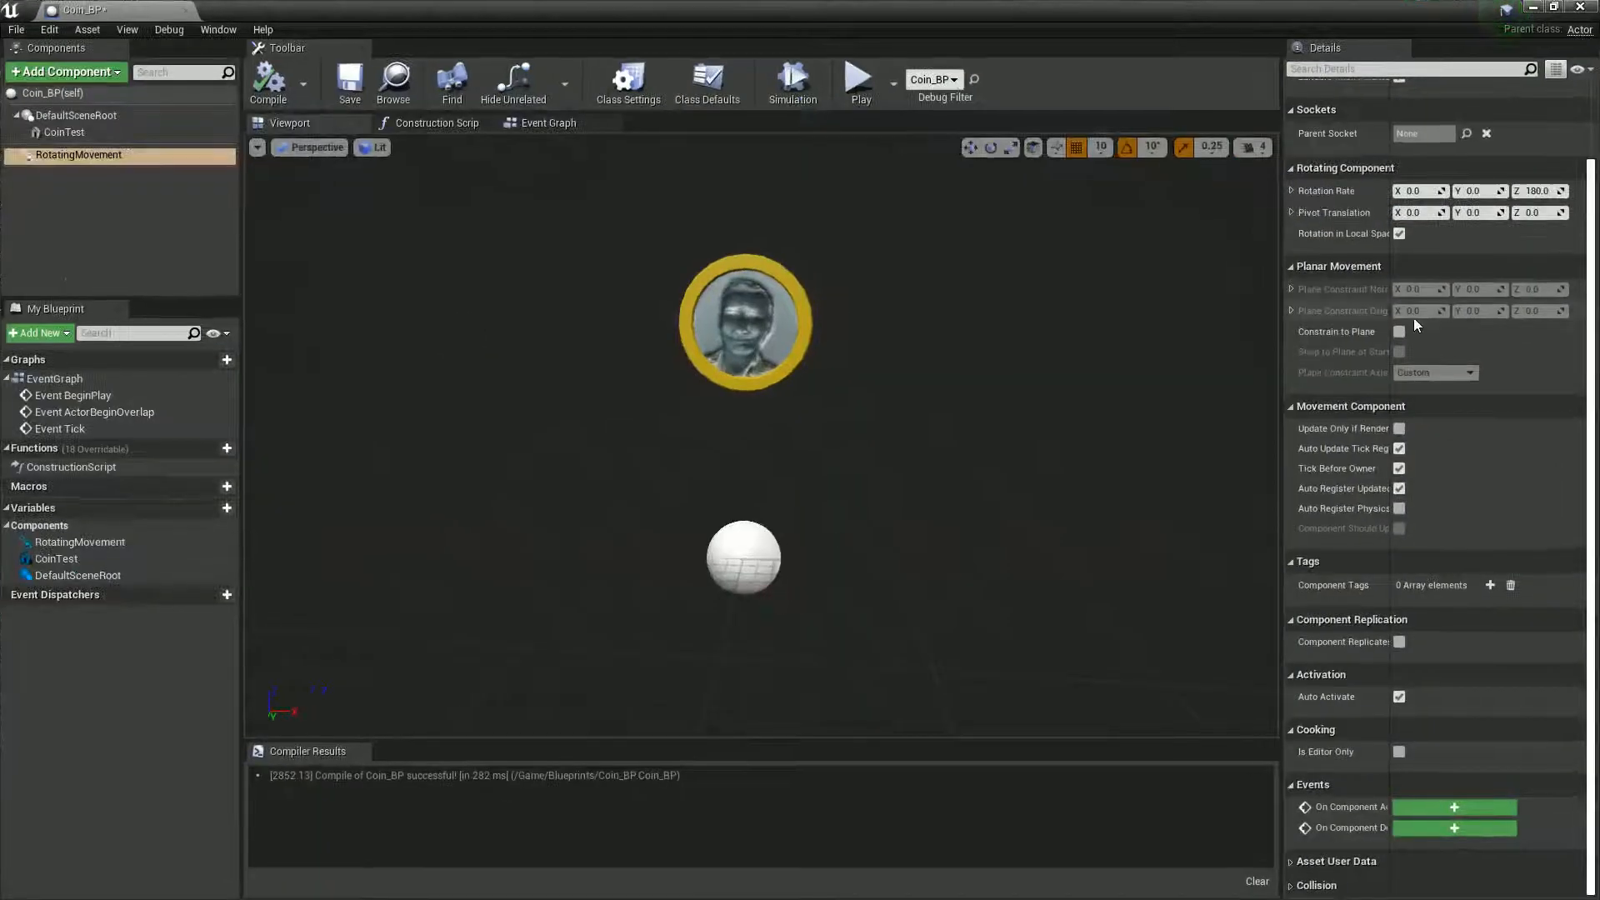
scroll(1415, 325, "up", 2)
left_click(1537, 286)
type("9")
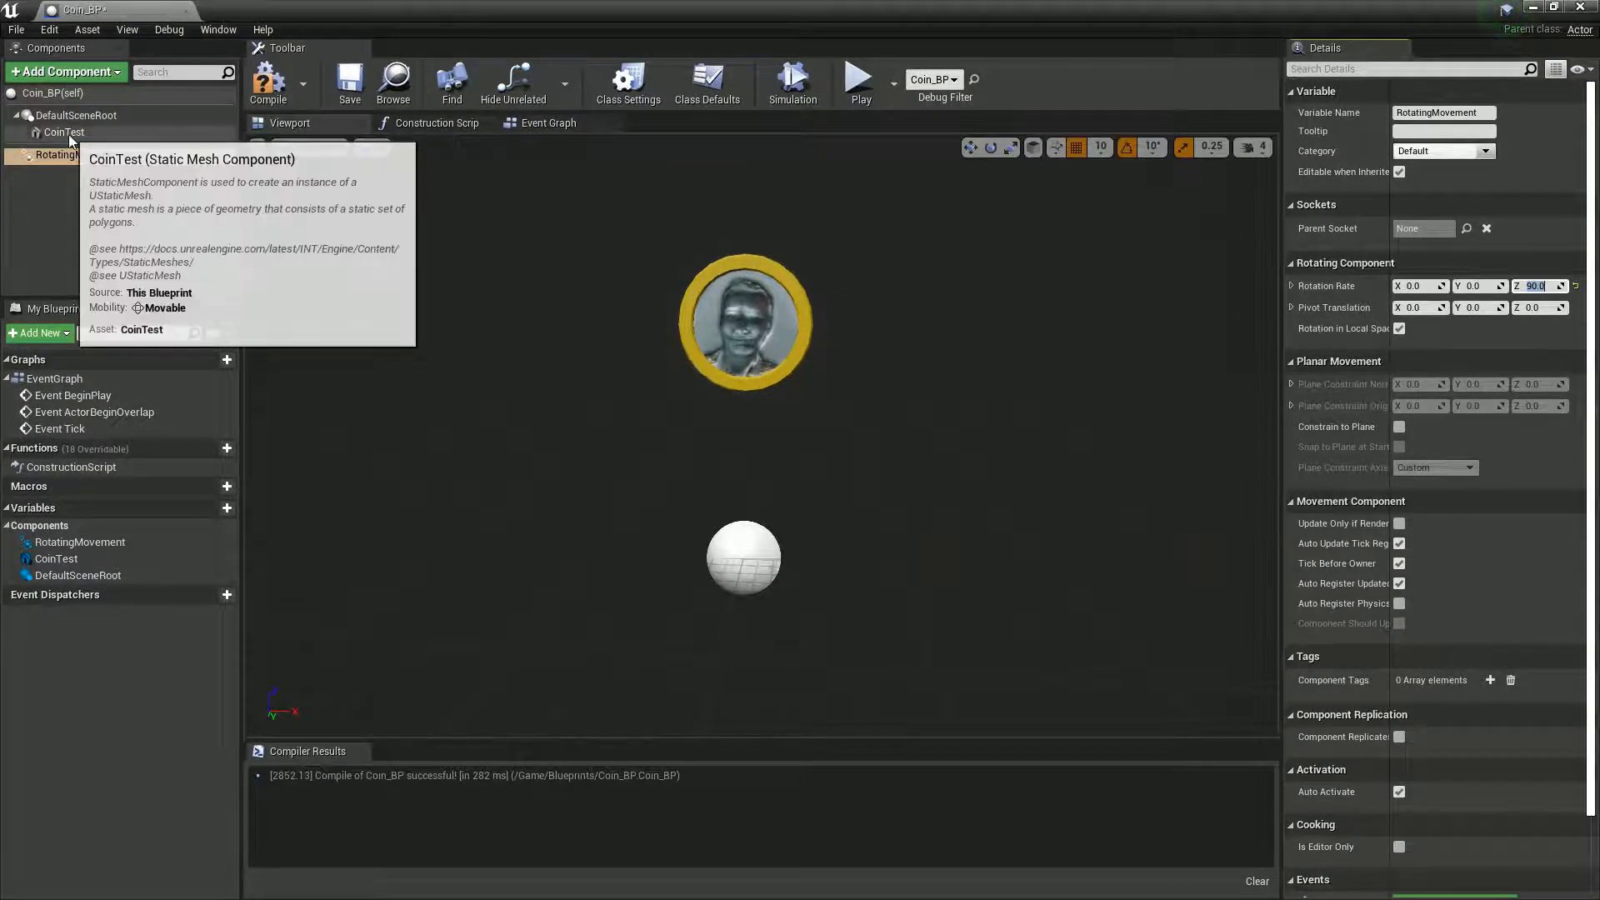
- Open the coin's JoinCoin_Mat material and rewire the JonCoin_Spec texture sample from Metallic to Specular
left_click(64, 132)
double_click(1423, 522)
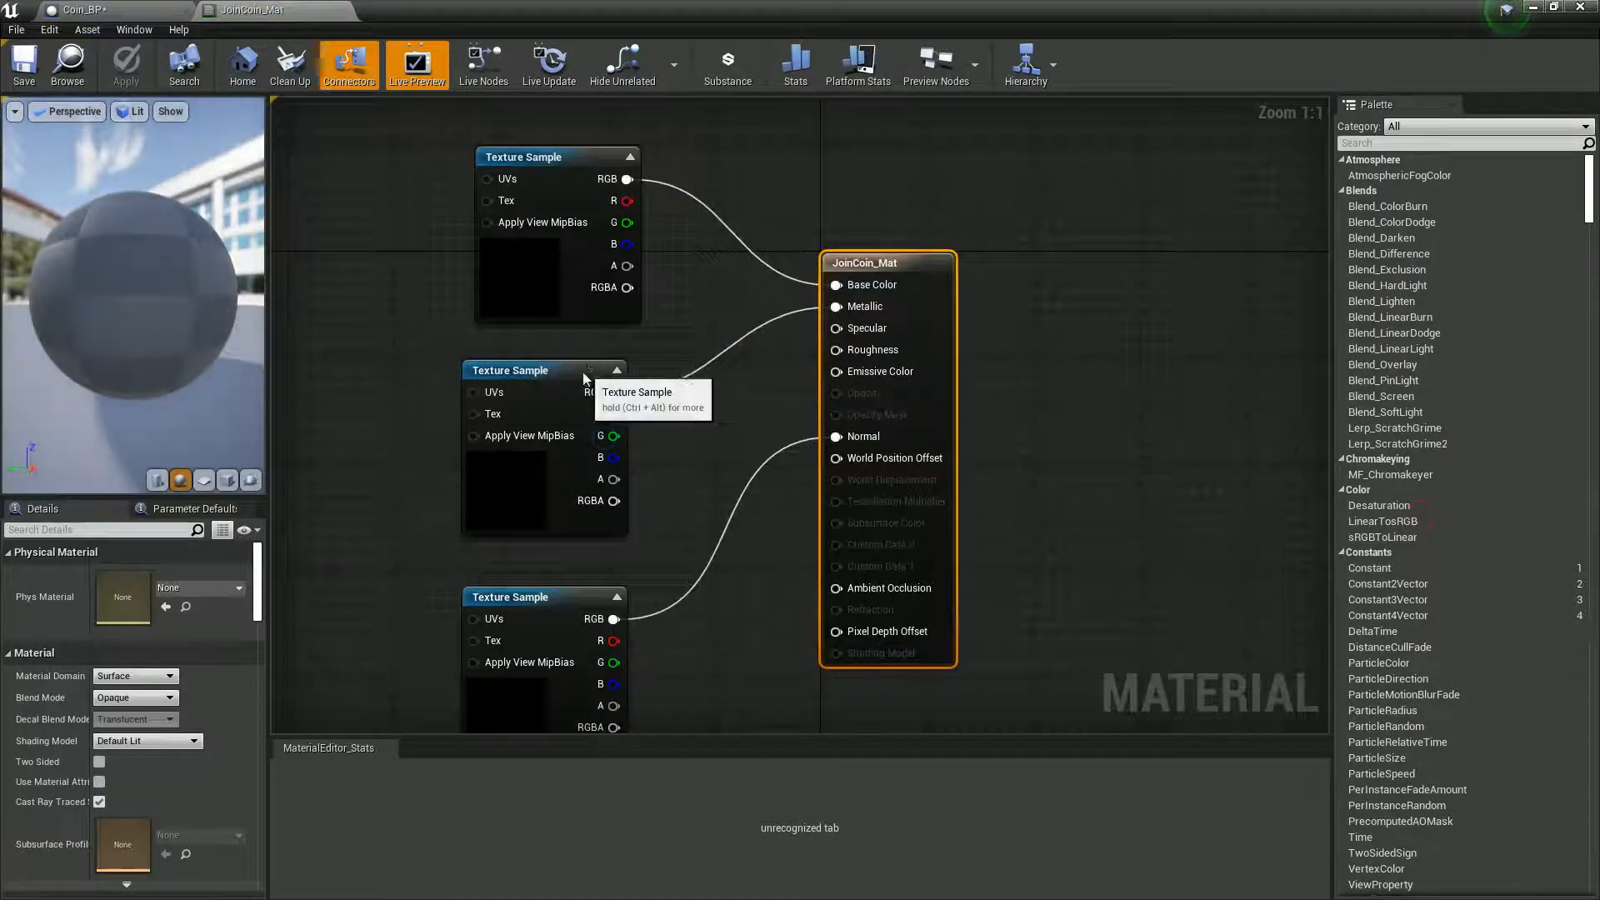
left_click(617, 392)
left_click(617, 392, "alt")
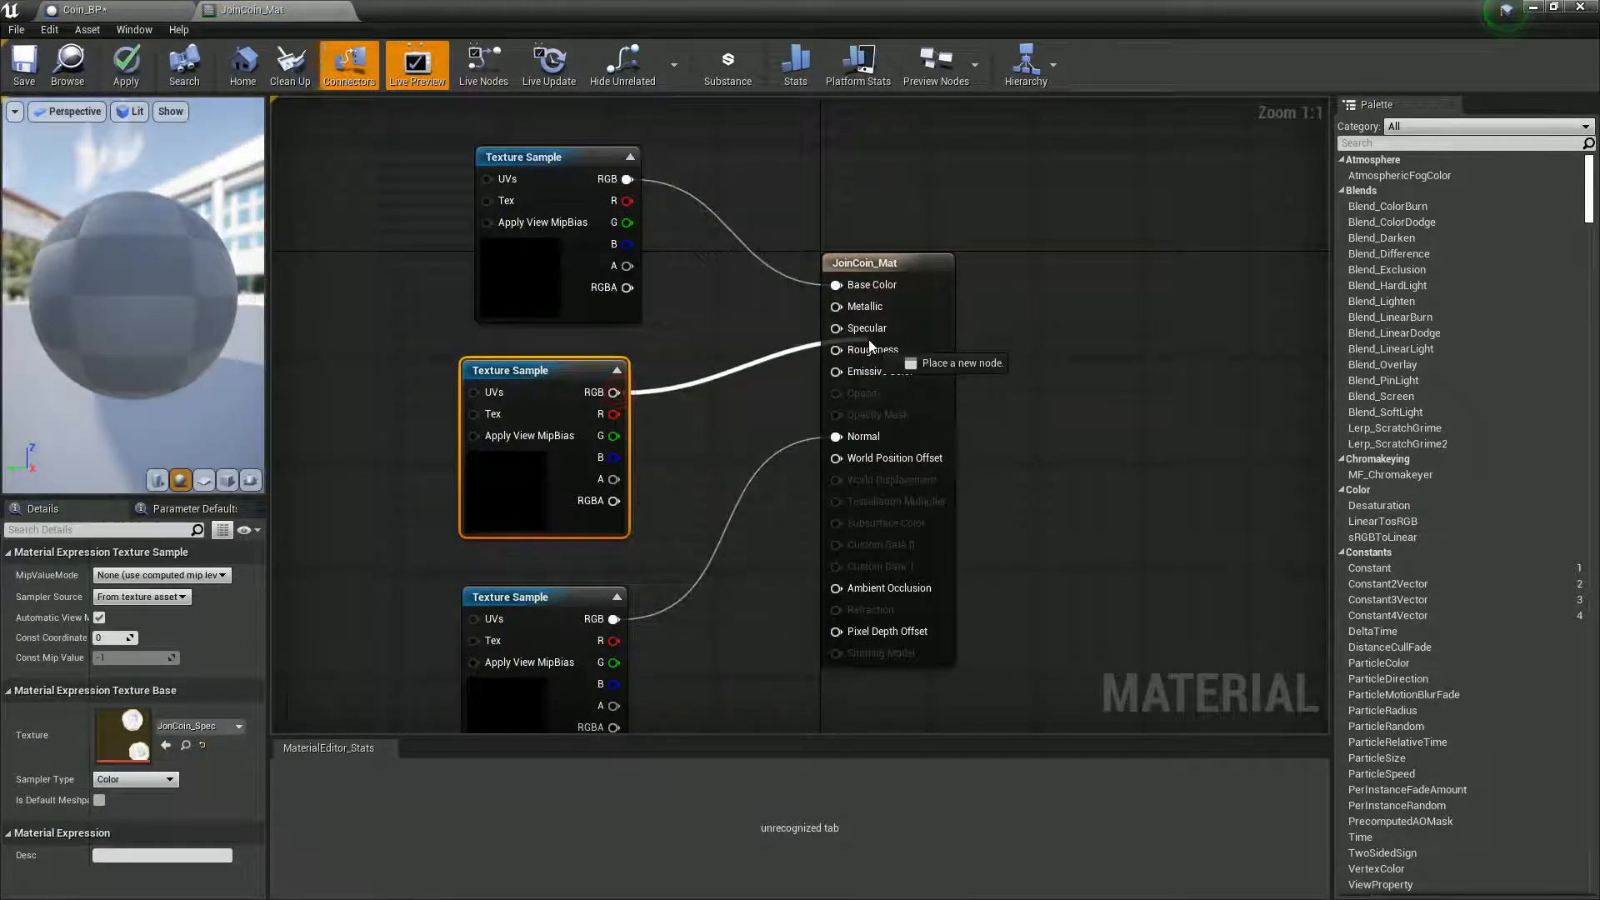
- Connect a Constant node with value 1 to the material's Metallic input, then save and close JoinCoin_Mat
left_click_drag(589, 161, 559, 221)
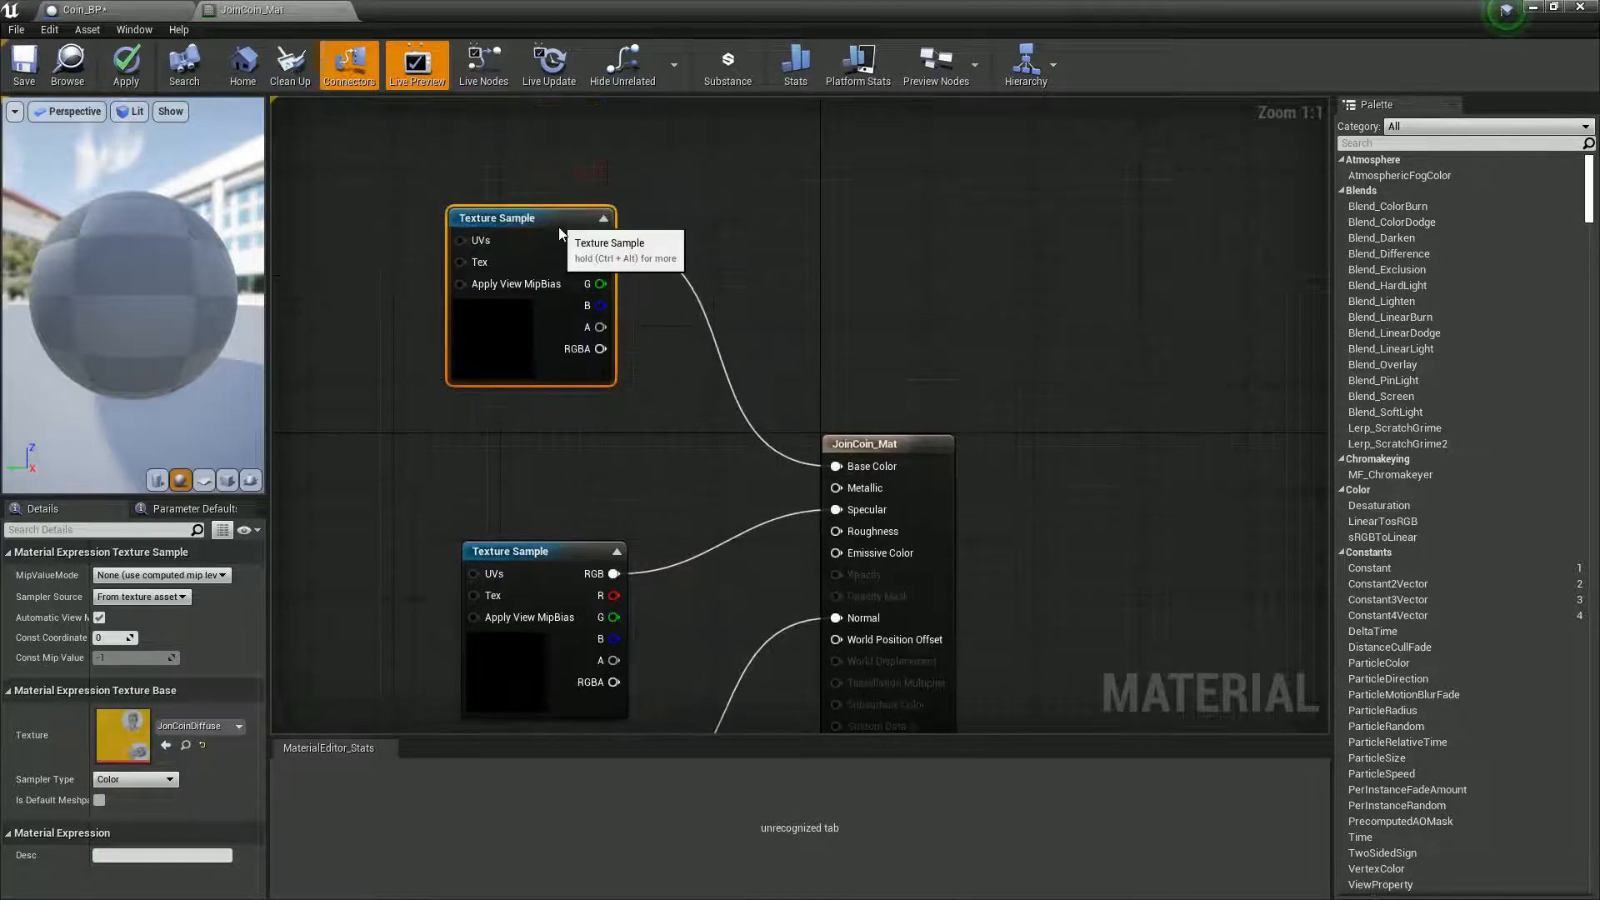
left_click(537, 470)
left_click_drag(565, 503, 837, 488)
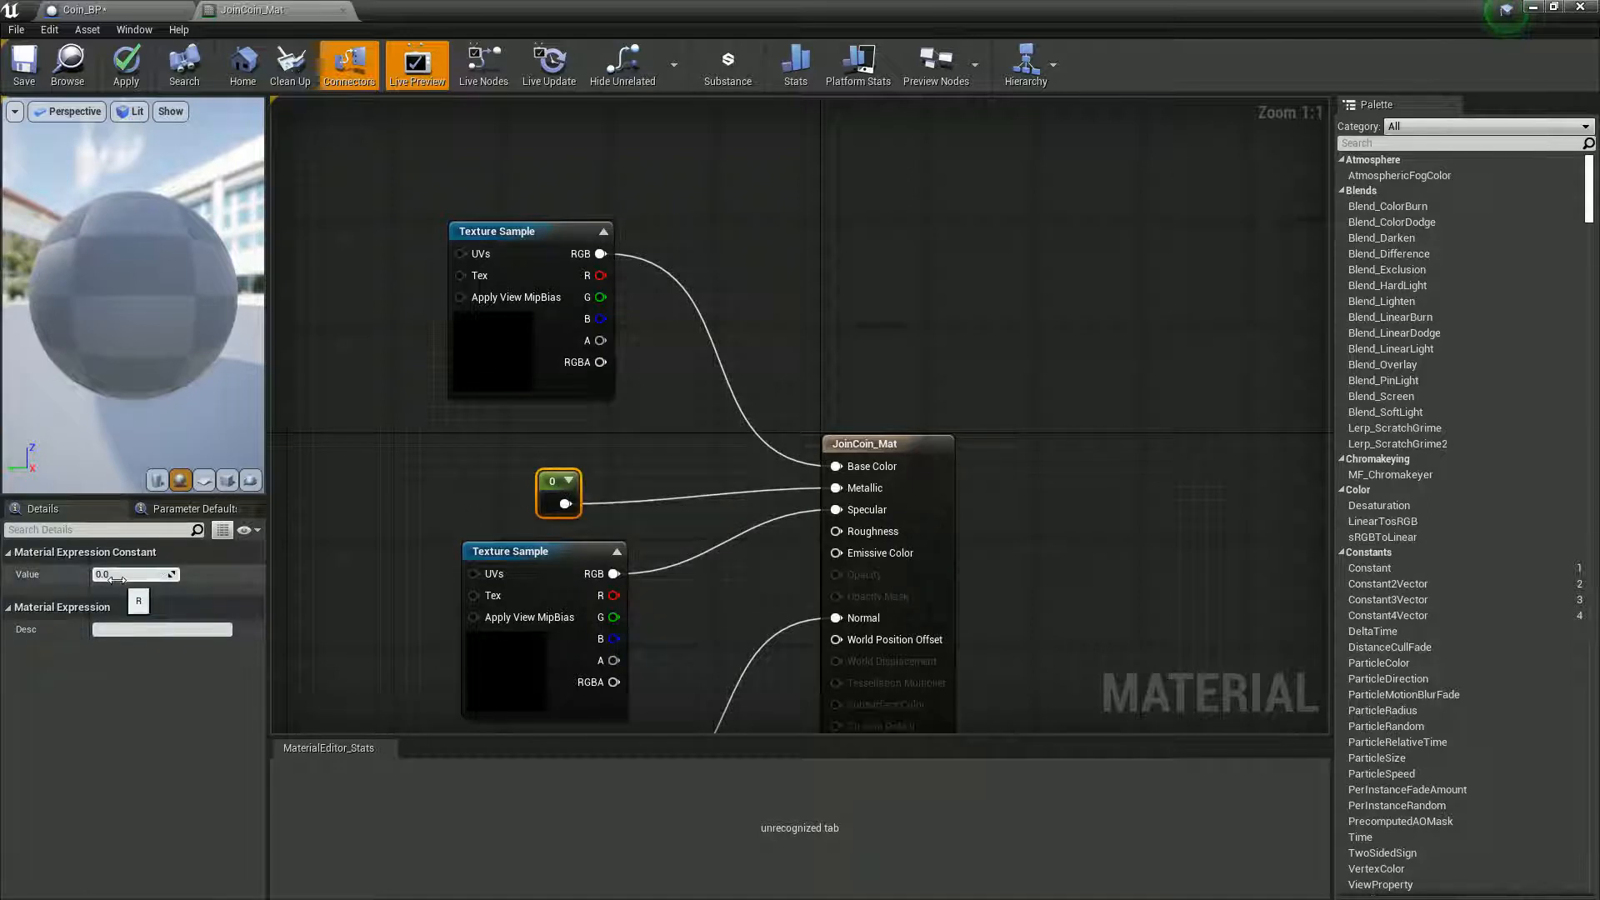
type("1")
key("Return")
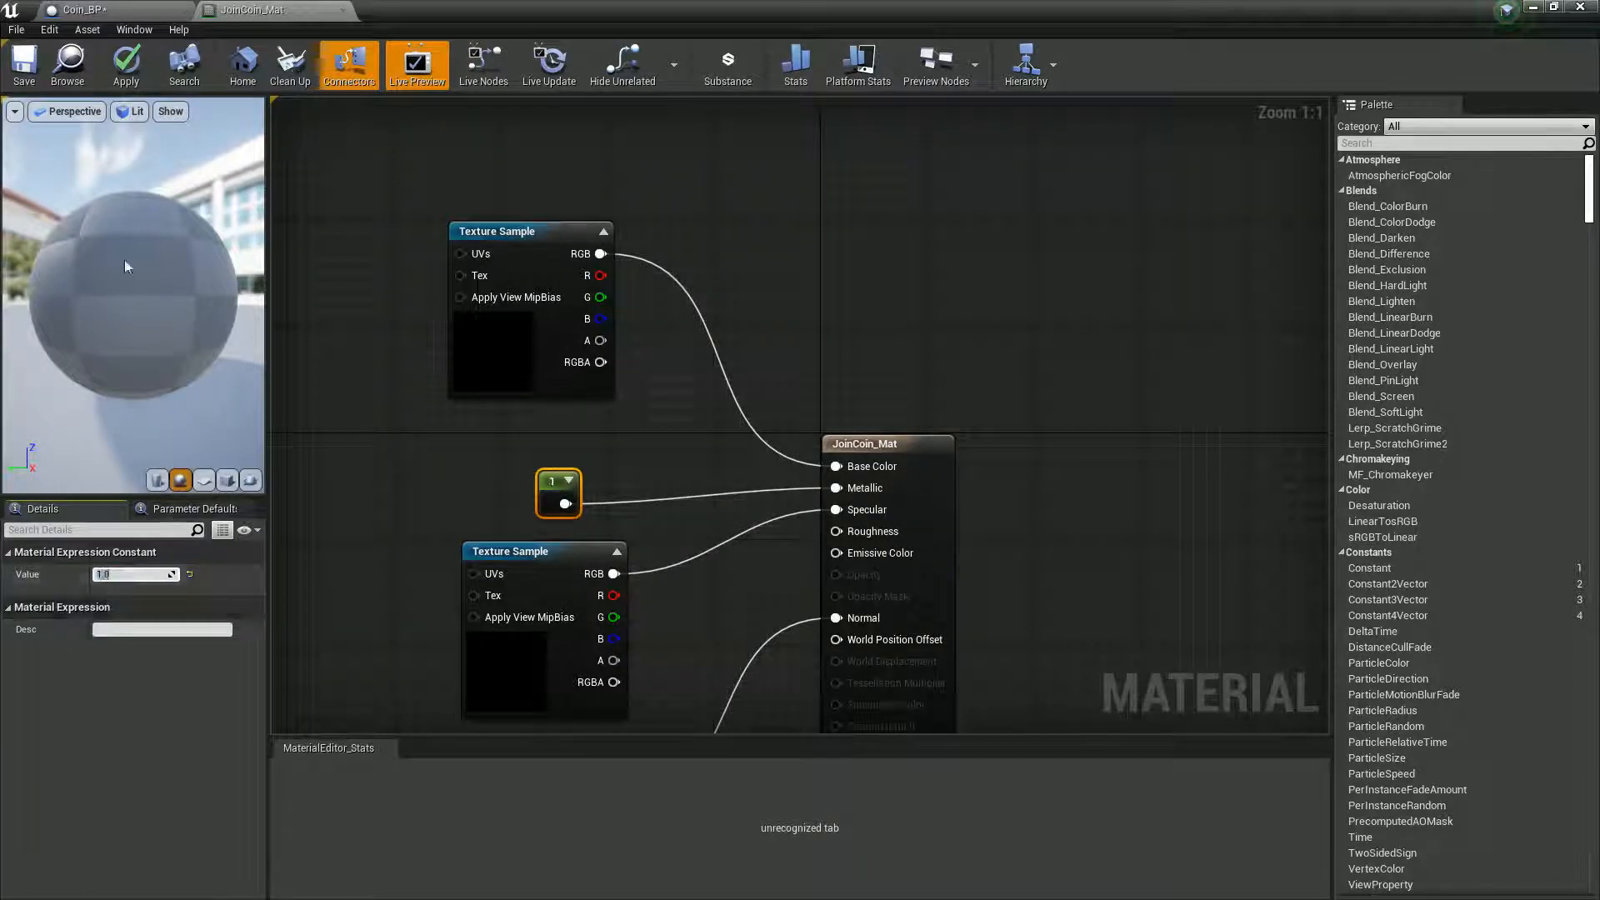
left_click(17, 62)
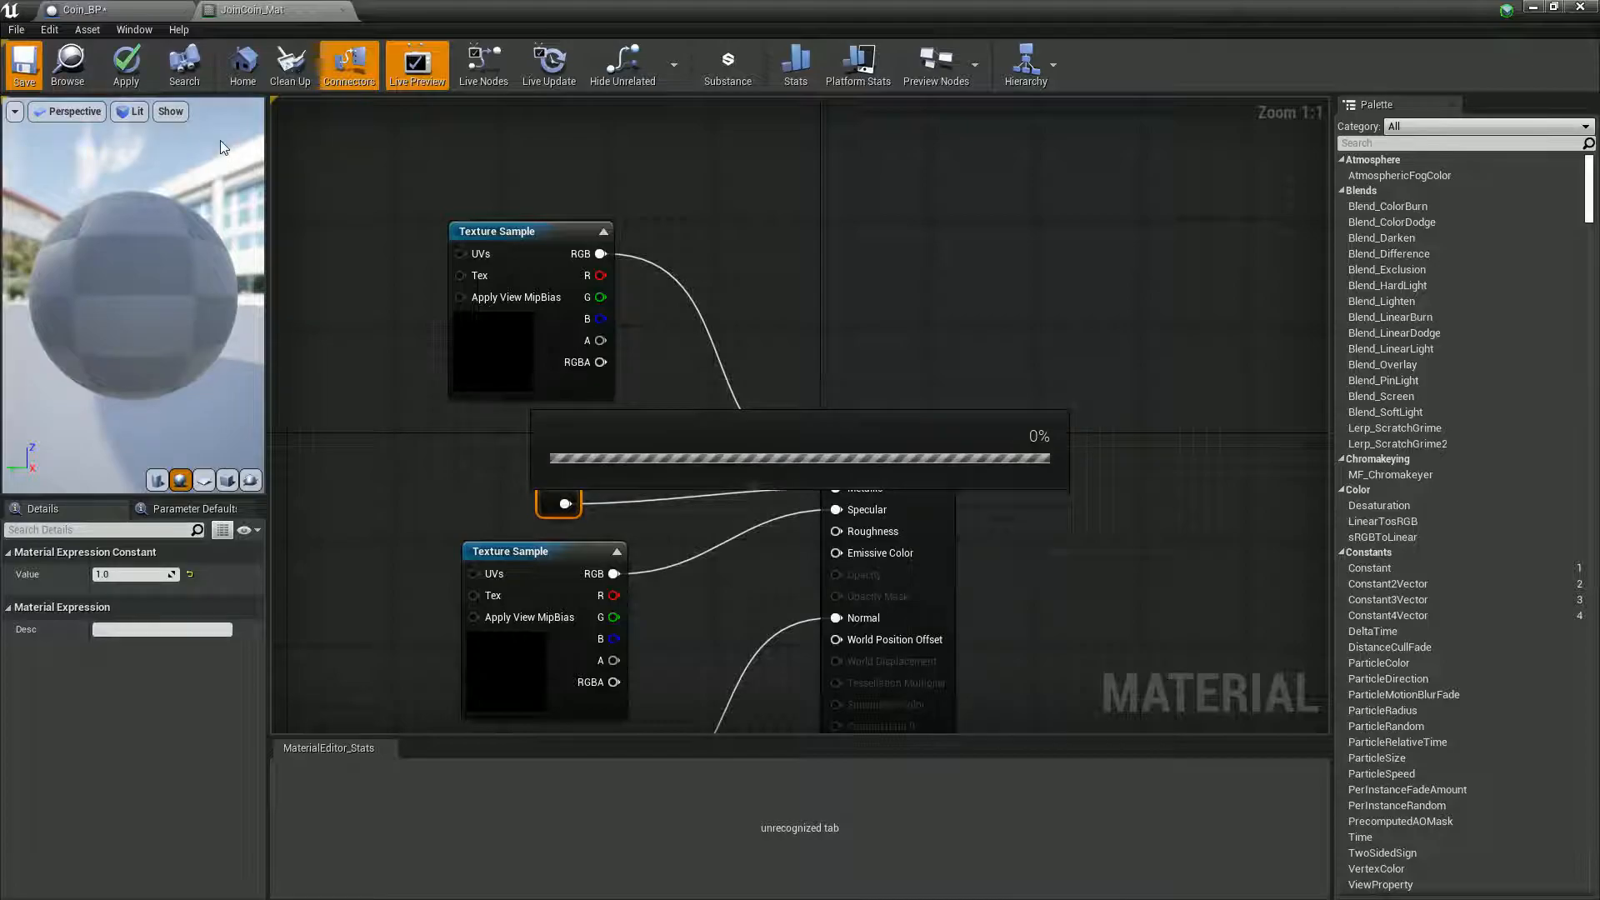
left_click(342, 11)
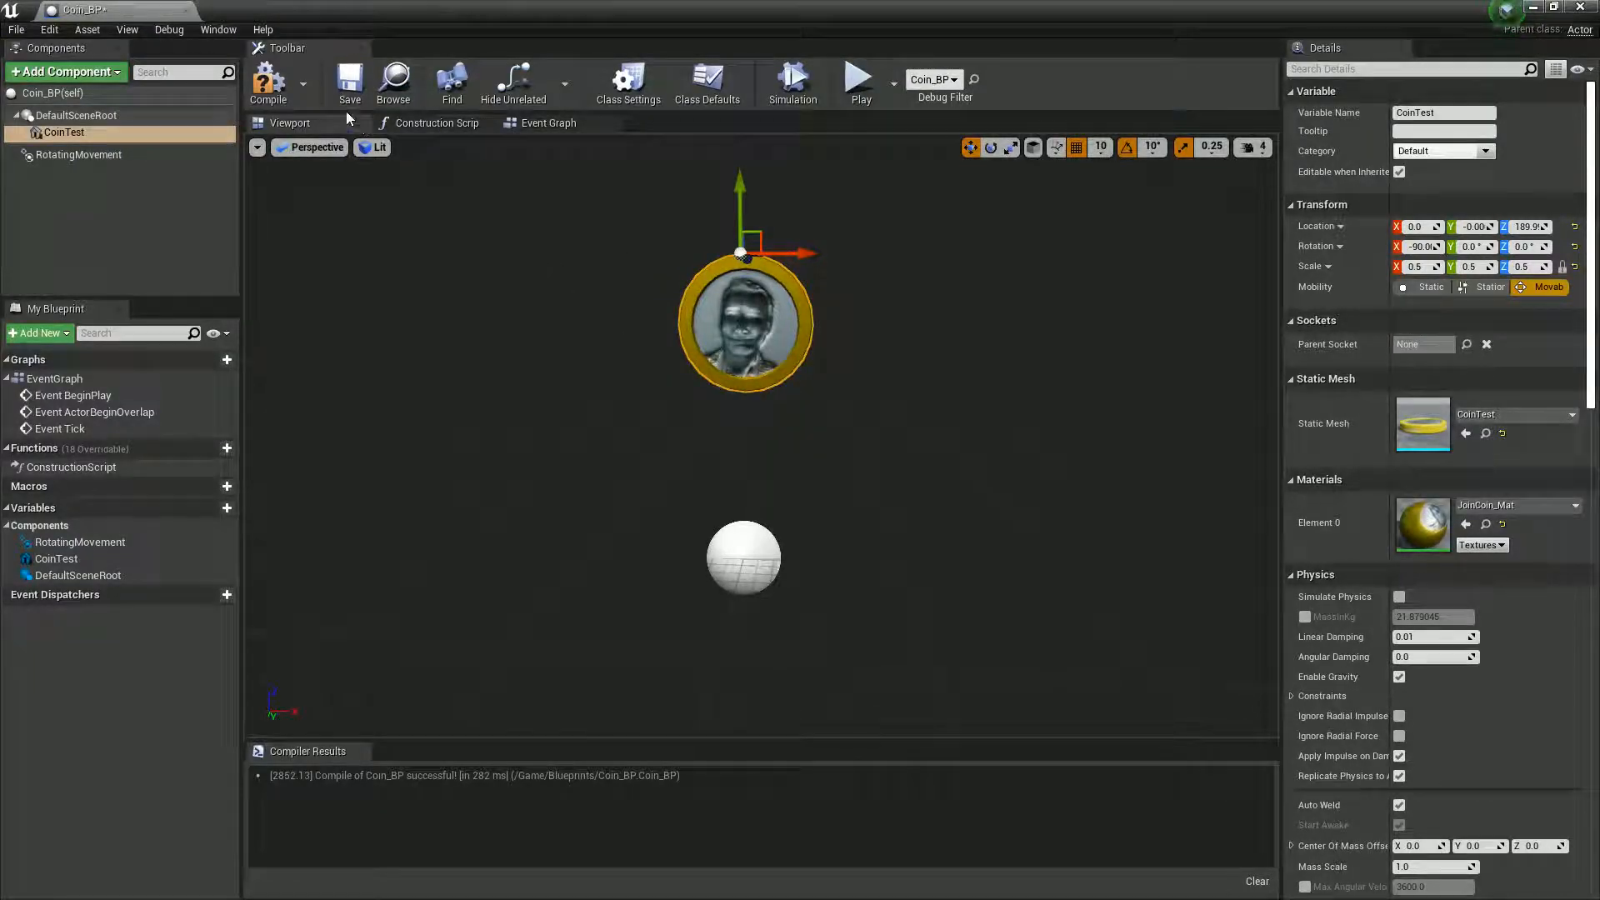
- Play the level and run the character around and through the coin to check its metallic look, slower spin and overlap, then stop
left_click_drag(394, 11, 701, 688)
left_click(905, 63)
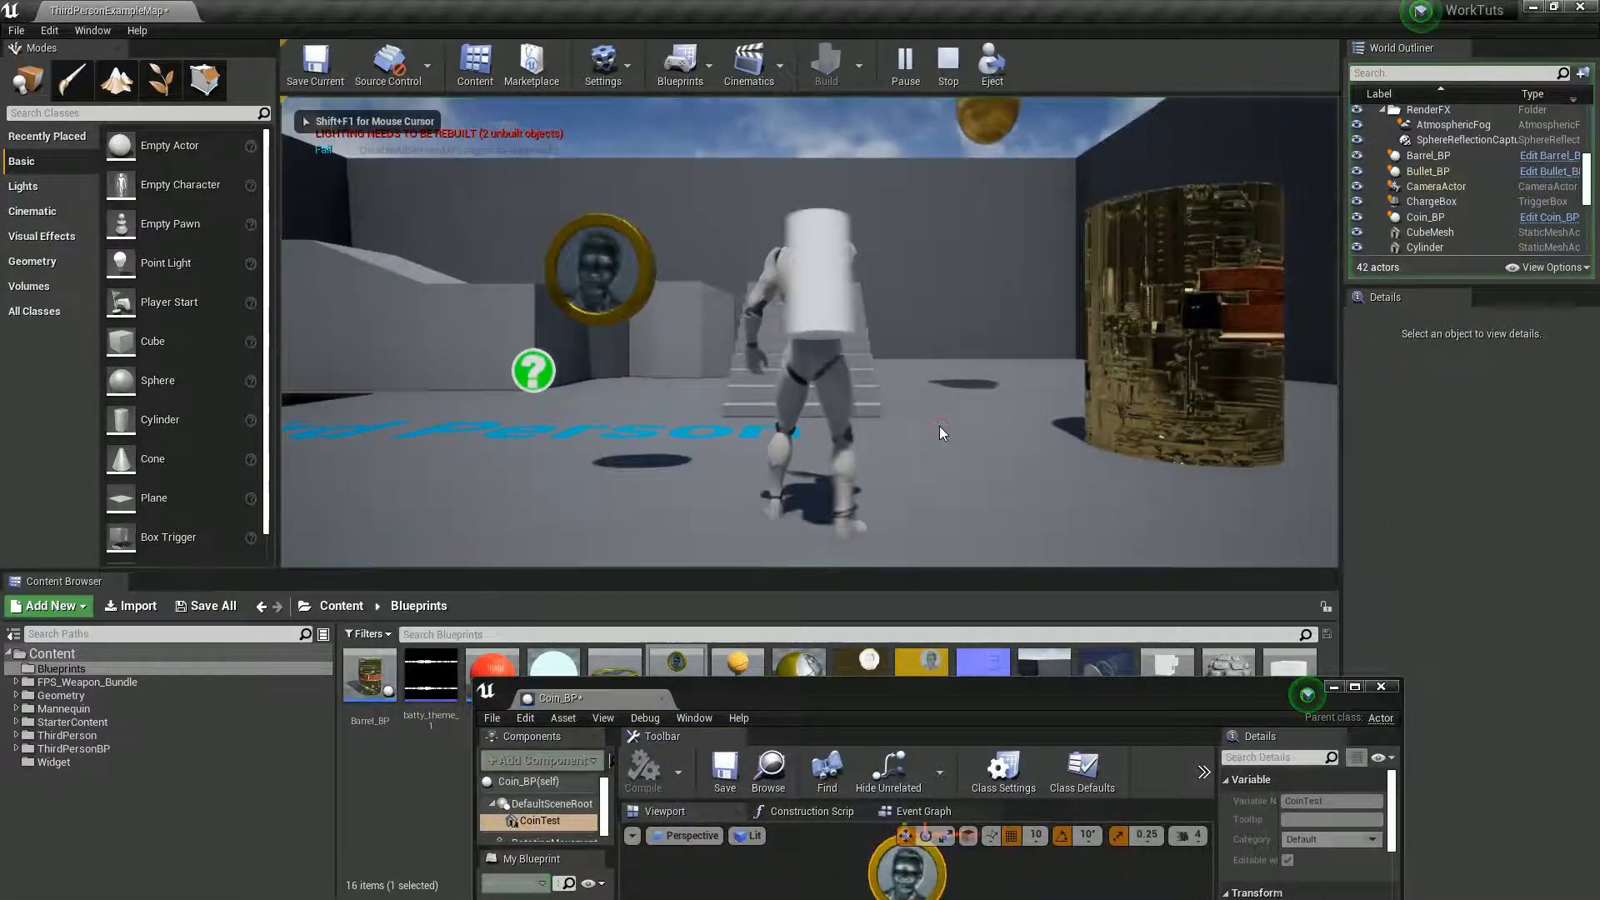
key("d")
key("a")
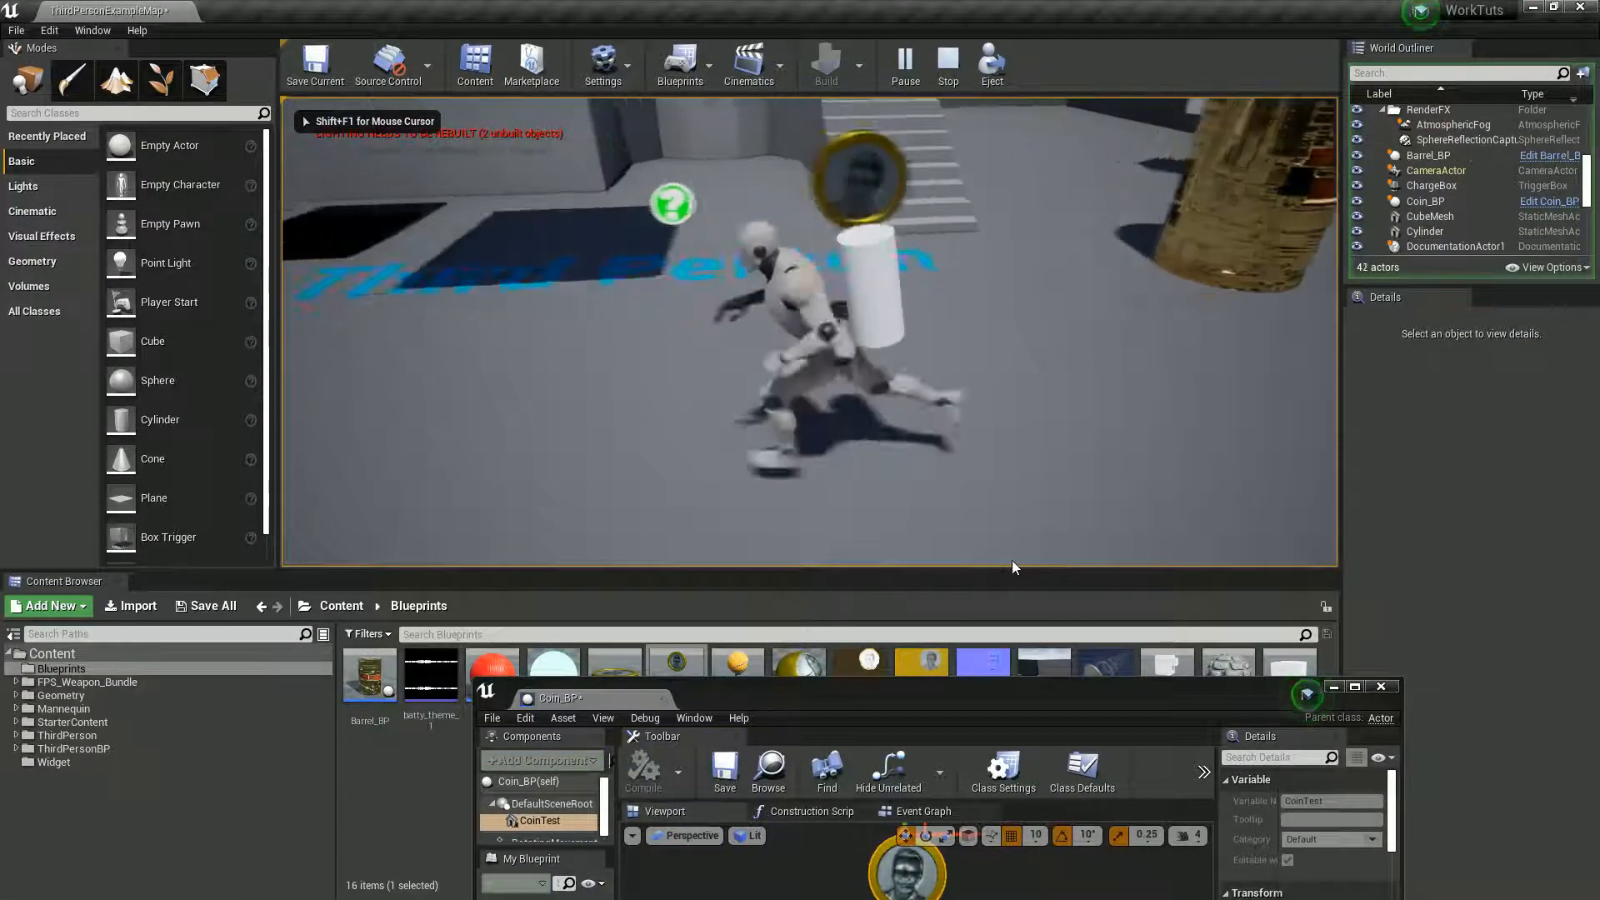
key("d")
key("w")
key("d")
key("s")
key("a")
key("w")
key("d")
key("s")
key("a")
key("w")
key("d")
key("s")
key("a")
key("w")
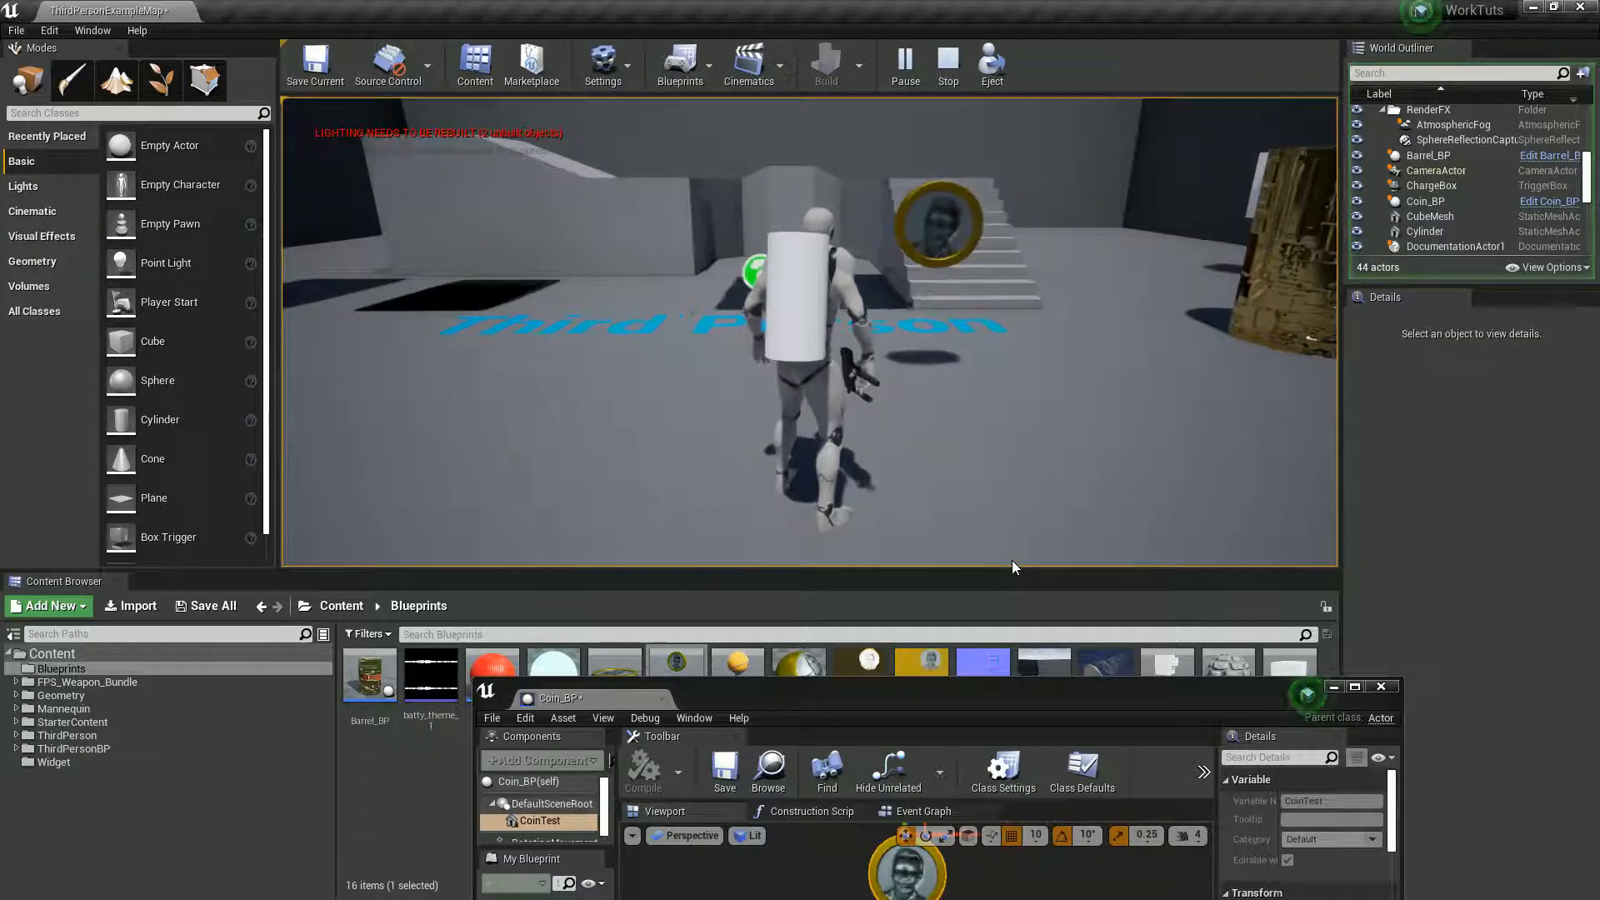
key("Escape")
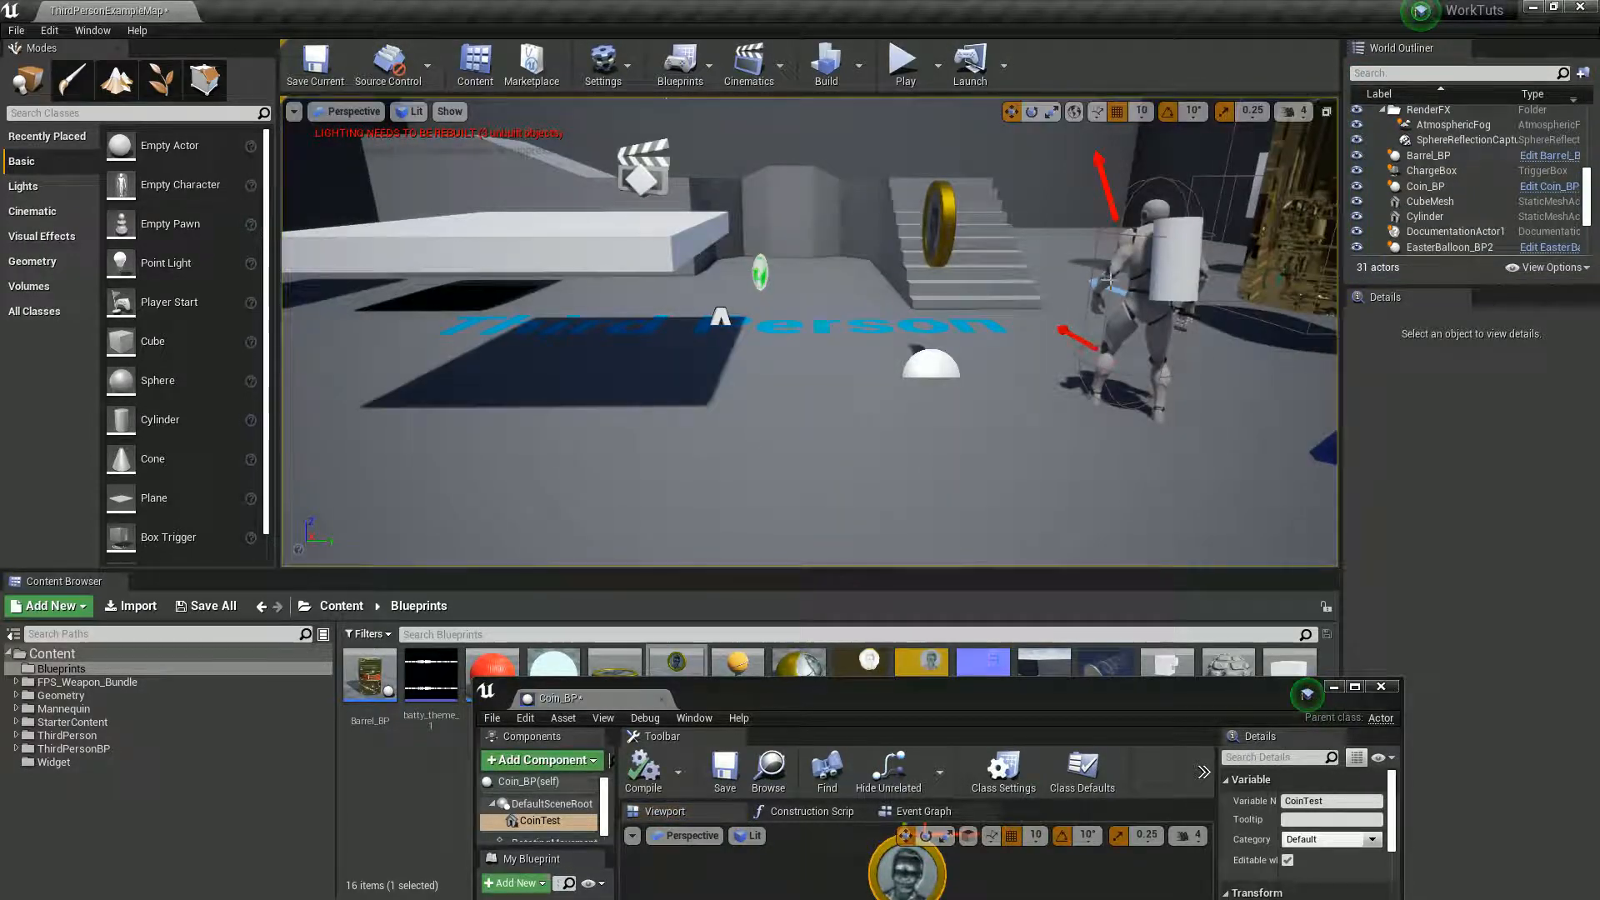
- Open the ThirdPersonCharacter Blueprint and add an On Component Begin Overlap event for its CapsuleComponent
left_click(1119, 328)
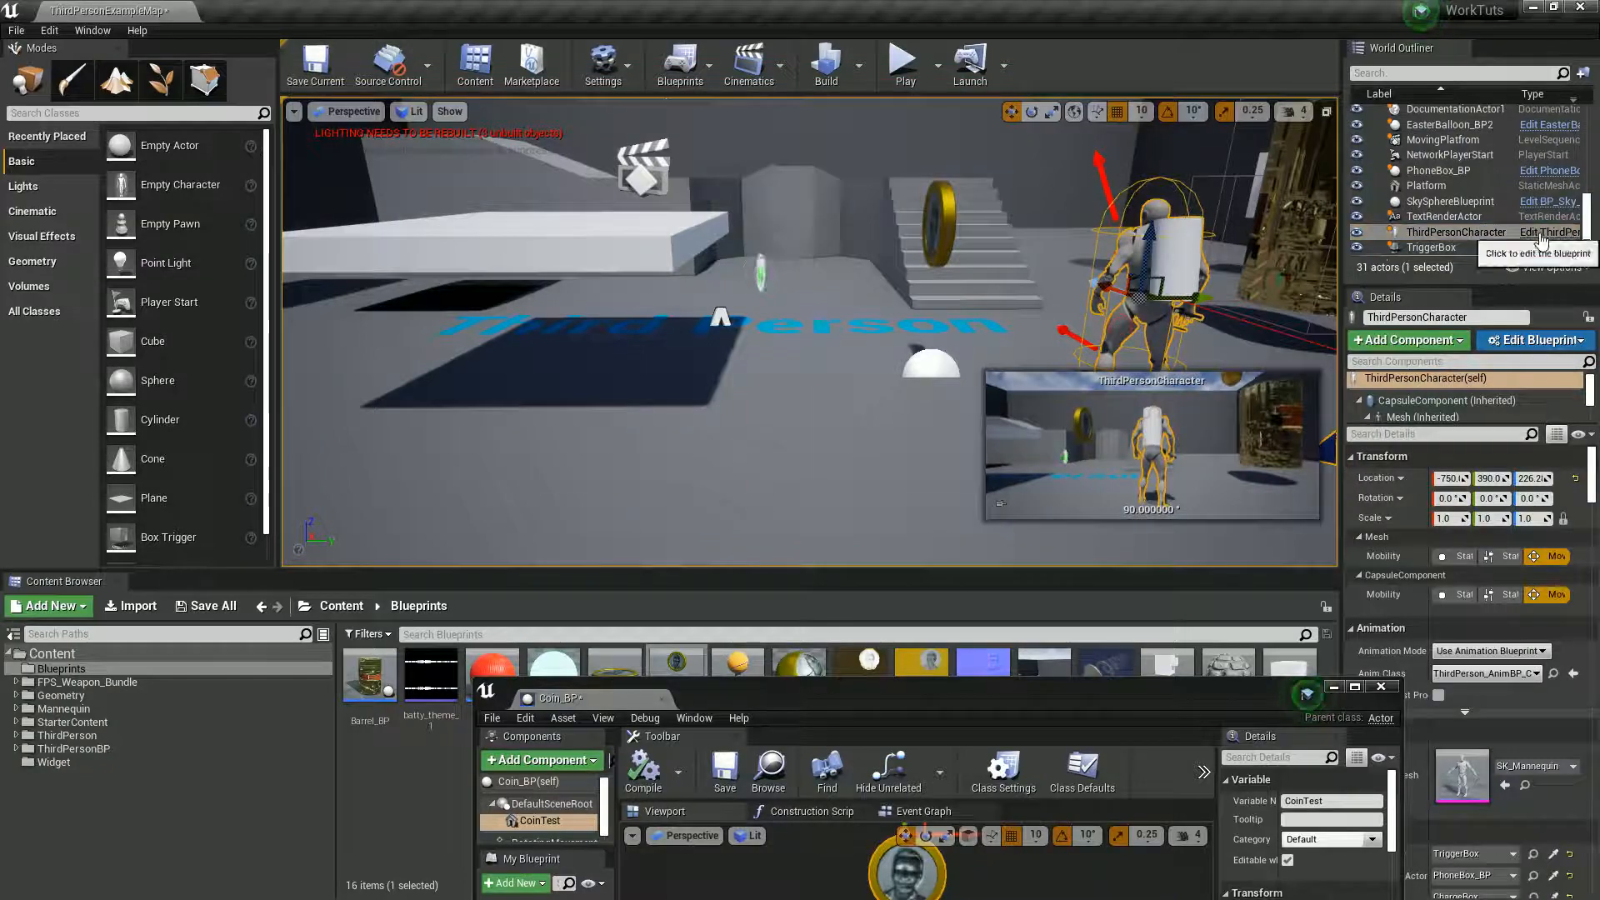
double_click(891, 699)
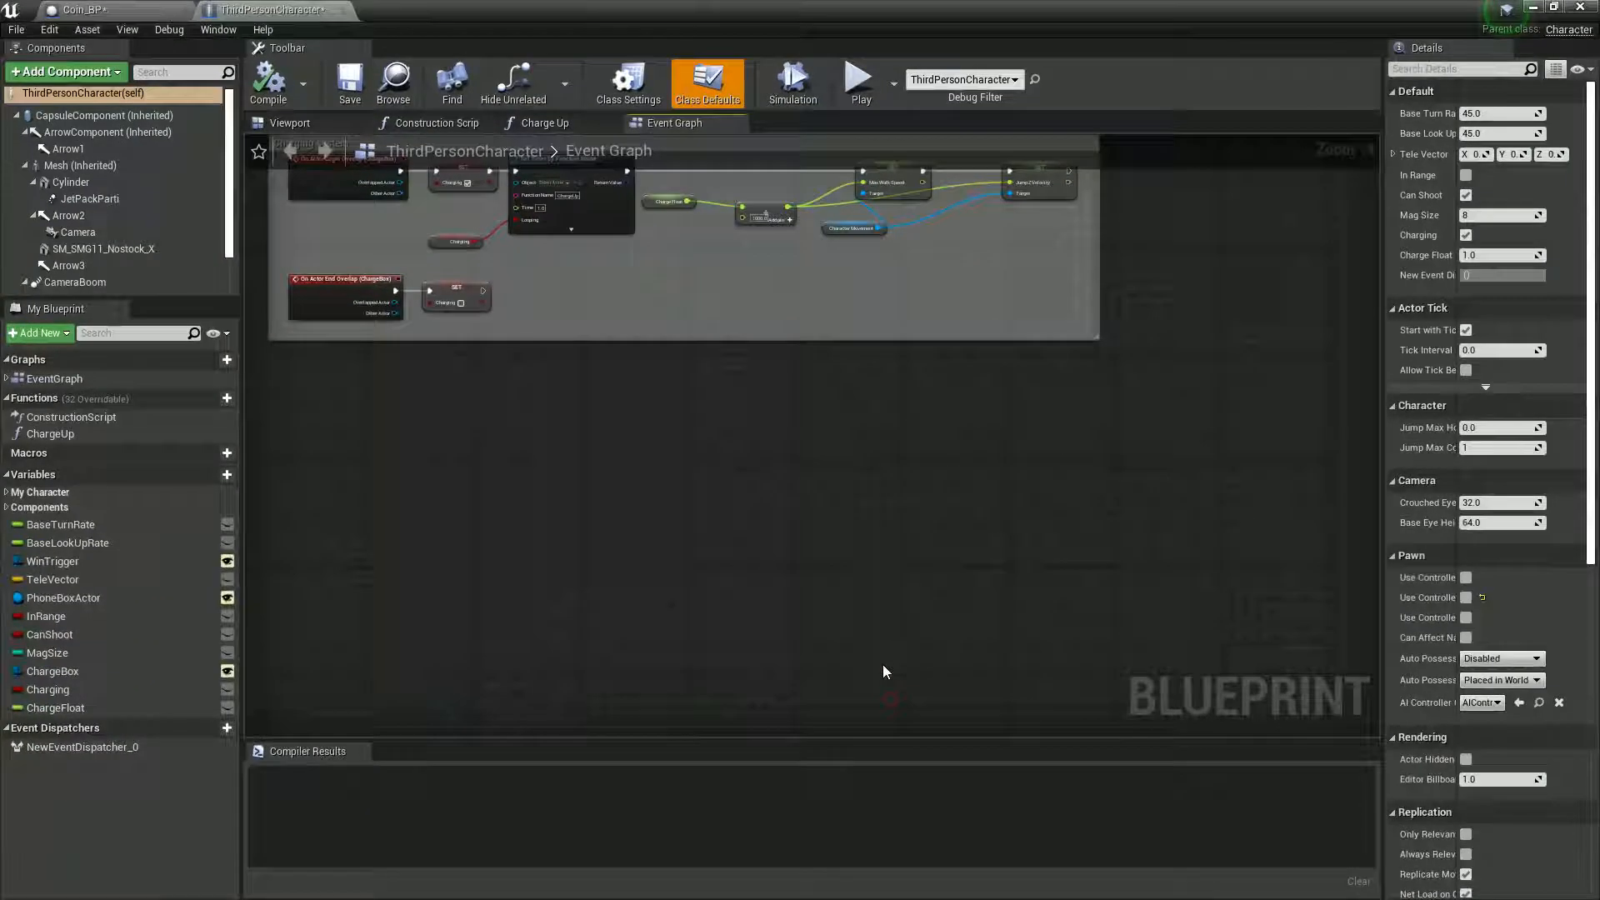
left_click(83, 117)
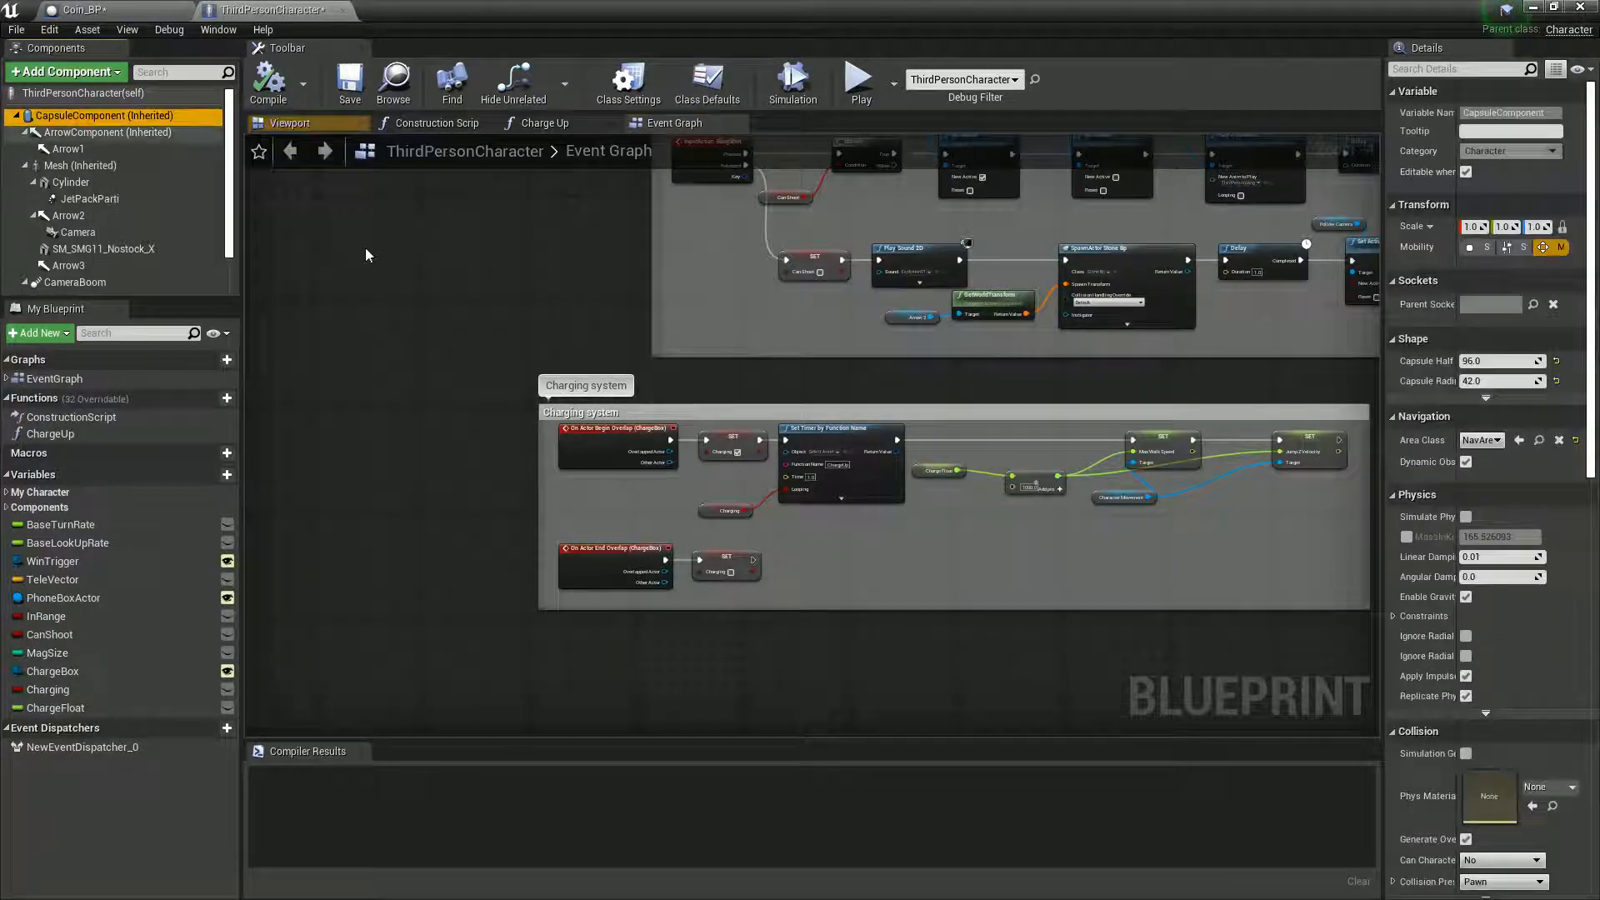
scroll(1408, 621, "down", 15)
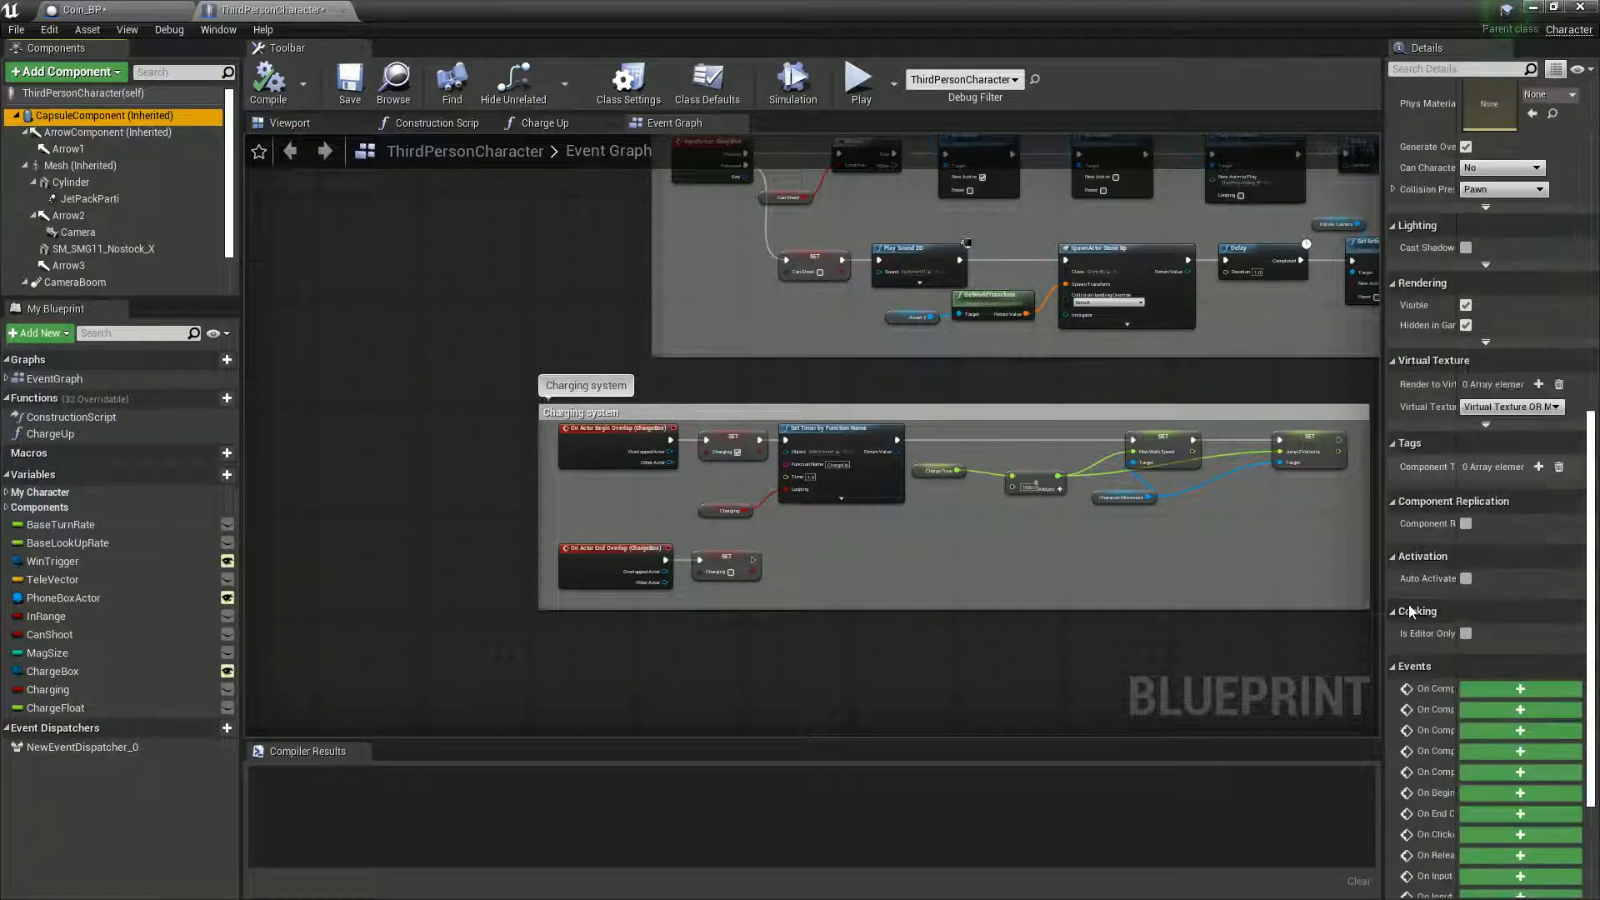
left_click_drag(1385, 546, 1283, 538)
left_click_drag(1389, 531, 1448, 527)
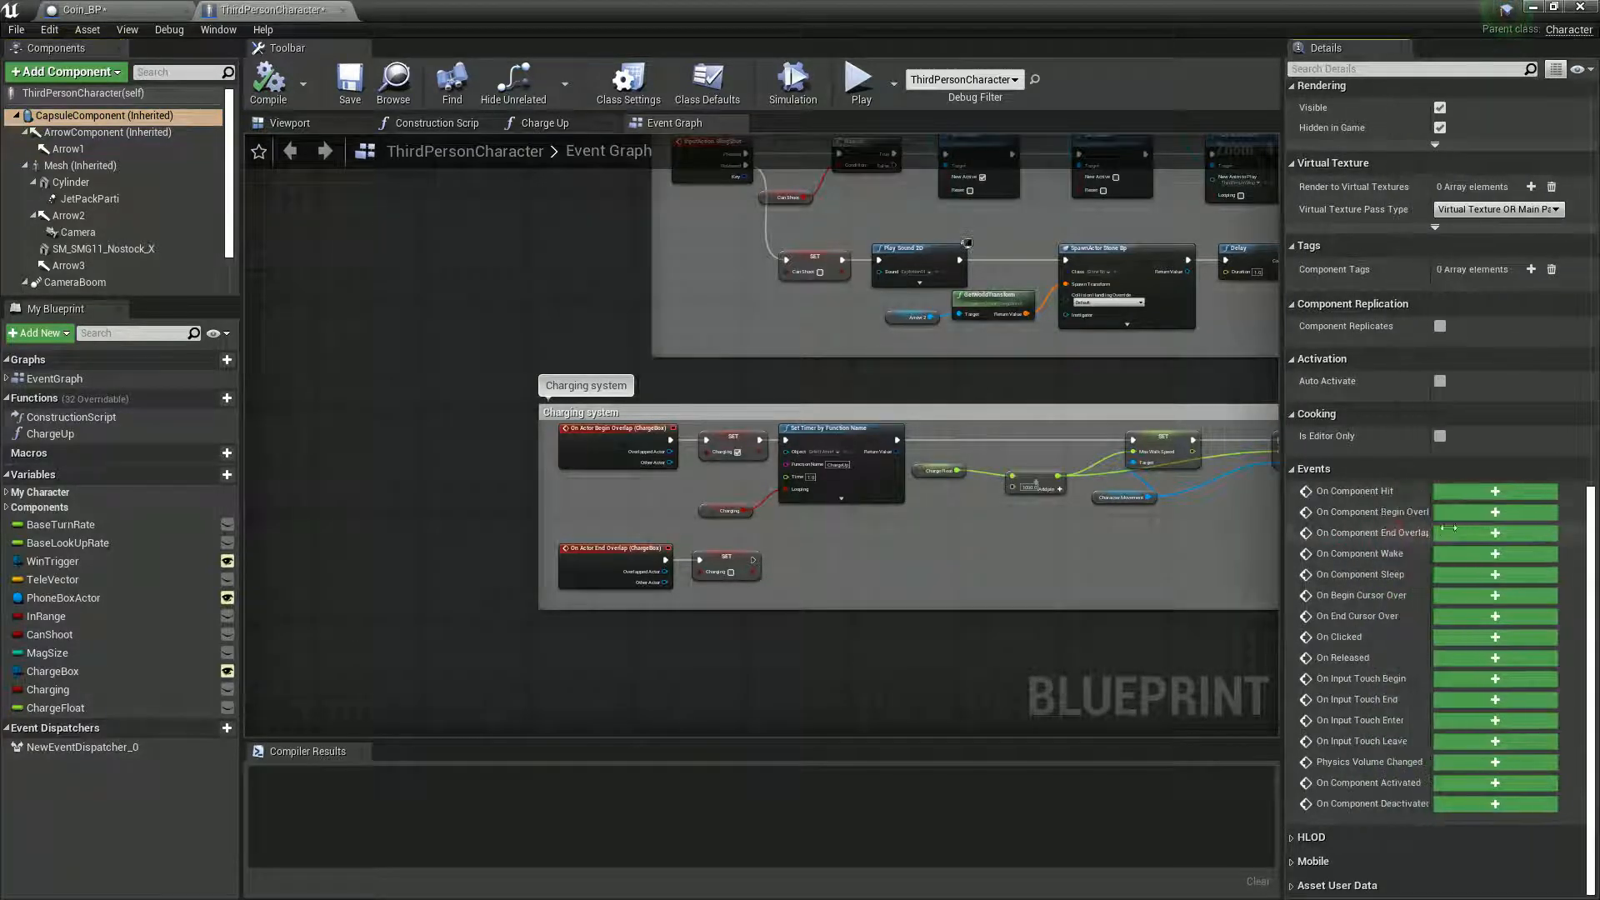
left_click(1465, 514)
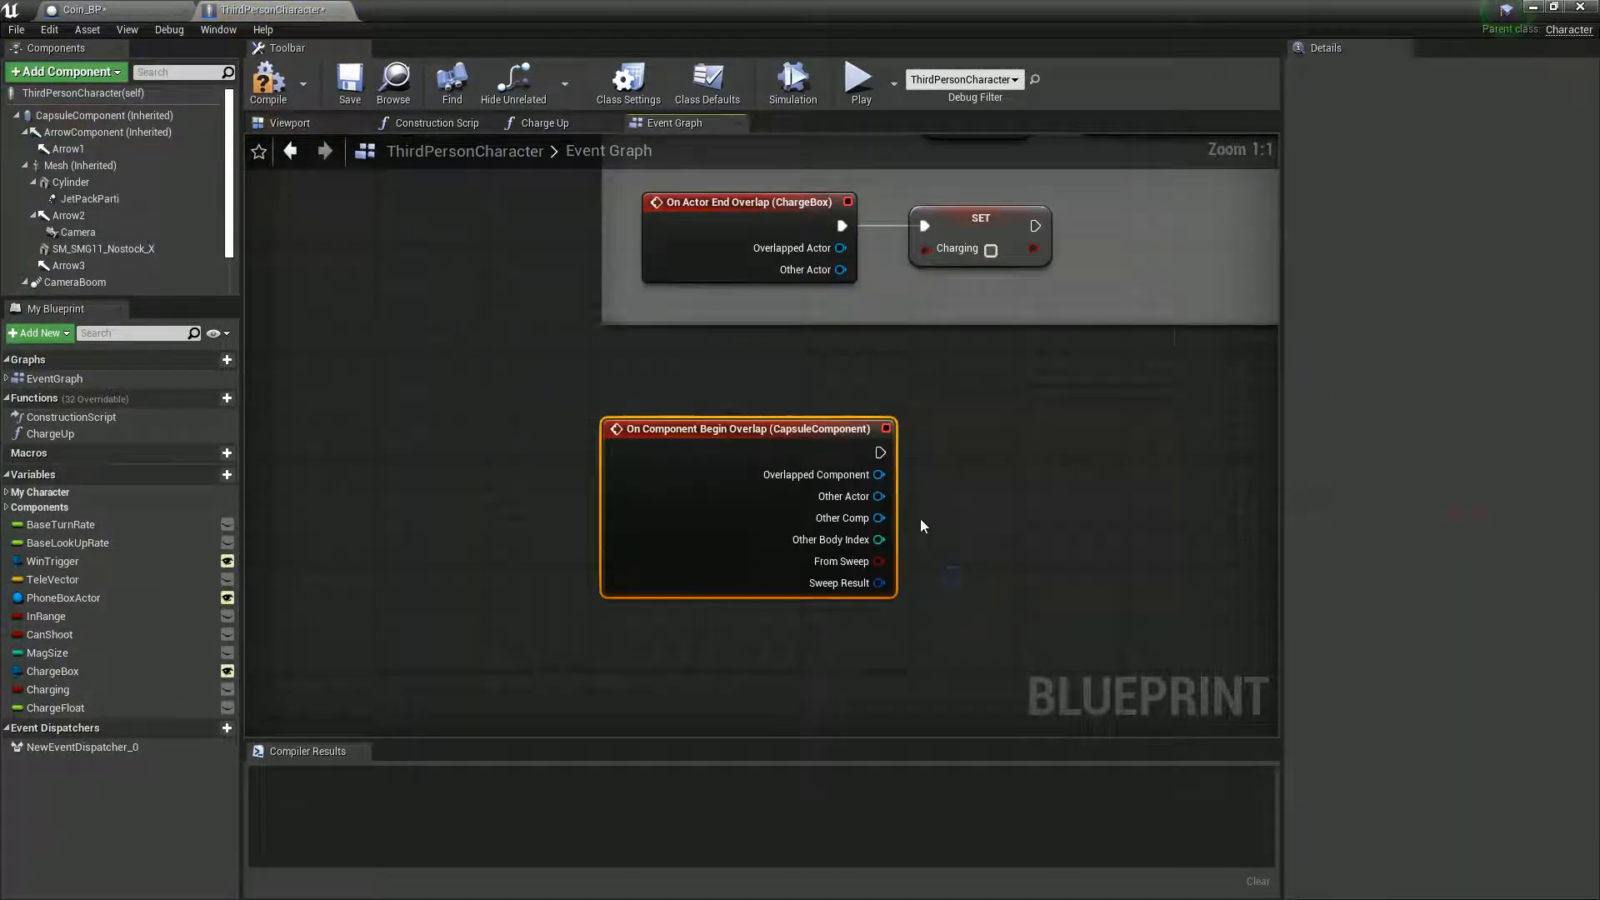
- Cast the overlap event's Other Actor to Coin_BP and place the cast node beside the event
left_click_drag(884, 493, 983, 471)
type("coin")
key("Return")
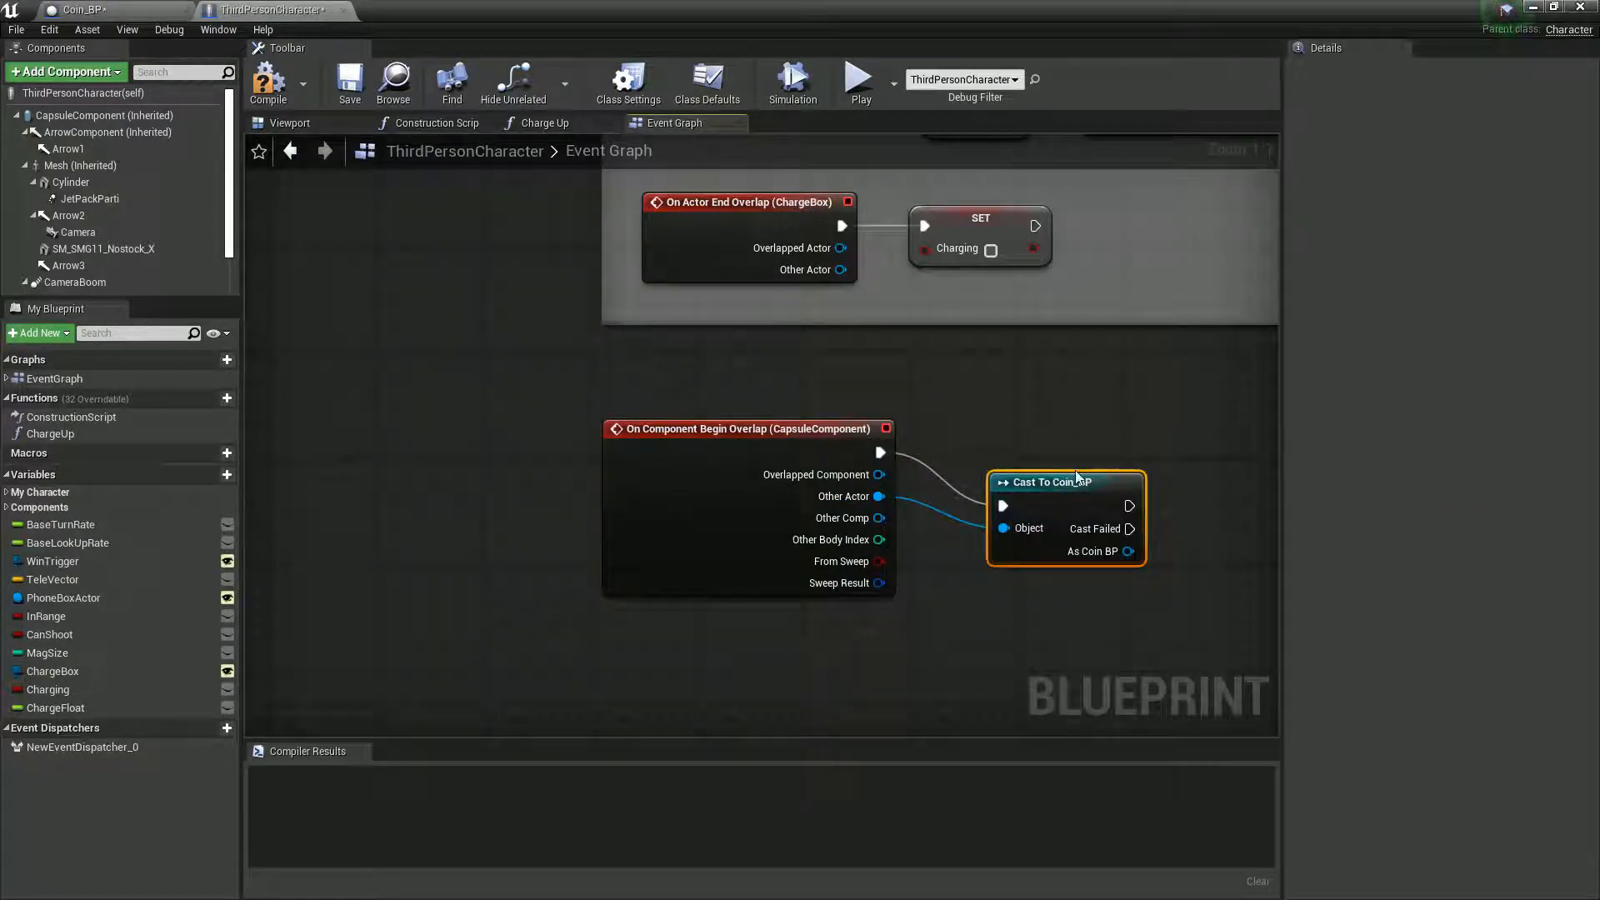
right_click_drag(1160, 552, 973, 554)
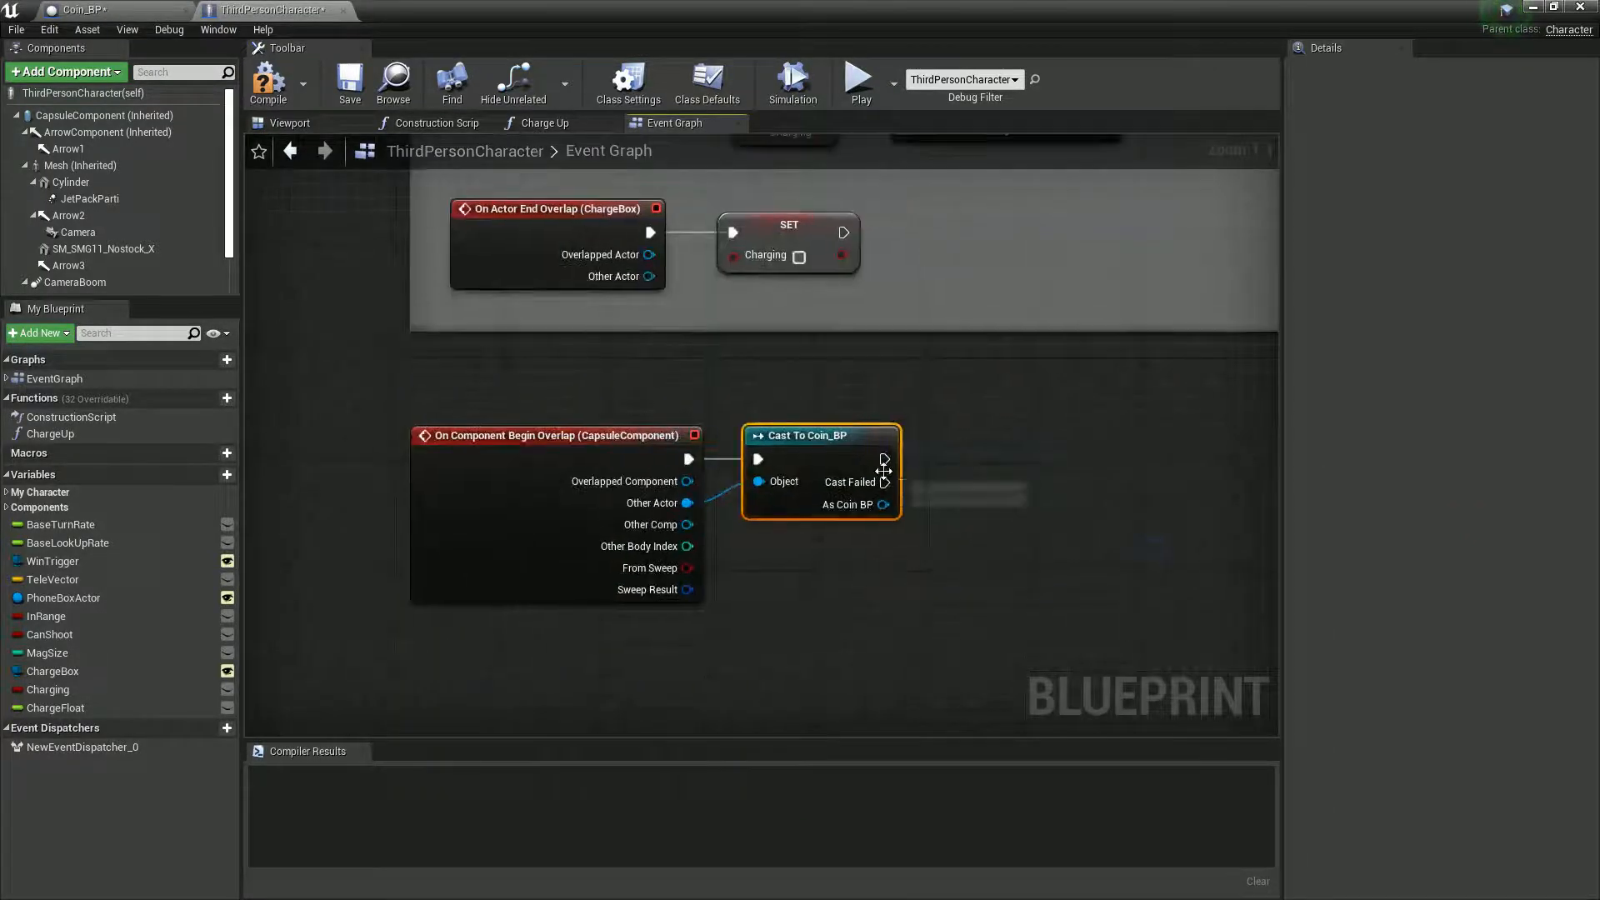
- Add a Print String node to the successful output of Cast To Coin_BP, then compile the ThirdPersonCharacter Blueprint
left_click_drag(963, 457, 966, 456)
type("print")
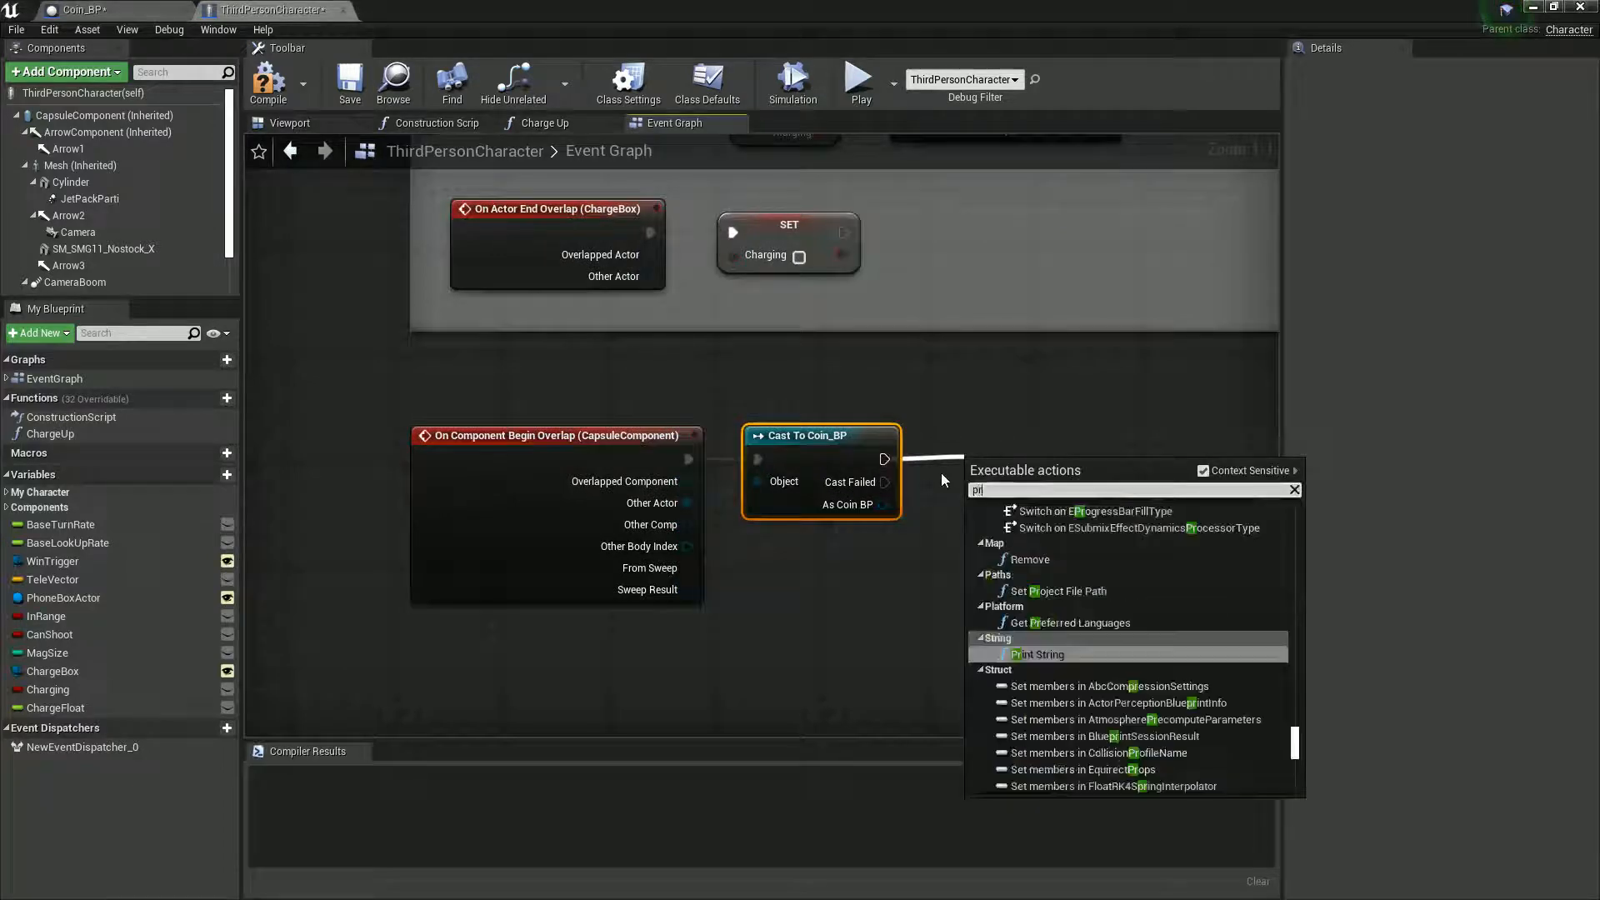
key("Return")
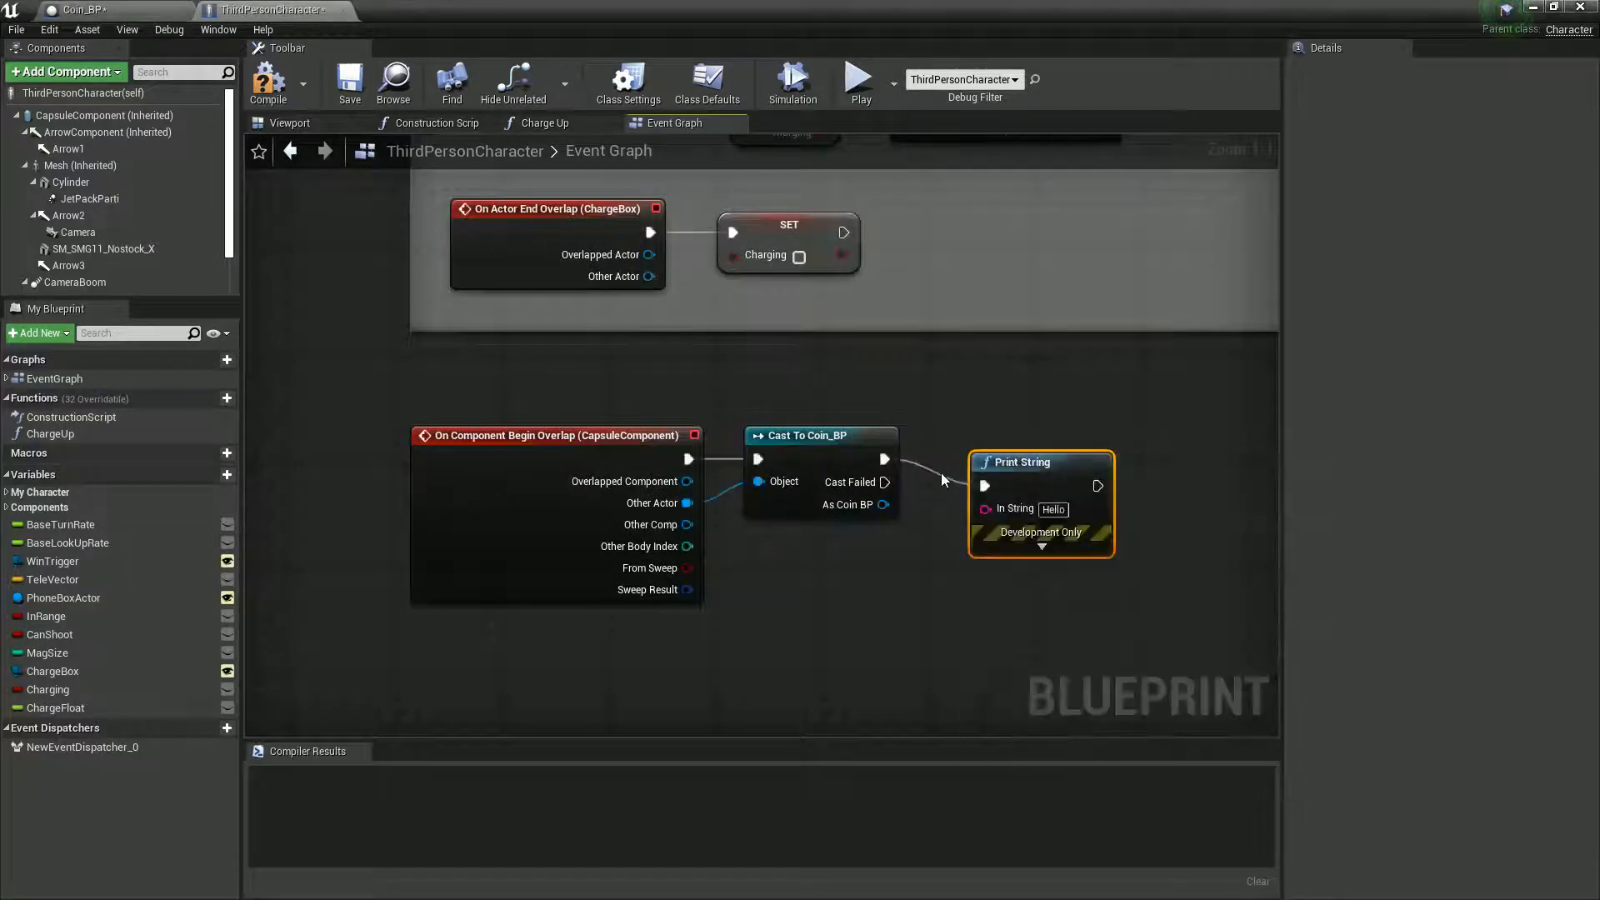
left_click(266, 77)
- Play the level and run the character through the coin to test the overlap event's printed message, then stop
left_click_drag(582, 5, 859, 670)
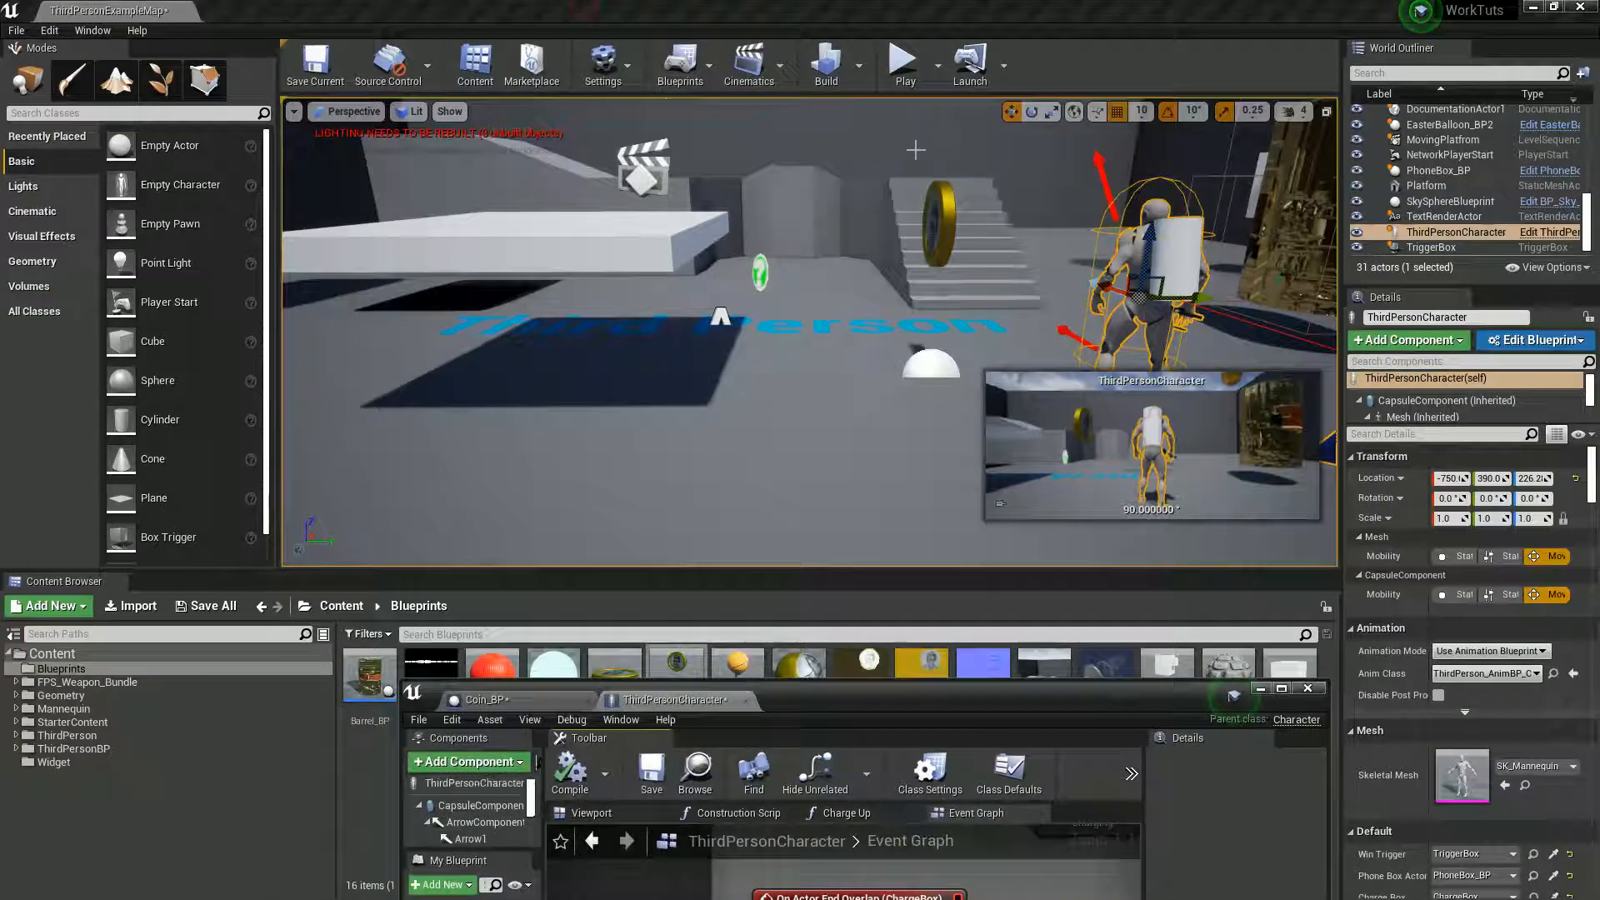
left_click(905, 63)
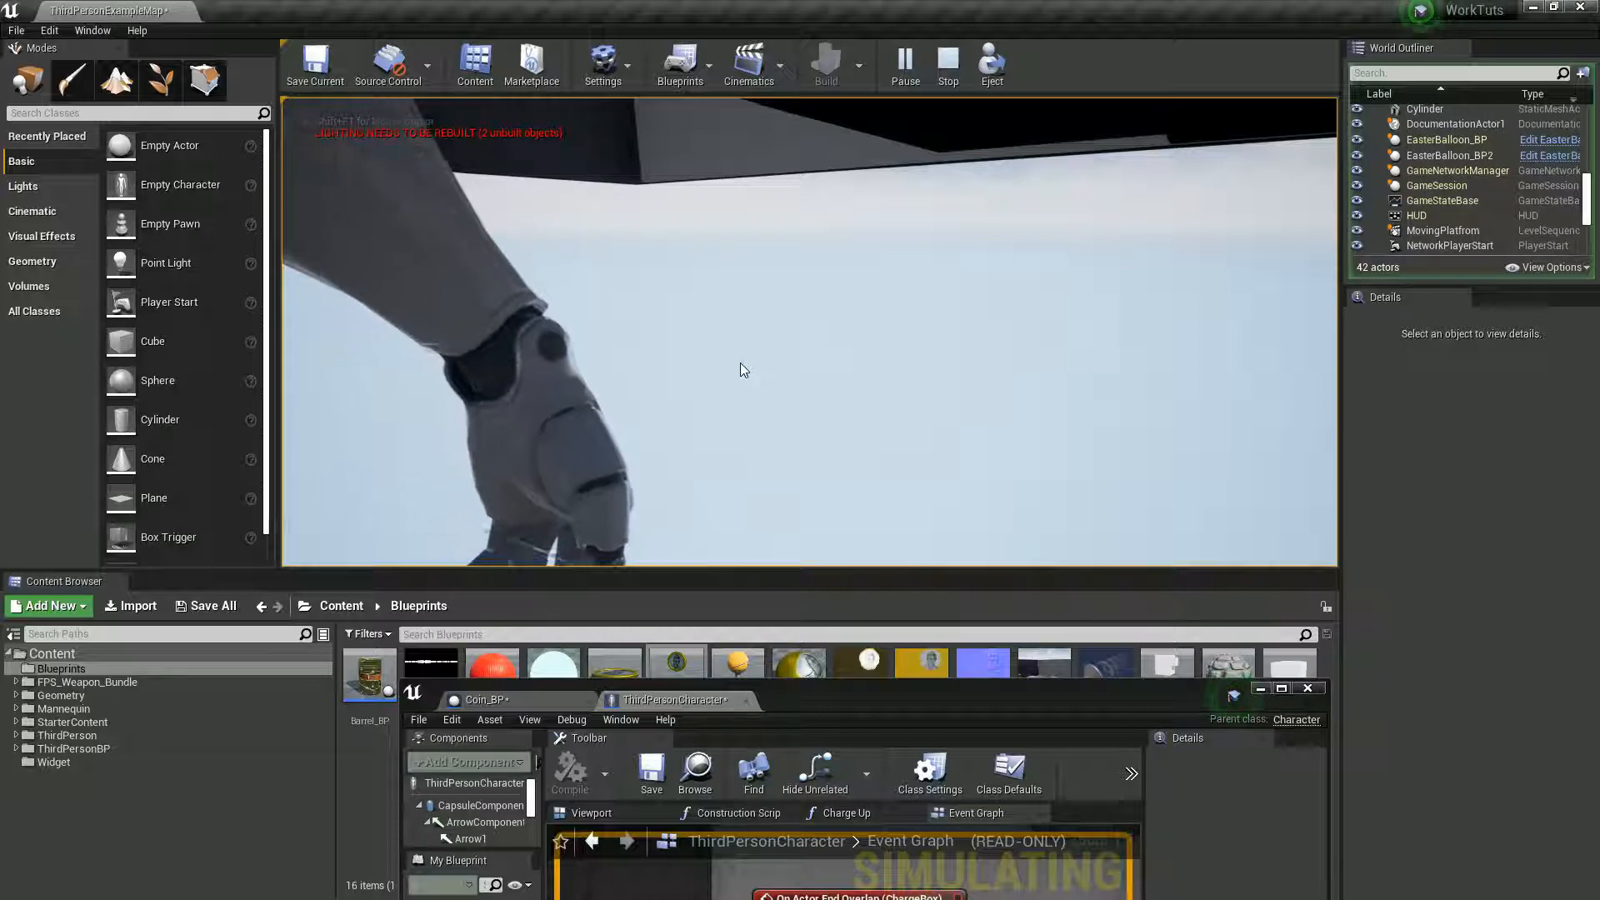
key("Escape")
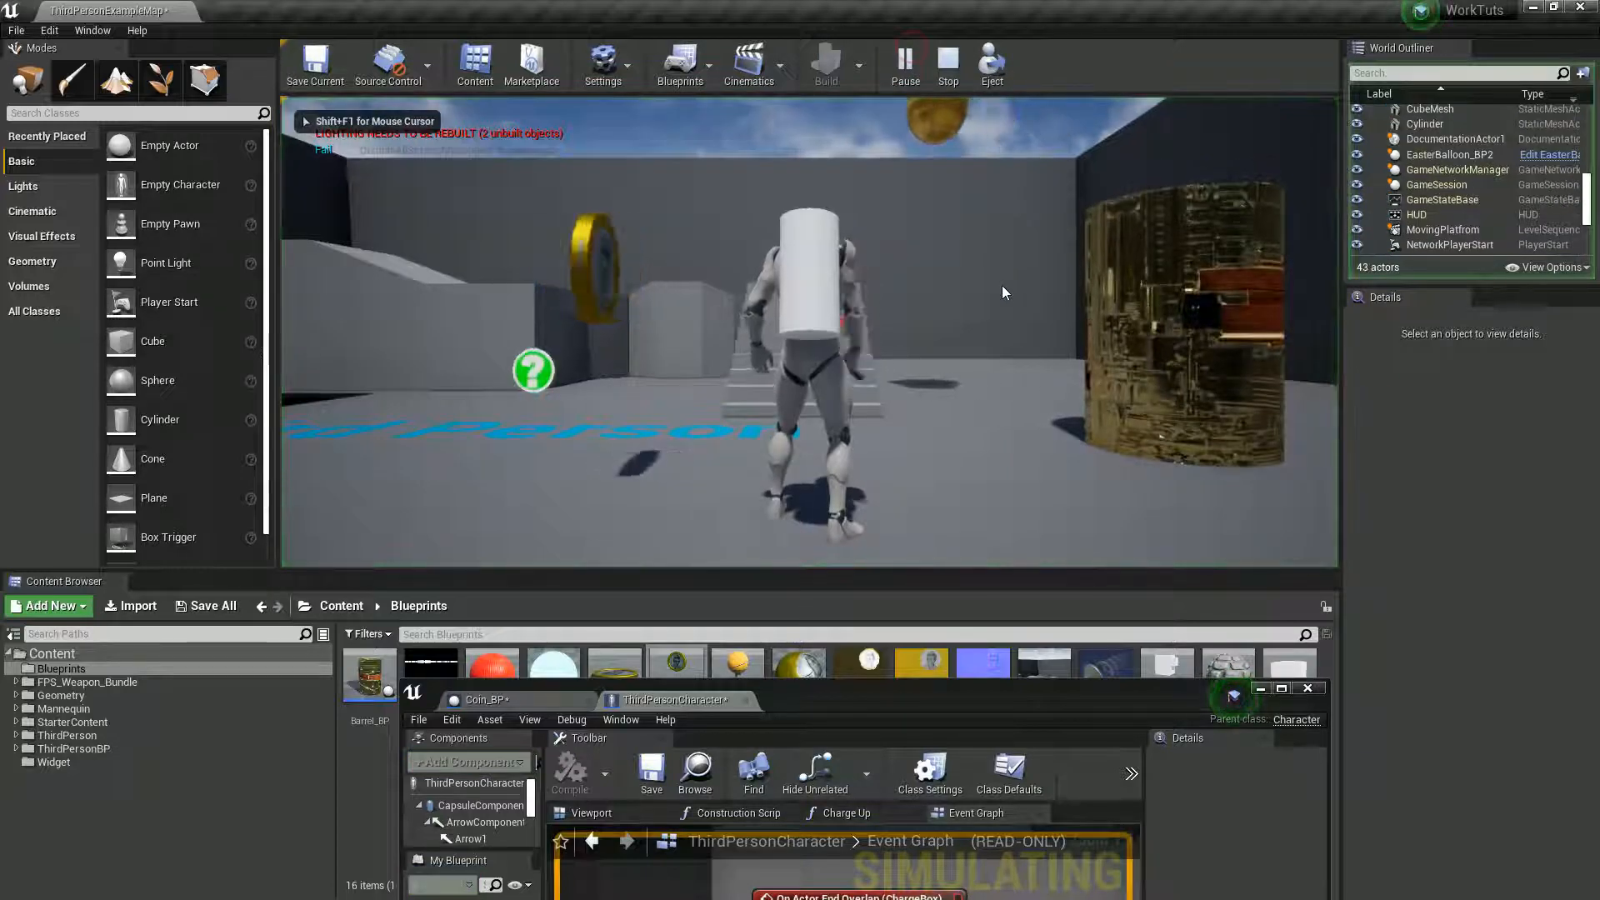
key("w")
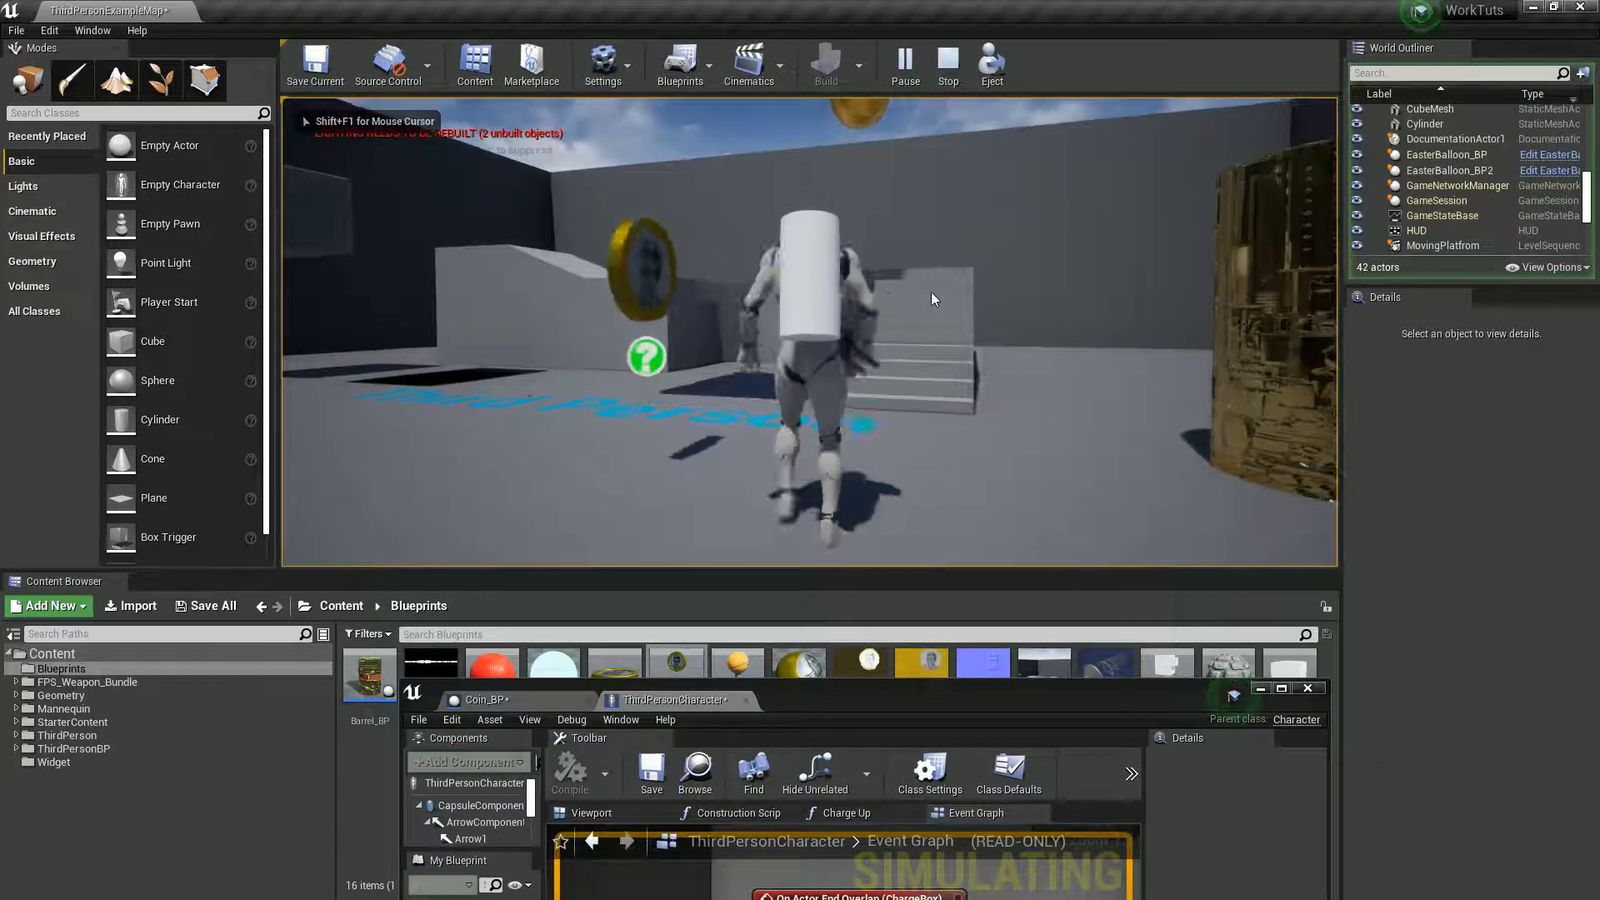
key("a")
key("w")
key("s")
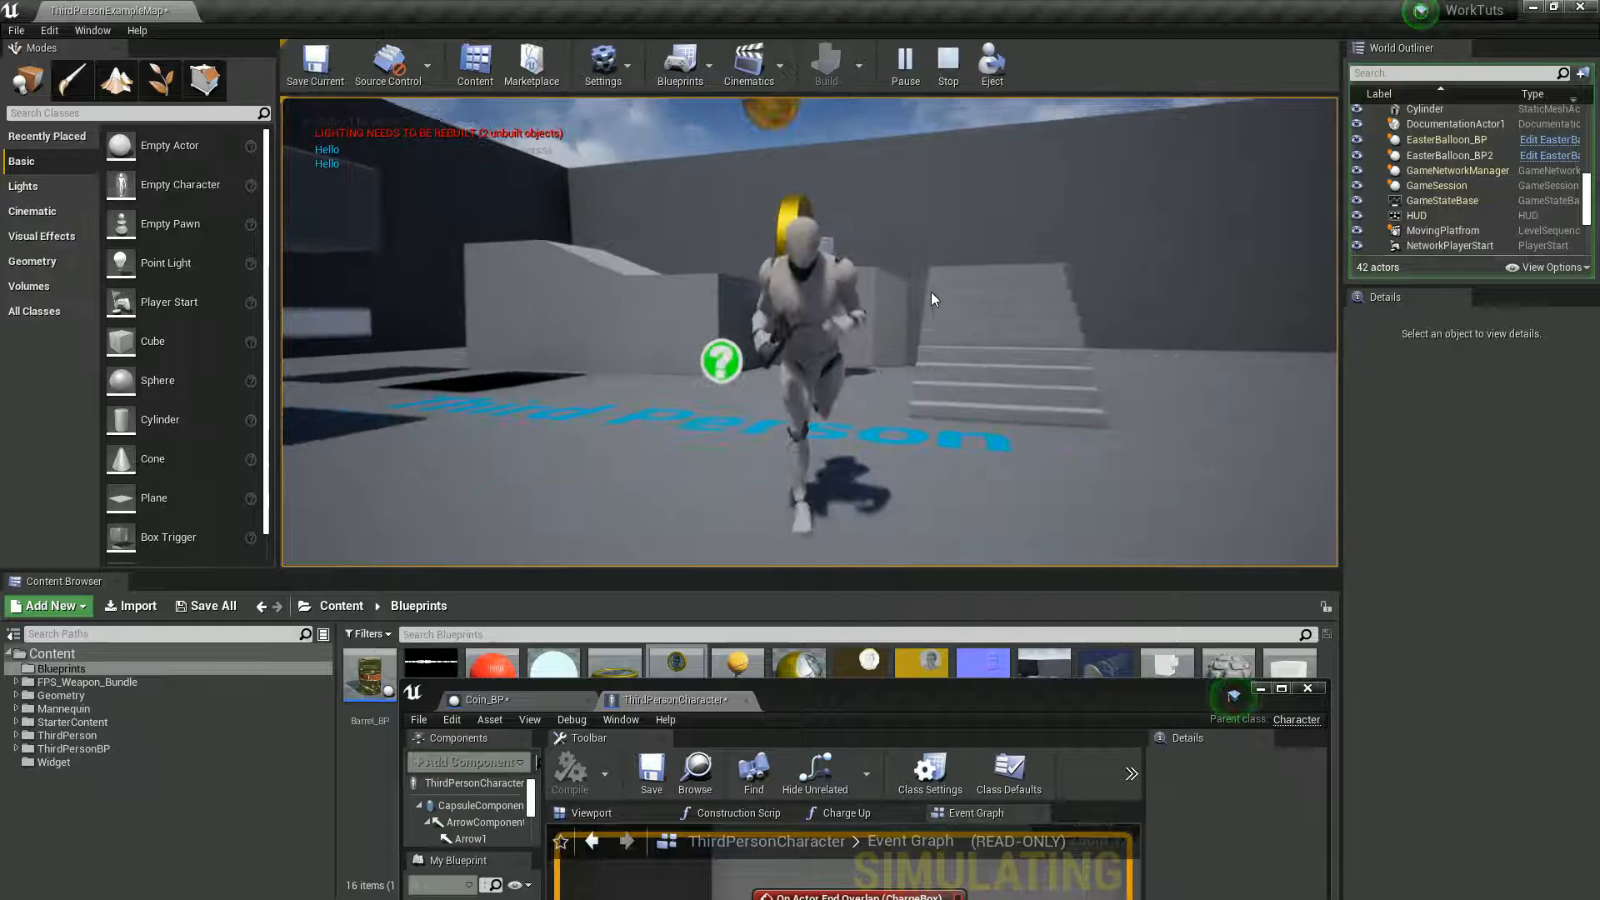
key("d")
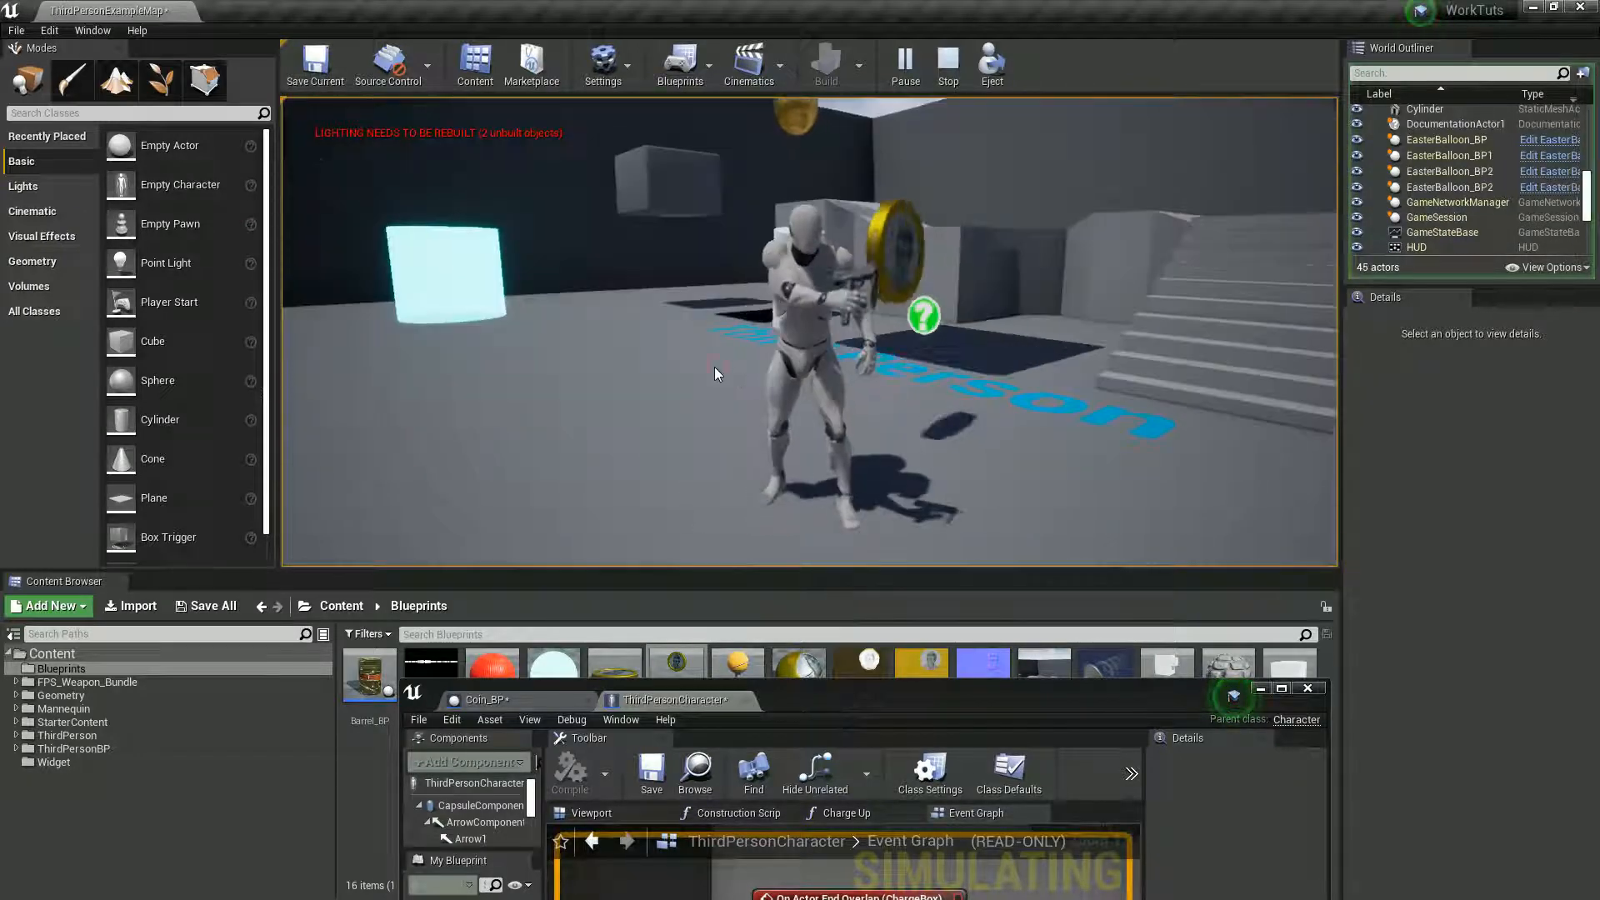
key("Escape")
- Play the level again and run the character around the coin to recheck the overlap message, then stop
left_click(901, 69)
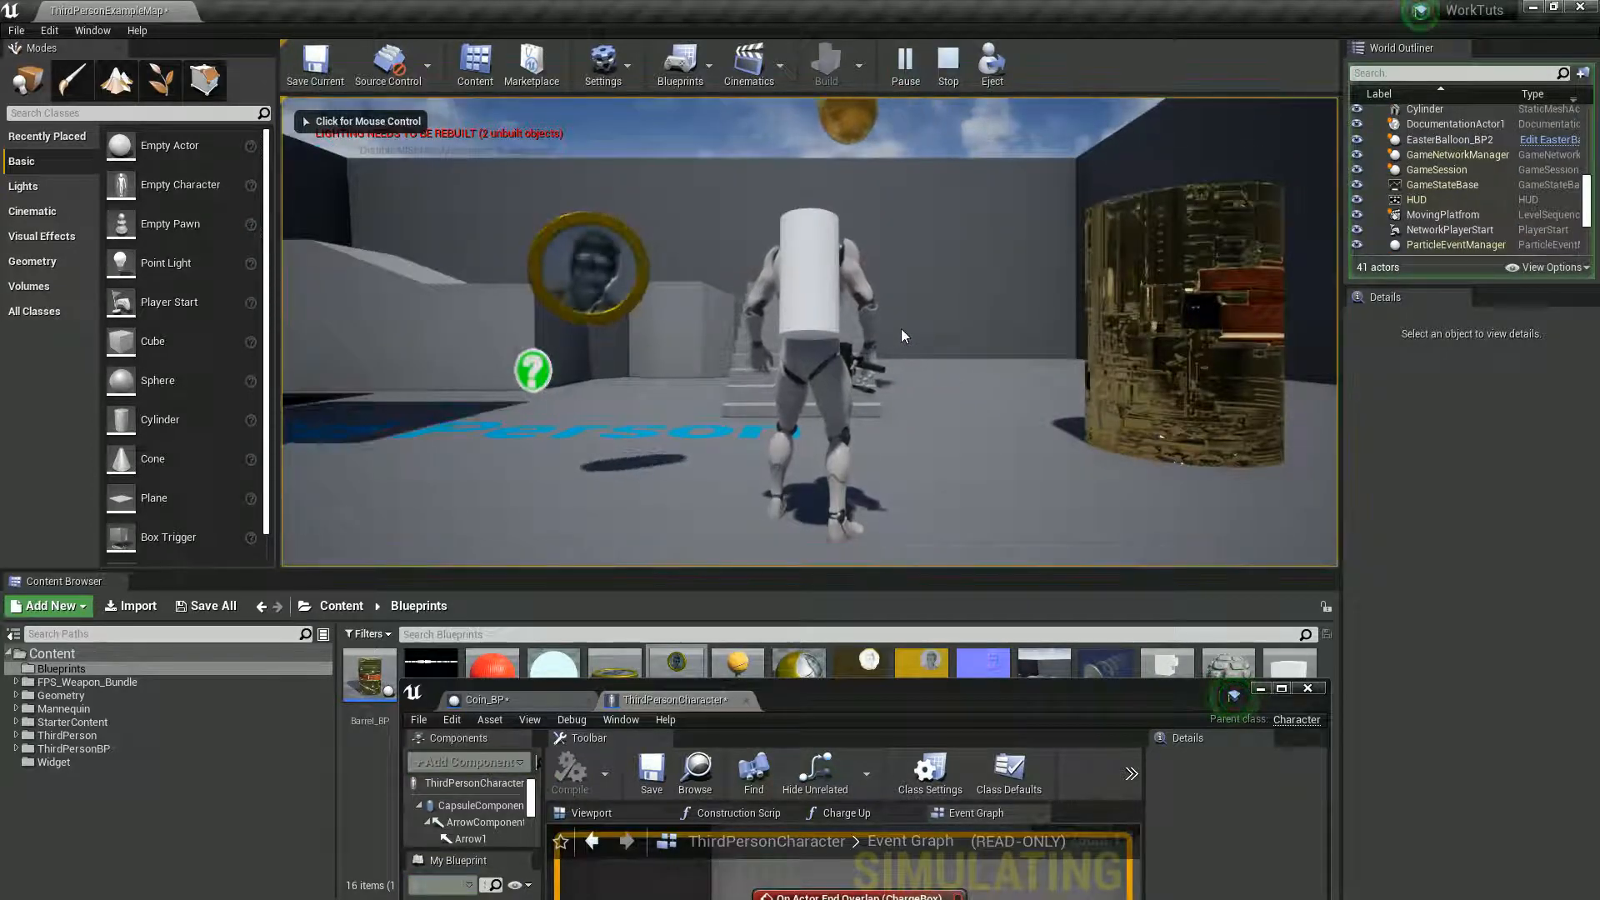
left_click(827, 328)
key("w")
key("d")
key("s")
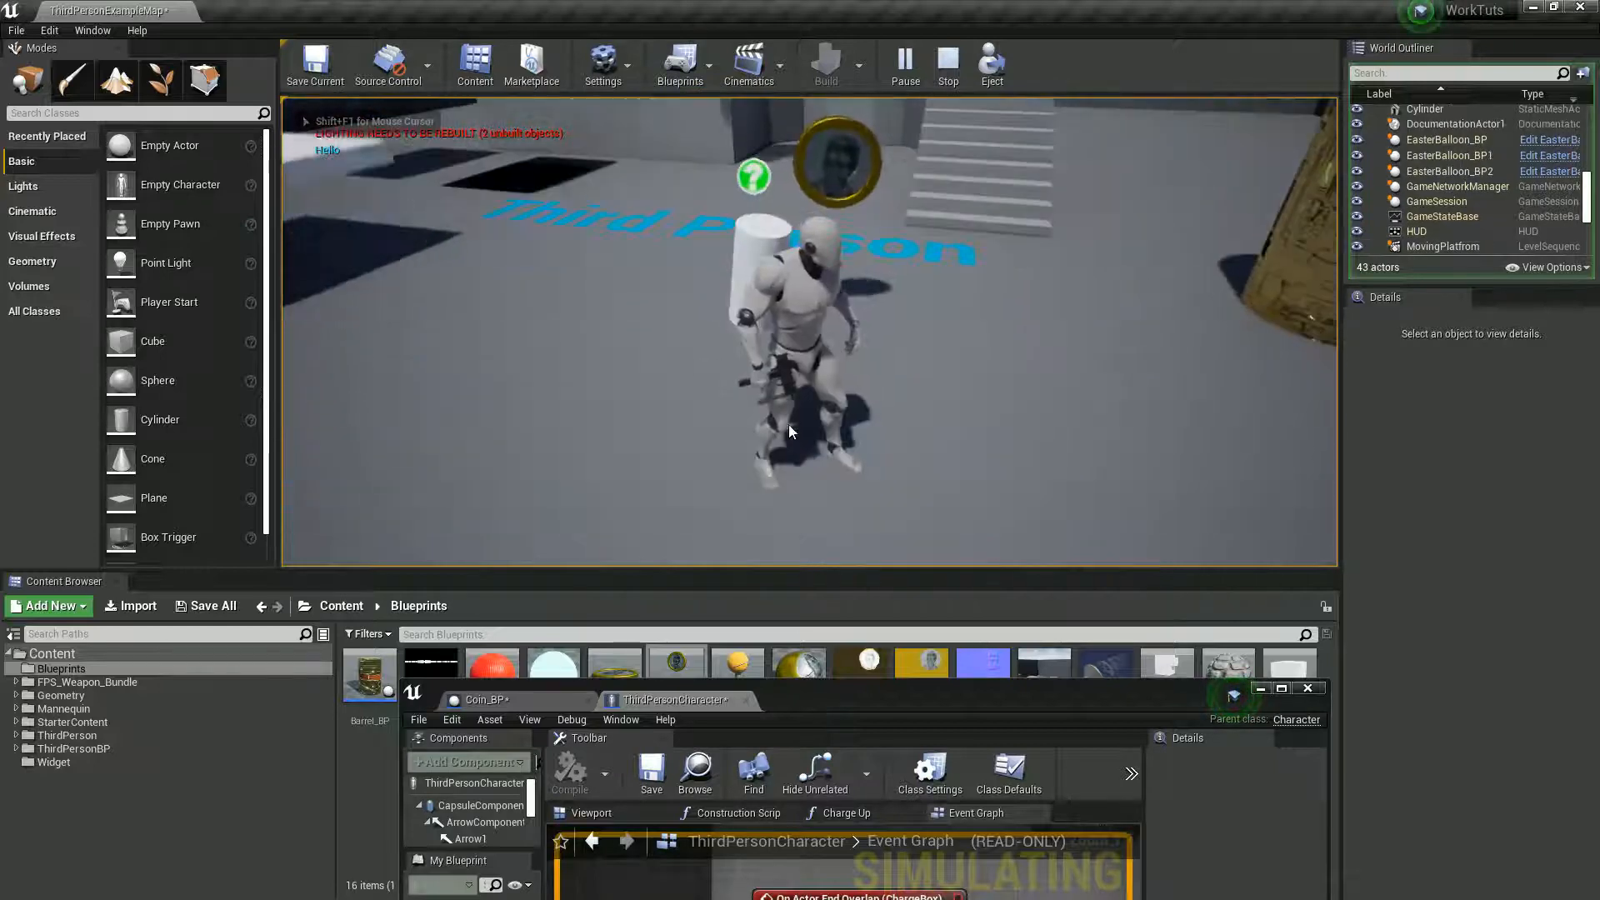
key("Escape")
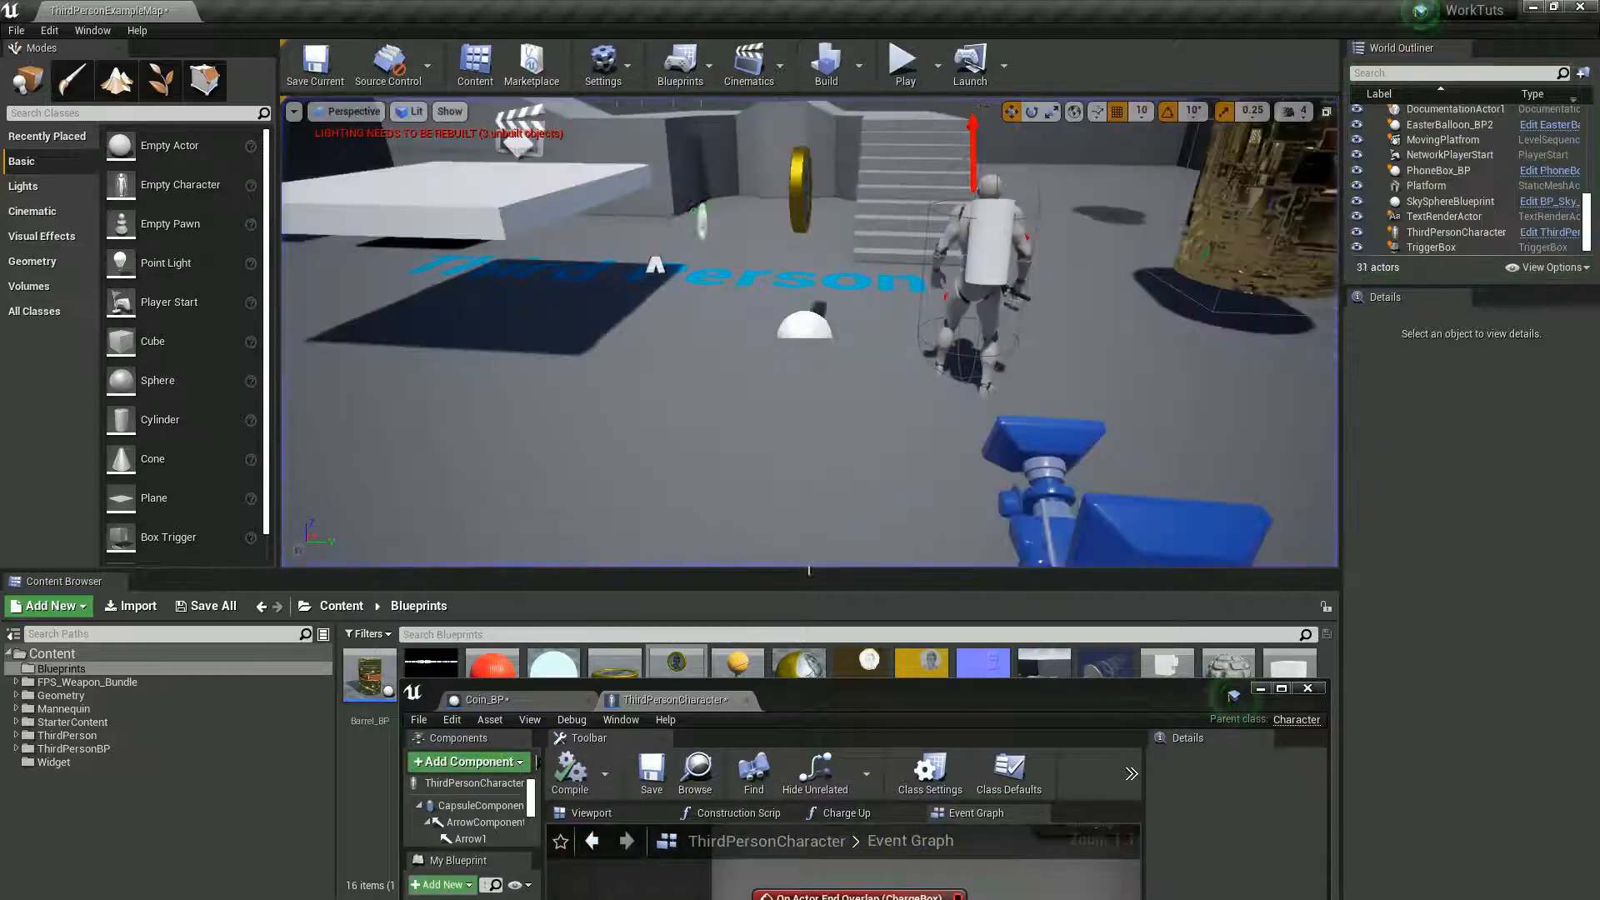
- Return to the full-size ThirdPersonCharacter event graph and delete the Print String node after the coin cast
double_click(952, 698)
left_click_drag(1014, 476, 1002, 446)
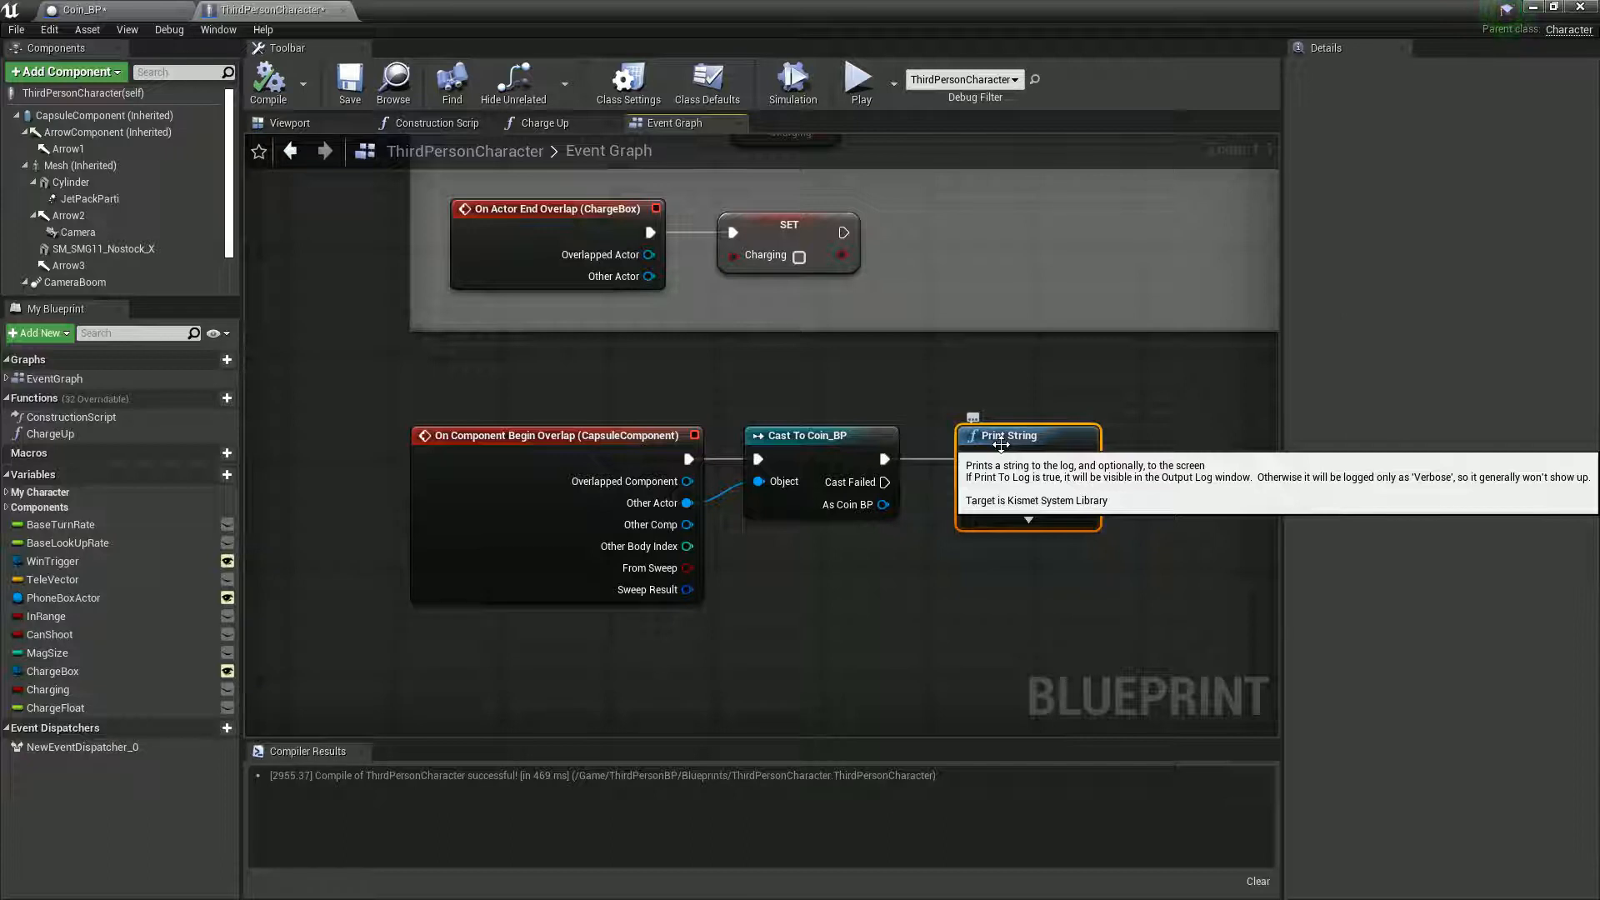
right_click_drag(971, 576, 817, 605)
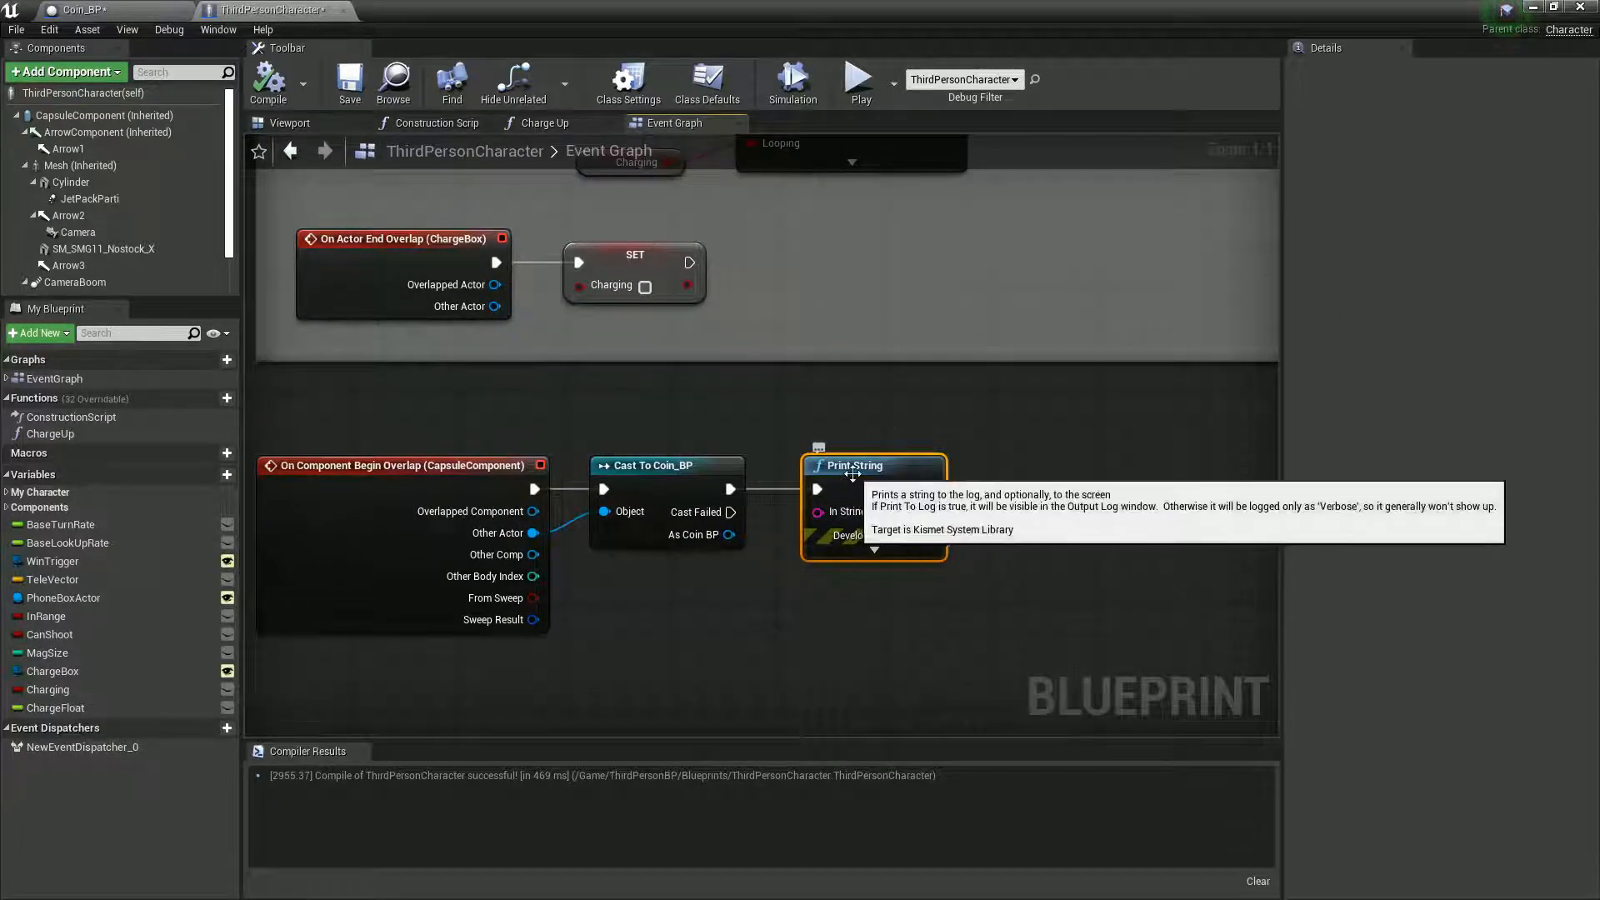
key("Delete")
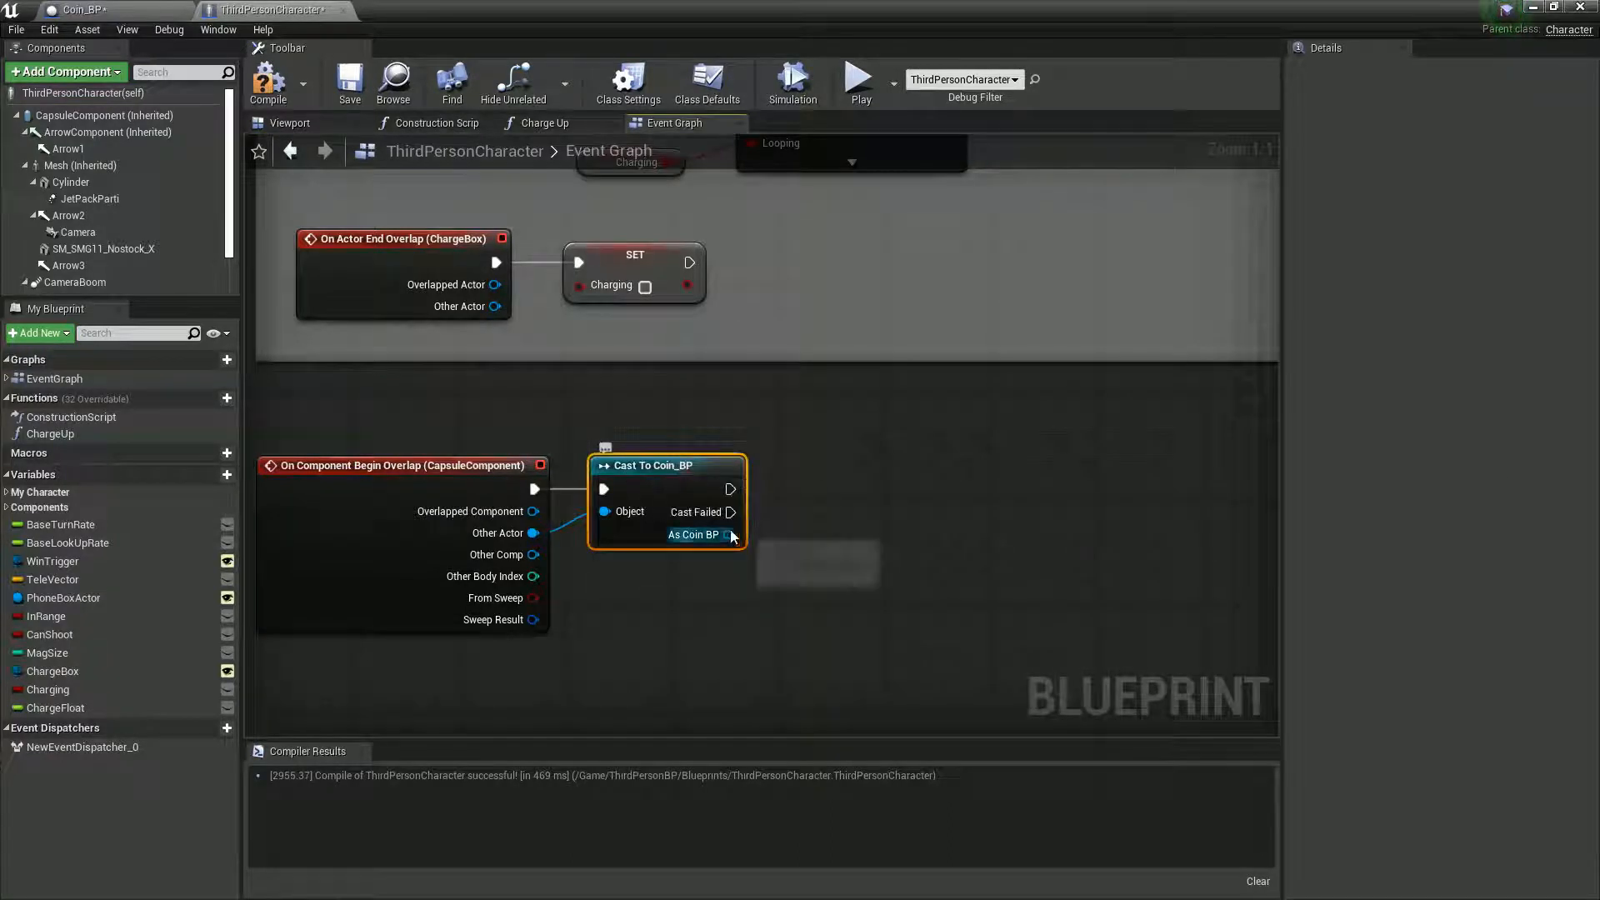
- Add a DestroyActor node targeting As Coin BP after the cast, and place it far enough away to leave room for more nodes
left_click_drag(729, 534, 945, 528)
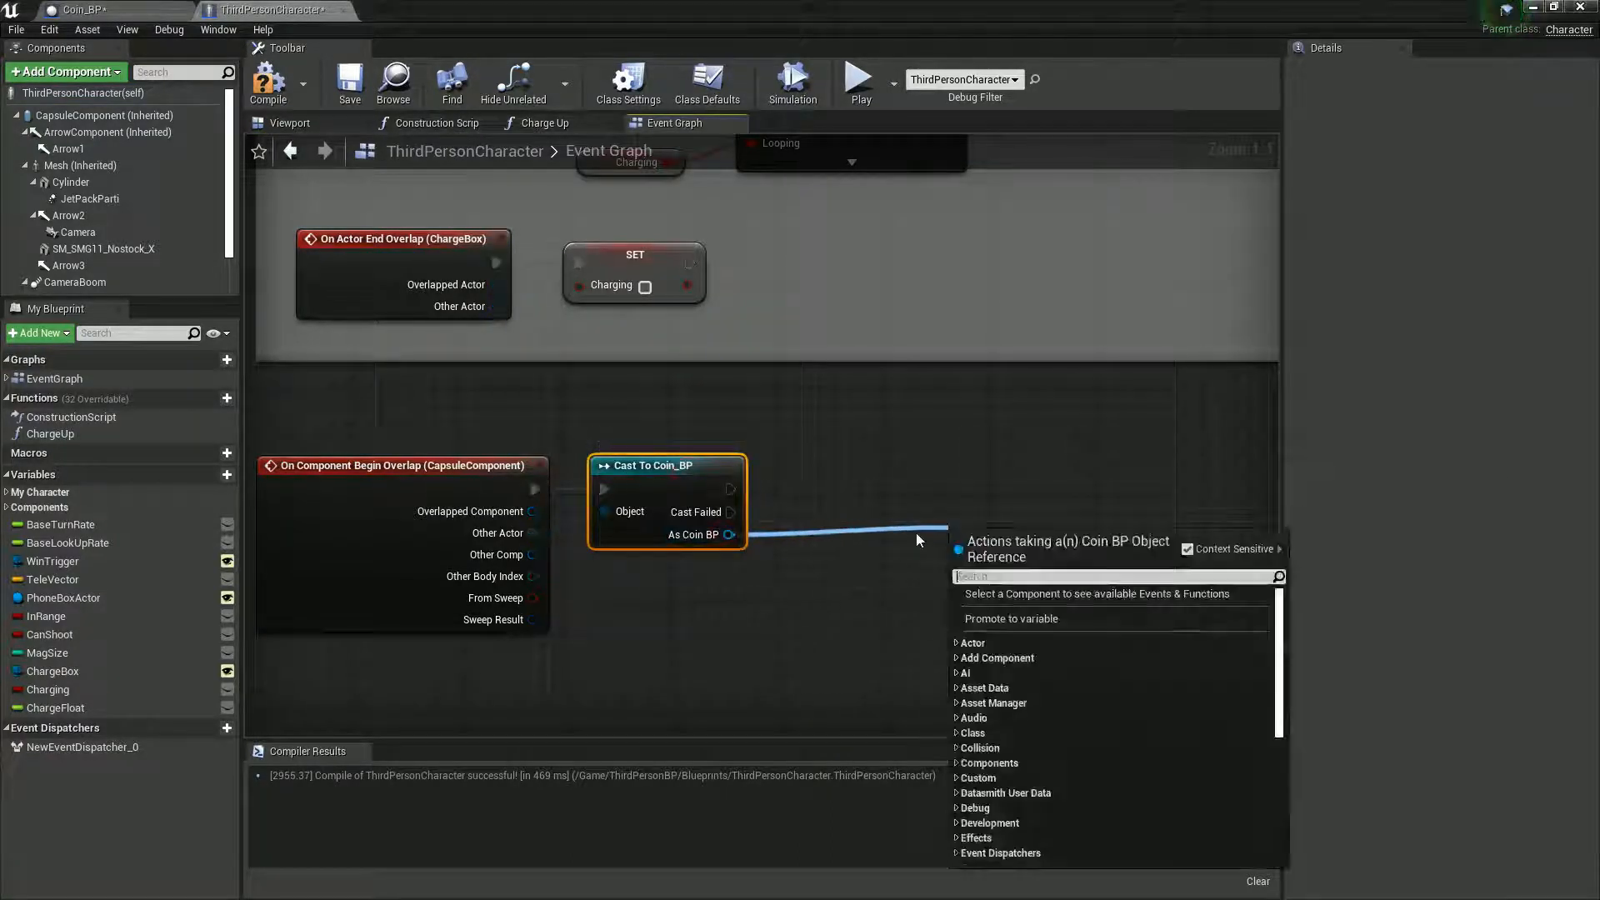
type("de")
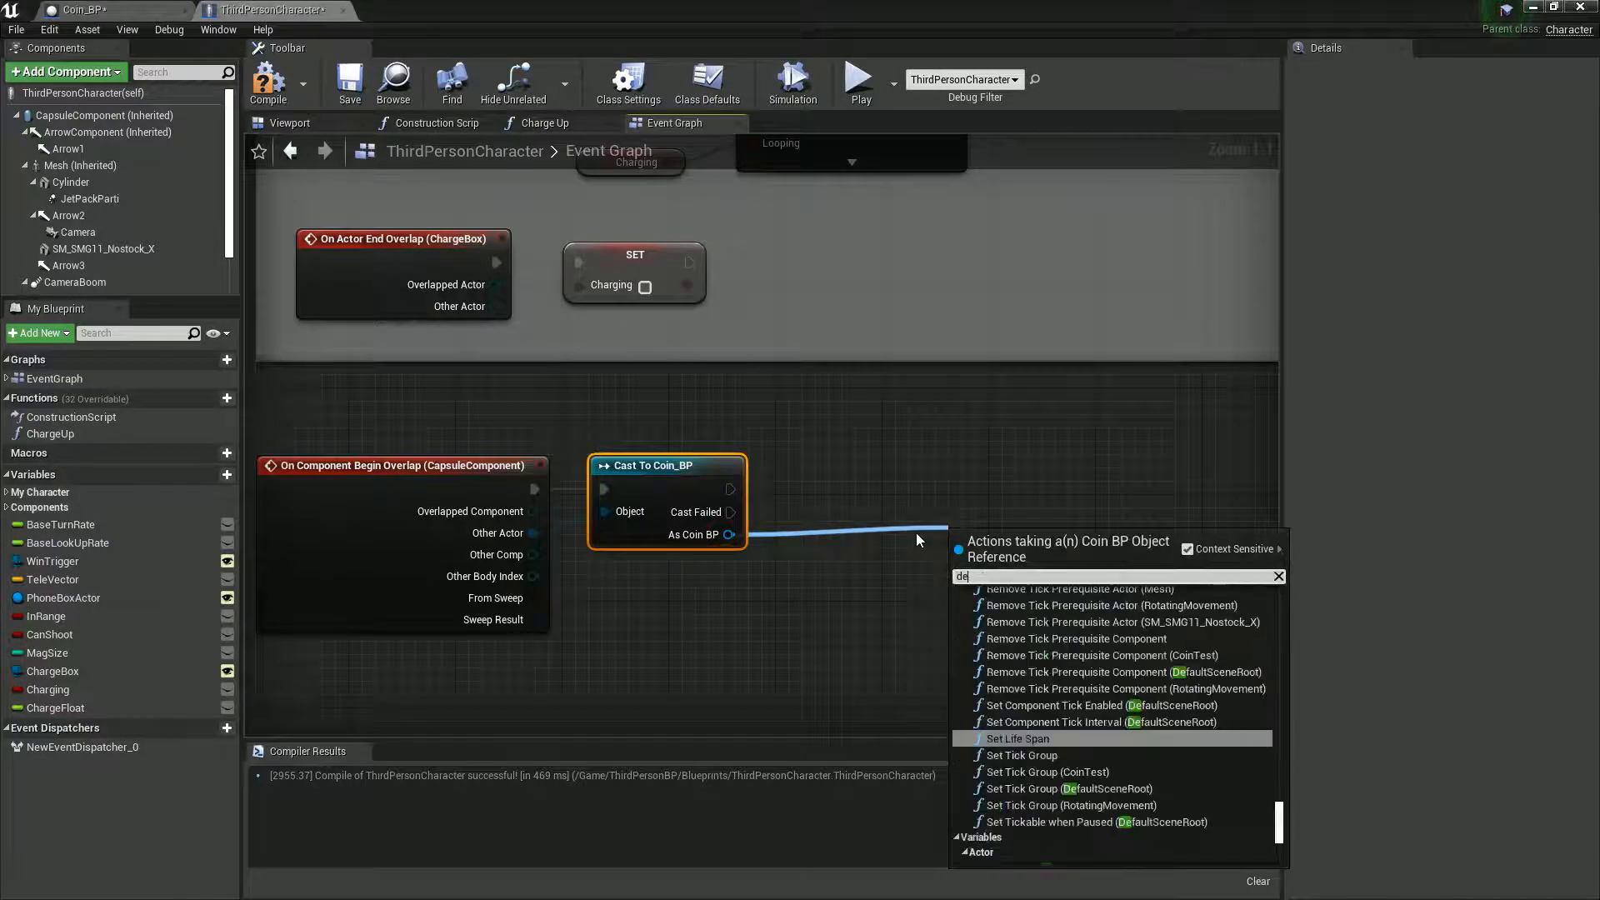
type("stro")
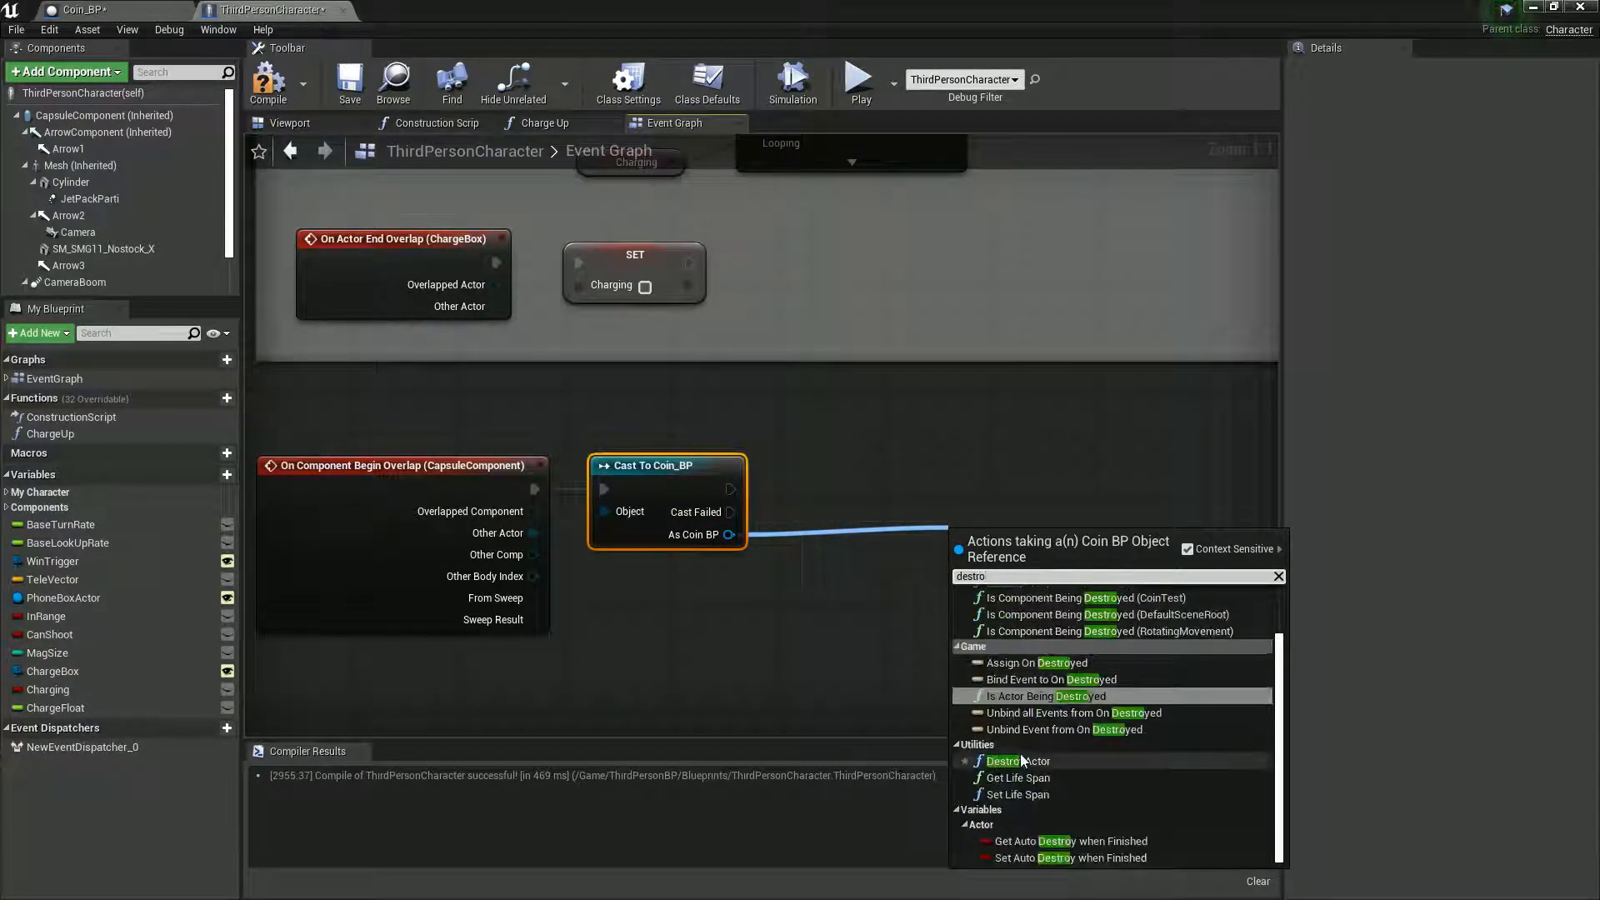
left_click(1021, 760)
left_click_drag(1018, 546, 1021, 448)
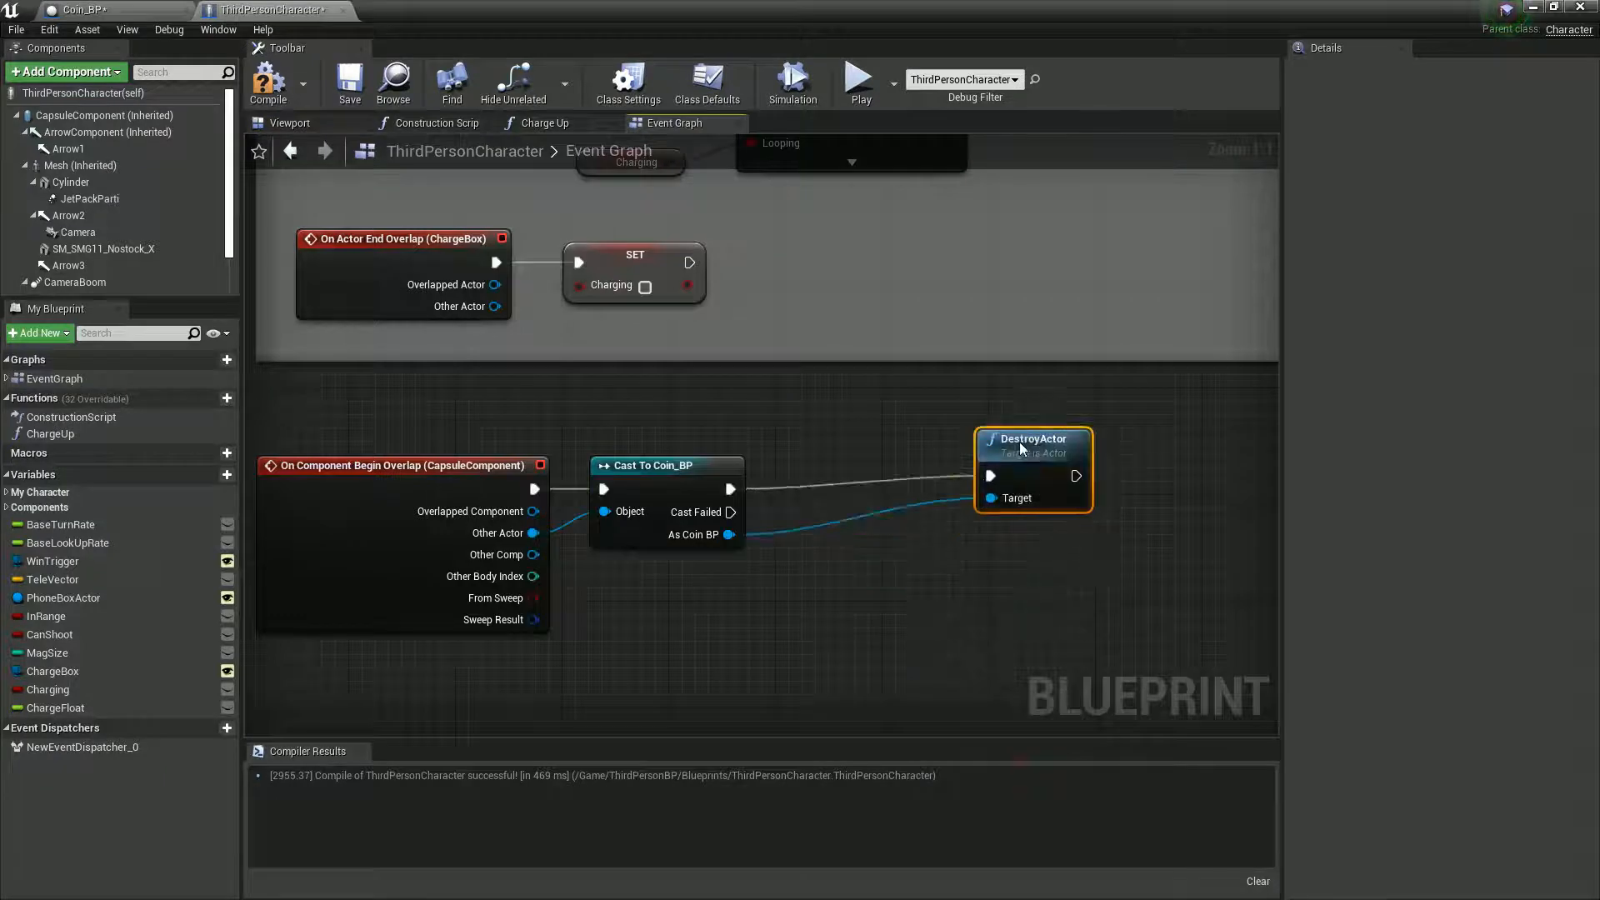
left_click_drag(1030, 456, 991, 469)
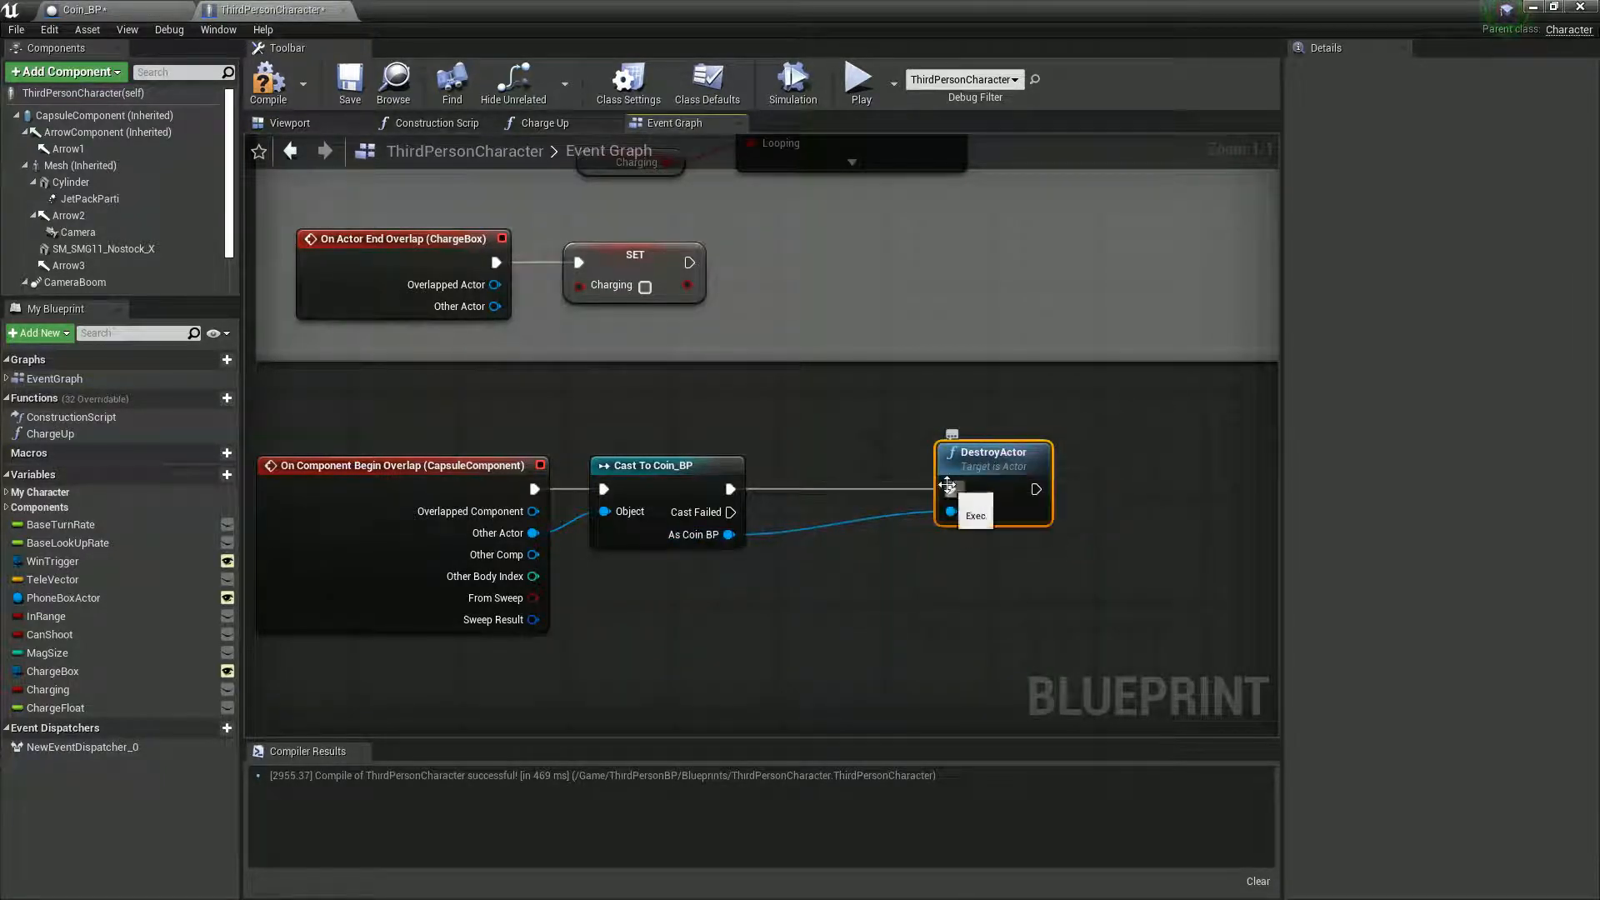
right_click_drag(934, 559, 871, 542)
scroll(871, 542, "down", 1)
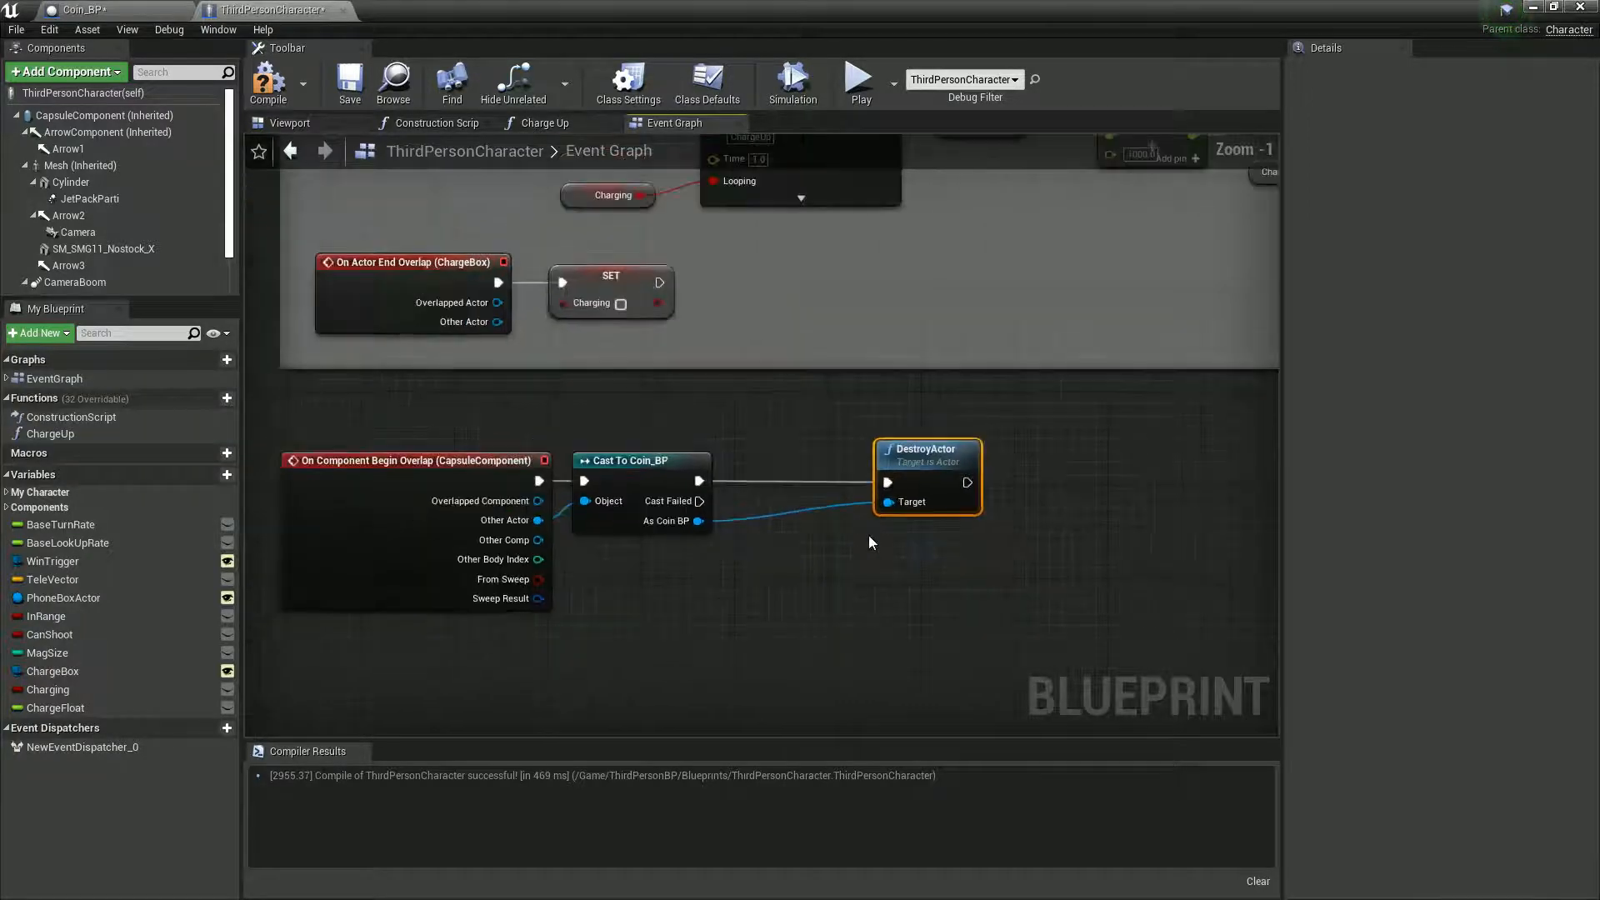
left_click_drag(912, 469, 1213, 482)
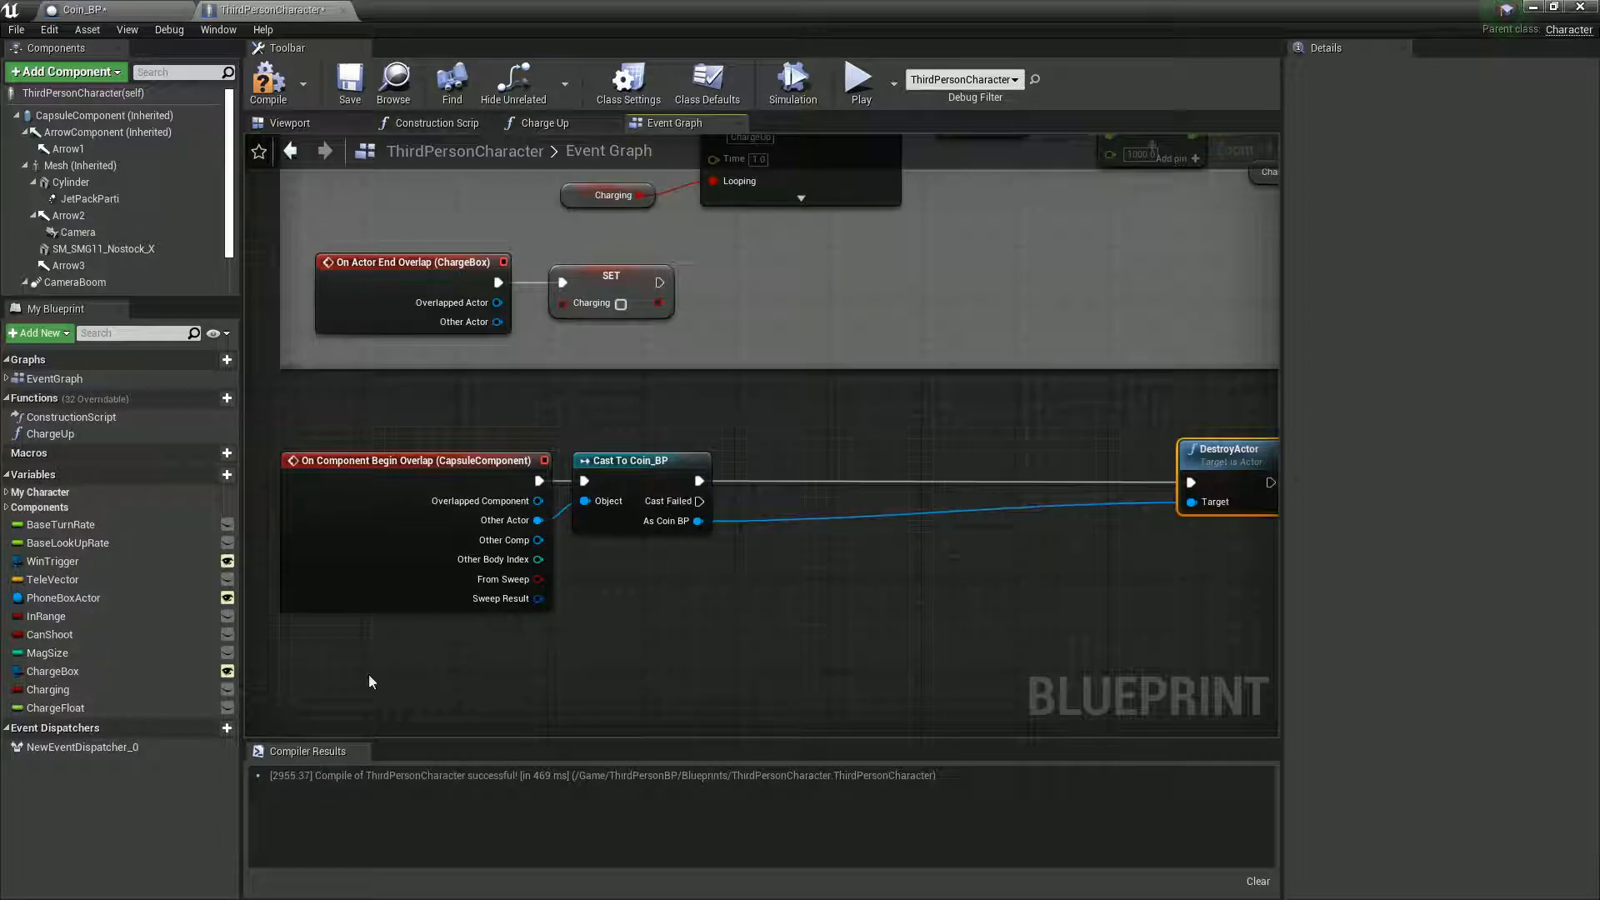
- Create an Integer variable named Coins in ThirdPersonCharacter and compile the Blueprint
left_click(207, 474)
left_click(1456, 133)
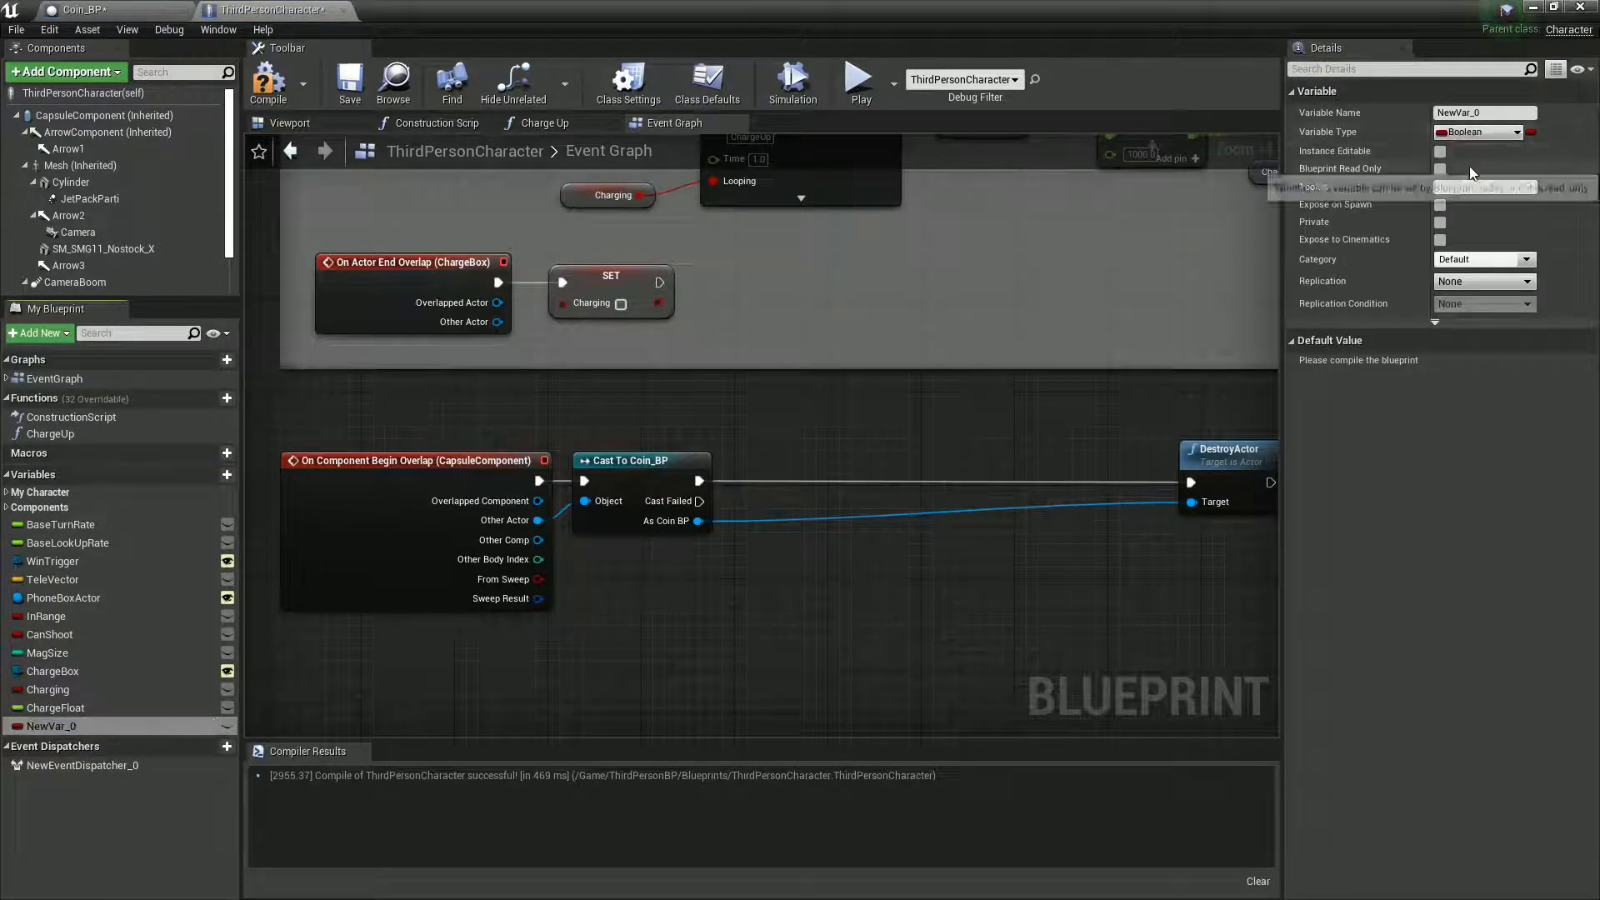
left_click(1353, 207)
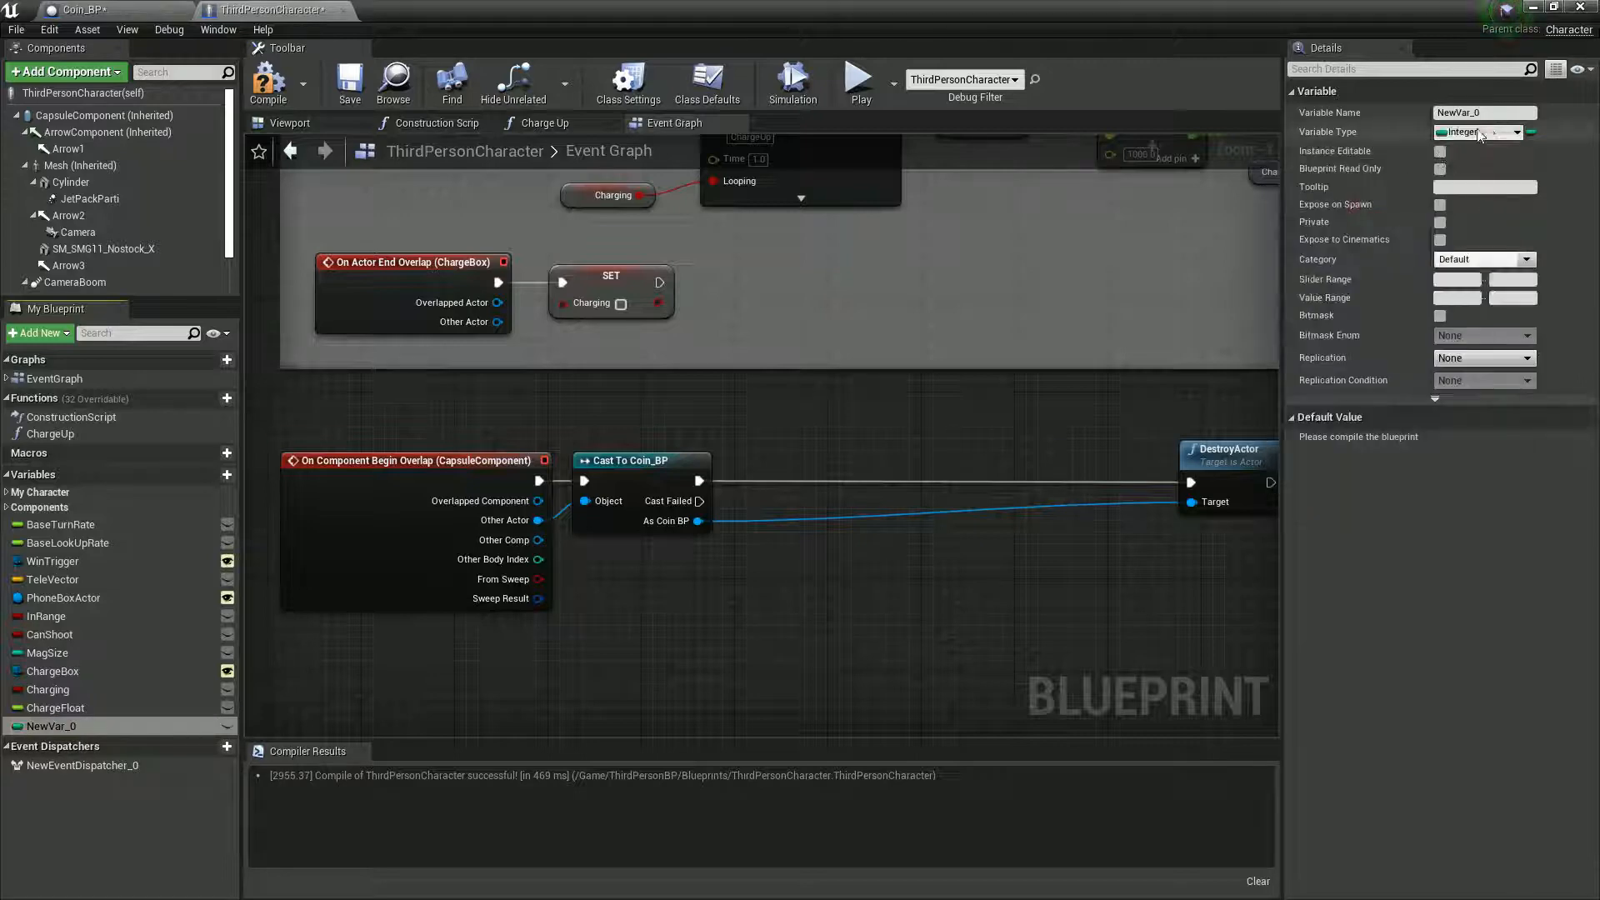
type("Coin")
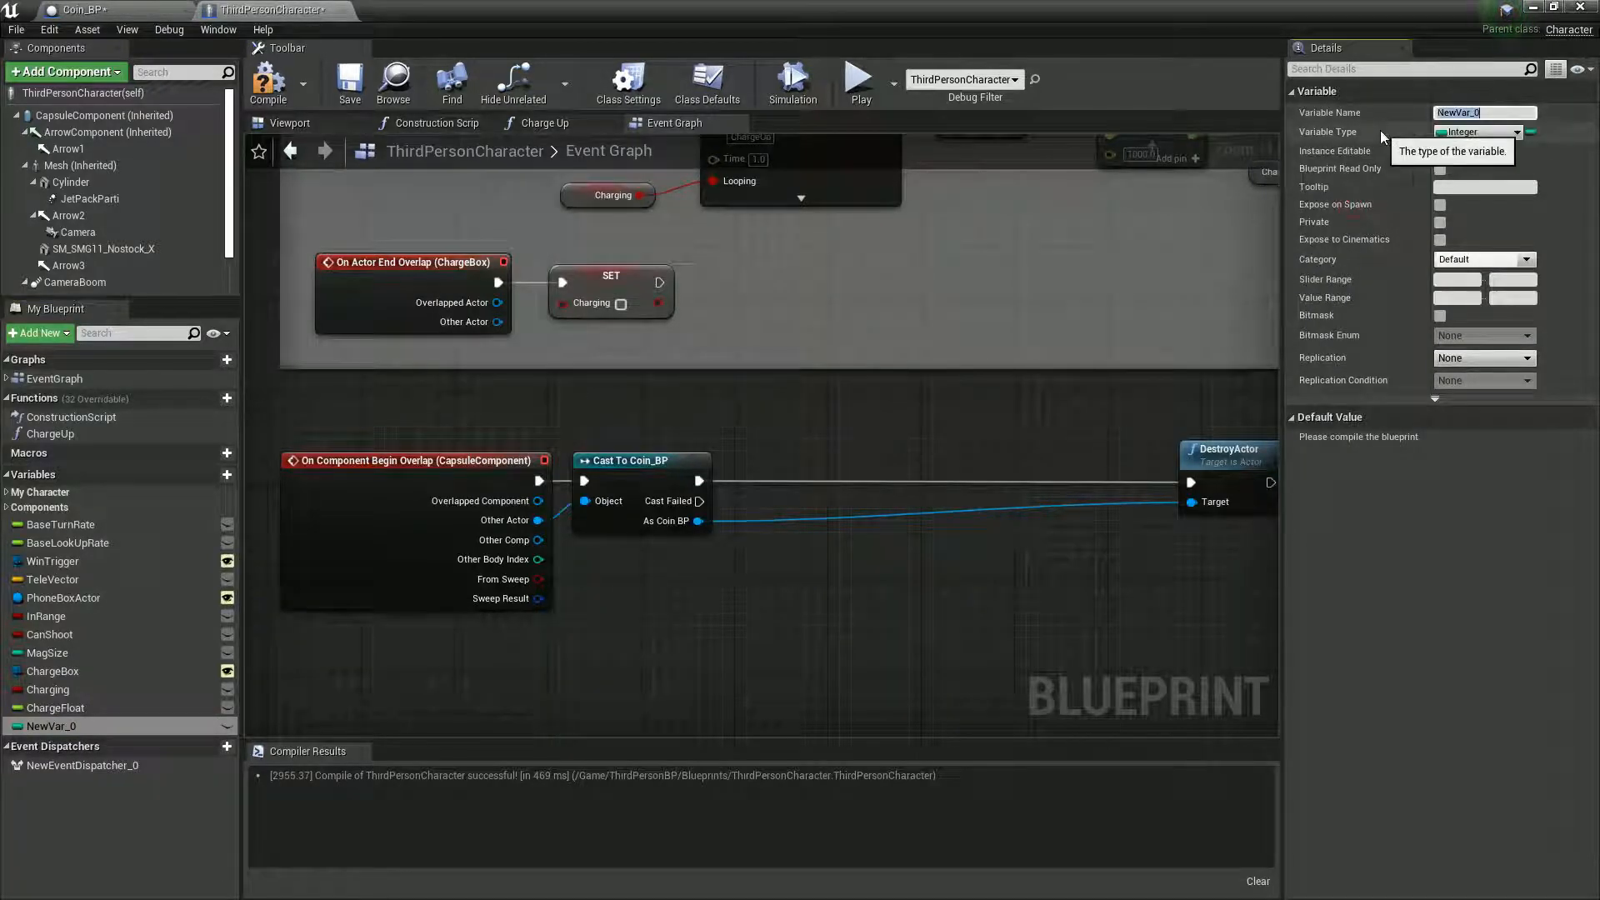
type("s")
key("Return")
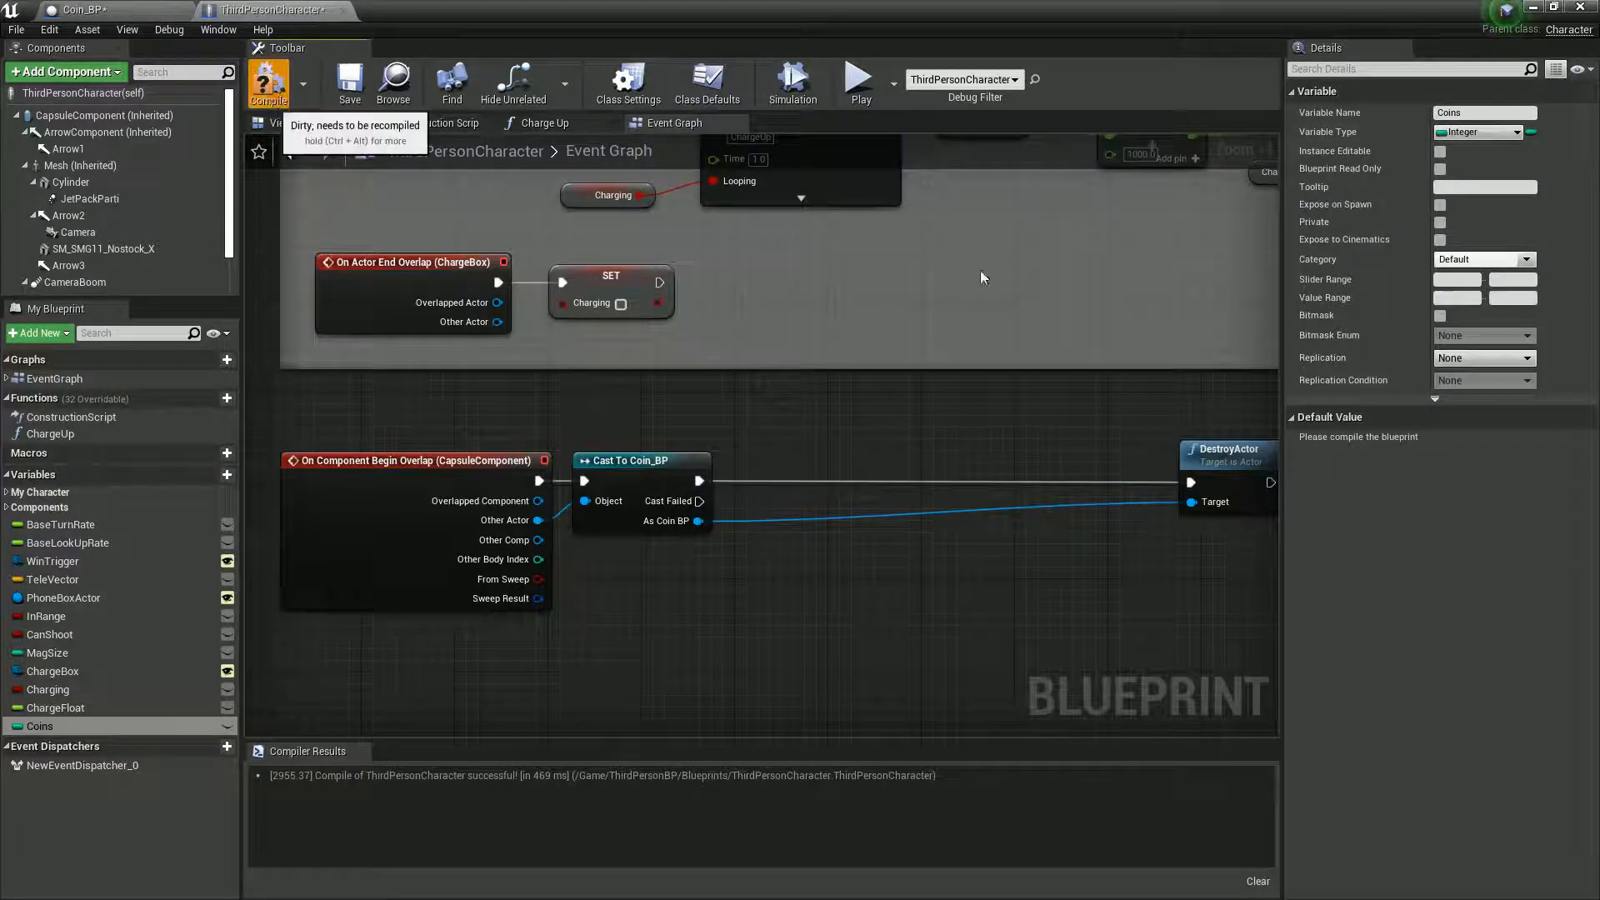
left_click(270, 87)
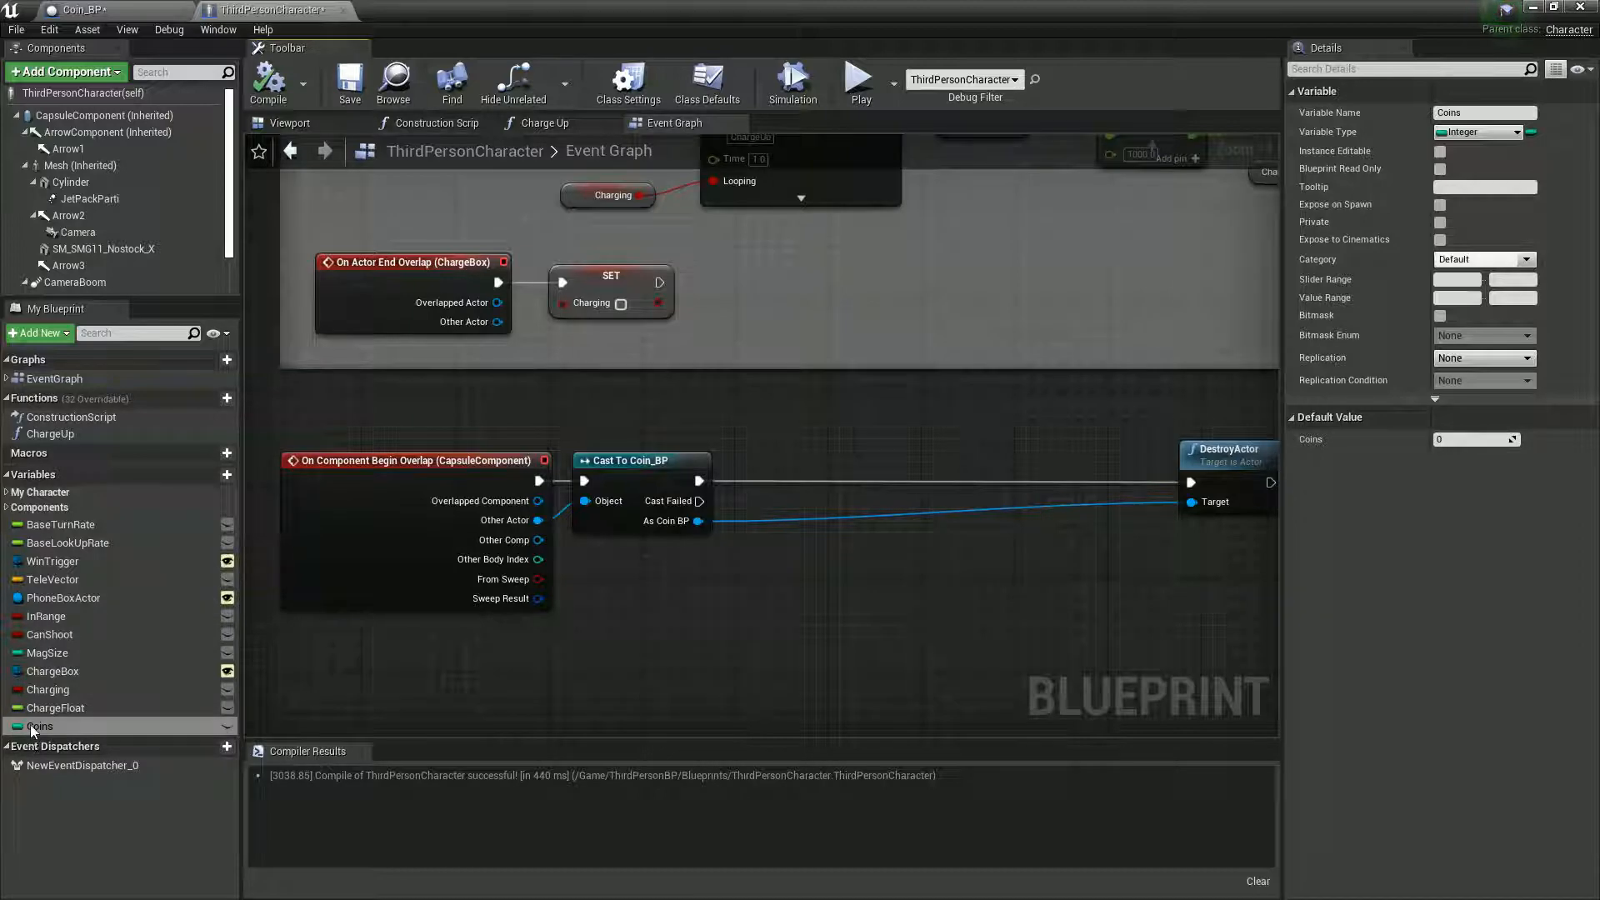
- Place a Get Coins node and a Set Coins node between Cast To Coin_BP and DestroyActor
left_click_drag(33, 730, 228, 730)
left_click_drag(725, 543, 747, 552)
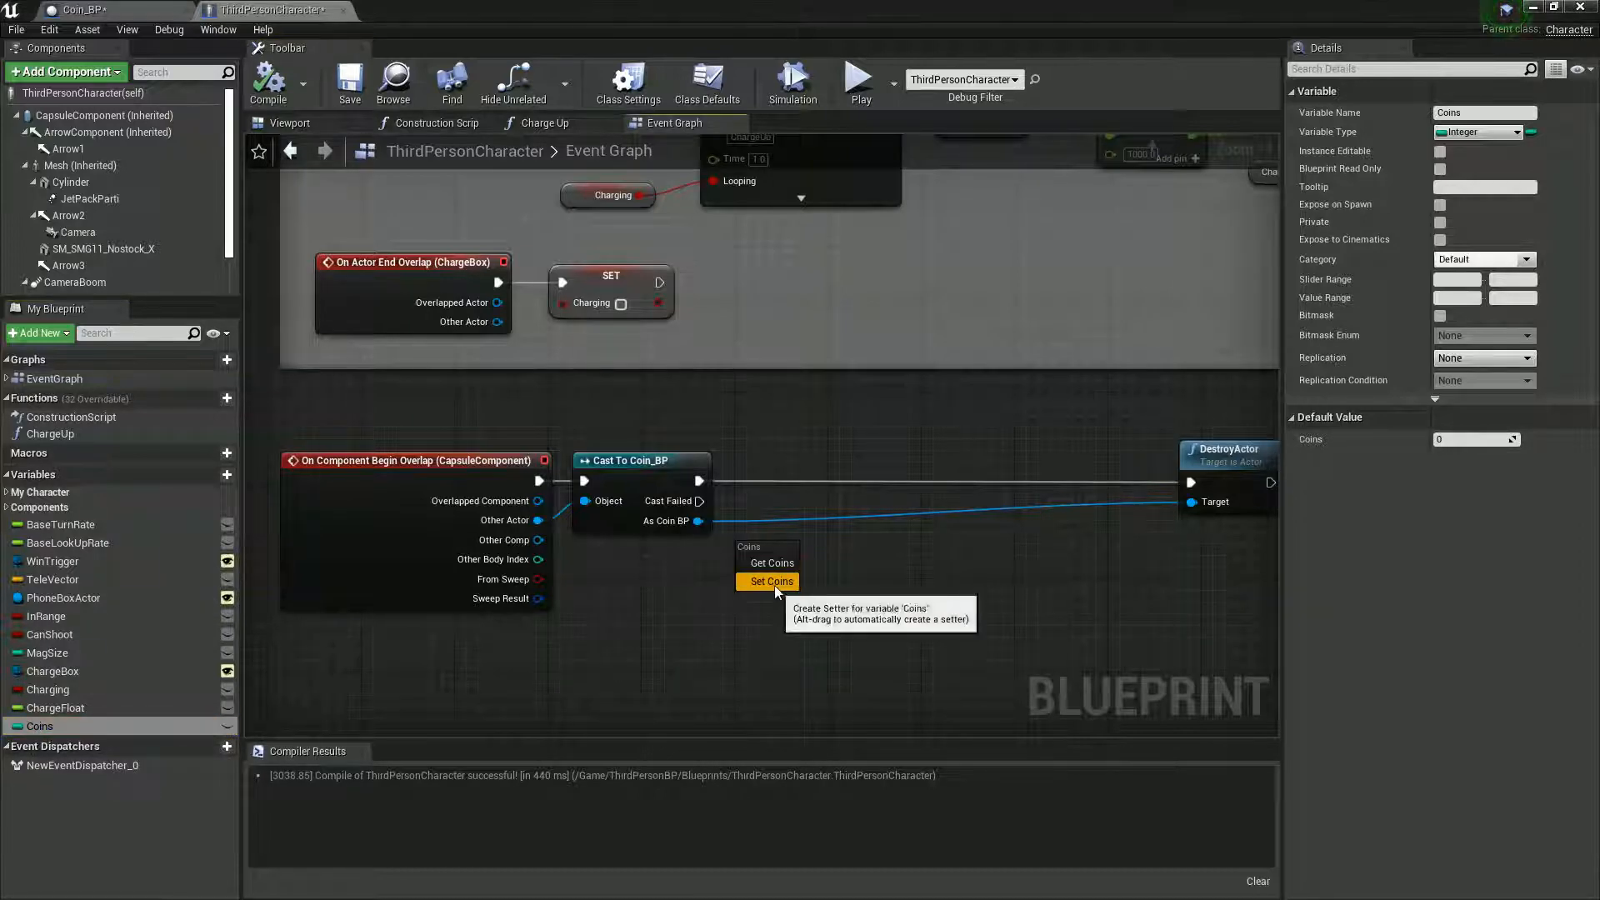
left_click(765, 565)
left_click_drag(815, 557, 836, 565)
left_click(571, 658)
left_click_drag(43, 727, 865, 540)
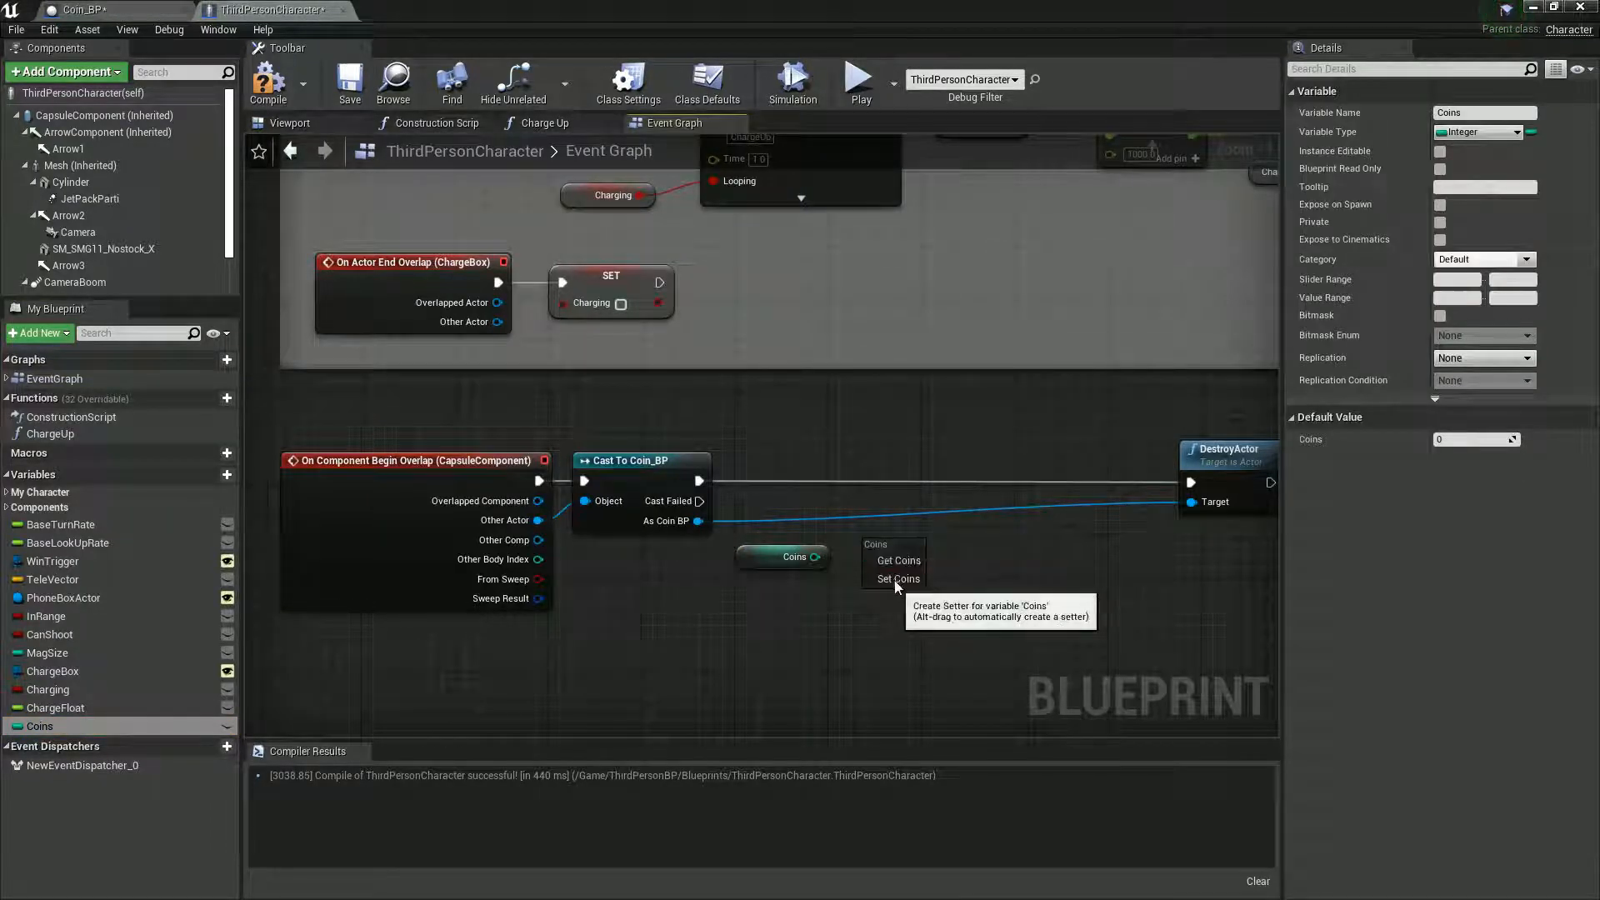
left_click(893, 579)
left_click_drag(903, 541, 921, 478)
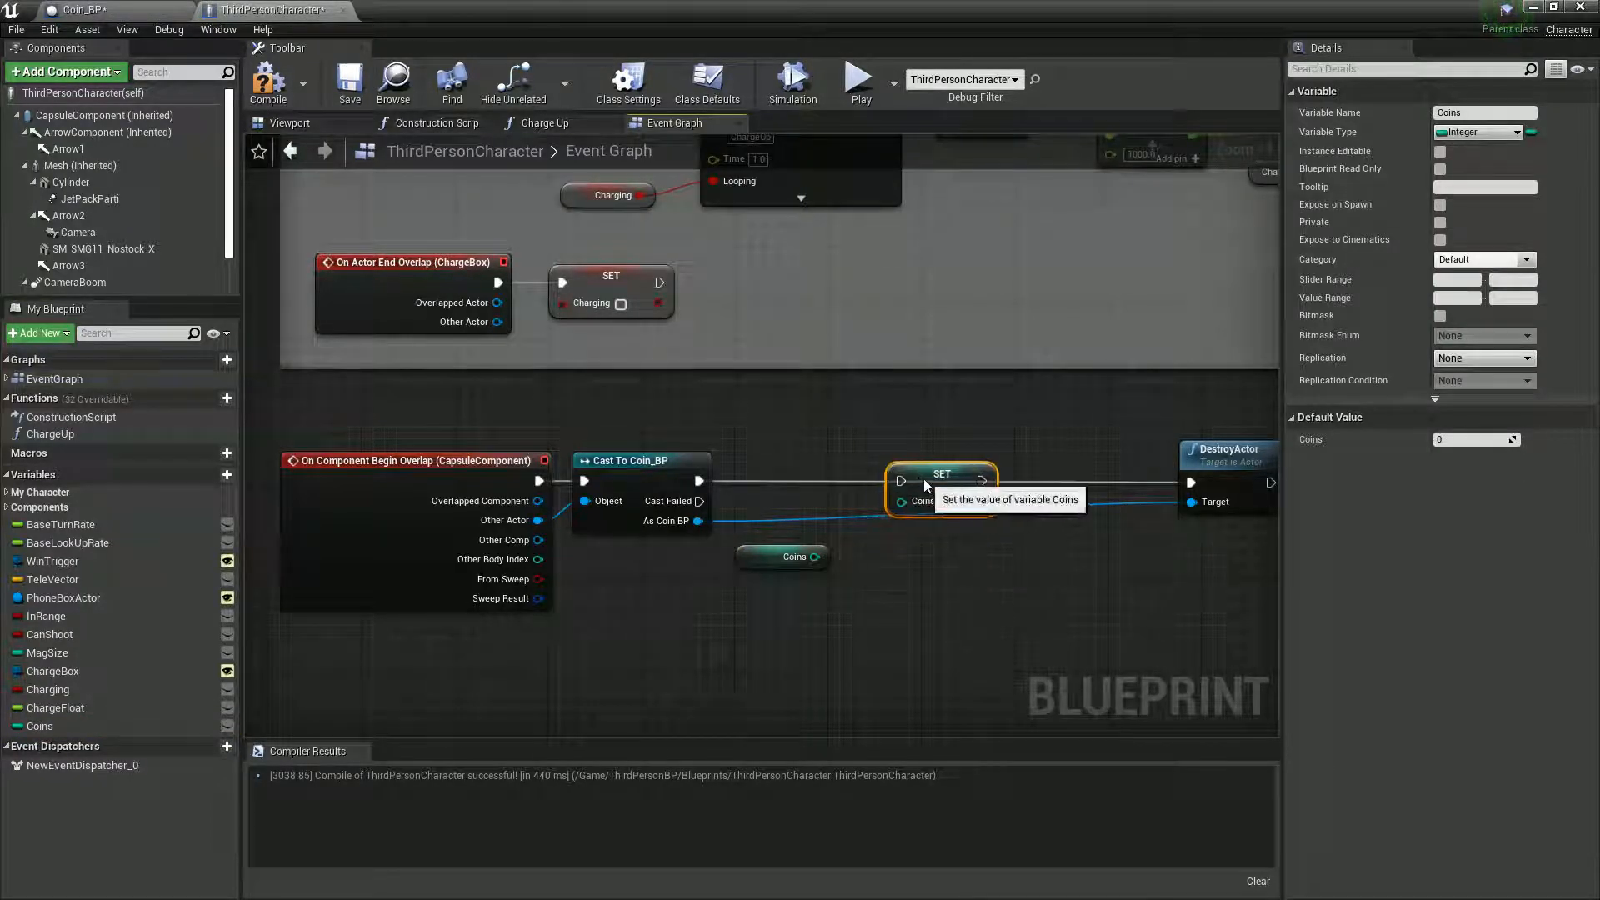
- Feed Coins plus 1 through an integer + integer node into Set Coins, and wire the setter between the cast and DestroyActor
mouse_move(797, 564)
left_mouse_down()
mouse_move(762, 576)
mouse_move(823, 562)
left_mouse_up()
type("+")
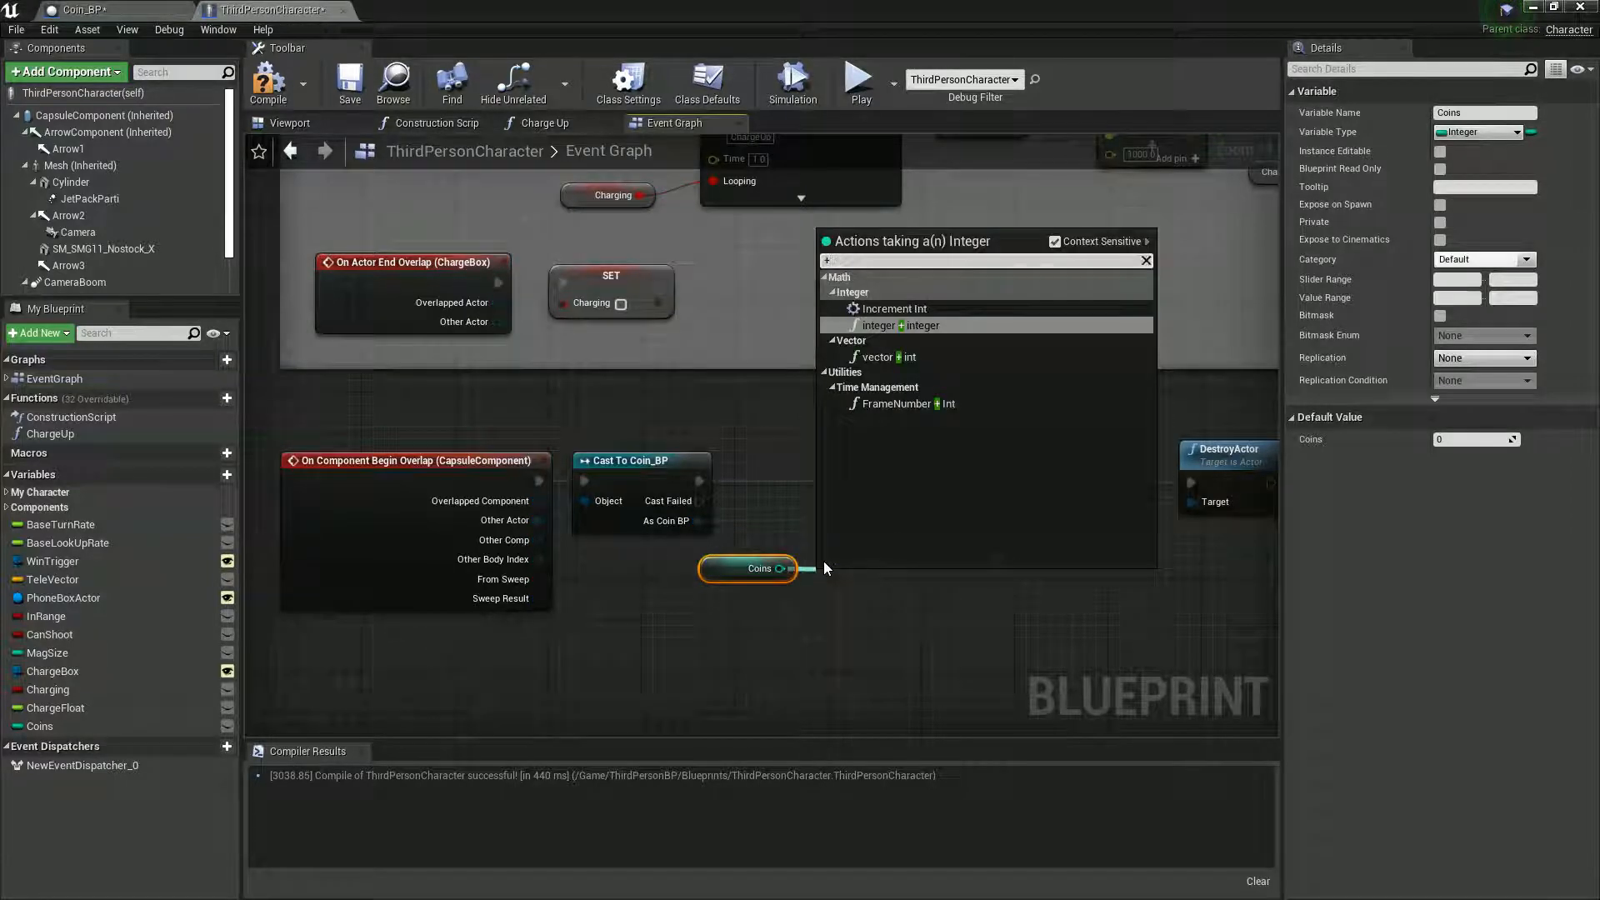
left_click(879, 324)
left_click_drag(902, 578, 898, 501)
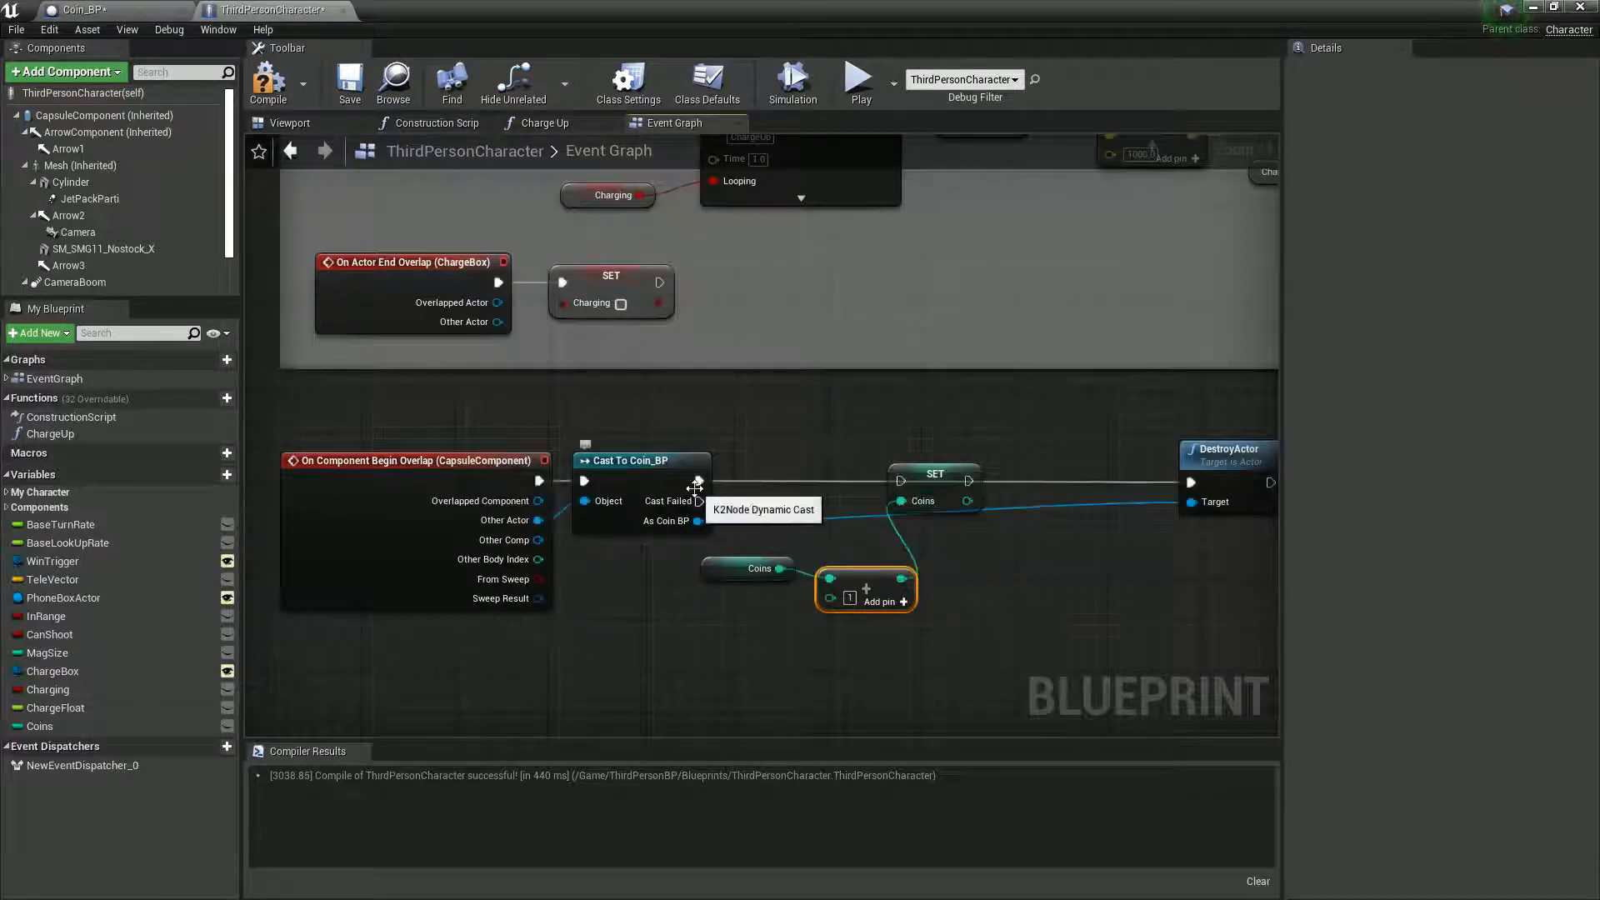
left_click_drag(698, 484, 1192, 481)
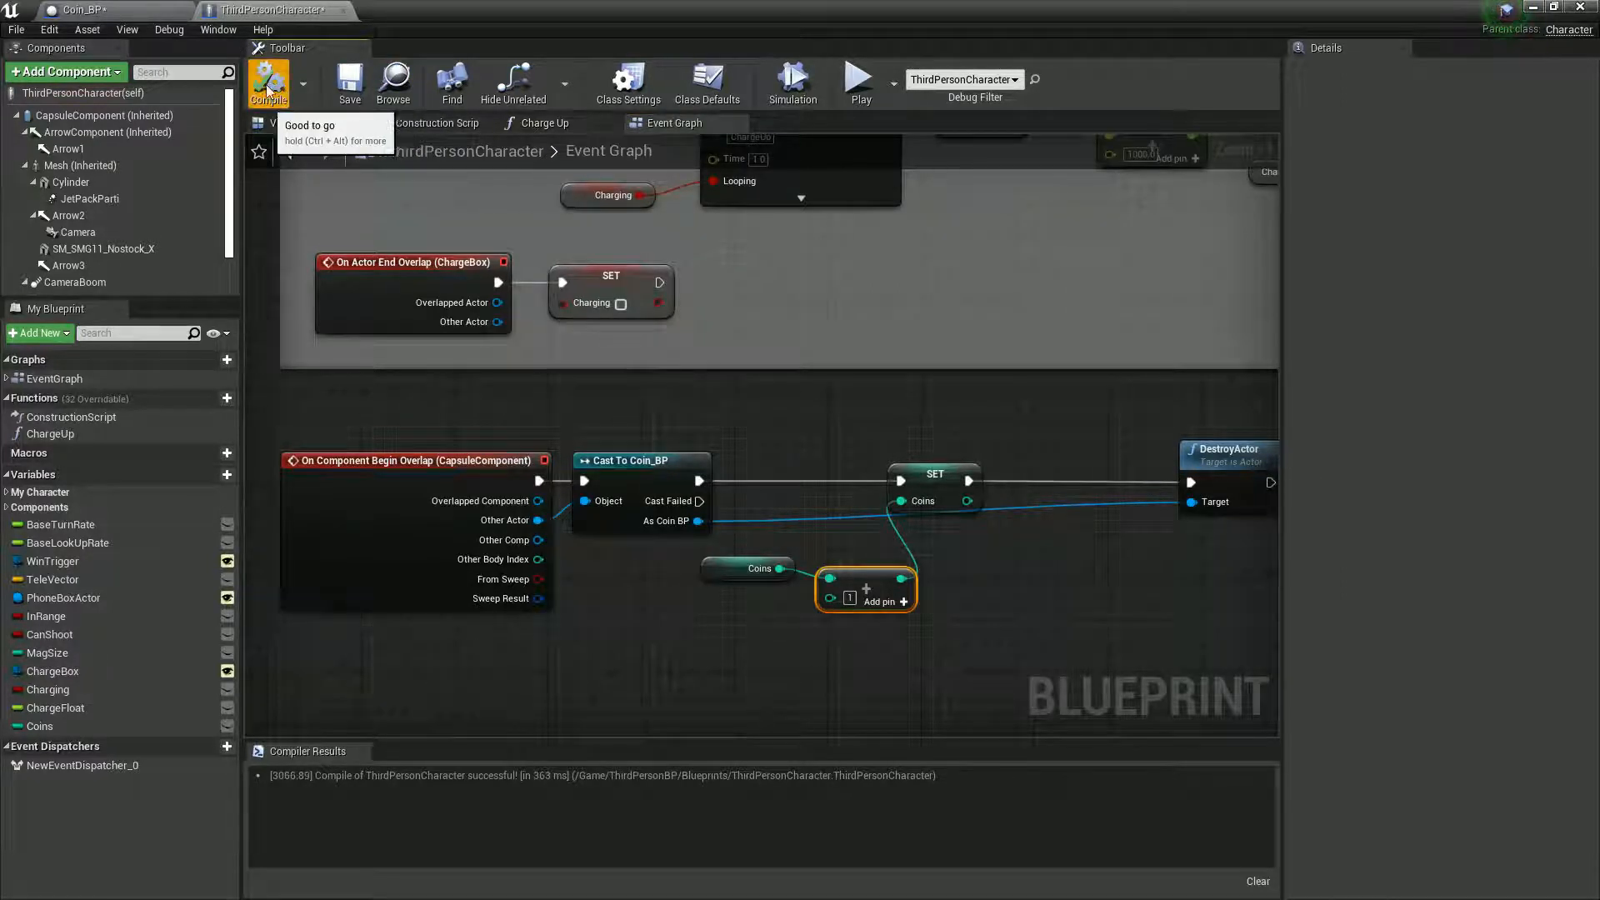
- Play the level from the main editor and run the character into the coin to test the pickup, ending the session after that
left_click(148, 11)
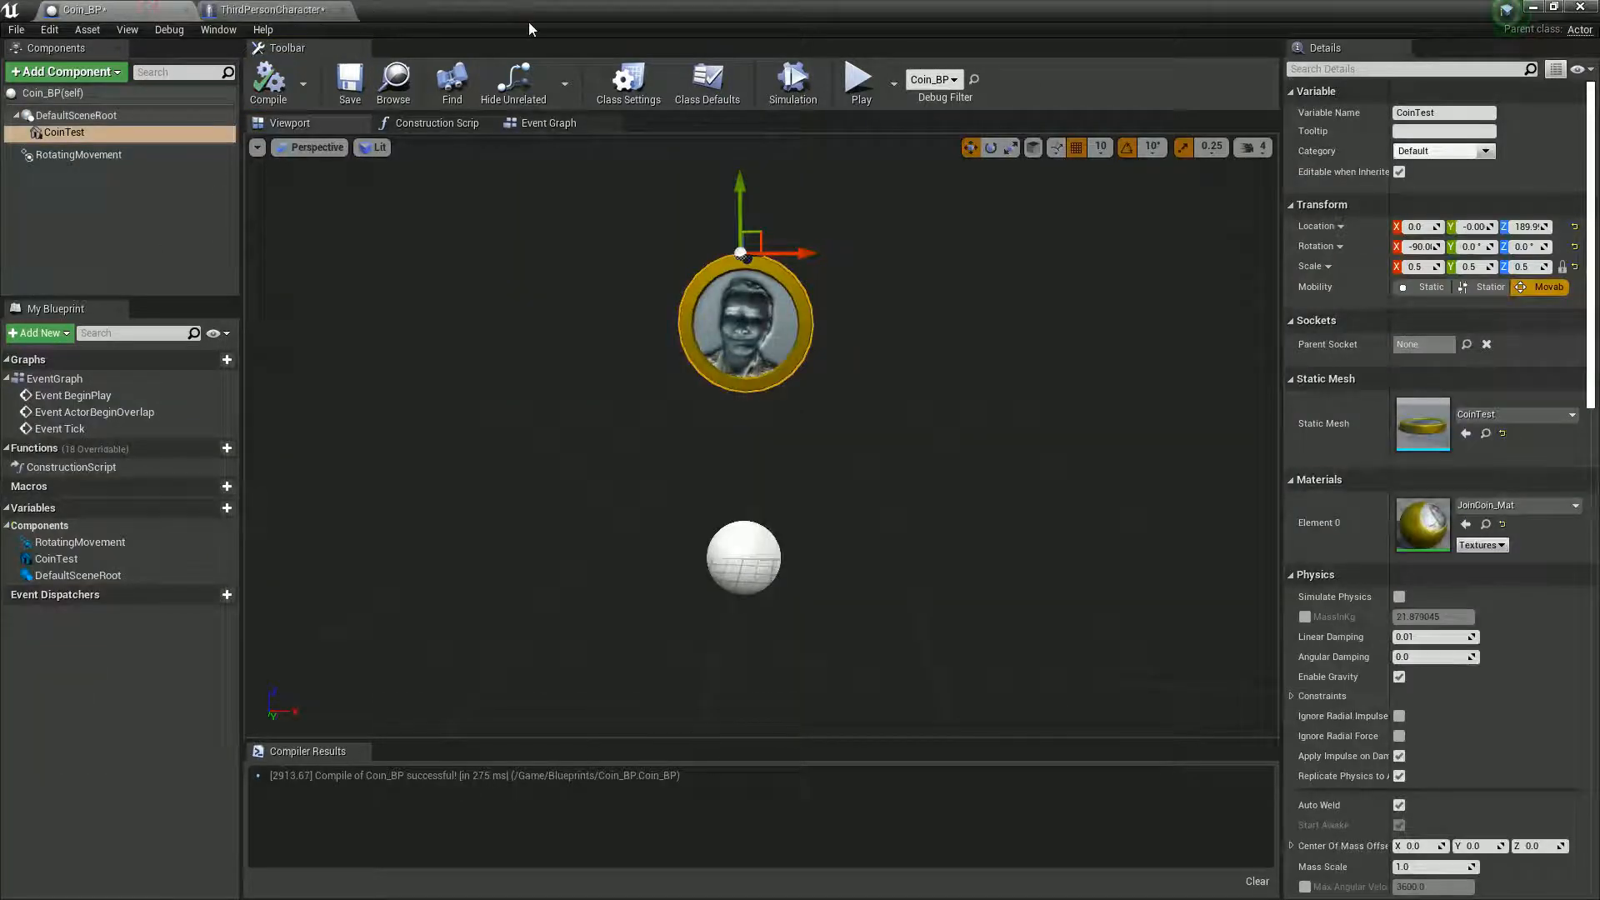
left_click_drag(559, 8, 718, 585)
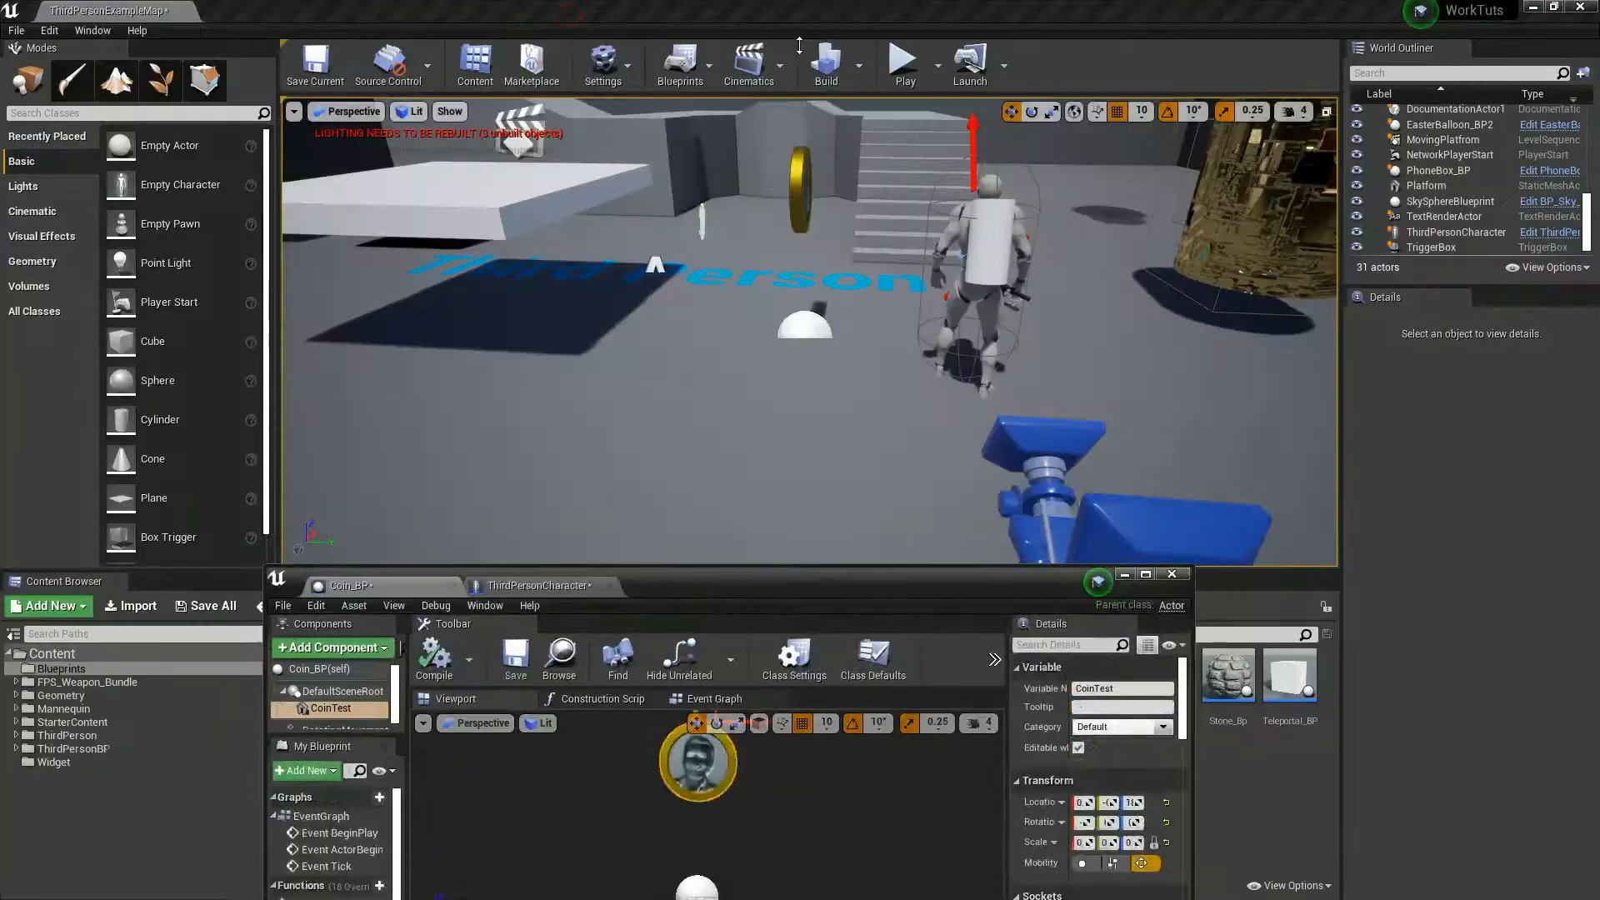
left_click(903, 64)
left_click(595, 429)
key("w")
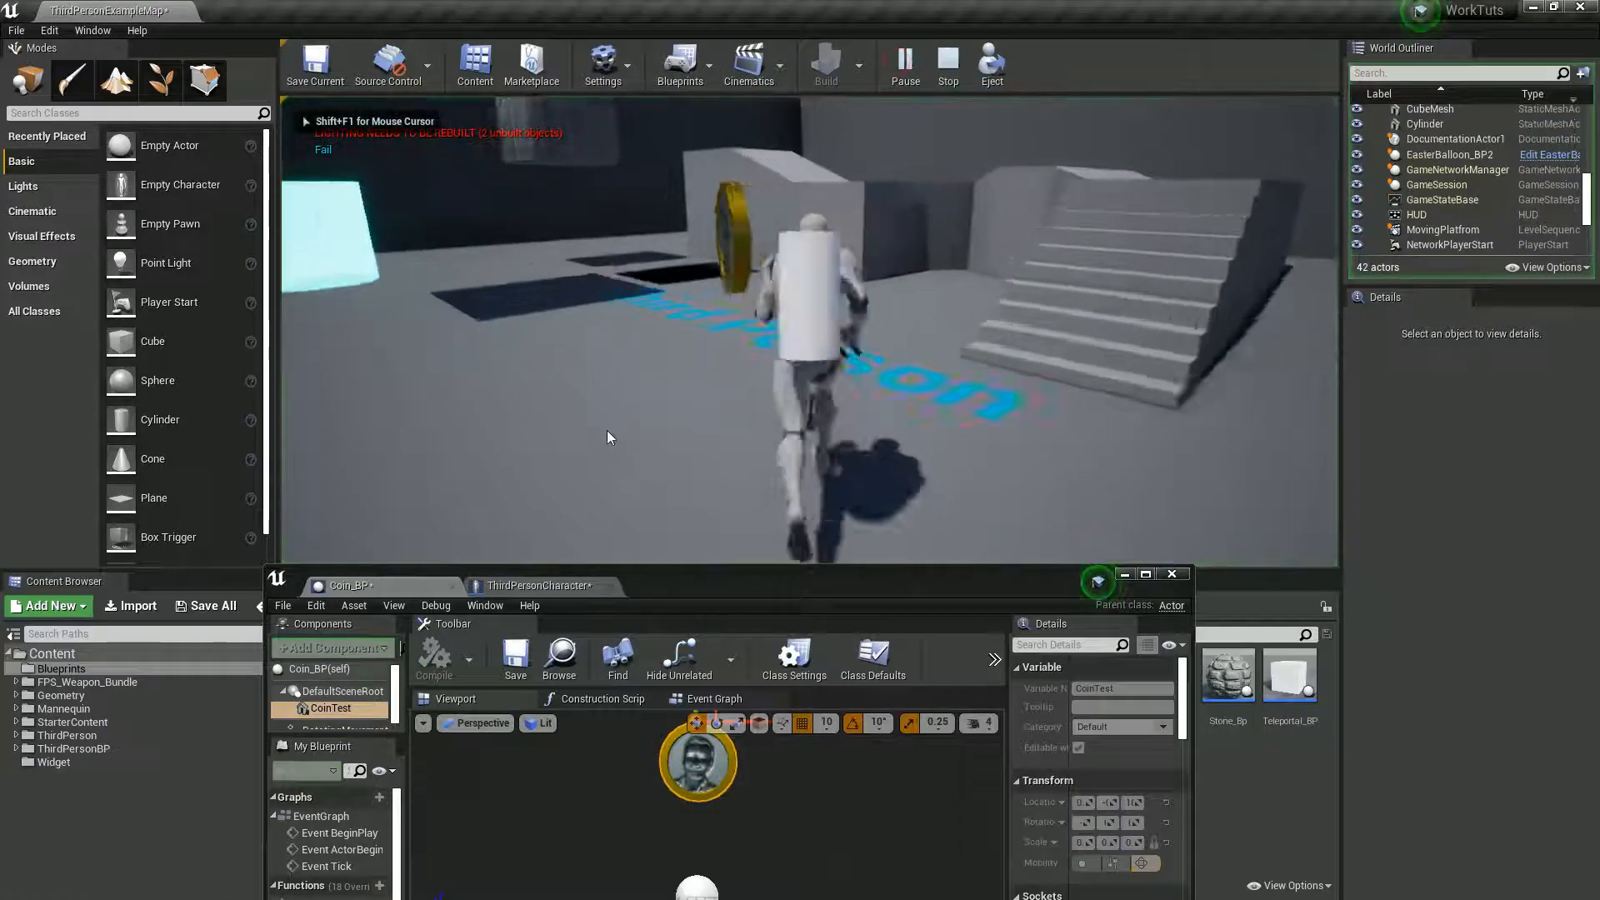
key("a")
key("s")
key("w")
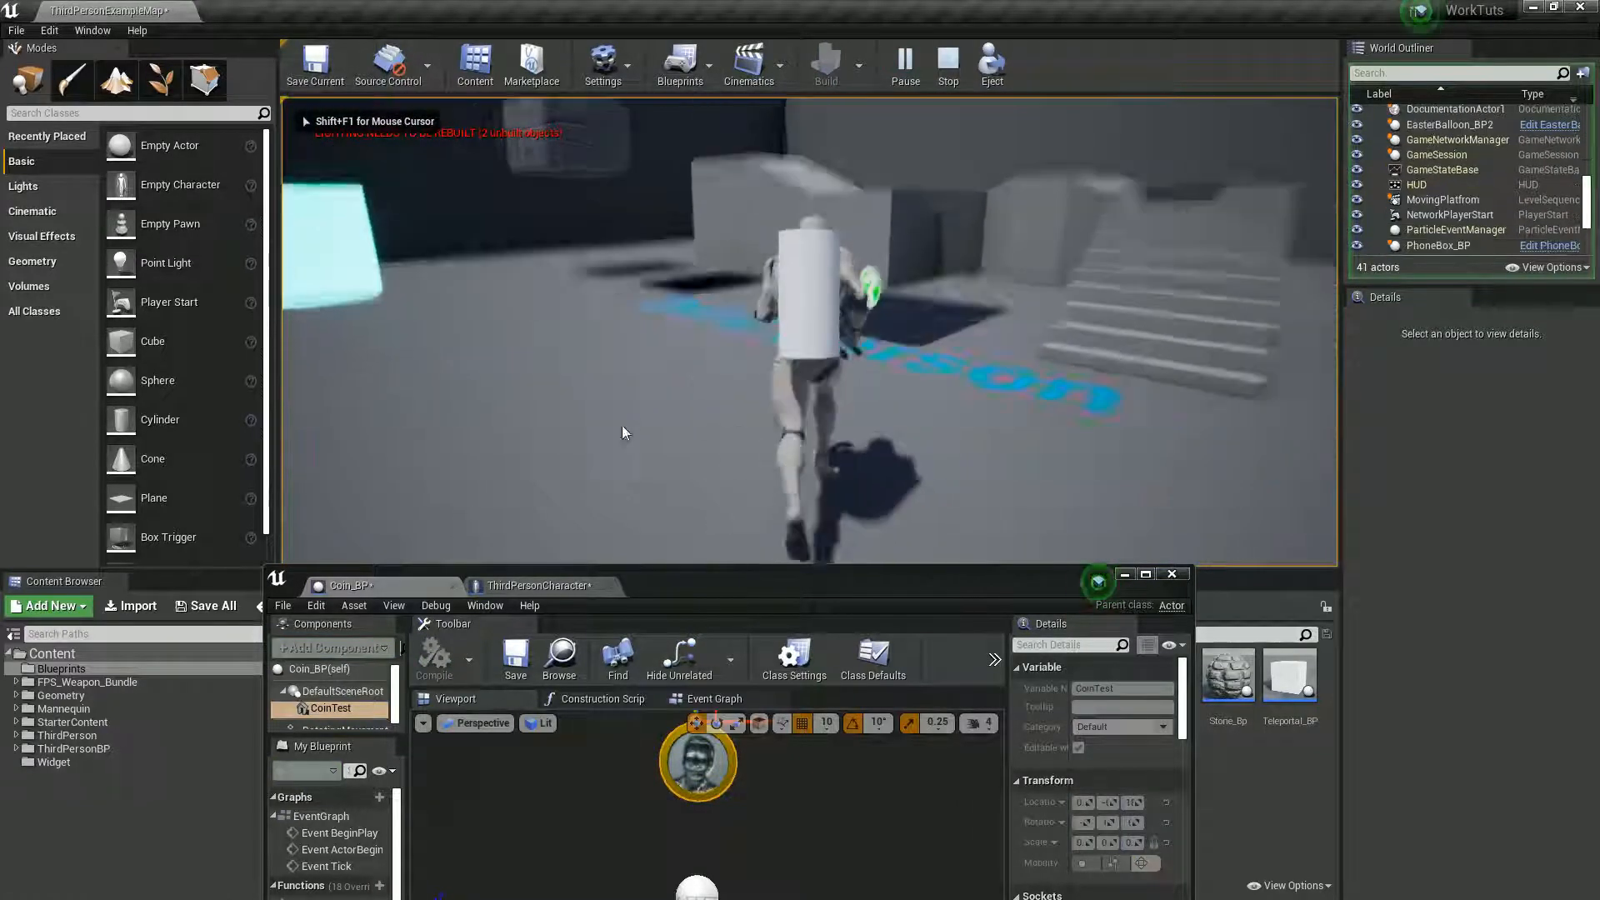
key("s")
key("d")
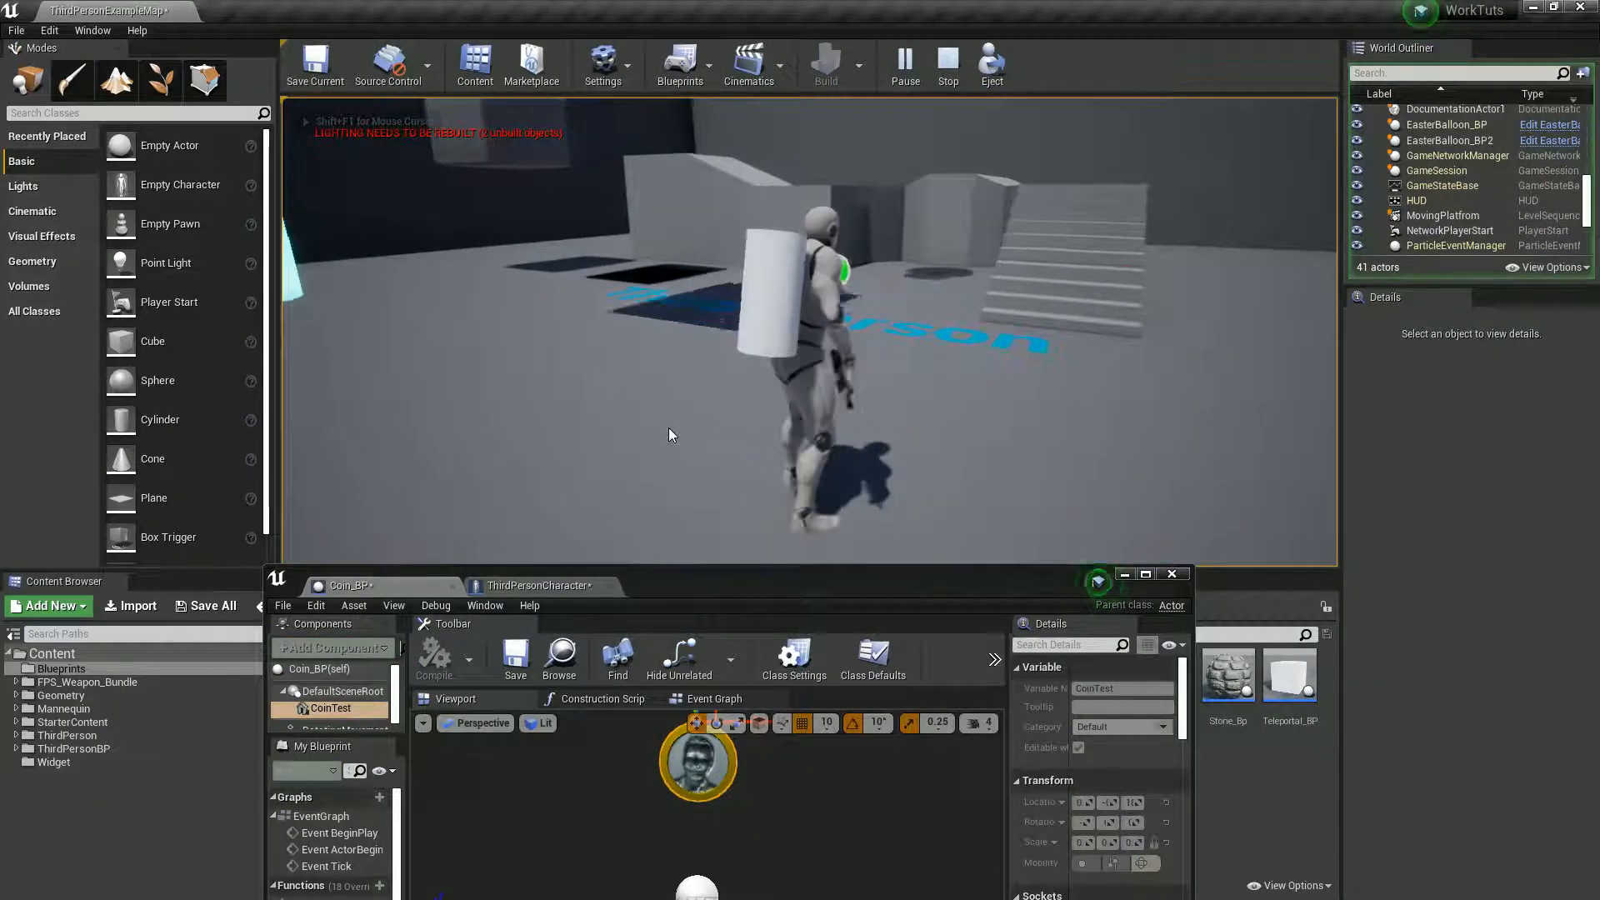
key("F8")
- Move the Coins getter, addition and SET nodes in the ThirdPersonCharacter Event Graph closer to Cast To Coin_BP
double_click(783, 574)
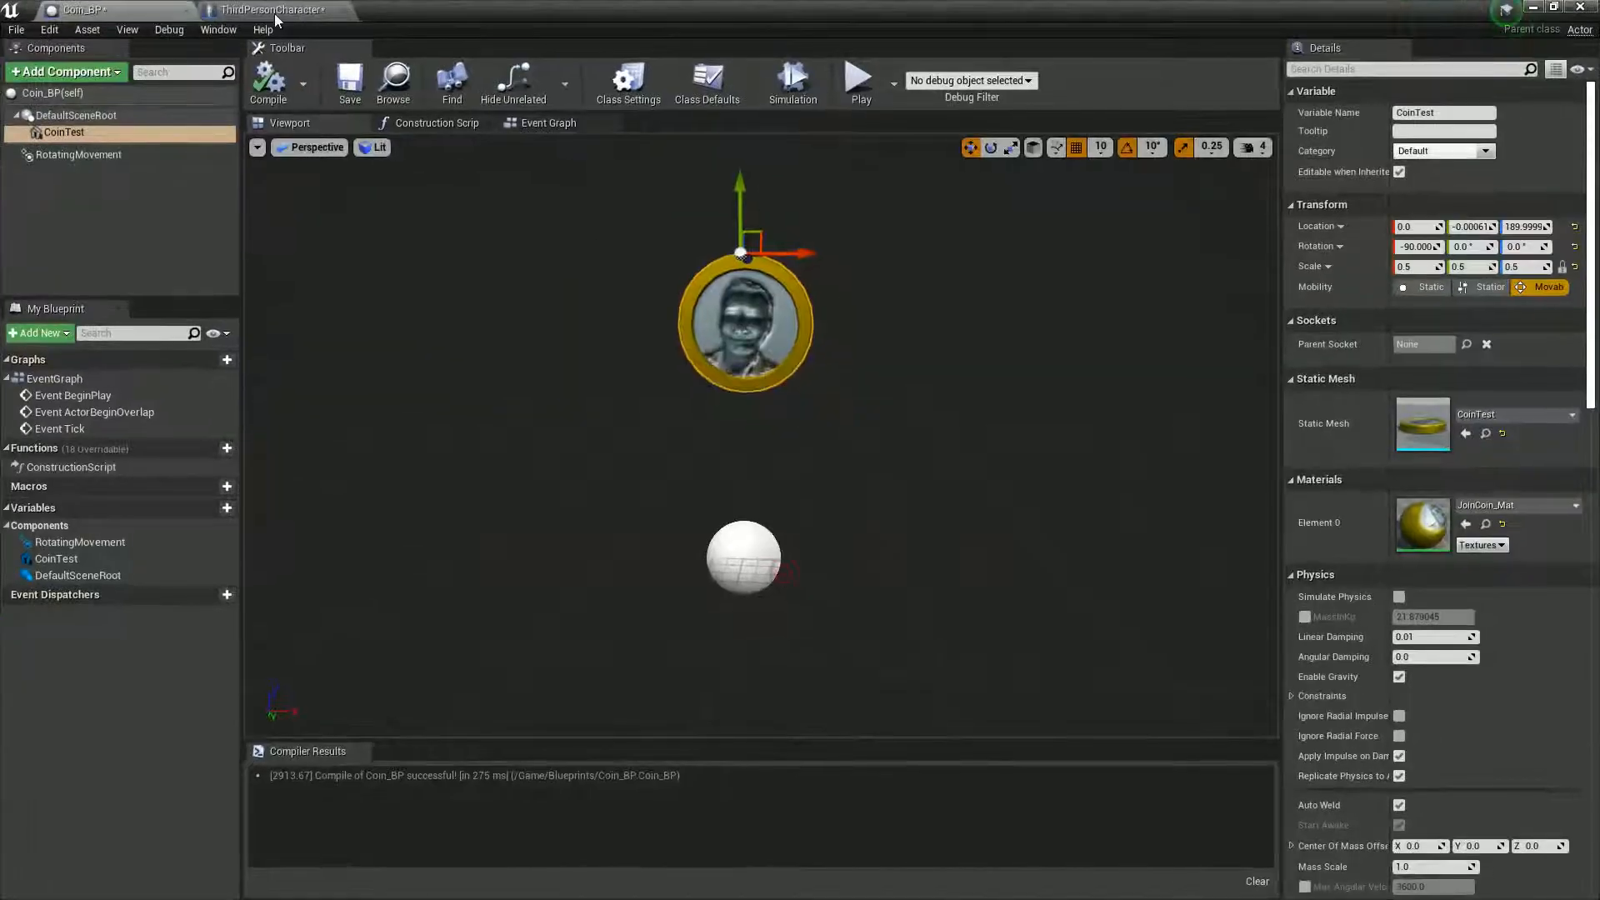
left_click(275, 12)
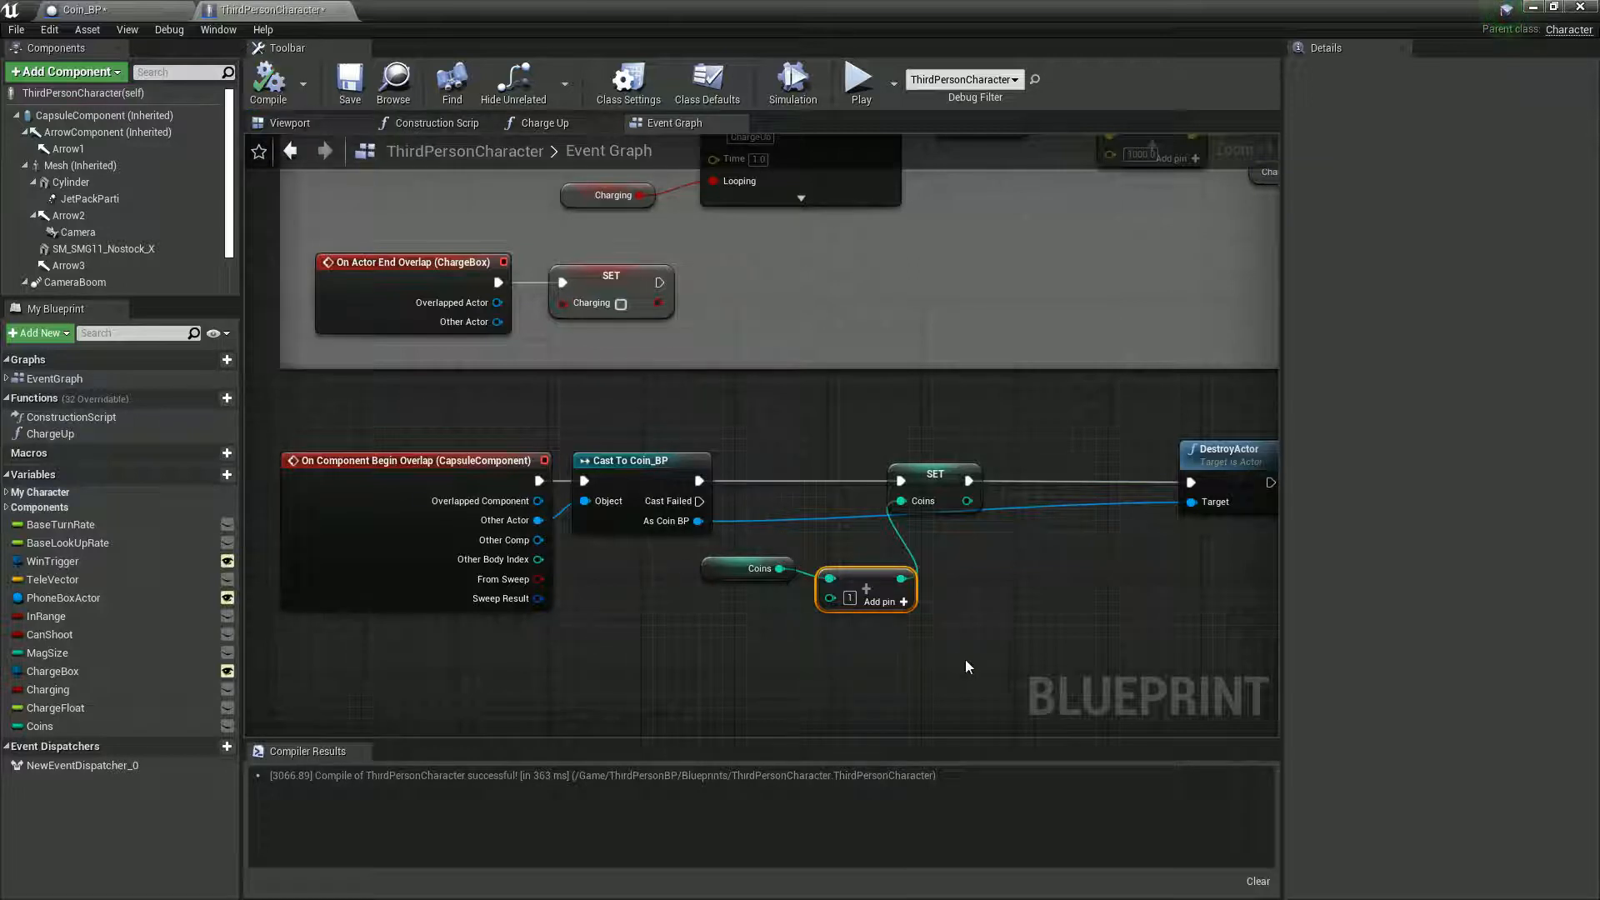
right_click_drag(971, 660, 934, 657)
left_click_drag(943, 642, 721, 476)
left_click_drag(884, 480, 803, 480)
left_click(821, 618)
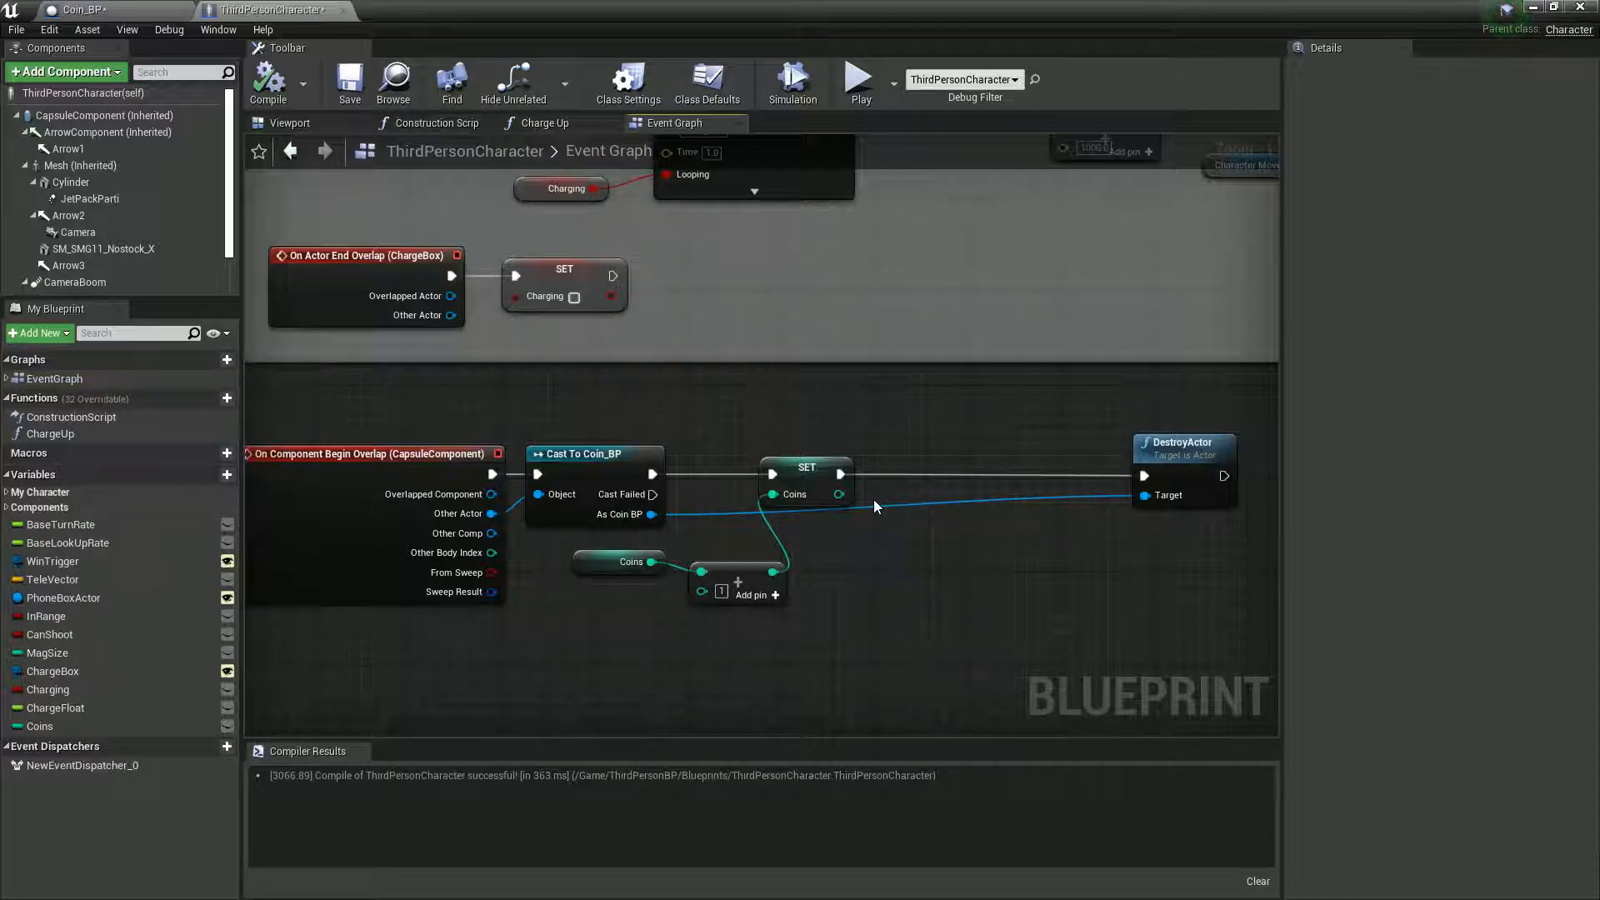
- Create a Widget Blueprint named InGameScore_widget in the Content Browser's Widget folder and open it
double_click(613, 17)
left_click(57, 762)
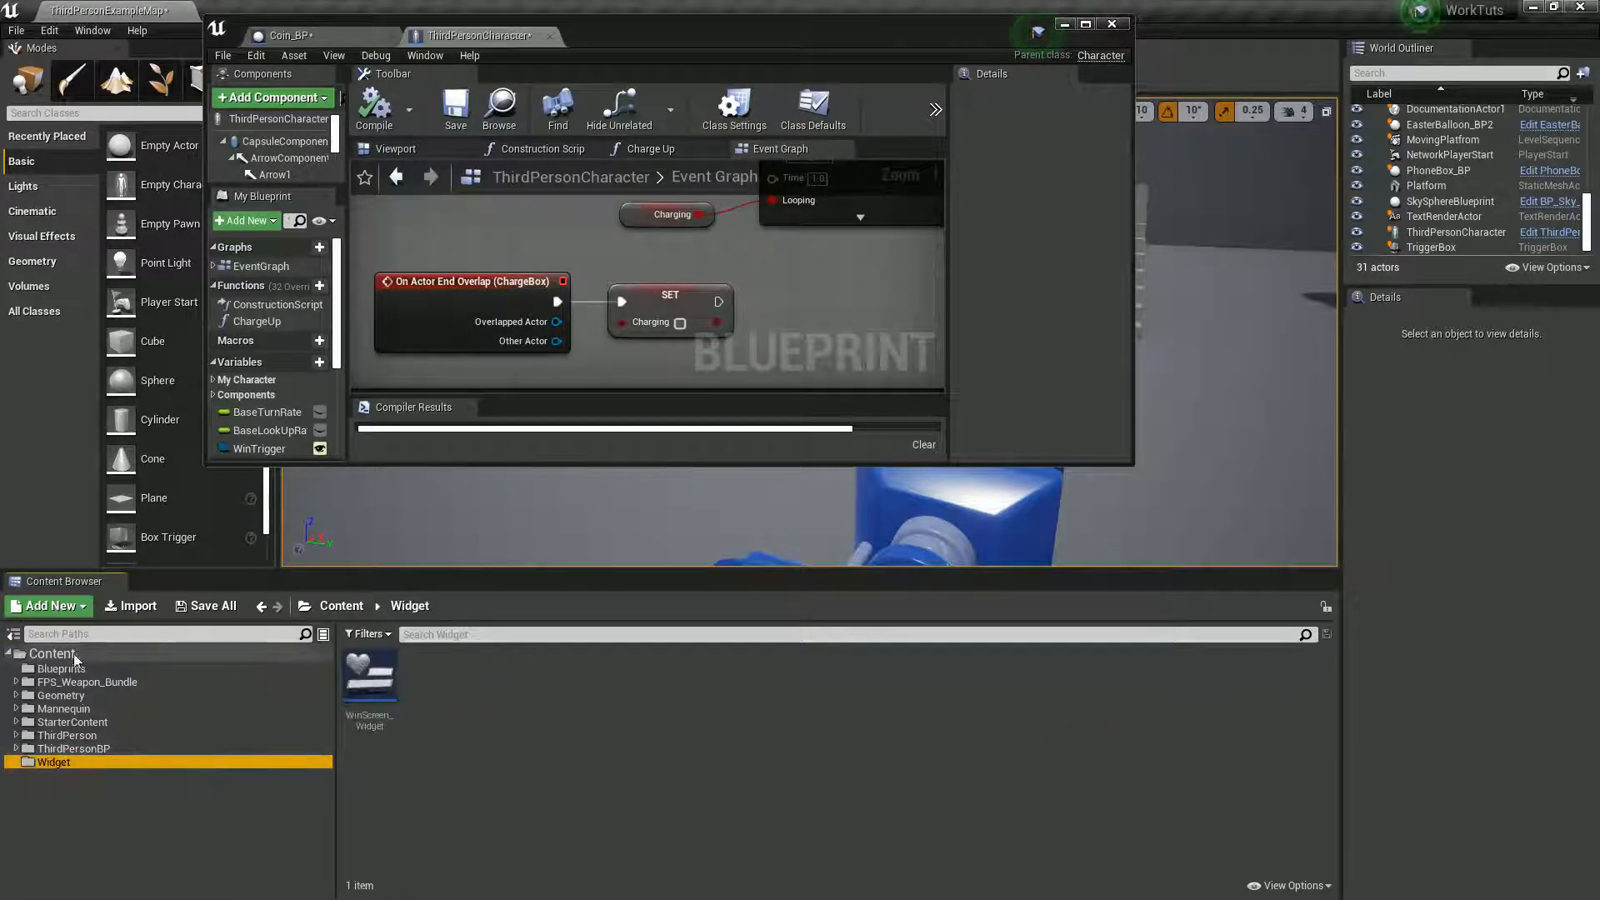
left_click(52, 654)
right_click(74, 658)
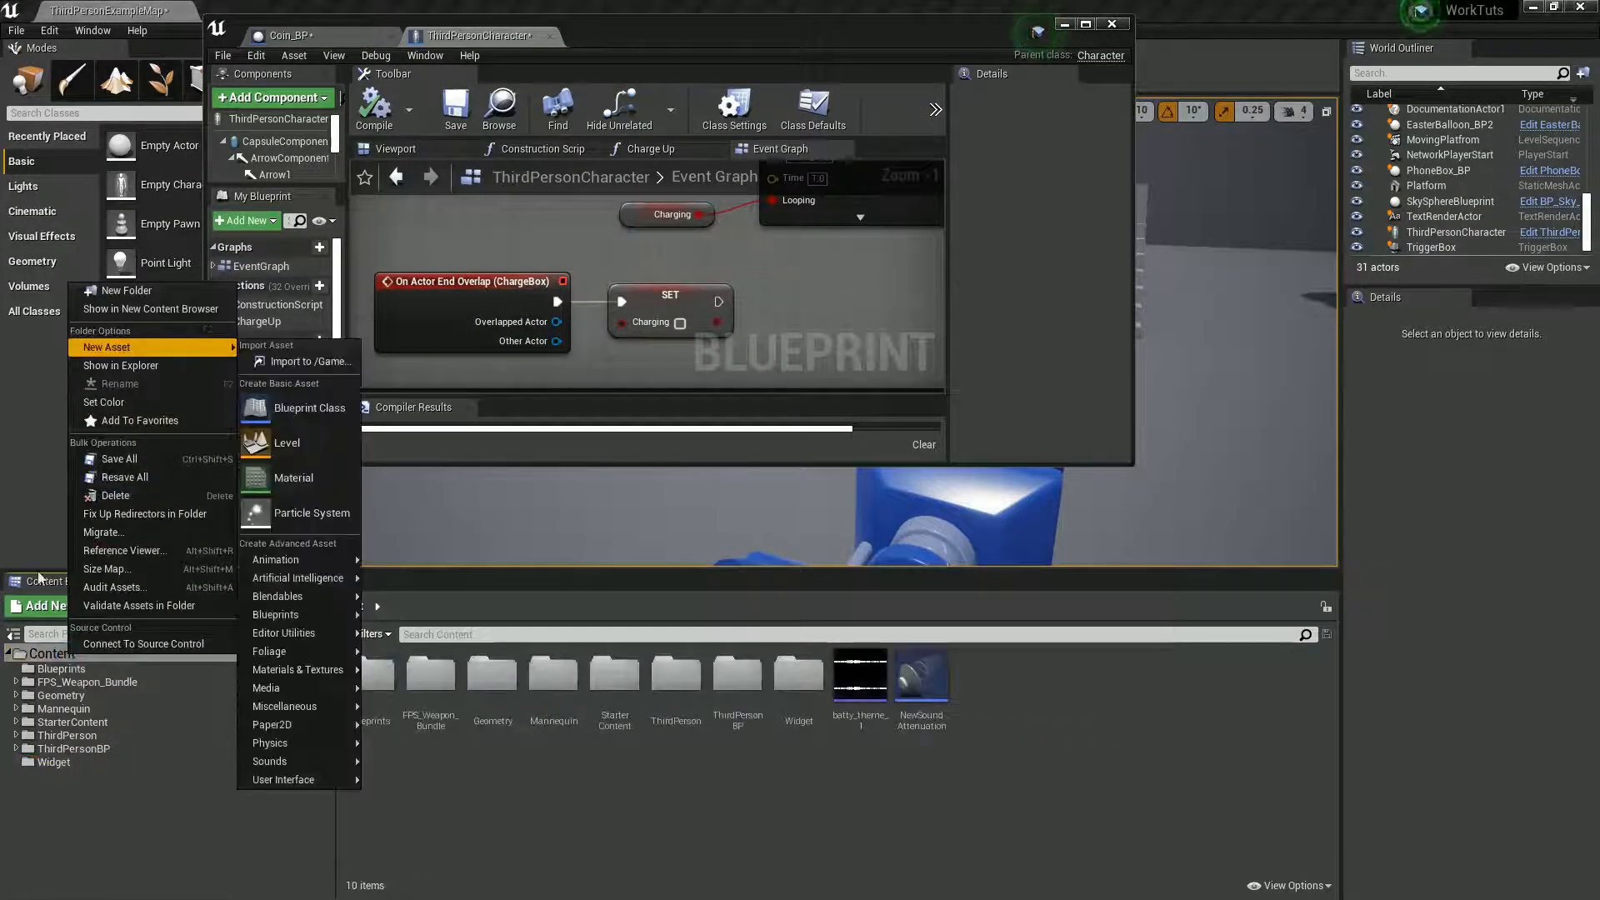
left_click(73, 762)
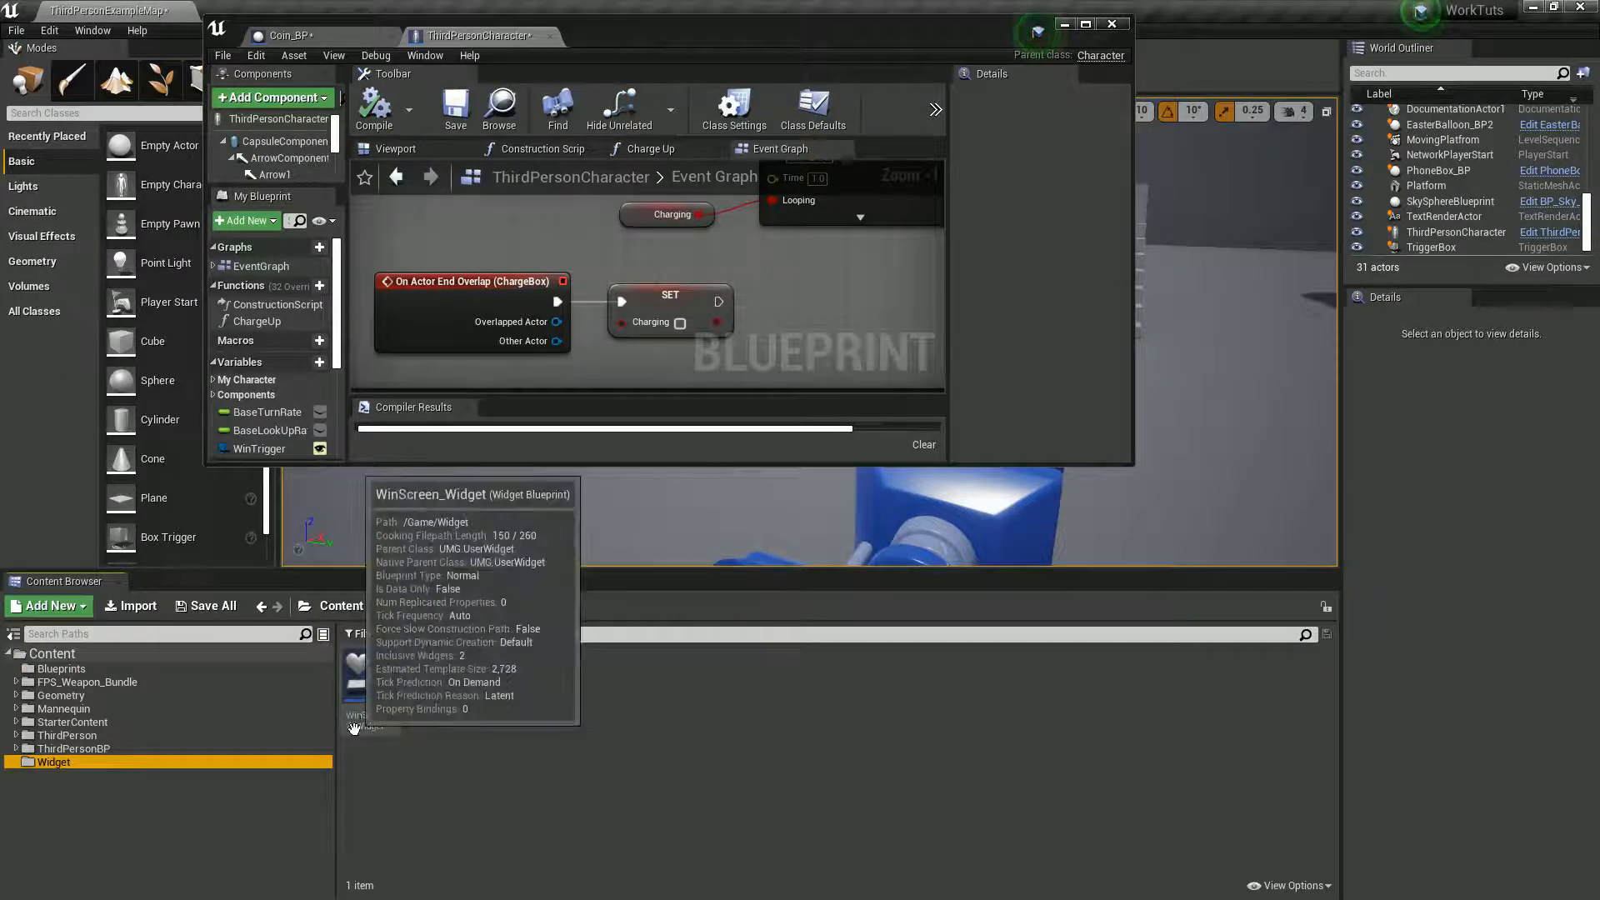
right_click(488, 731)
mouse_move(522, 728)
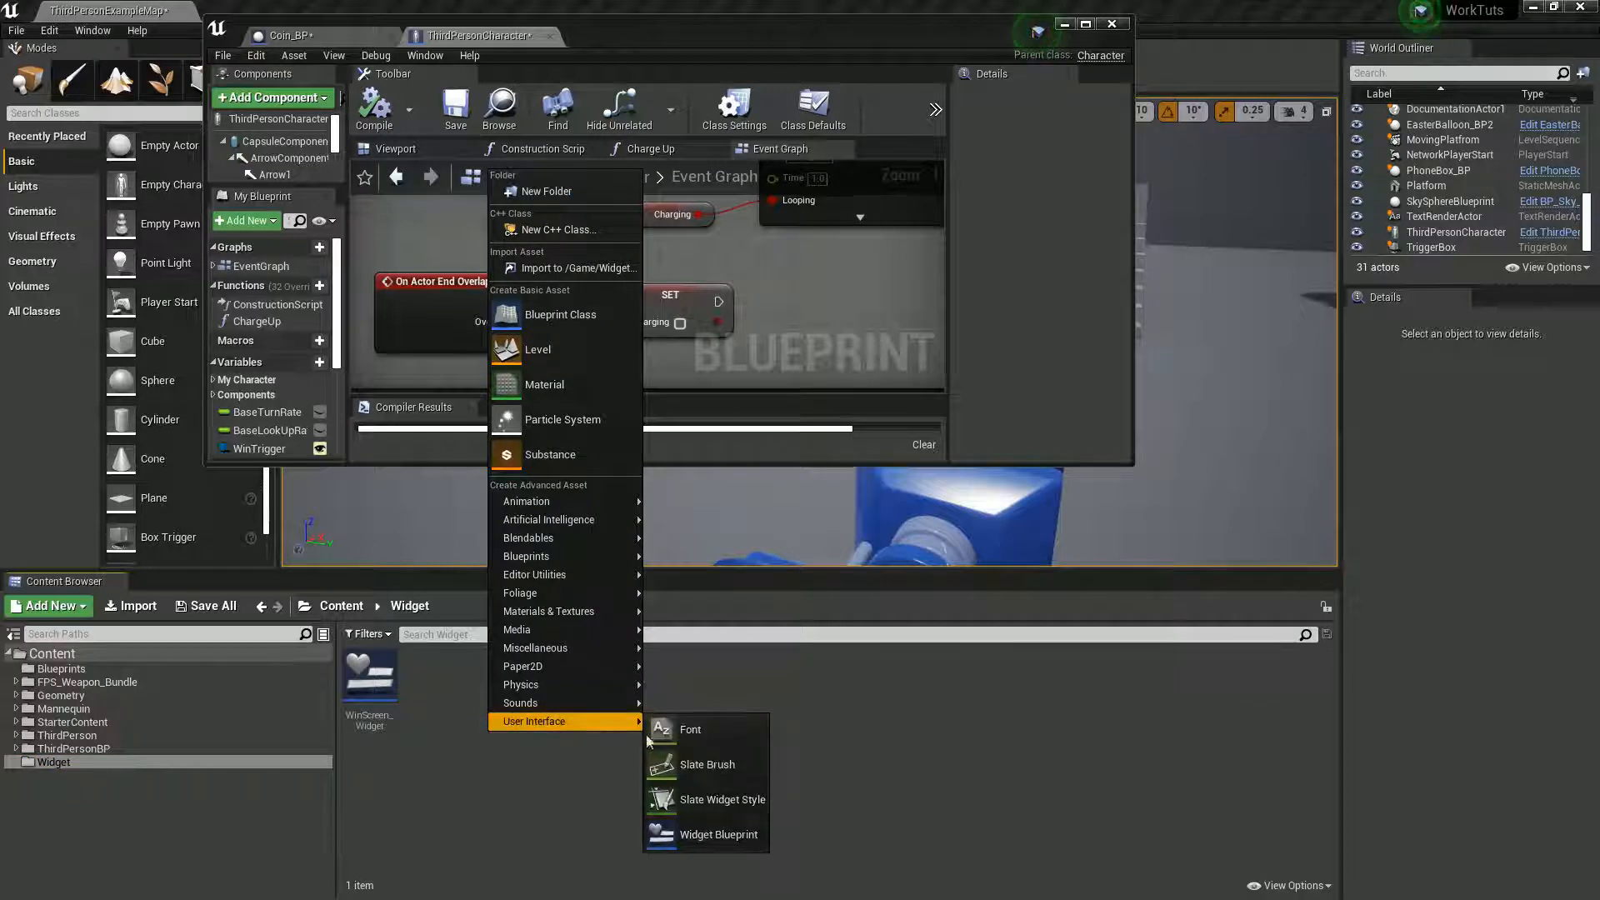
left_click(733, 834)
type("InGame")
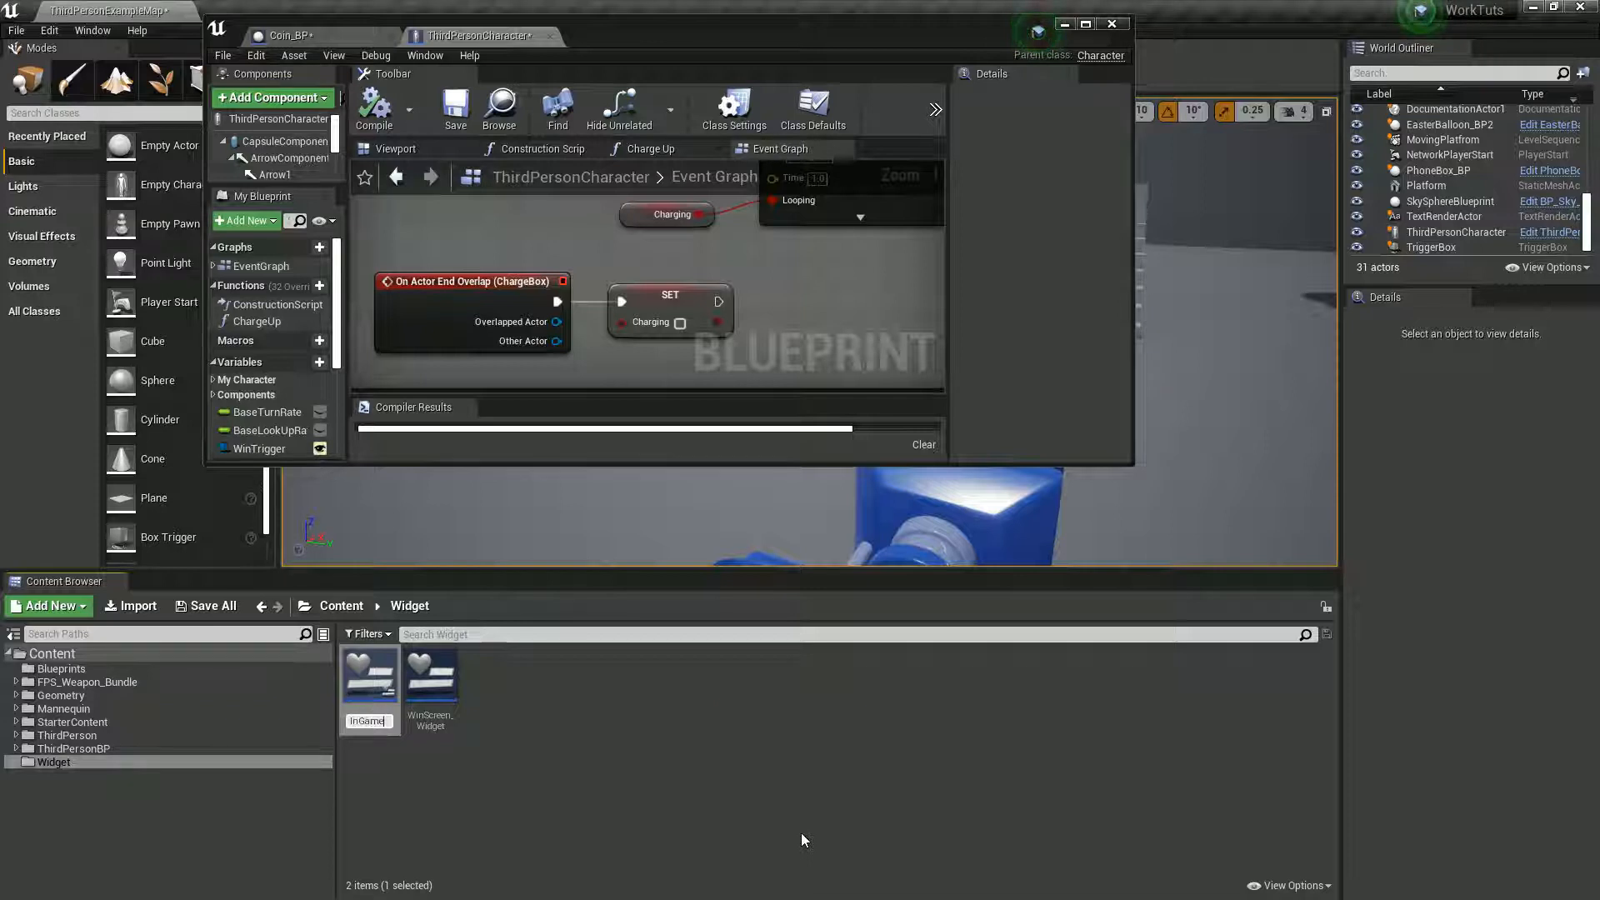
type("Score")
type("_wid")
type("get")
key("Return")
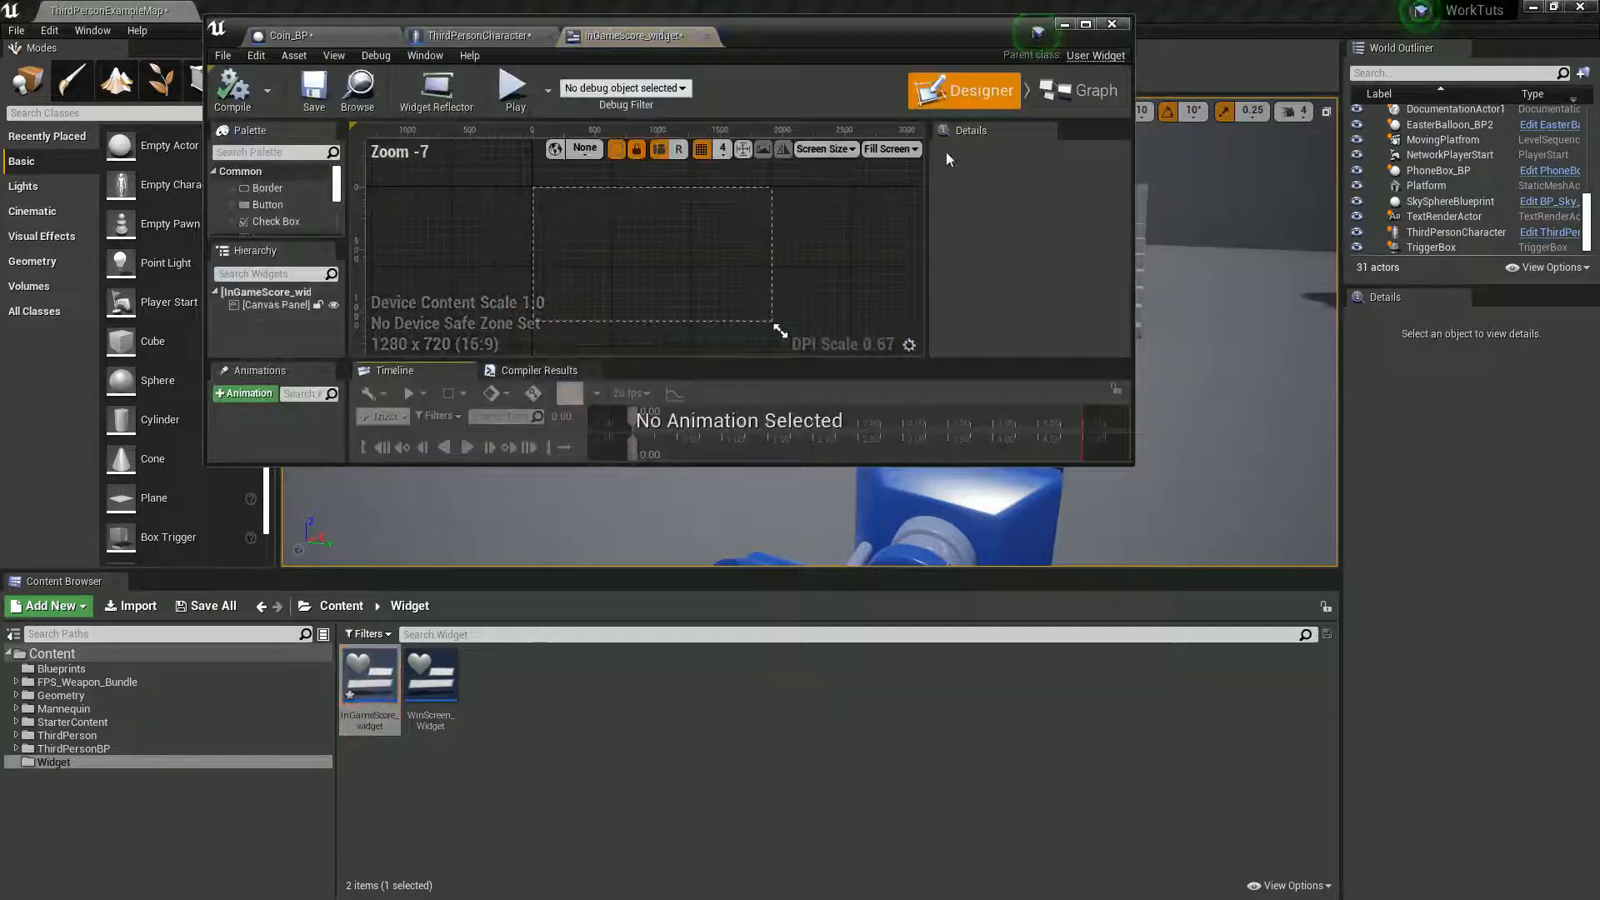
- Place two Text widgets side by side near the upper-left corner of the InGameScore_widget canvas
double_click(813, 37)
right_click_drag(673, 279, 812, 459)
scroll(775, 428, "up", 5)
right_click_drag(792, 401, 1064, 436)
left_click_drag(51, 296, 375, 198)
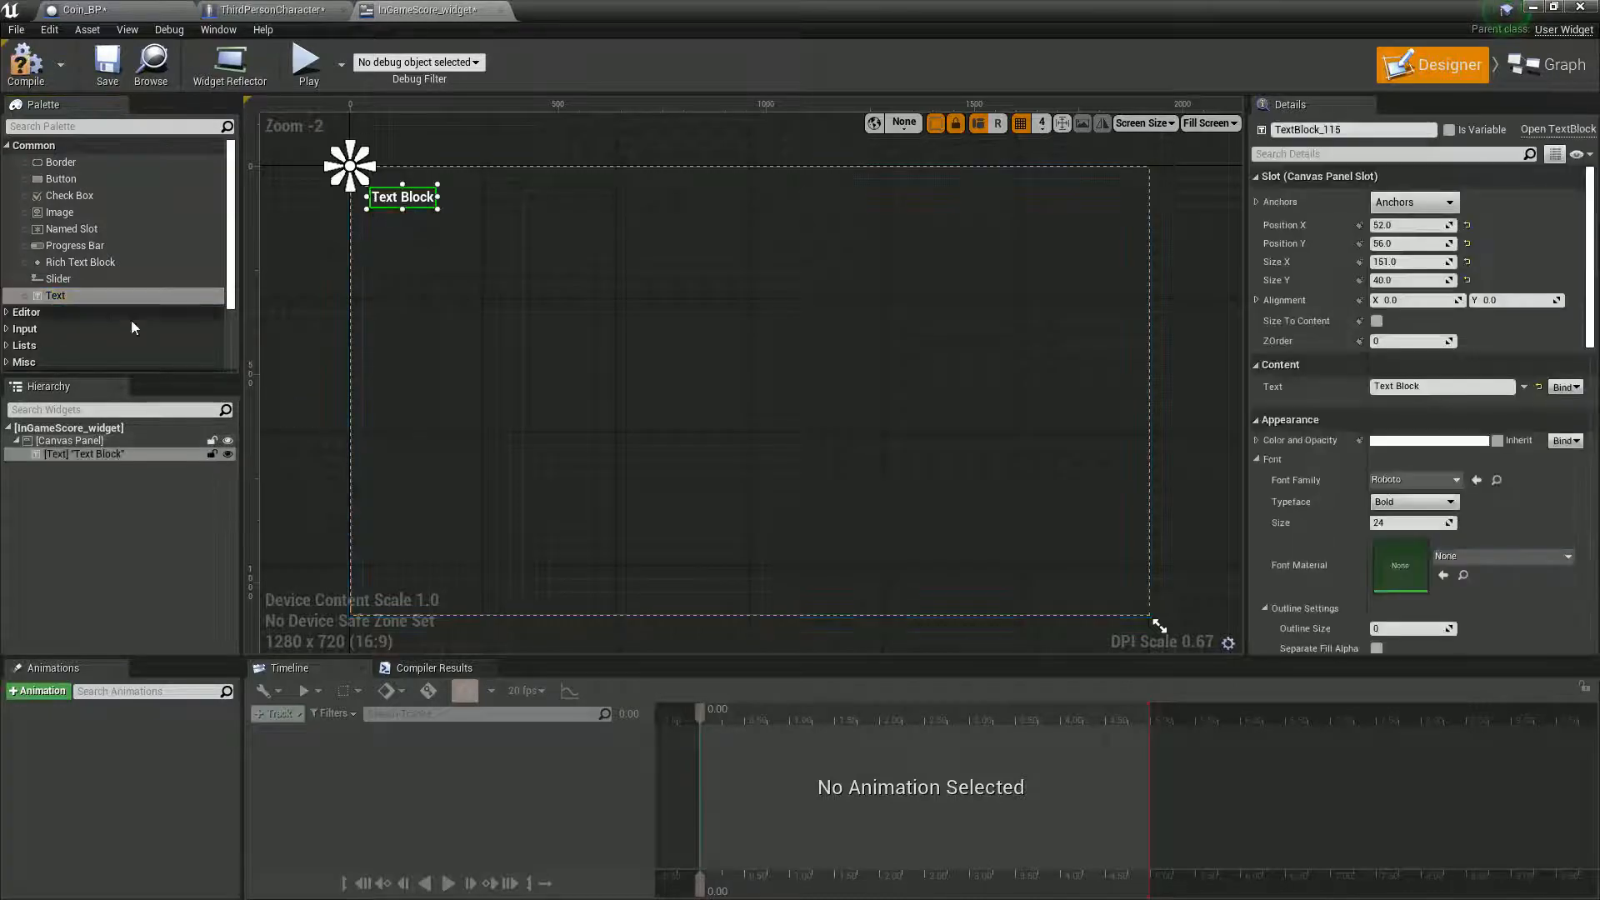
left_click_drag(60, 299, 449, 200)
- Set the first text block to read "Coins:" at font size 48 and enlarge its box to fit
left_click(405, 200)
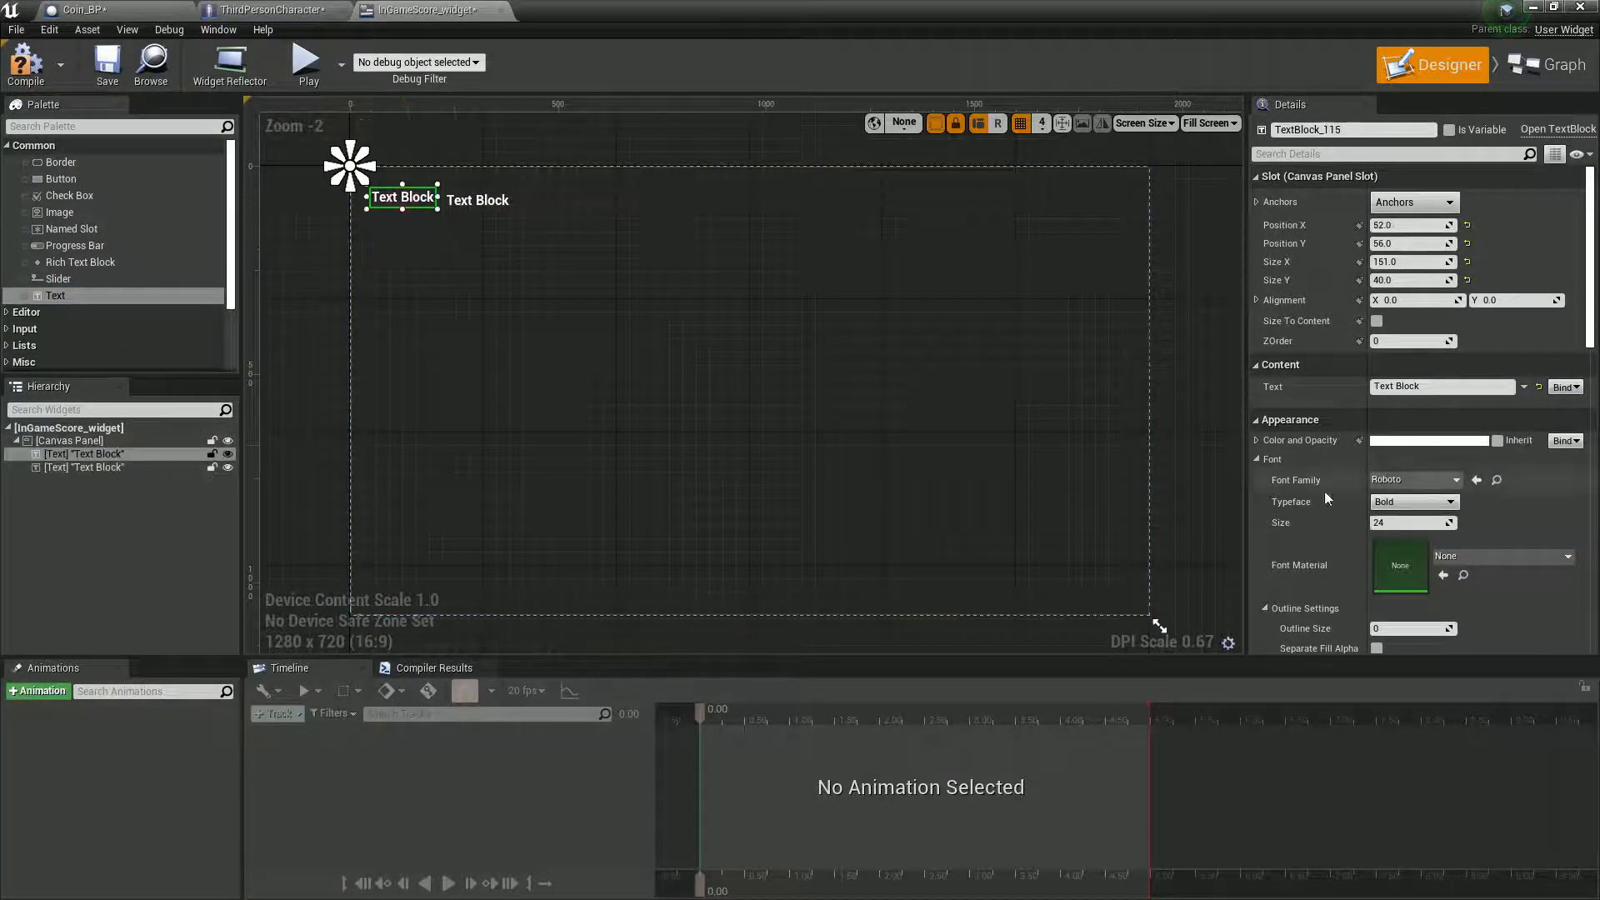
left_click(1433, 386)
type("Coins:")
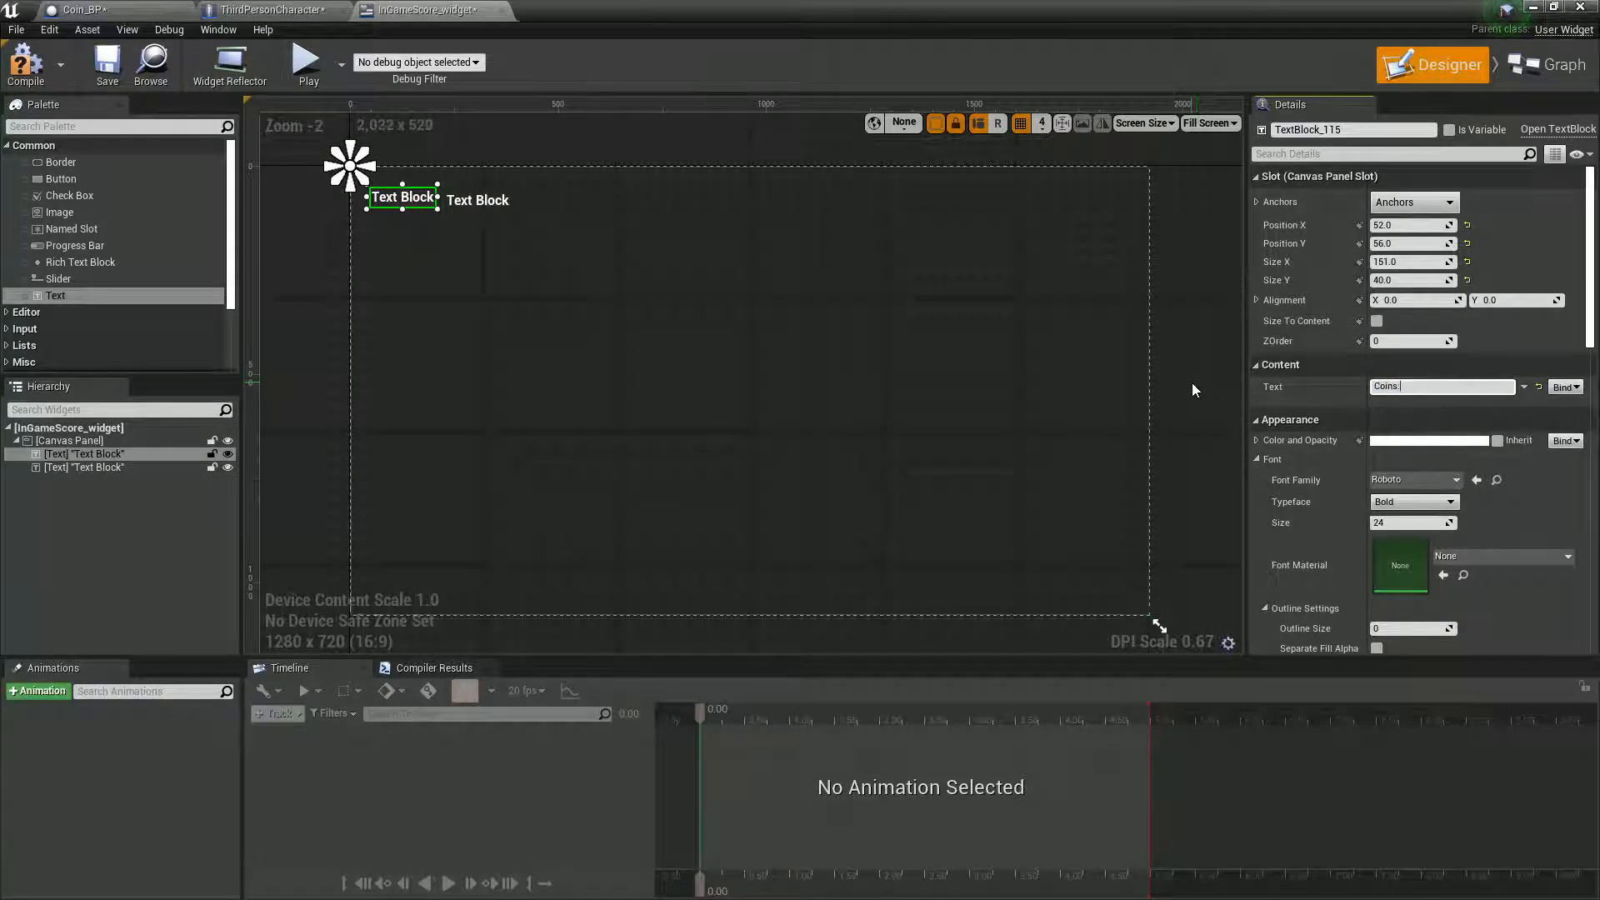
key("Return")
left_click(1413, 522)
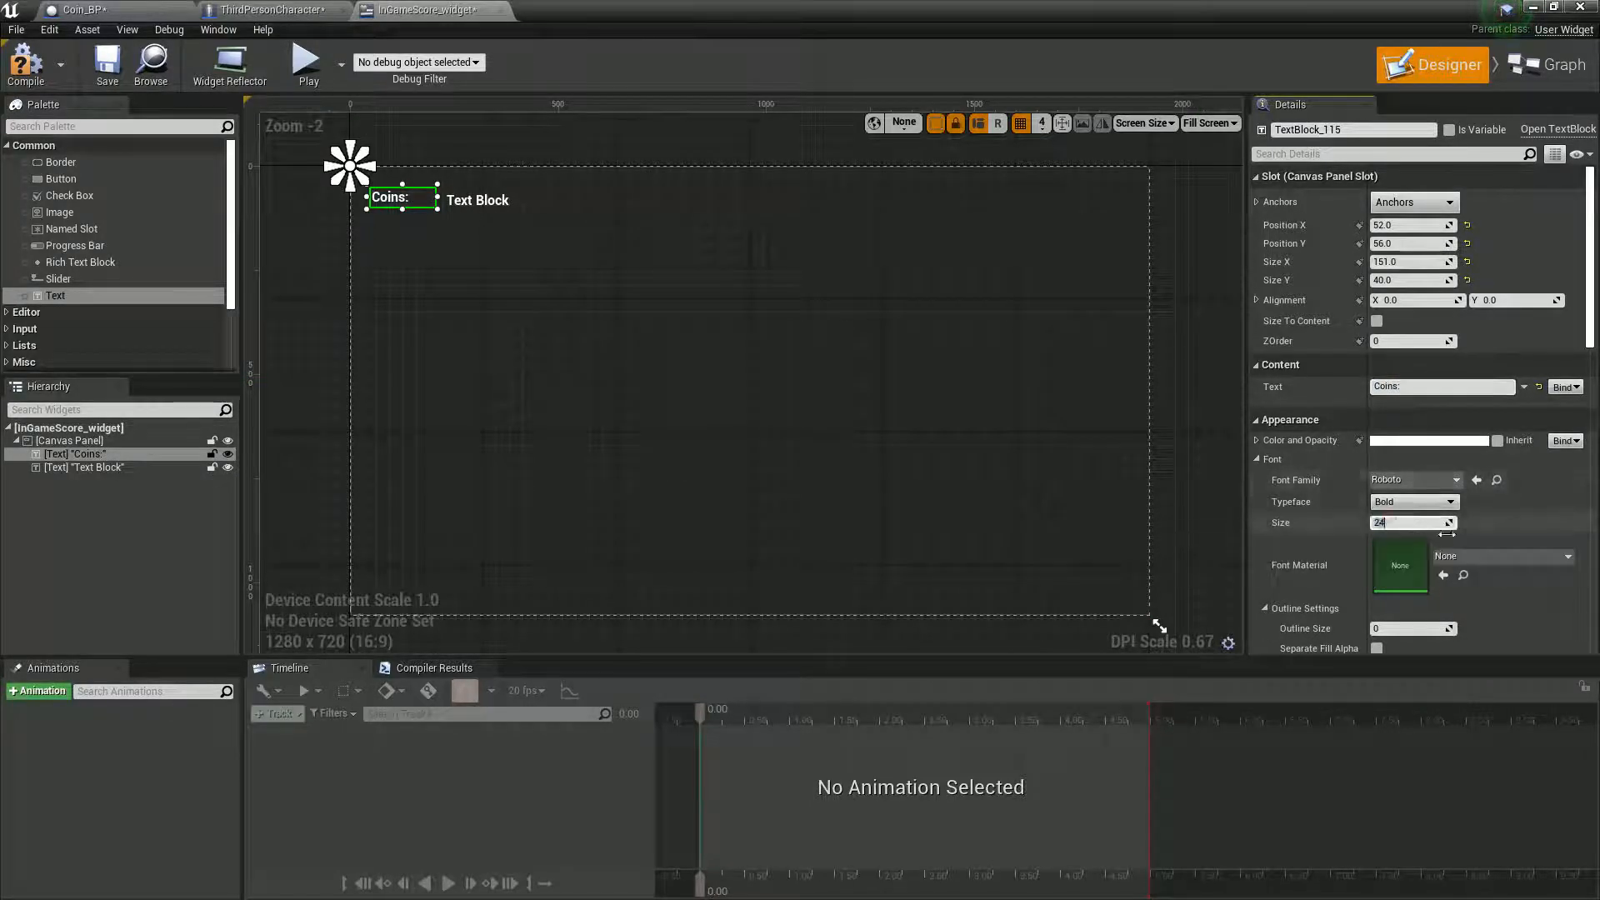
type("36")
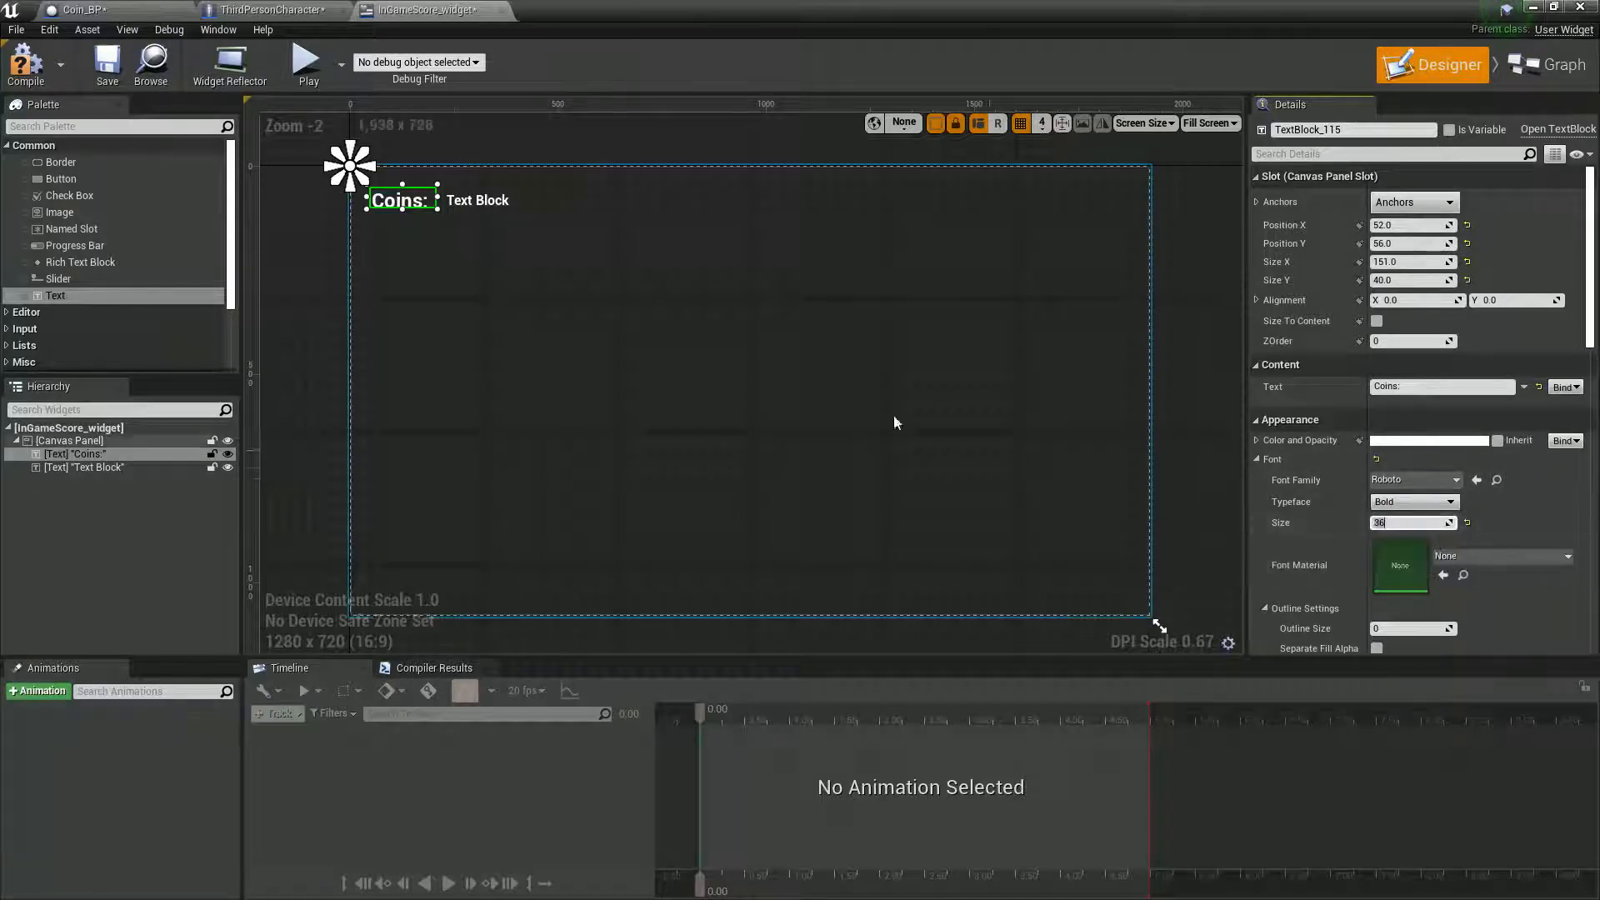
type("48")
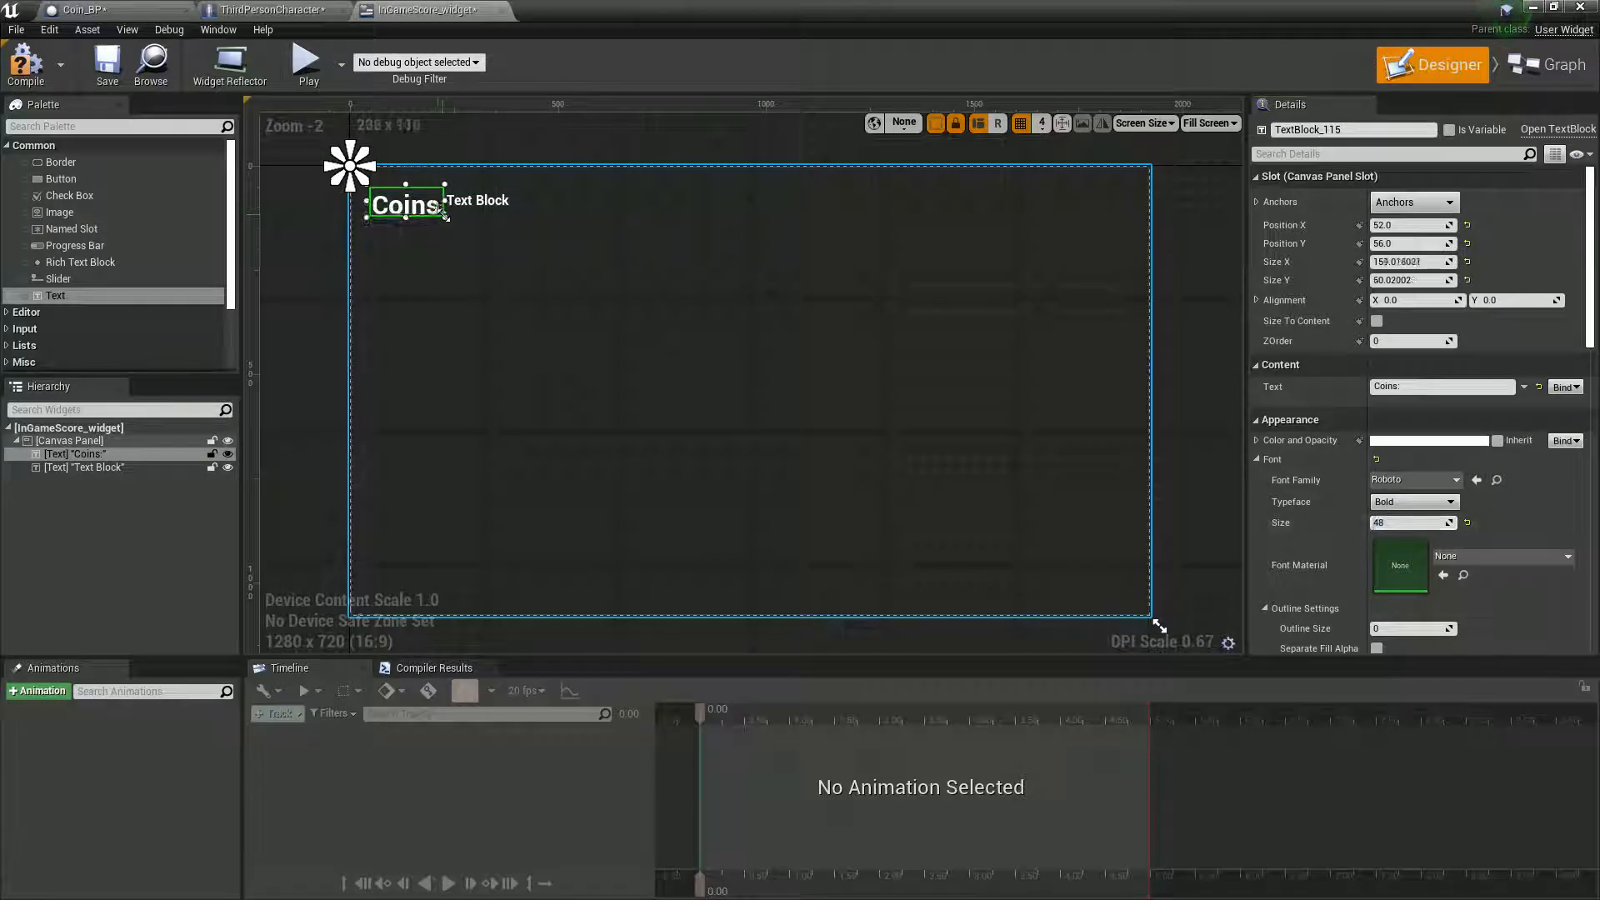
- Set the second text block's font size to 48, enlarge its box to about 275 × 82, and align it beside "Coins:" at X 240, Y 52
mouse_move(487, 205)
left_mouse_down()
mouse_move(508, 212)
mouse_move(490, 207)
left_mouse_up()
left_click(1411, 524)
type("48")
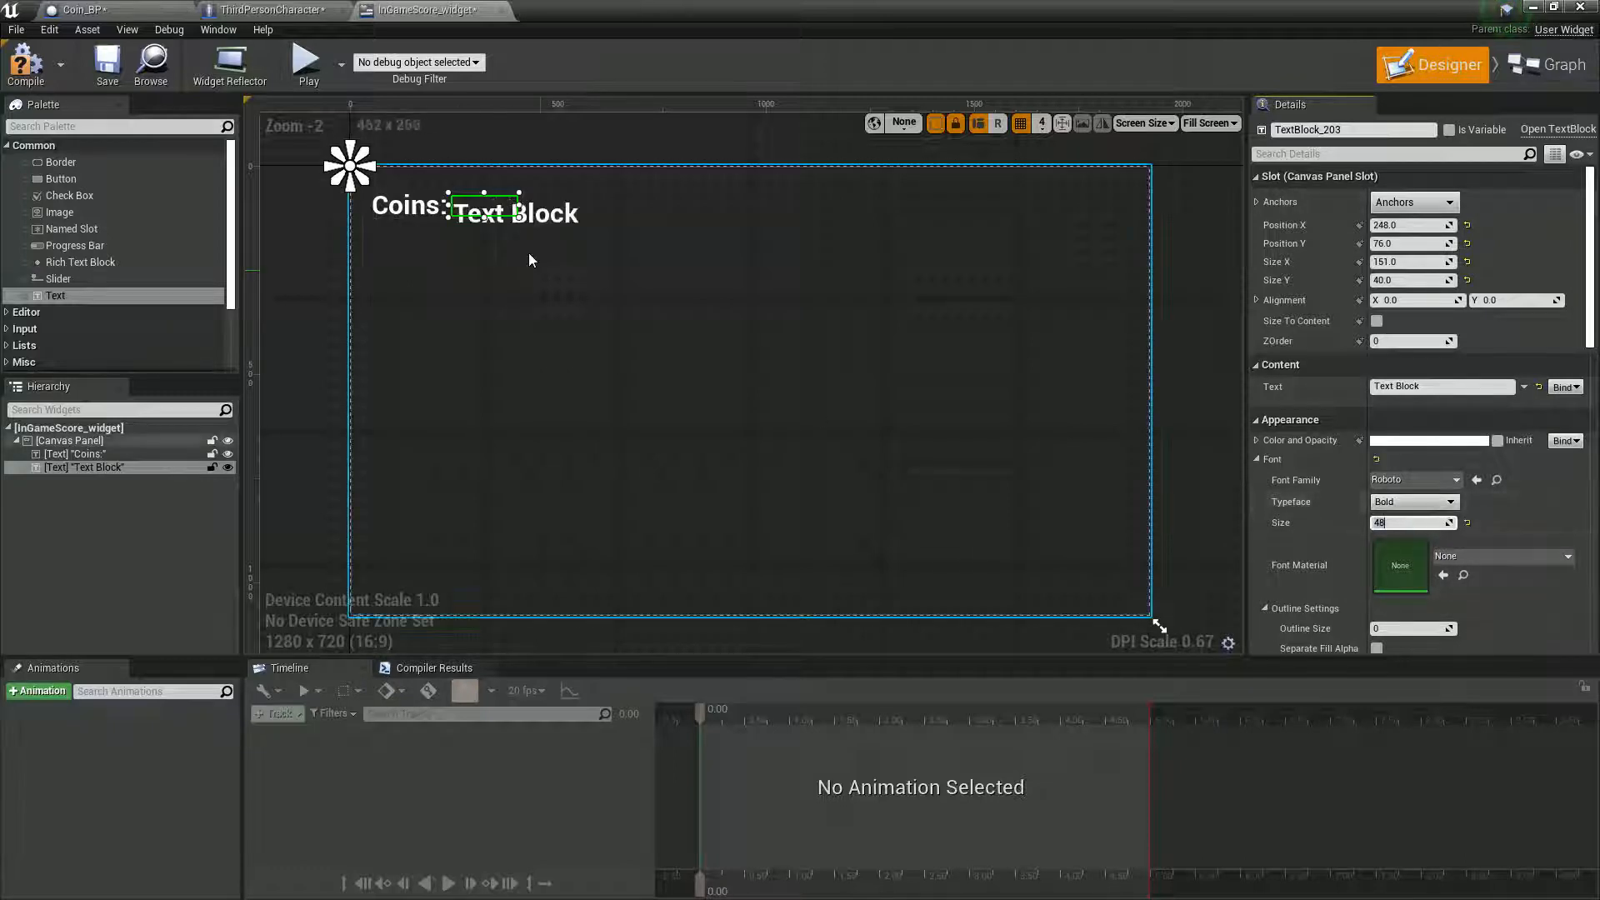
left_click_drag(520, 215, 526, 209)
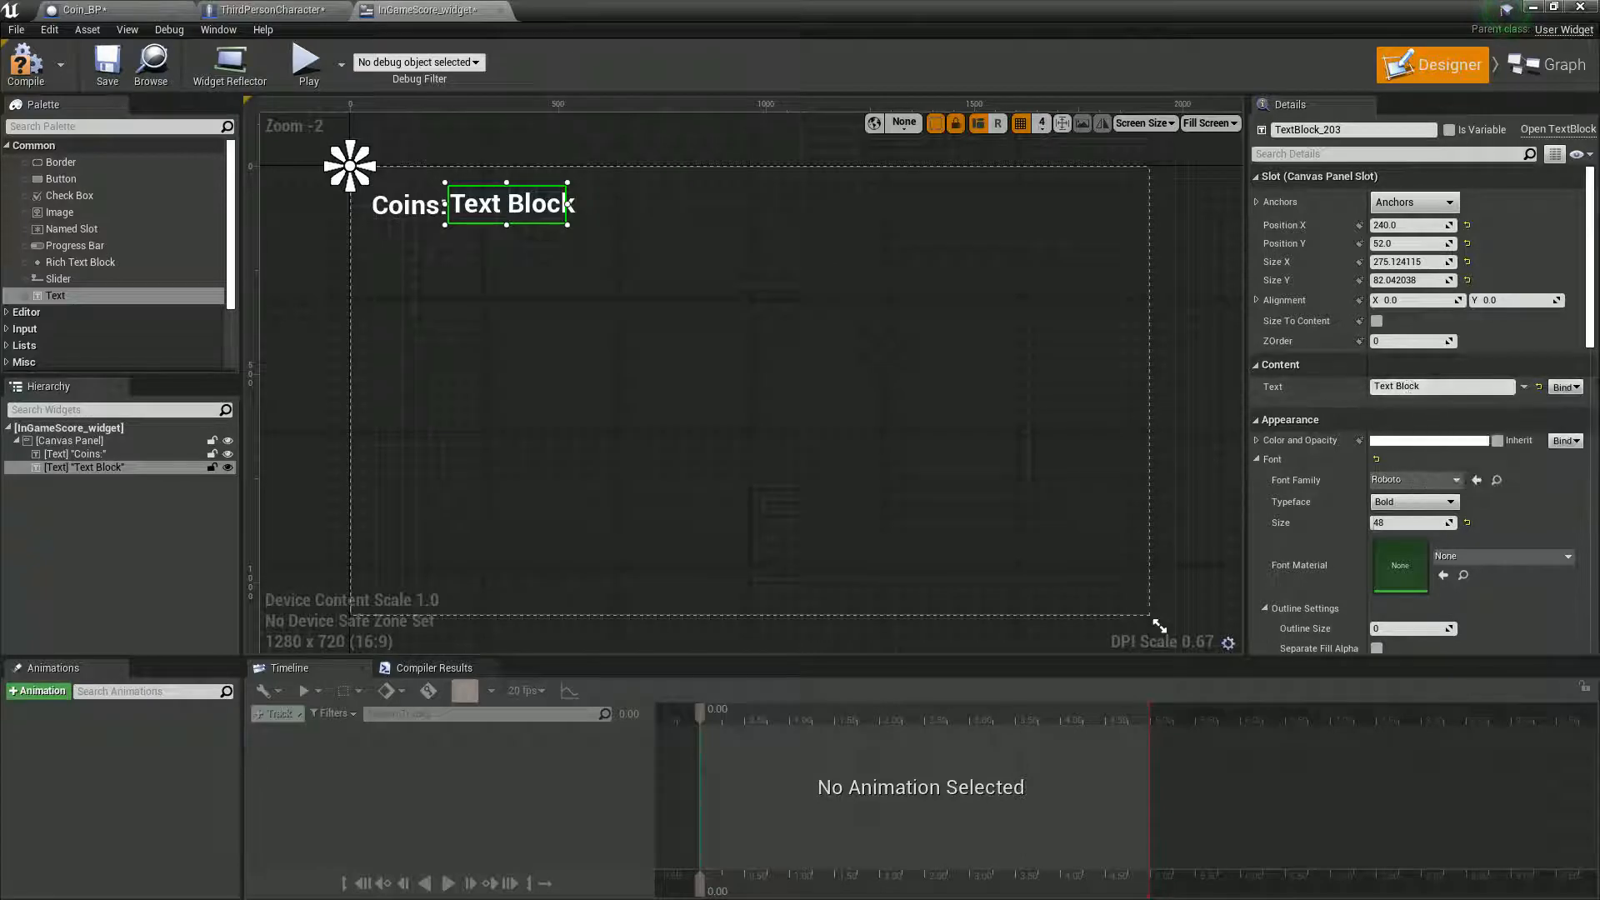
- Create a binding for the second text block's Text property and move the Return Node away to make room
left_click(1563, 388)
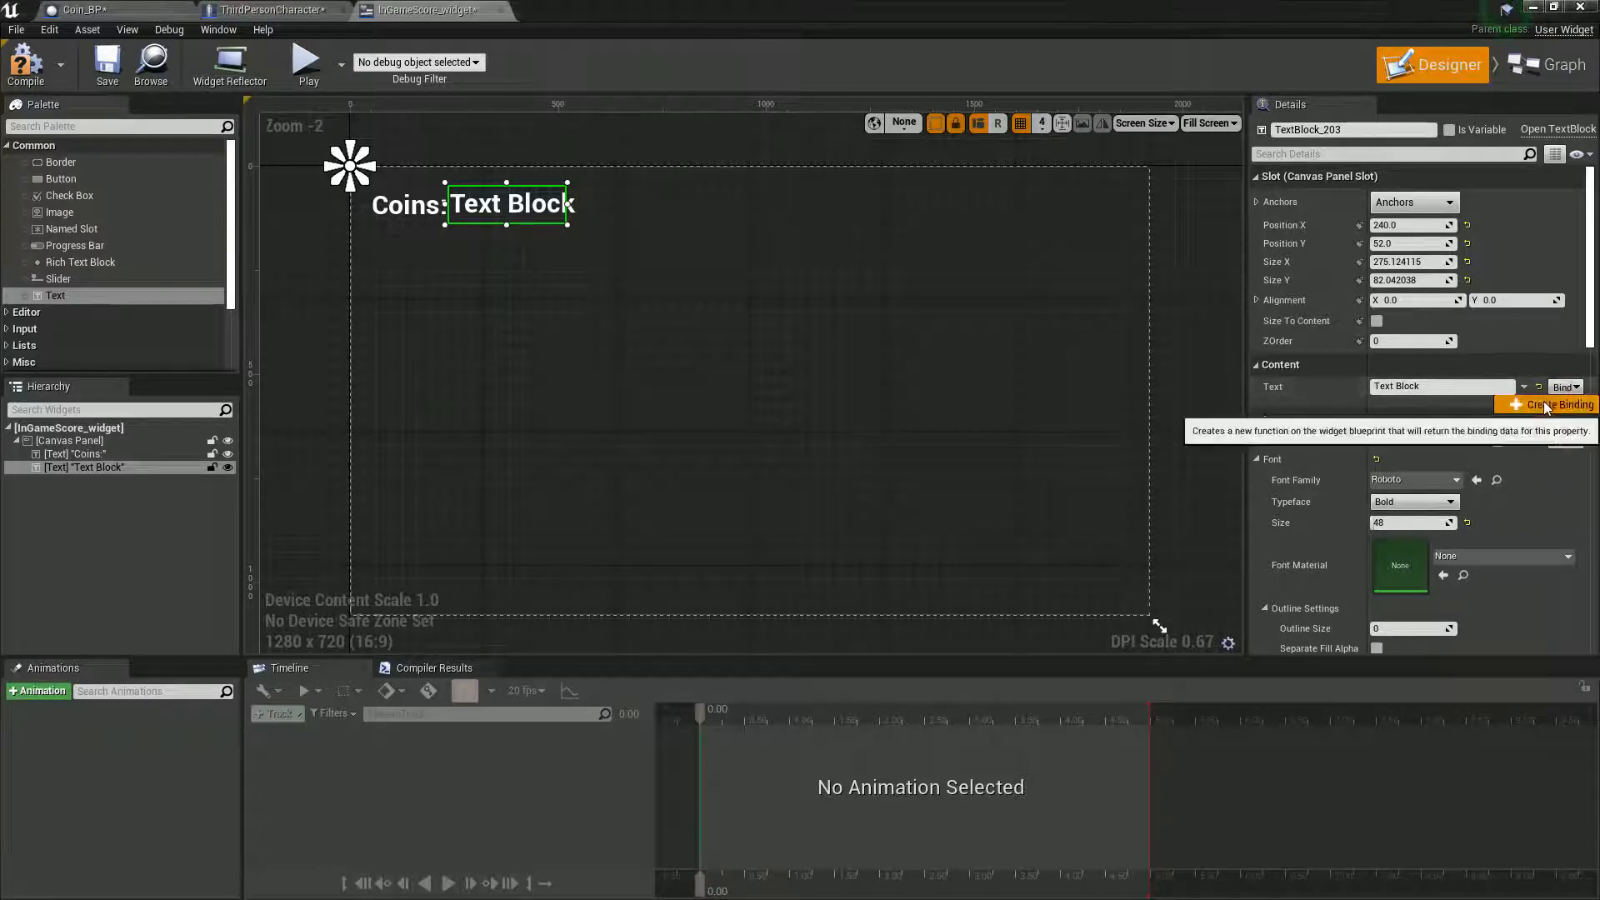
left_click(1566, 403)
left_click_drag(1083, 518, 1373, 518)
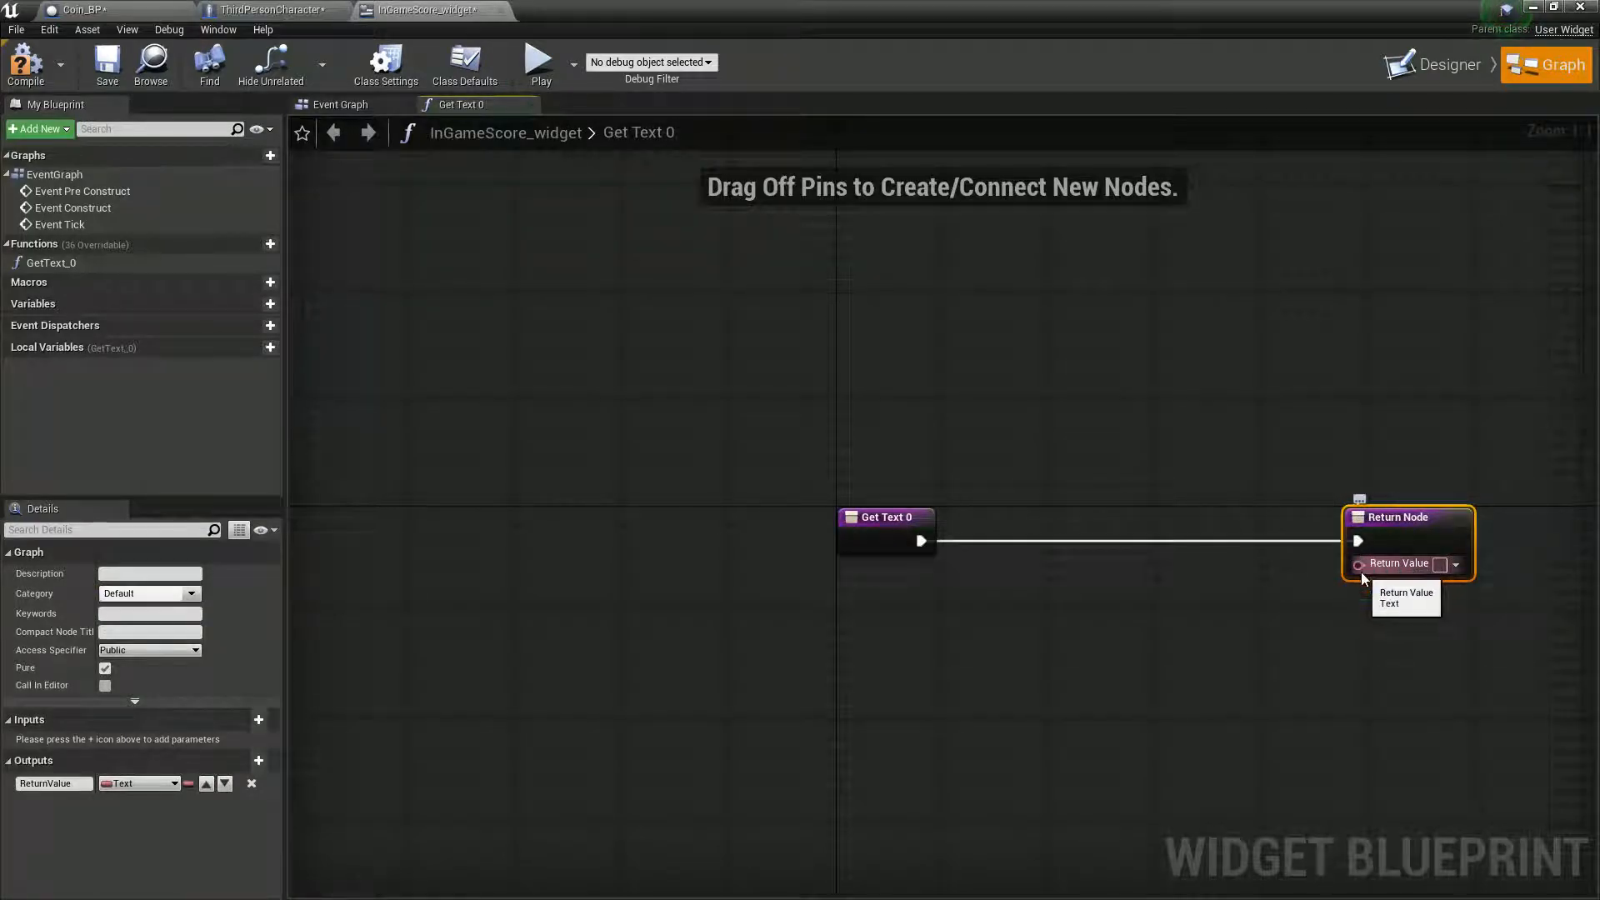
- Insert a Cast To ThirdPersonCharacter node between Get Text 0 and the Return Node, moving Get Text 0 aside to fit it
left_click_drag(852, 517, 652, 543)
type("cast to")
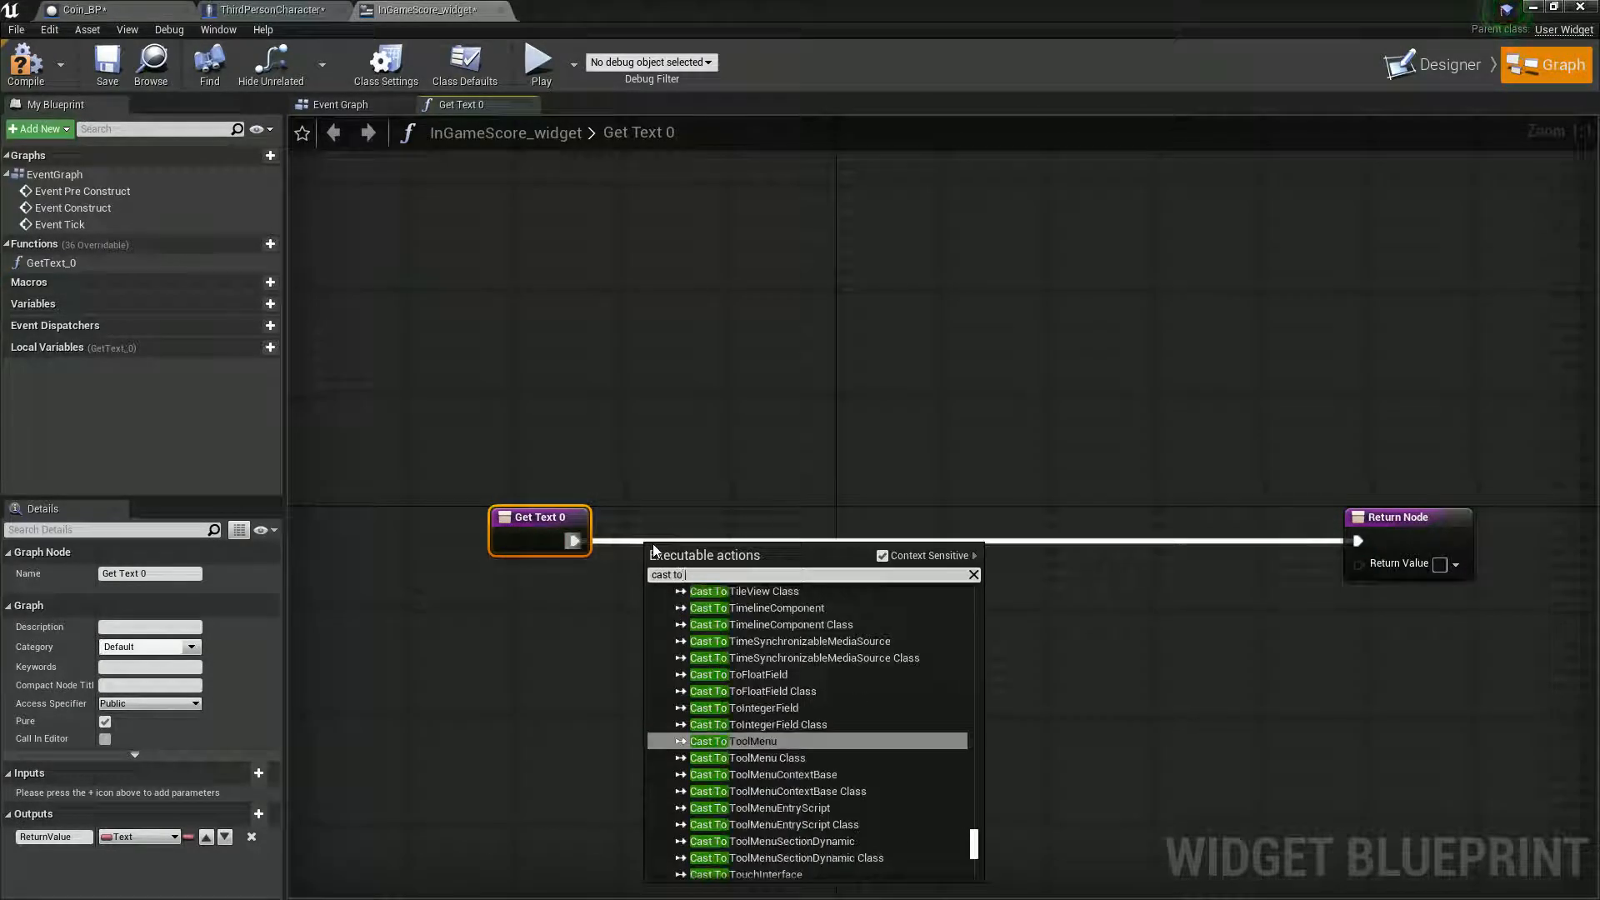
type(" third")
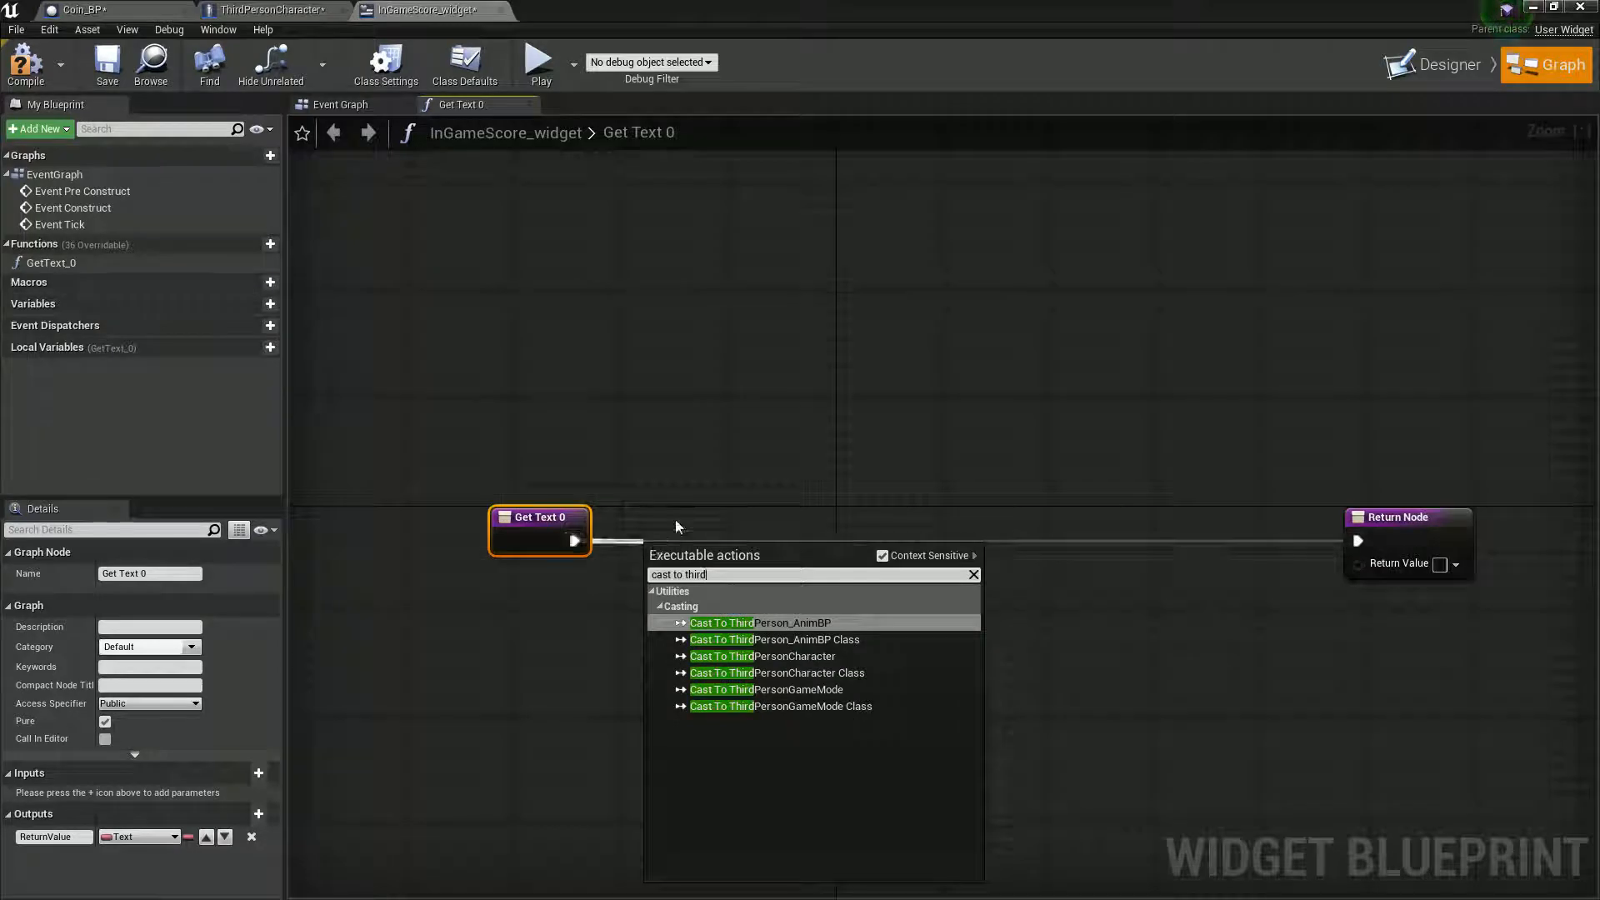
left_click(763, 656)
left_click_drag(760, 565, 768, 528)
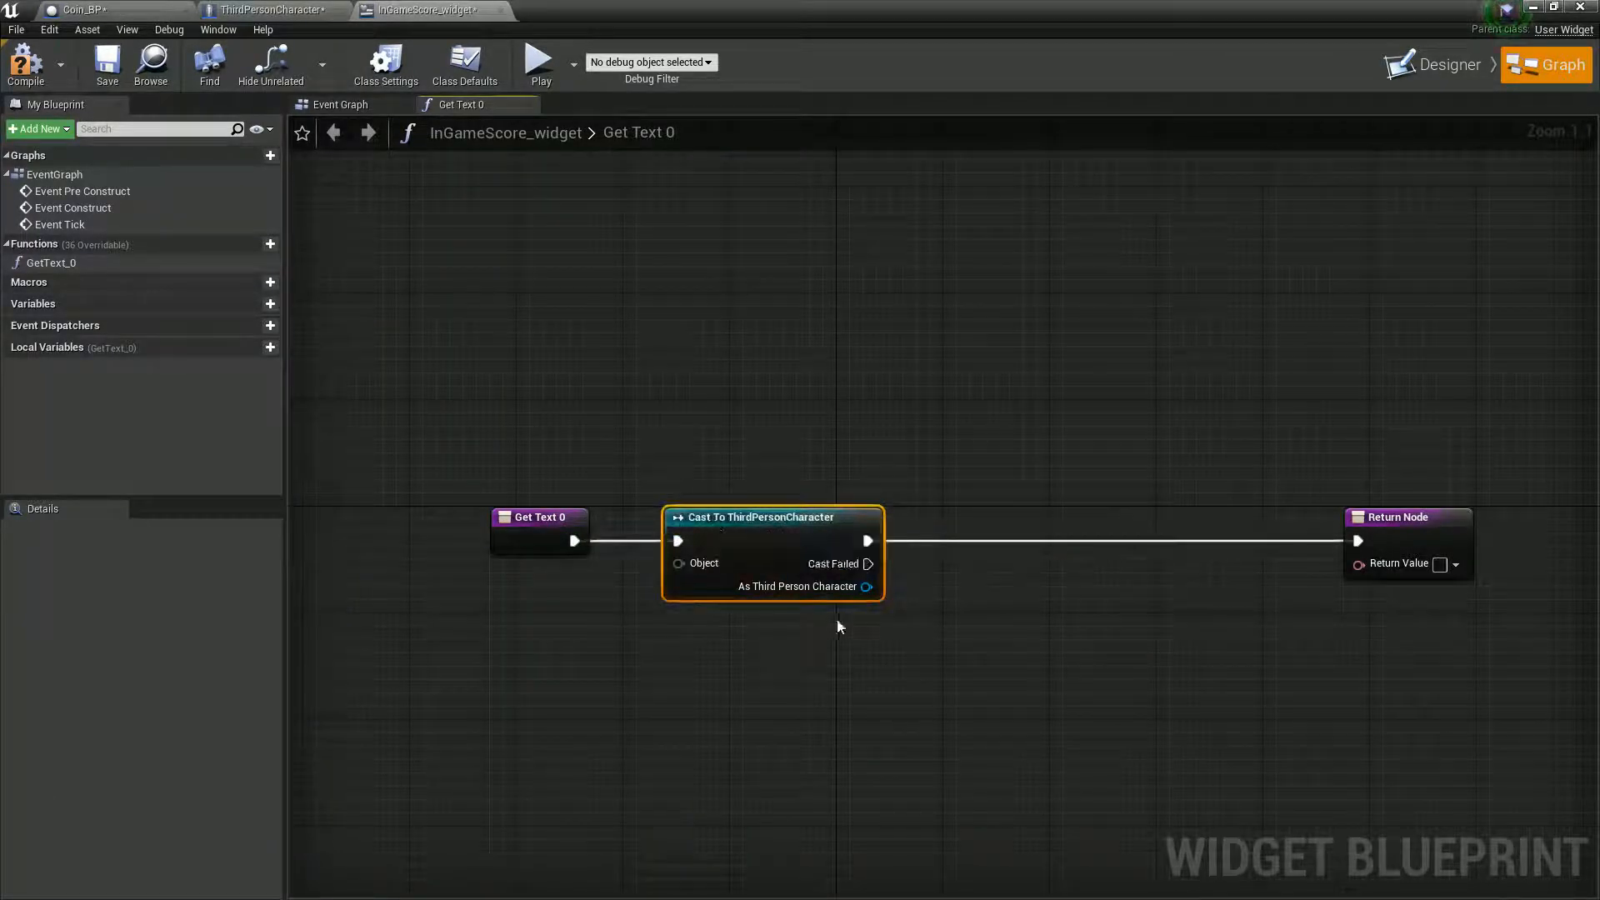
- Get Coins from As Third Person Character and feed it through a ToText (integer) conversion into the Return Value
left_click_drag(867, 586, 932, 611)
type("get coins")
key("Return")
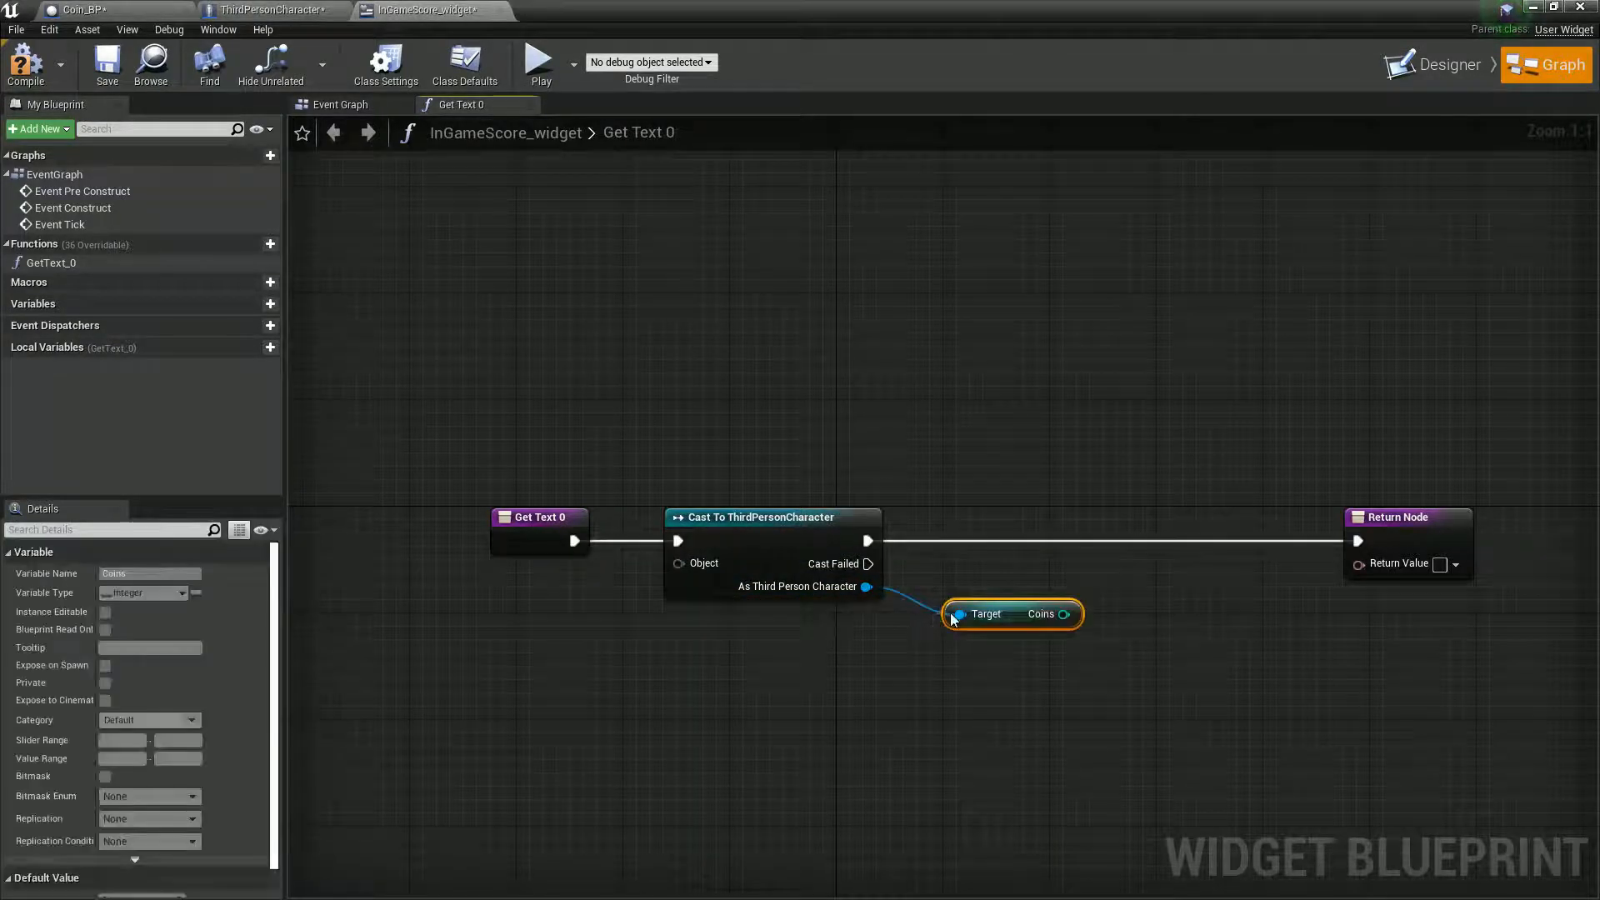
left_click_drag(1064, 614, 1358, 563)
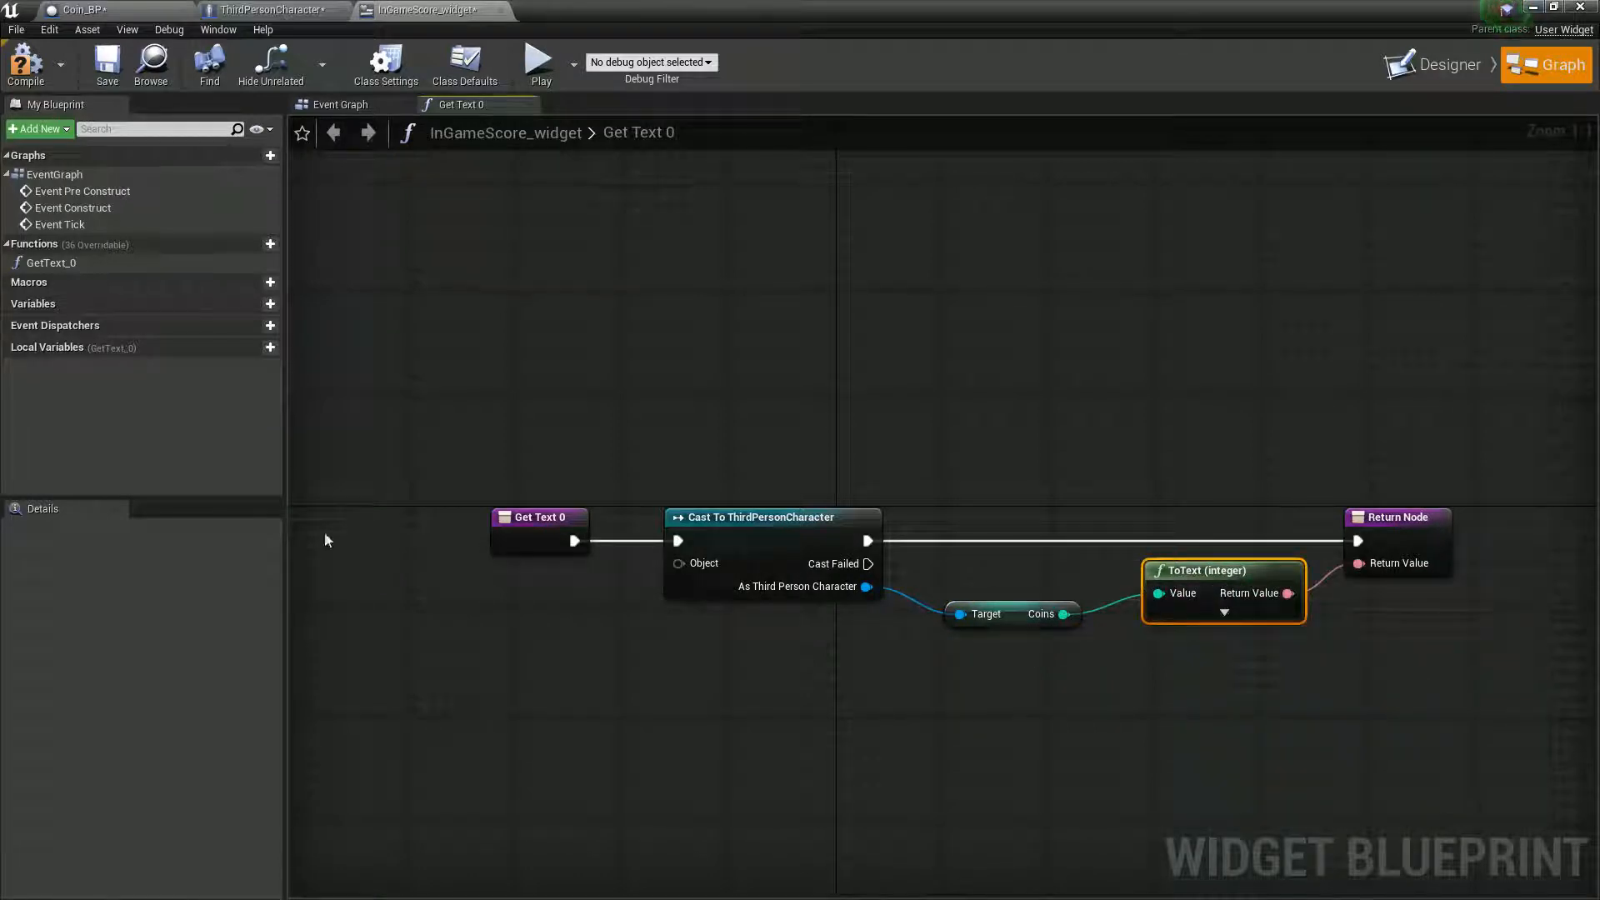
- Move Get Text 0 farther from the cast node and compile the widget
left_click_drag(518, 516, 396, 516)
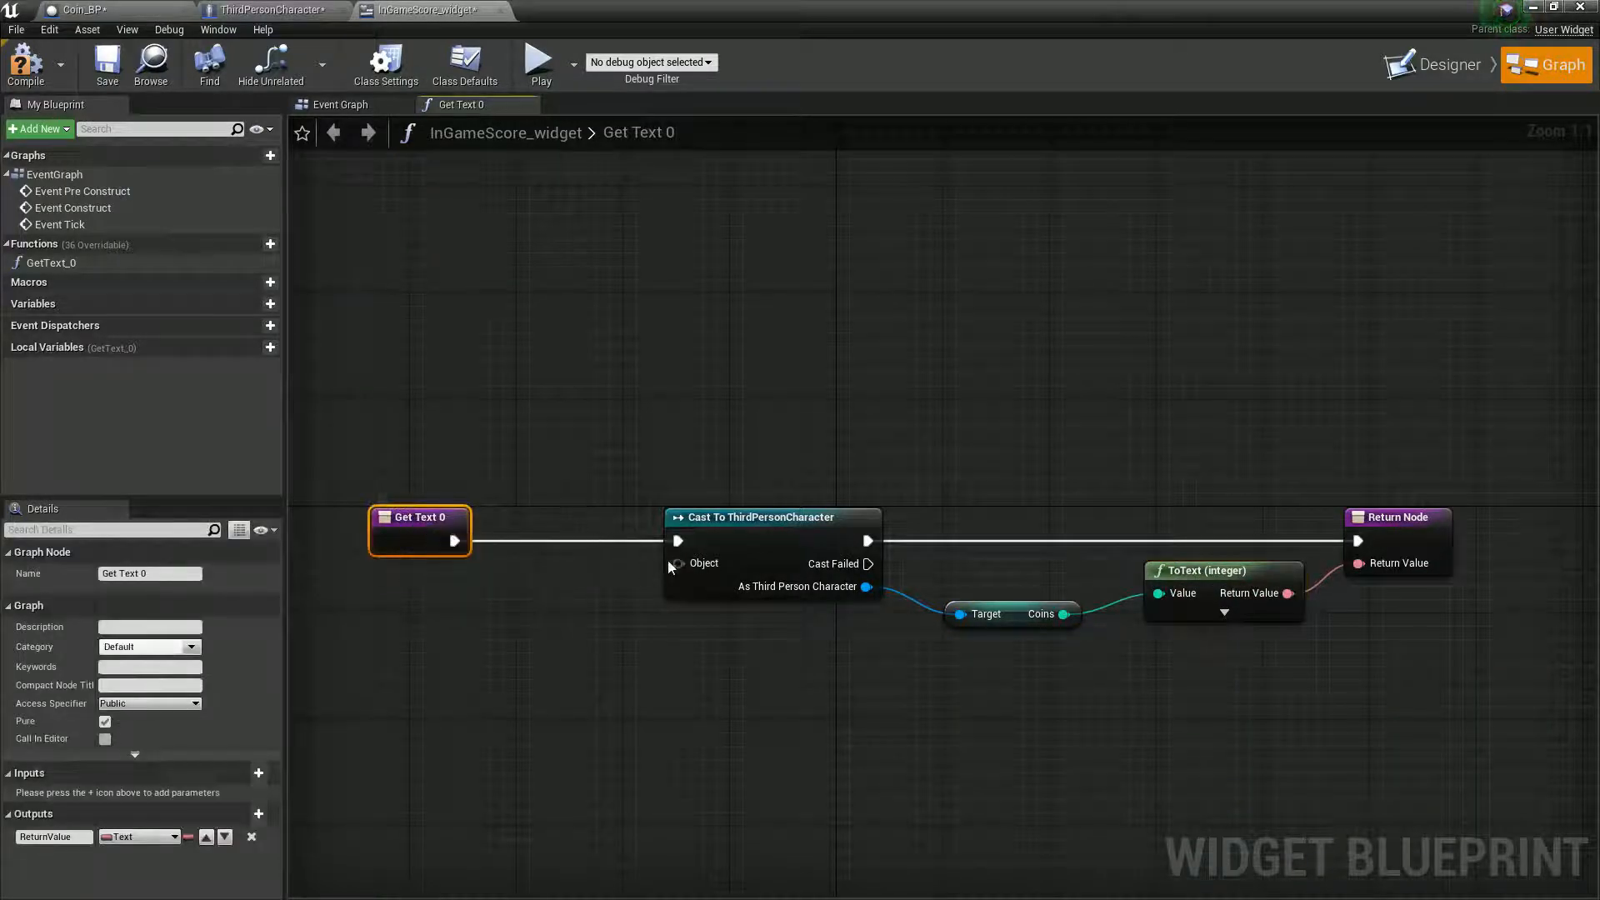
left_click_drag(677, 564, 583, 646)
left_click(534, 588)
left_click(25, 63)
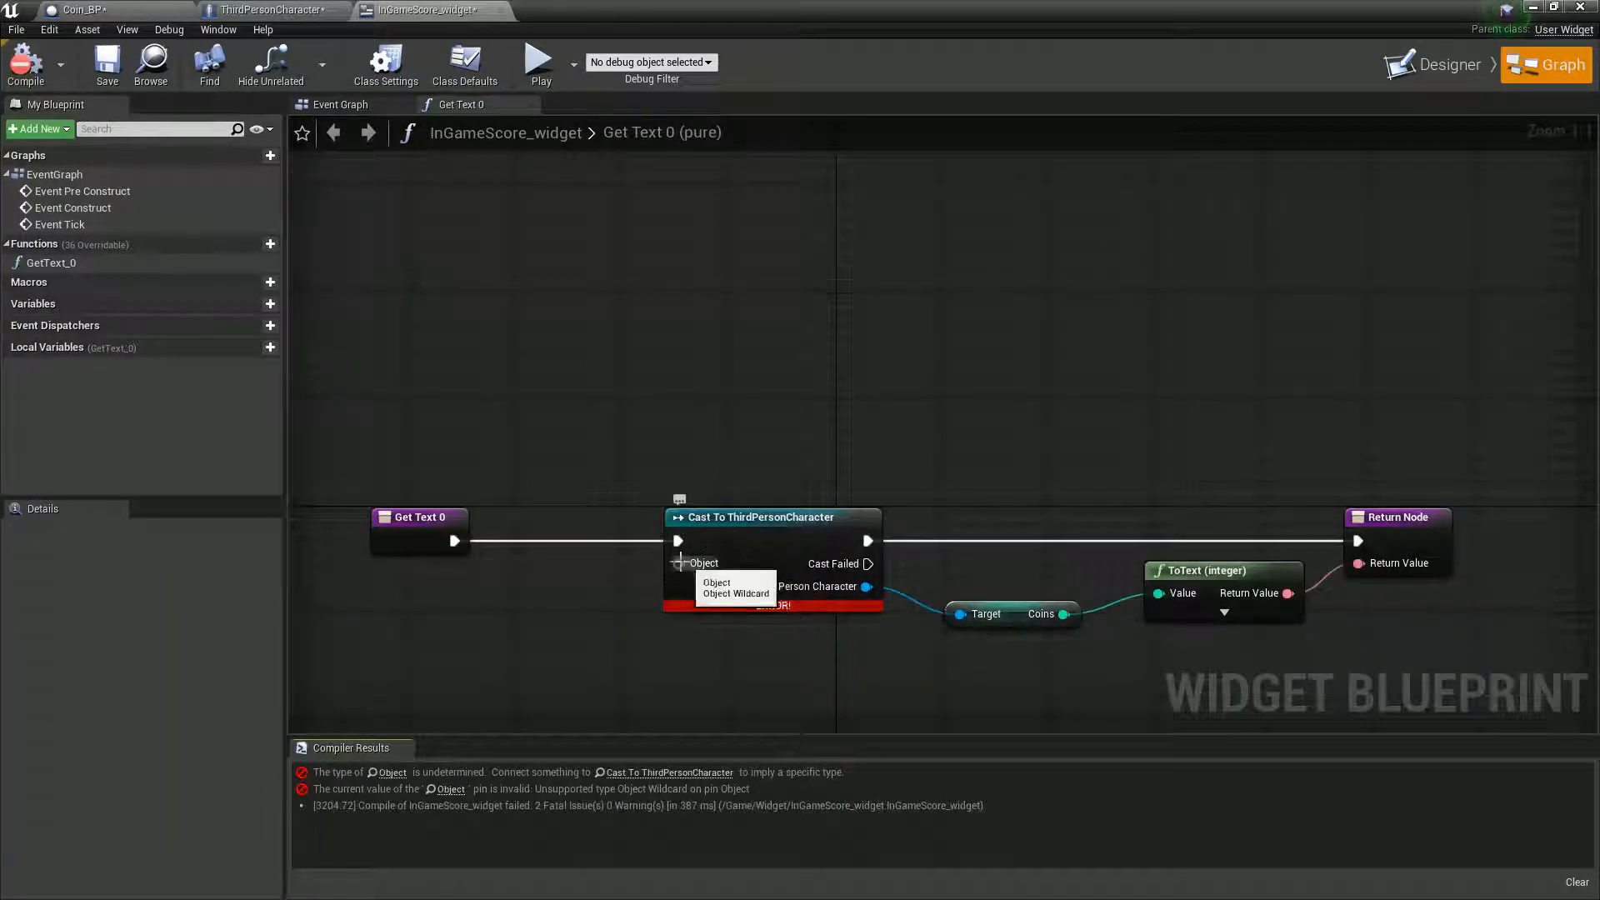
- Add a Get Player Controller node feeding the Object input of Cast To ThirdPersonCharacter
left_click_drag(690, 563, 600, 617)
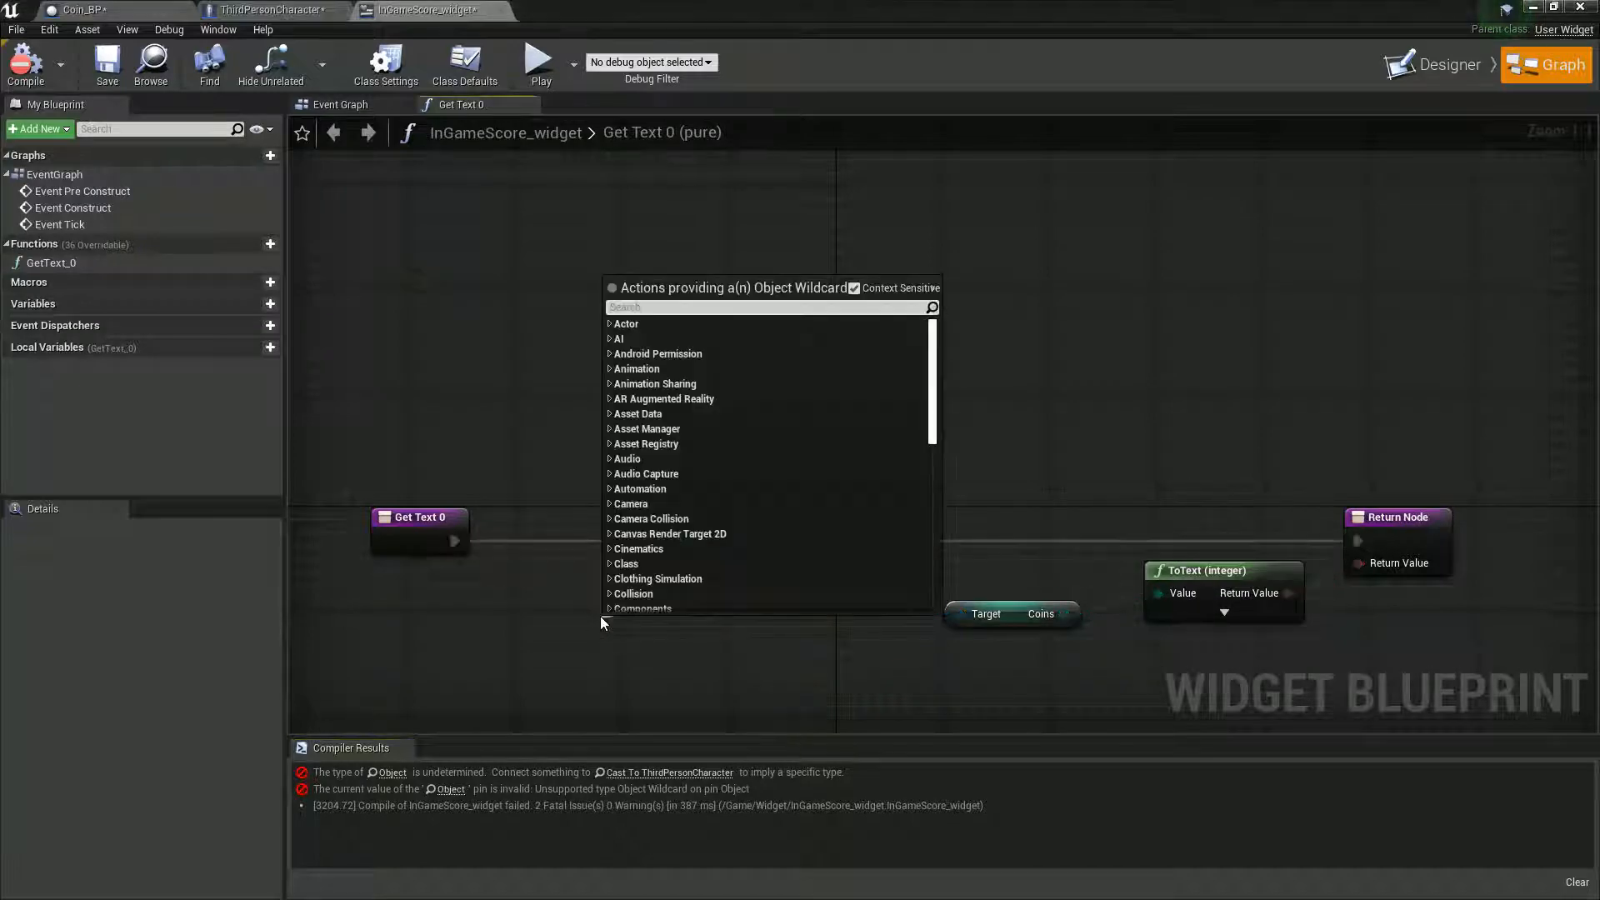
type("get")
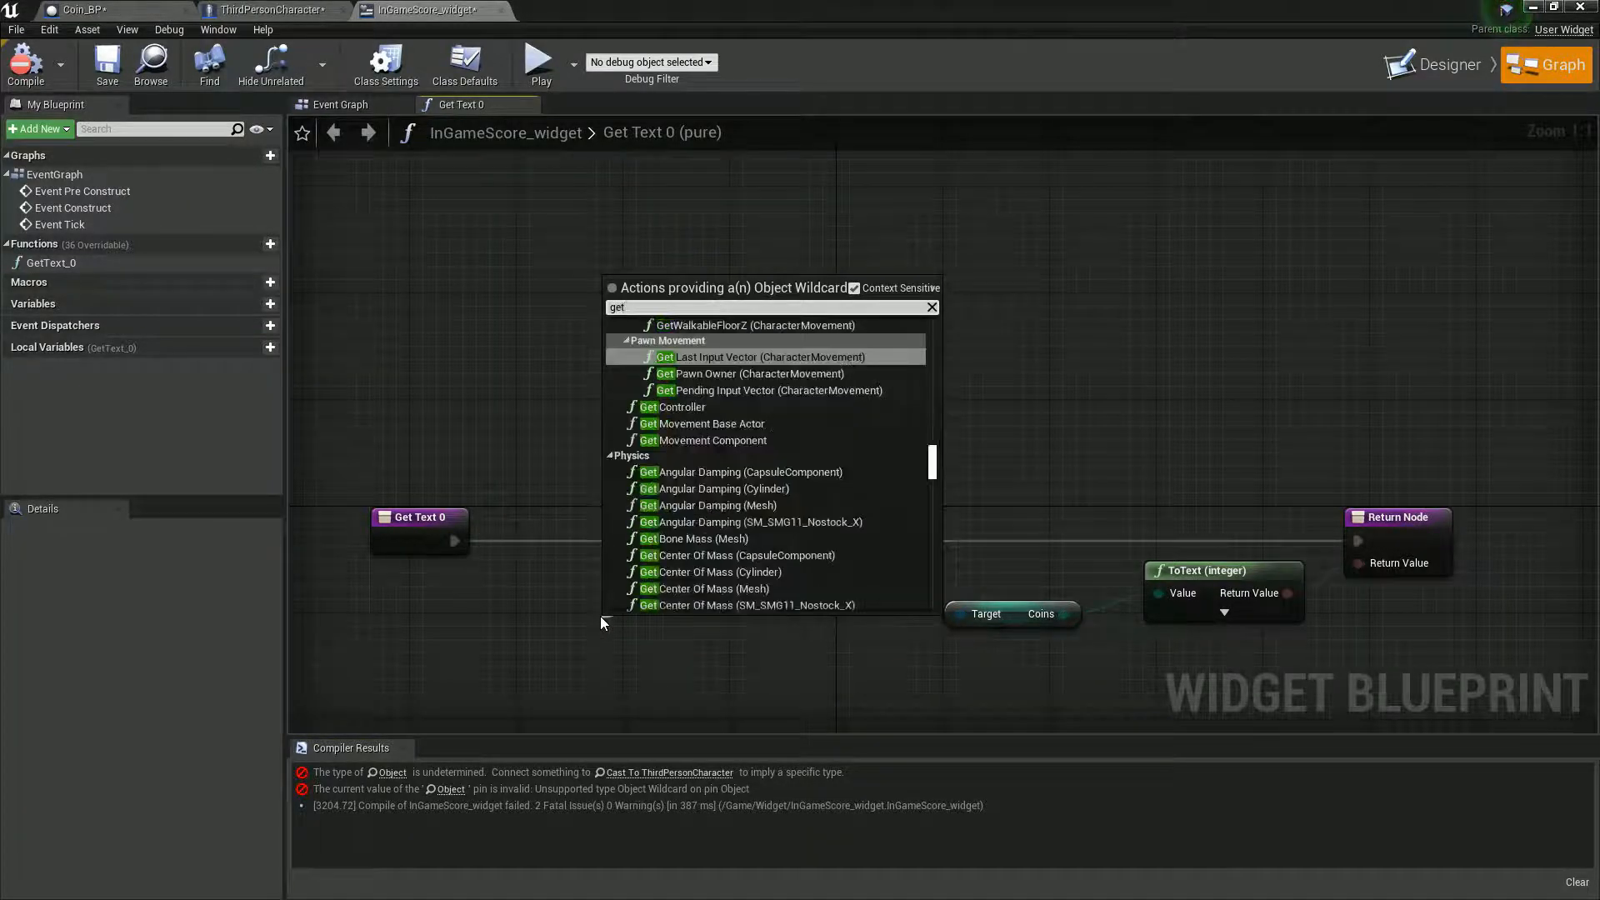
type(" player con")
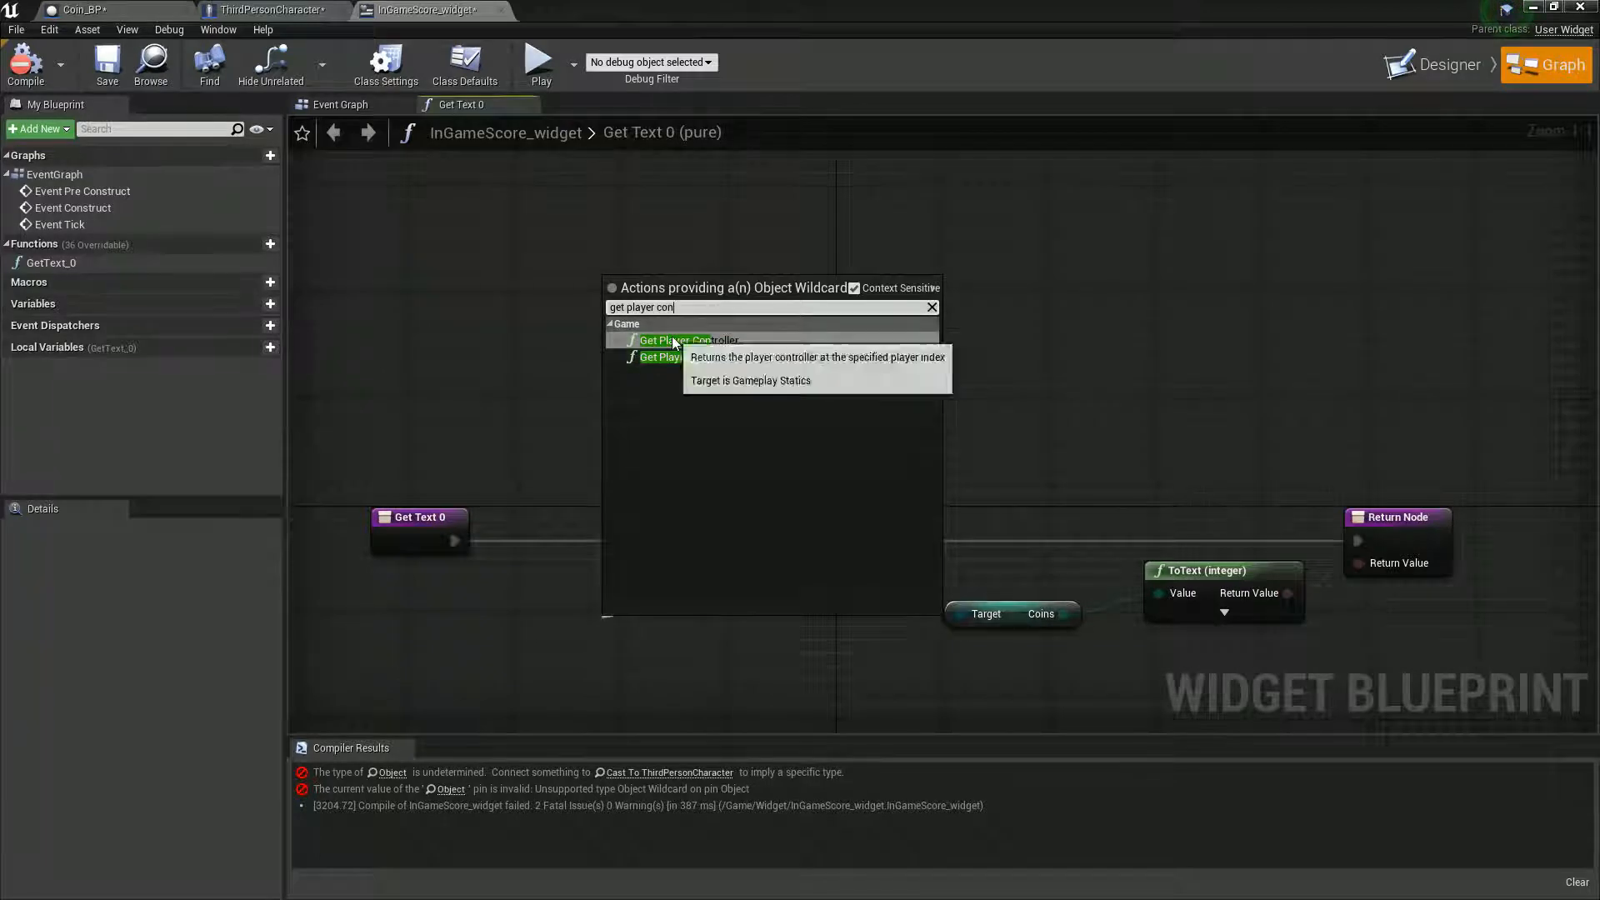
left_click(685, 340)
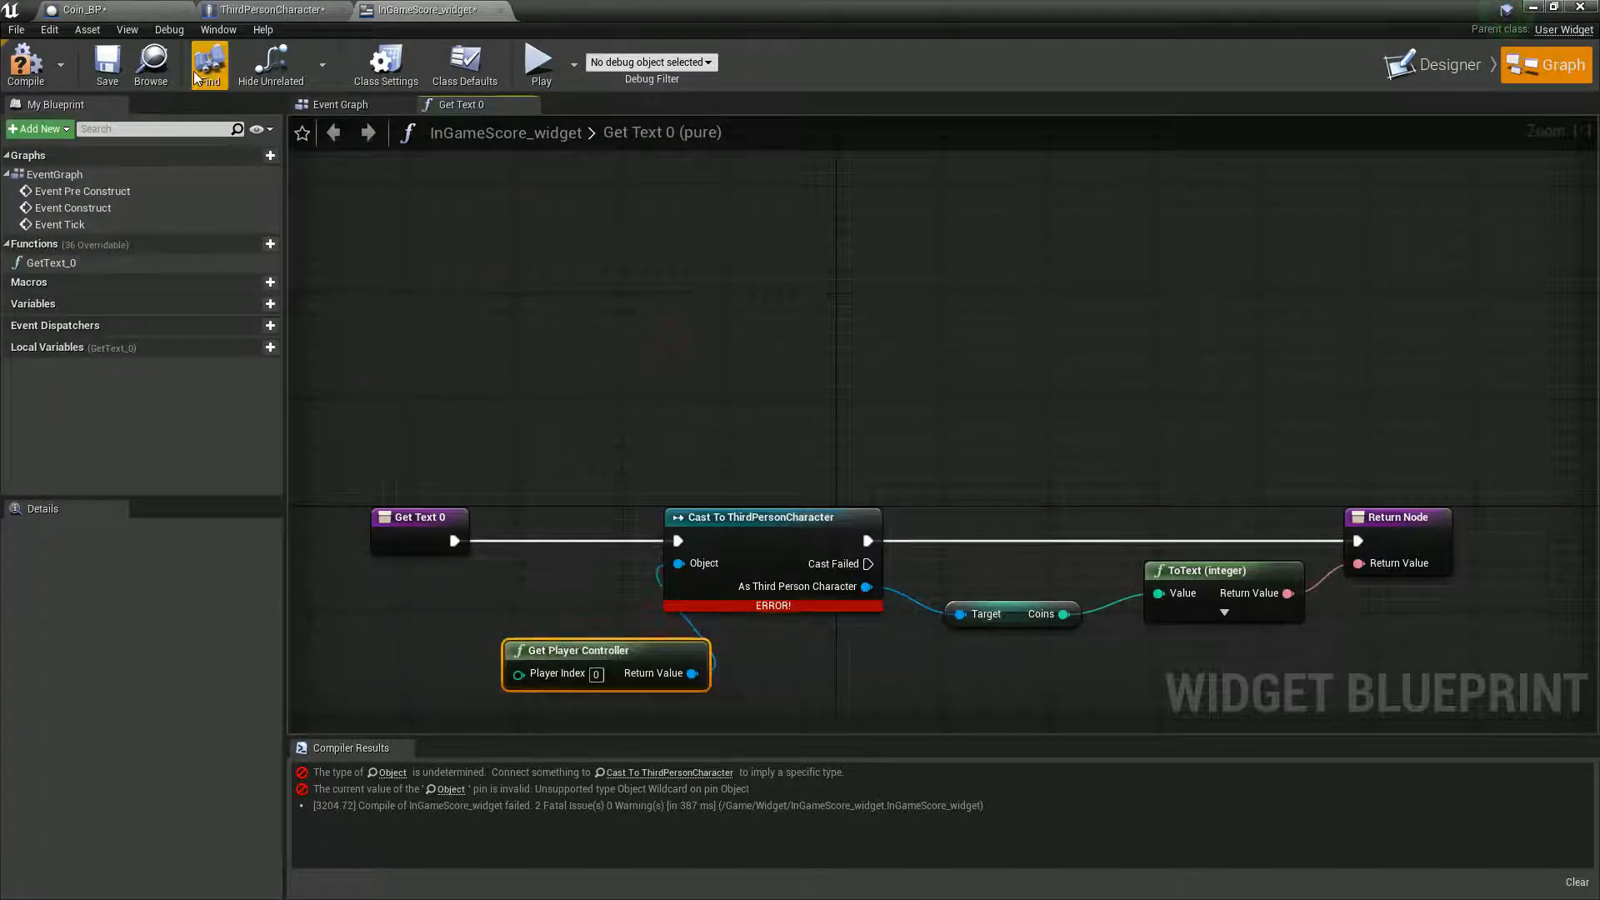
- Replace Get Player Controller with a Get Player Pawn node as the Object input of Cast To ThirdPersonCharacter, then compile and save the widget
left_click(26, 62)
left_click_drag(579, 650, 446, 610)
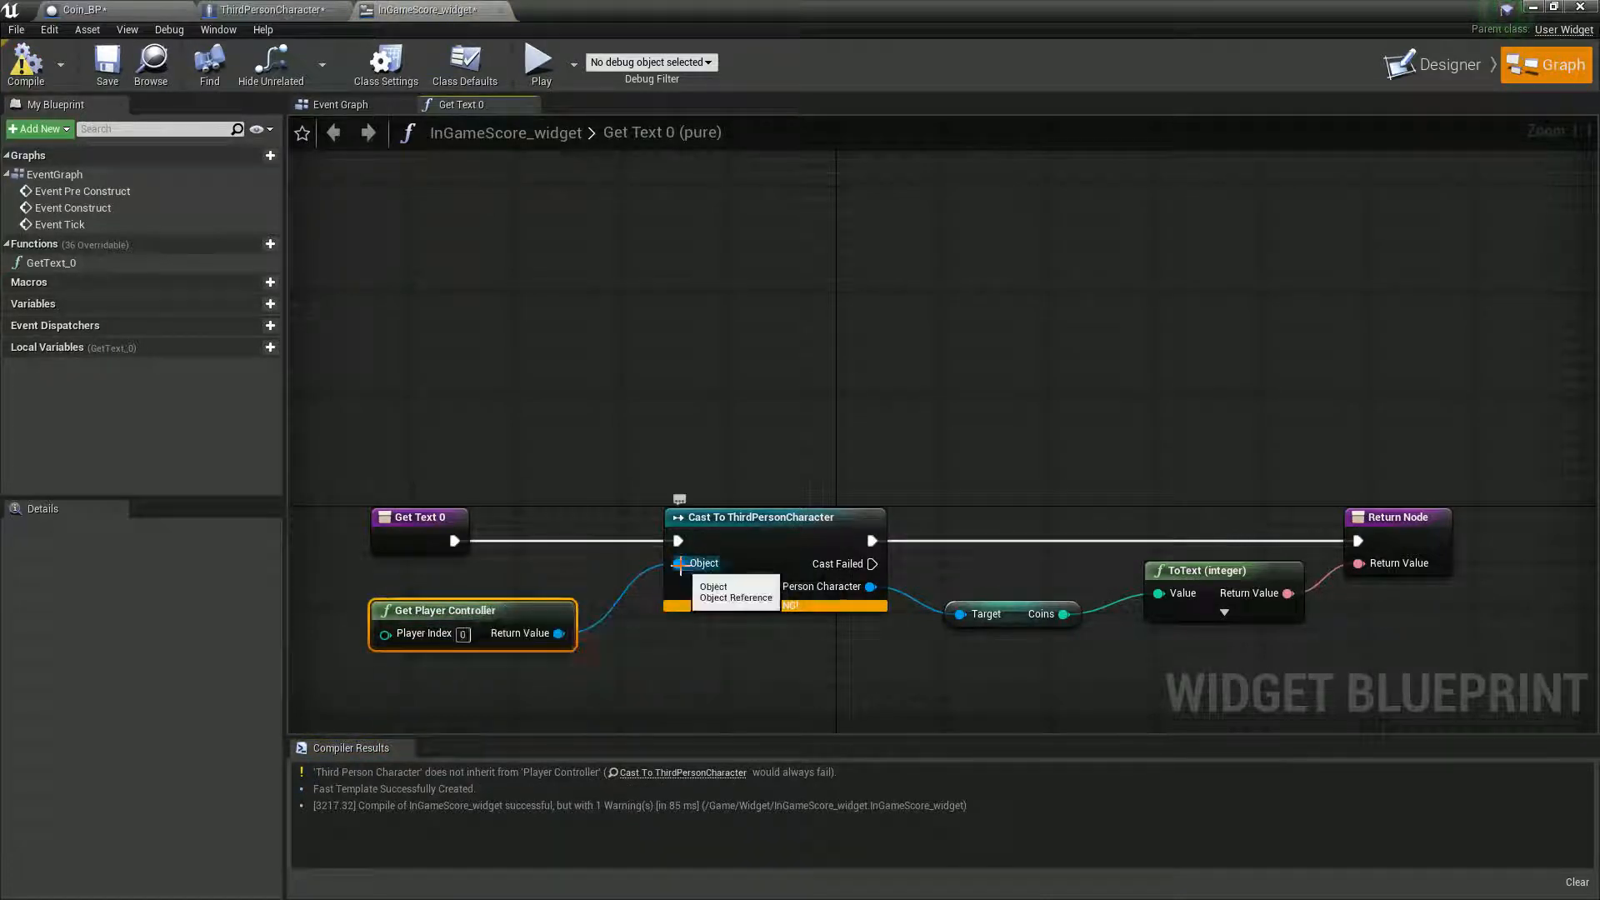
left_click(680, 564, "alt")
left_click_drag(679, 572, 637, 634)
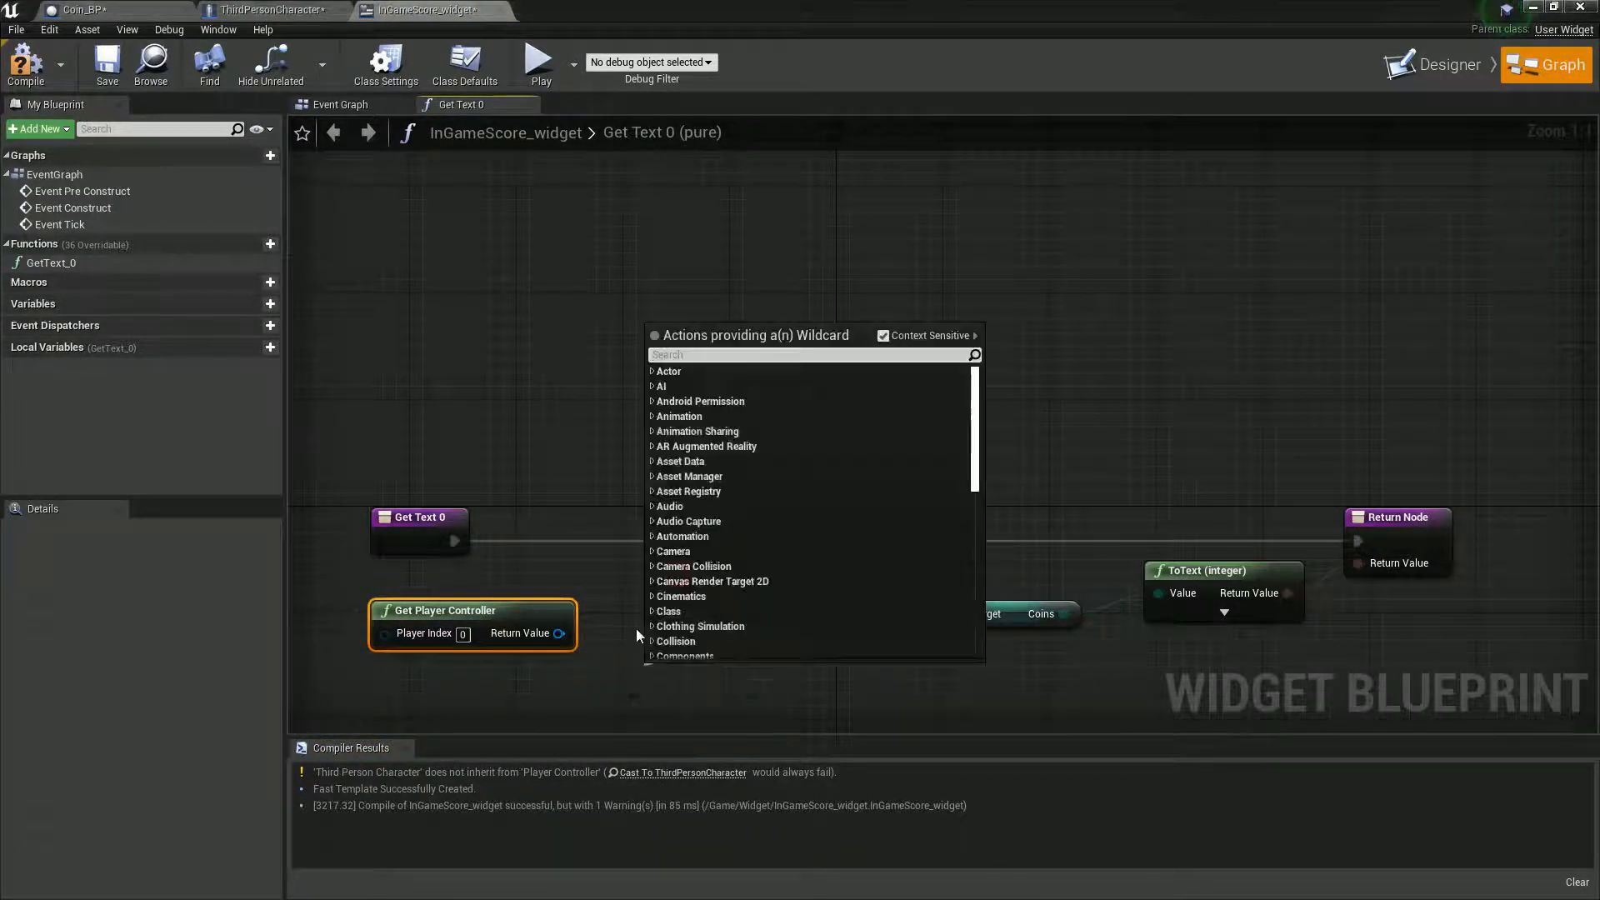
type("get player")
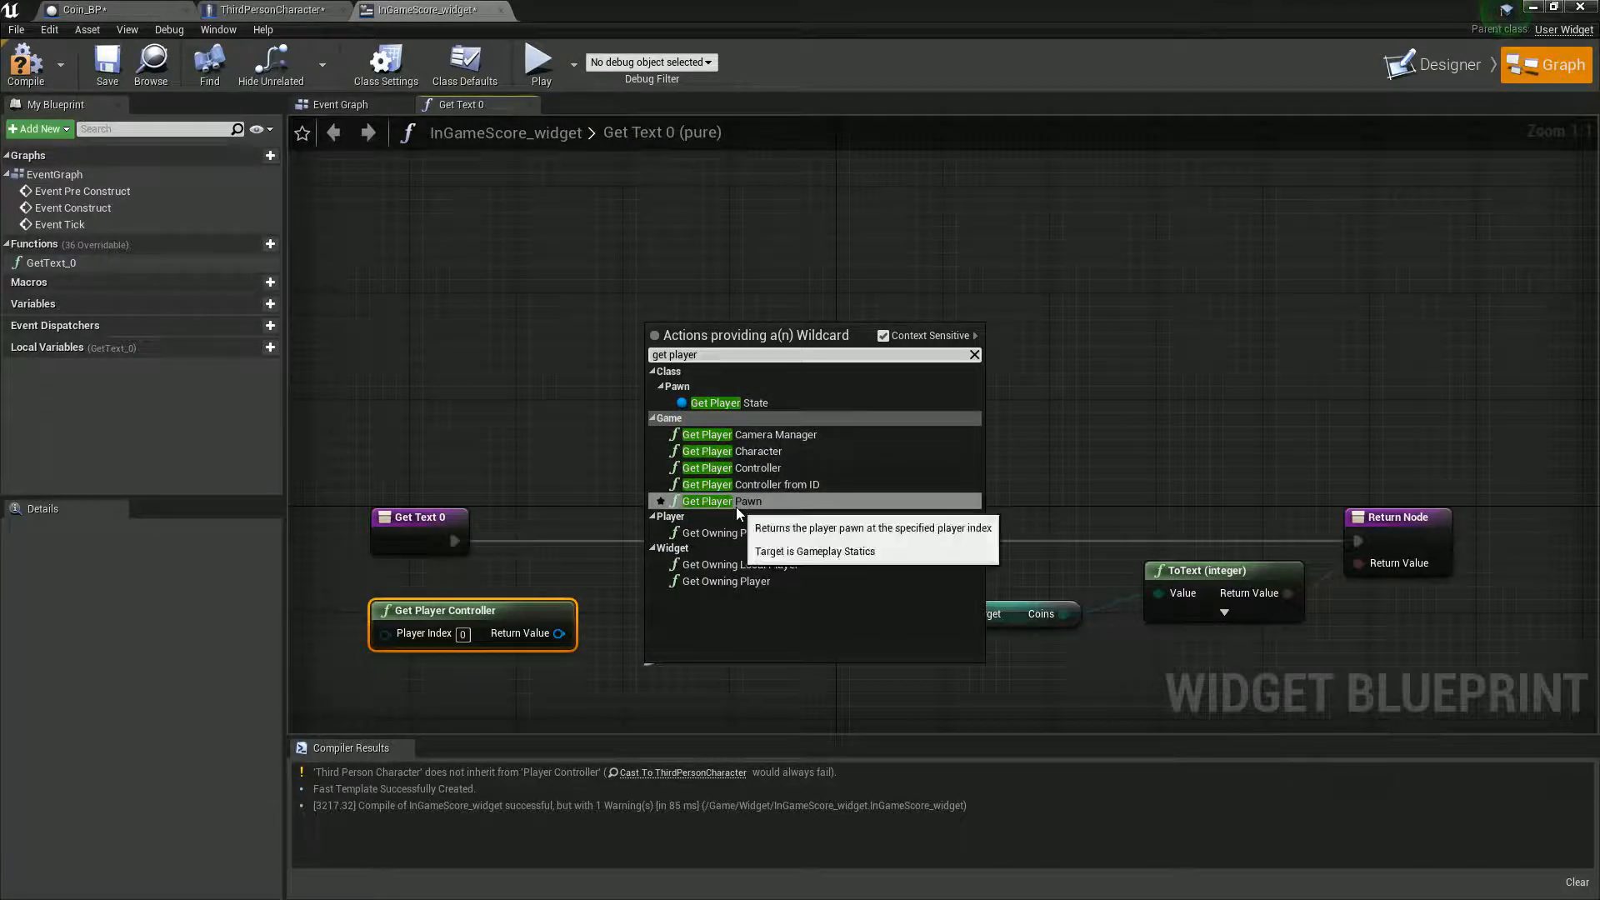
left_click(722, 501)
left_click_drag(587, 685, 518, 672)
left_click(37, 65)
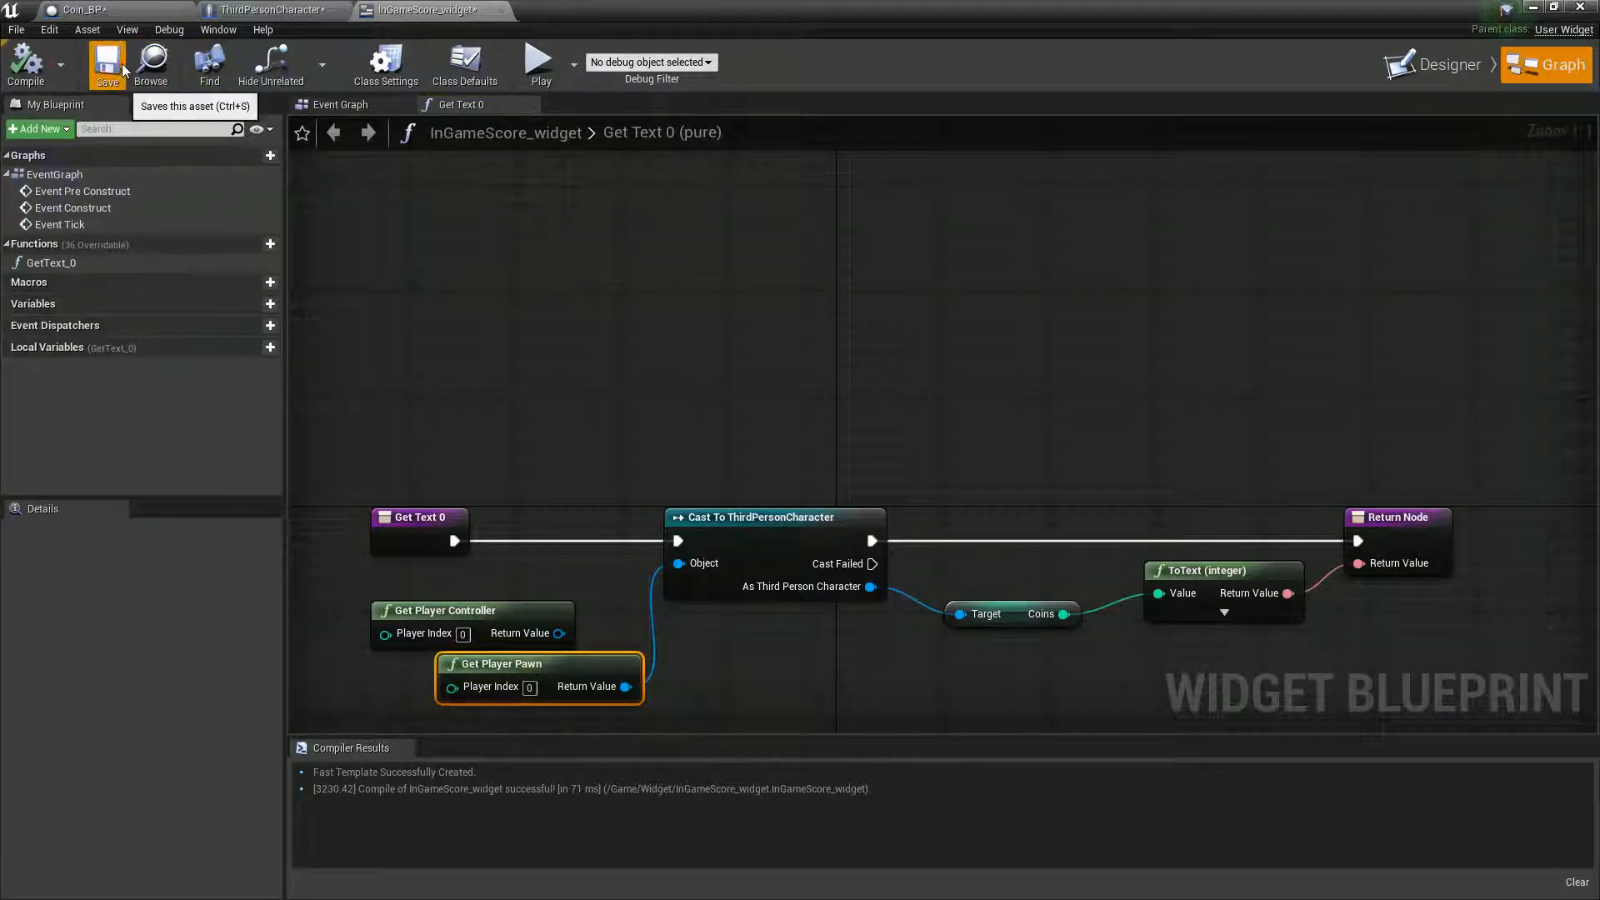
- Move the Blueprint editor window off the level viewport and run a short play test of the level
double_click(652, 12)
left_click_drag(744, 14, 1074, 708)
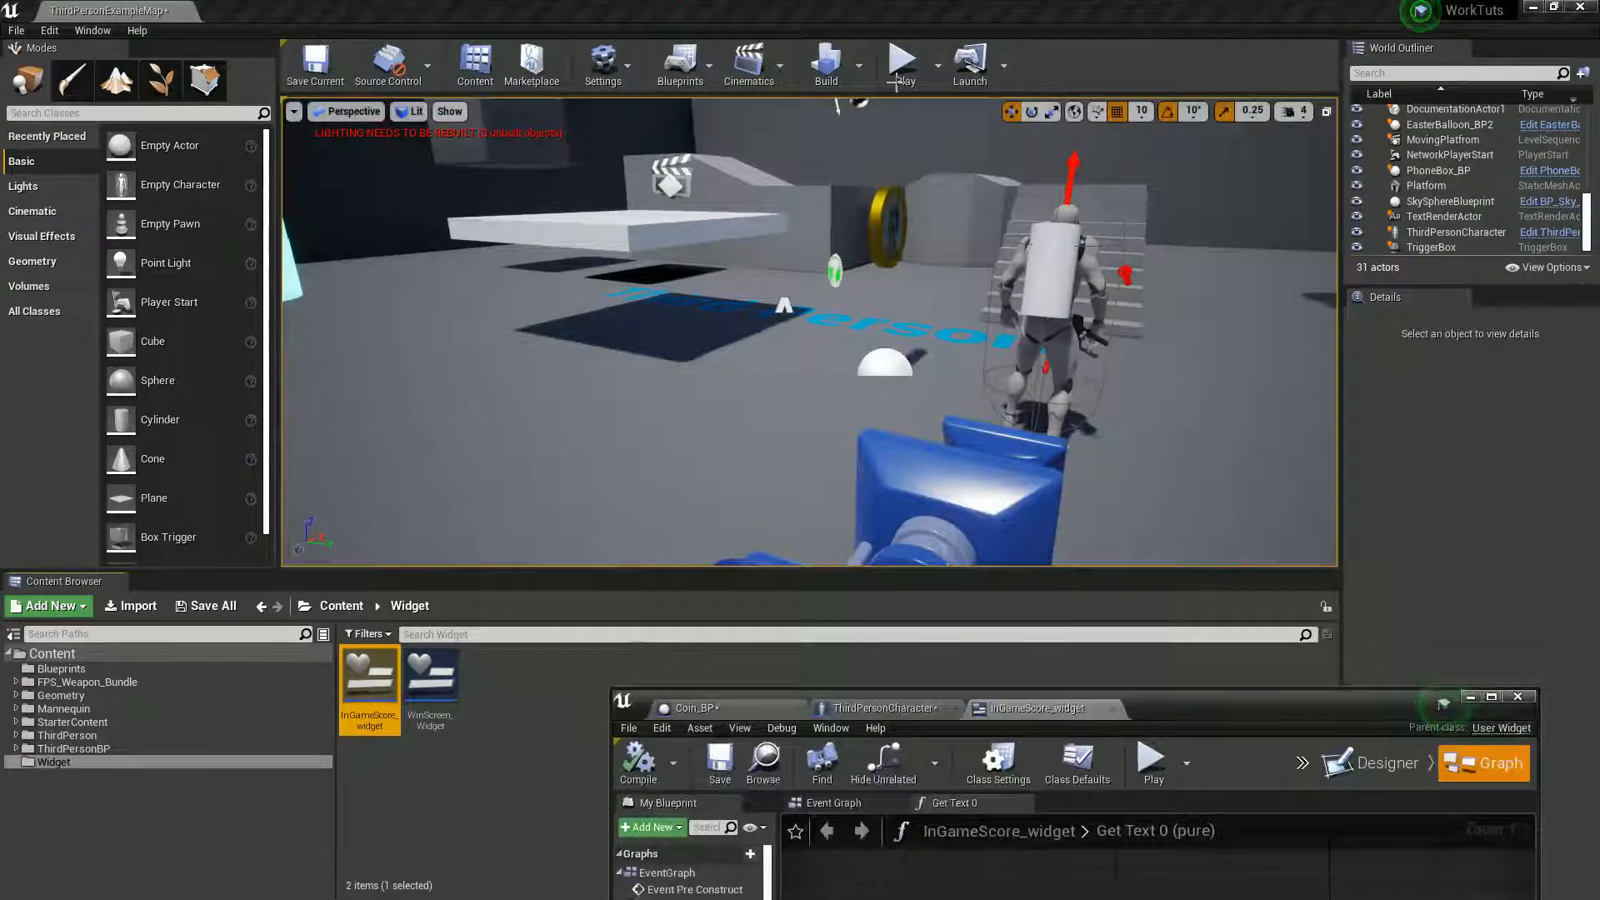
left_click(905, 63)
key("Escape")
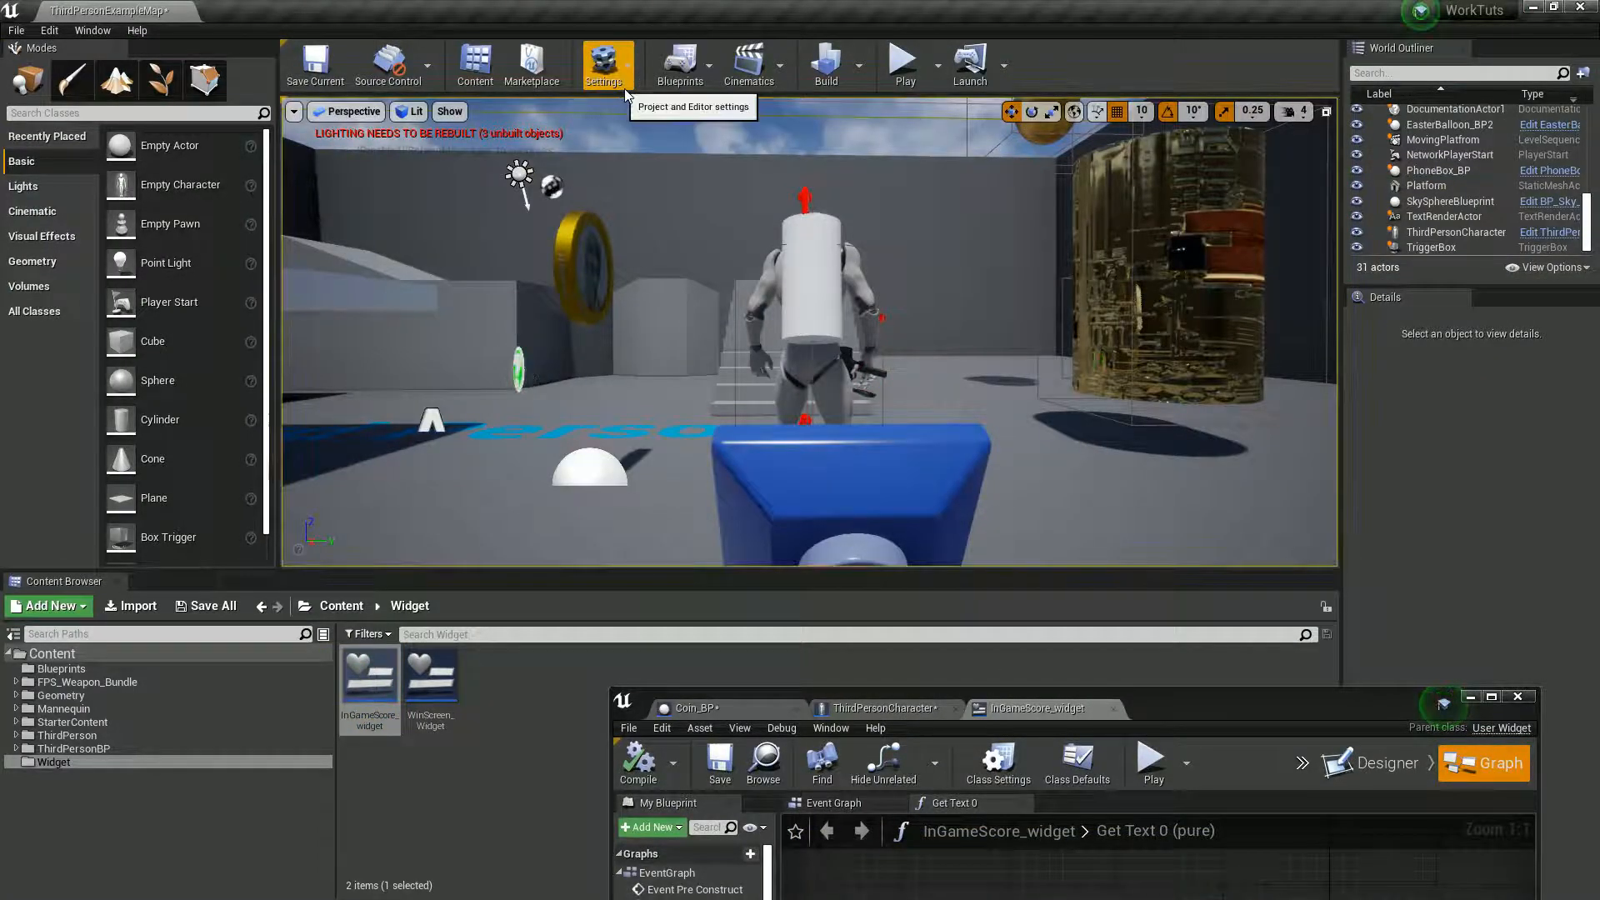
- Open the Level Blueprint of ThirdPersonExampleMap in the maximized Blueprint editor
left_click(840, 71)
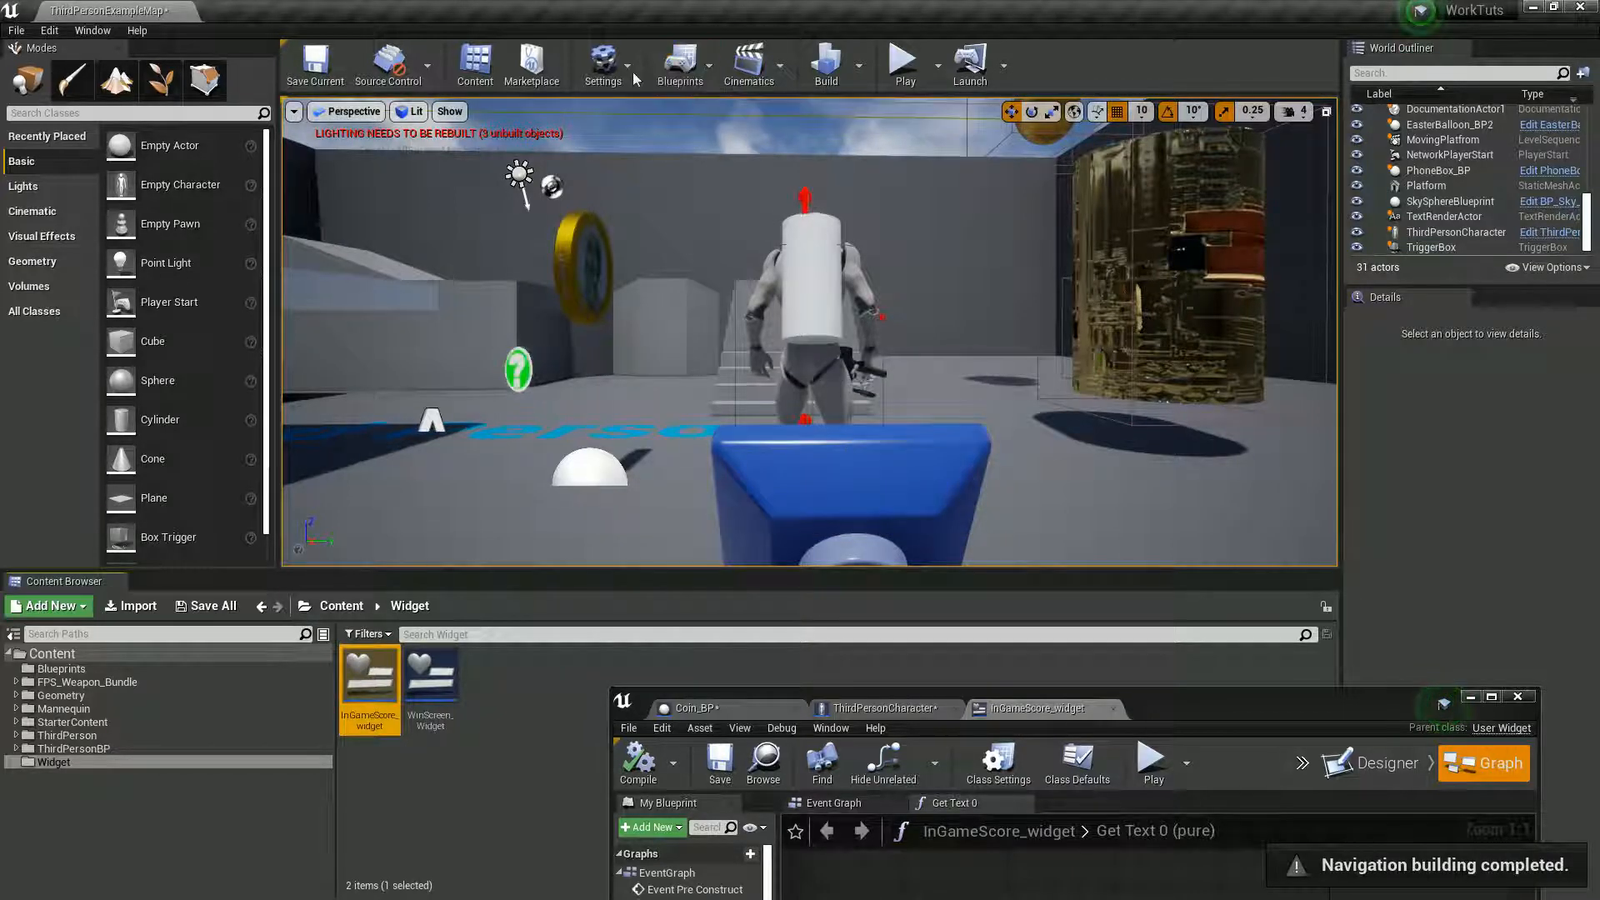
left_click(604, 65)
left_click(679, 71)
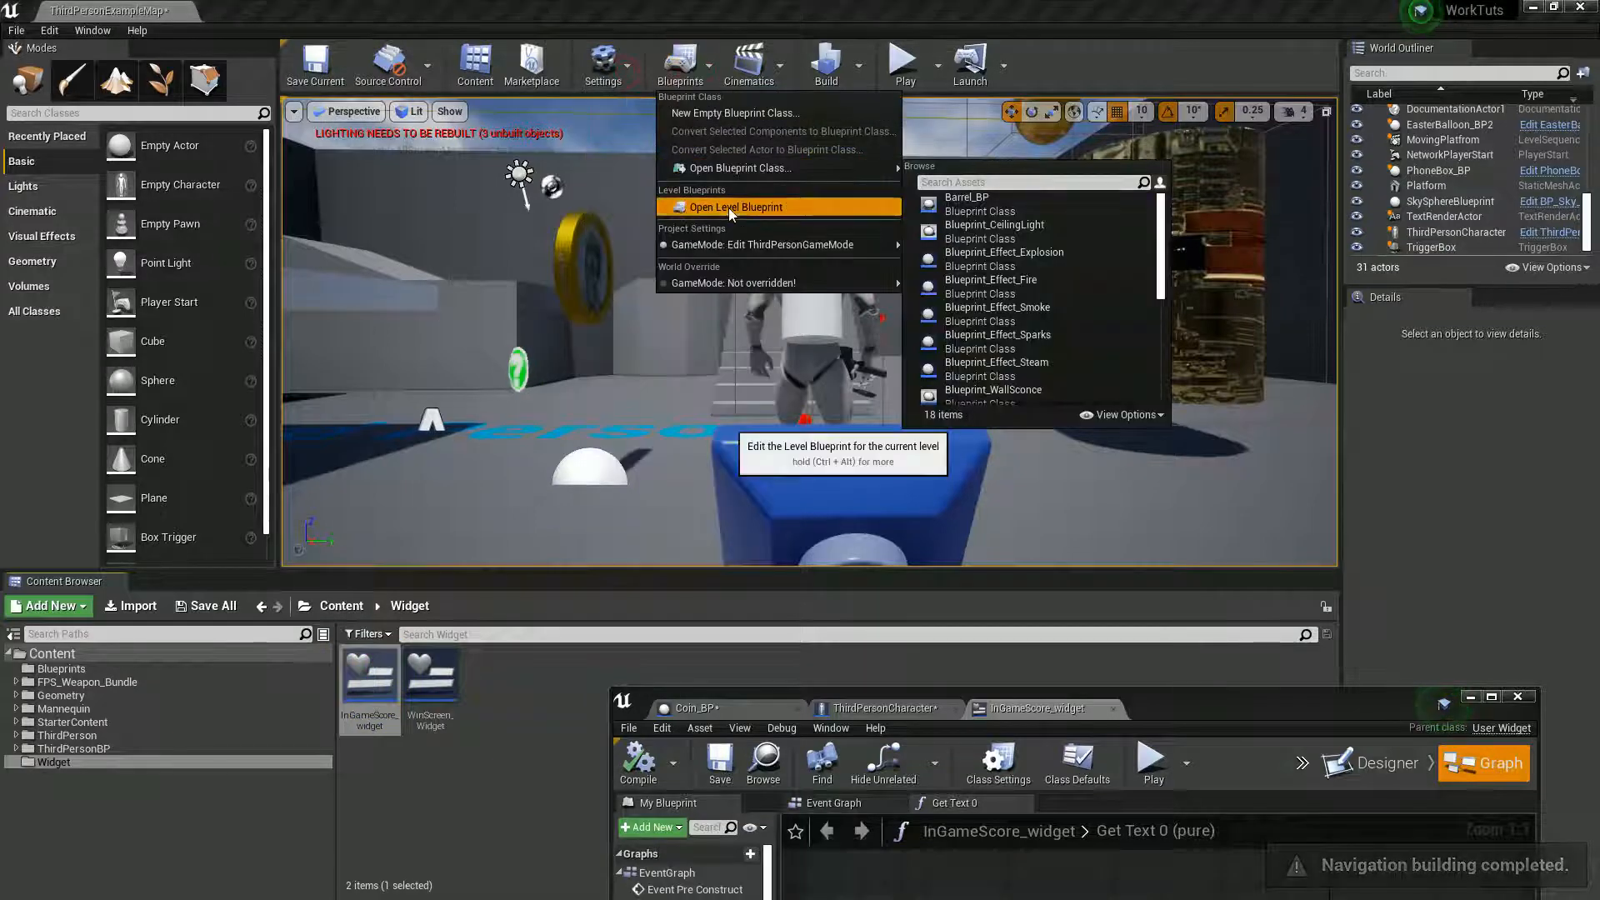
left_click(750, 207)
double_click(1302, 706)
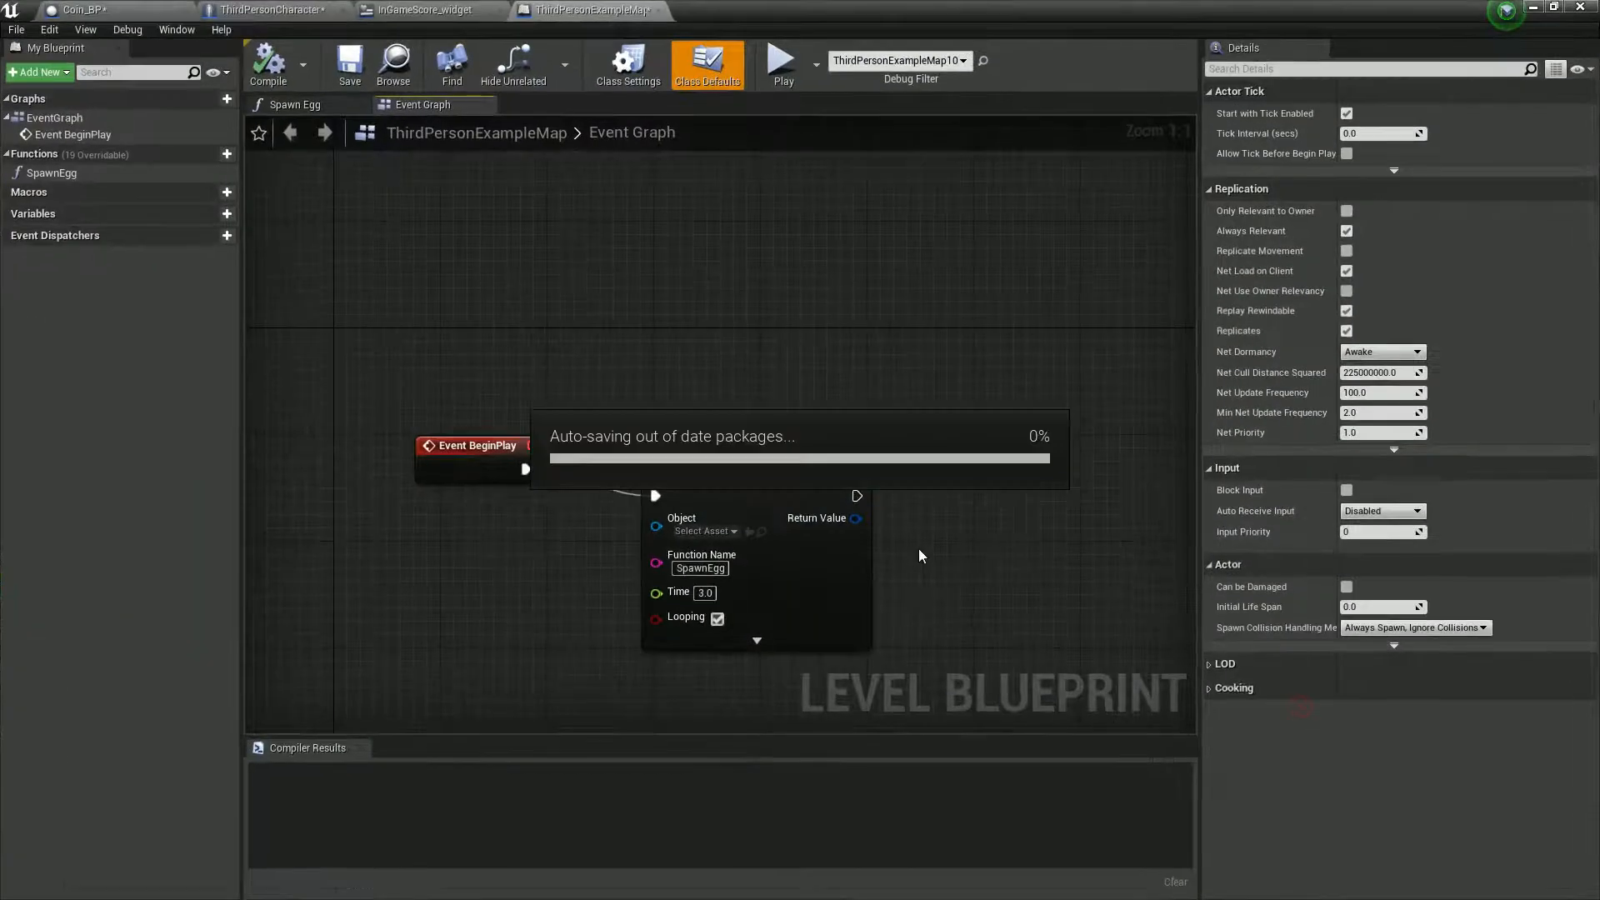
- Add a Create Widget node after Set Timer by Function Name and set its class to InGameScore_widget
right_click_drag(898, 547, 836, 592)
left_click_drag(640, 501, 607, 476)
right_click_drag(800, 551, 657, 554)
right_click_drag(383, 437, 464, 434)
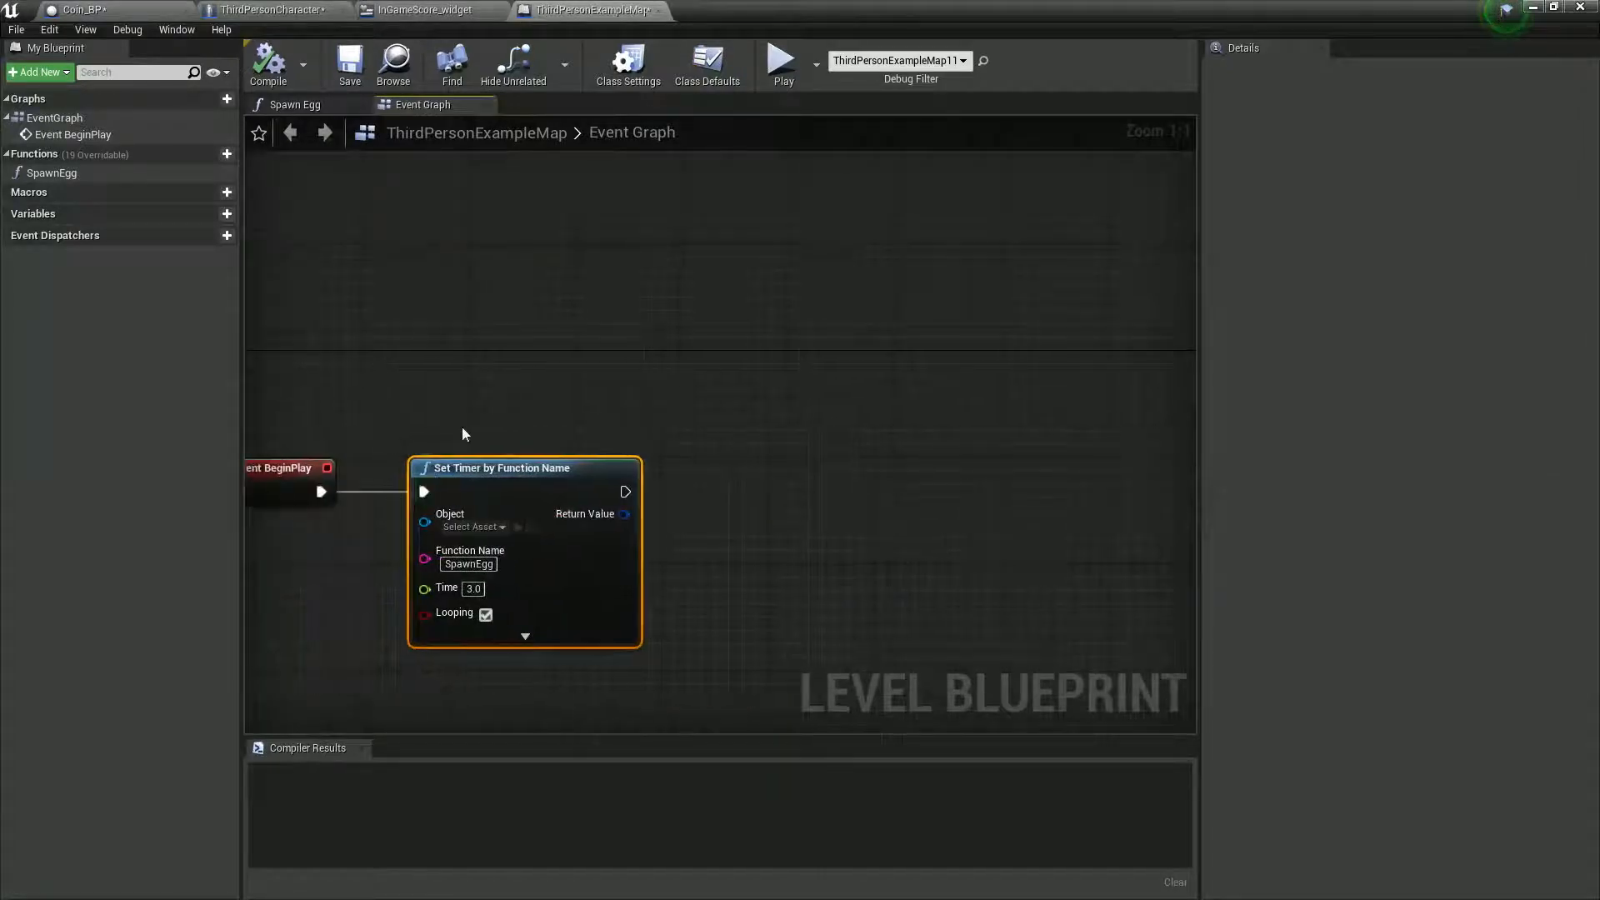
left_click_drag(625, 492, 798, 494)
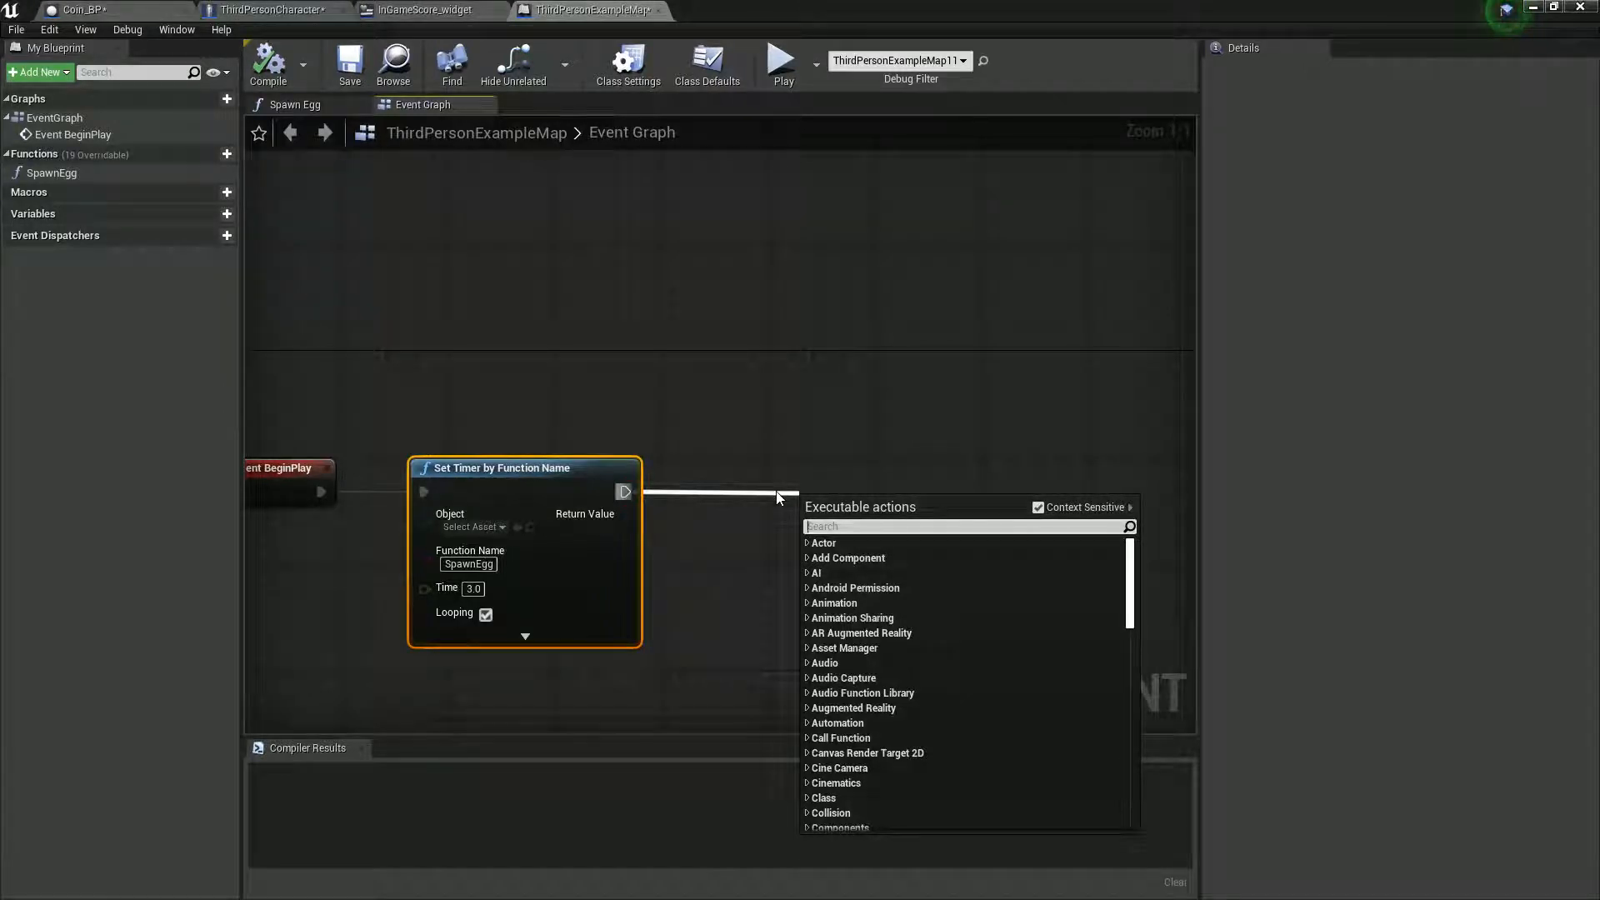
type("create wi")
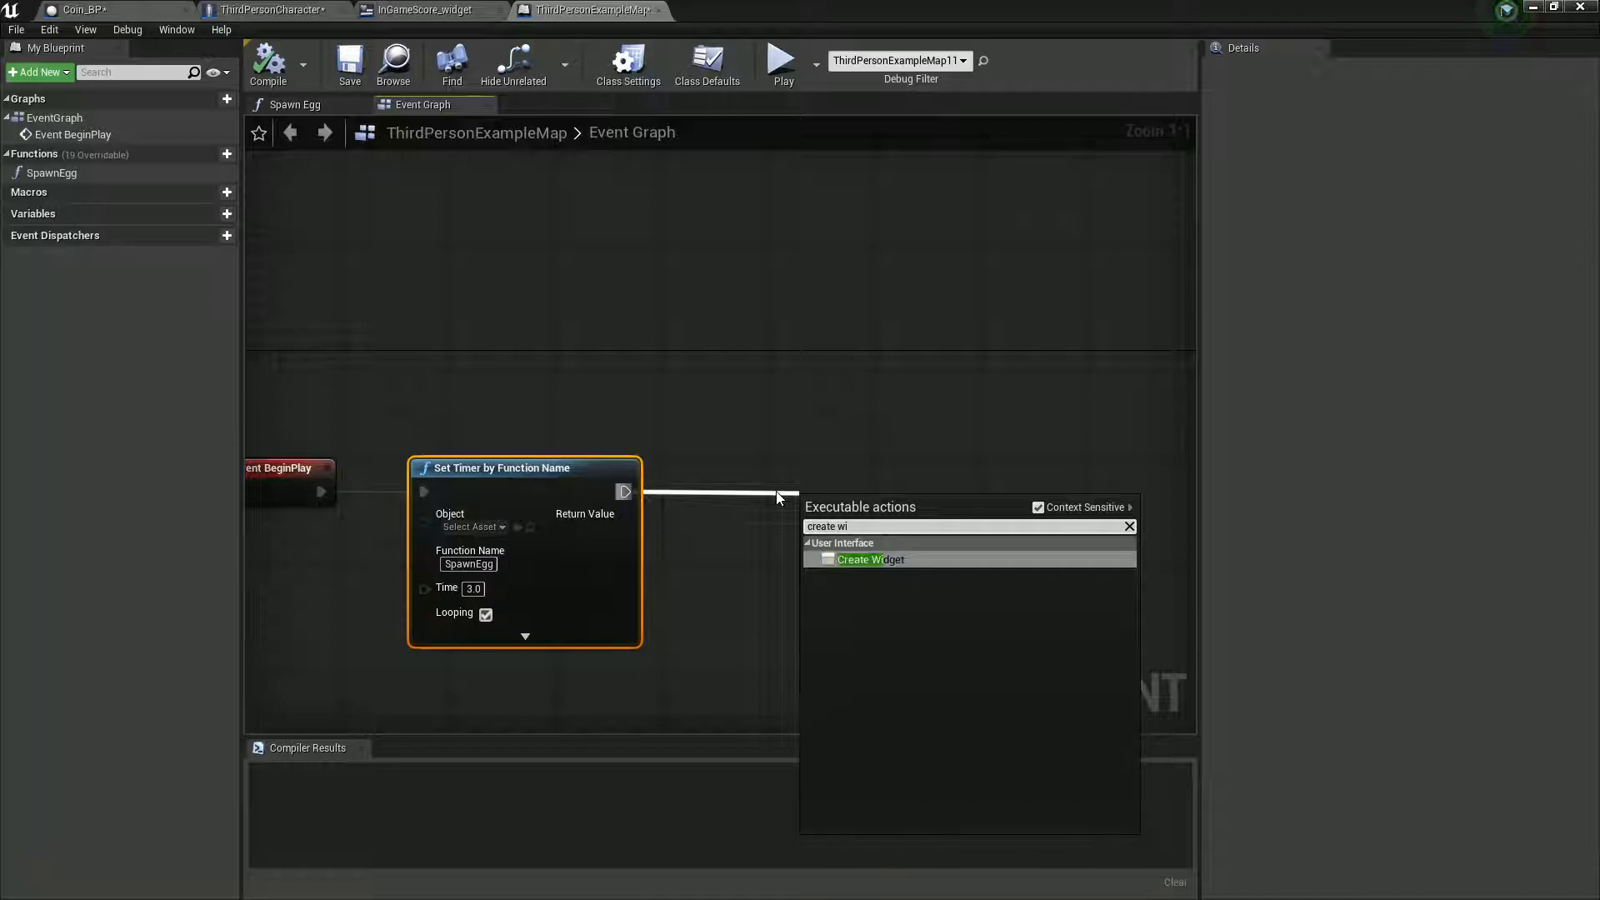
key("Return")
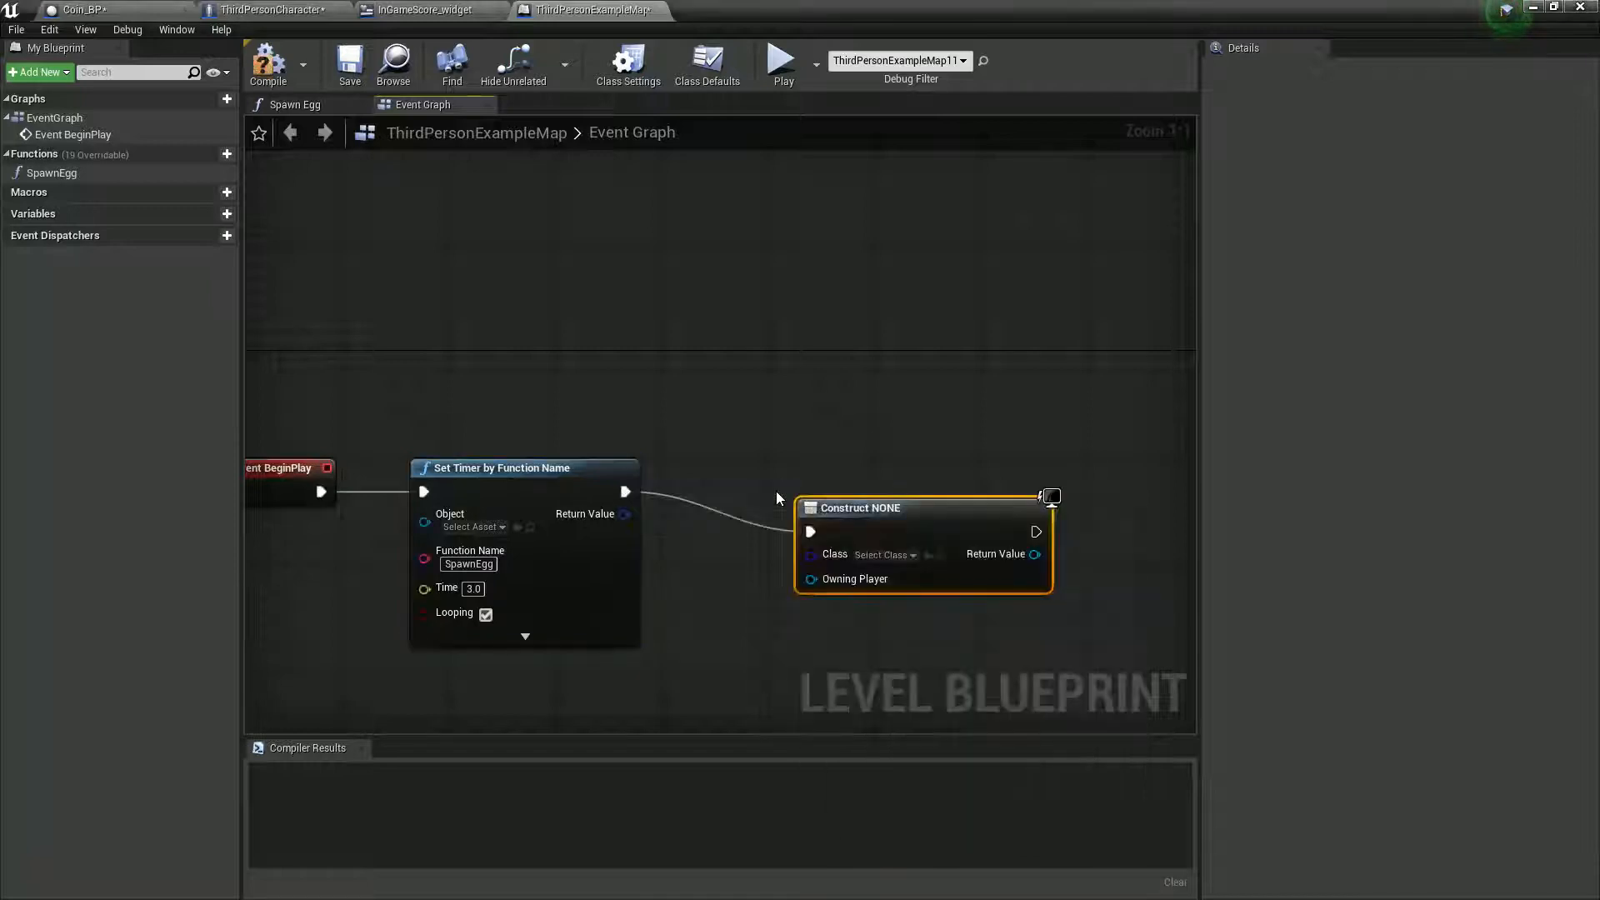
left_click(897, 558)
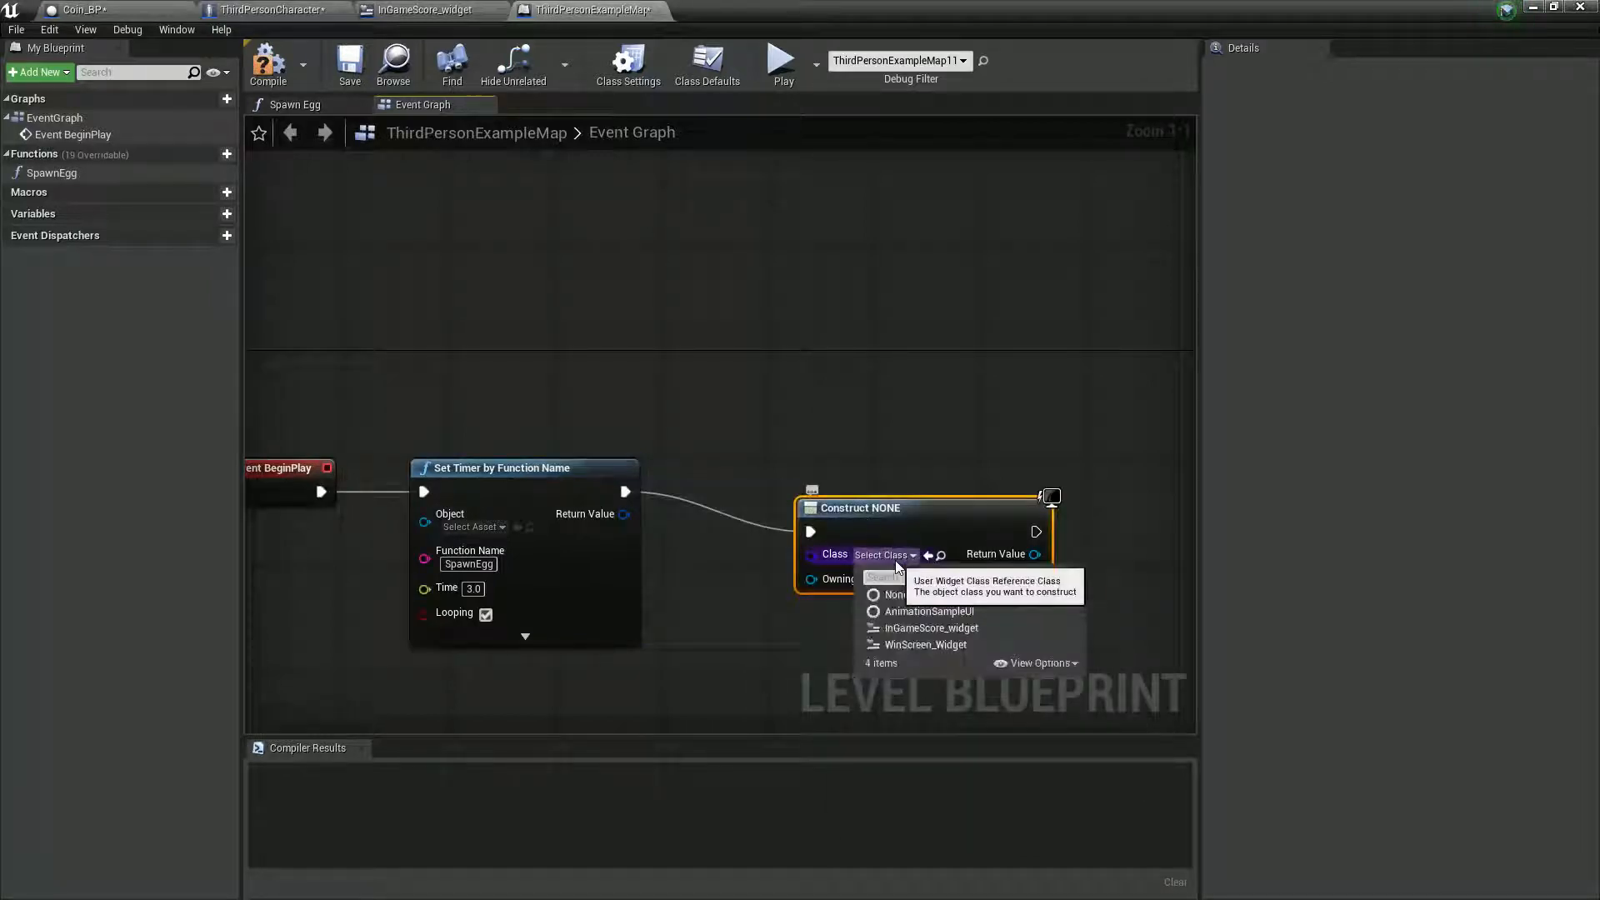
left_click(927, 627)
- Add an Add to Viewport node from the created widget's Return Value, align it with the chain, and compile the Level Blueprint
left_click_drag(778, 557, 923, 564)
type("ad to")
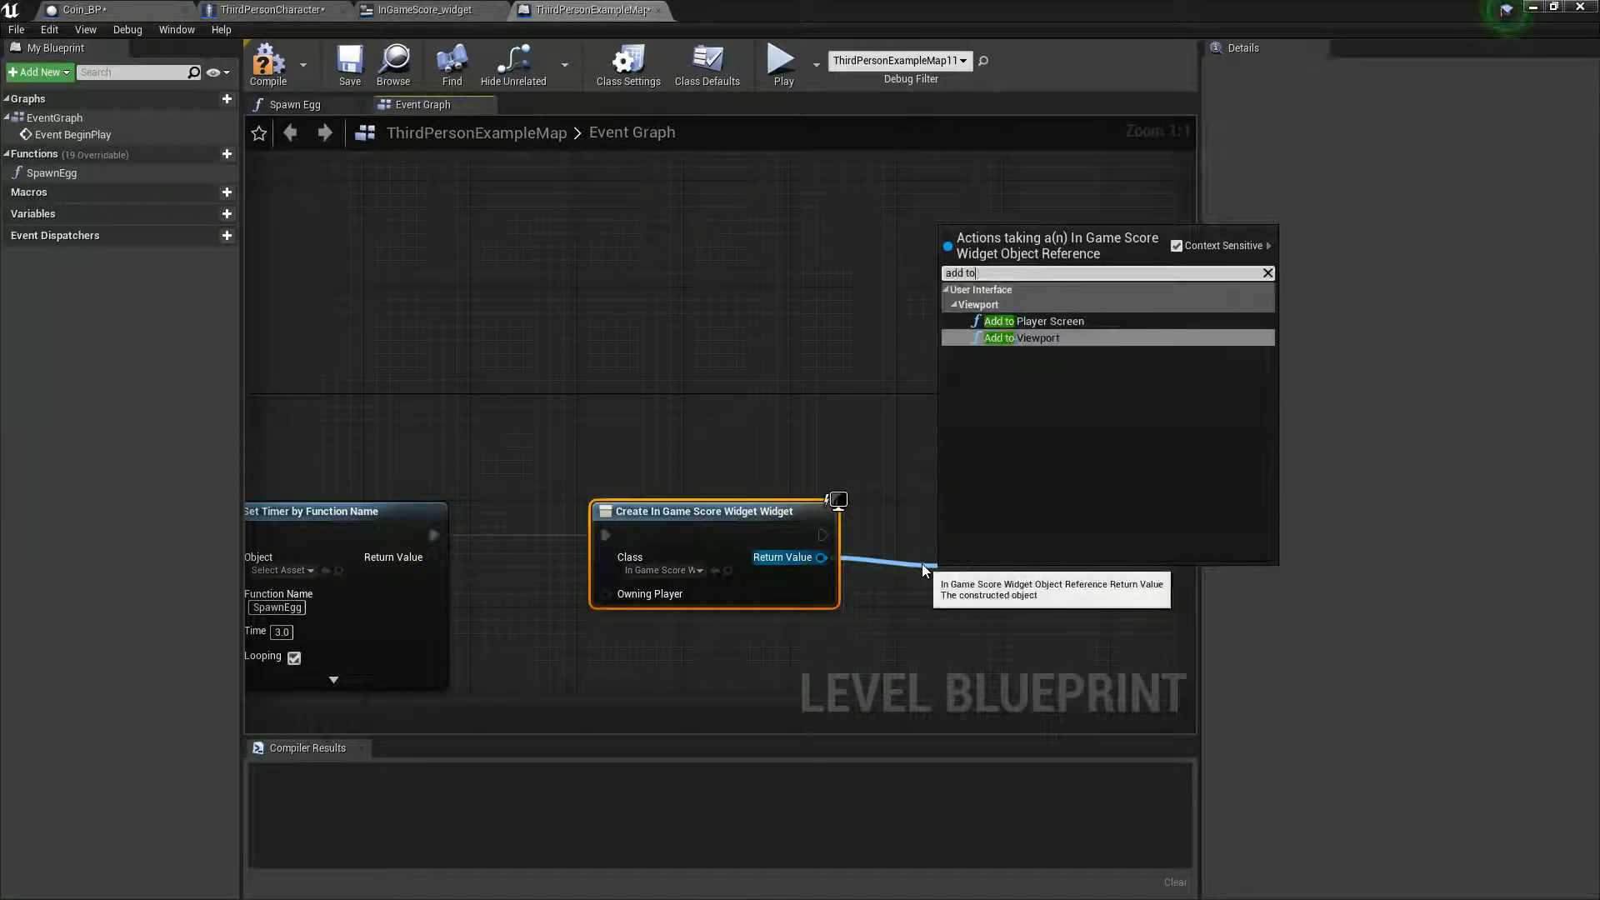
key("Return")
left_click_drag(991, 588, 965, 508)
left_click(271, 62)
- Play the level, run the character through the coin and around the map to check the Coins counter, and stop
left_click_drag(890, 20, 989, 635)
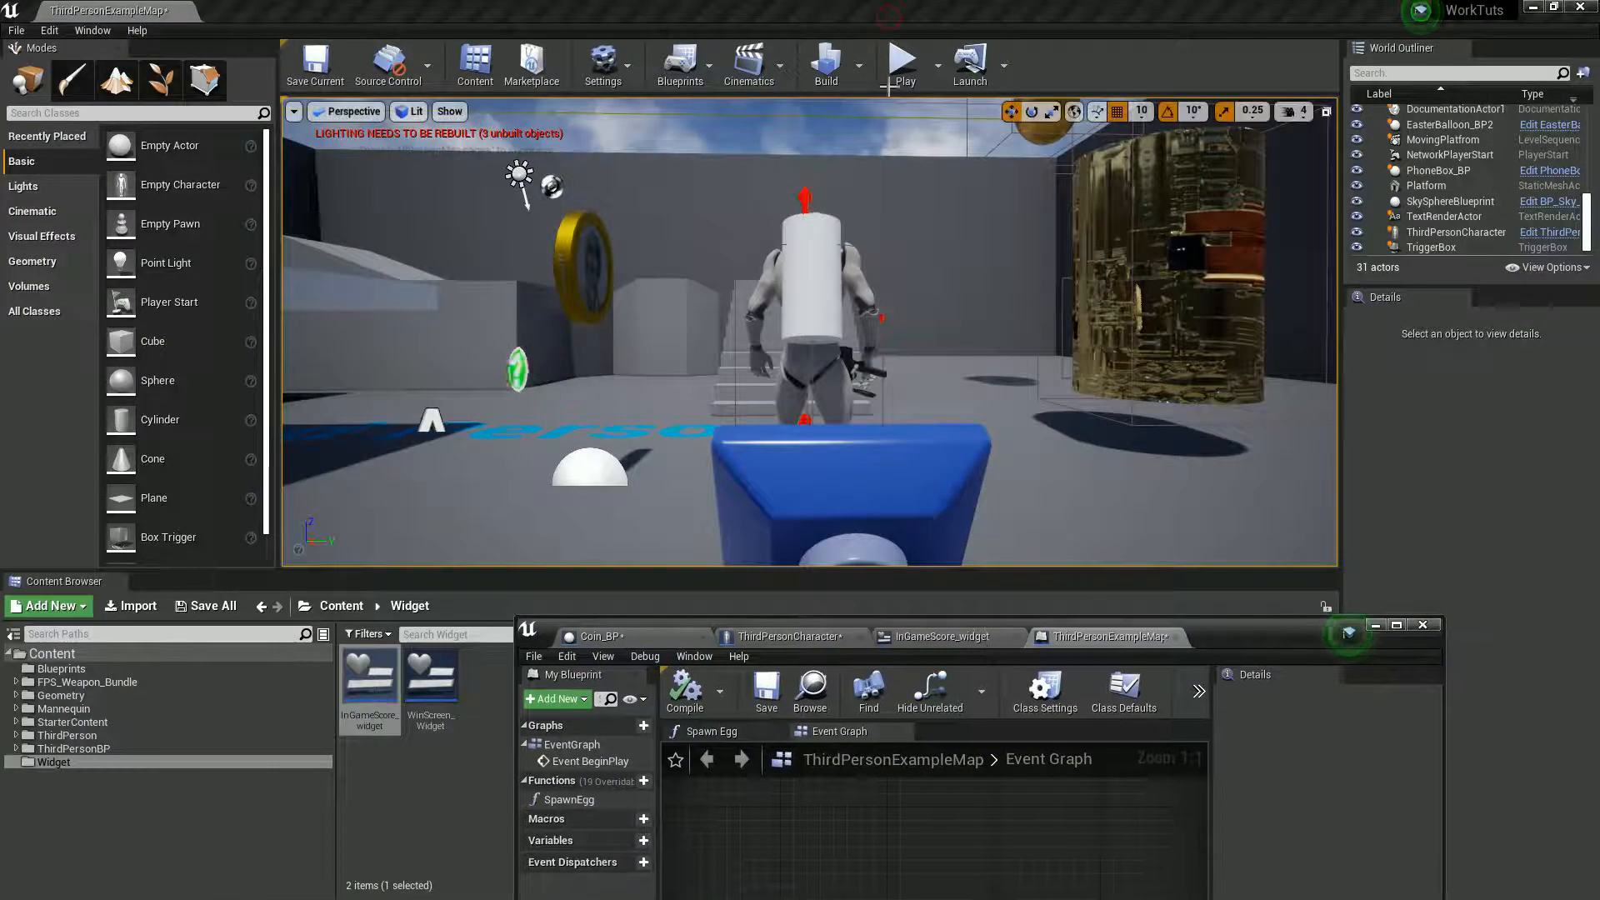
left_click(902, 64)
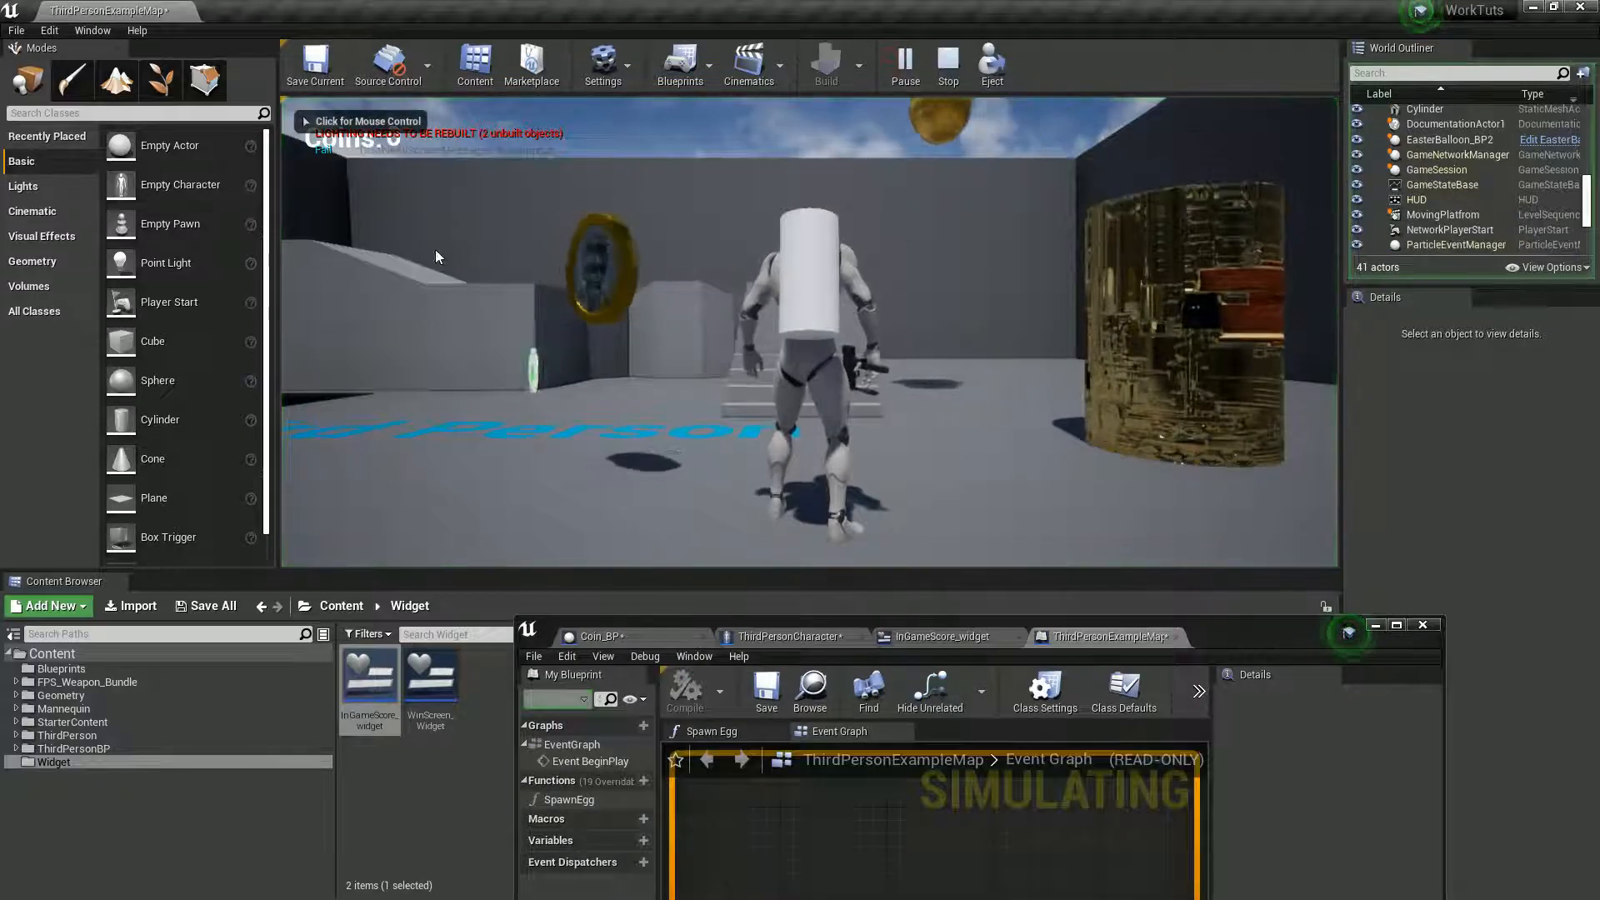
left_click(589, 317)
key("s")
key("w")
key("d")
key("s")
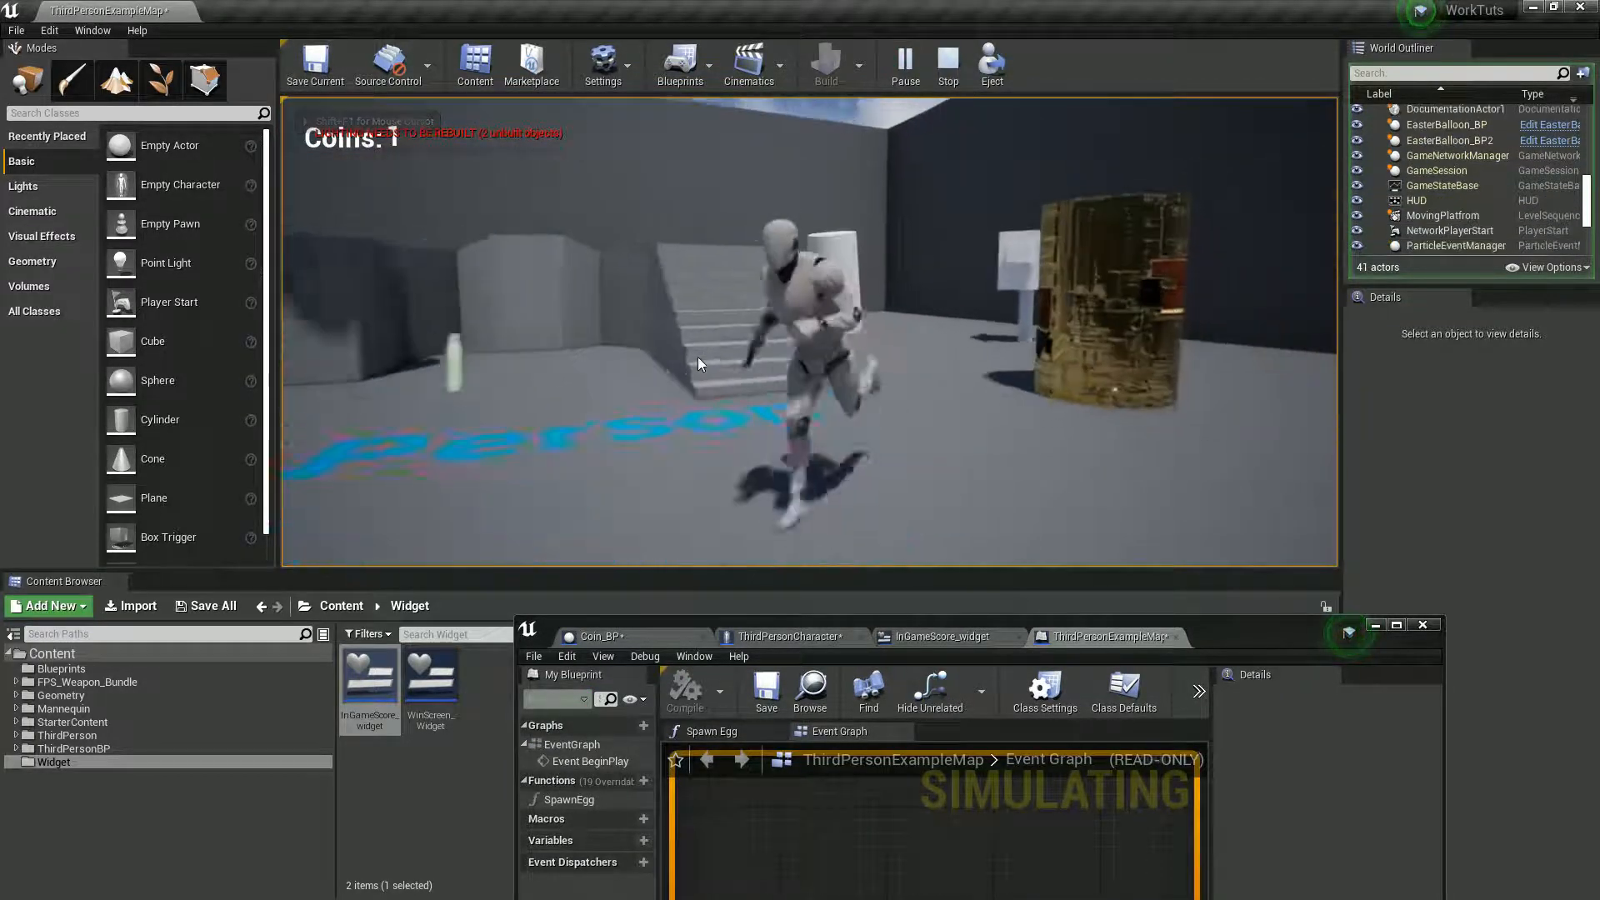
key("d")
key("s")
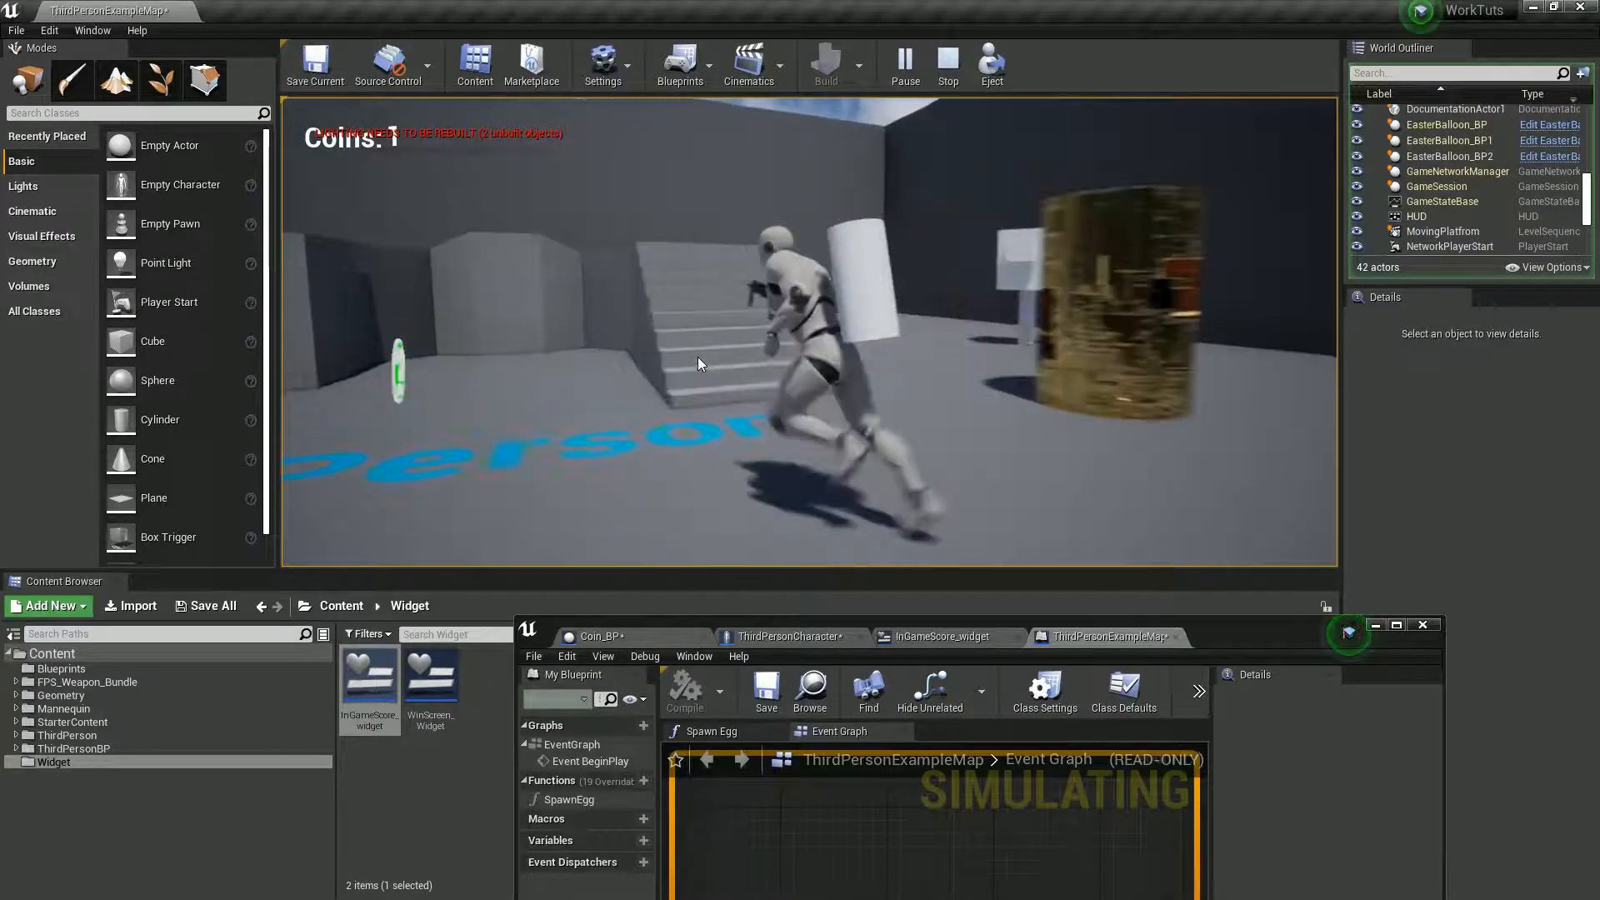
key("d")
key("s")
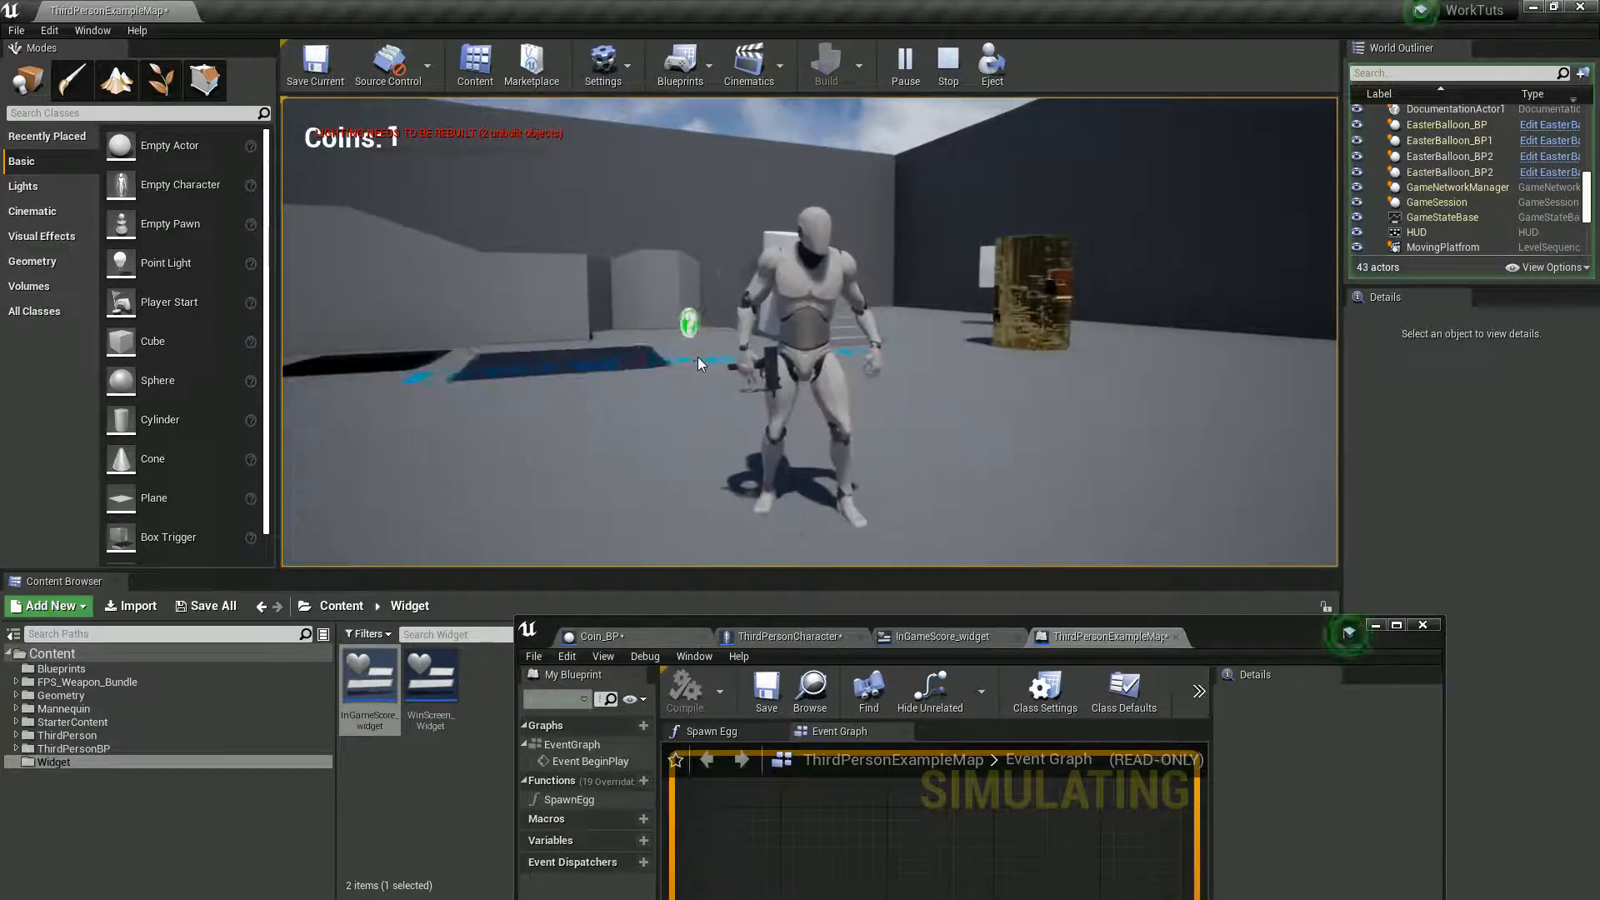
key("d")
key("a")
key("s")
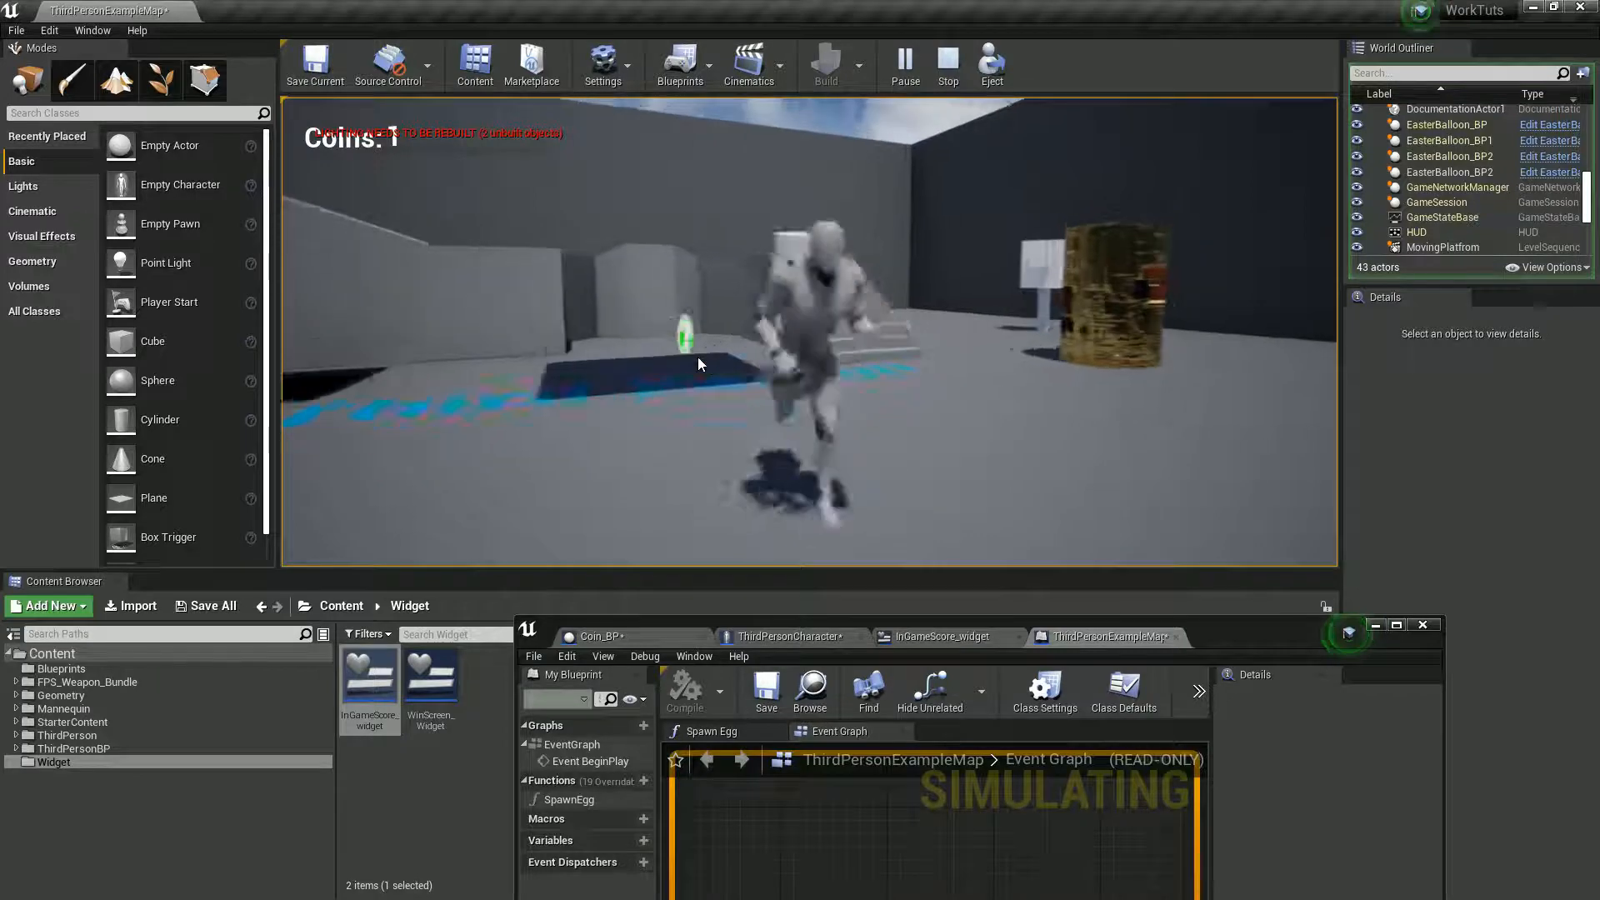
key("Escape")
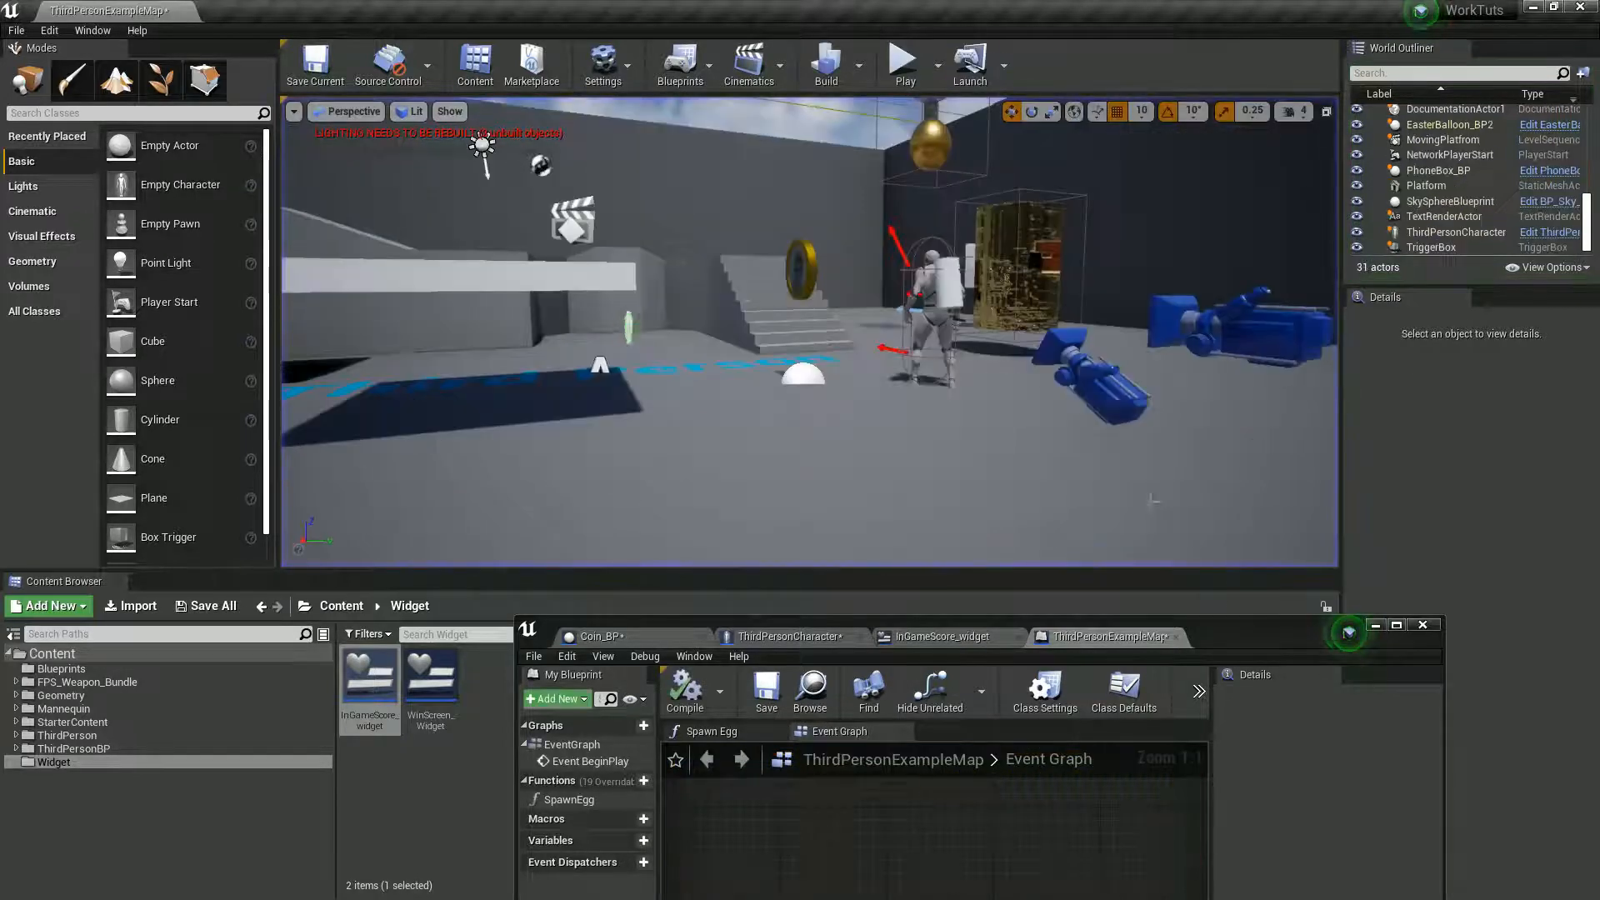
- Close Coin_BP in the maximized Blueprint editor and move ThirdPersonCharacter's SET Coins node closer to DestroyActor
double_click(1238, 642)
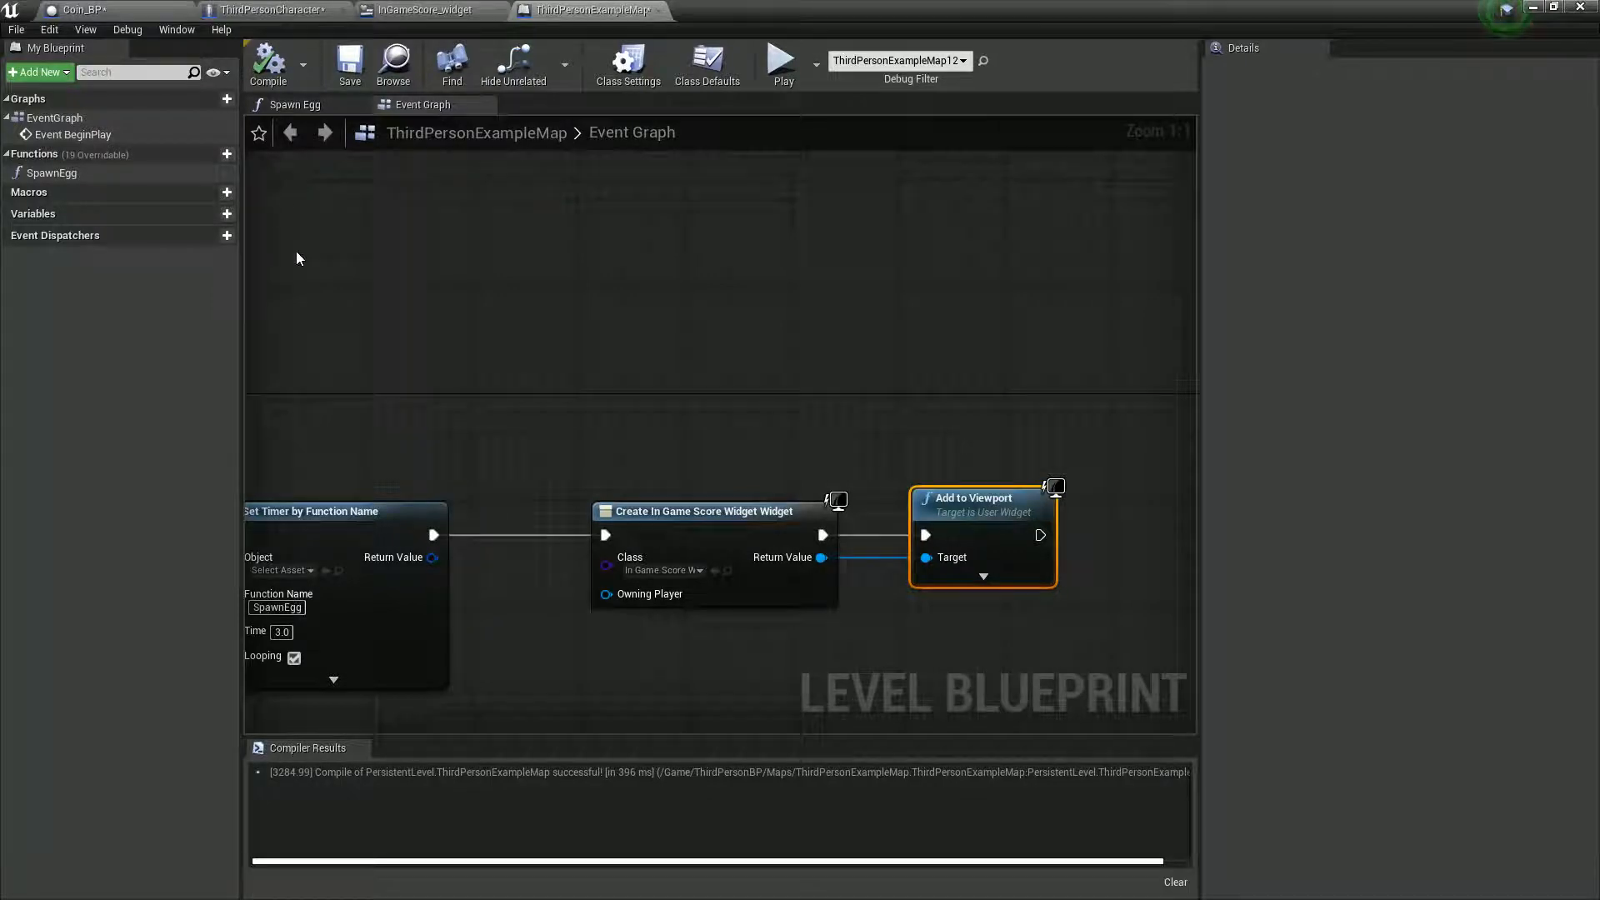
left_click(83, 9)
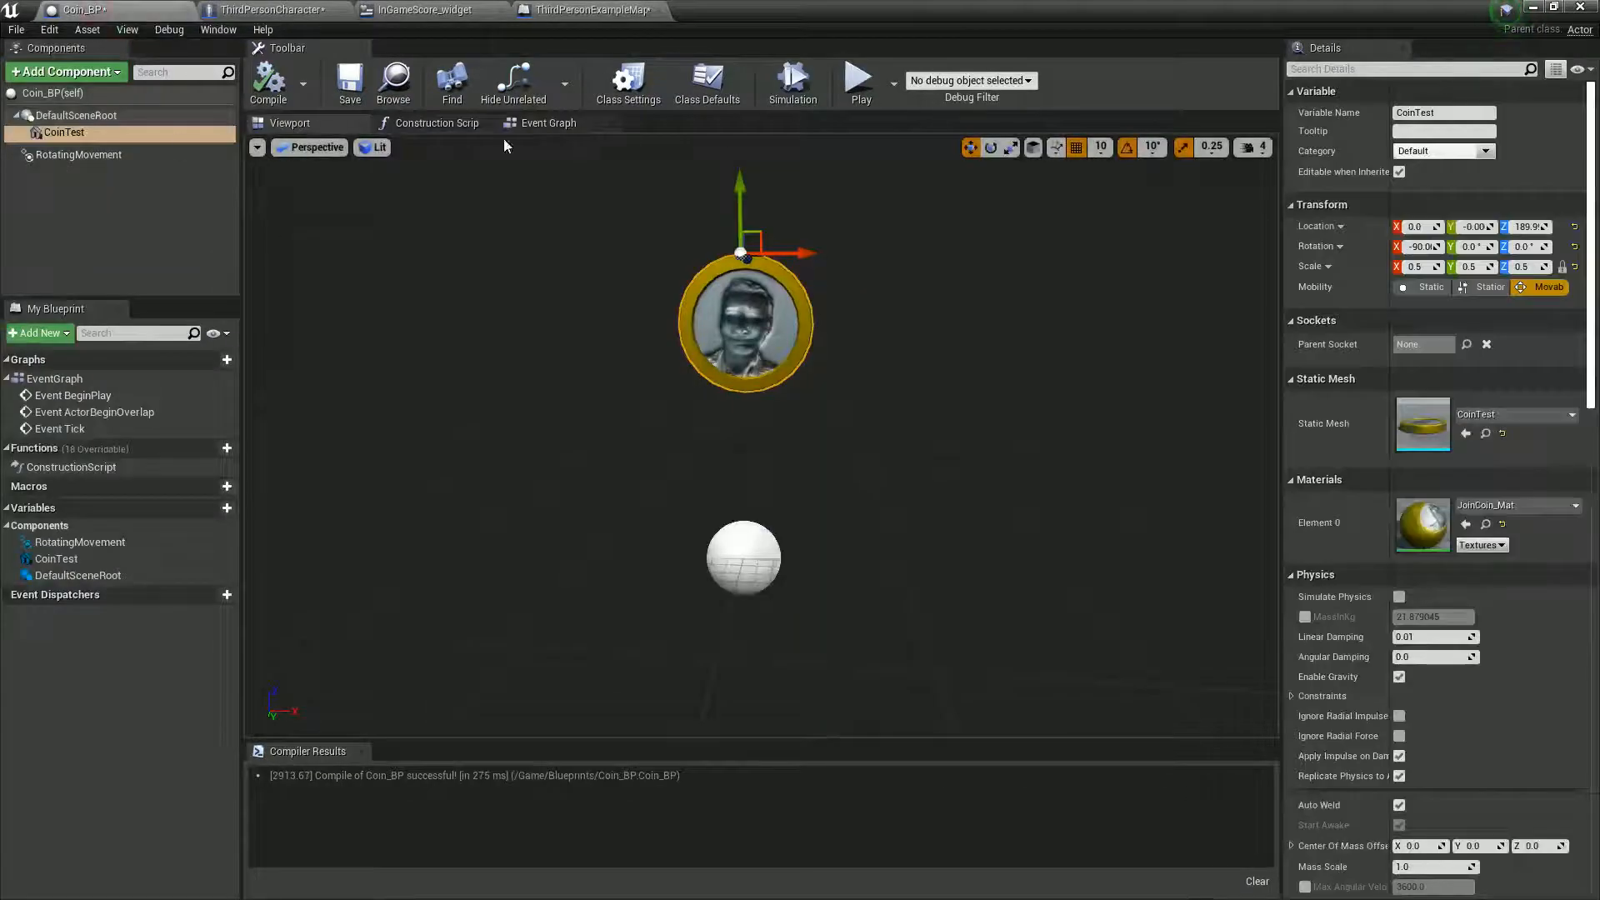
left_click(186, 11)
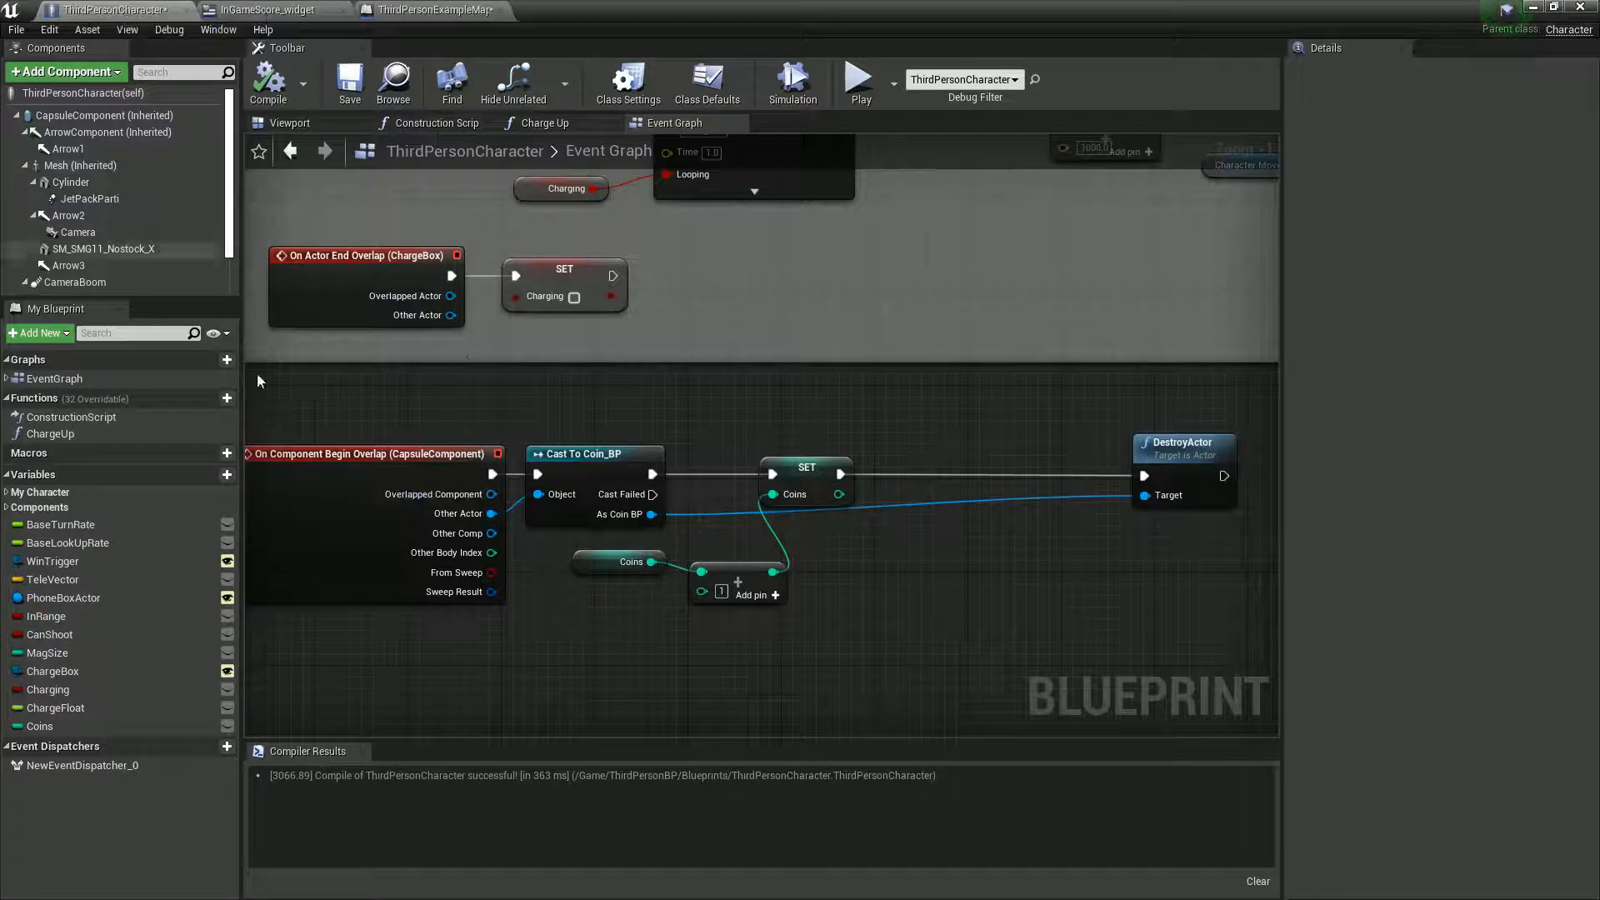
left_click_drag(806, 486, 872, 476)
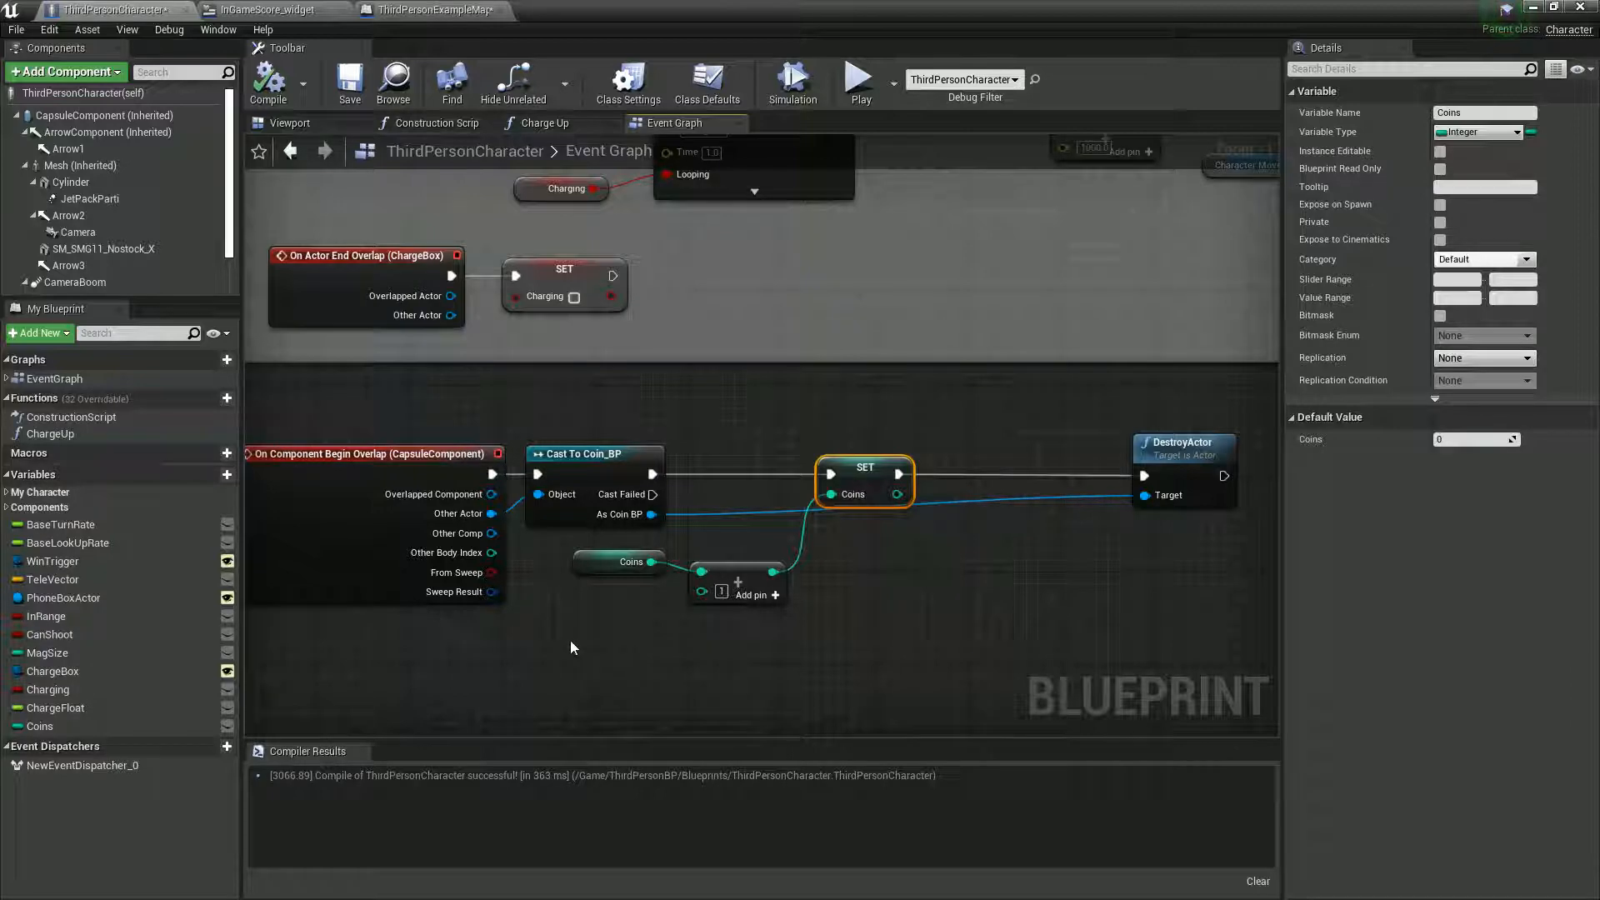
- Review the ThirdPersonCharacter Event Graph, expanding its event list and examining the coin overlap nodes below the Charging system
scroll(570, 646, "down", 2)
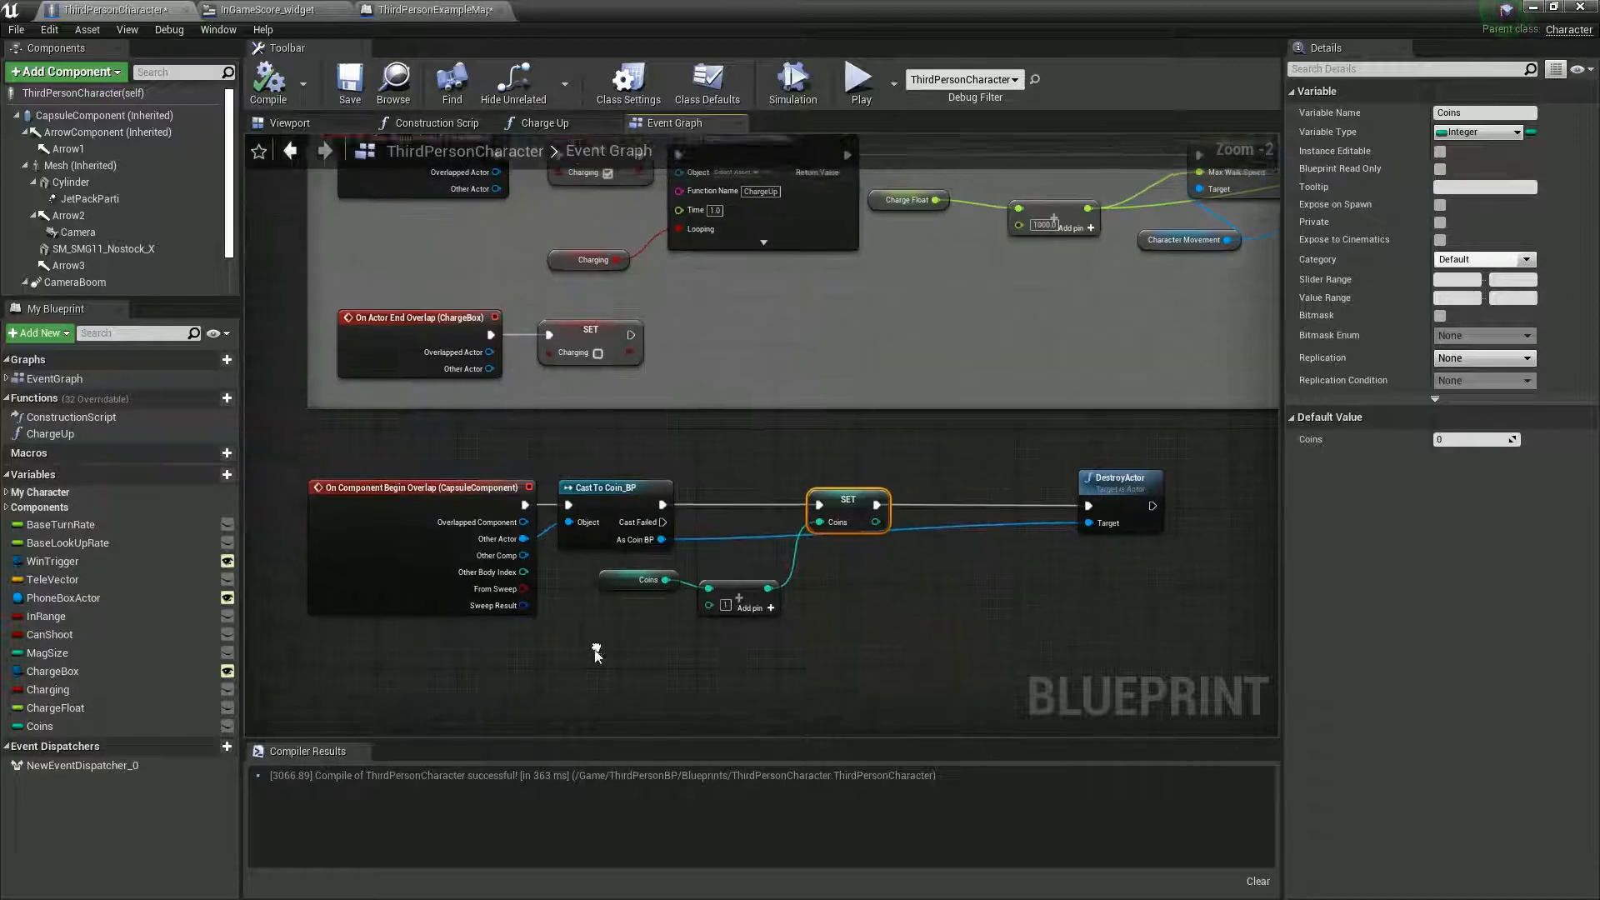
right_click_drag(581, 468, 575, 683)
right_click_drag(545, 349, 509, 90)
right_click_drag(598, 583, 629, 544)
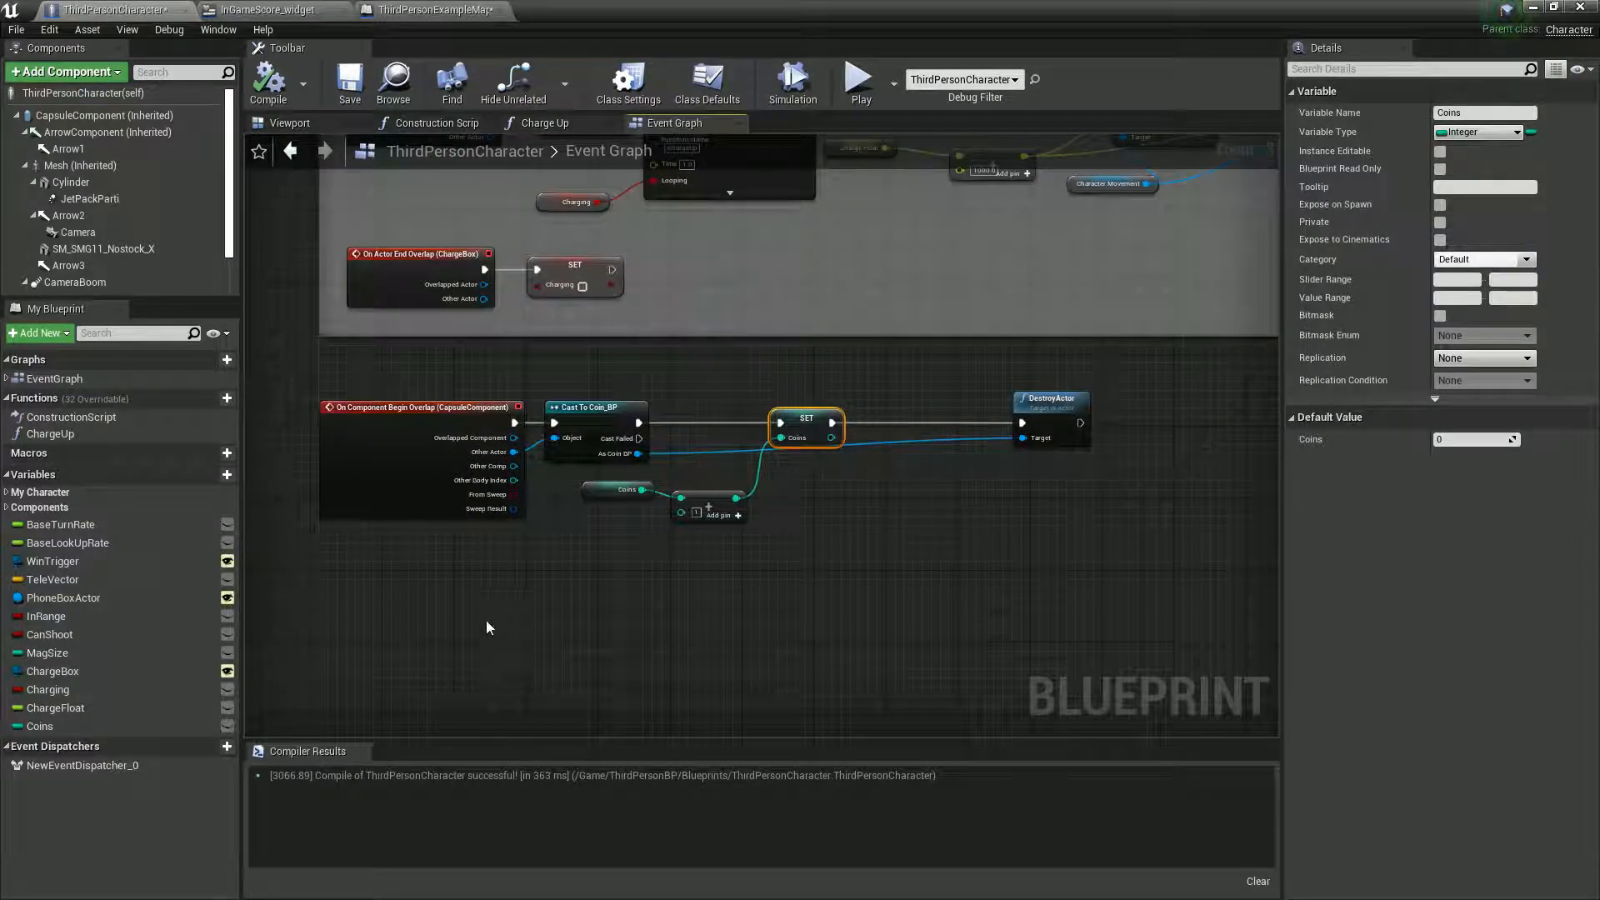
right_click_drag(493, 582, 525, 708)
scroll(525, 709, "down", 2)
right_click_drag(507, 472, 522, 722)
right_click_drag(597, 335, 428, 619)
right_click_drag(875, 573, 514, 789)
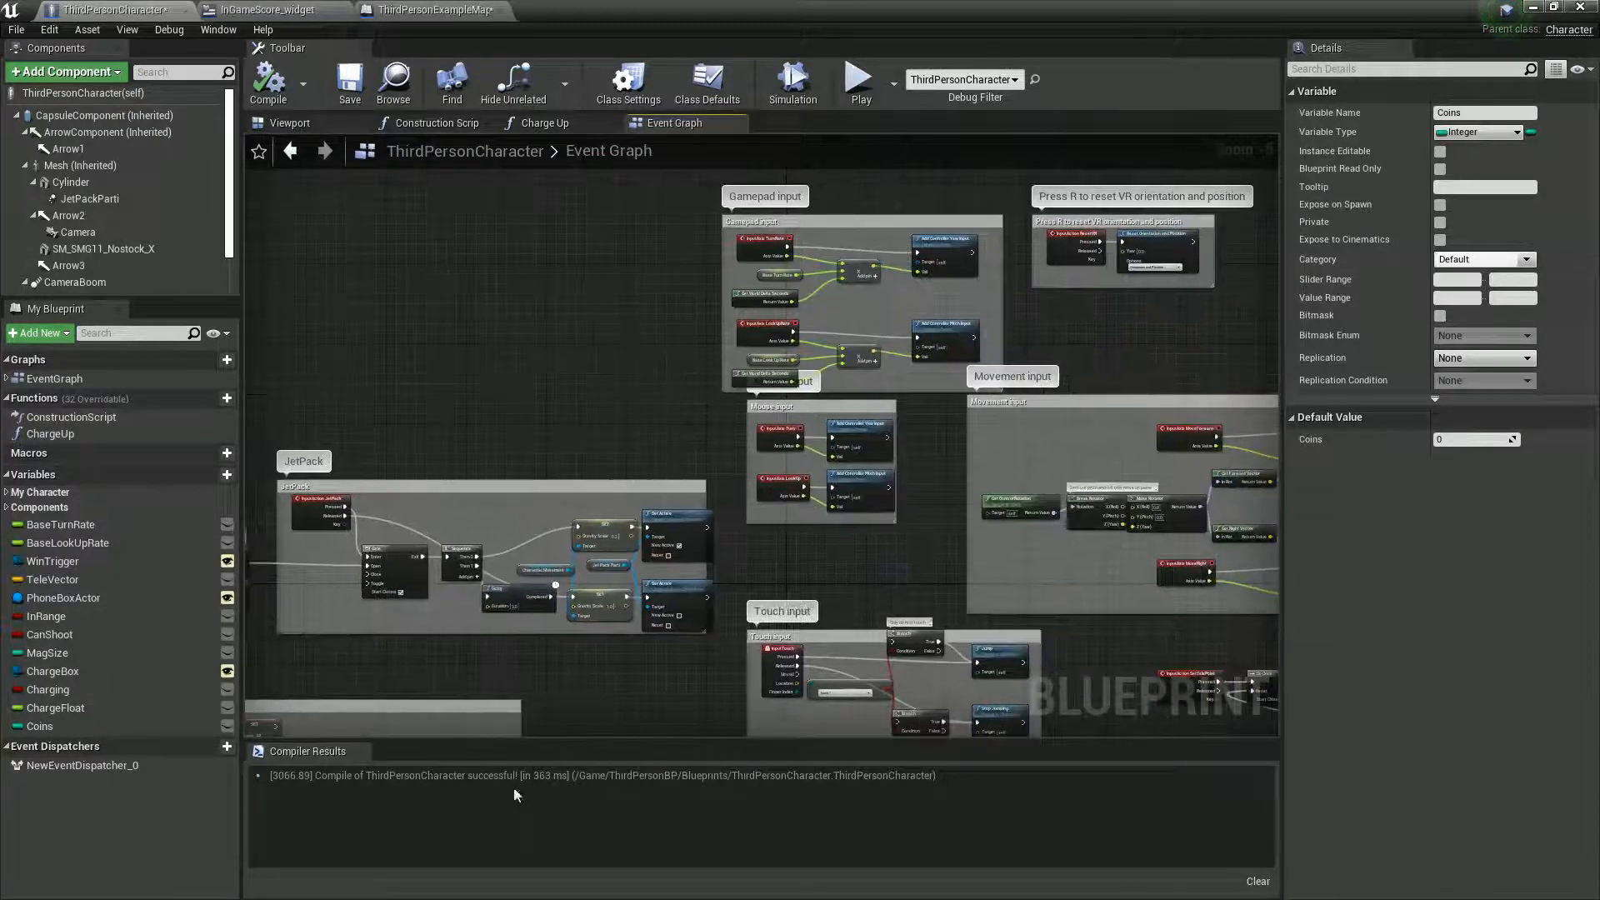
left_click(6, 379)
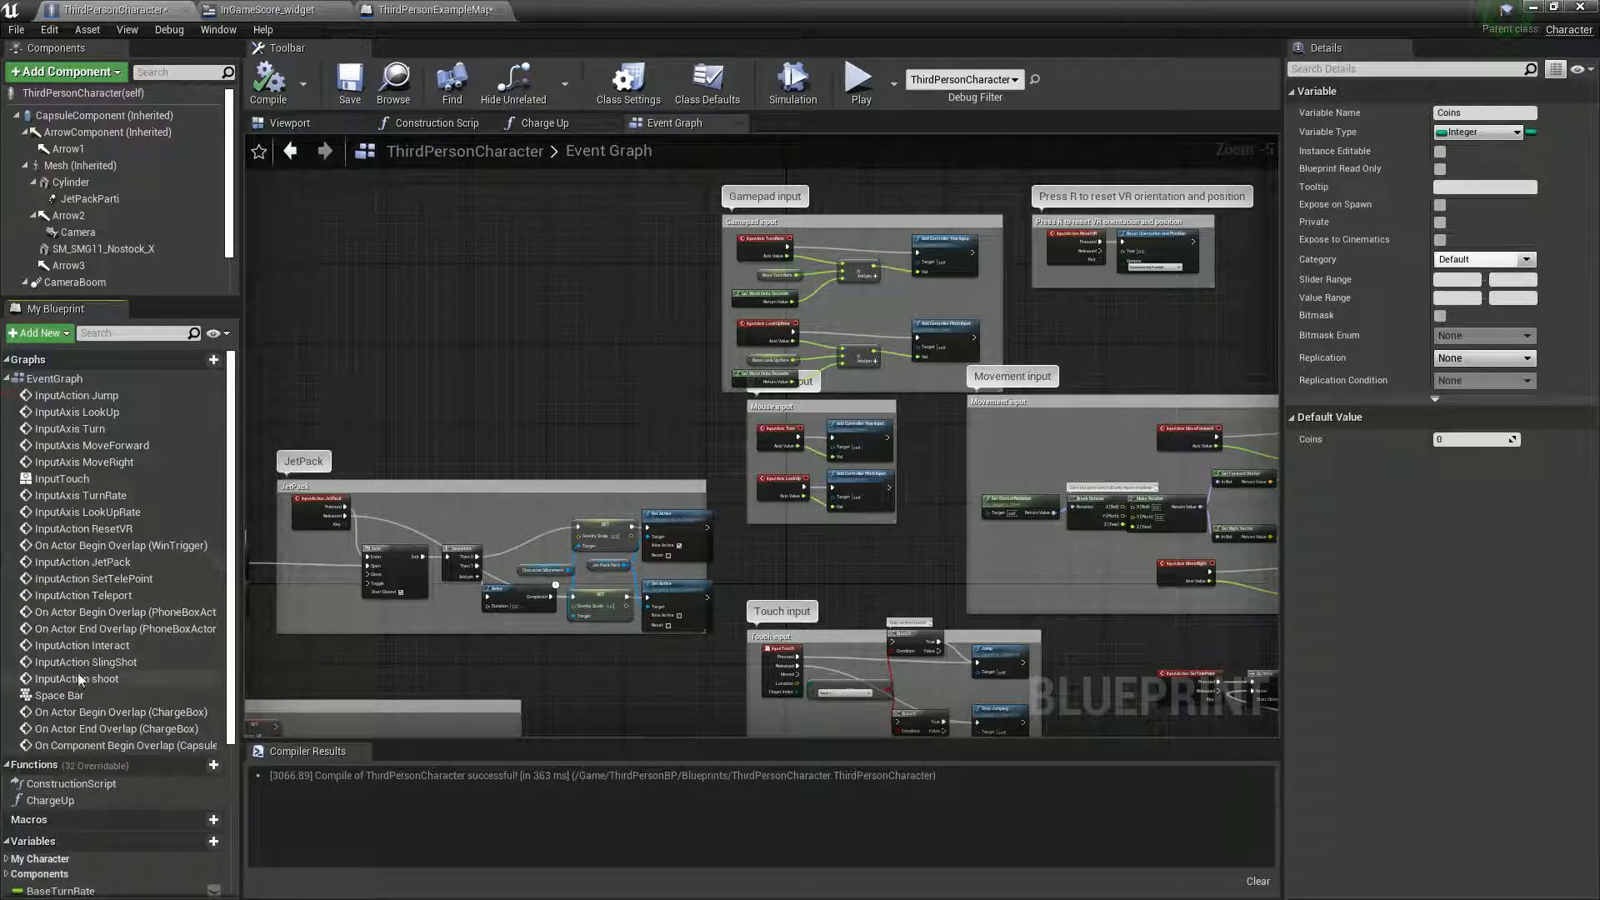
right_click_drag(886, 556, 664, 302)
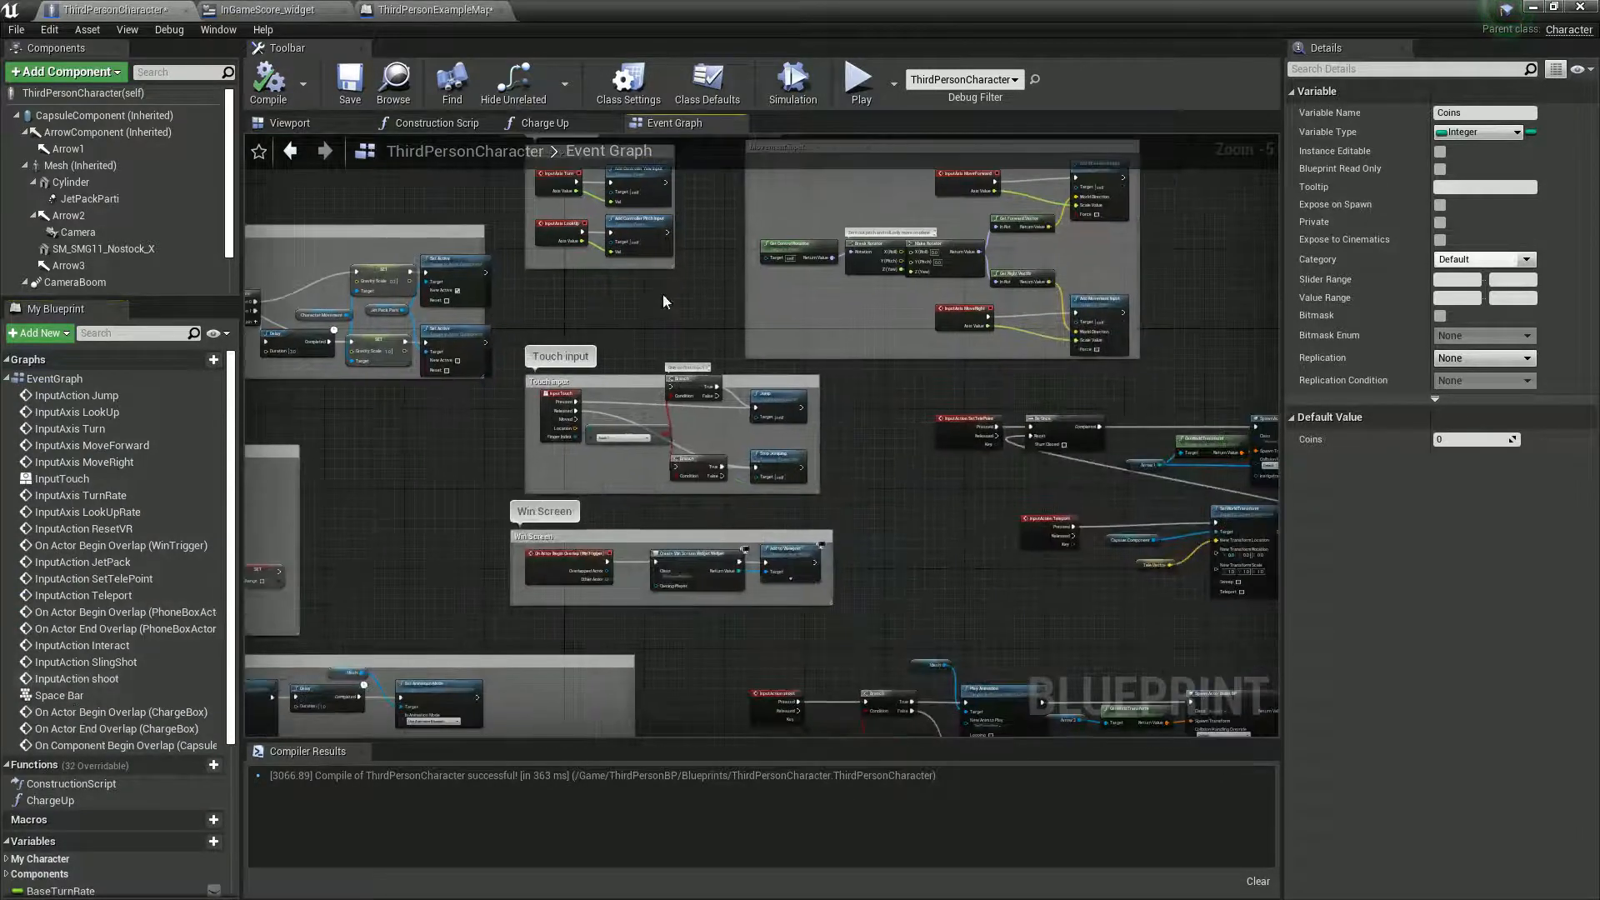
right_click_drag(862, 620, 1004, 279)
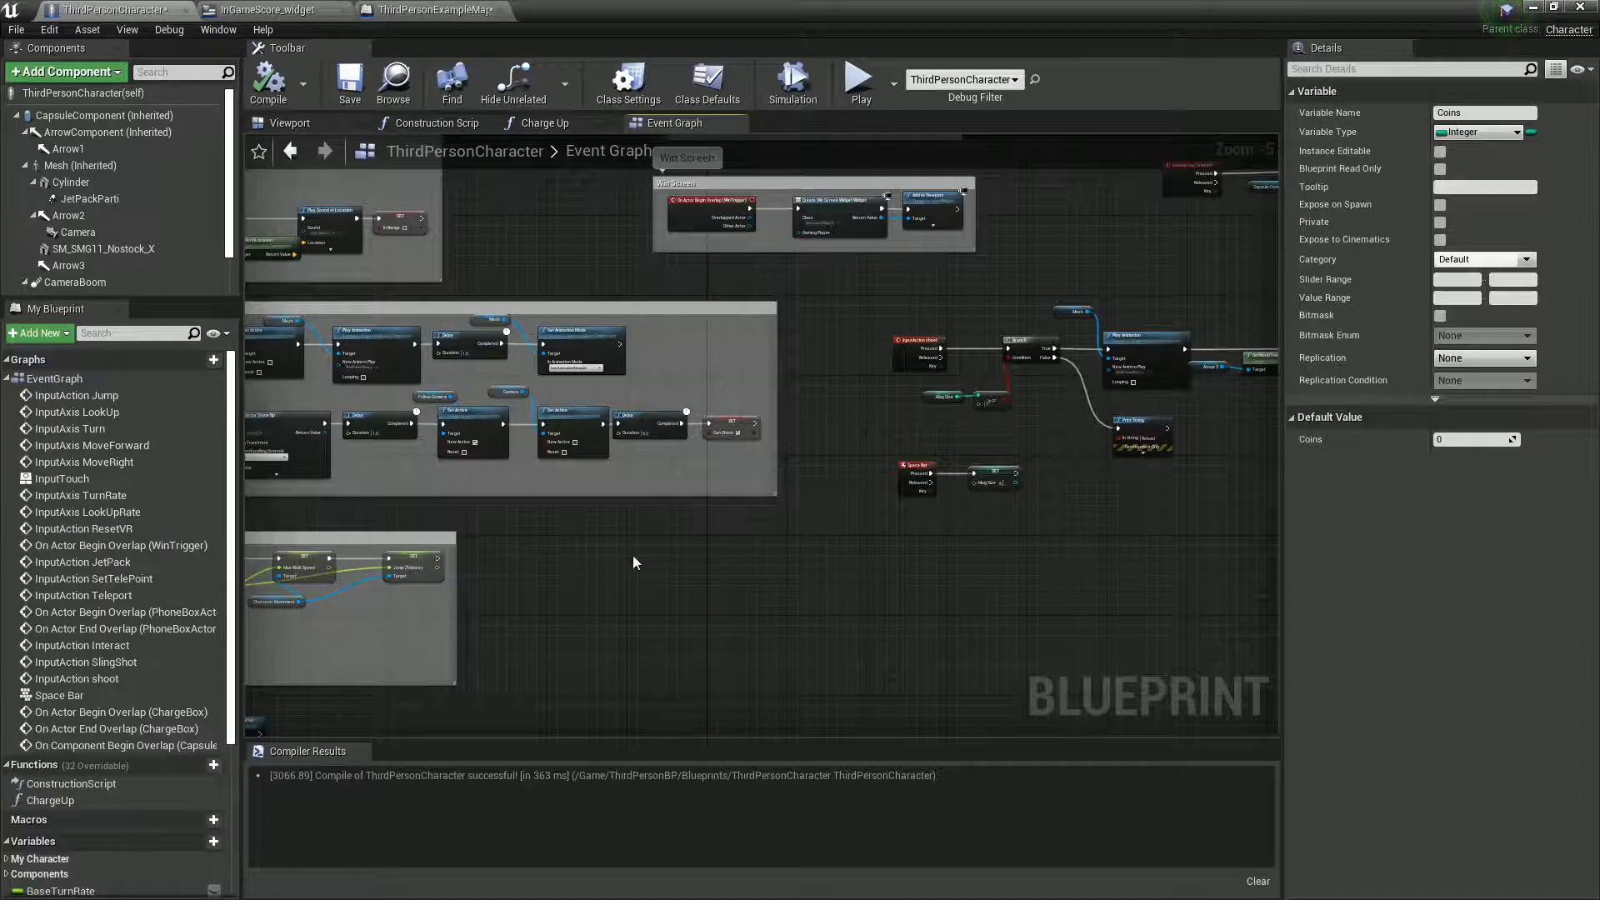
right_click_drag(633, 555, 739, 581)
right_click_drag(641, 609, 903, 488)
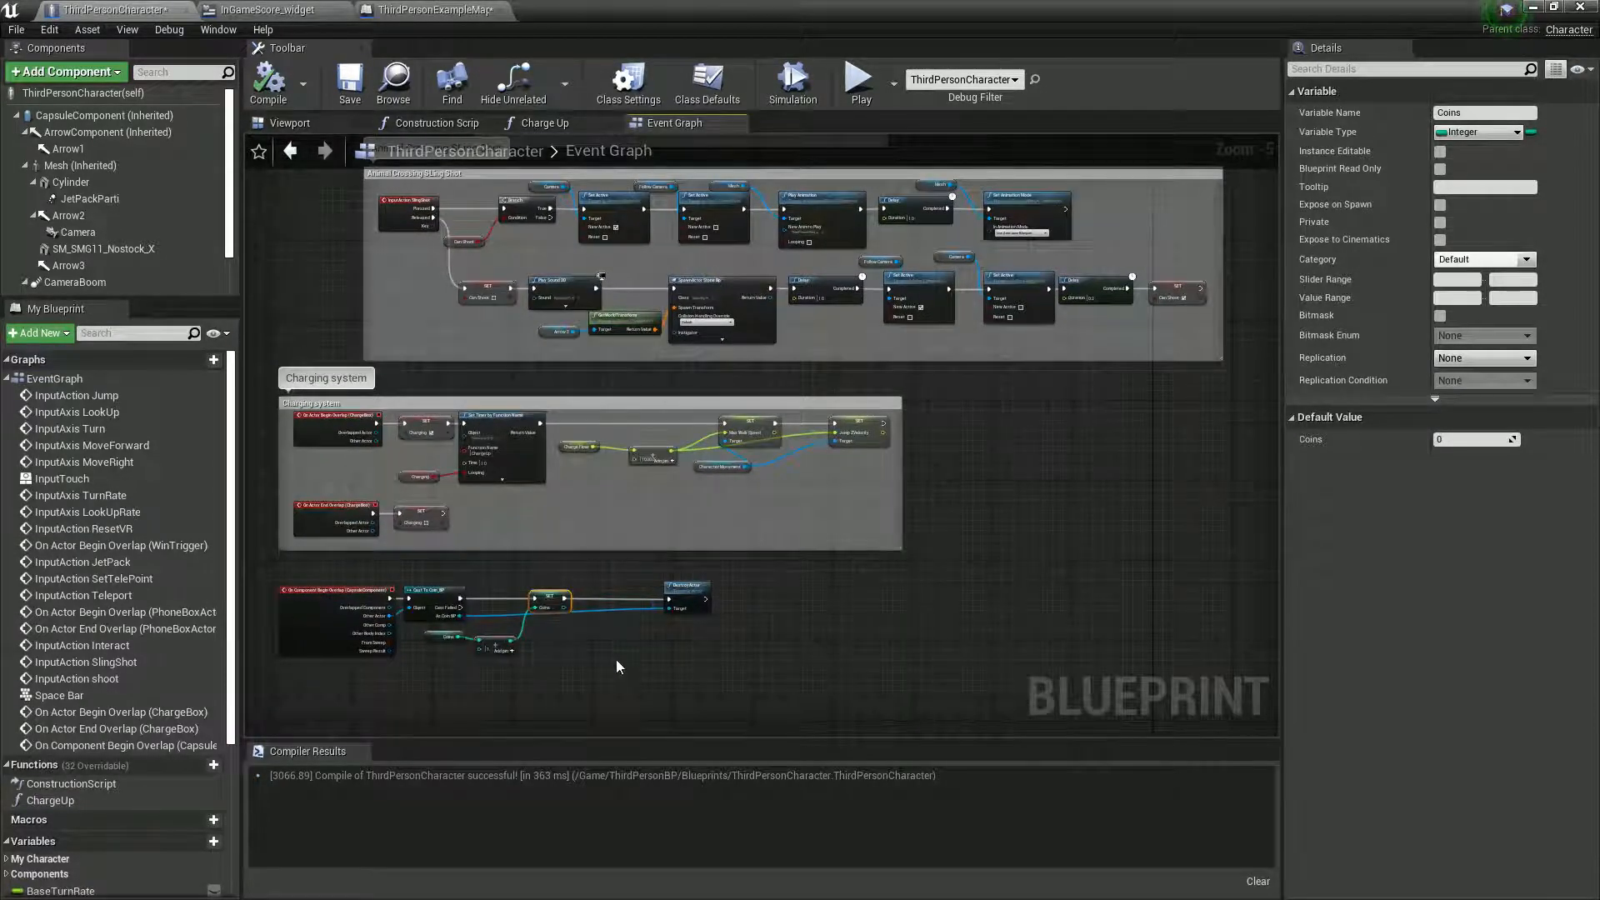
right_click_drag(583, 660, 683, 591)
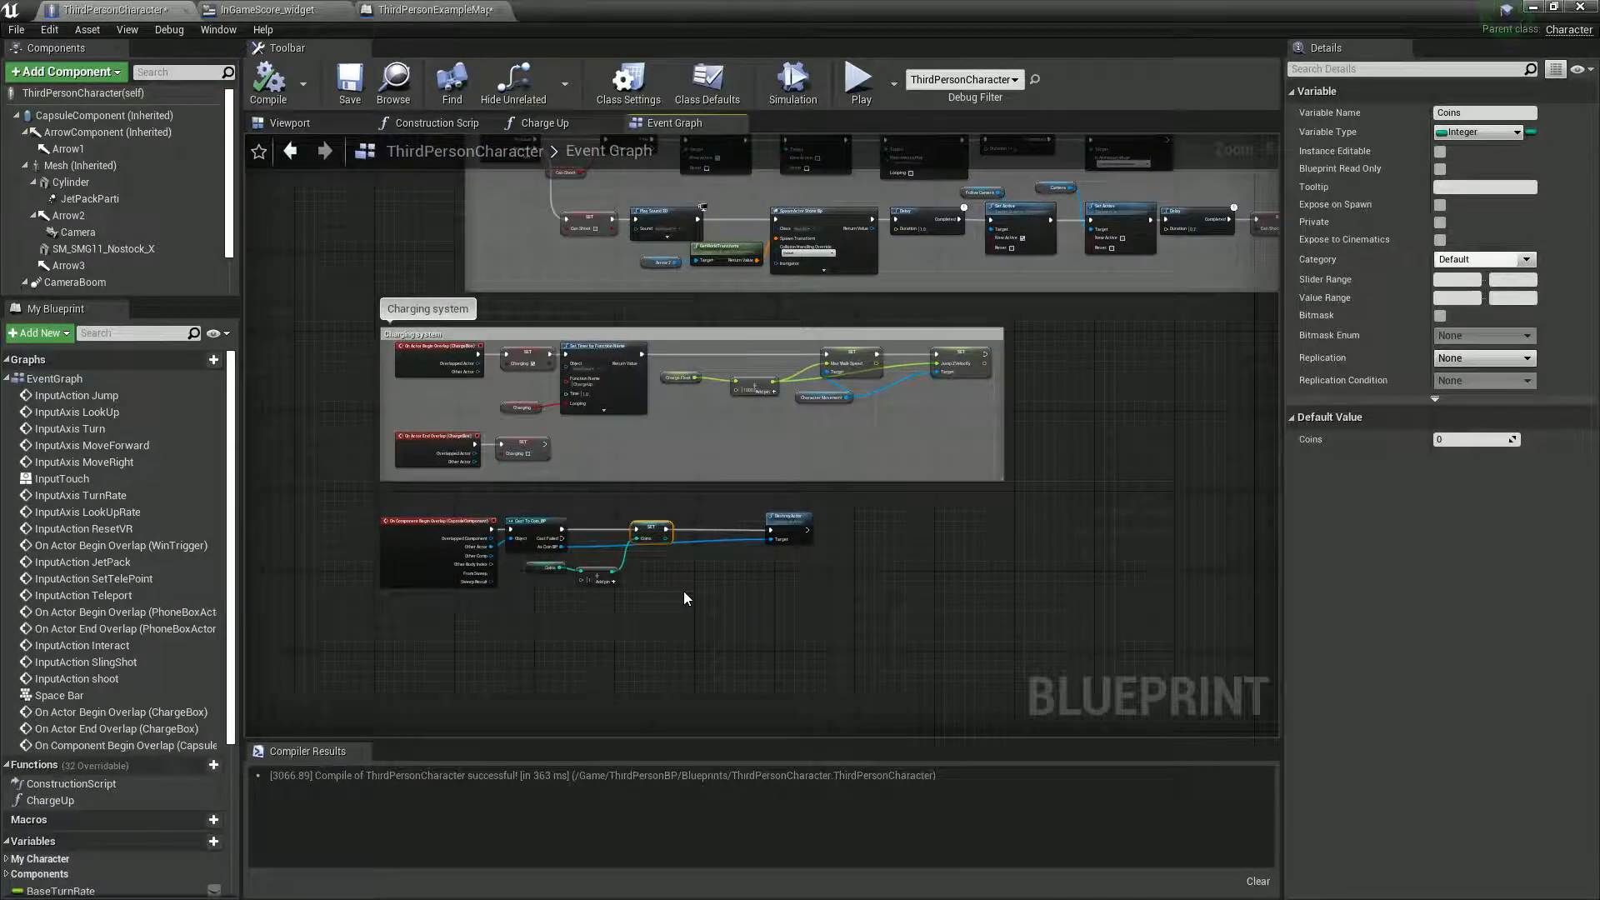
scroll(541, 569, "up", 5)
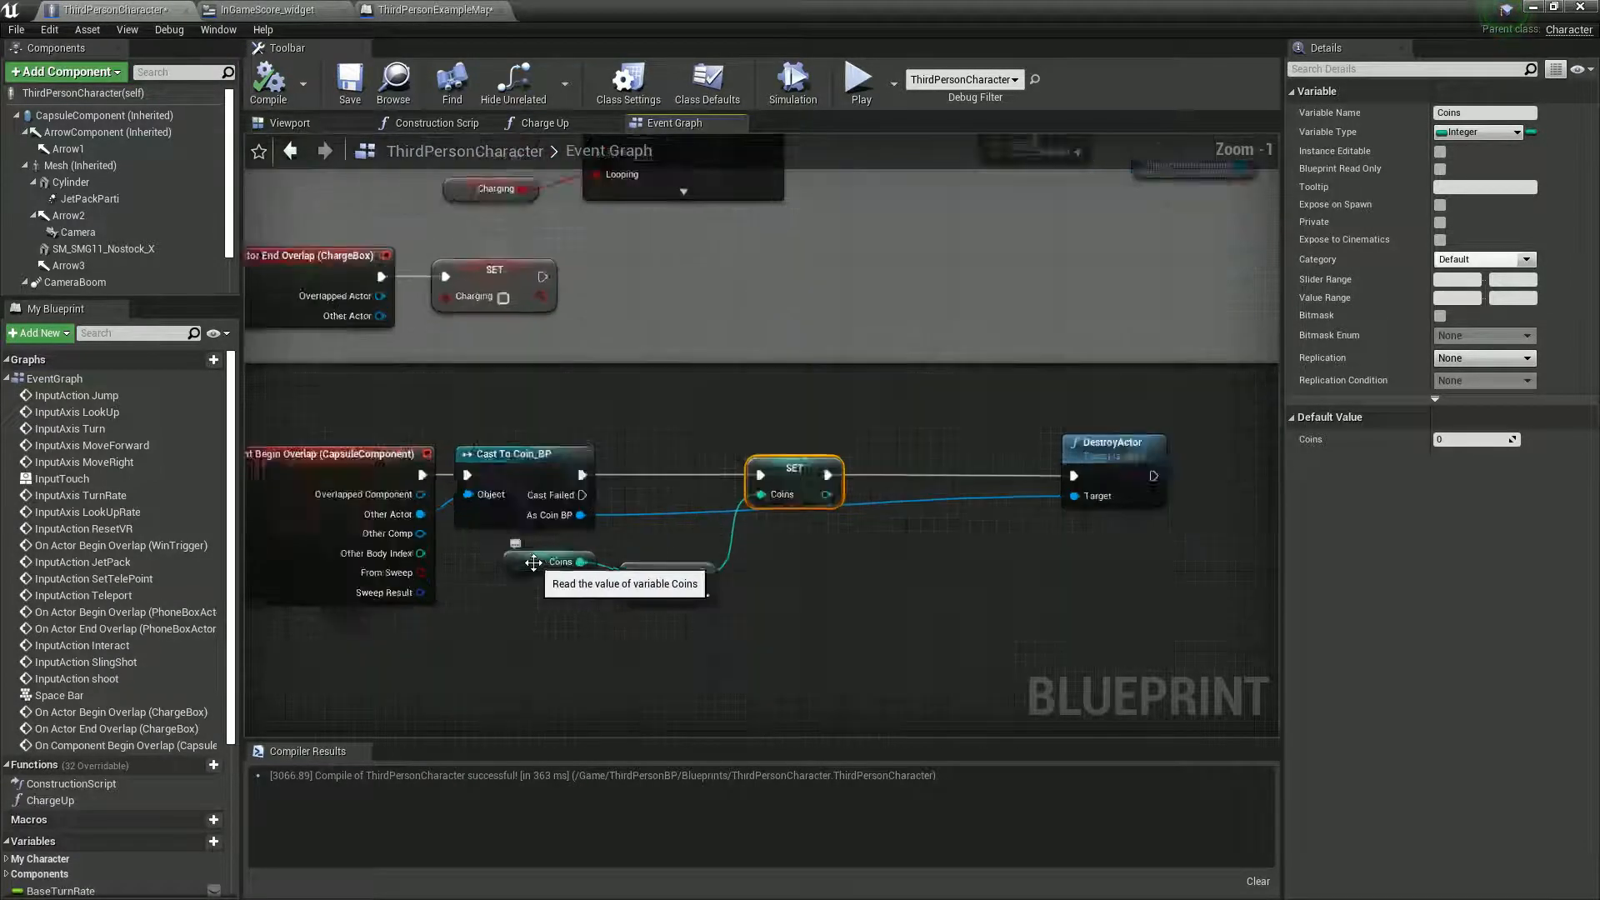
- Collapse the EventGraph's event list so that the character's variables are within reach
right_click_drag(489, 586, 595, 611)
right_click_drag(365, 513, 441, 473)
left_click(7, 379)
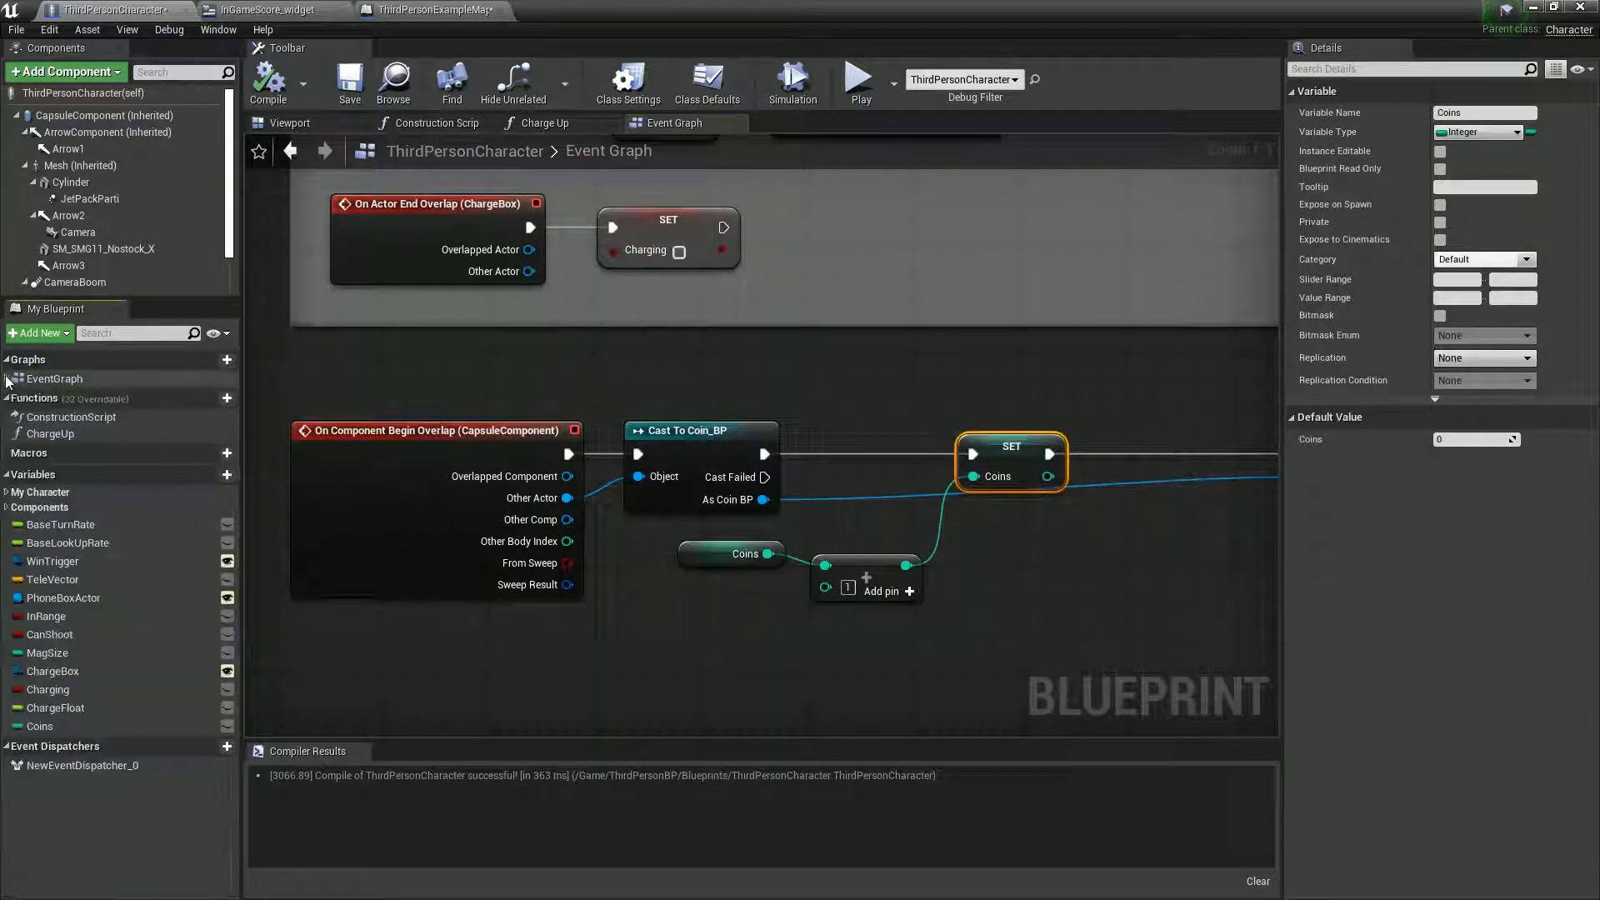
- Add an Event Tick node below the On Component Begin Overlap (CapsuleComponent) event
right_click_drag(407, 660, 403, 571)
right_click(403, 572)
type("event t")
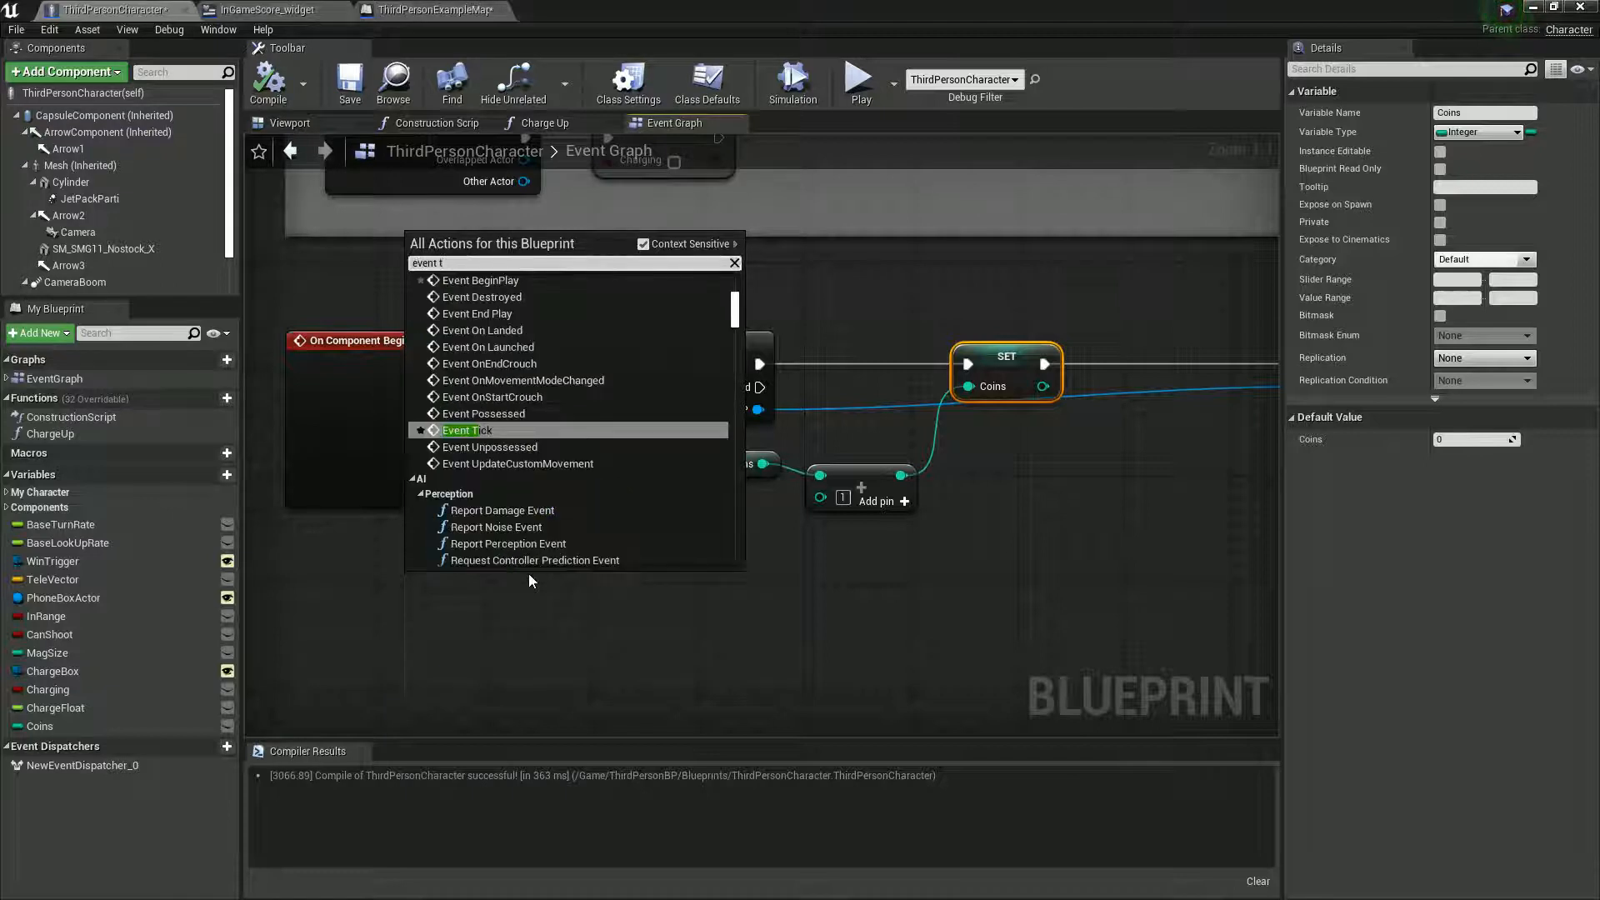
key("Return")
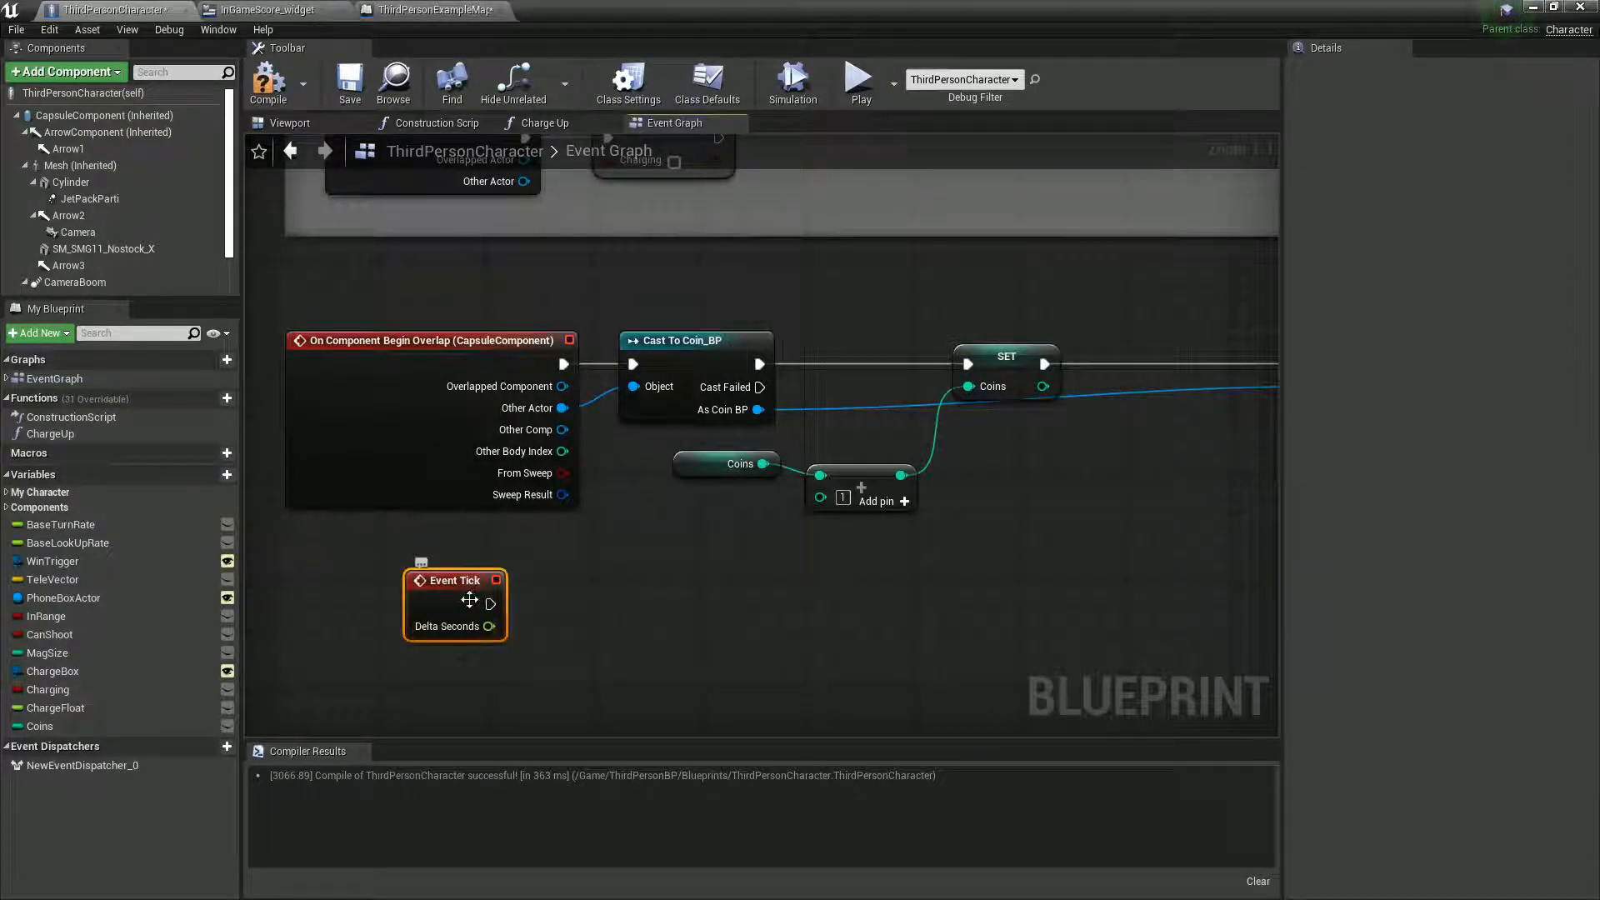
- Add a Branch node beside Event Tick, below the Cast To Coin_BP node
left_click_drag(492, 603, 633, 579)
left_click(618, 662)
key("b")
left_click(638, 613)
- Get the Coins variable, compare it as >= 10, and wire the result to the Branch's Condition
left_click_drag(40, 726, 553, 687)
left_click(451, 705)
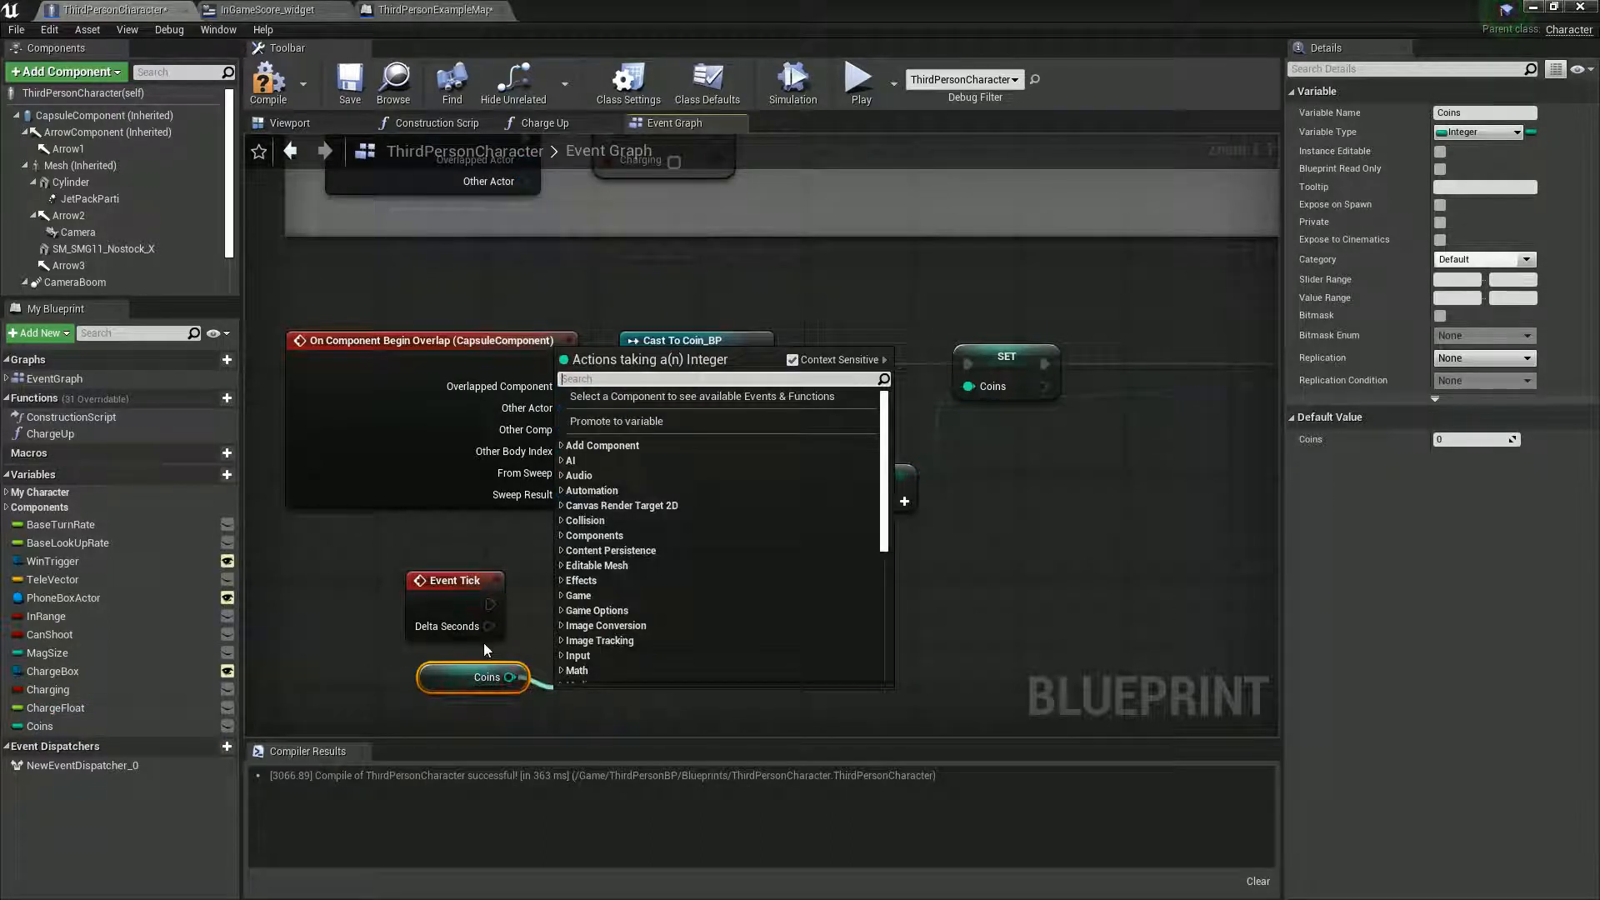
type(">")
left_click(621, 444)
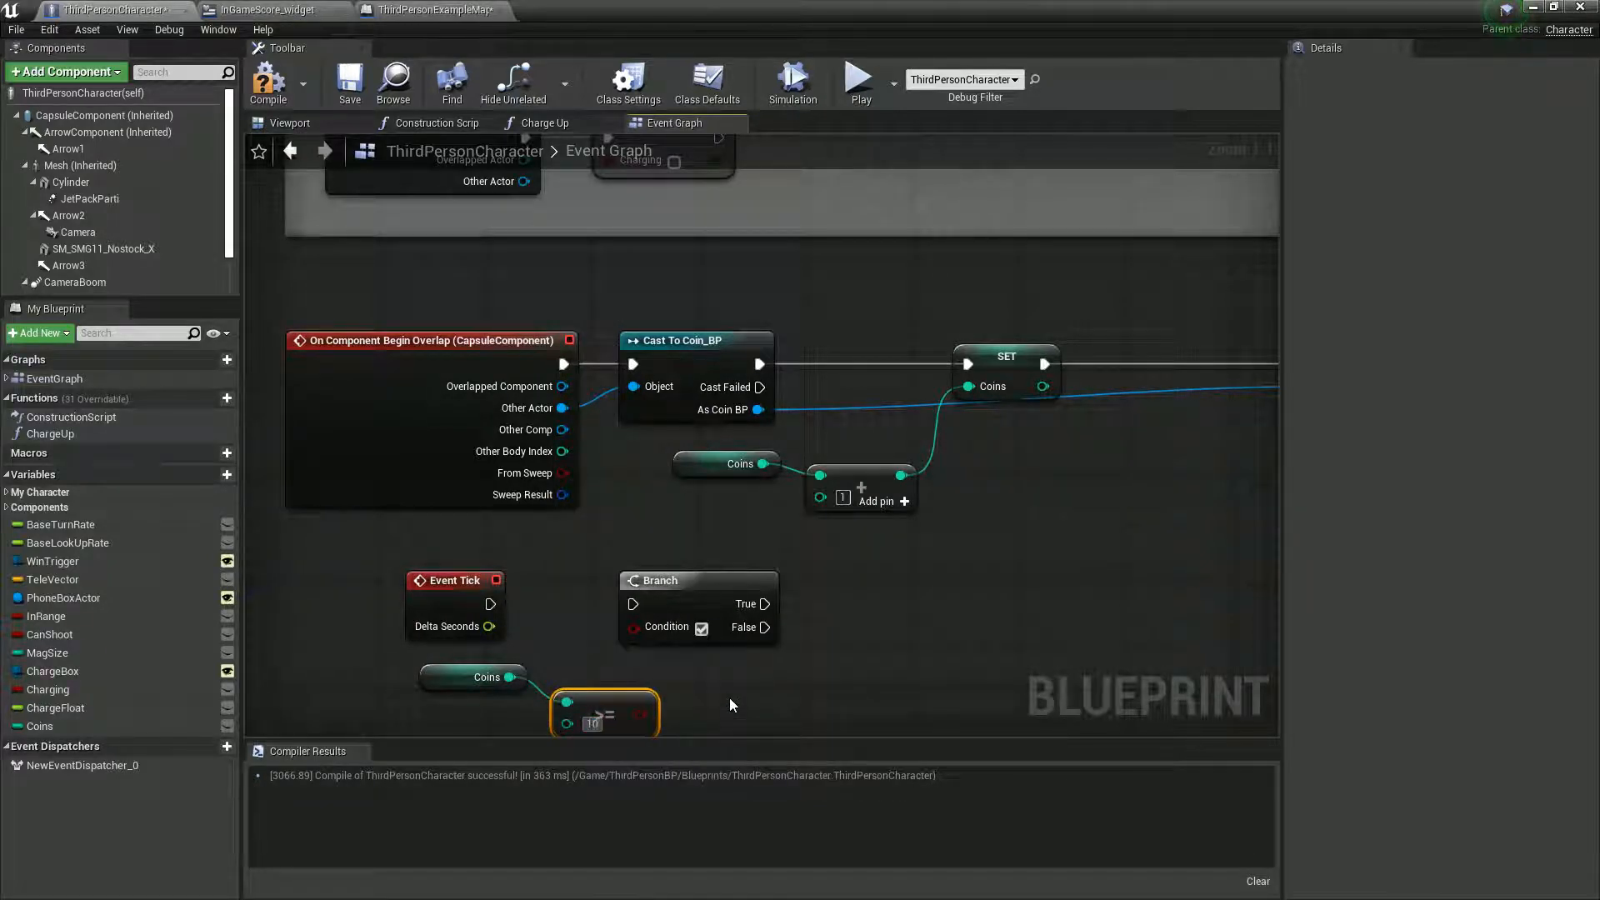
left_click_drag(640, 714, 646, 633)
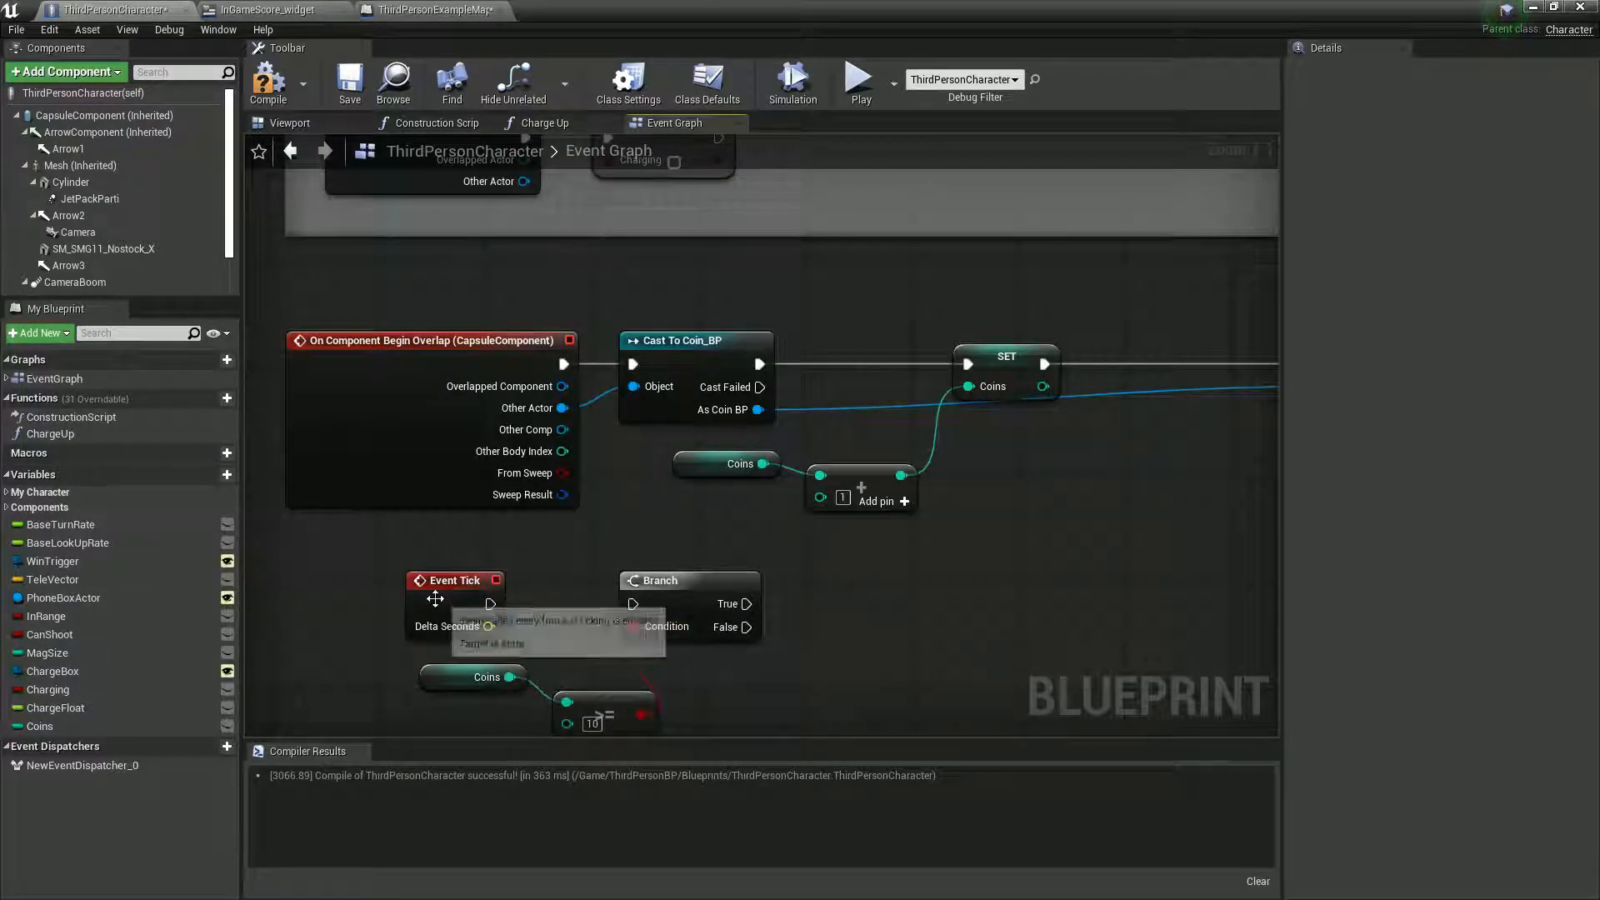
- Delete the Event Tick node and the Coins getter that feeds the >= comparison
left_click_drag(458, 578, 389, 564)
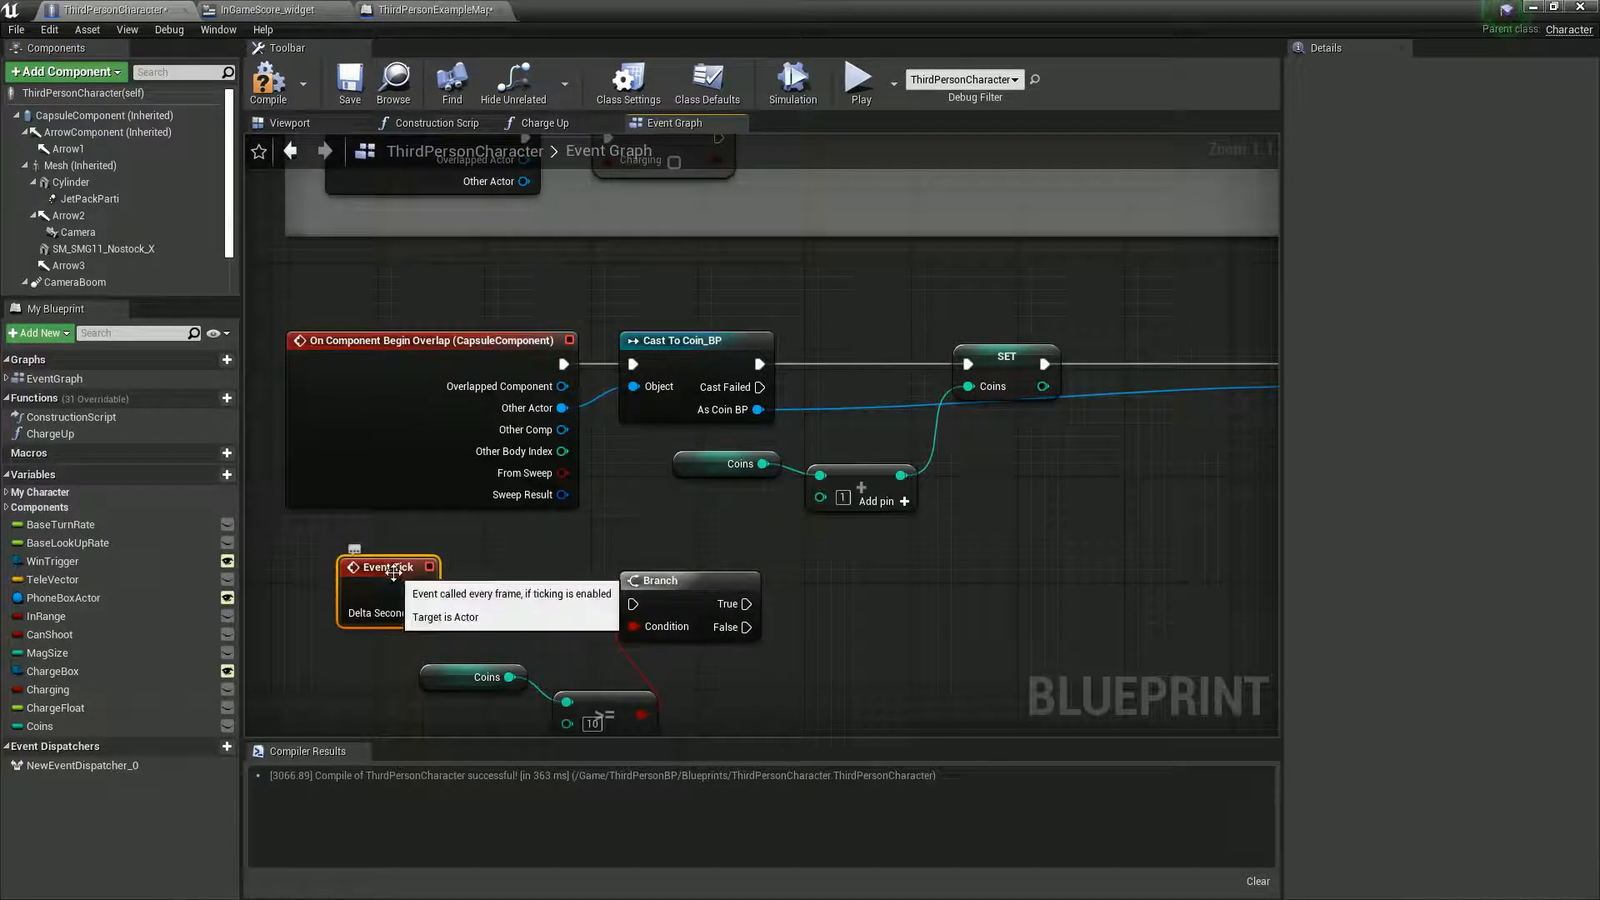
key("Delete")
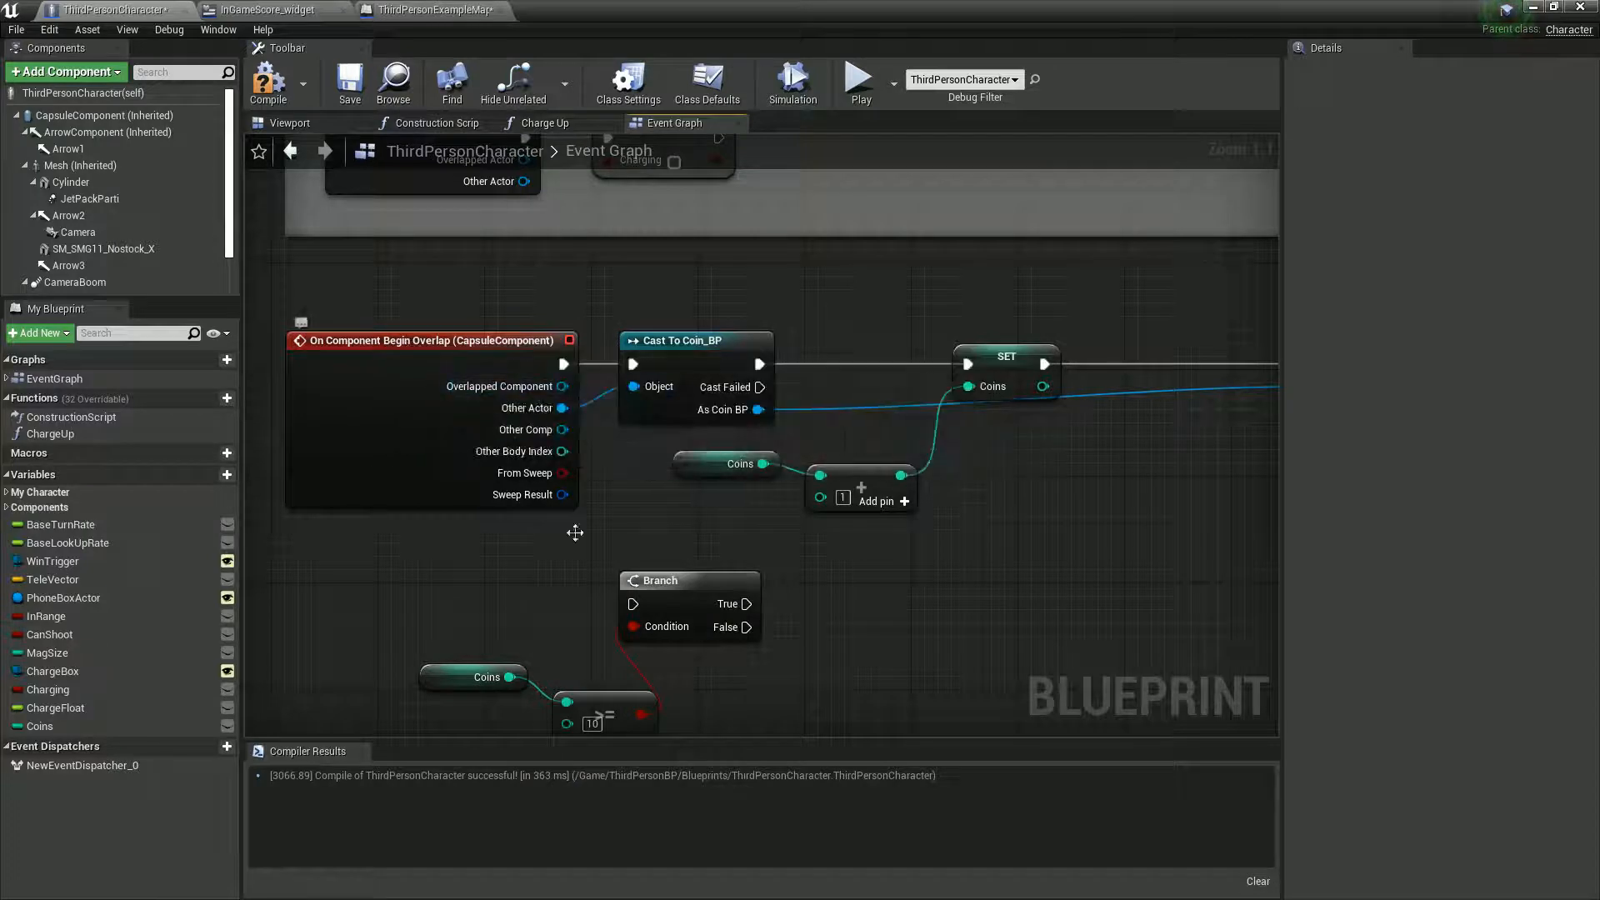
left_click(601, 709)
right_click_drag(787, 692, 732, 662)
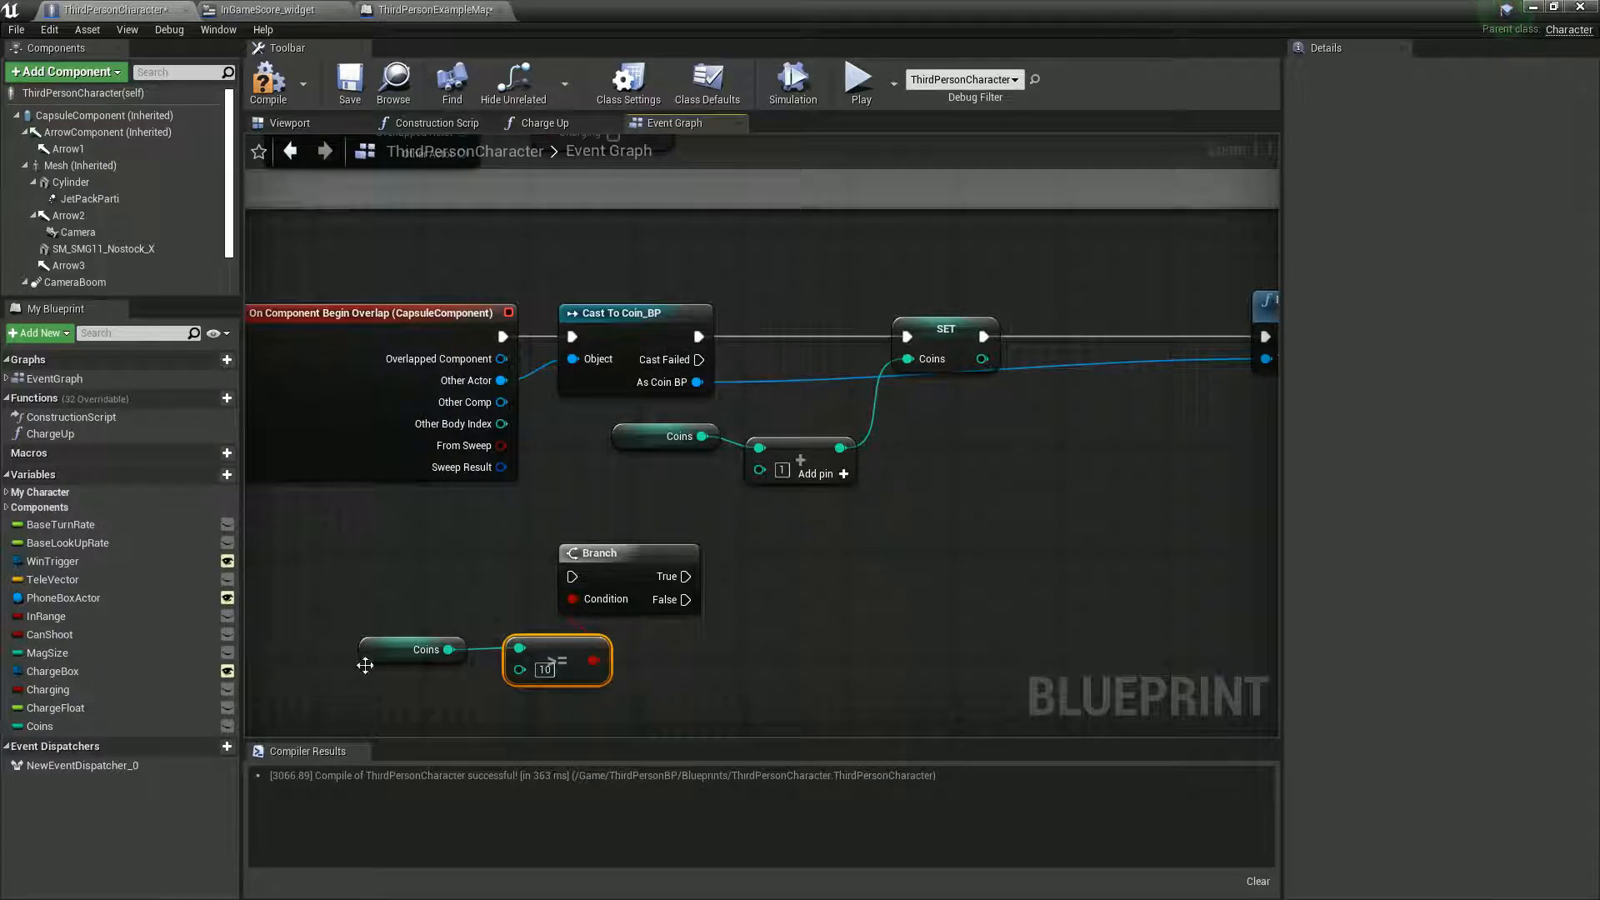
left_click_drag(550, 662, 869, 649)
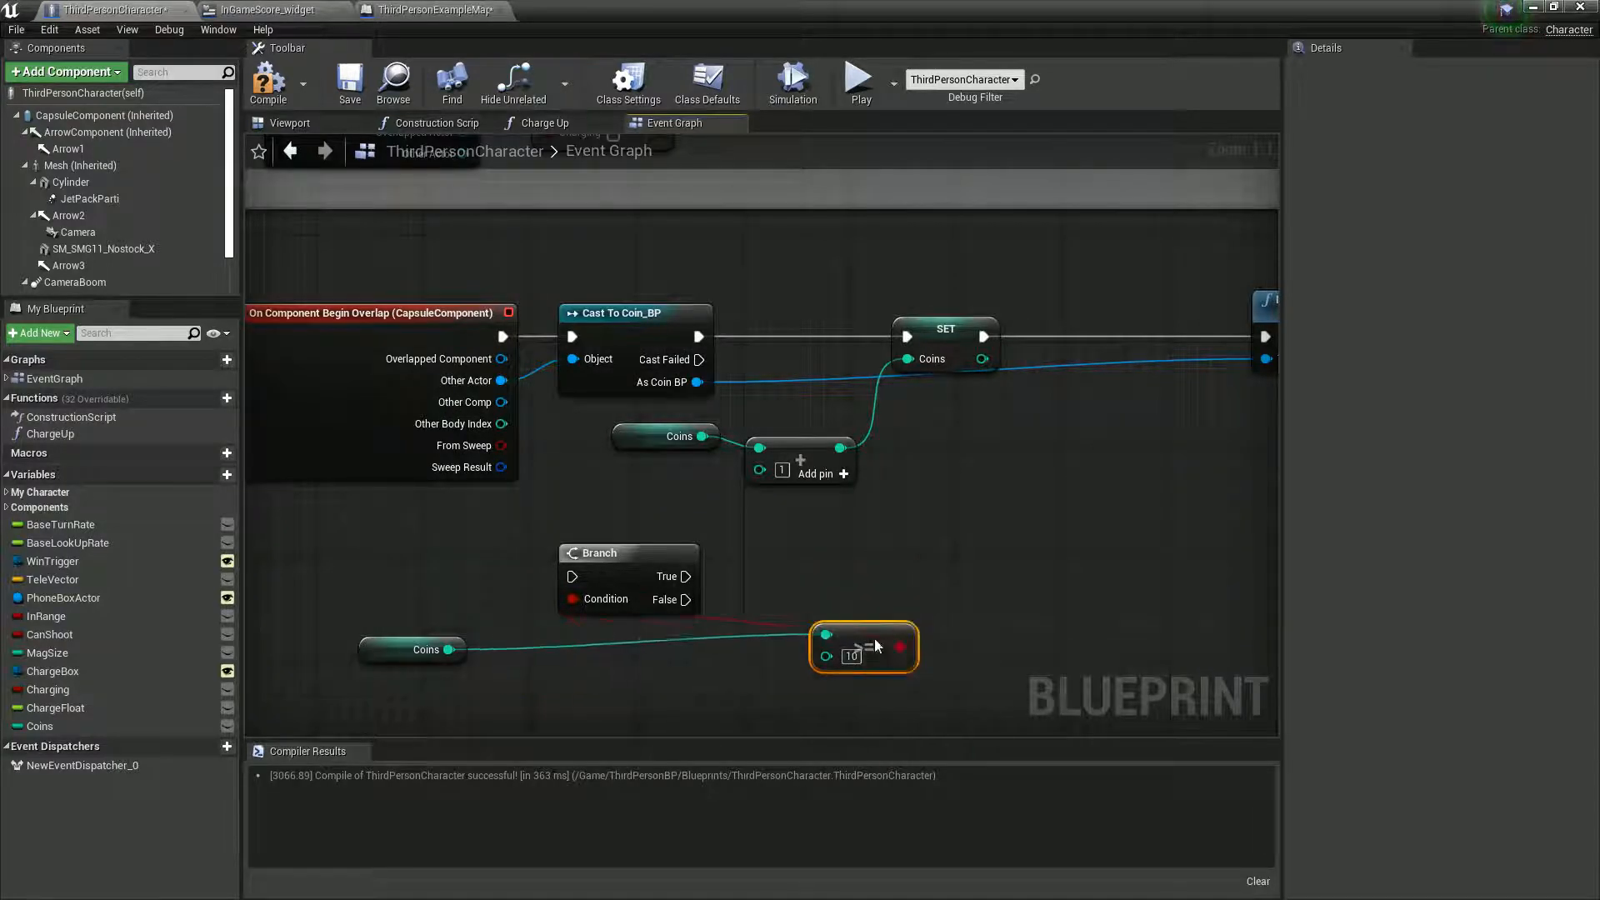
left_click(380, 660)
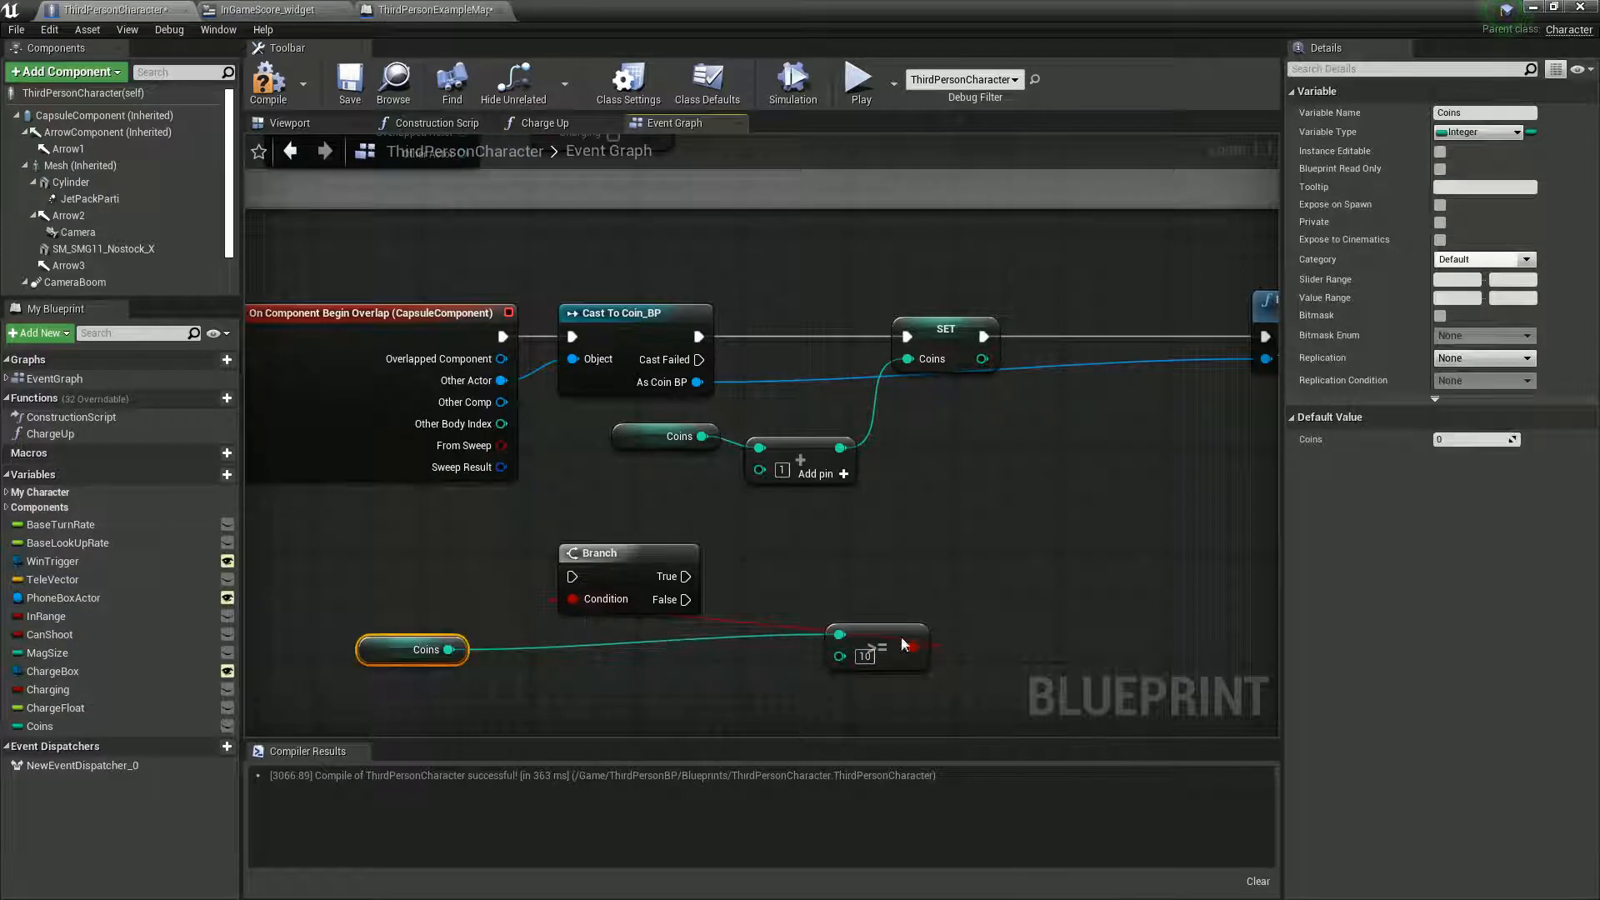
key("Delete")
- Move the >= node near the coin chain and feed its first input from the SET Coins node's output
left_click_drag(883, 649, 976, 520)
right_click_drag(1048, 459, 949, 510)
left_click_drag(739, 500, 832, 554, "ctrl")
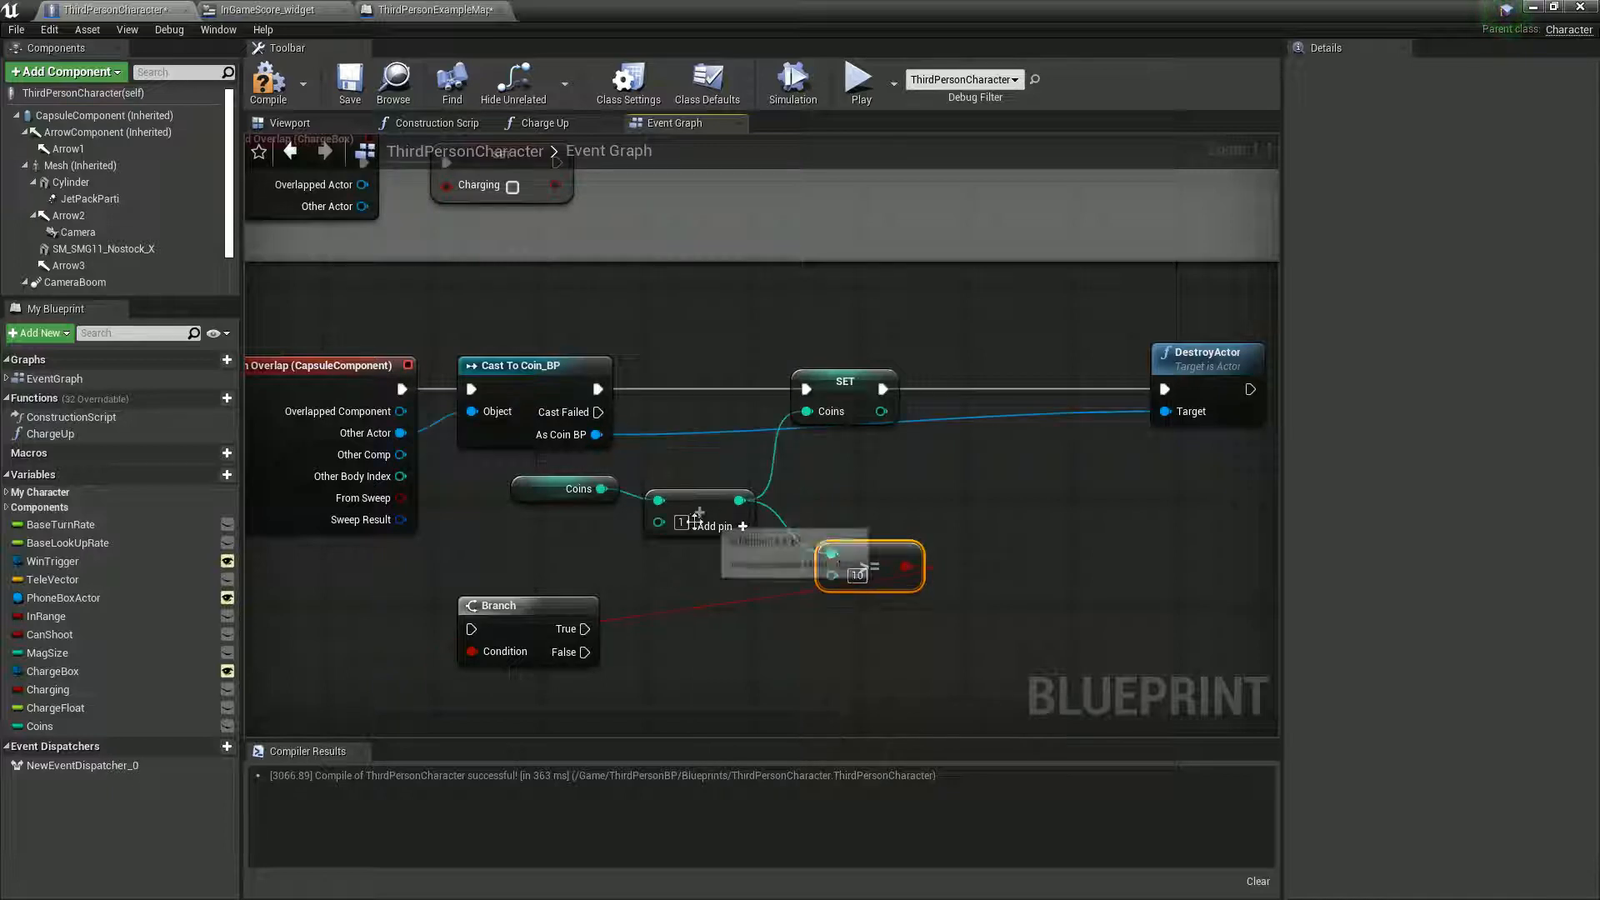
left_click(842, 556, "alt")
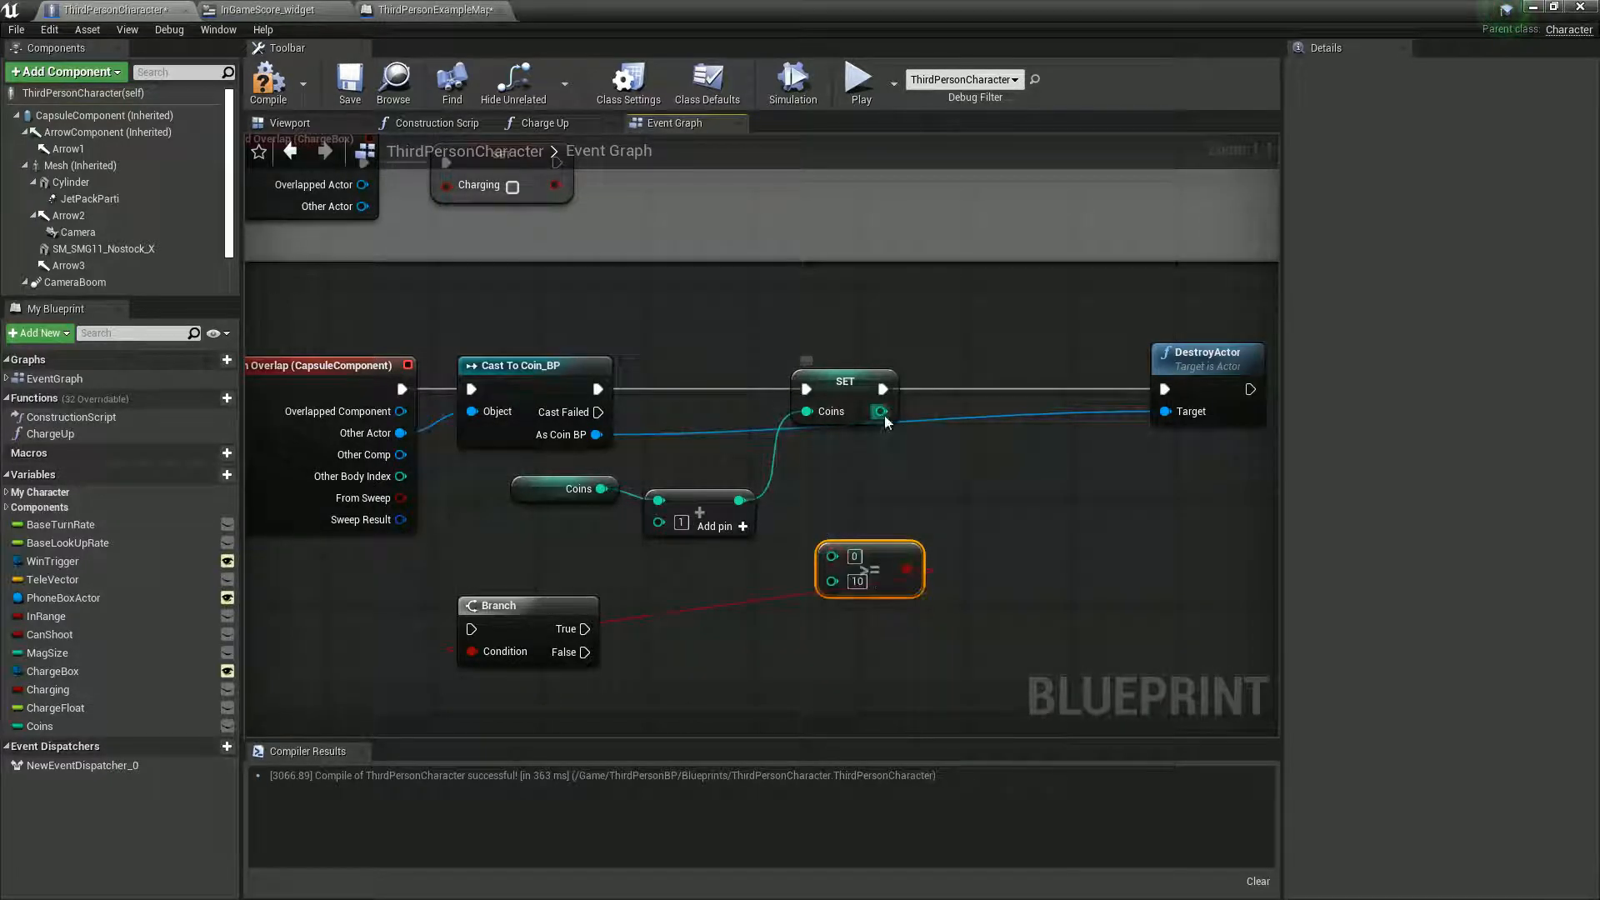
left_click_drag(879, 411, 832, 555)
- Place the >= and Branch nodes after DestroyActor and connect DestroyActor's execution output to the Branch
right_click_drag(916, 549, 757, 580)
left_click_drag(757, 581, 1155, 543)
left_click_drag(1060, 401, 927, 401)
left_click_drag(386, 656, 1183, 417)
right_click_drag(1102, 532, 1047, 536)
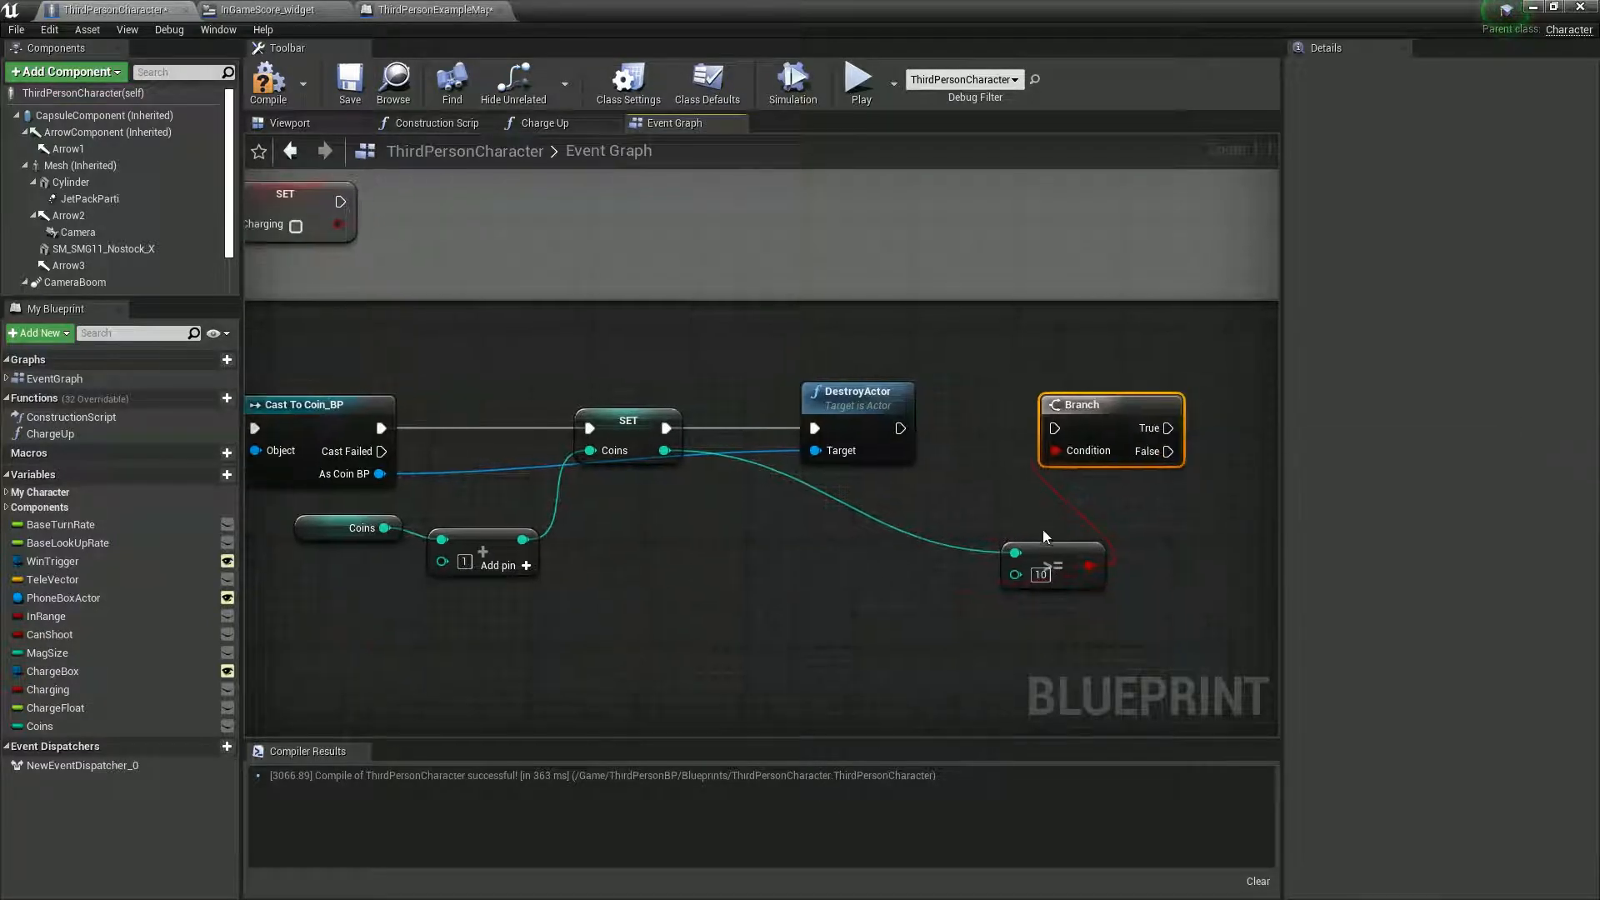
left_click(1048, 552)
left_click_drag(1048, 552, 968, 537)
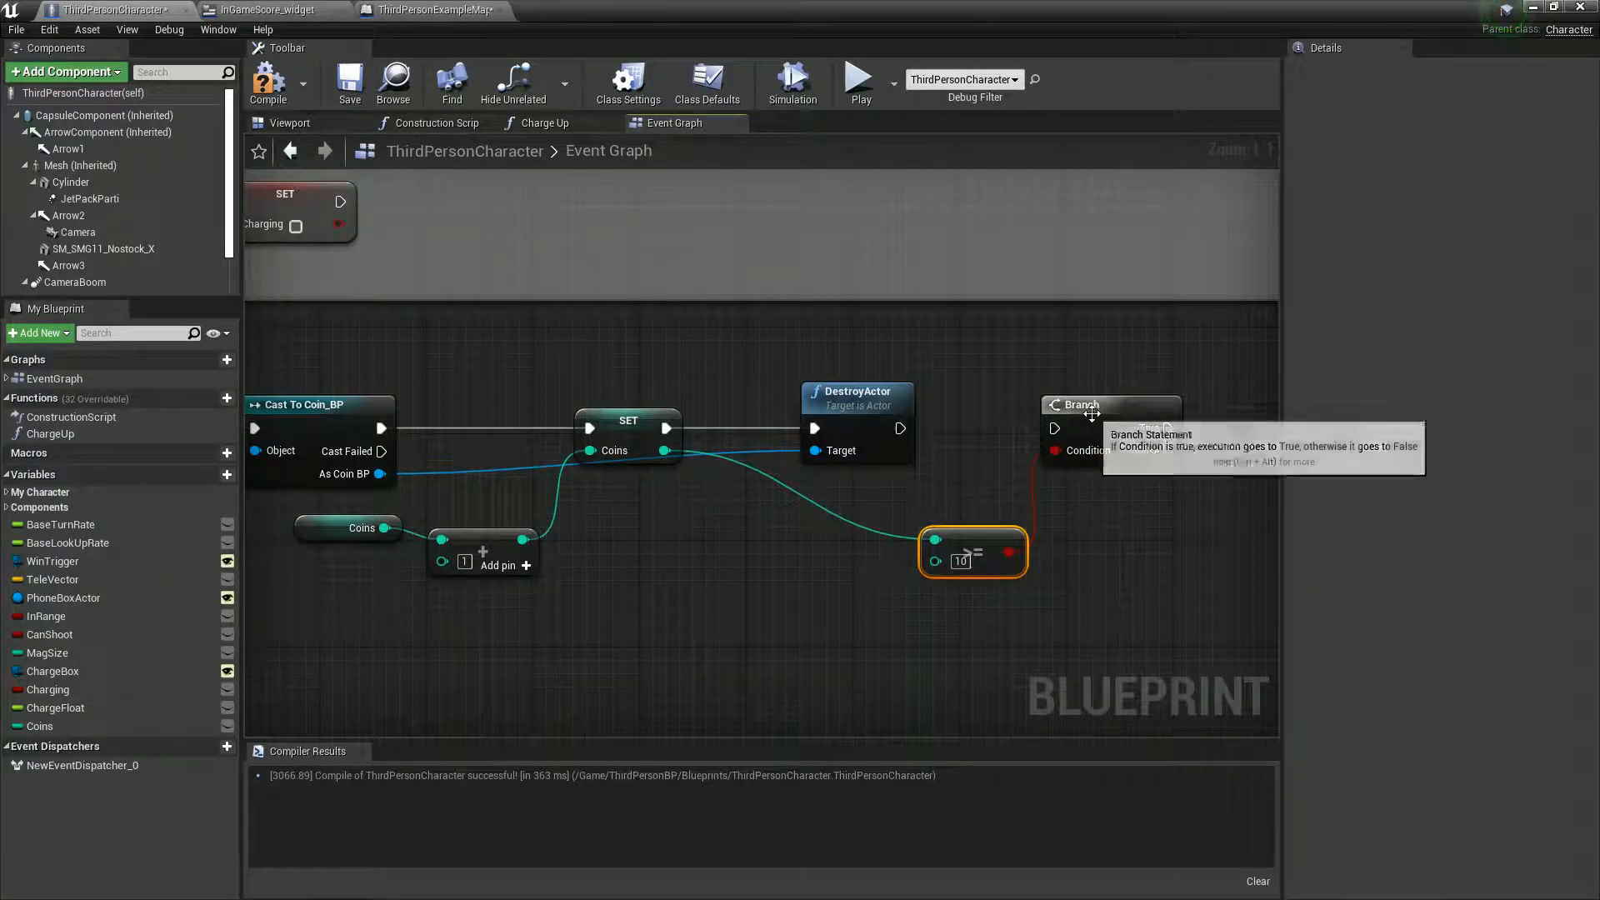
left_click_drag(1091, 414, 1079, 414)
left_click_drag(900, 428, 1041, 429)
- Add a Print String node to the Branch's True output with the In String text "Winner"
right_click_drag(925, 542, 579, 580)
left_click_drag(808, 466, 919, 469)
type("pri")
key("Return")
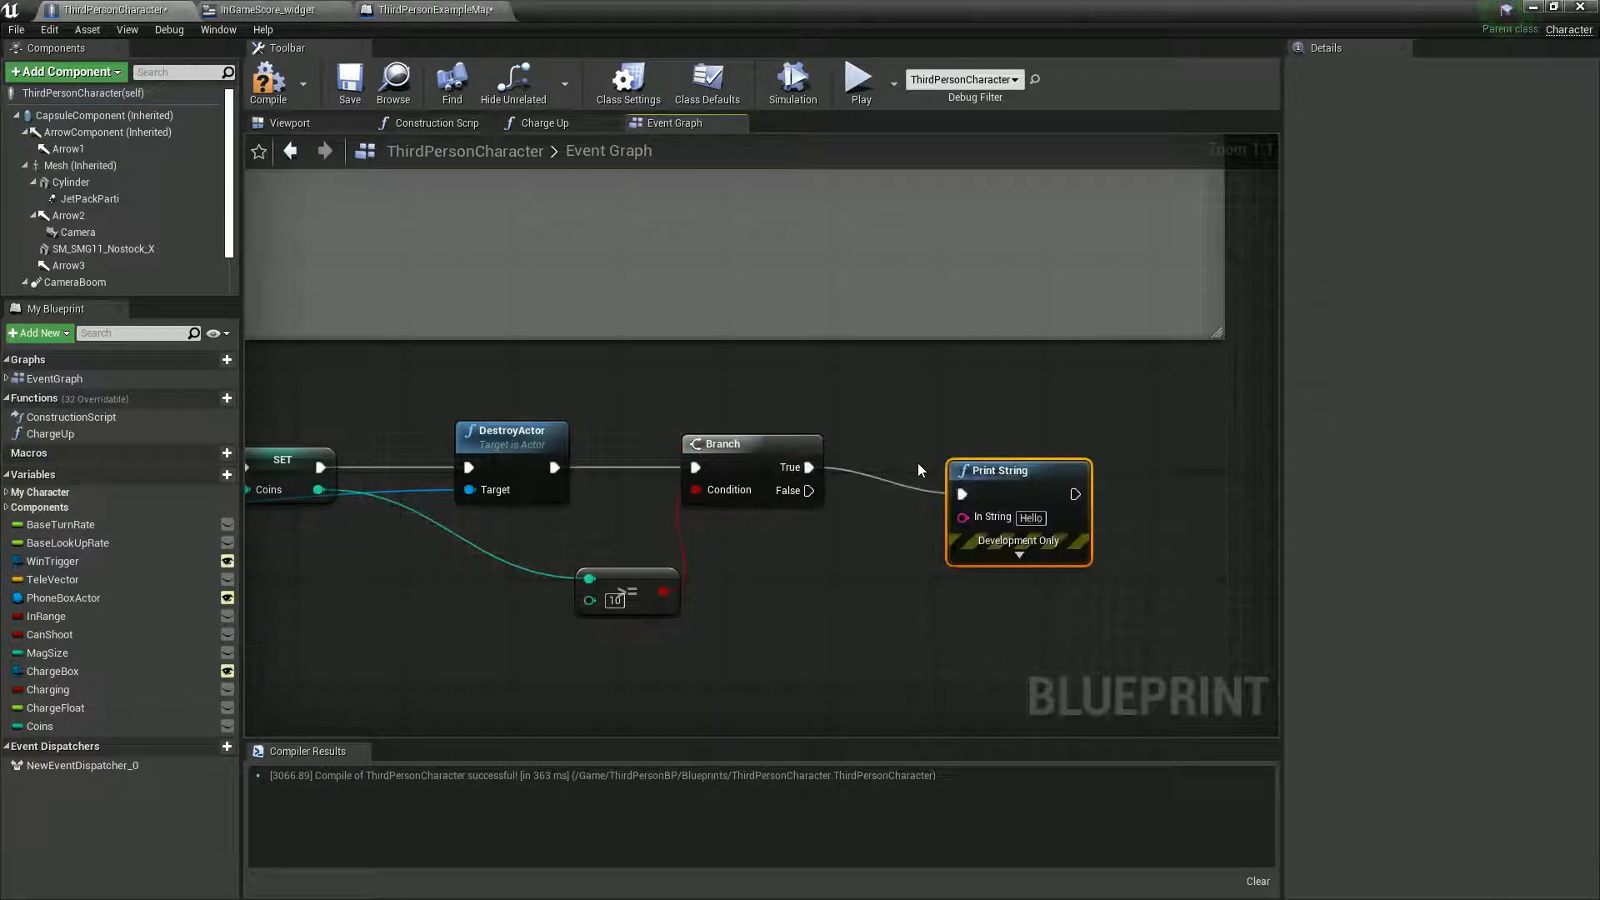
left_click(1031, 517)
type("Winner")
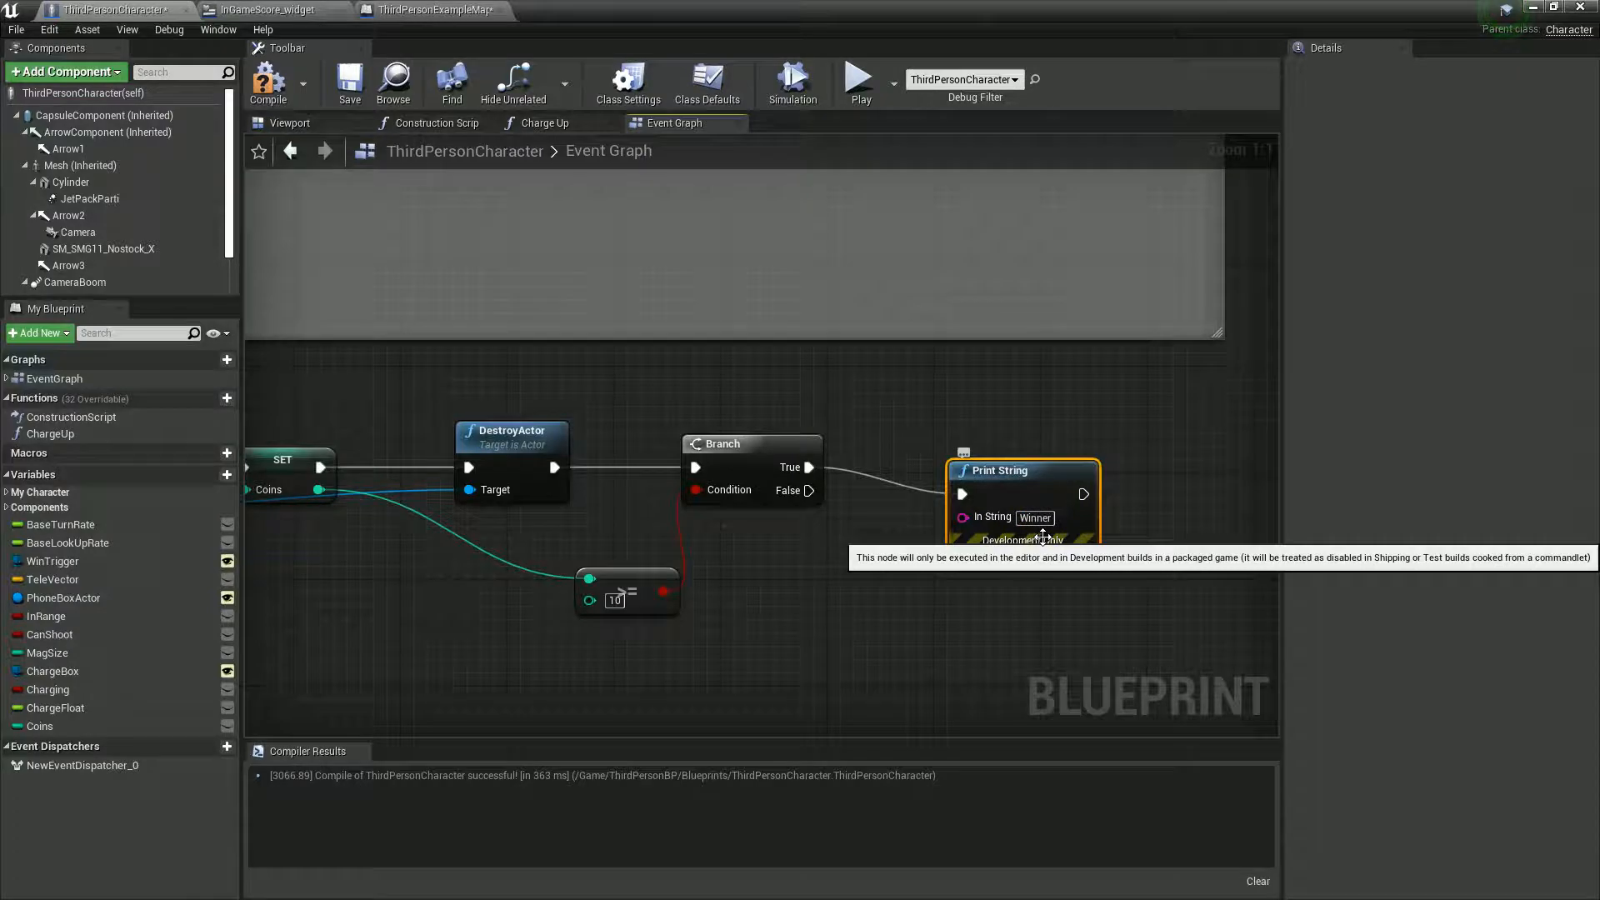
- Compile ThirdPersonCharacter and move the Blueprint editor window clear of the level viewport and Content Browser
left_click(265, 83)
left_click_drag(670, 5, 851, 648)
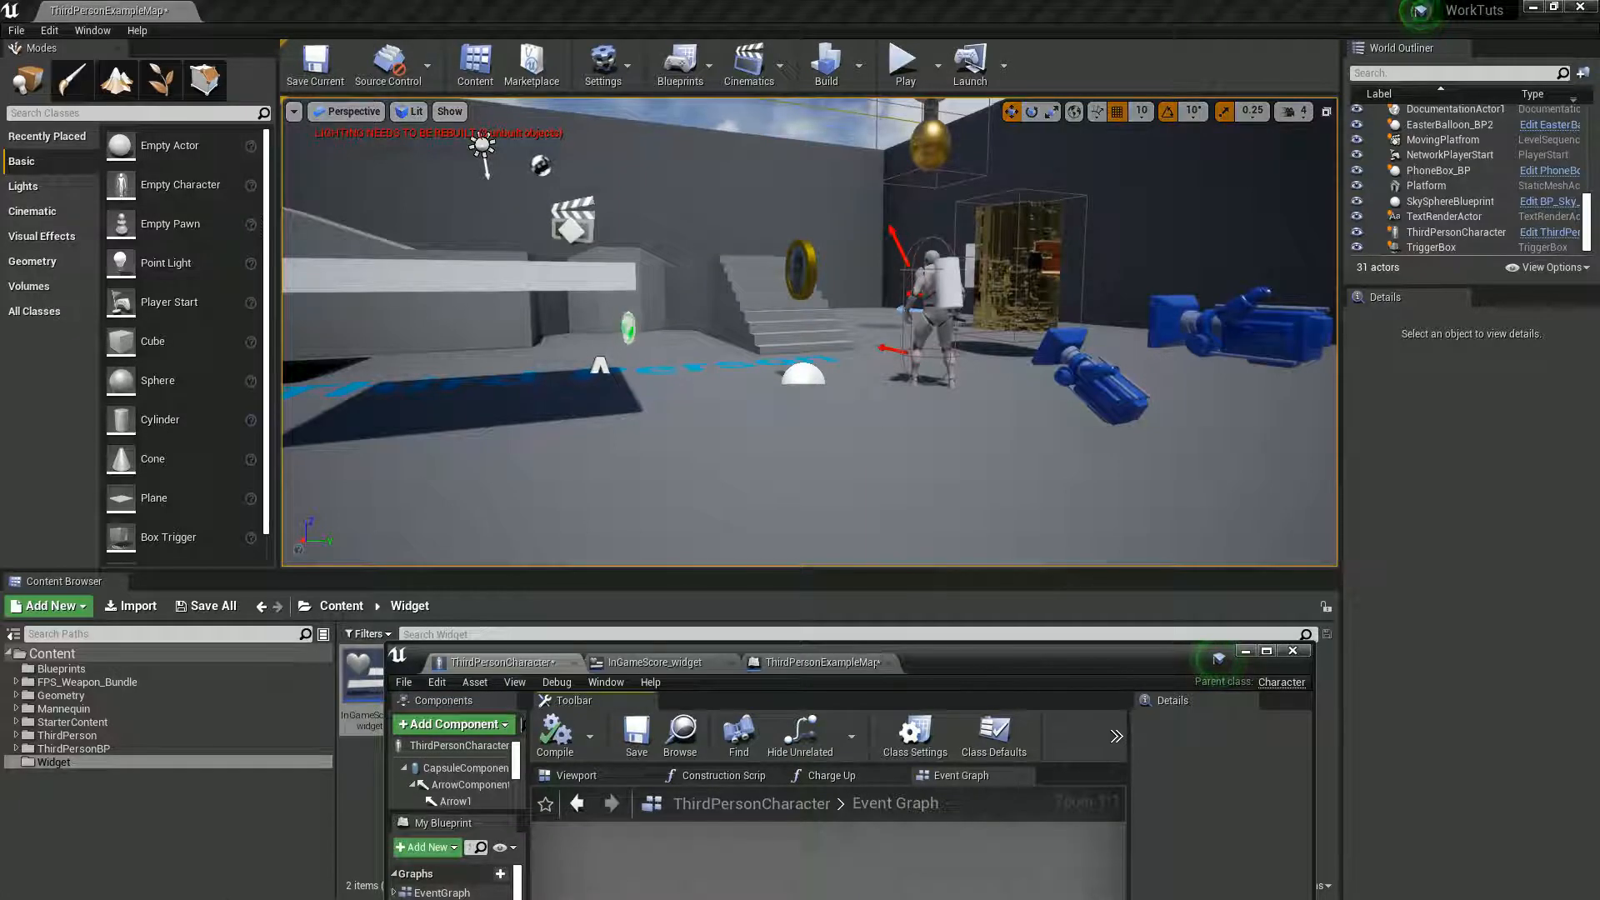
right_click_drag(808, 333, 800, 438)
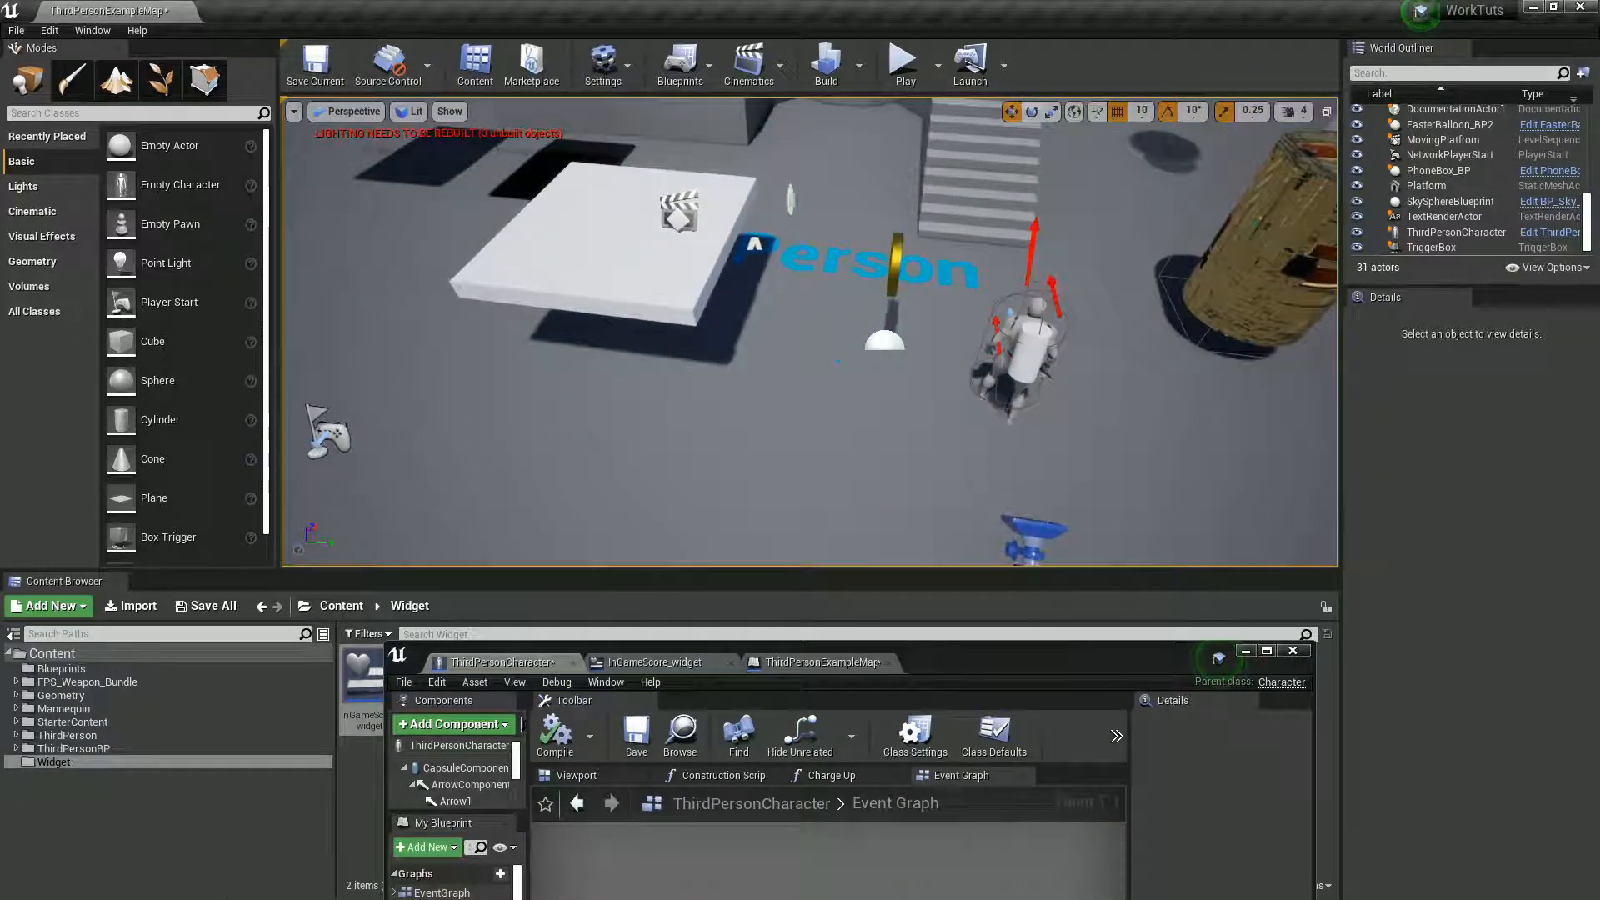
left_click_drag(963, 656, 905, 824)
- Place nine more Coin_BP coins from the Blueprints folder on the floor around the existing coin and the white platform
left_click(61, 668)
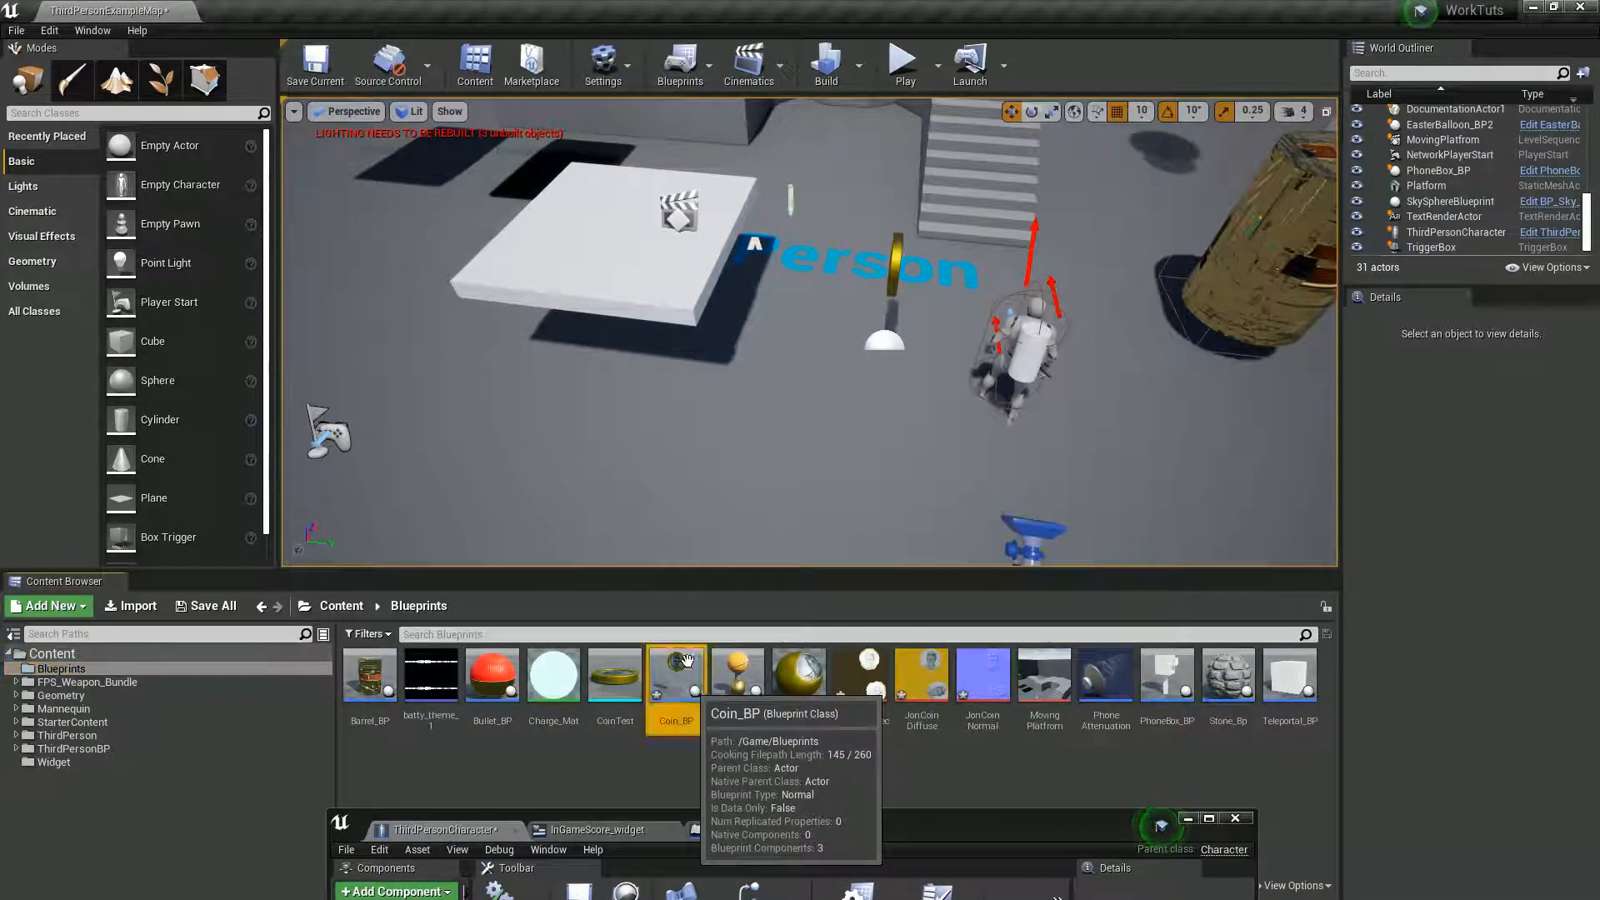
left_click_drag(675, 676, 736, 422)
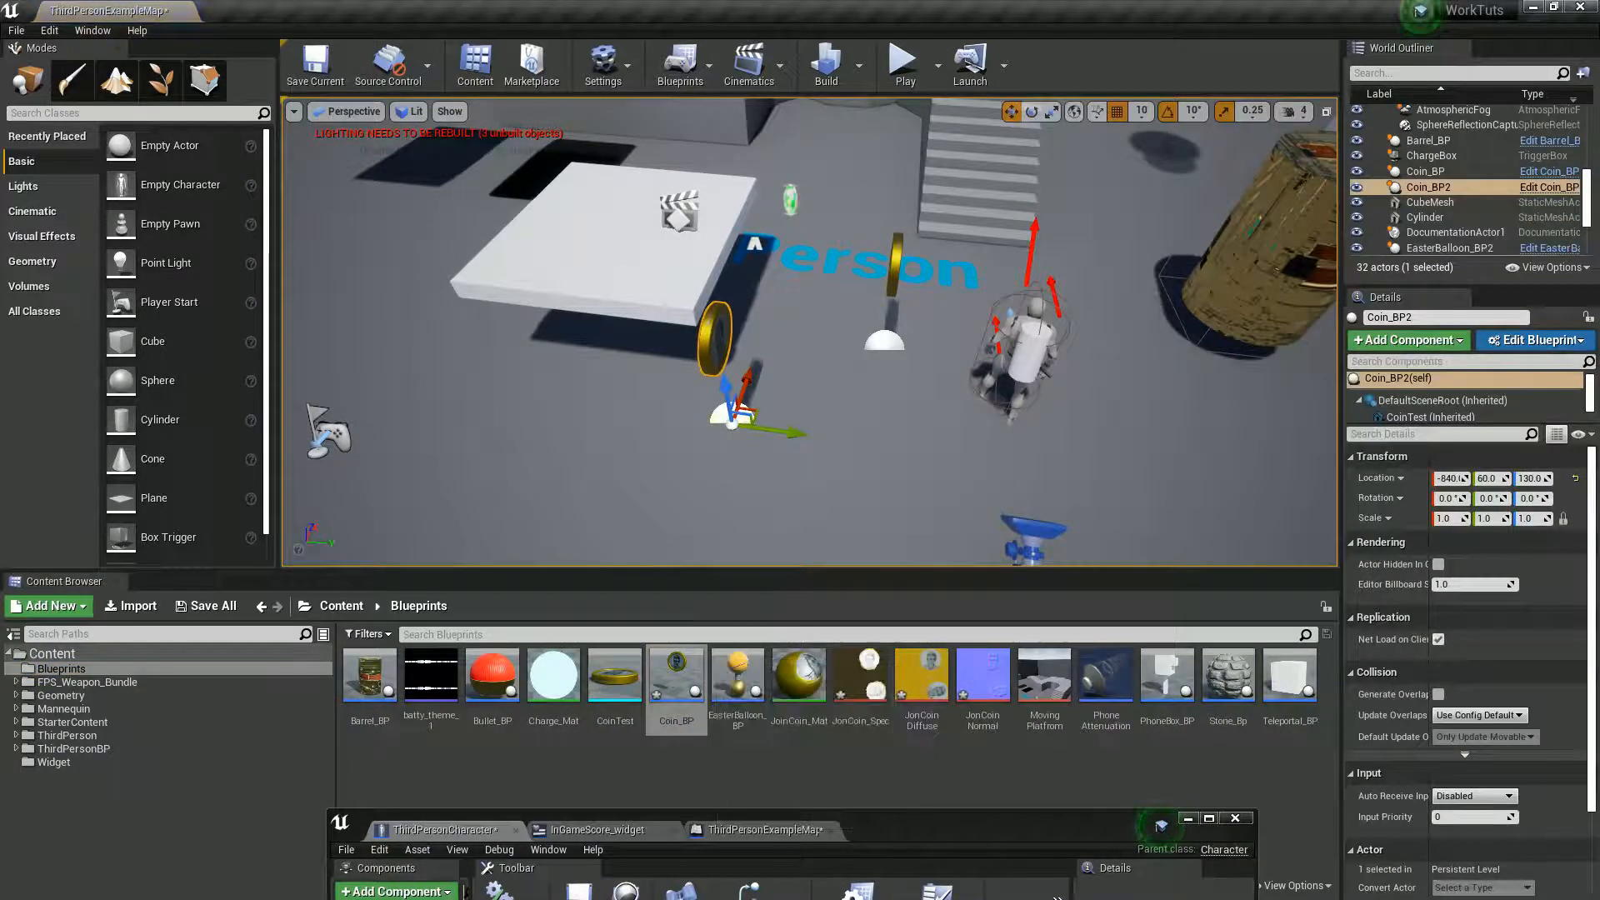
left_click_drag(675, 424, 911, 419, "alt")
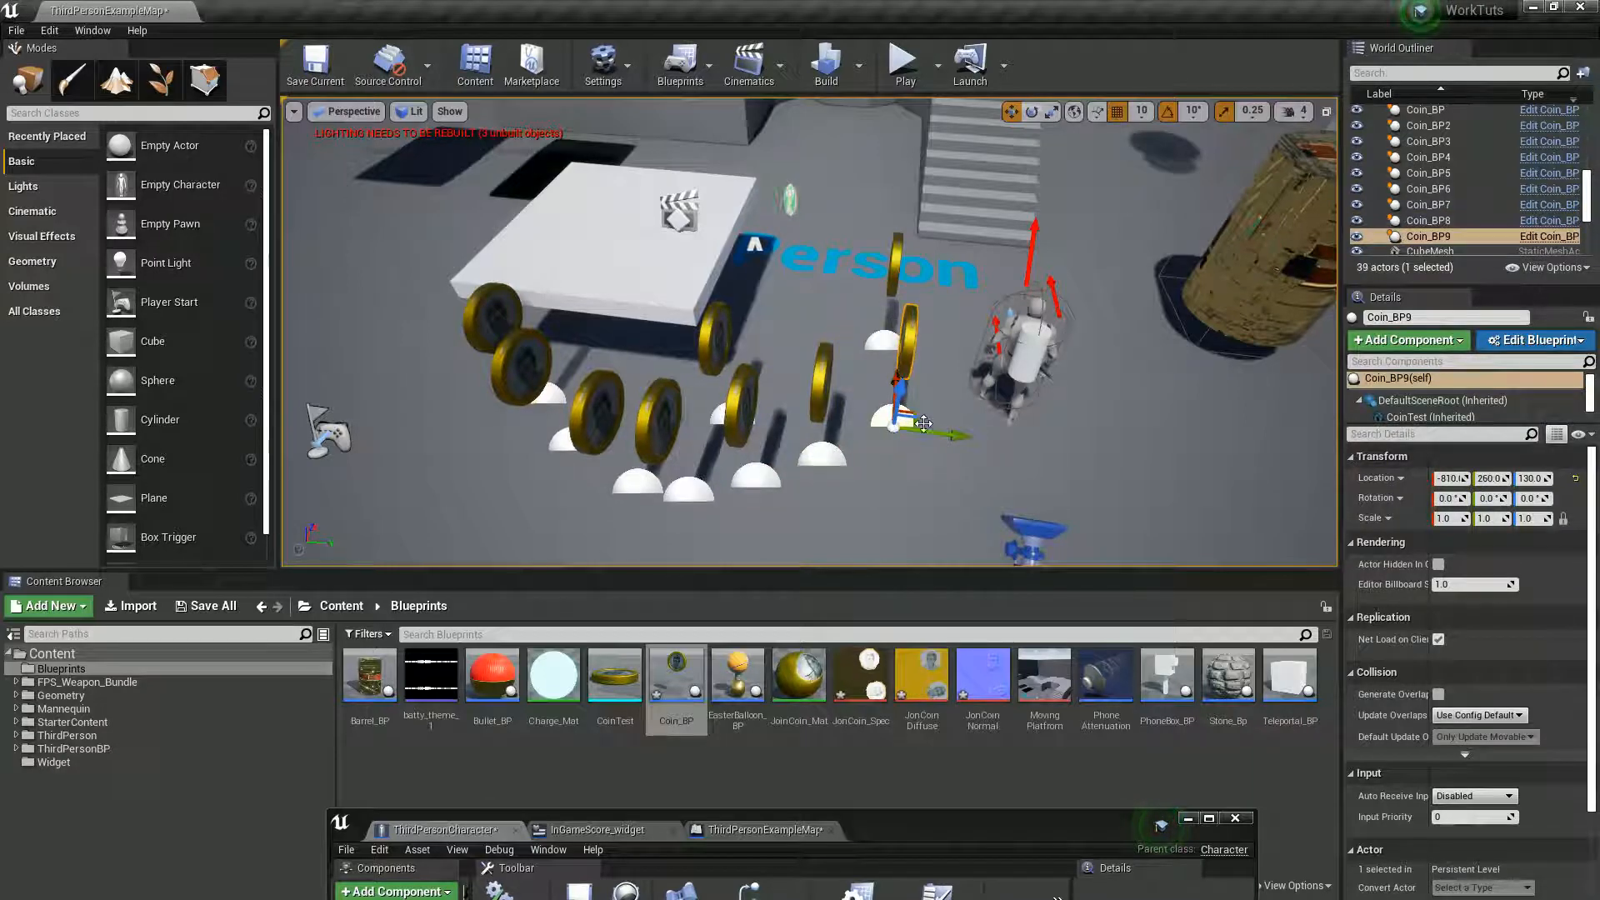
left_click_drag(915, 413, 807, 298, "alt")
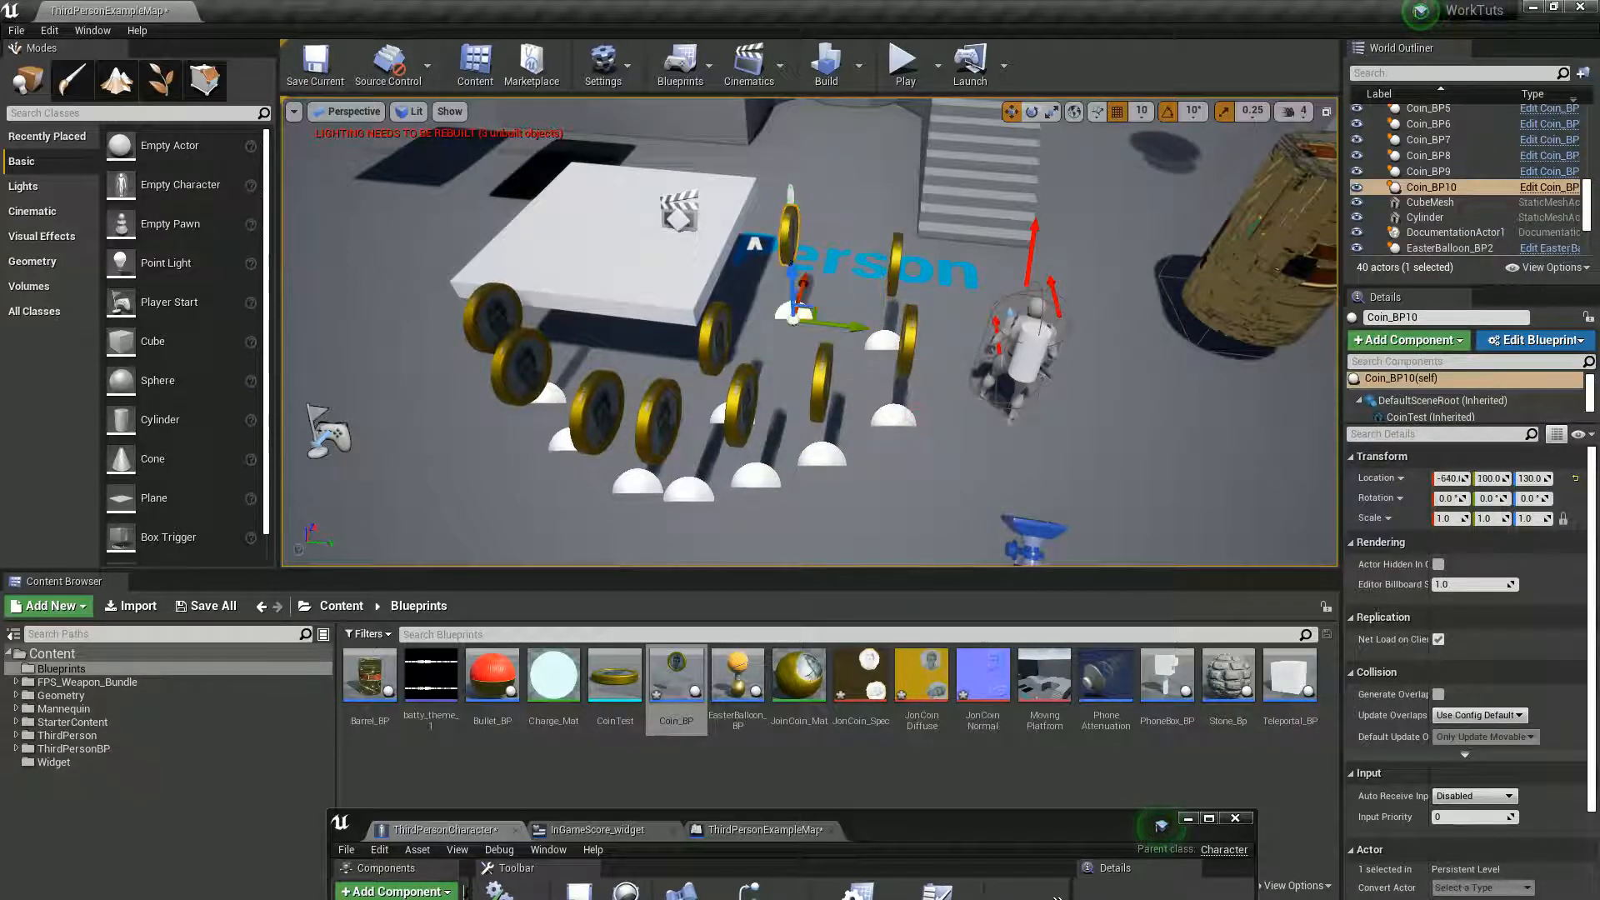
- Play the level, run the character through all ten coins to test the win condition, and stop
left_click(904, 62)
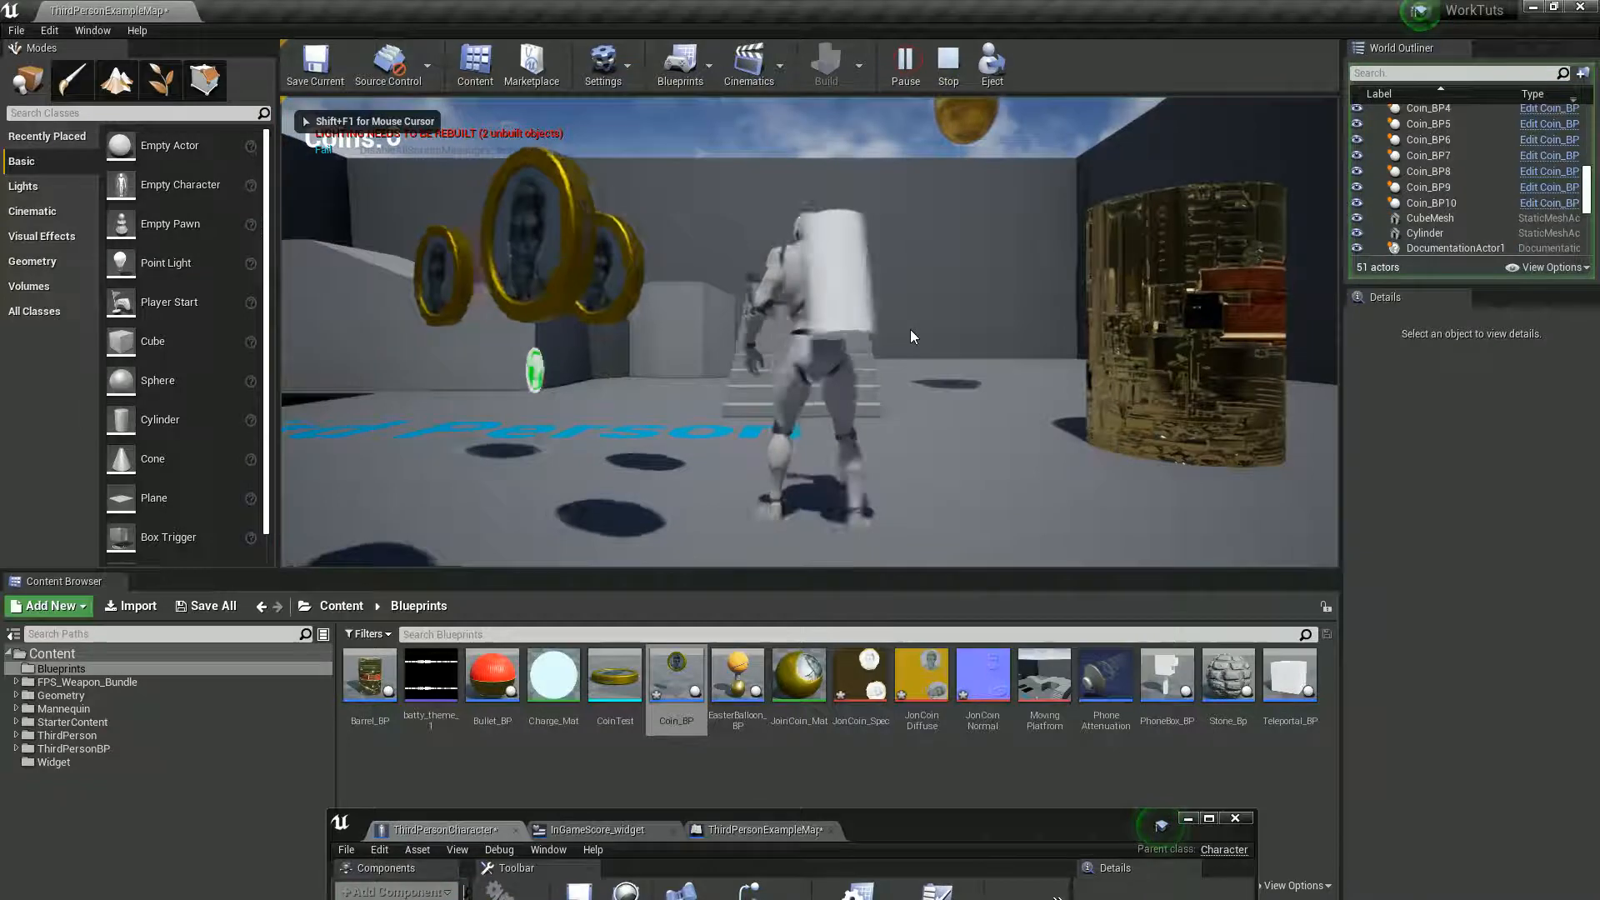
key("s")
key("a")
key("a")
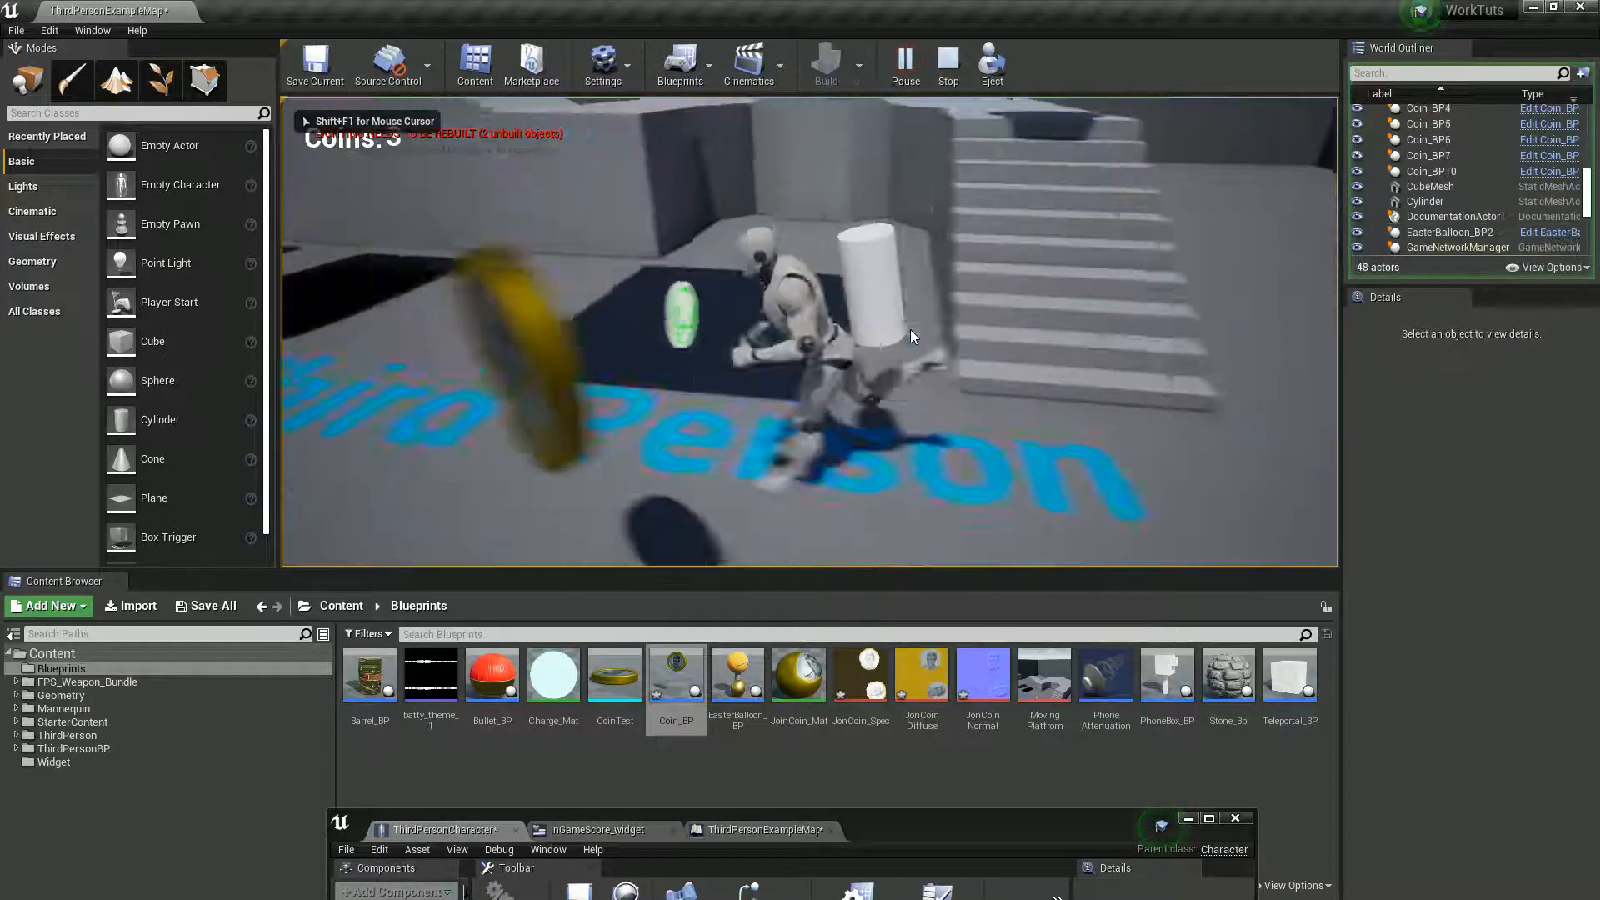
key("s")
key("d")
key("w")
key("a")
key("s")
key("a")
key("w")
key("a")
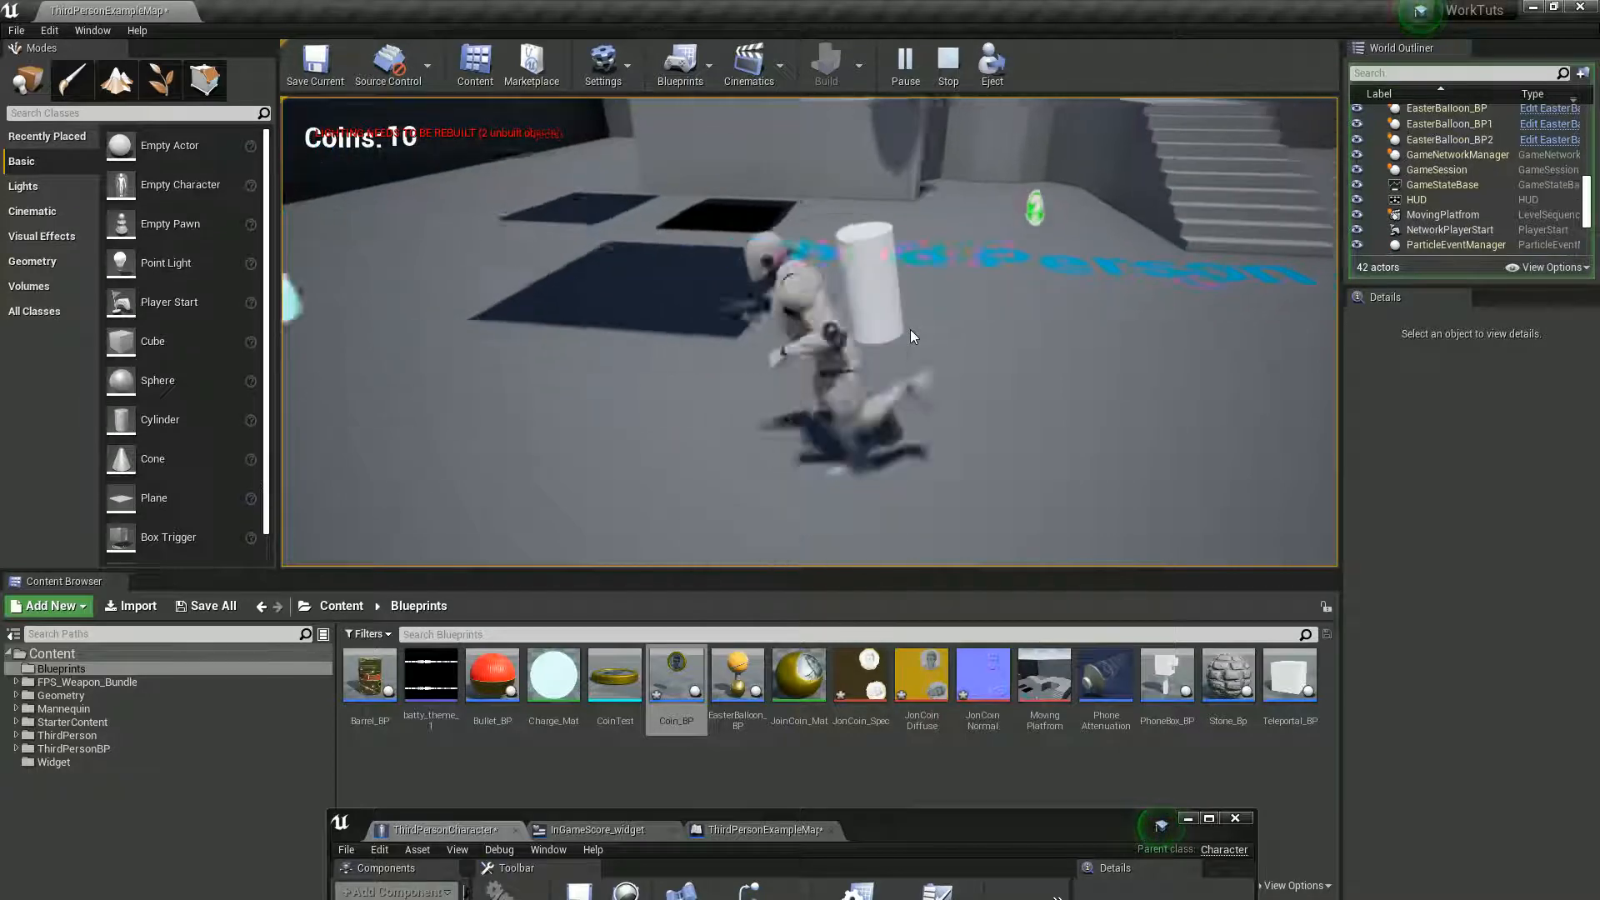
key("Escape")
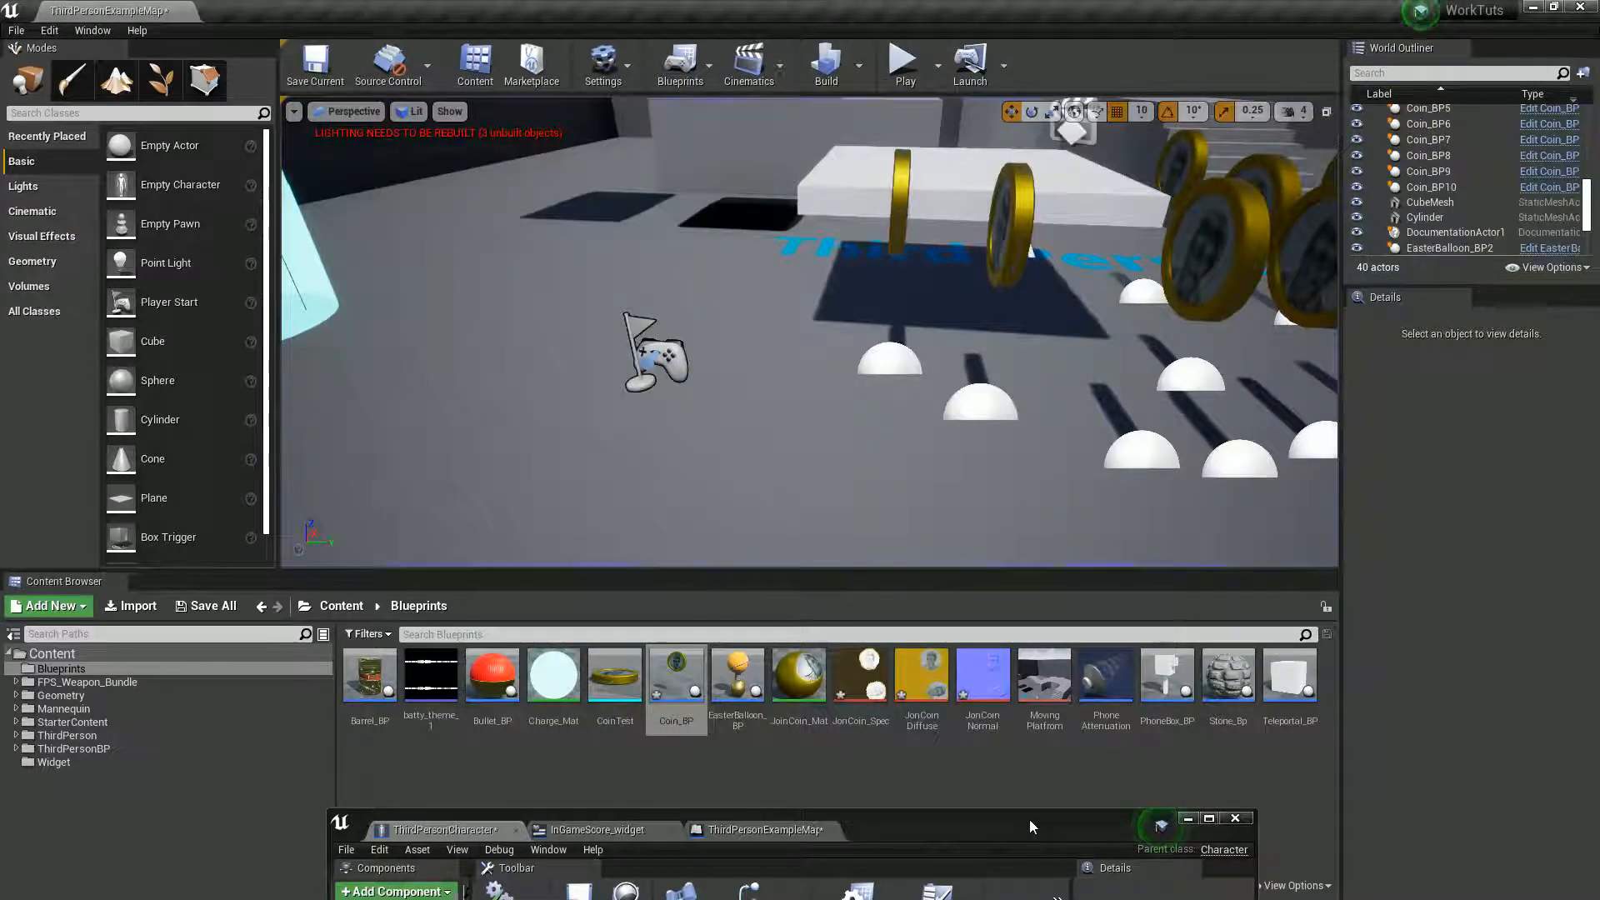
- Maximize the Blueprint editor and delete the Print String node from the Branch's True output
double_click(1028, 818)
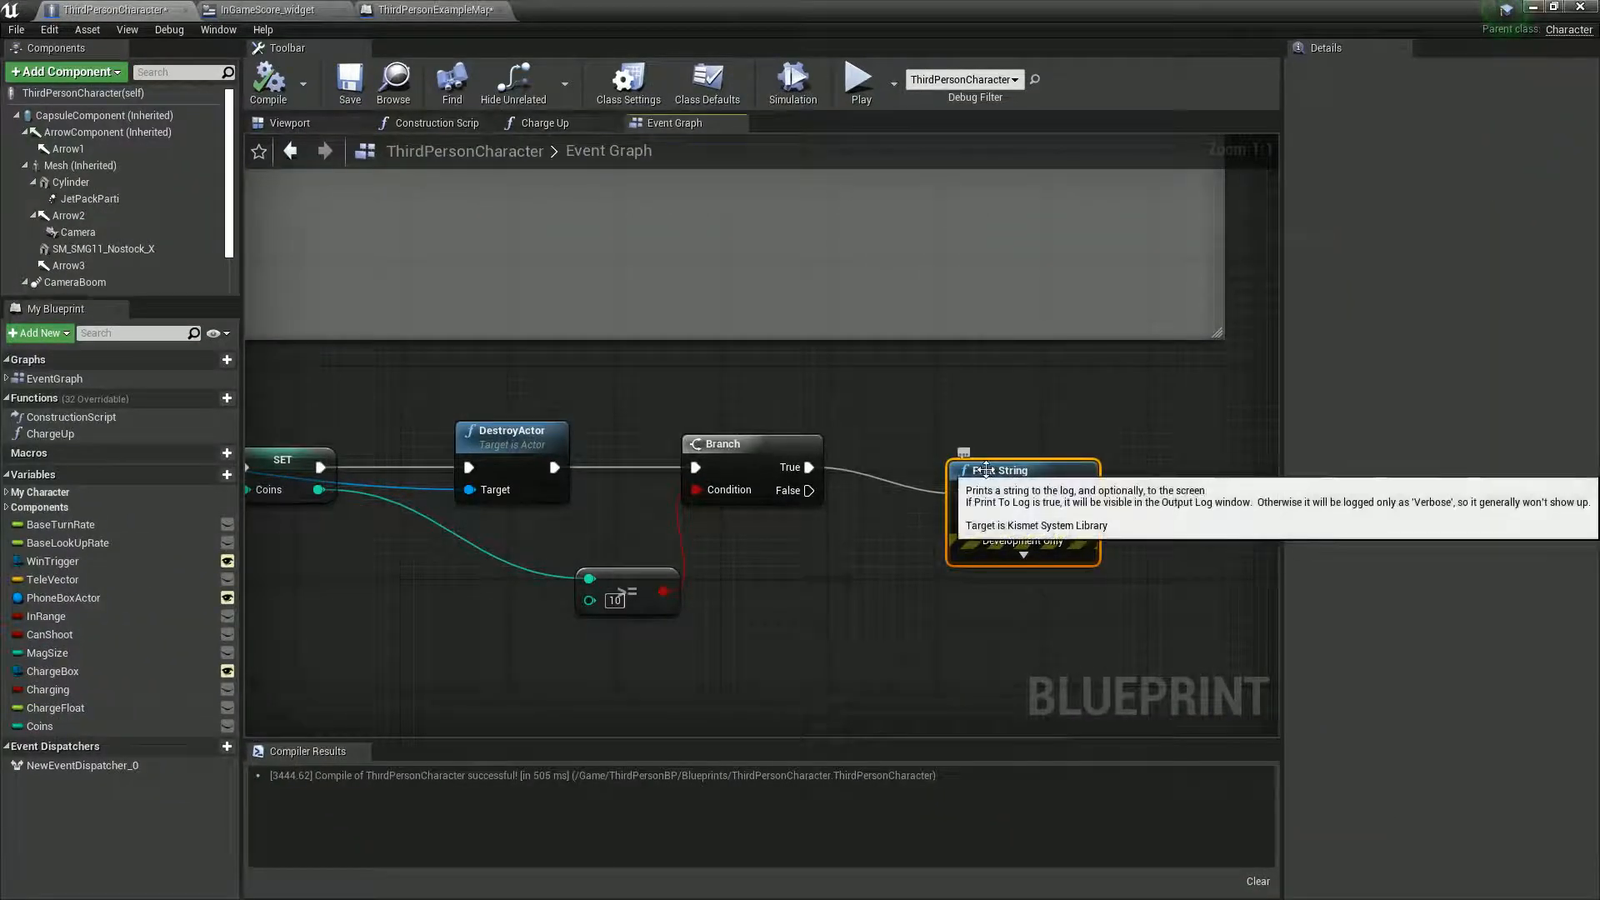
key("Delete")
right_click_drag(897, 562, 760, 529)
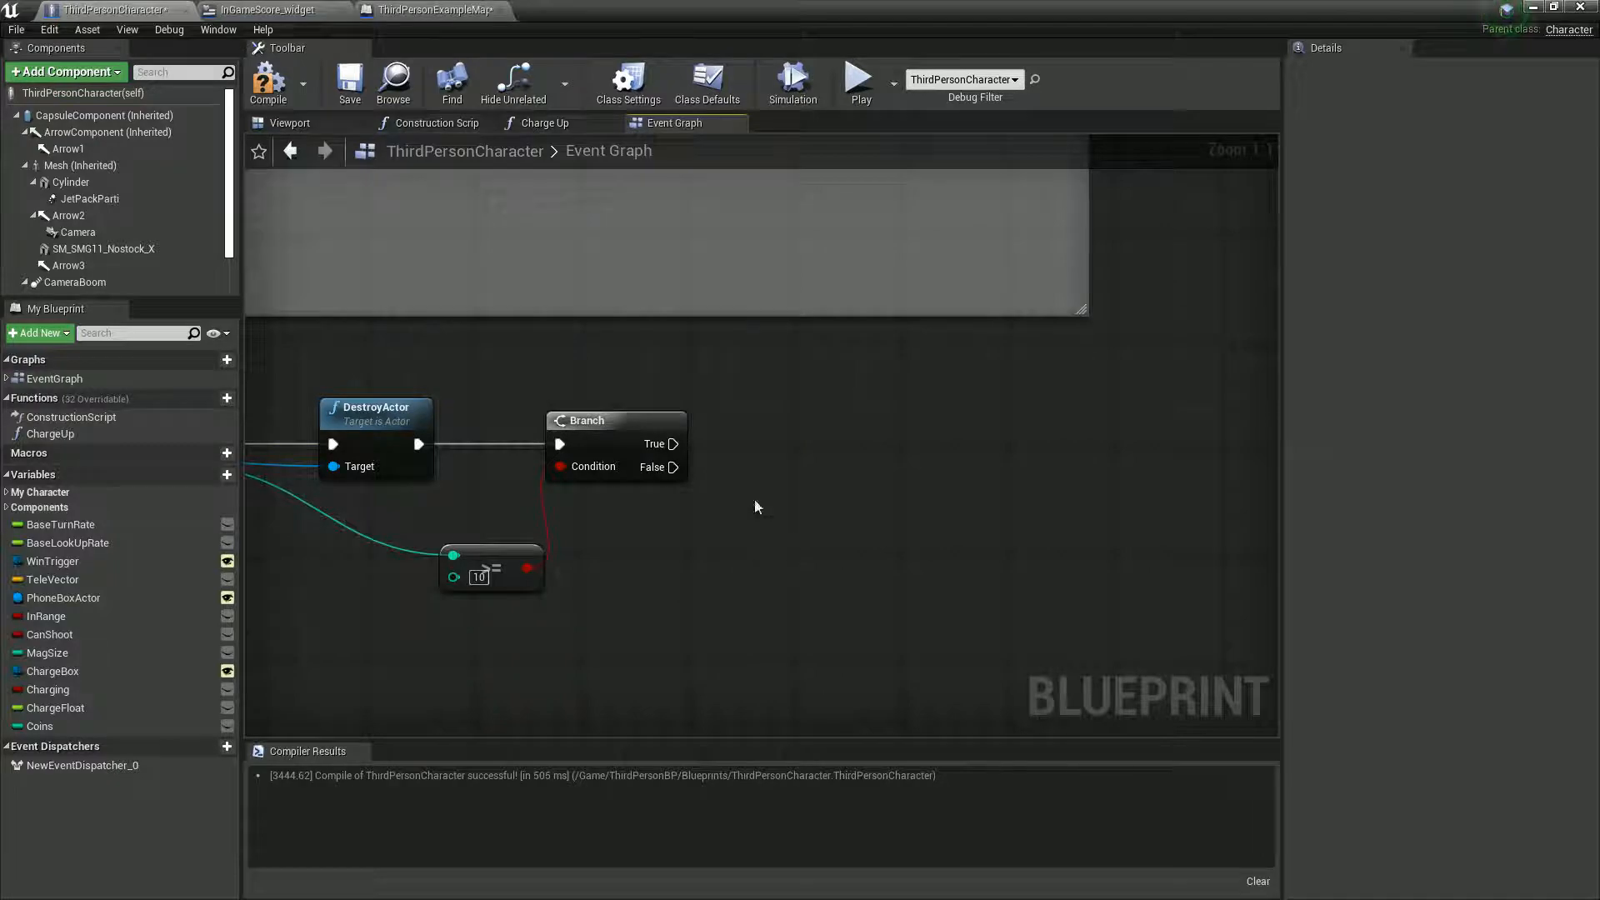
right_click_drag(708, 560, 989, 354)
scroll(779, 540, "down", 2)
right_click_drag(779, 540, 1161, 577)
right_click_drag(906, 602, 834, 571)
- Add a custom event named WinEvent and place it in the empty area below the coin overlap chain
right_click(404, 521)
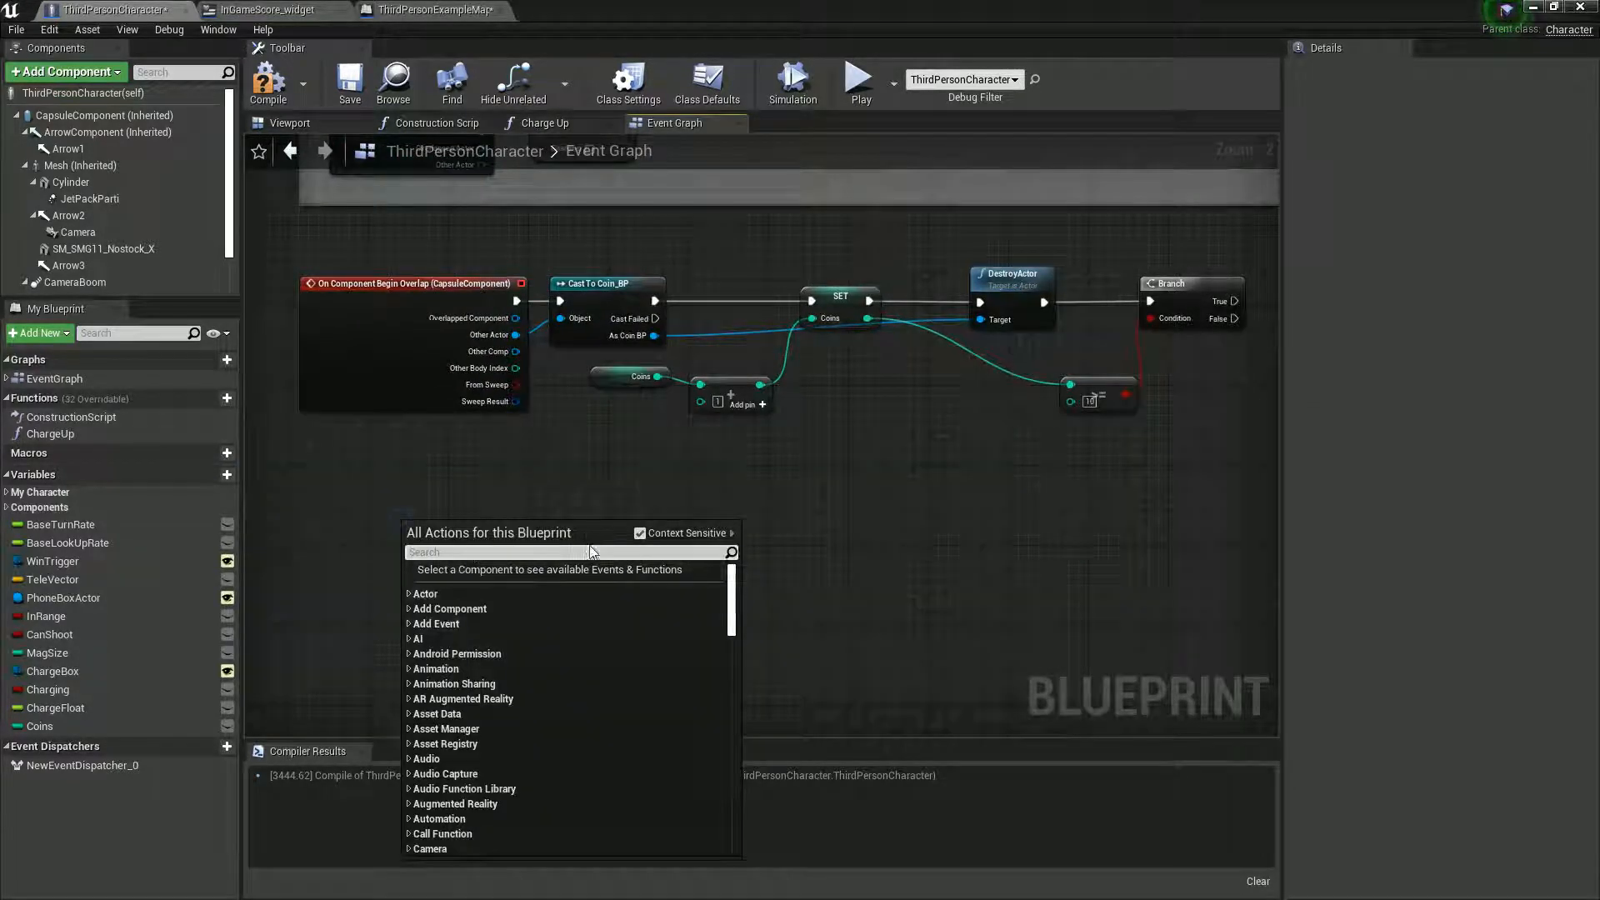
type("custom")
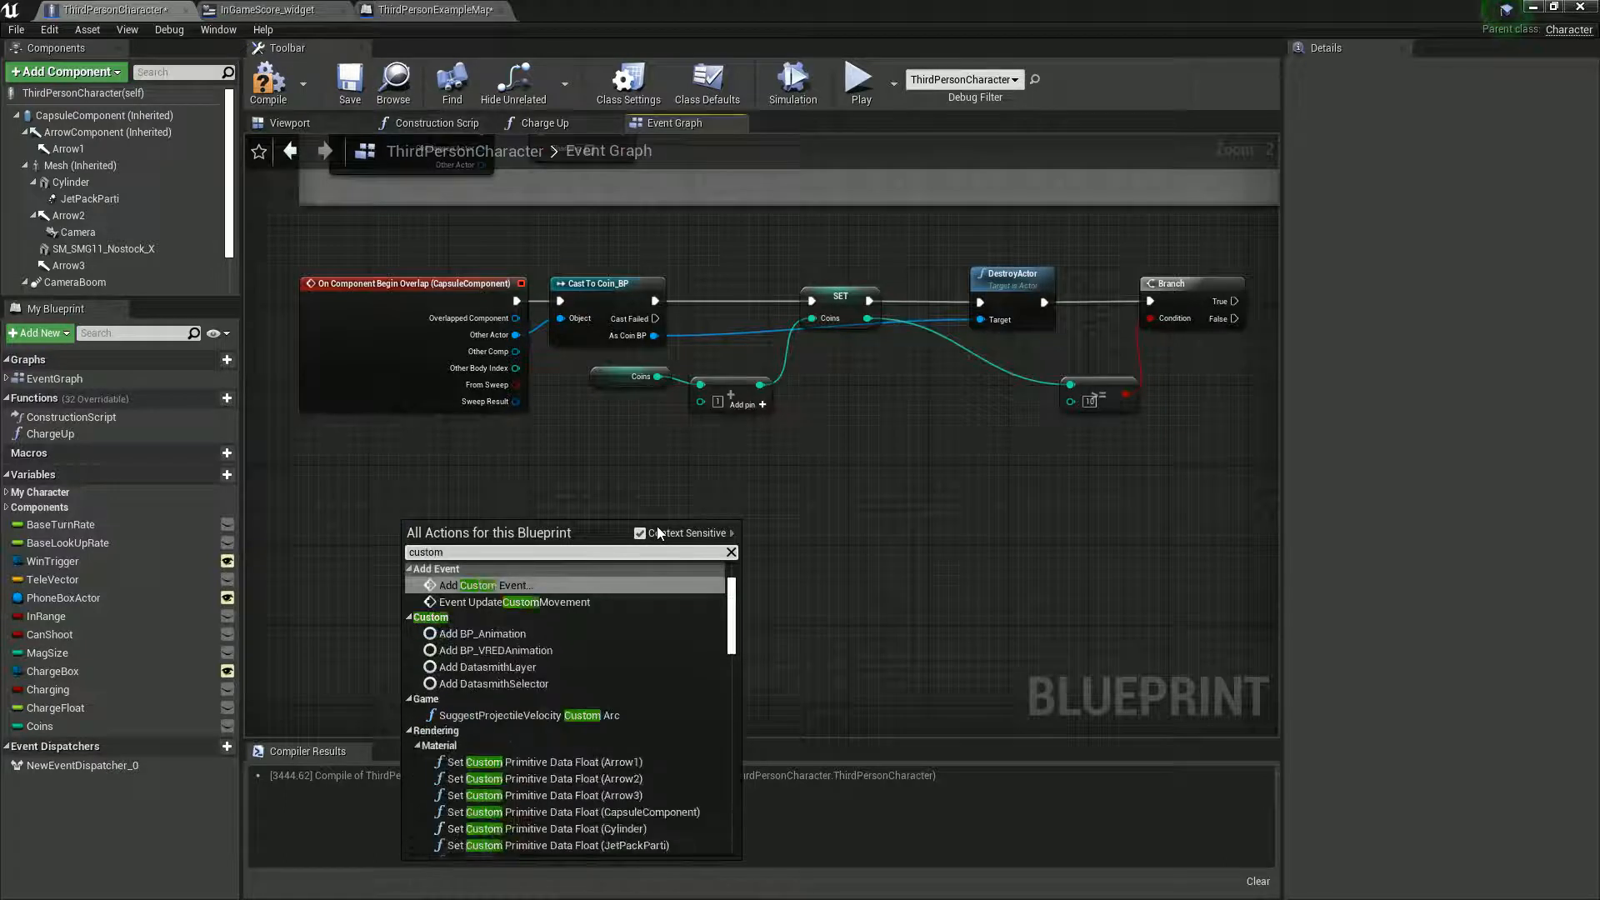
left_click(483, 586)
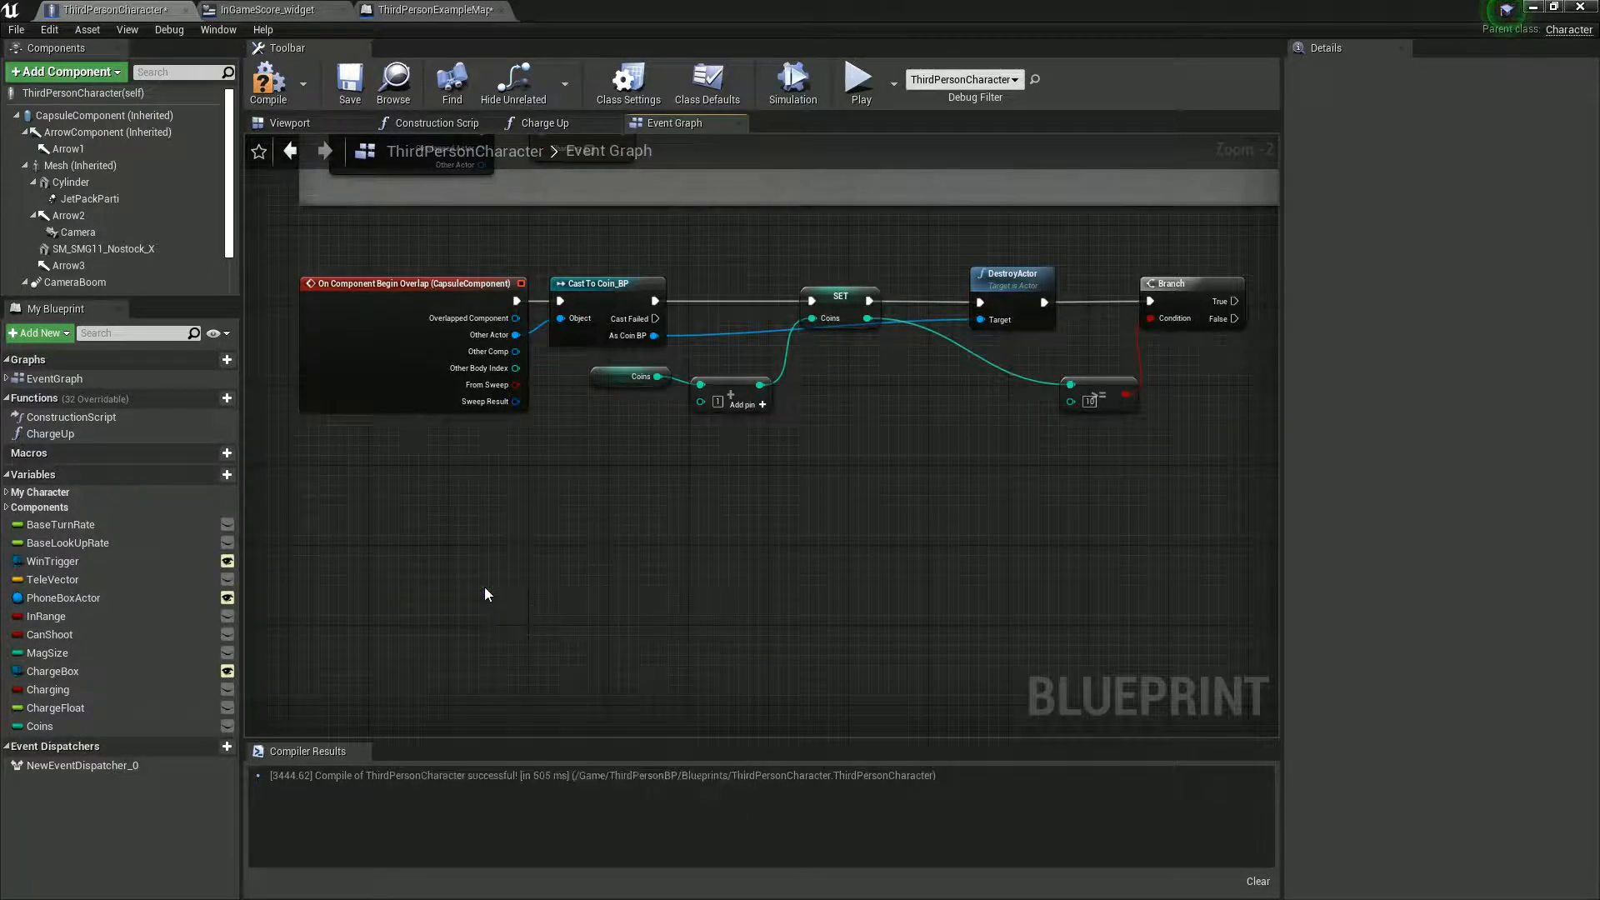
type("Win")
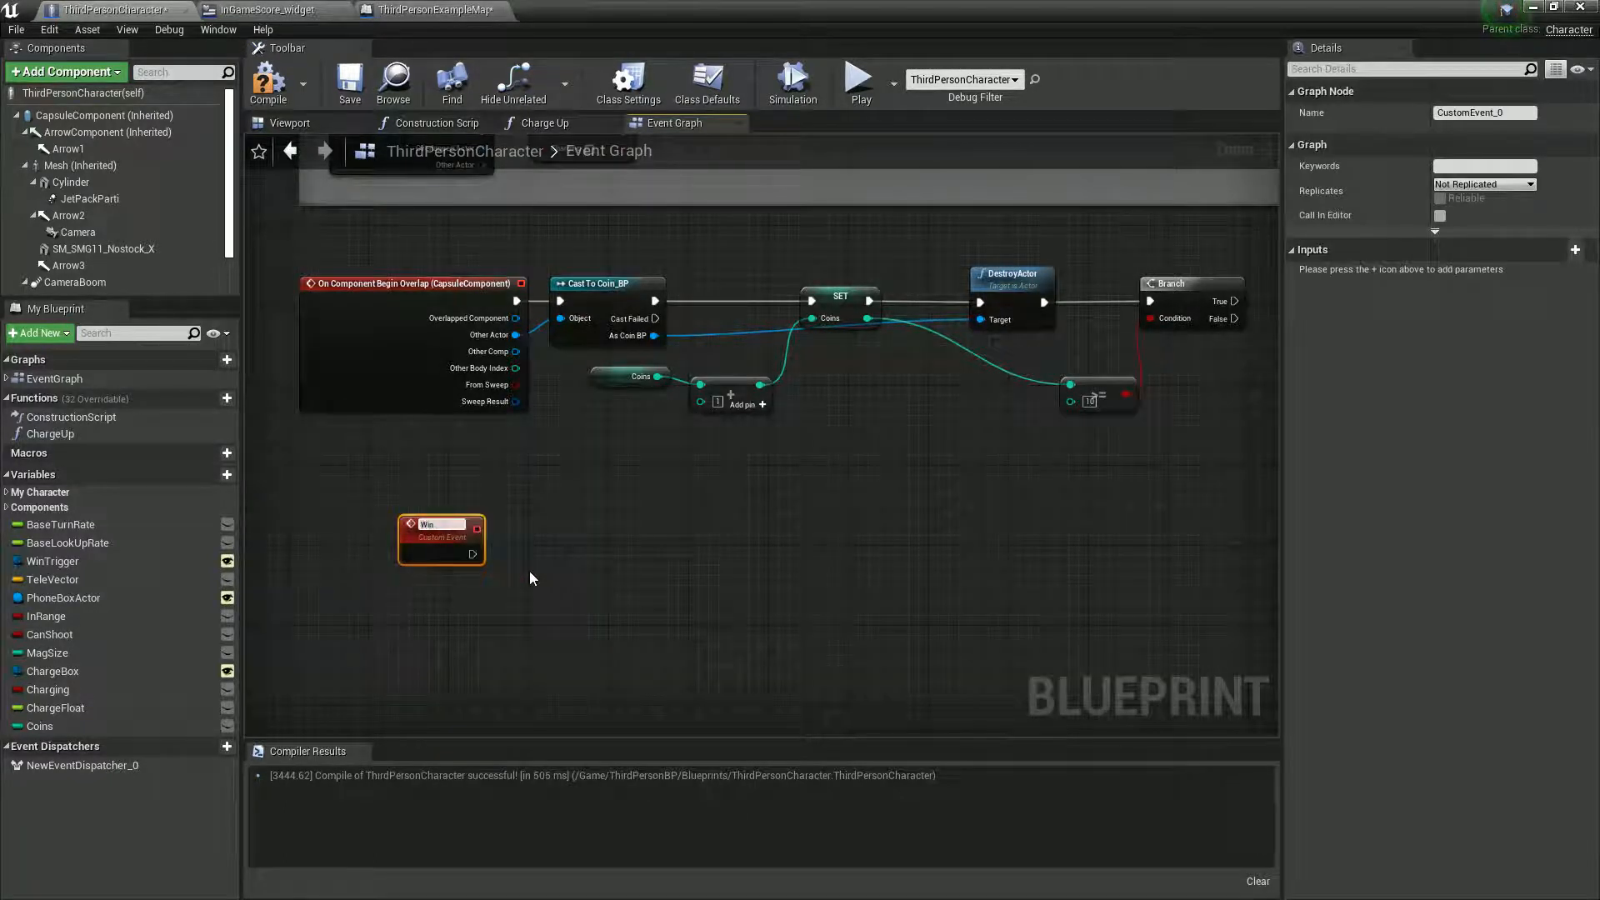
type("Event")
key("Return")
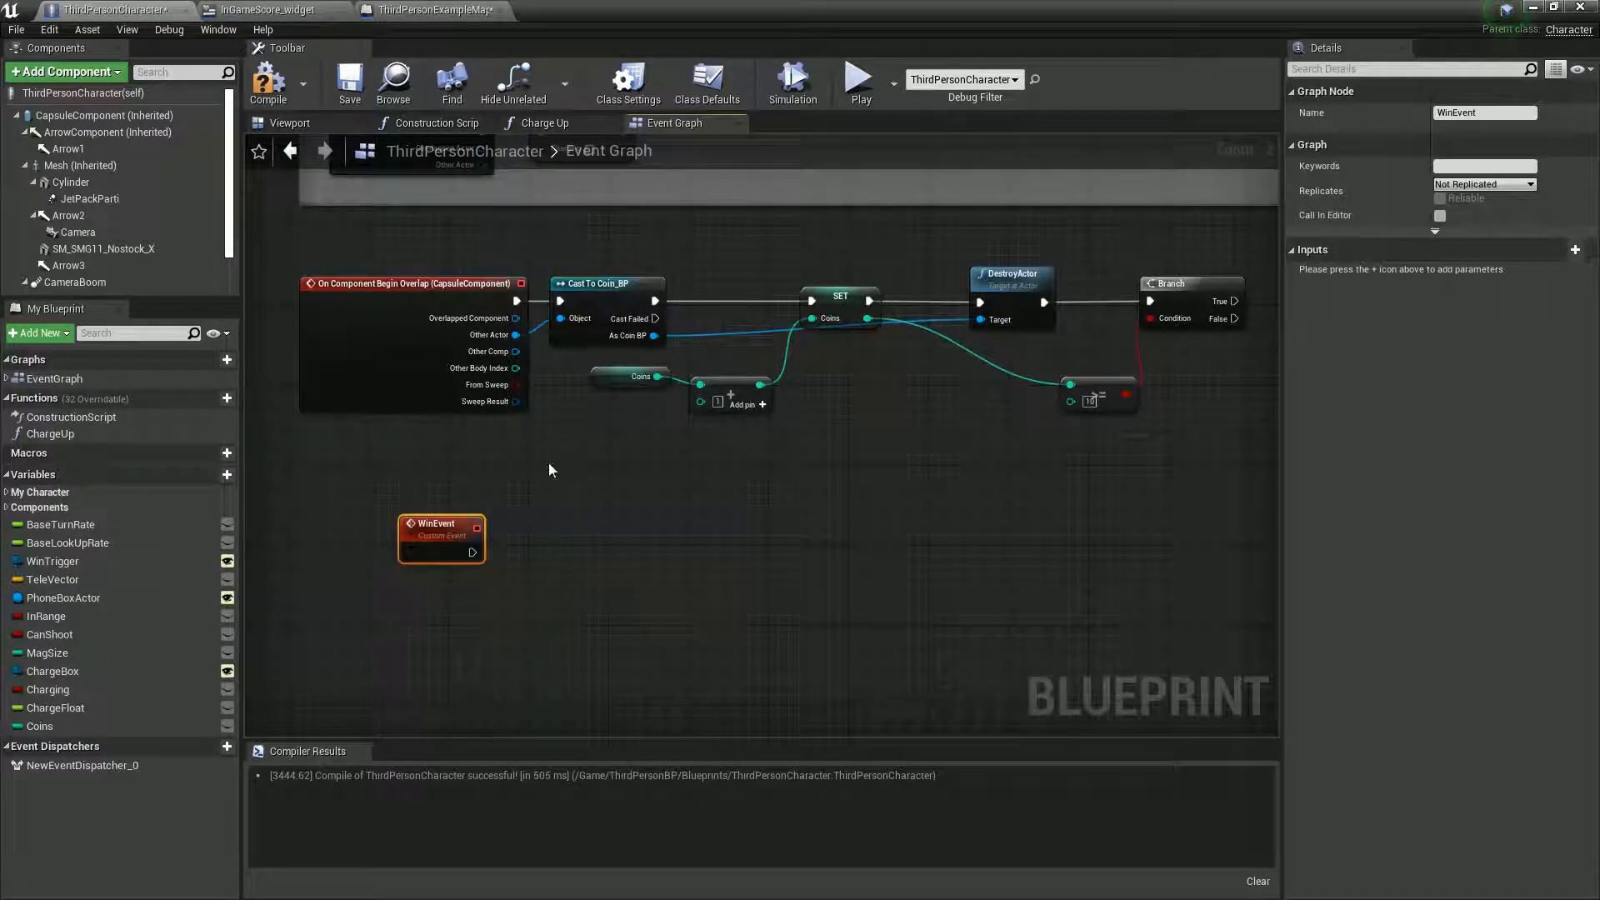
left_click_drag(435, 542, 433, 603)
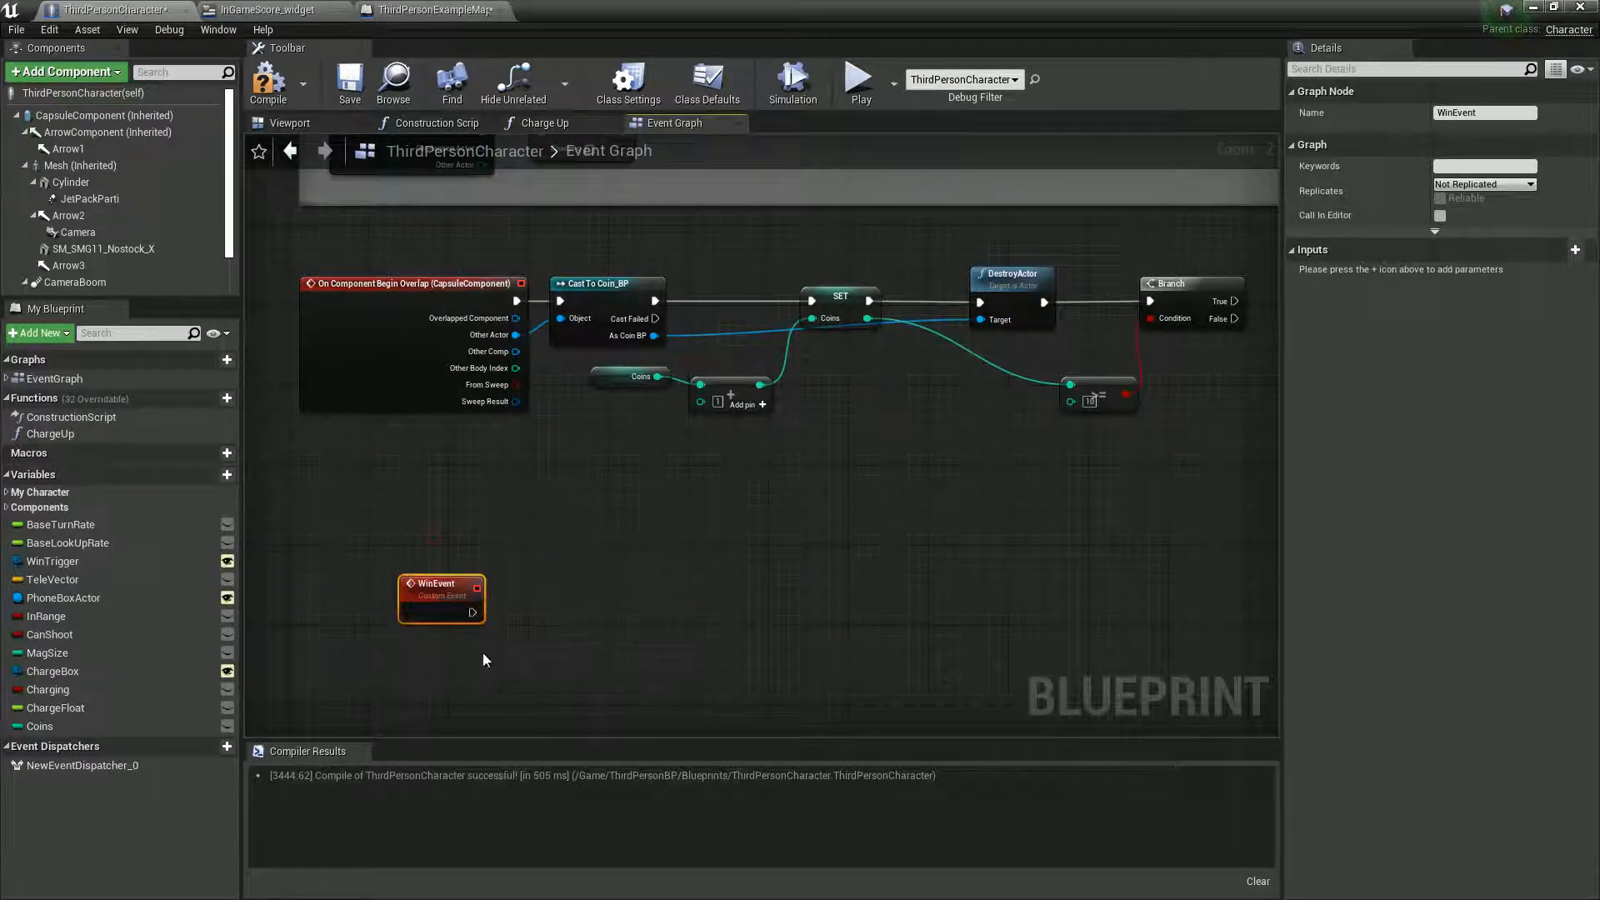
- Call Win Event from the Branch's True output and align the call node beside the Branch
right_click_drag(1184, 439, 841, 627)
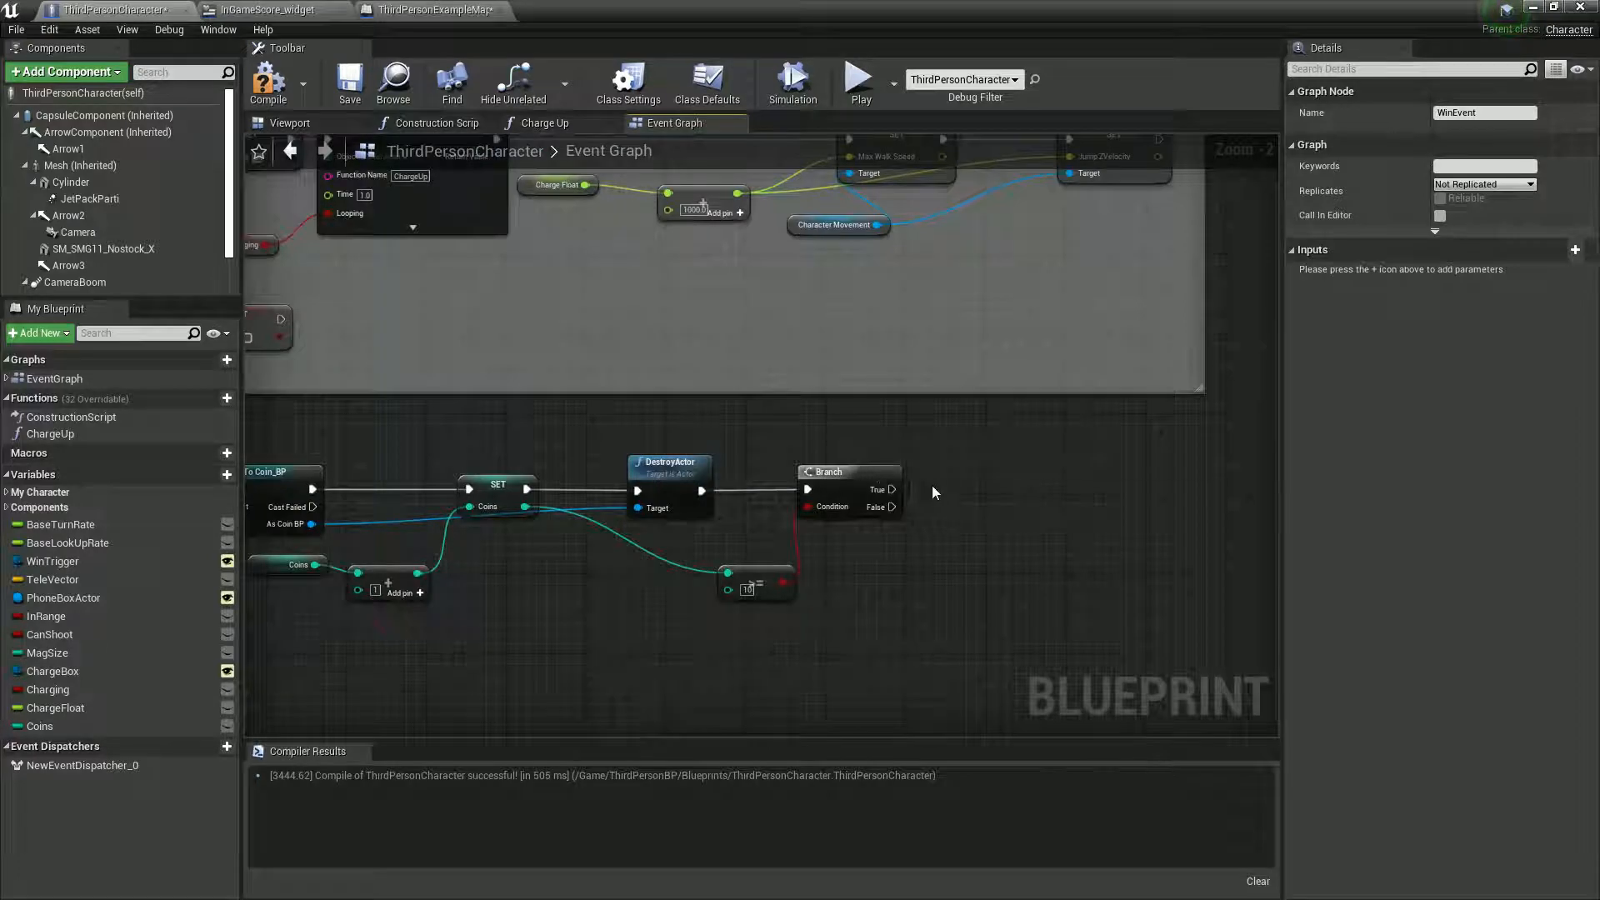
left_click_drag(891, 490, 972, 489)
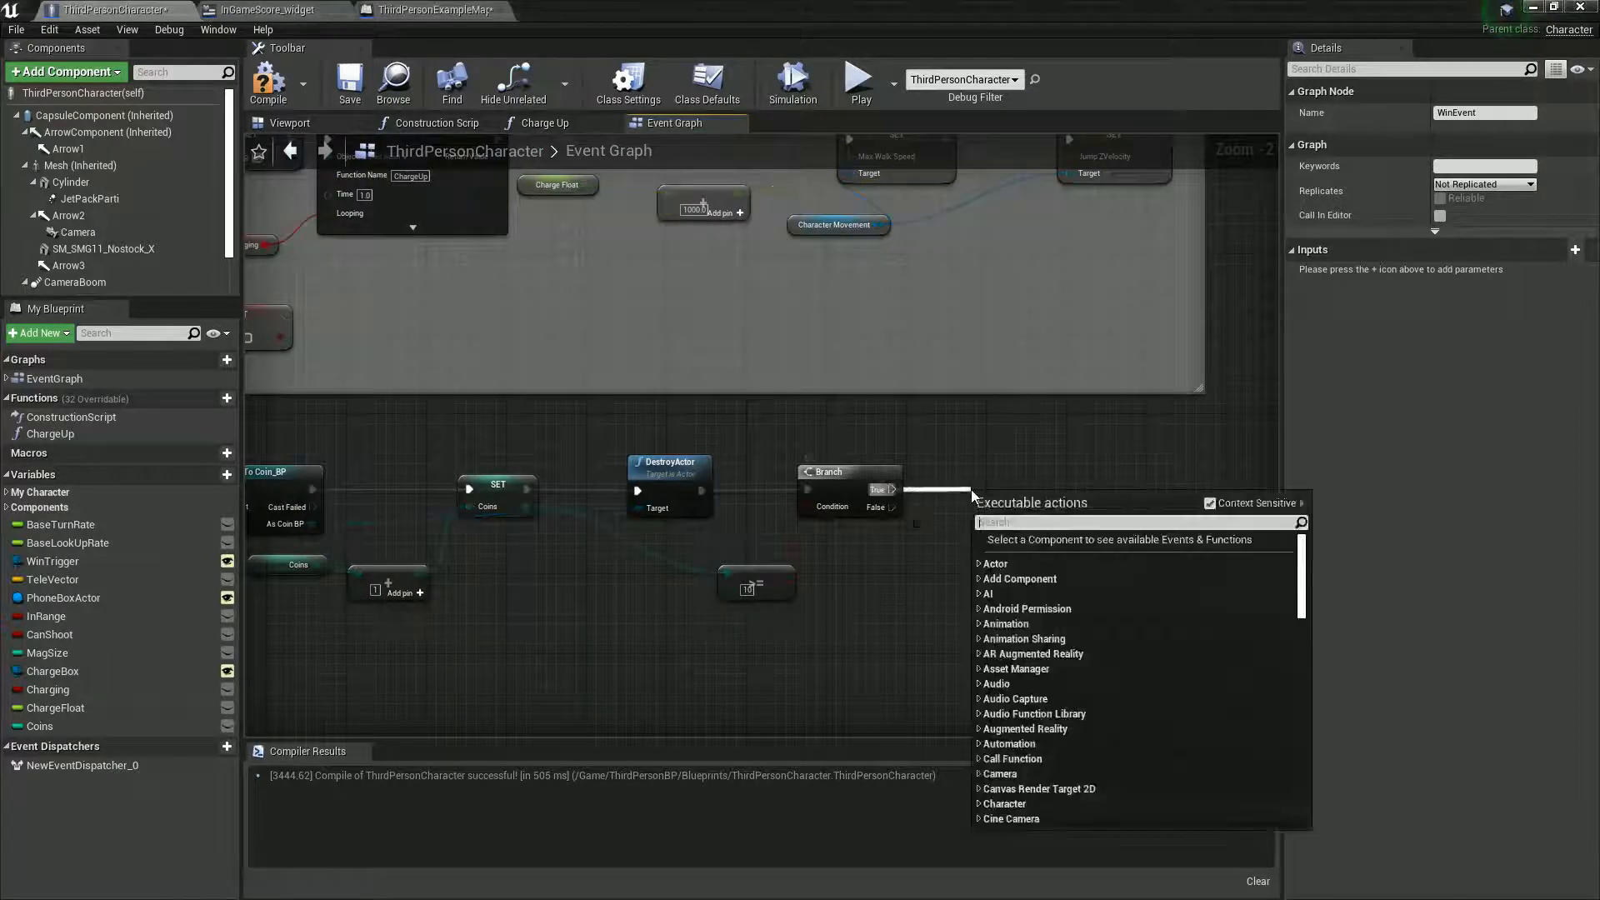
type("win e")
key("Return")
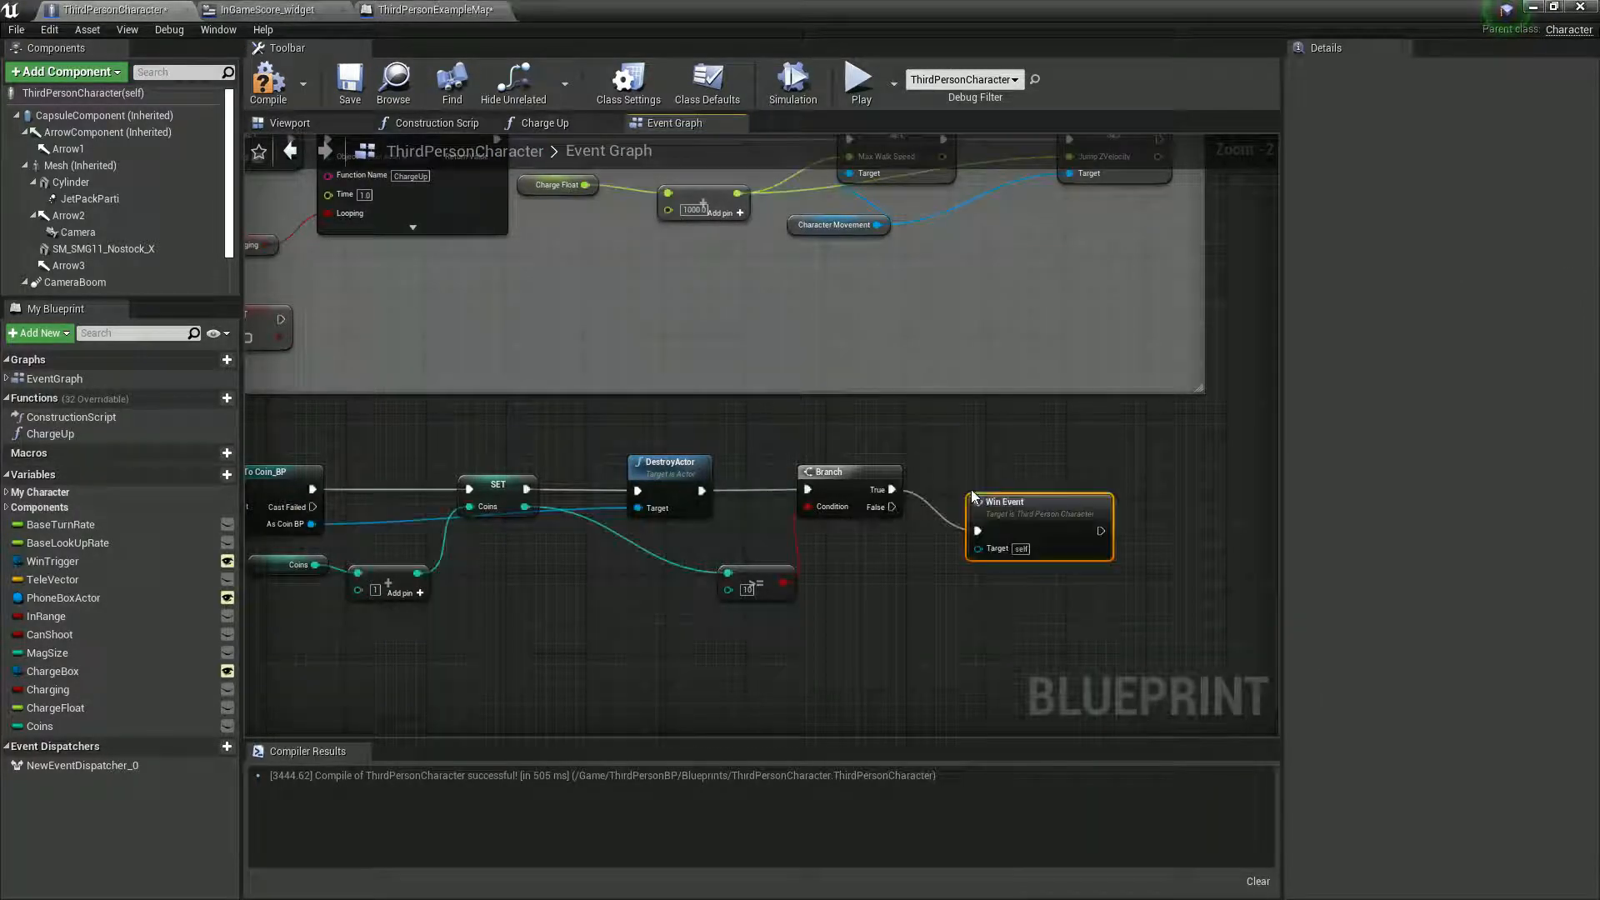
left_click_drag(993, 512, 1023, 471)
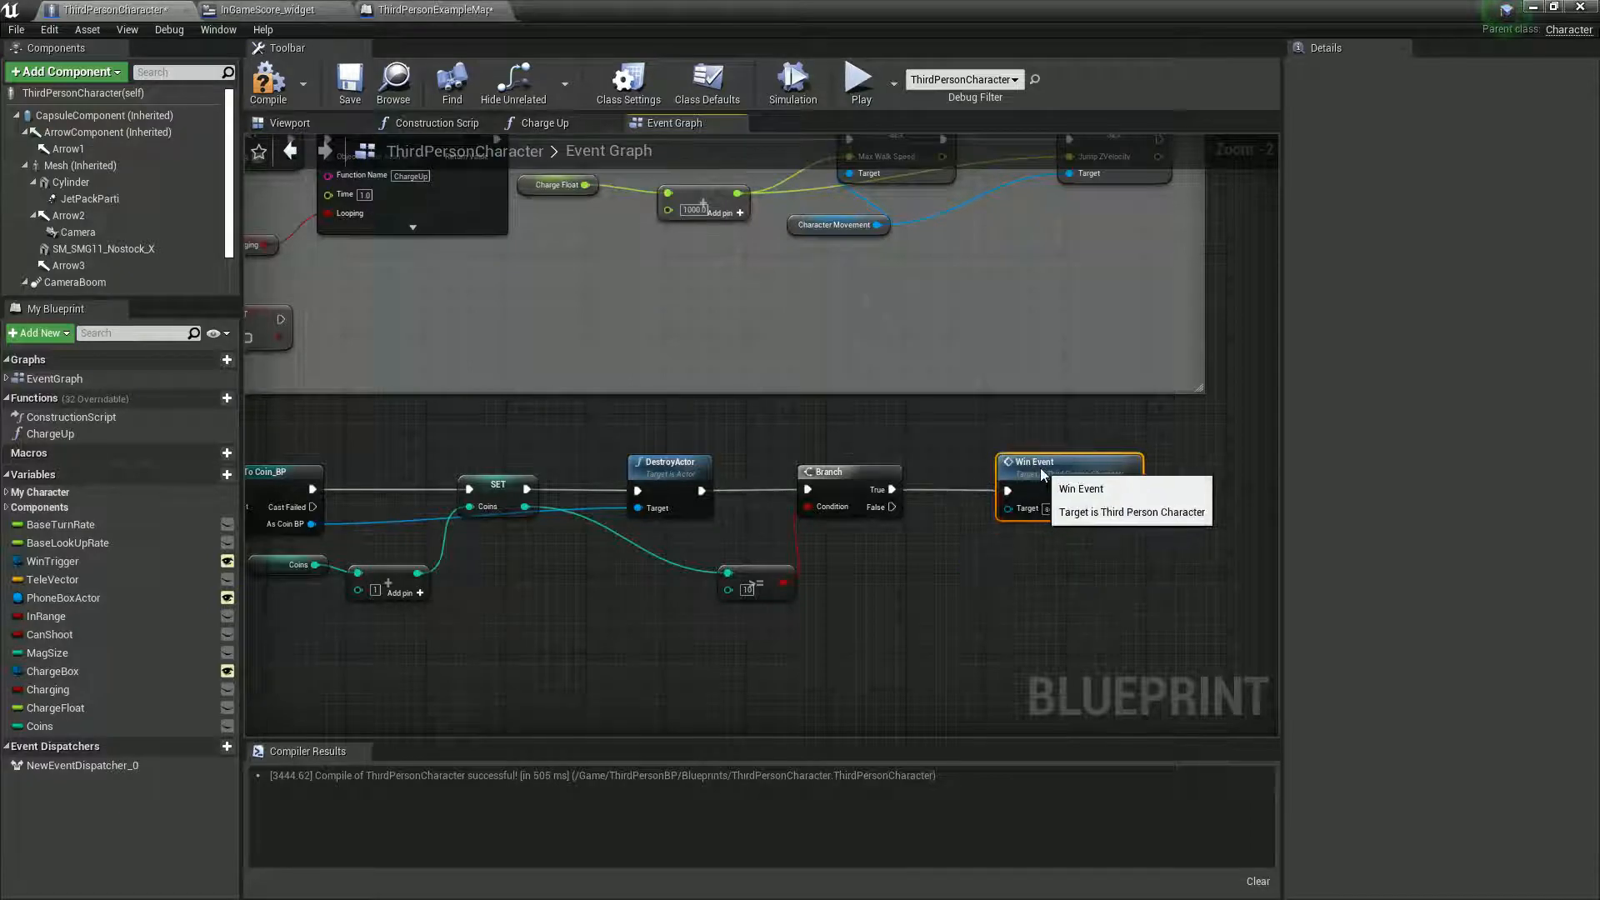
- Add a Play Sound 2D node to the output of the WinEvent custom event
right_click_drag(428, 732, 811, 337)
scroll(553, 397, "up", 2)
right_click_drag(534, 414, 582, 592)
left_click_drag(625, 524, 675, 533)
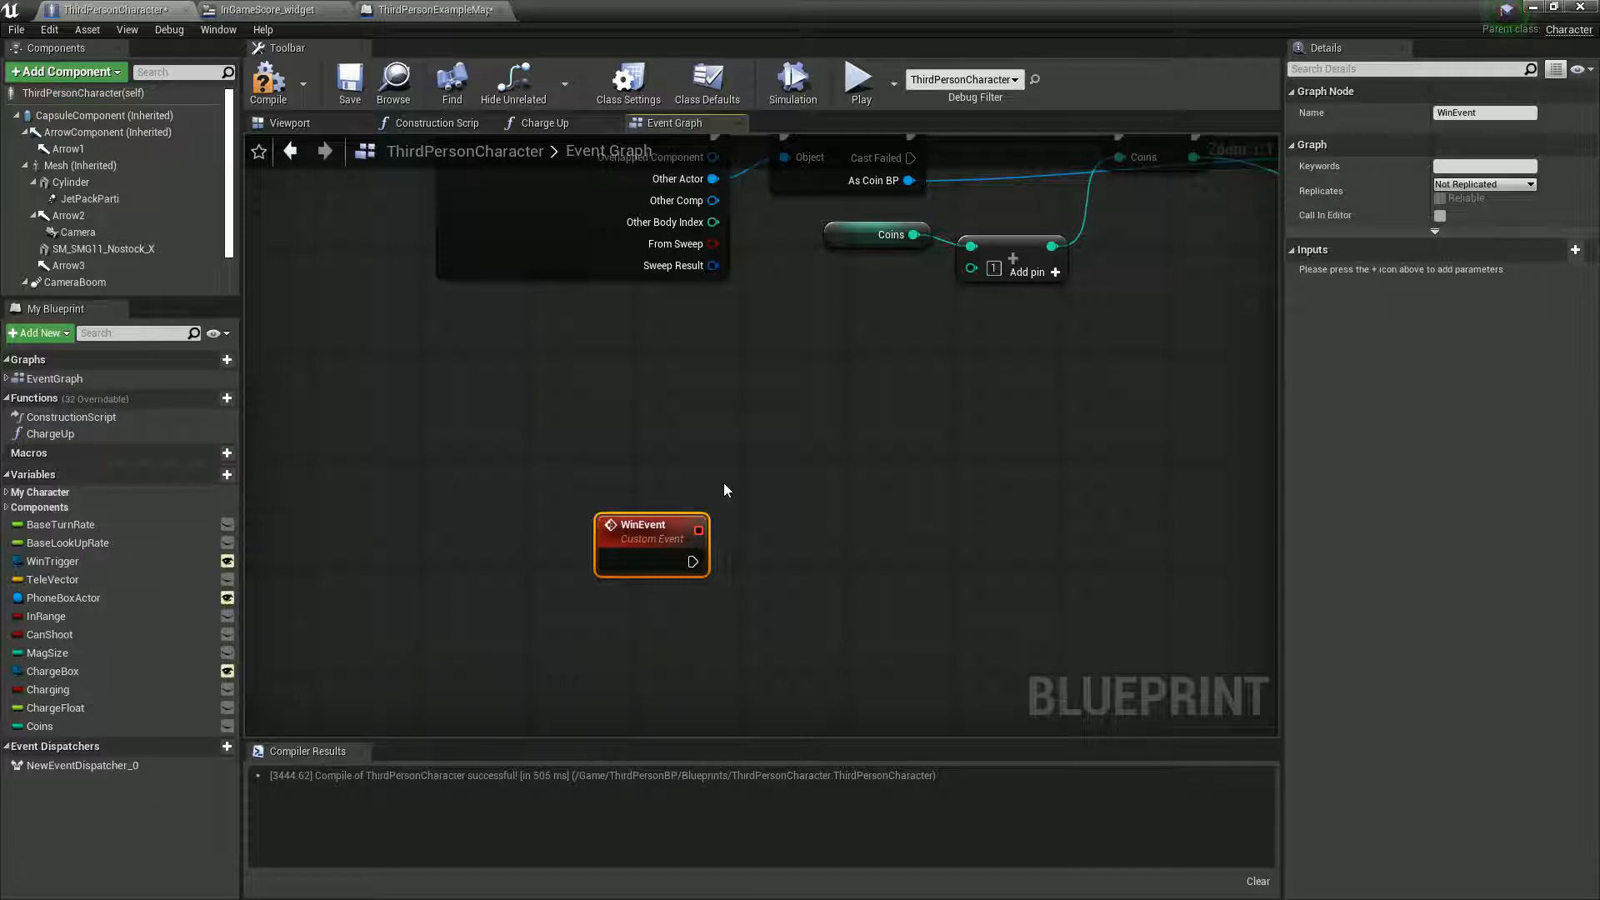
left_click_drag(693, 562, 805, 567)
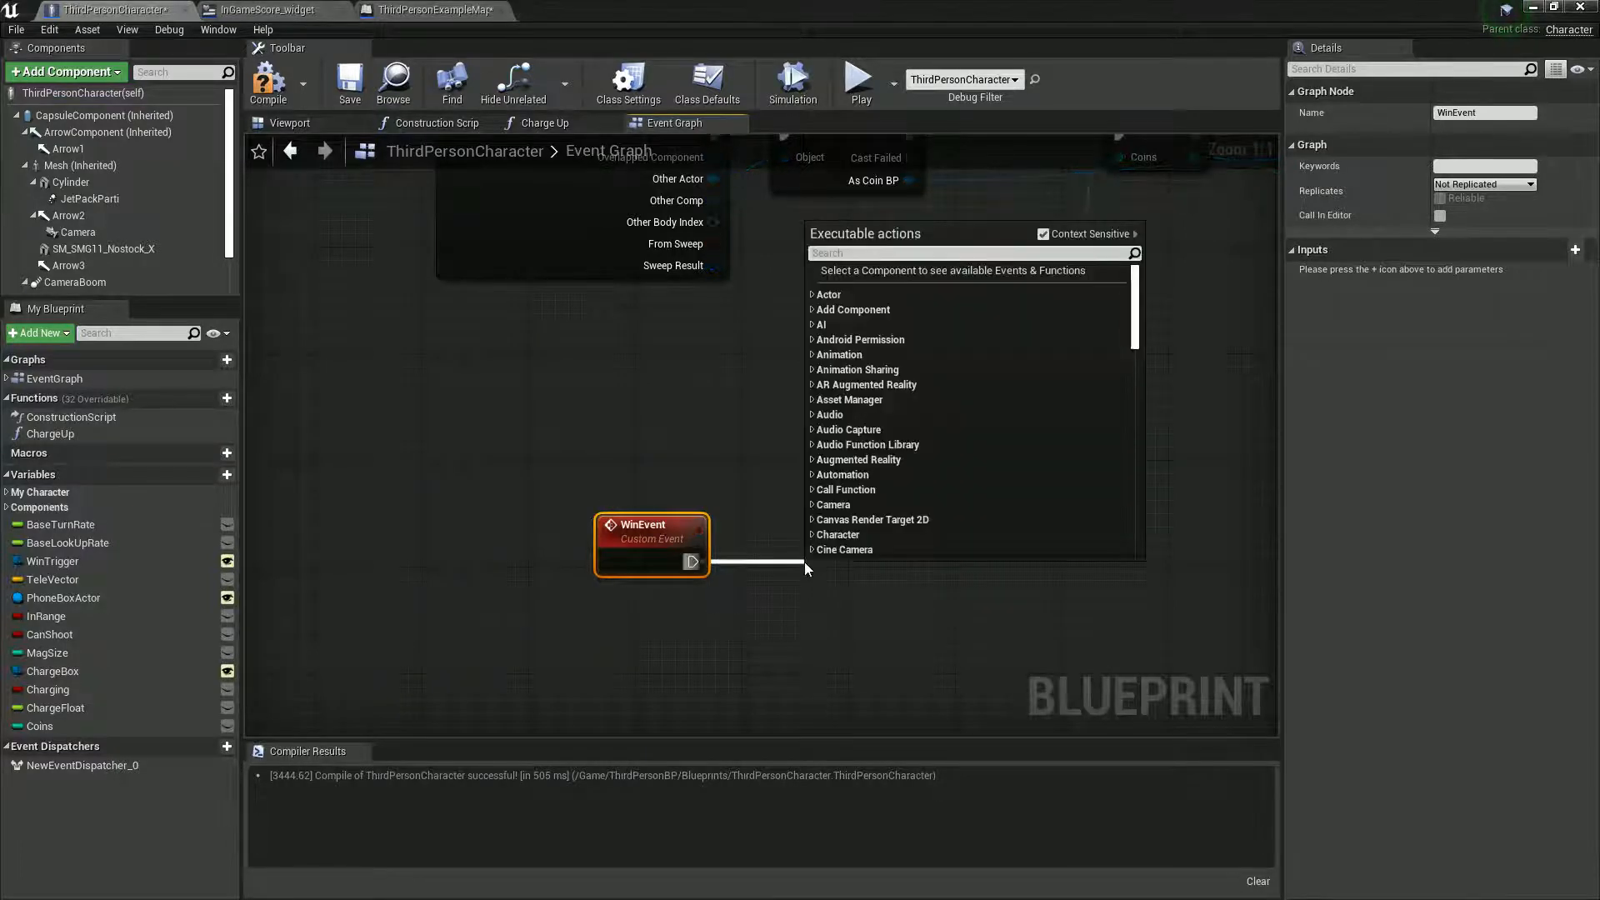
type("play sou")
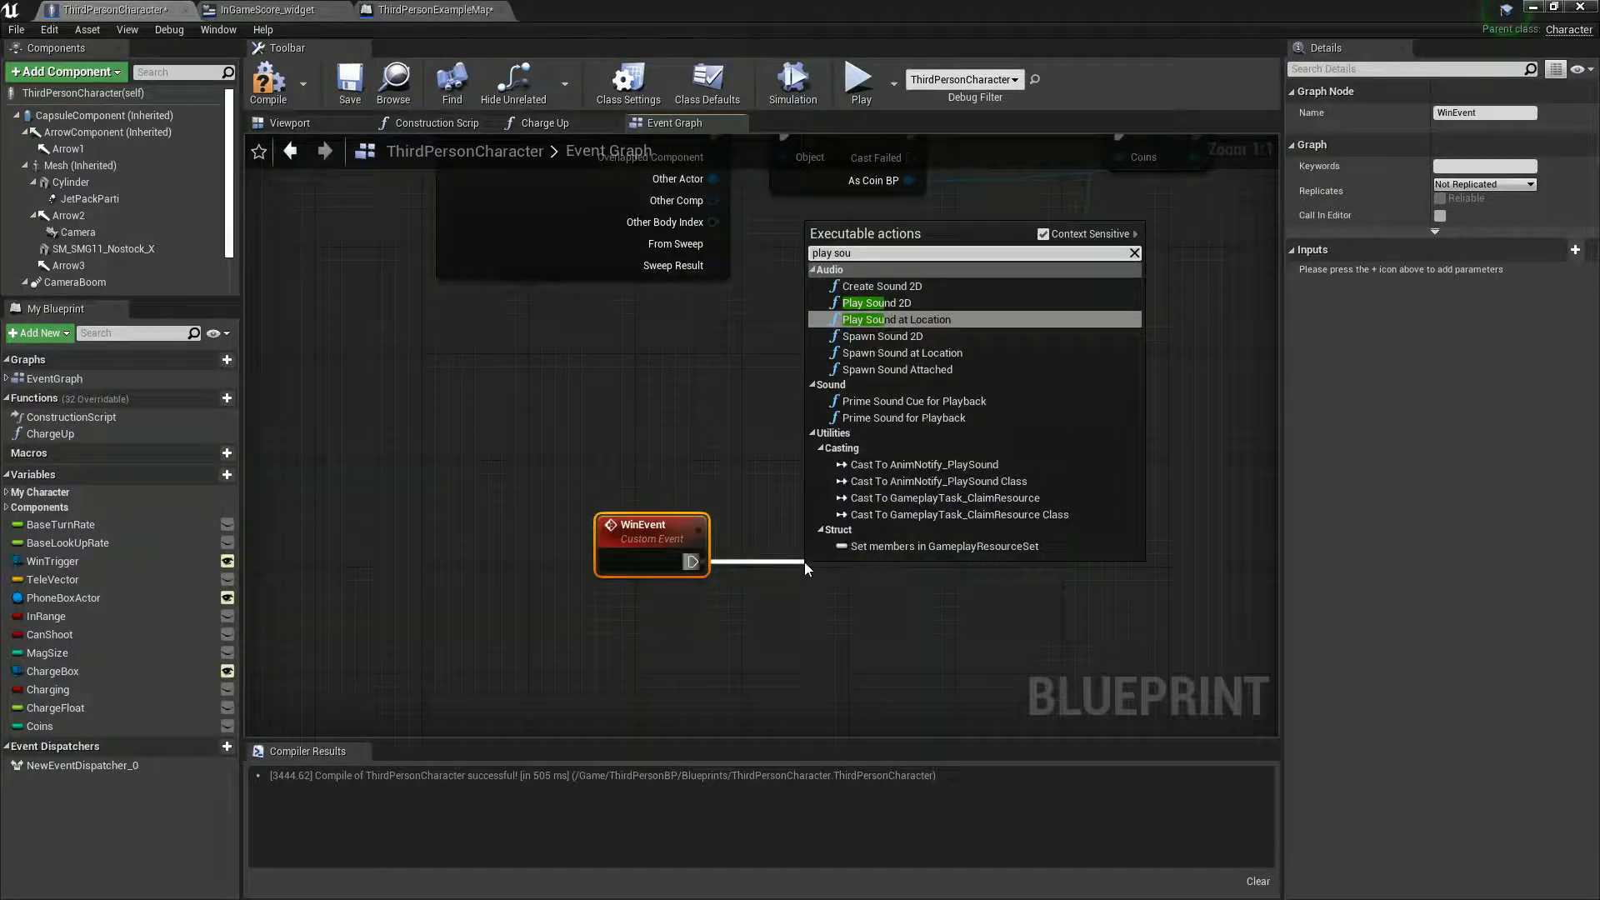
left_click(885, 303)
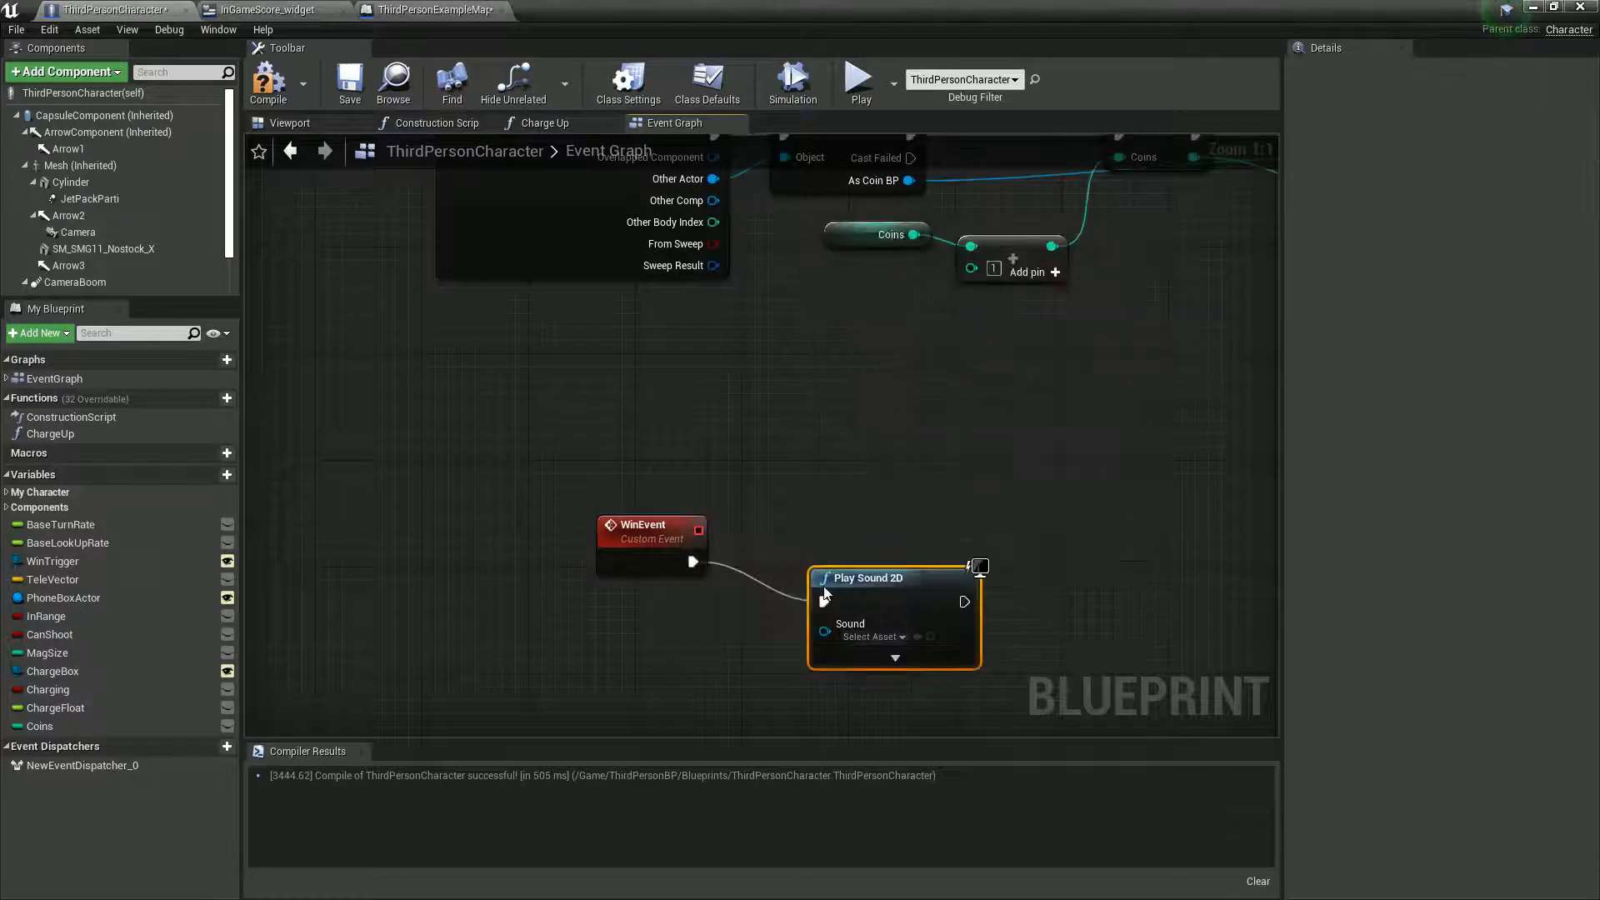
- Set the Play Sound 2D node's sound to Collapse01 and align the node beside WinEvent
left_click(888, 641)
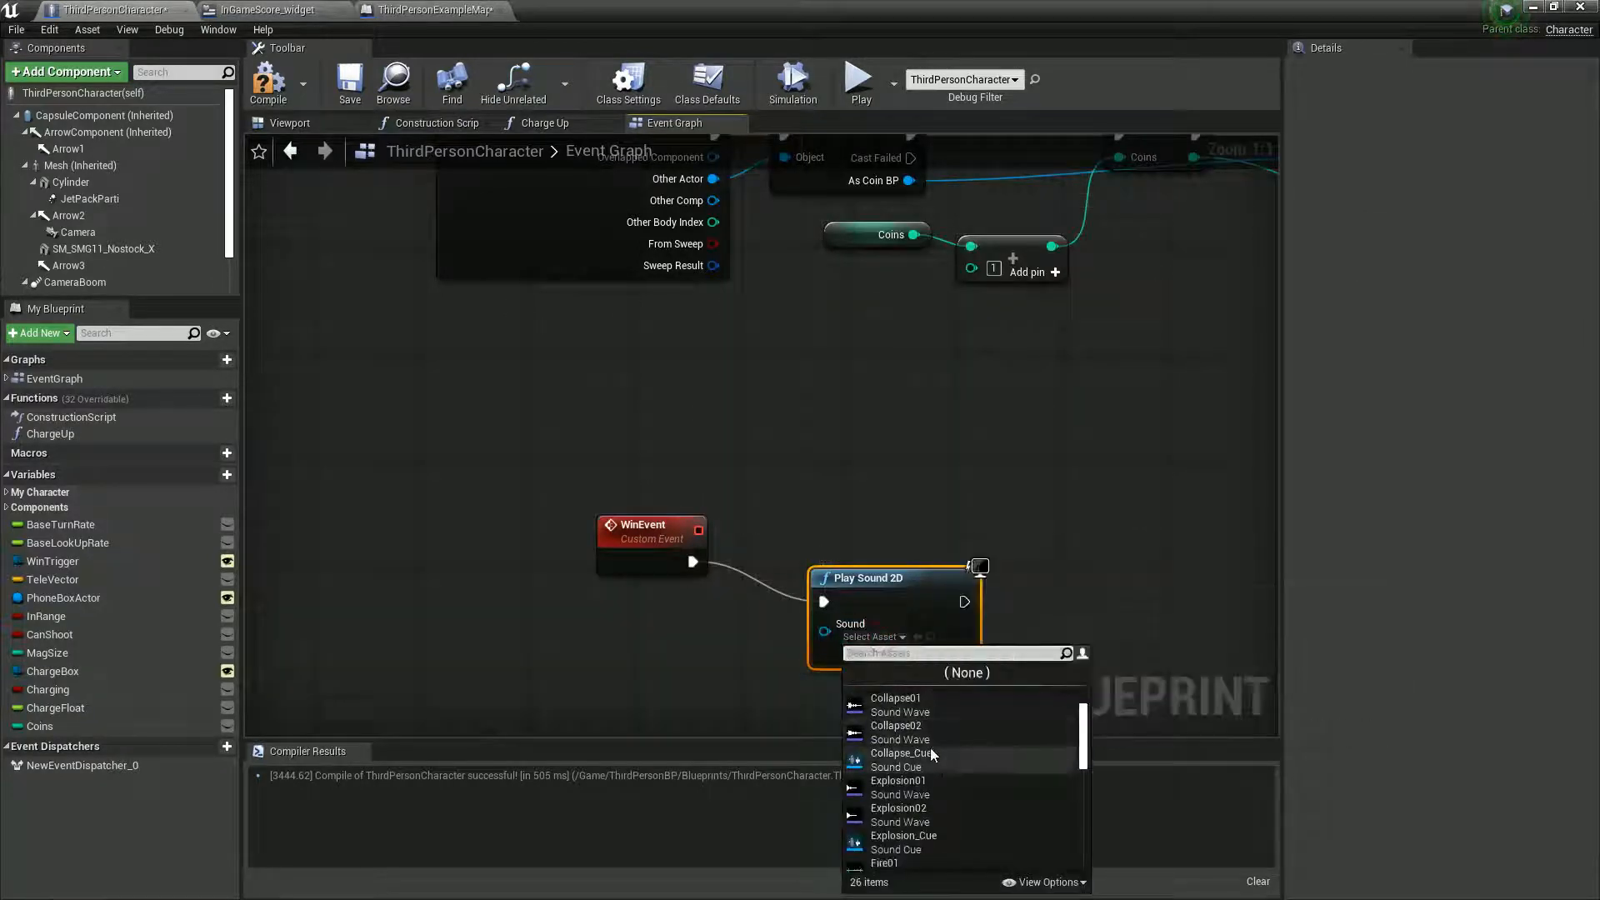
left_click(900, 705)
left_click_drag(877, 565, 837, 525)
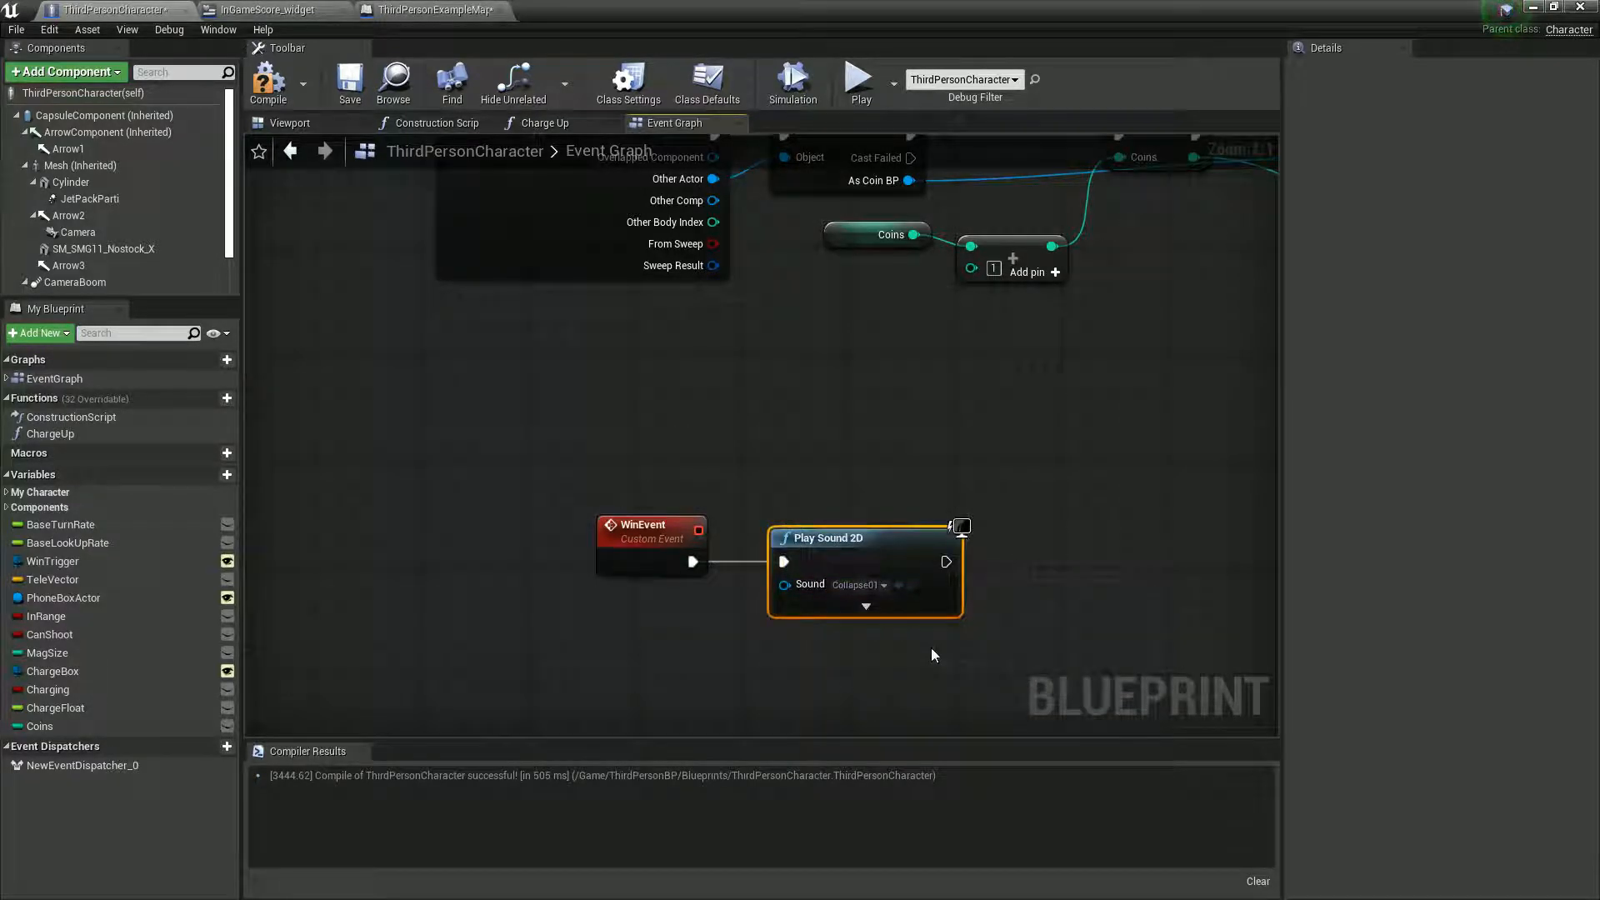
right_click_drag(1117, 530, 992, 537)
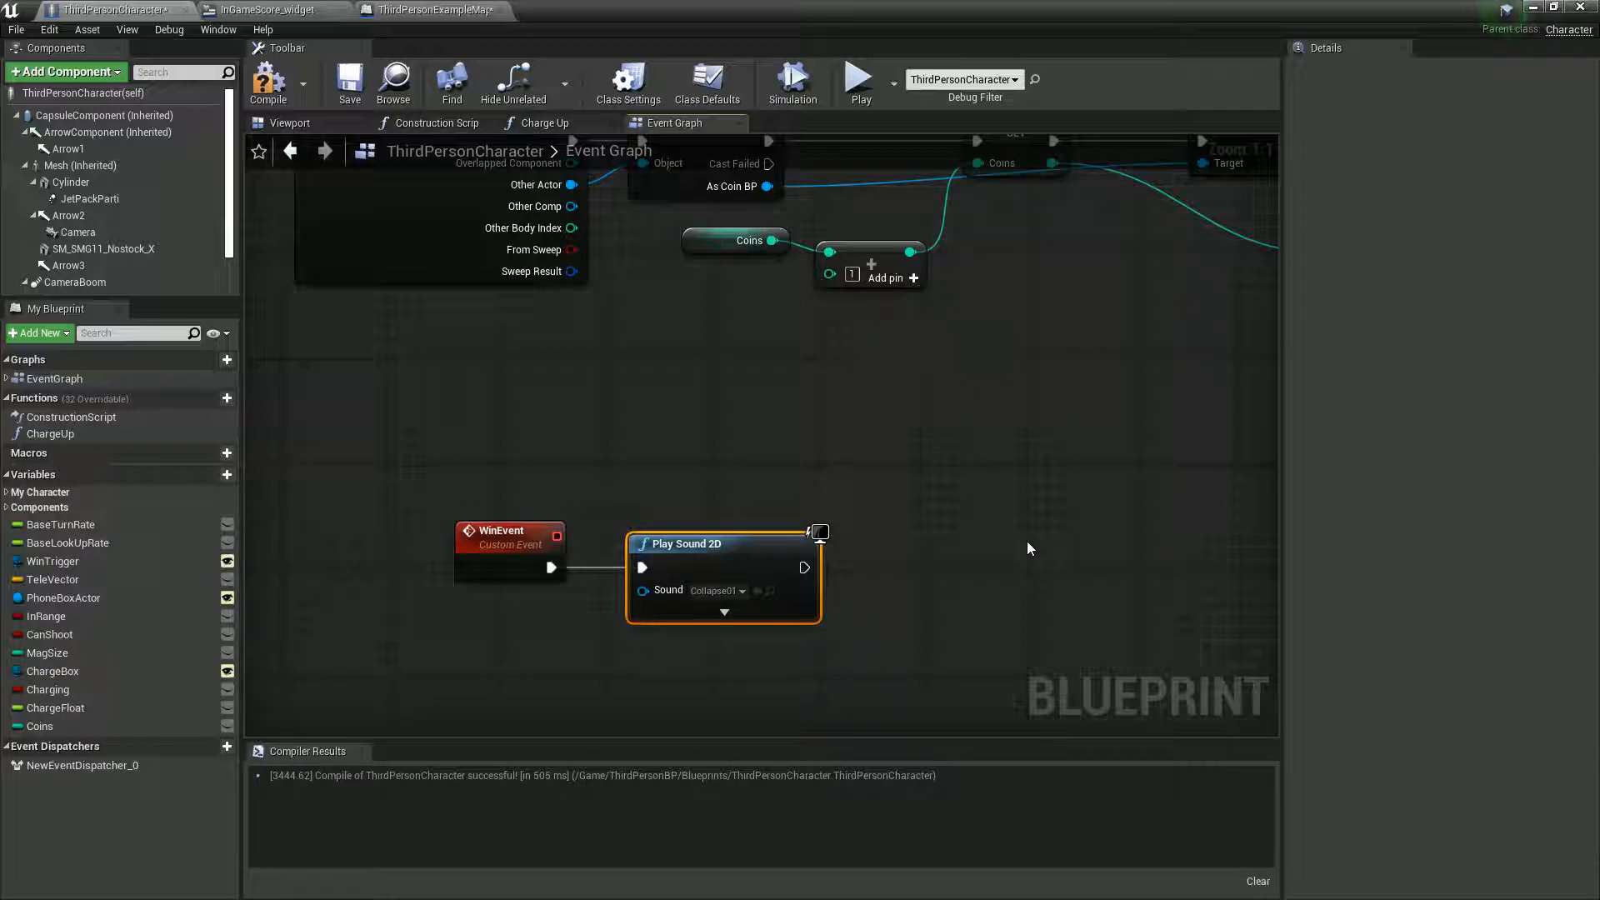
- Open WinScreen_Widget from the Widget folder, maximize its editor and view the "You Win!" layout
double_click(606, 20)
left_click(329, 763)
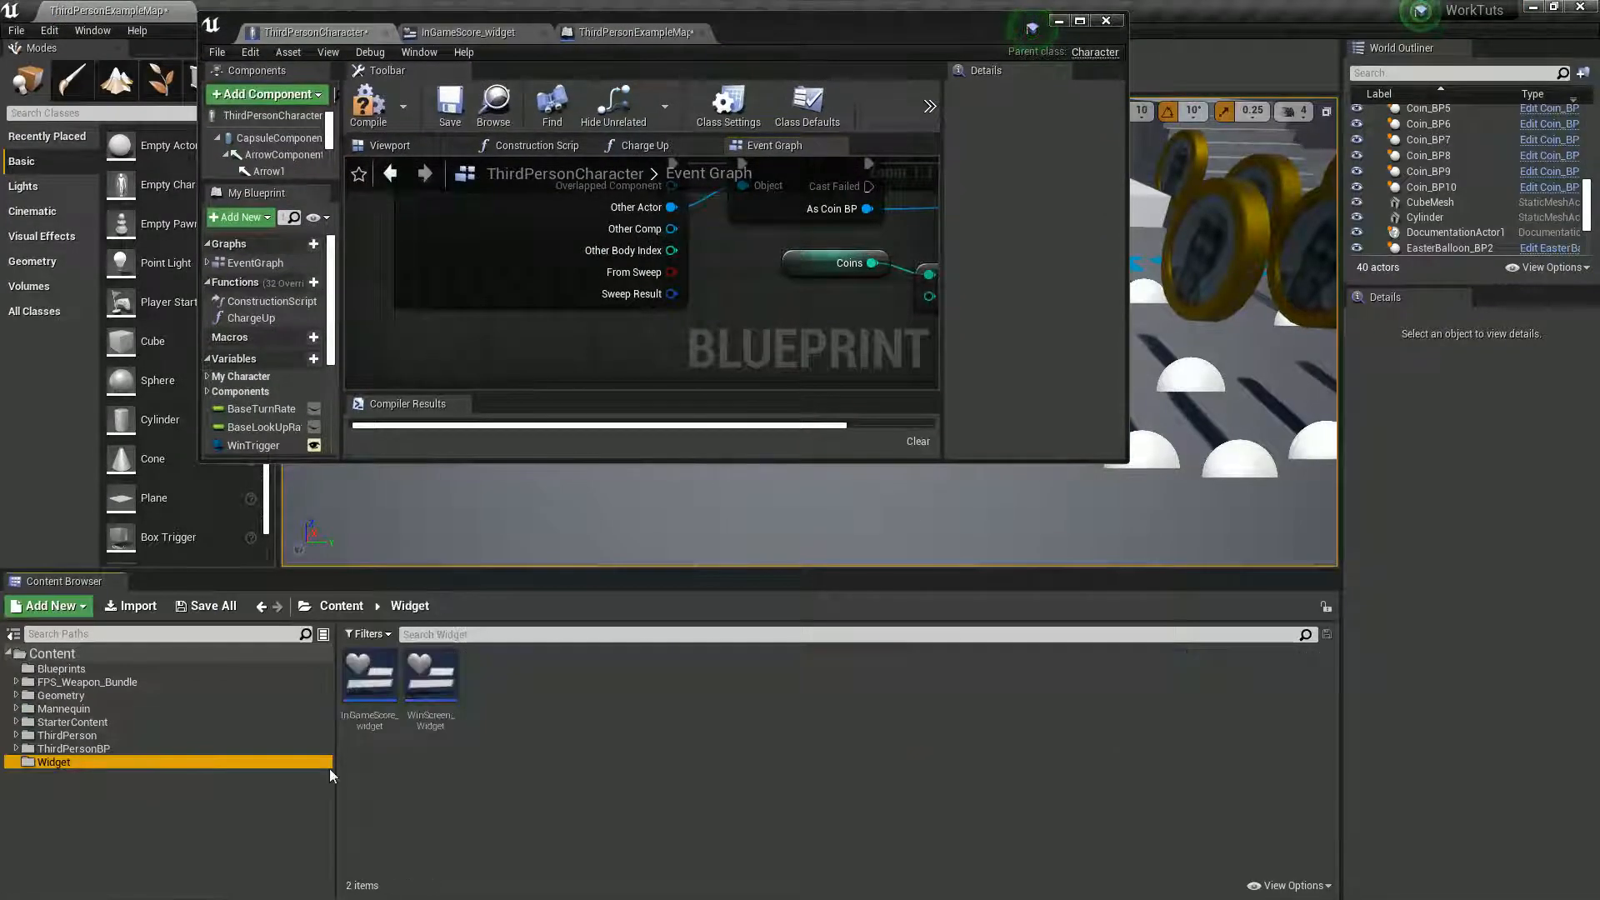
double_click(430, 679)
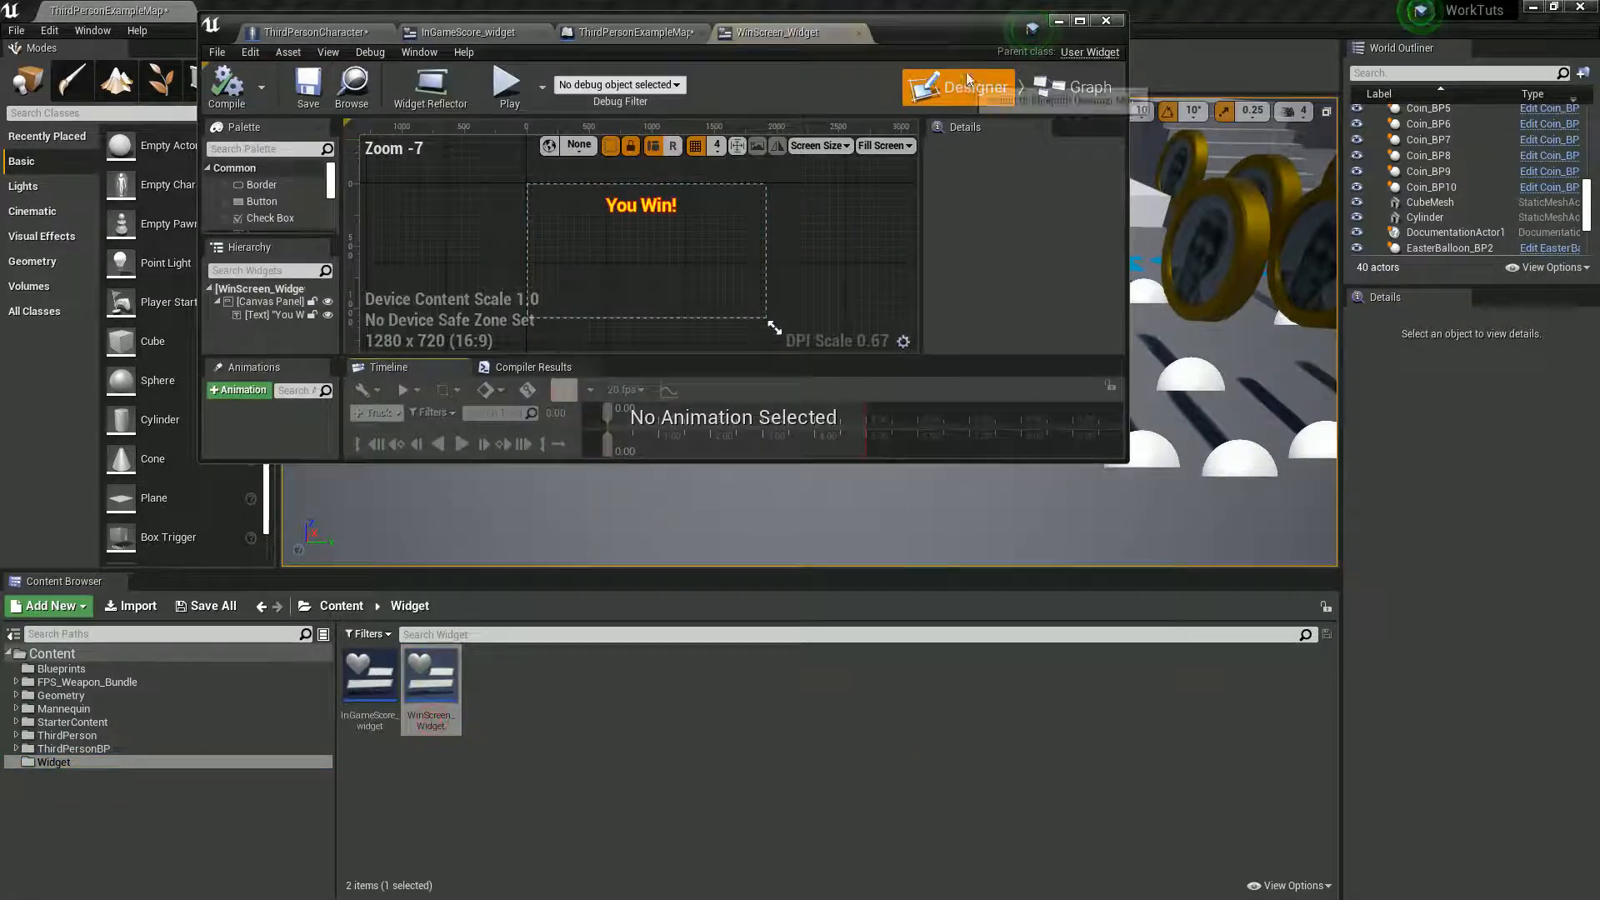
double_click(982, 32)
scroll(655, 409, "up", 3)
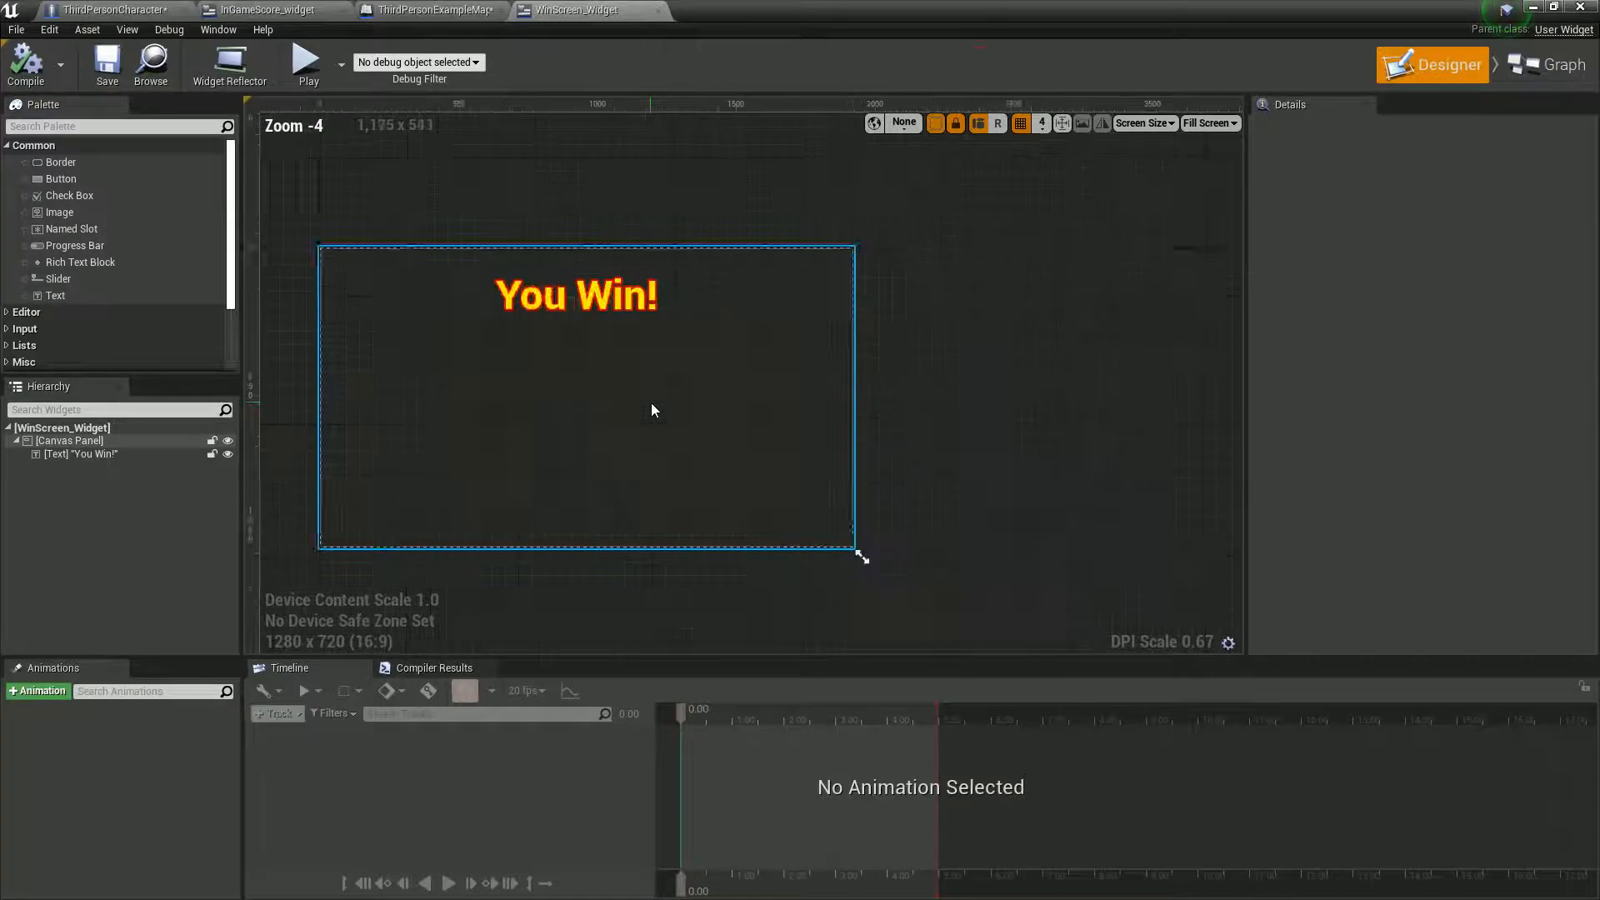
- Copy the Create In Game Score Widget and Add to Viewport nodes from the level Blueprint into the ThirdPersonCharacter event graph
left_click(442, 10)
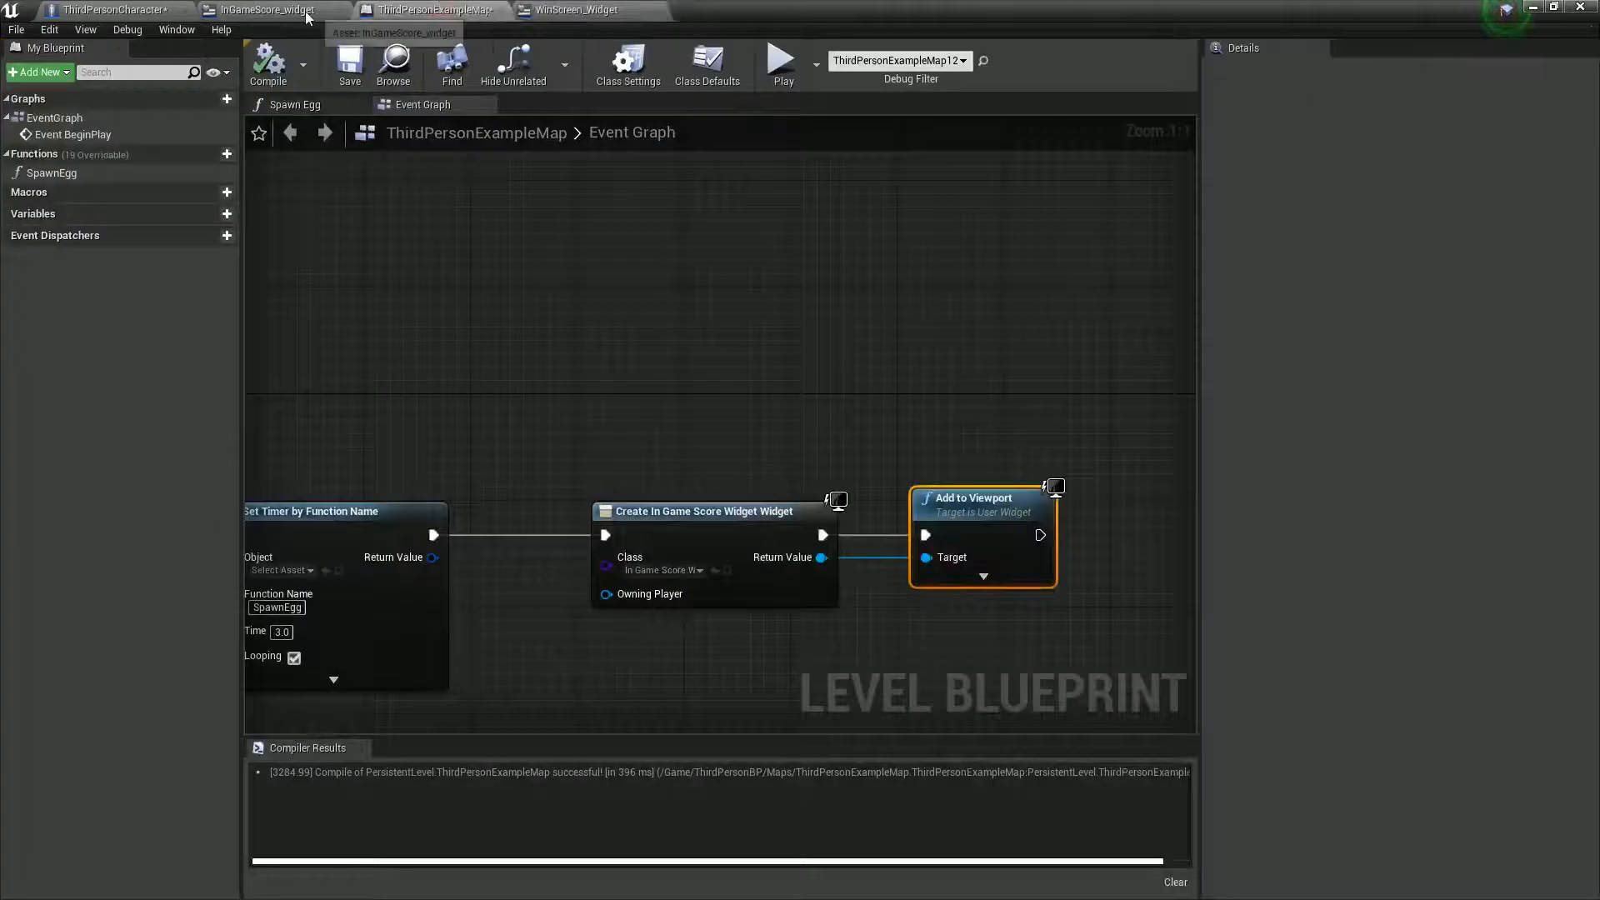
left_click(125, 10)
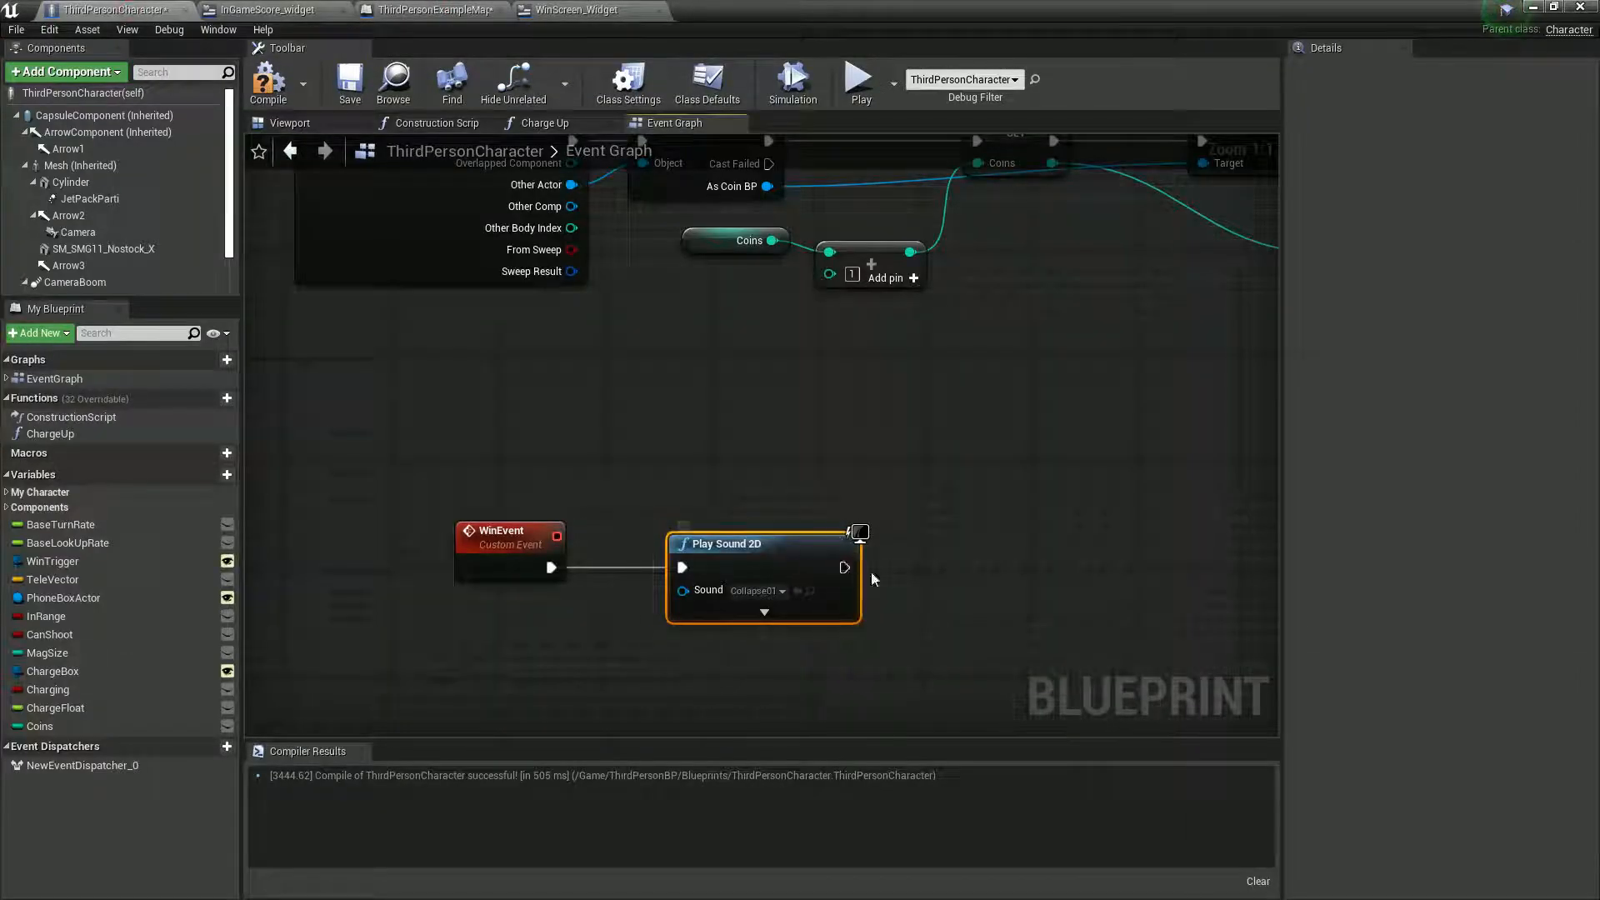
left_click(433, 10)
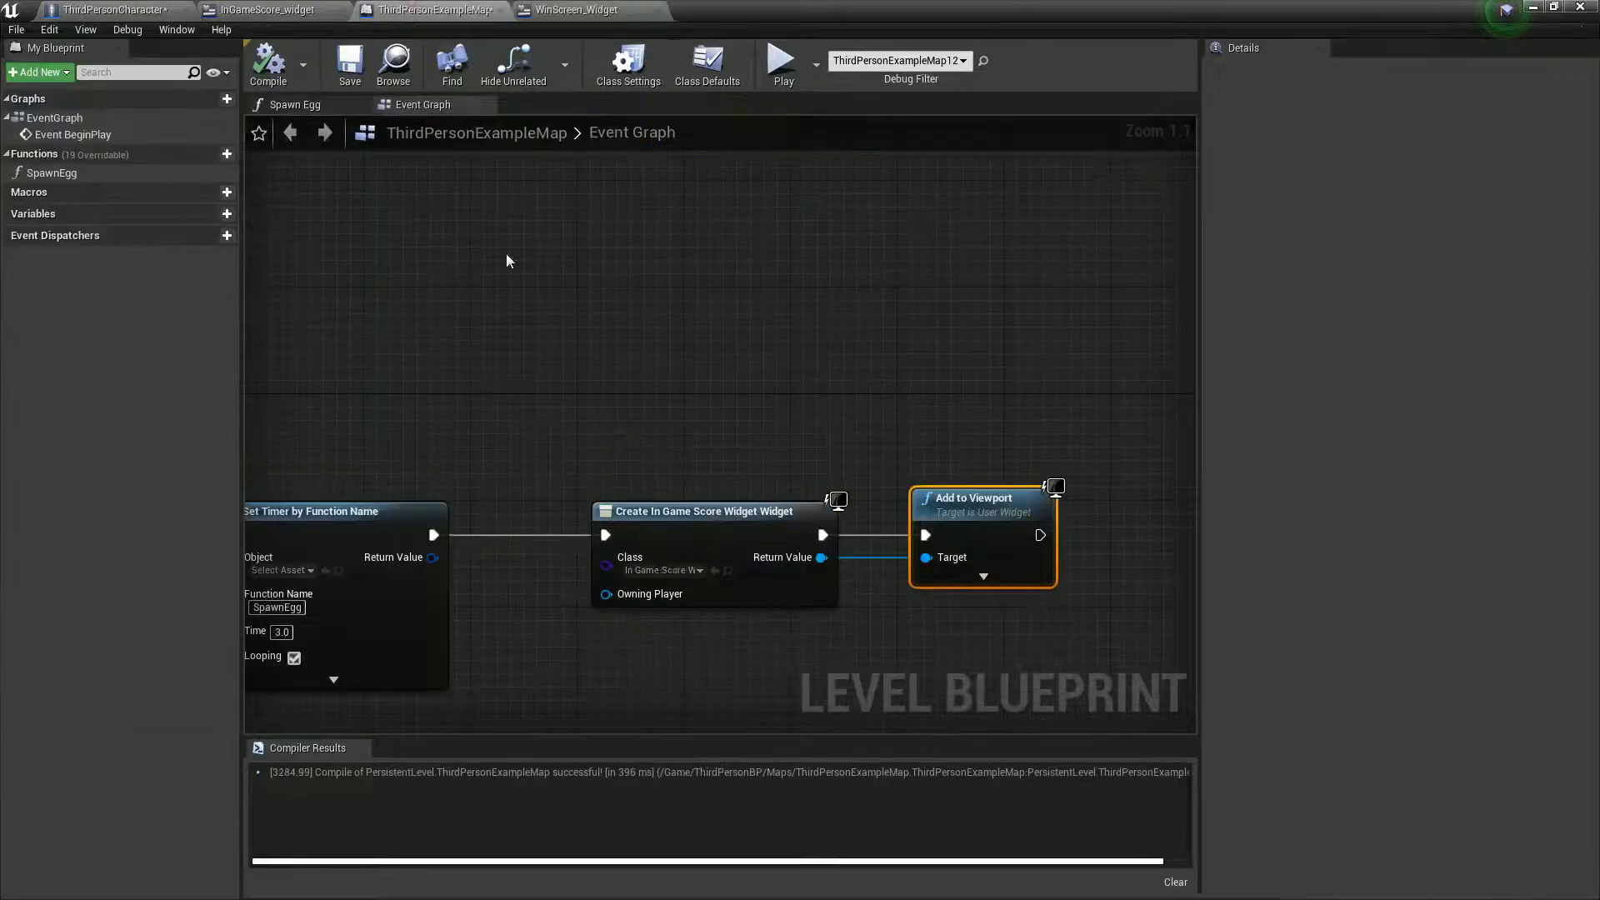
left_click_drag(589, 440, 851, 516, "shift")
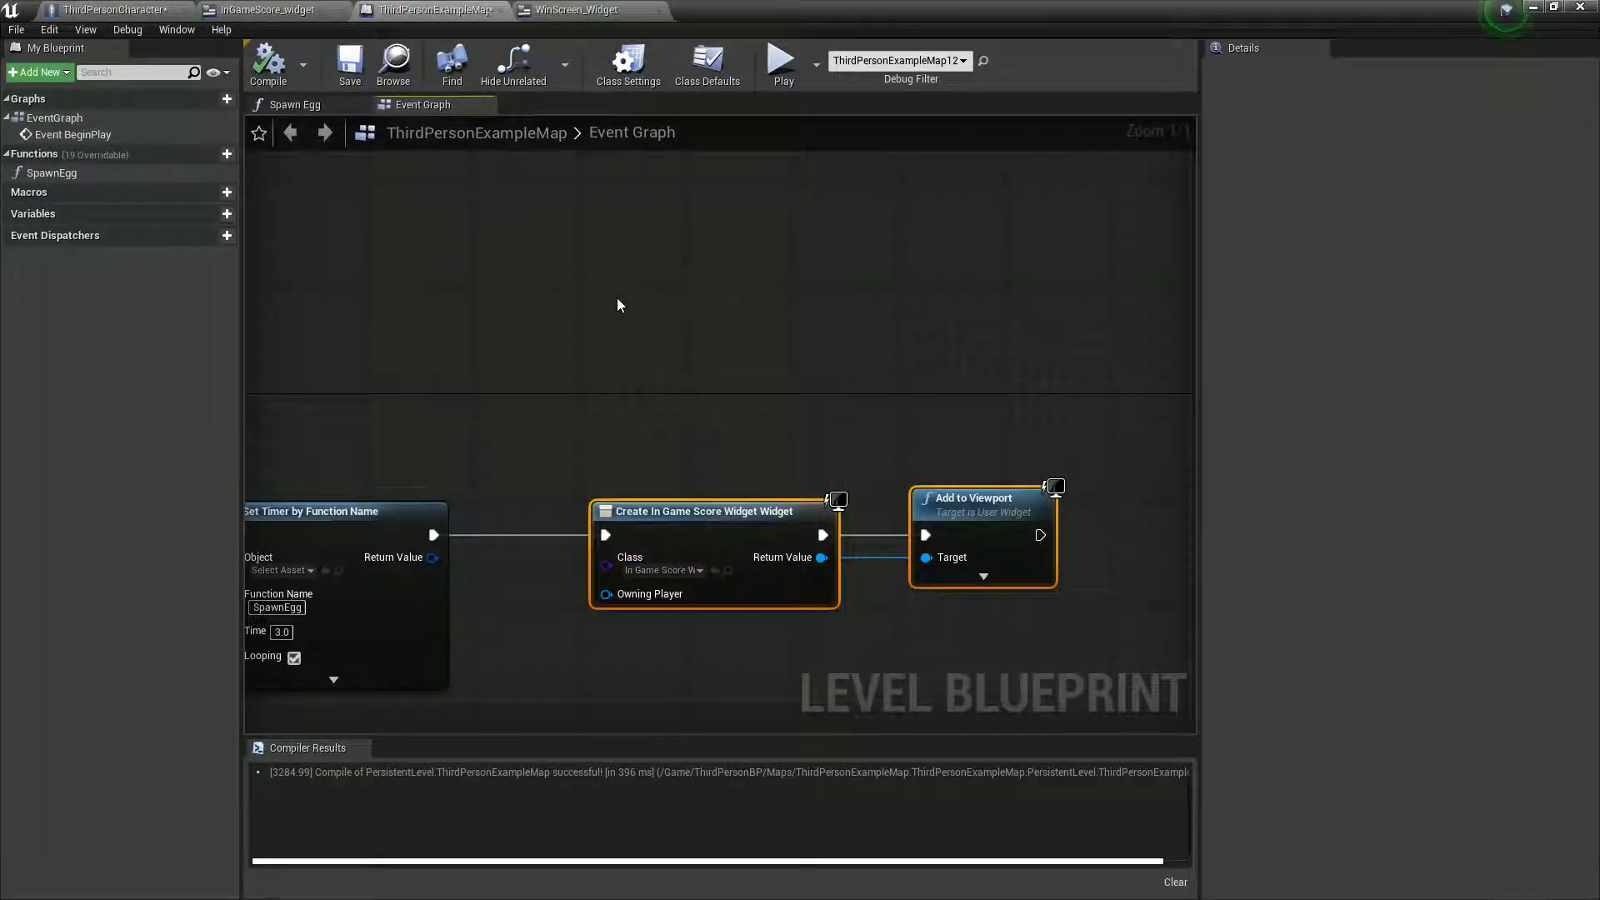
left_click(116, 10)
key("ctrl+v")
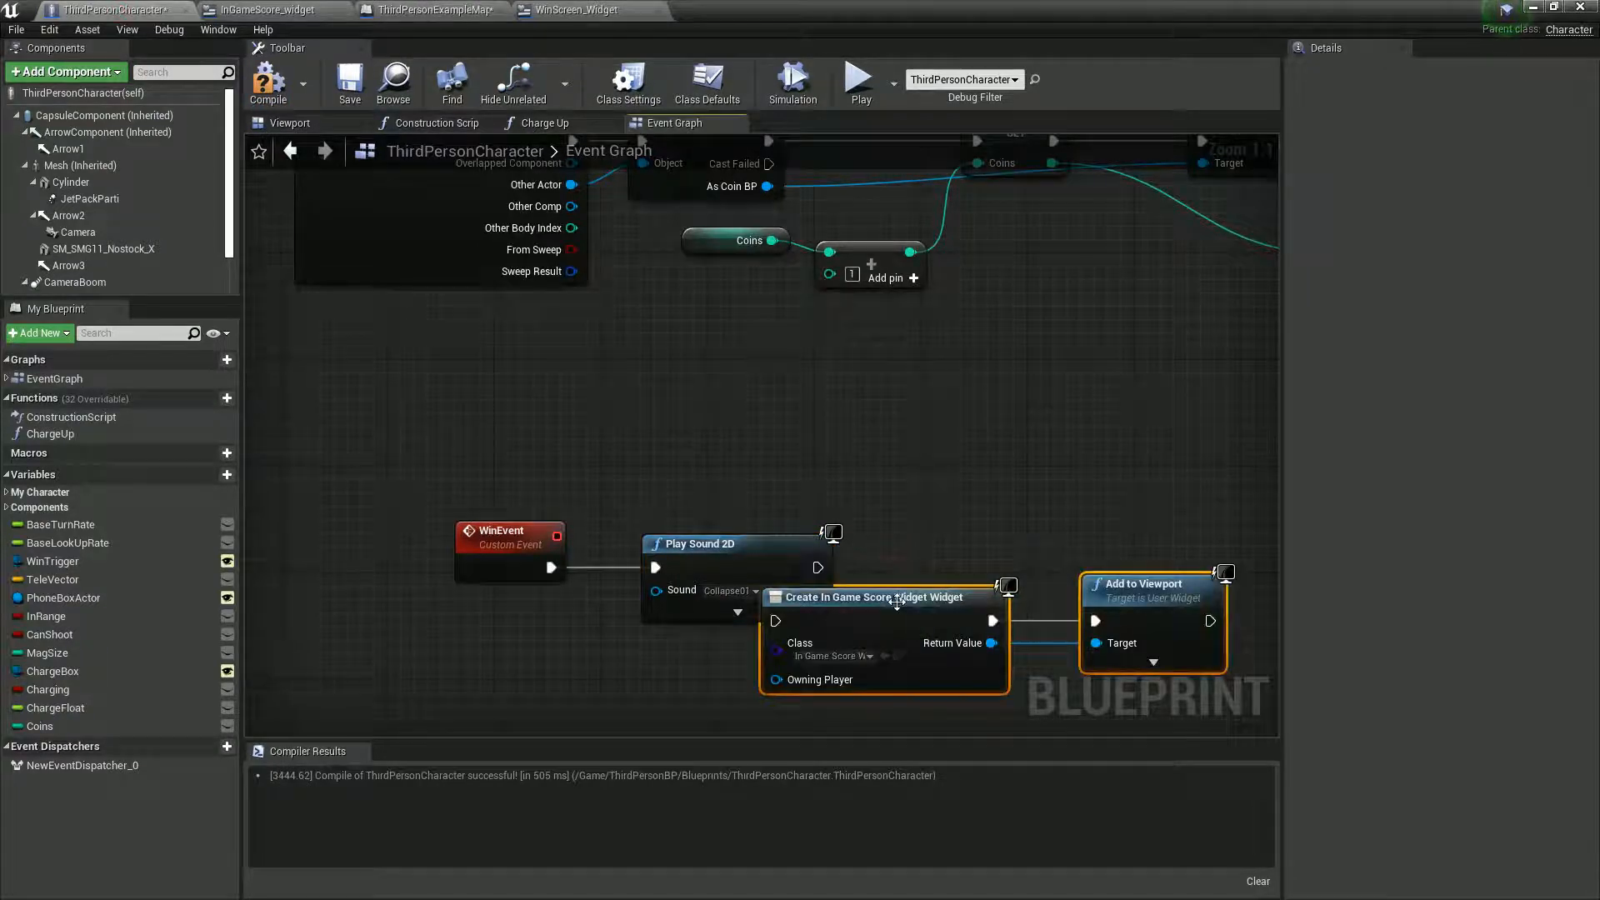
- Connect the pasted widget nodes after Play Sound 2D and set the Create Widget class to WinScreen_Widget
left_click_drag(969, 578, 1036, 538)
left_click_drag(818, 567, 899, 567)
left_click(989, 603)
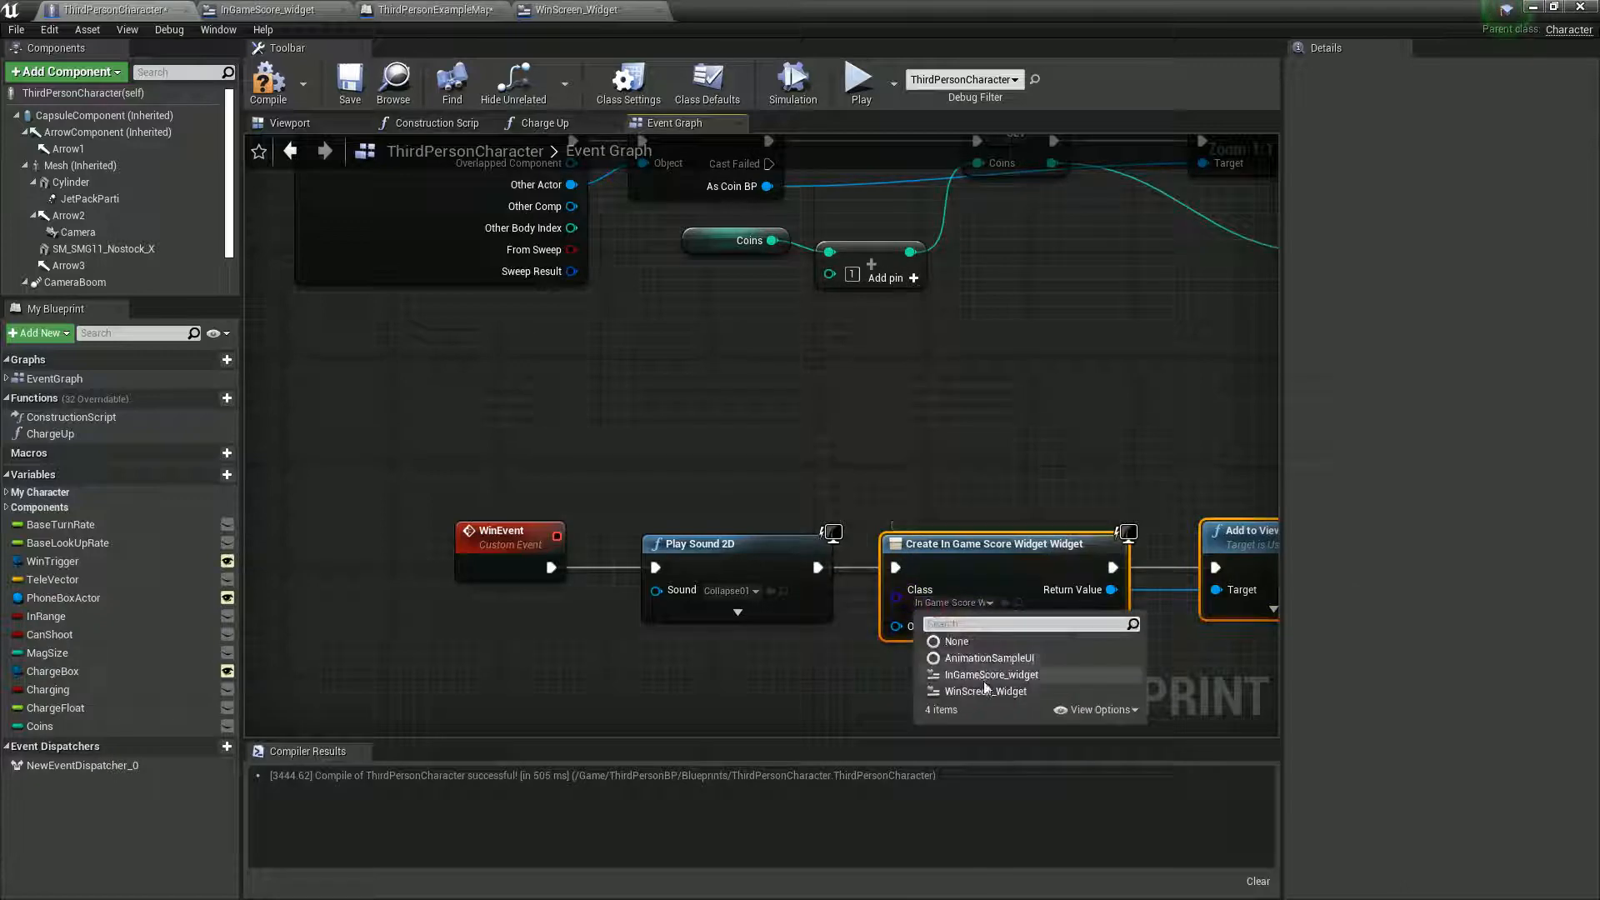
left_click(1058, 707)
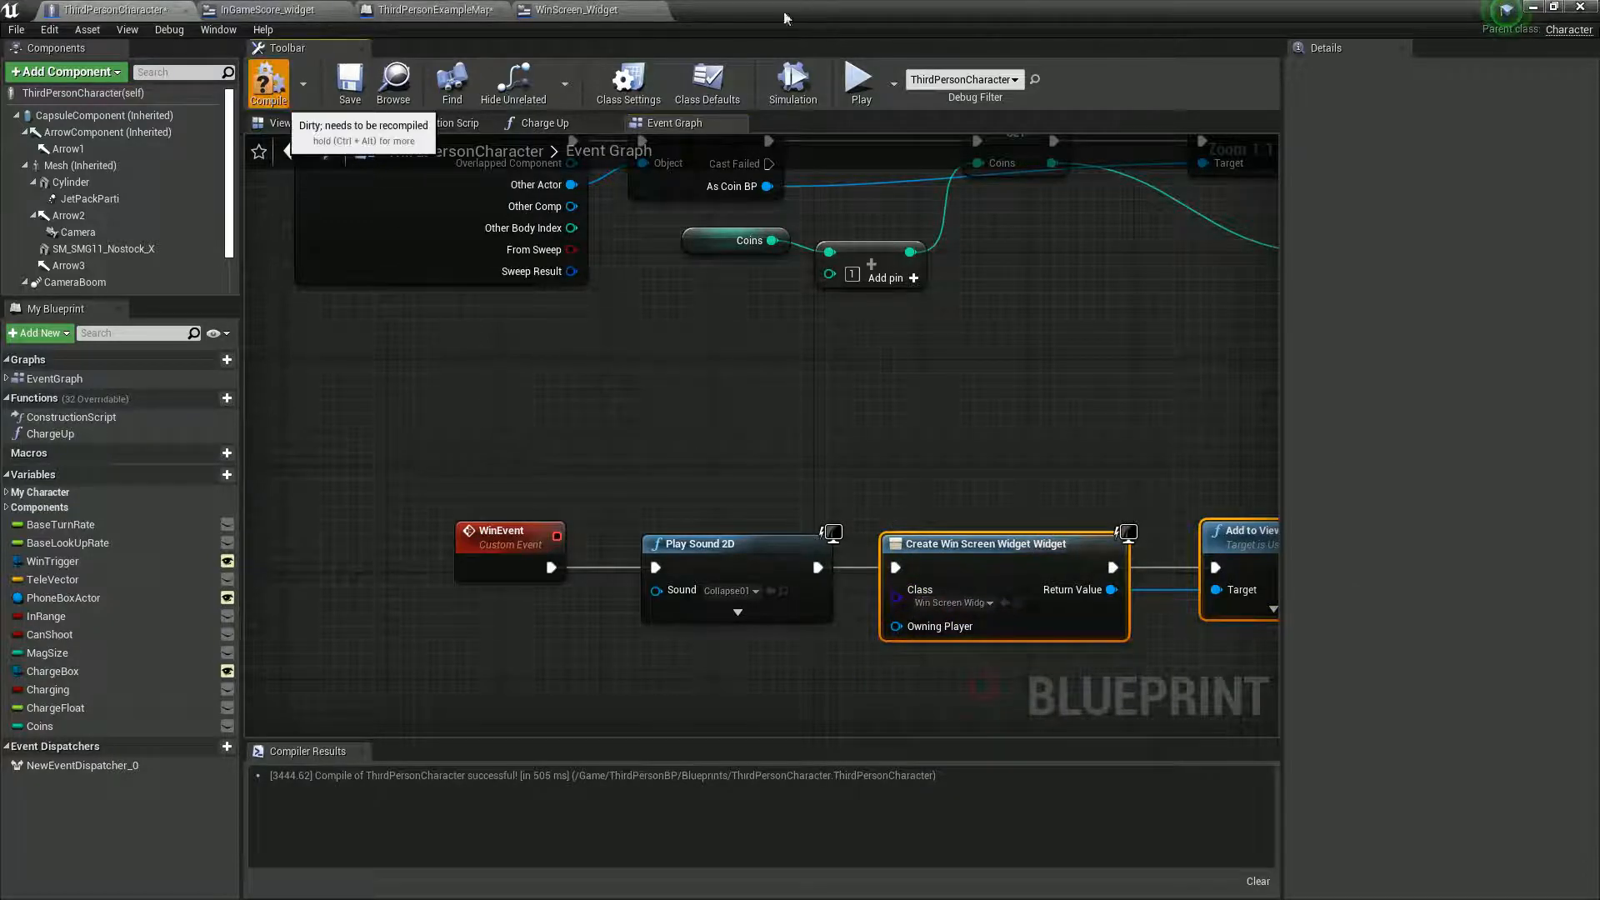
- Play the level, collect ten coins with the character to test the win event, and stop
left_click_drag(812, 18, 882, 621)
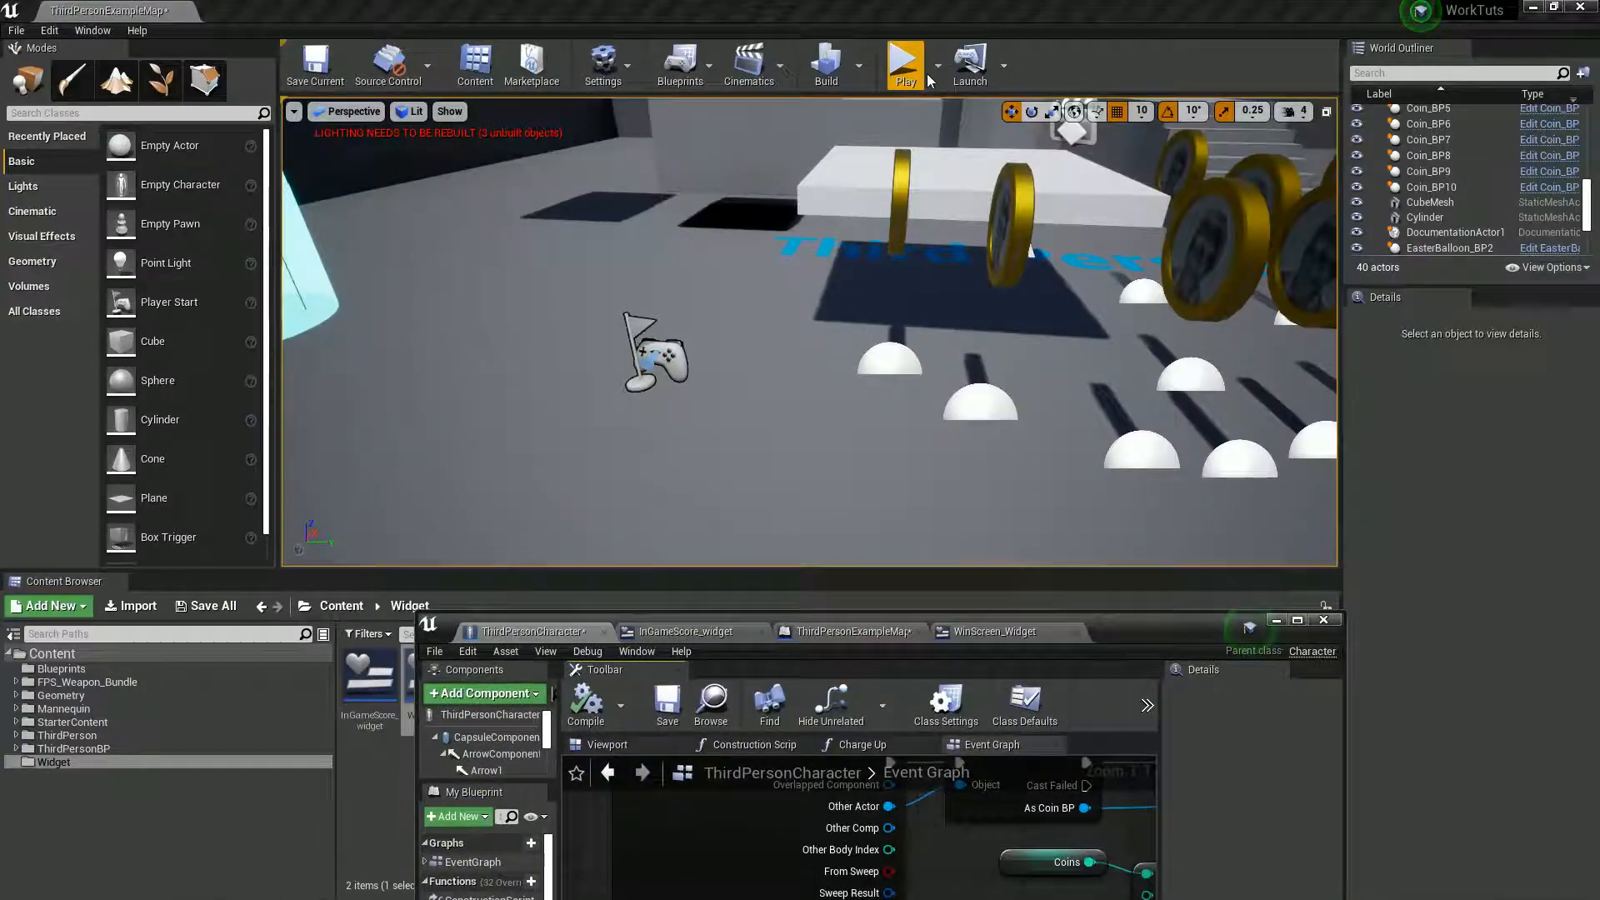
left_click(903, 62)
left_click(917, 372)
key("w")
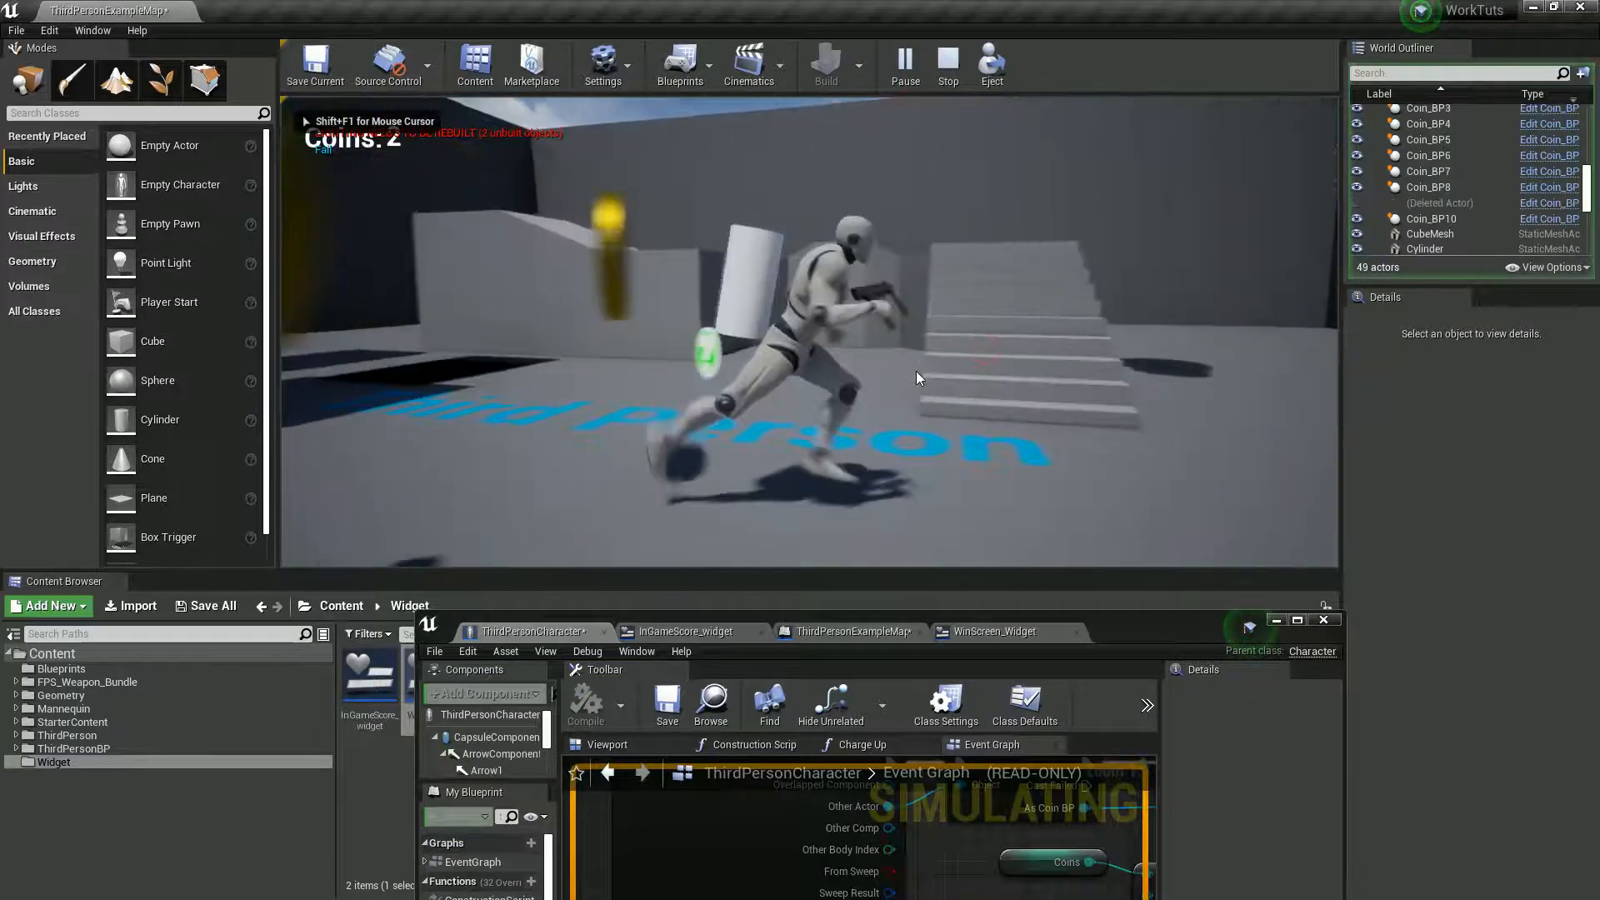
key("w")
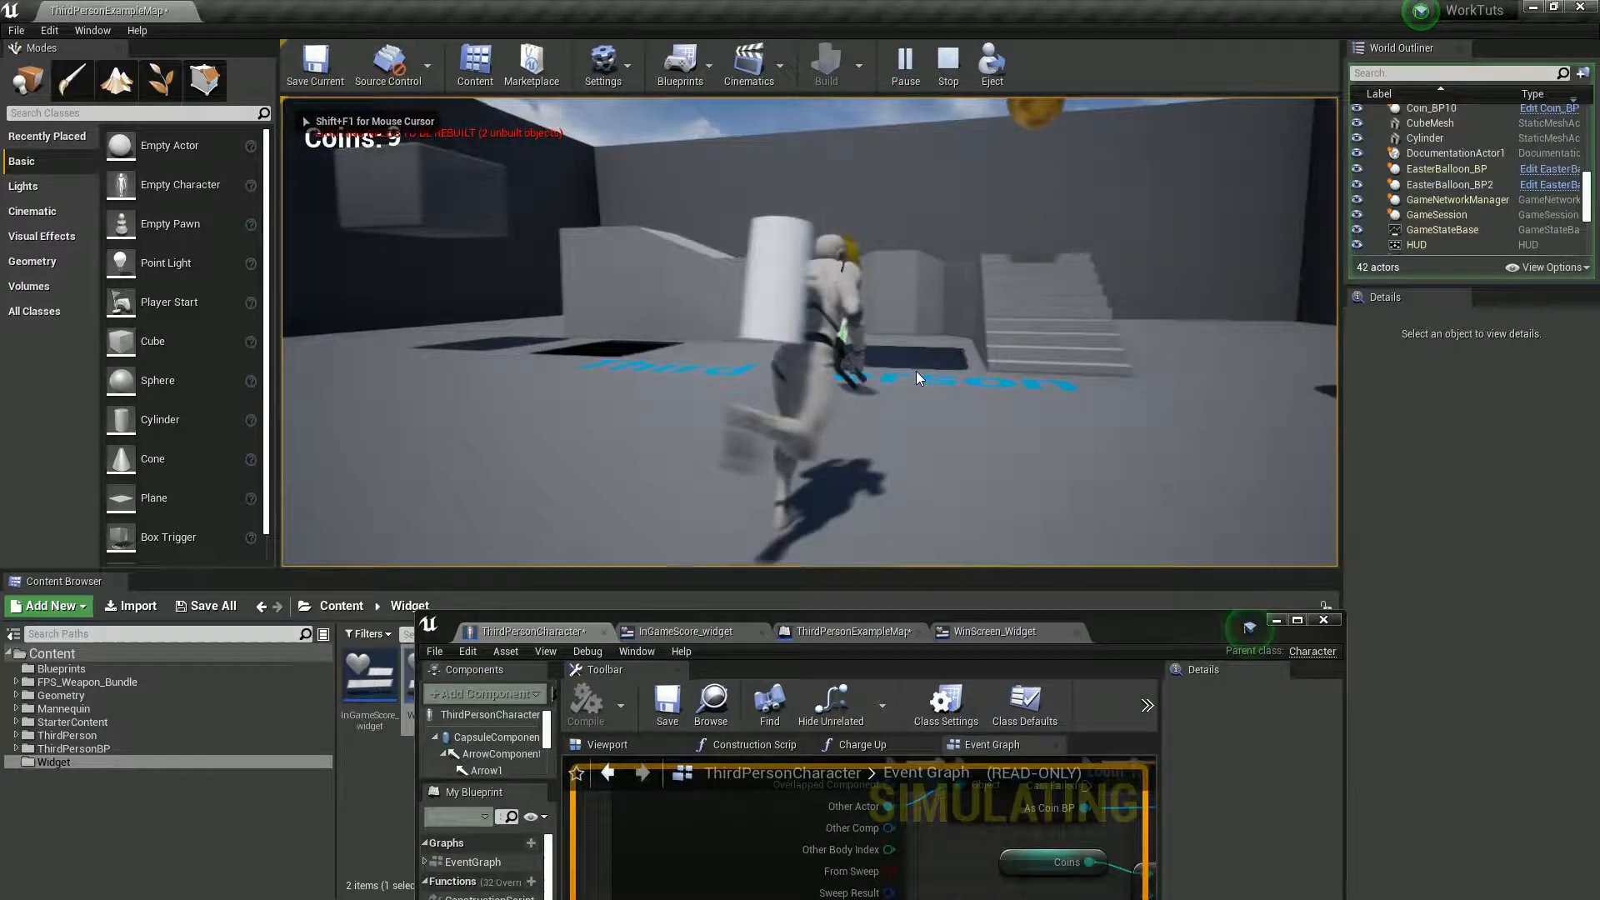
key("s")
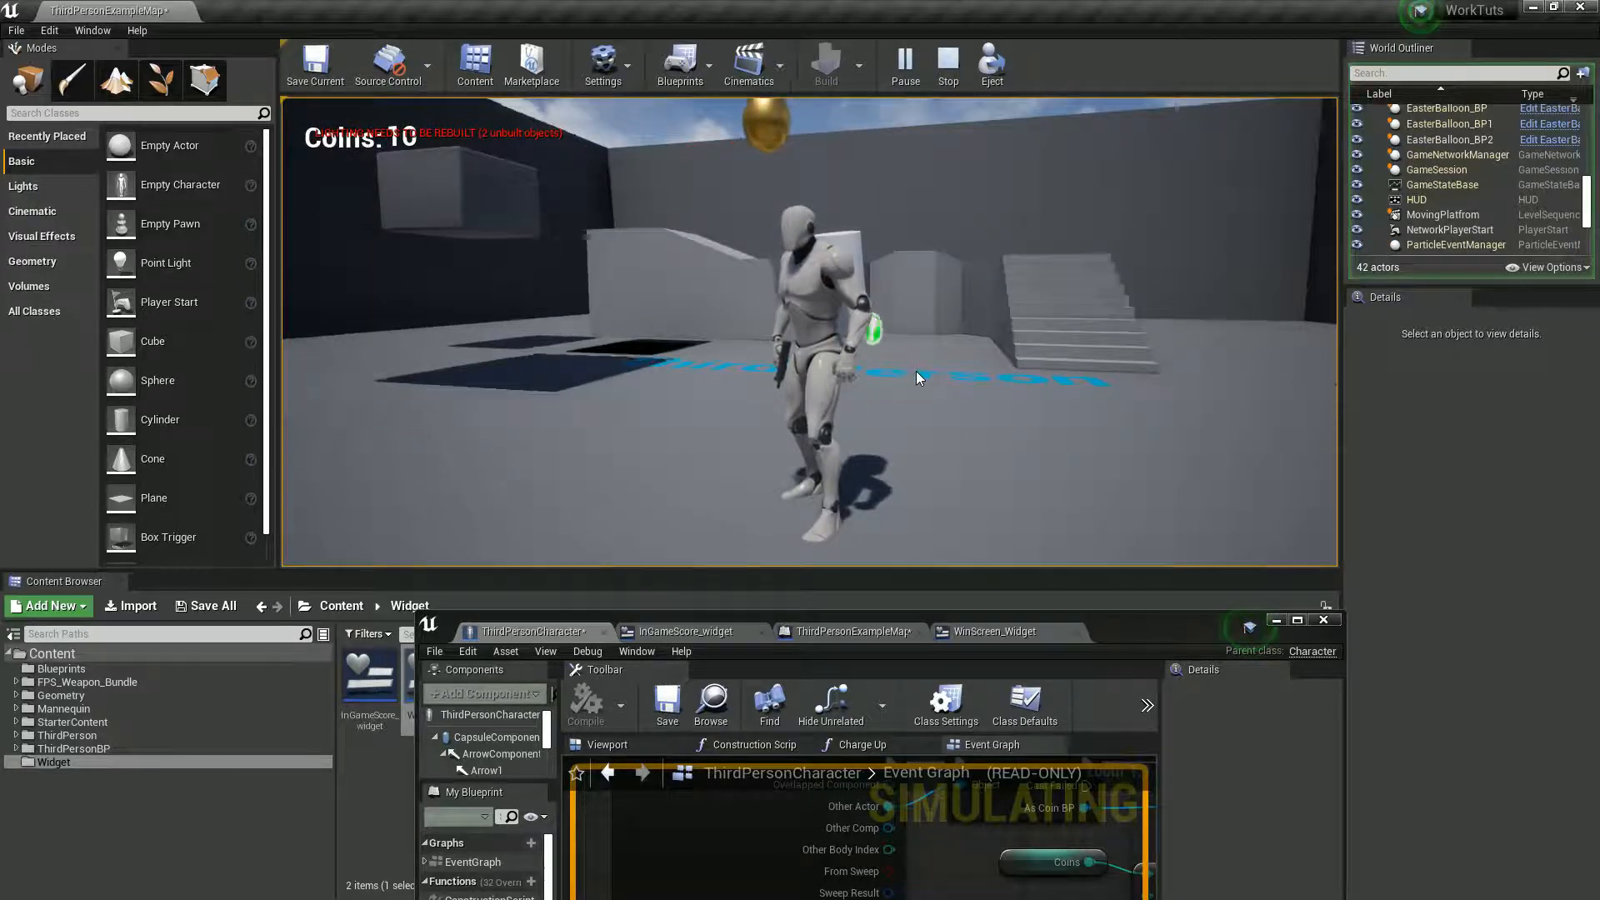
key("Escape")
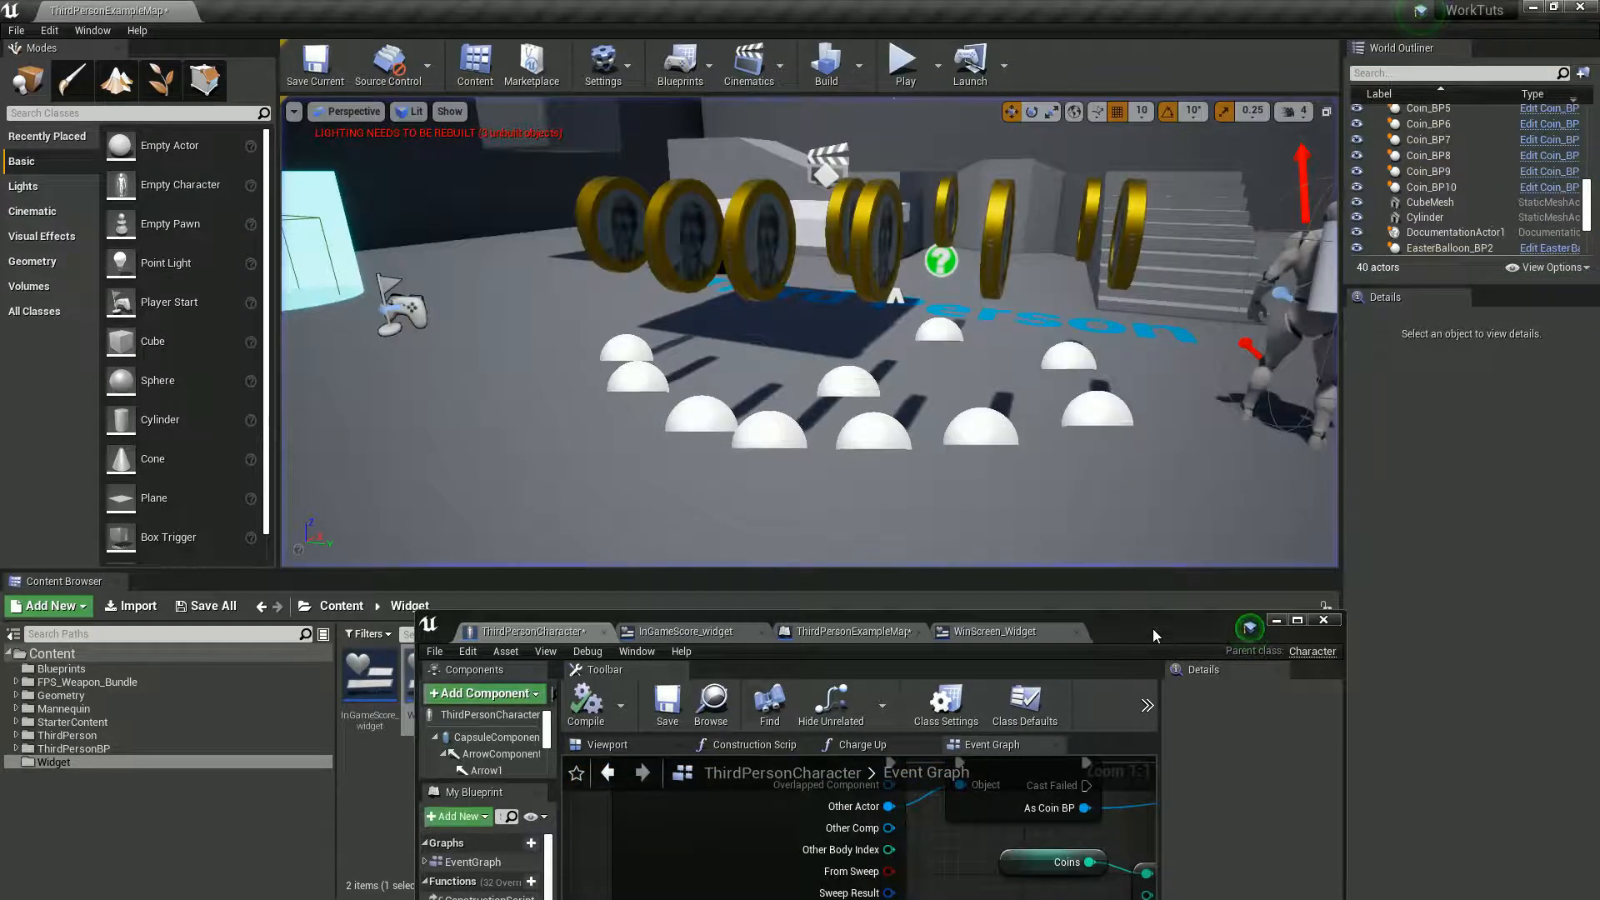
- Maximize the Blueprint editor, review the WinEvent chain and open InGameScore_widget in the Designer
double_click(1152, 628)
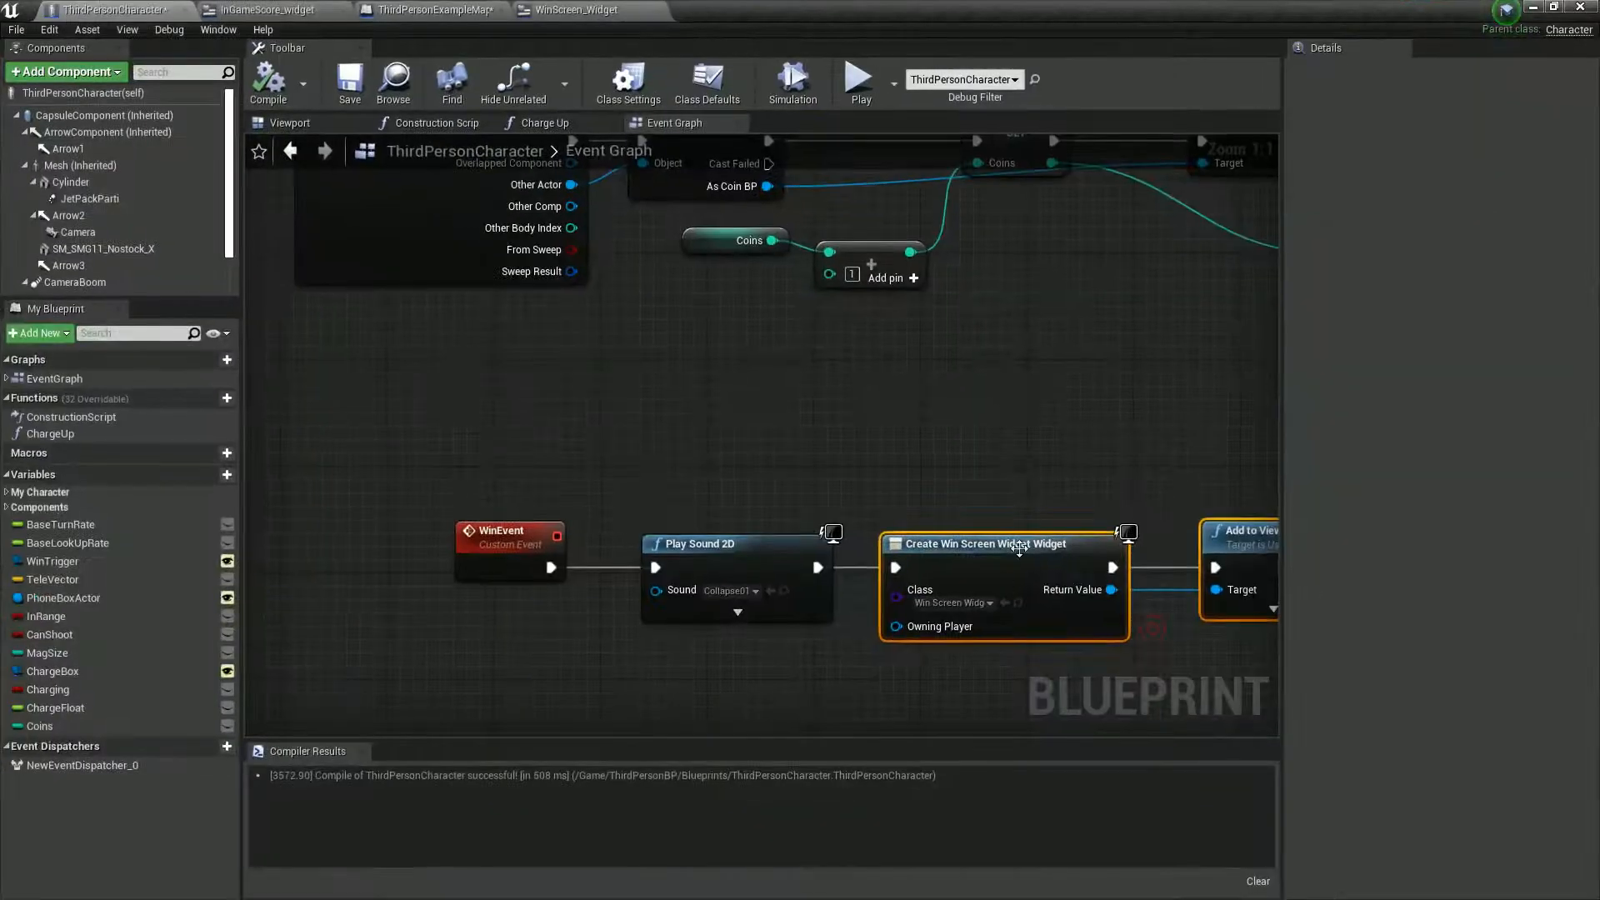
right_click_drag(1025, 473, 874, 473)
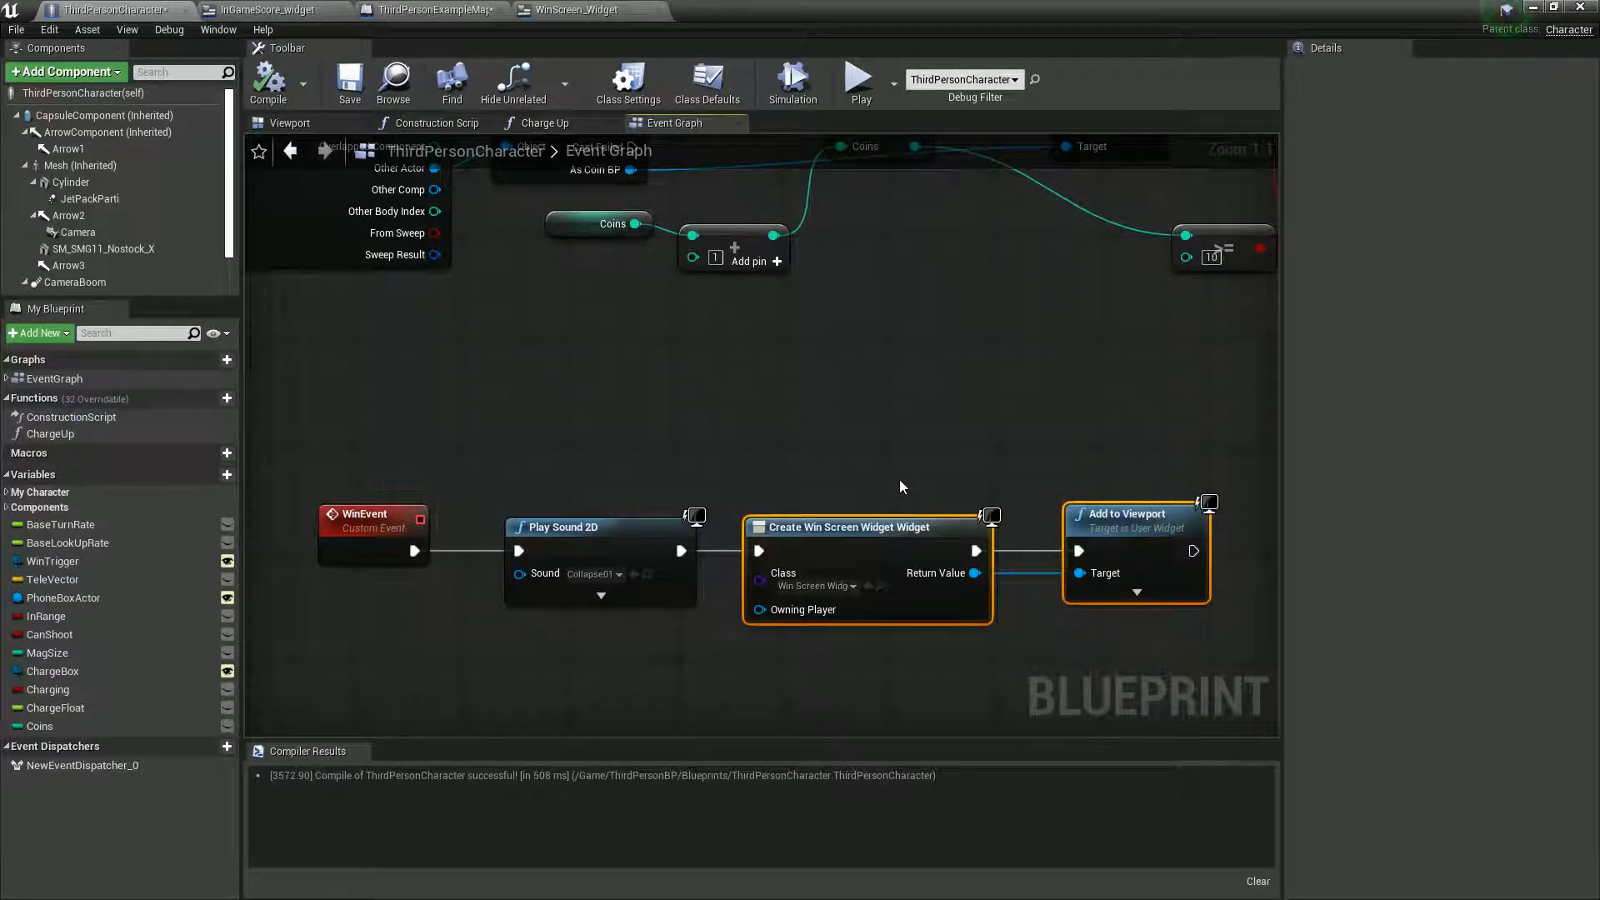
left_click(287, 10)
left_click(1435, 65)
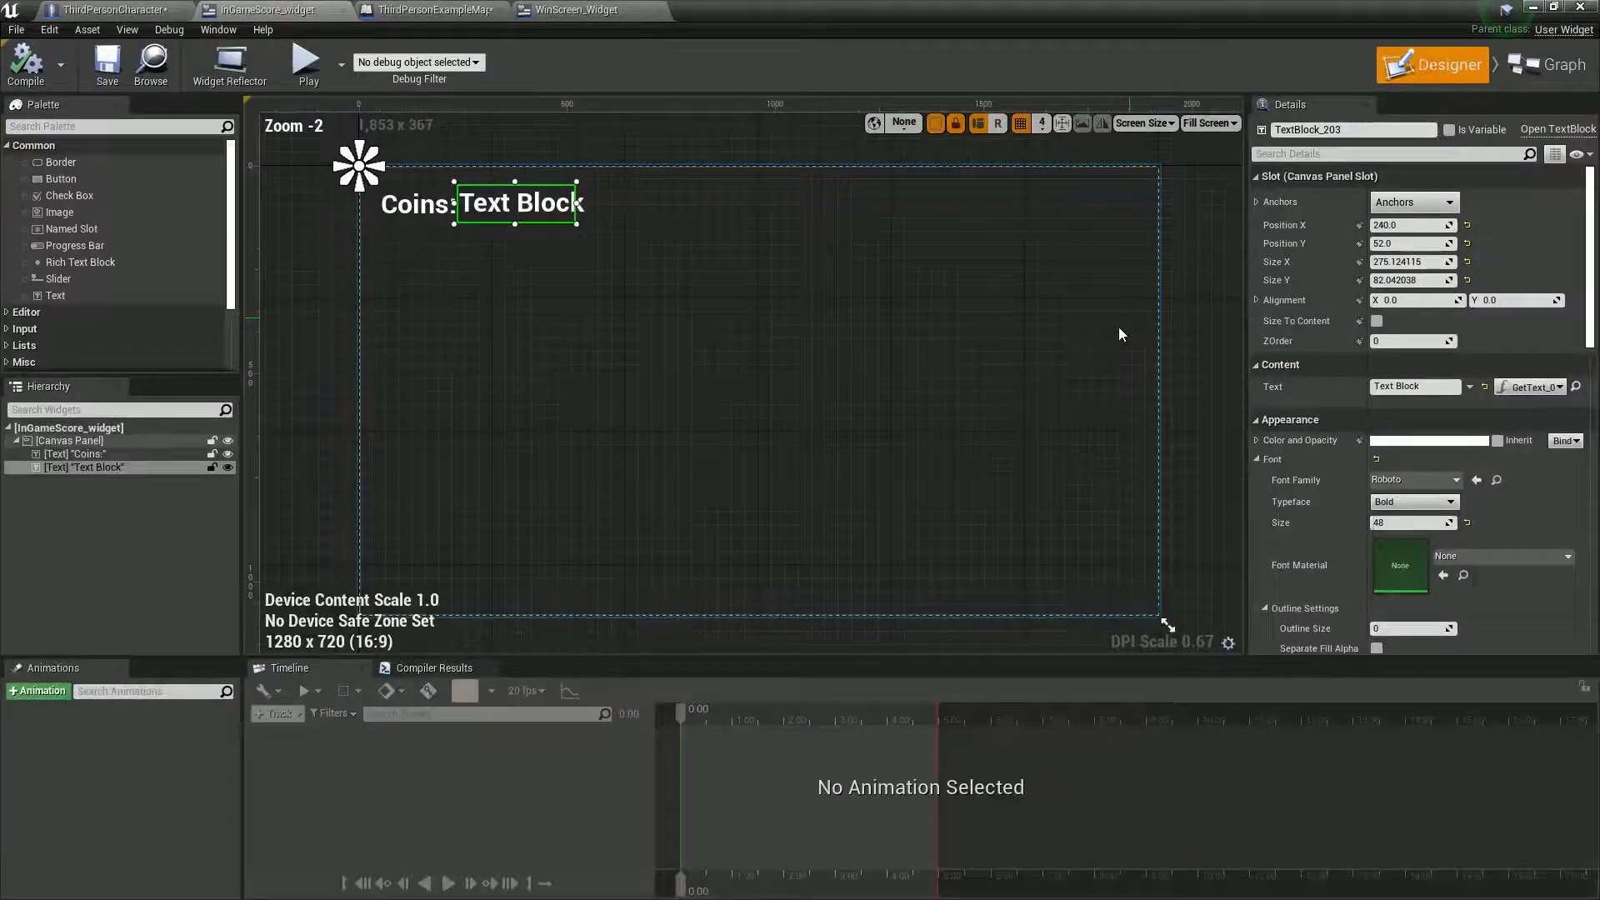
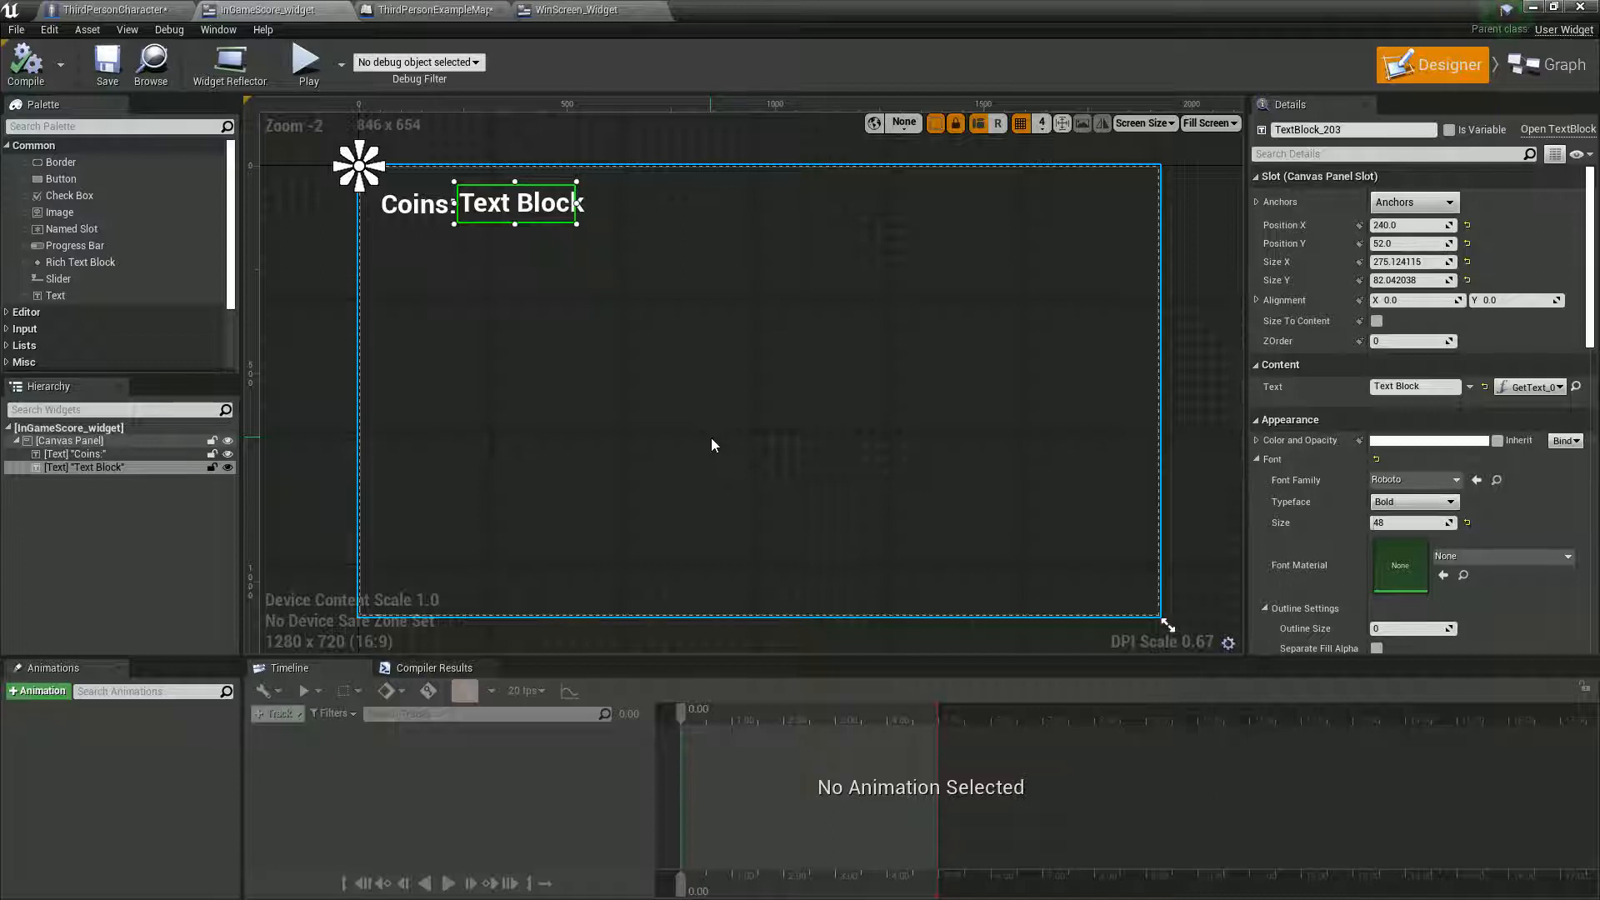
- Review the WinScreen_Widget's Event Construct delay and removal logic and its You Win! text layout
left_click(579, 11)
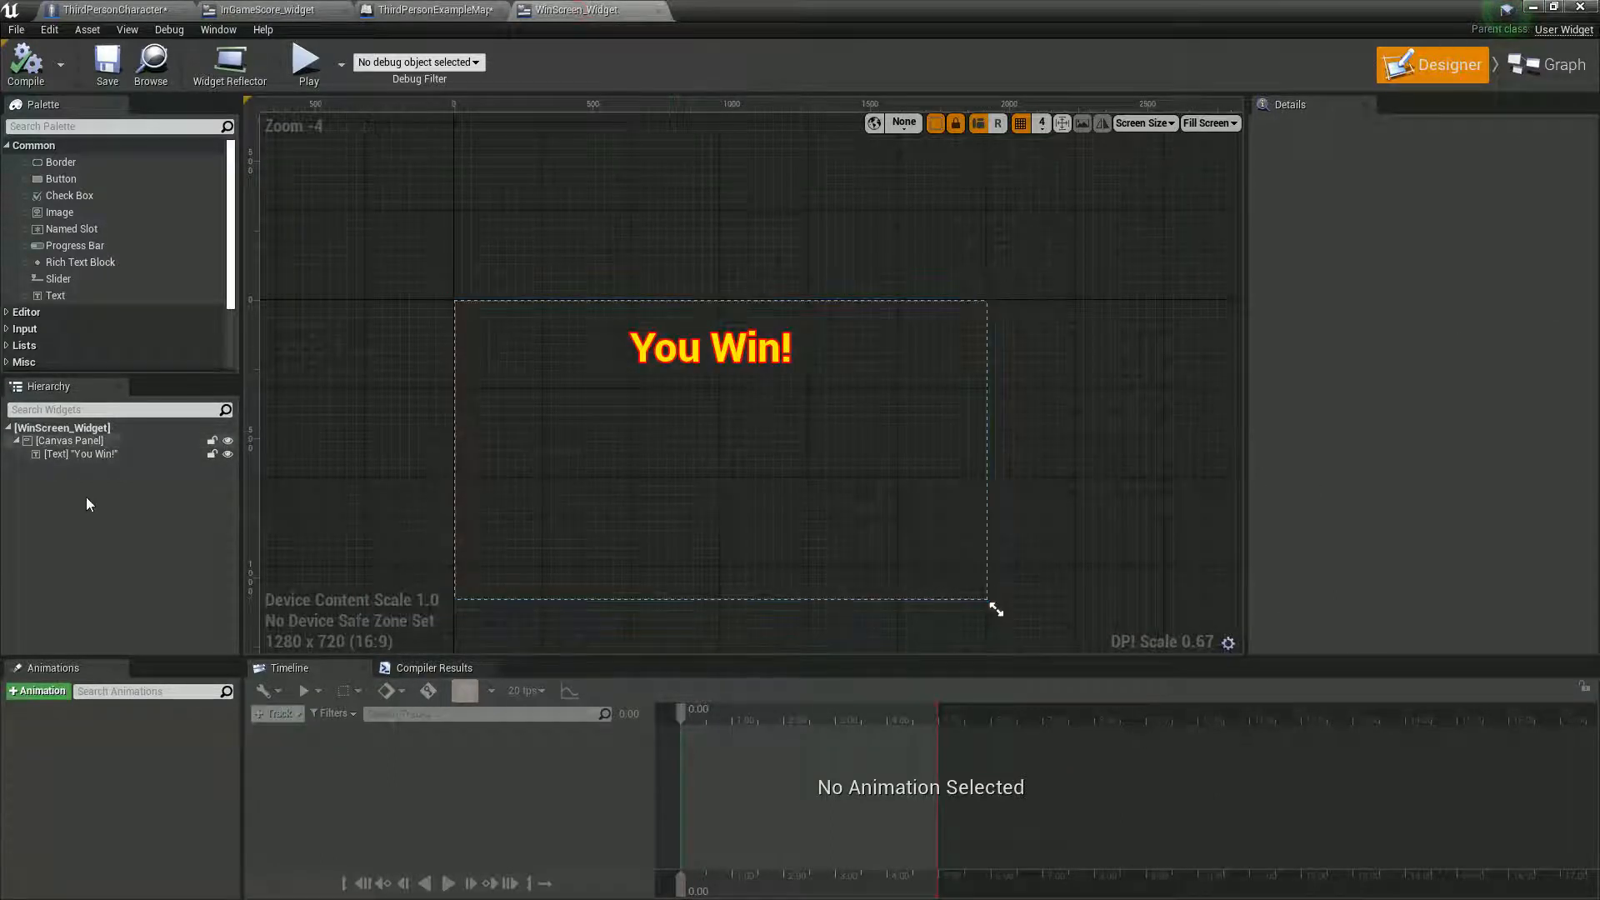
left_click(1546, 64)
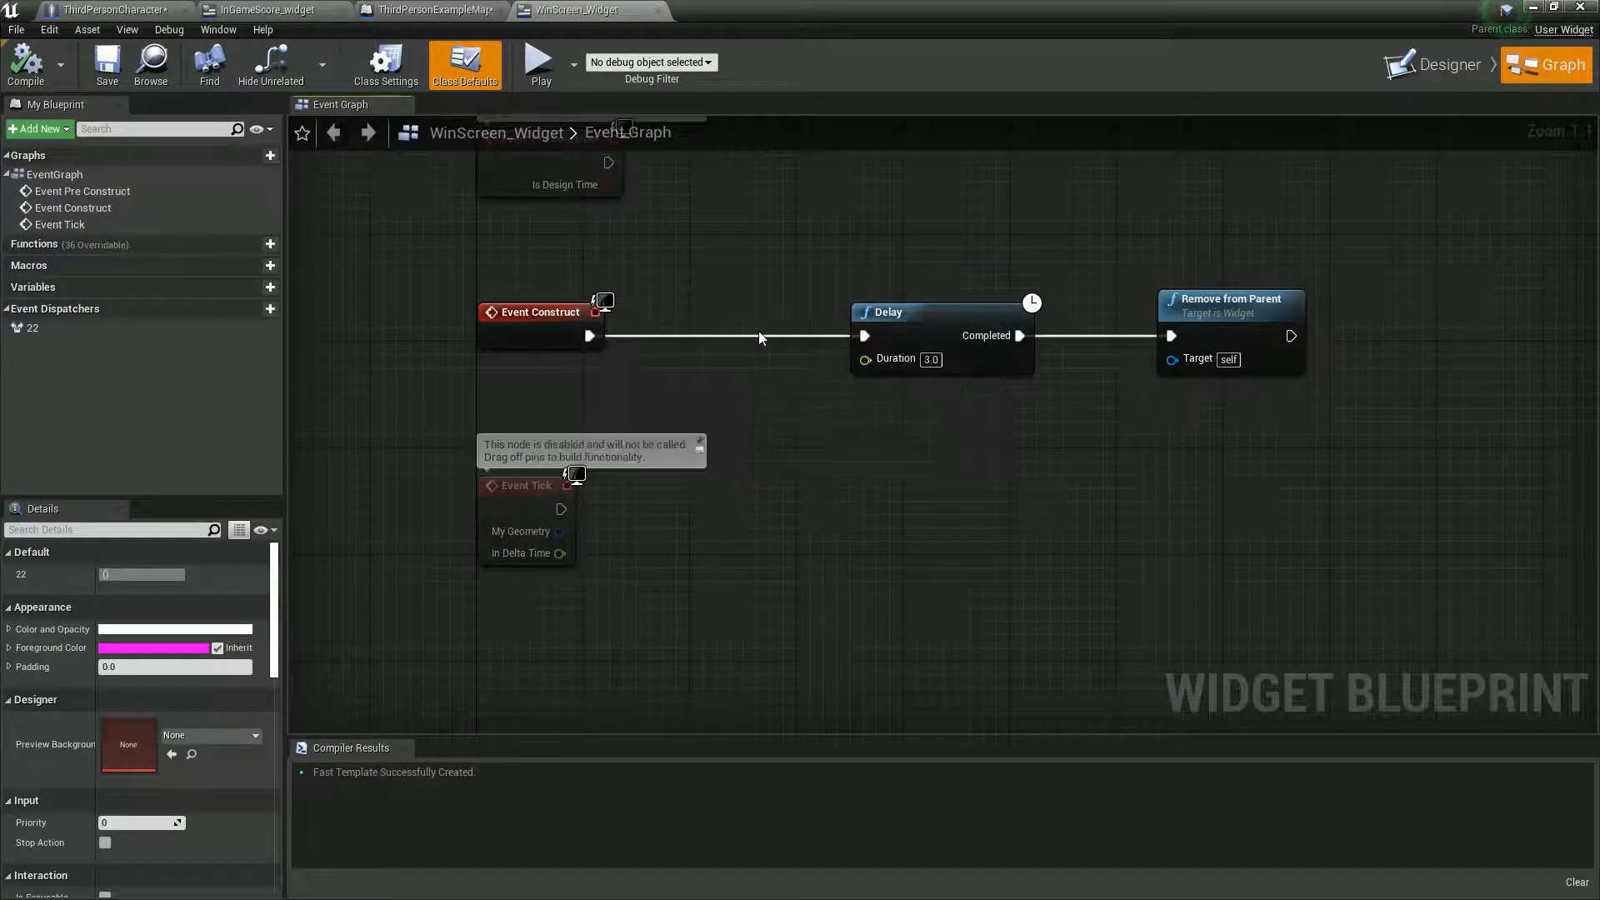
left_click(1451, 72)
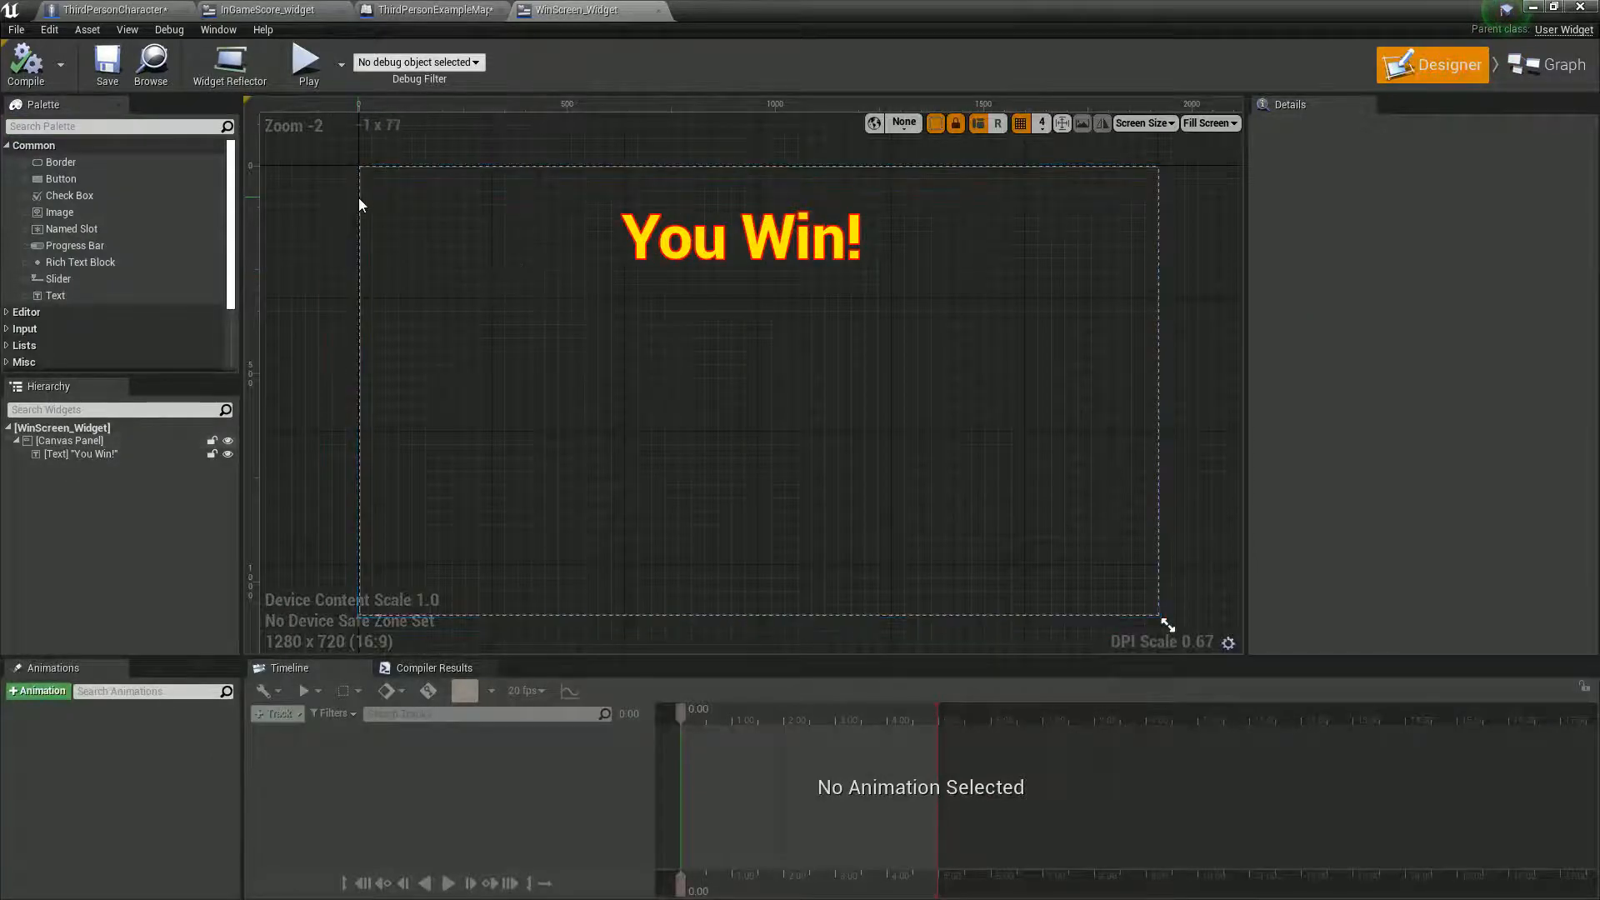
left_click(681, 268)
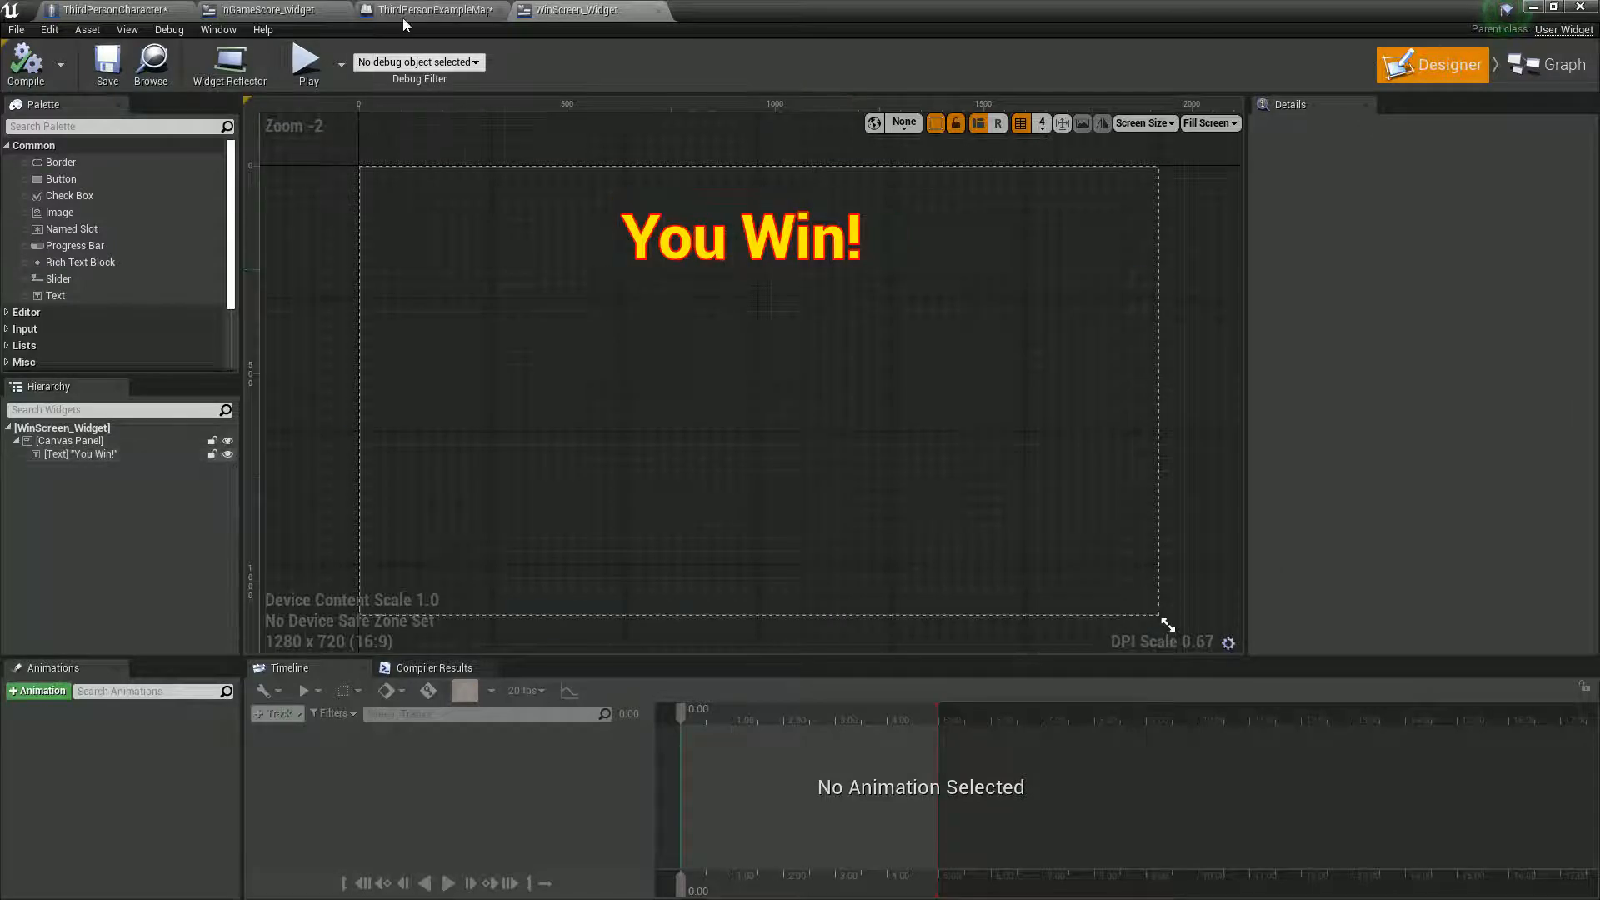
- In the ThirdPersonCharacter event graph, move the DestroyActor and Branch nodes away from SET Coins to make room
left_click(133, 12)
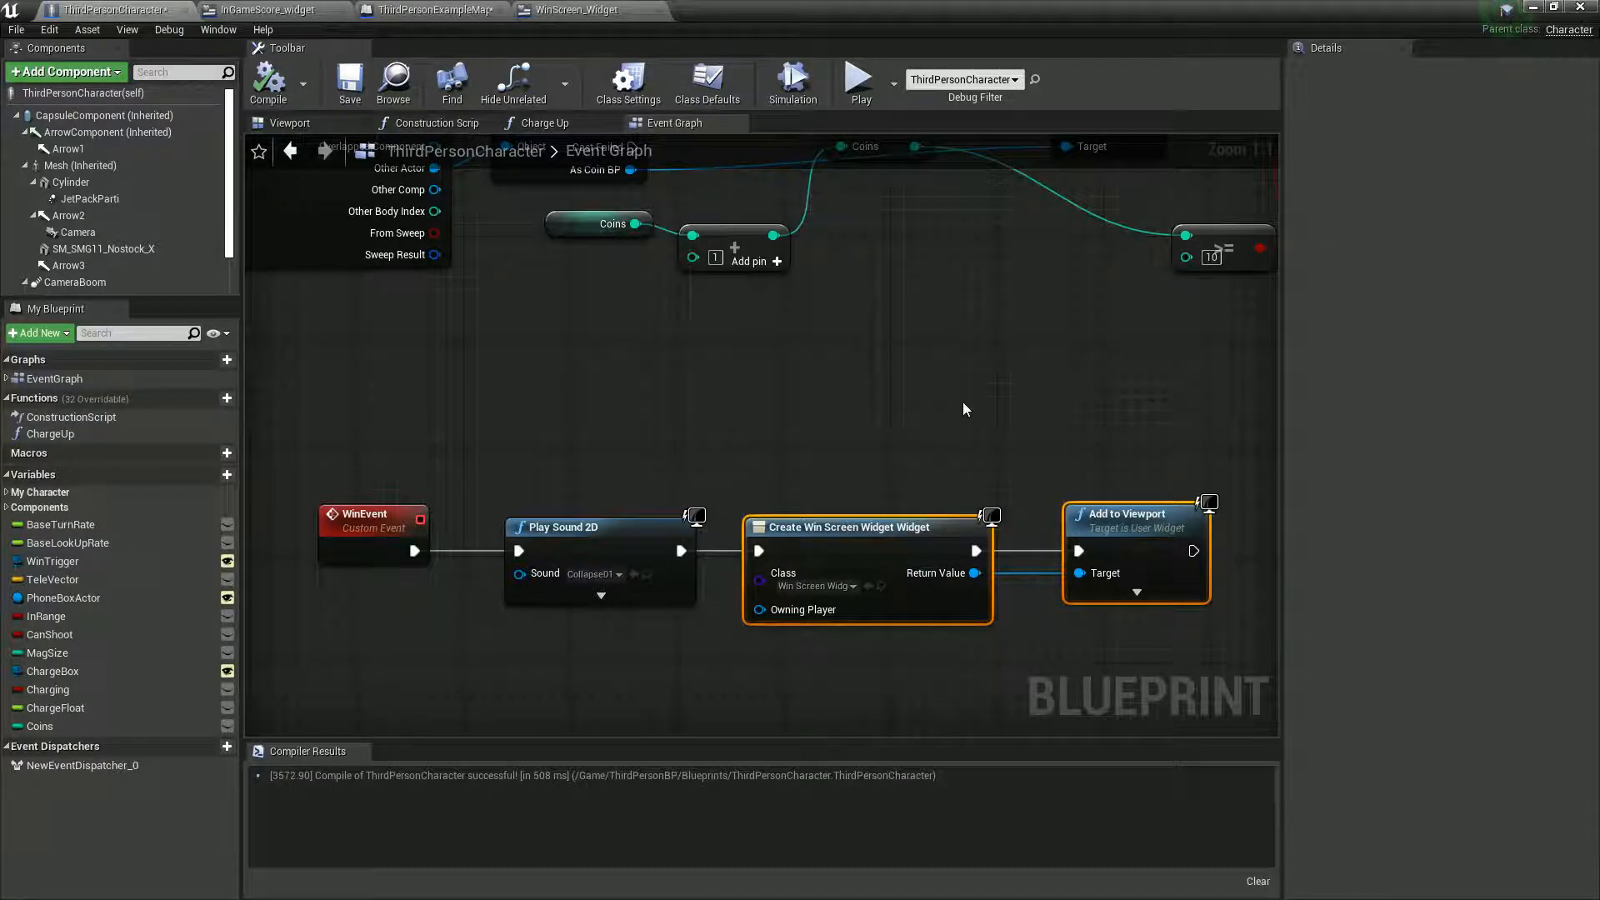
right_click_drag(963, 401, 977, 493)
right_click_drag(779, 398, 486, 607)
right_click_drag(914, 588, 746, 622)
left_click_drag(653, 377, 1121, 484)
left_click_drag(668, 446, 1043, 448)
- Insert a Play Sound 2D node between SET Coins and DestroyActor and assign the Light01 sound
left_click_drag(472, 469, 551, 475)
type("play sound")
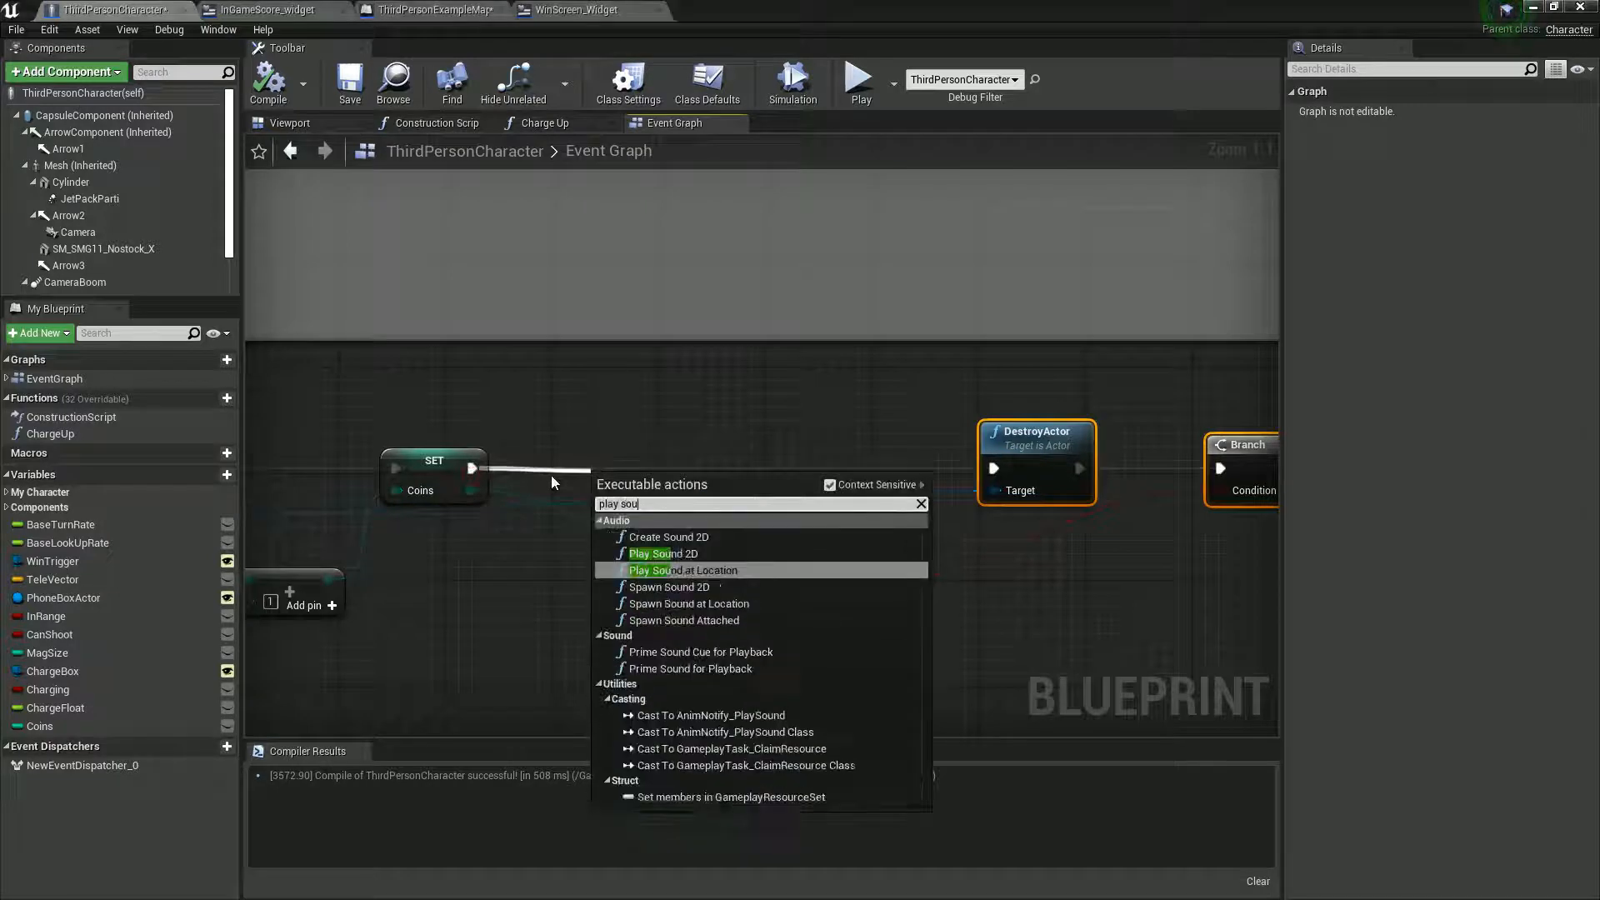
left_click(658, 553)
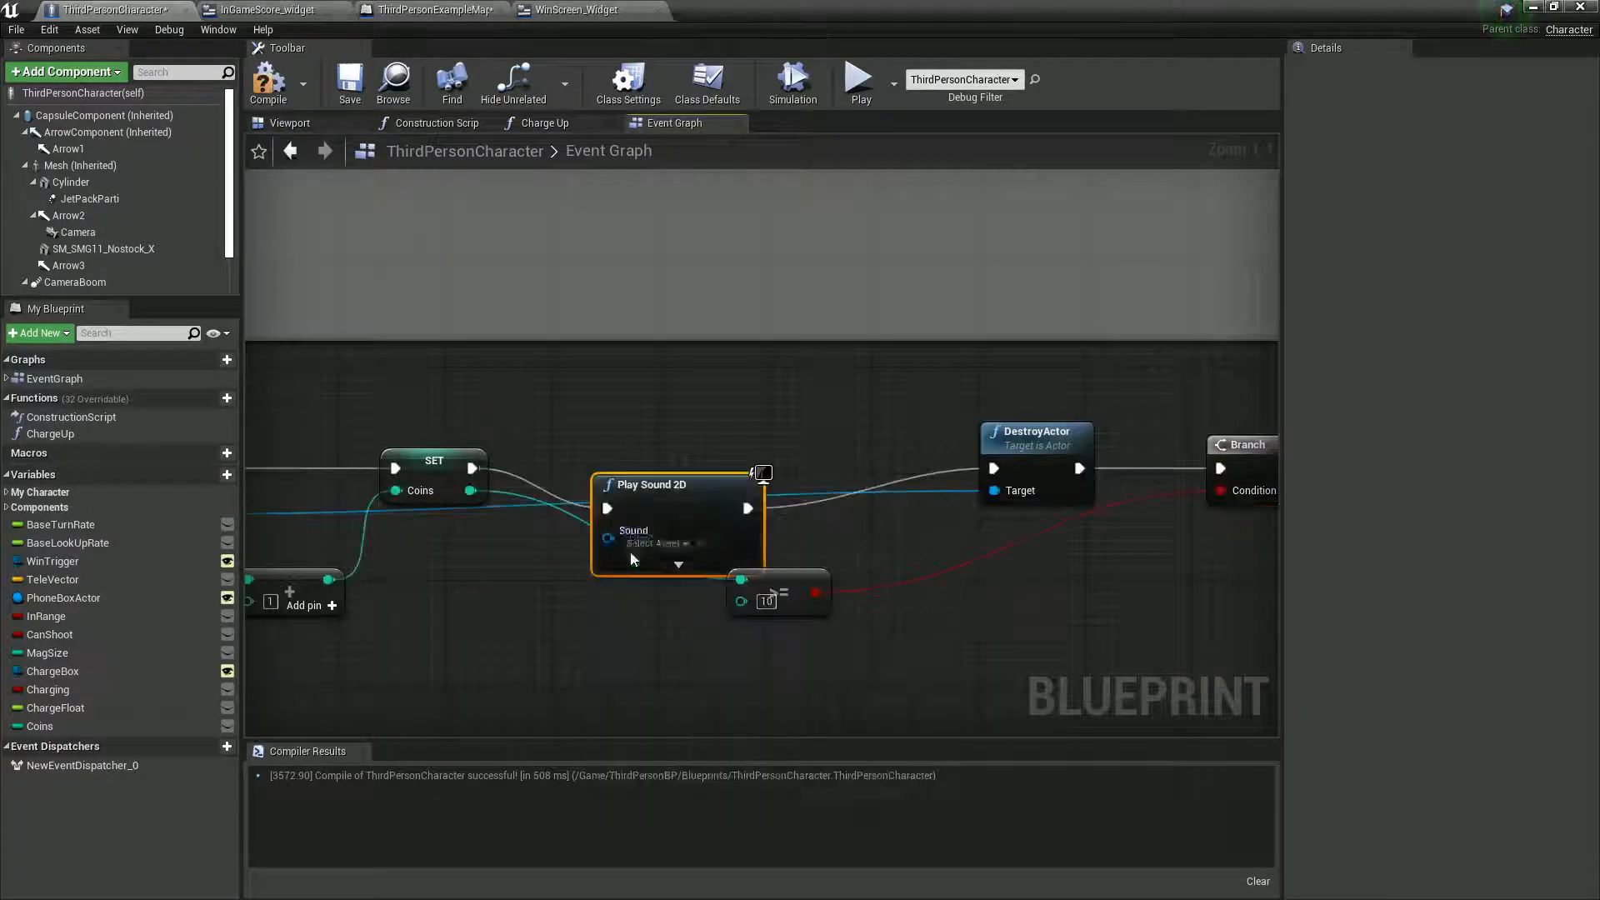
left_click(658, 504)
scroll(728, 677, "down", 4)
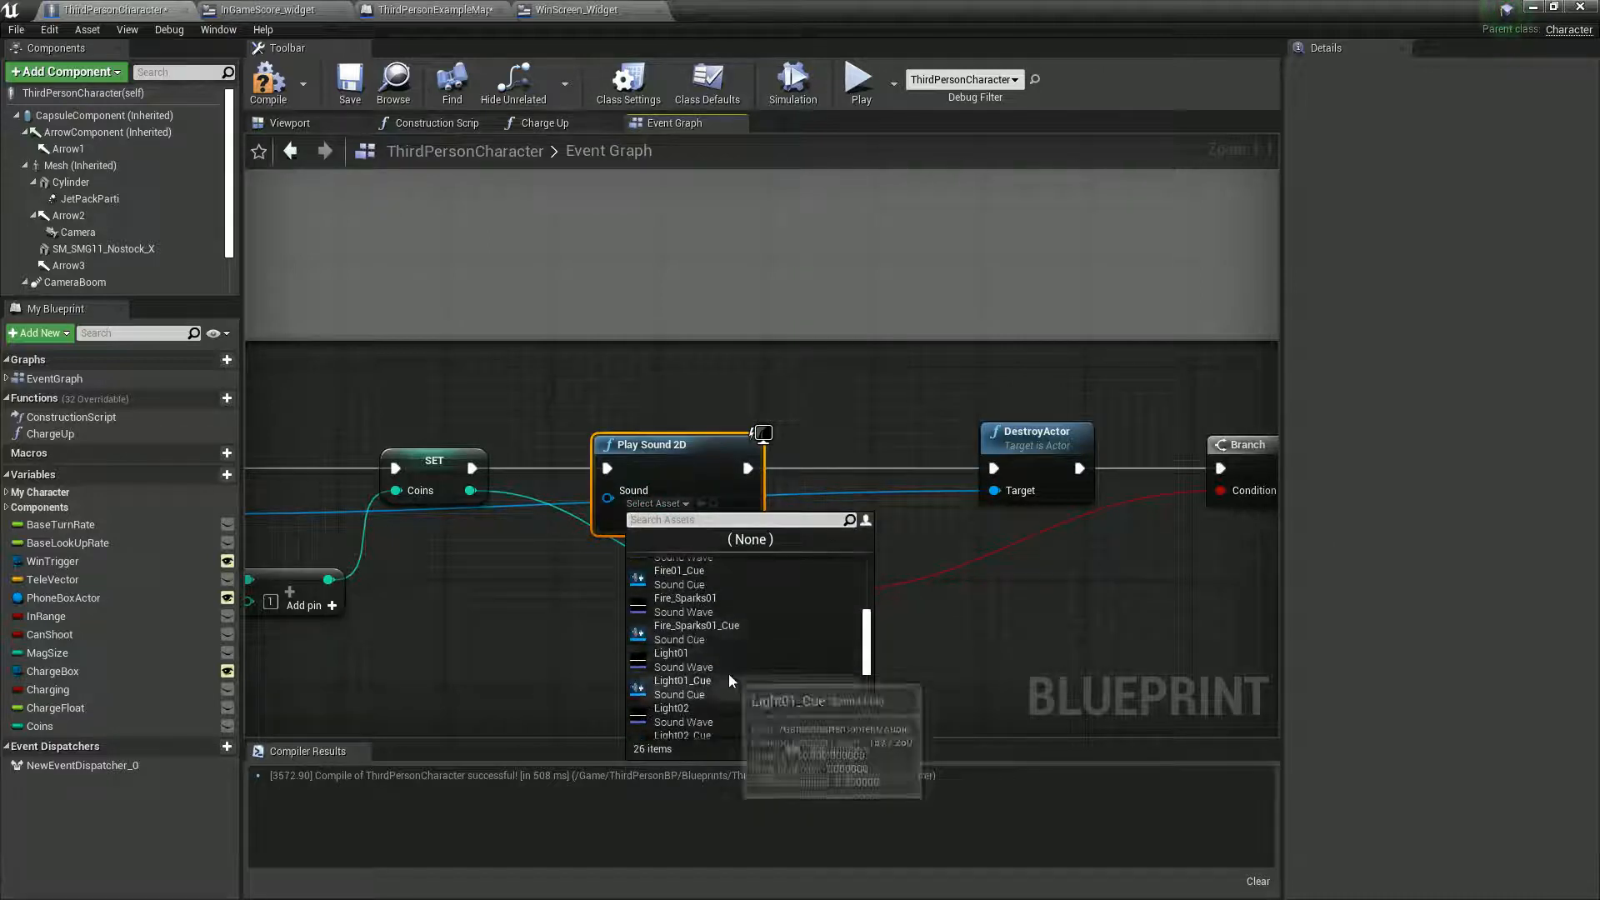
left_click(712, 658)
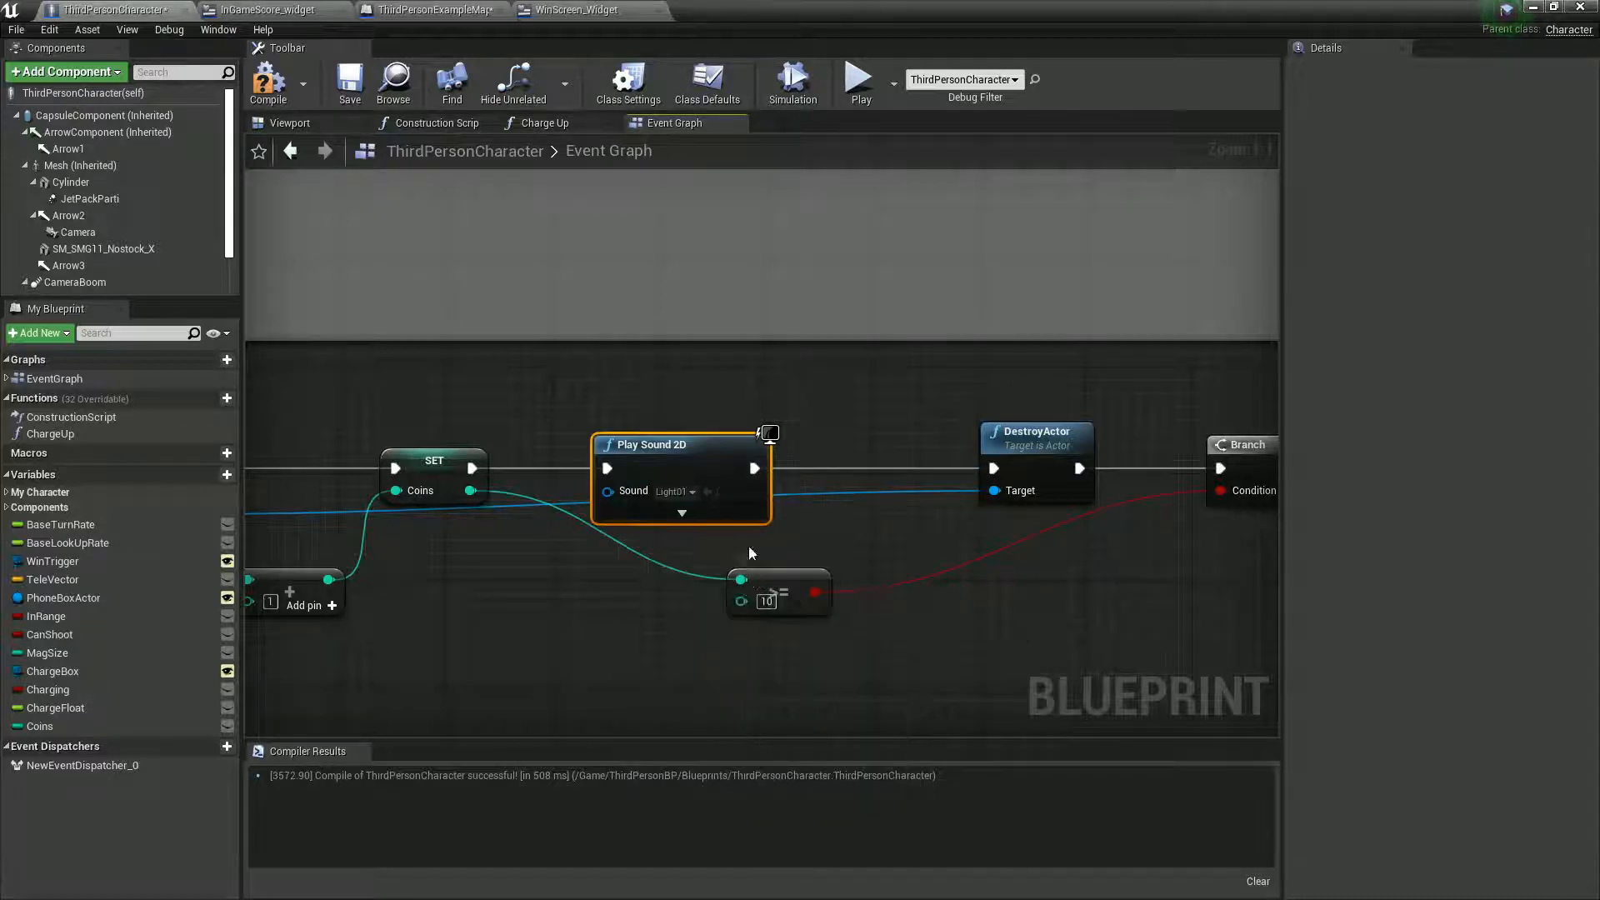
- Space the DestroyActor and following nodes further from Play Sound 2D and compile the Blueprint
right_click_drag(1169, 575, 1119, 575)
left_click_drag(1231, 550, 1059, 447)
left_click(983, 518)
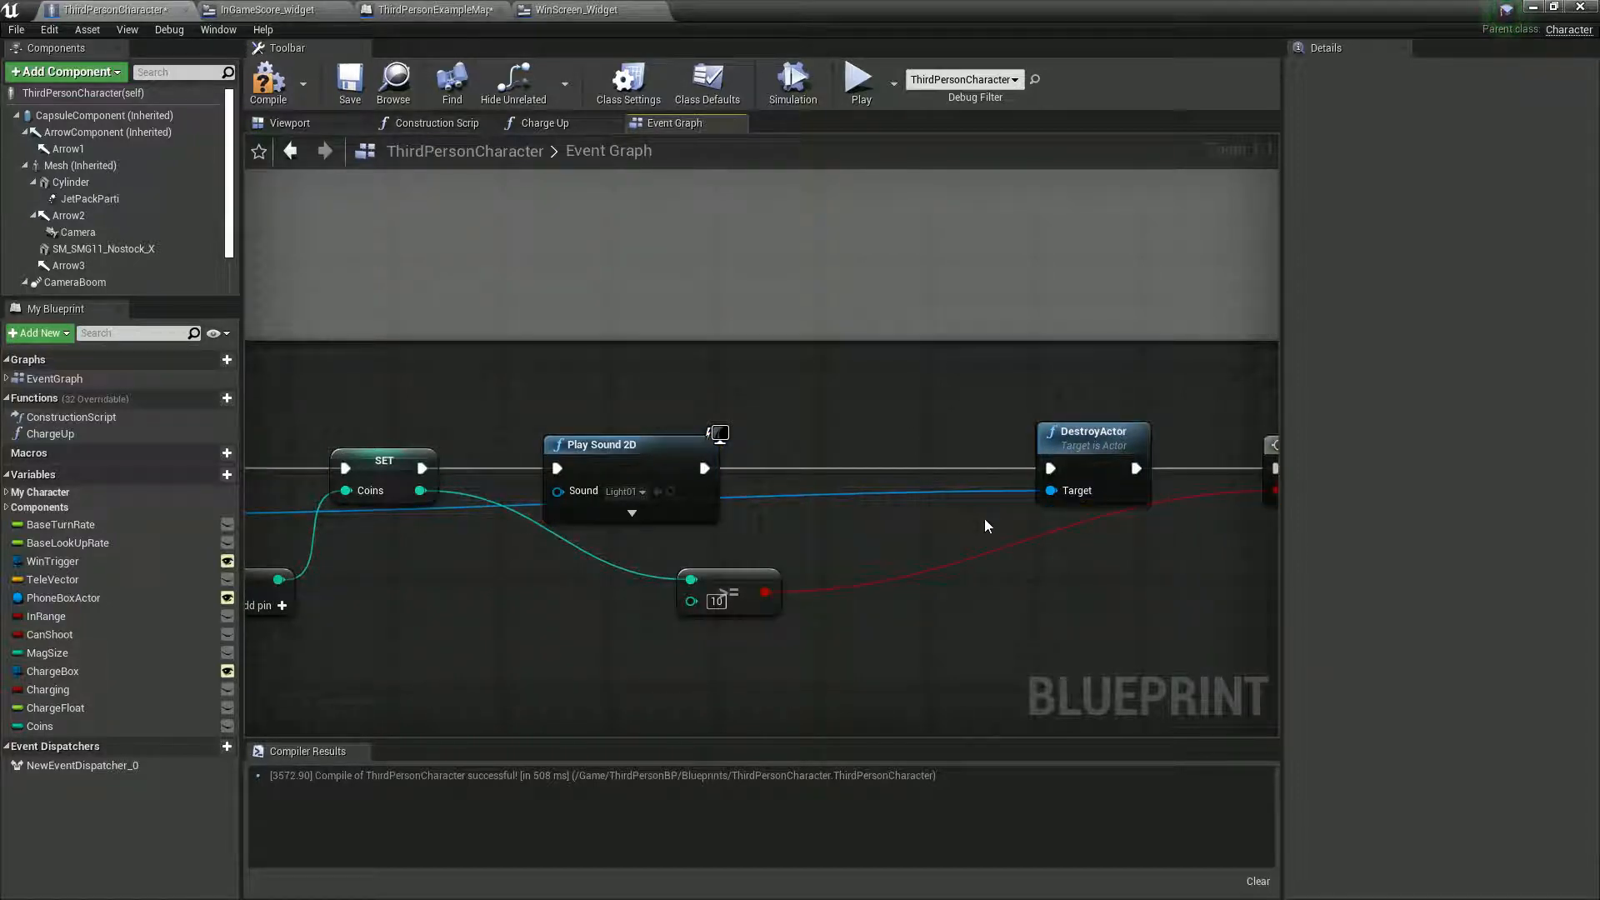
left_click(266, 80)
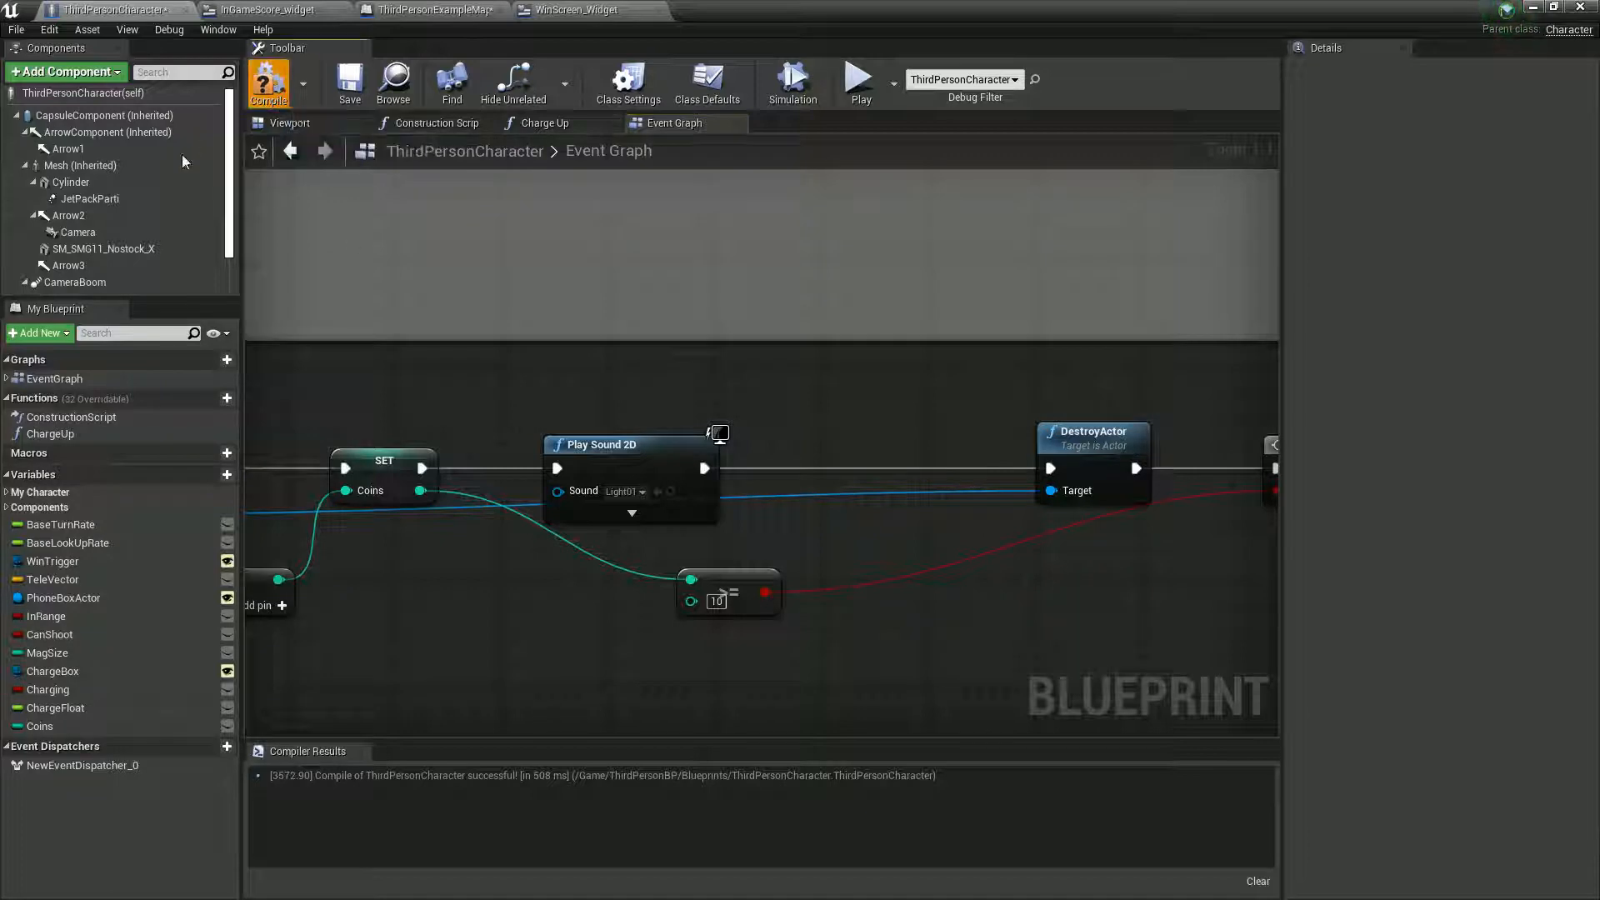
- Return to the level editor and create a VFX folder inside Content
double_click(787, 5)
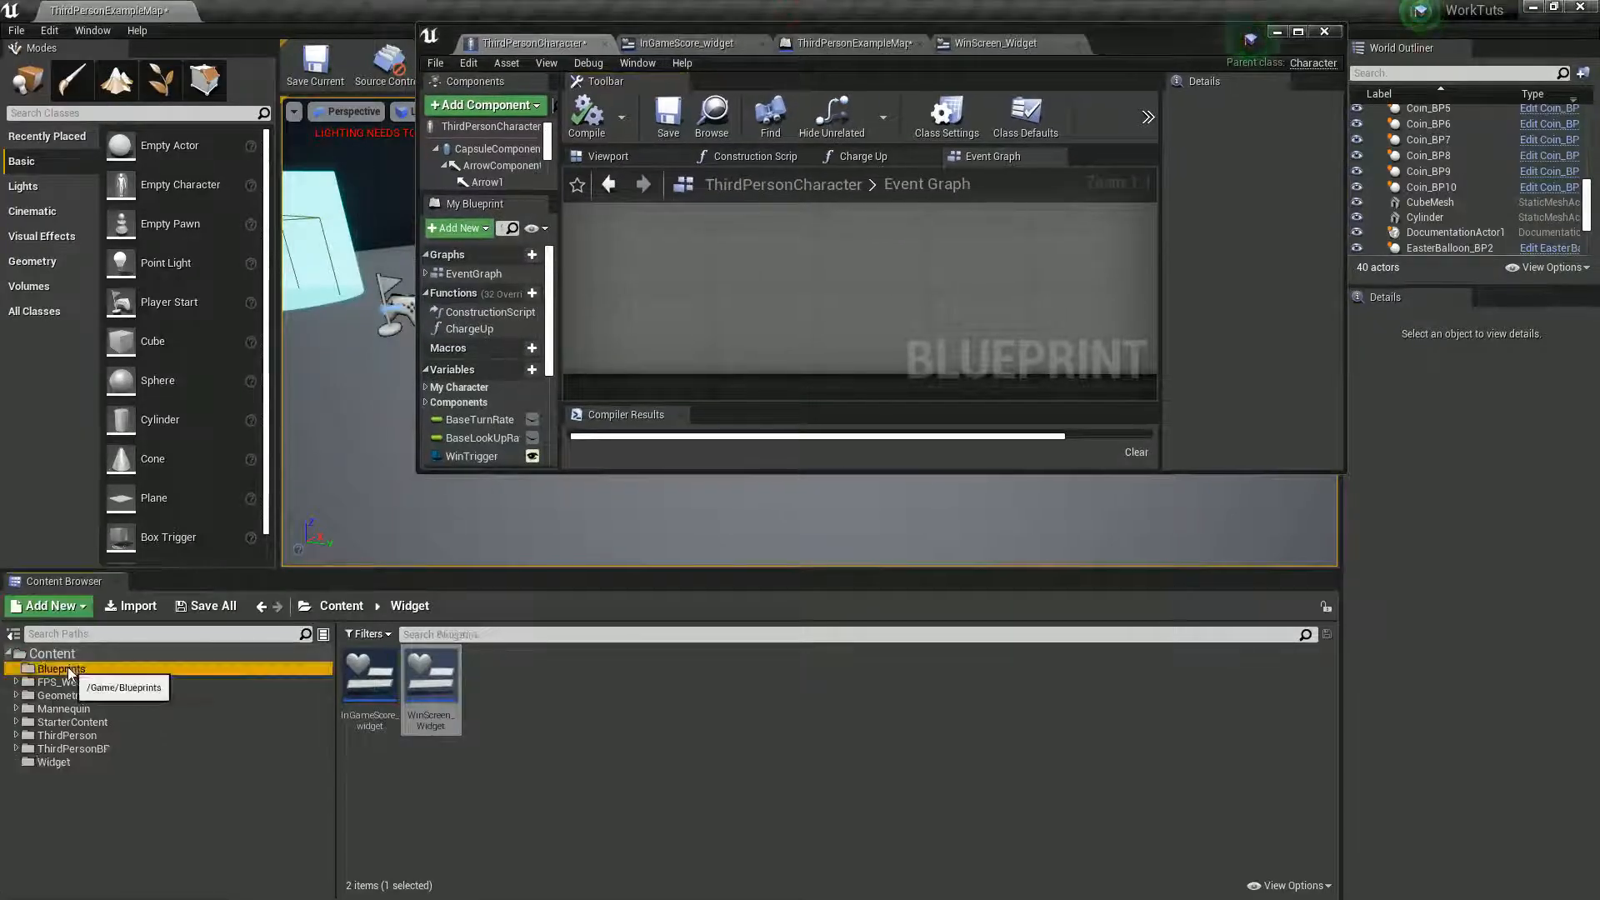
left_click(68, 672)
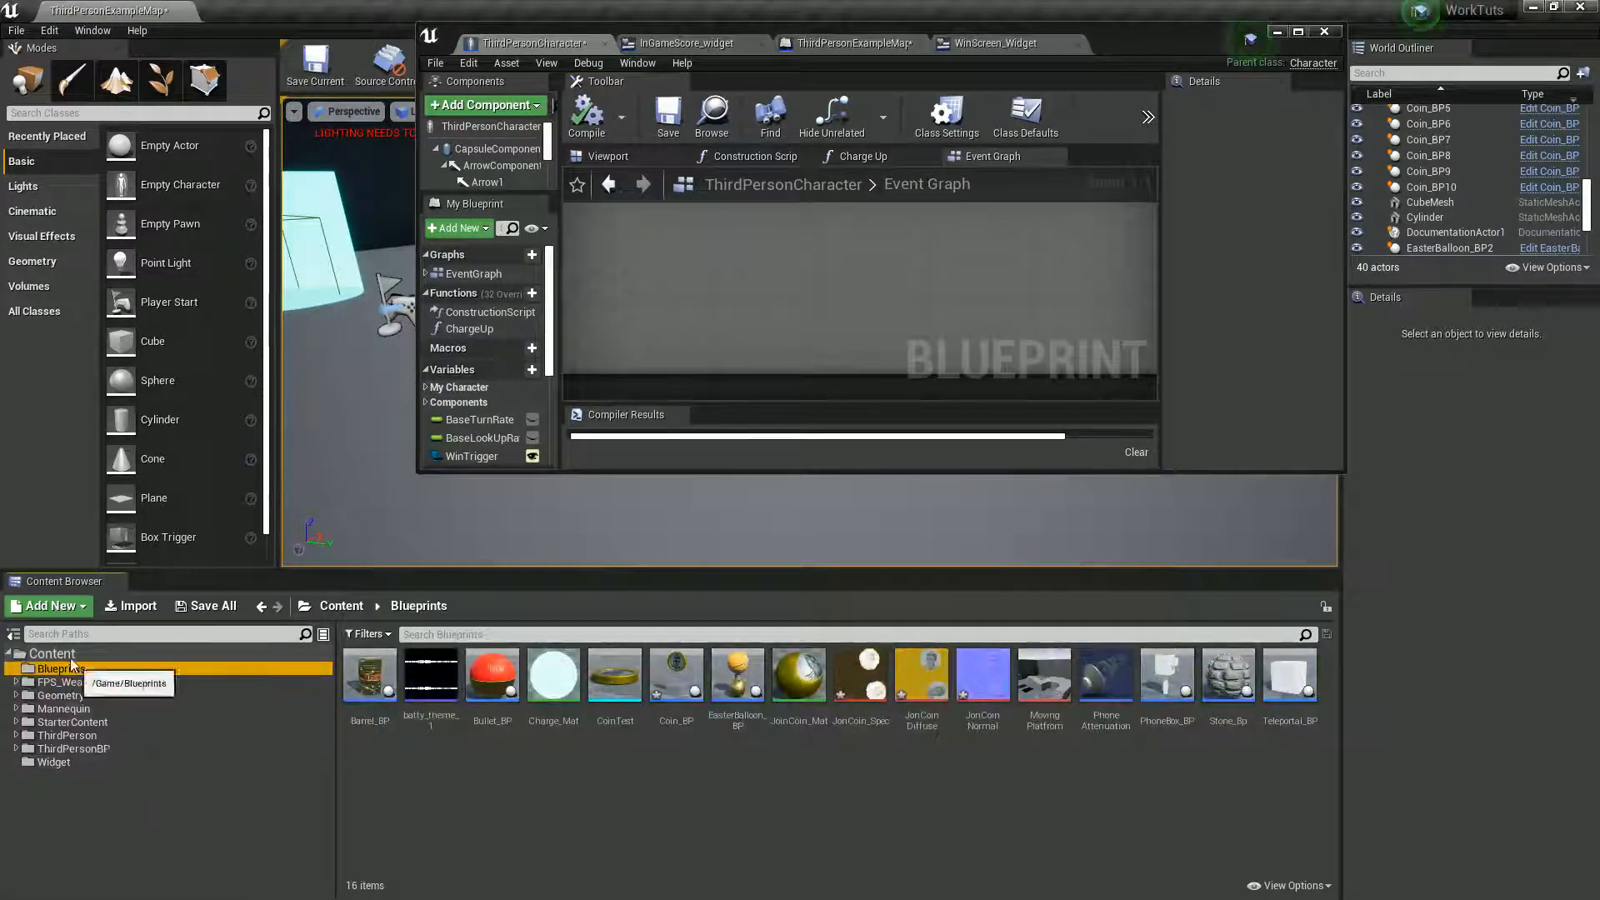
left_click(51, 653)
right_click(70, 653)
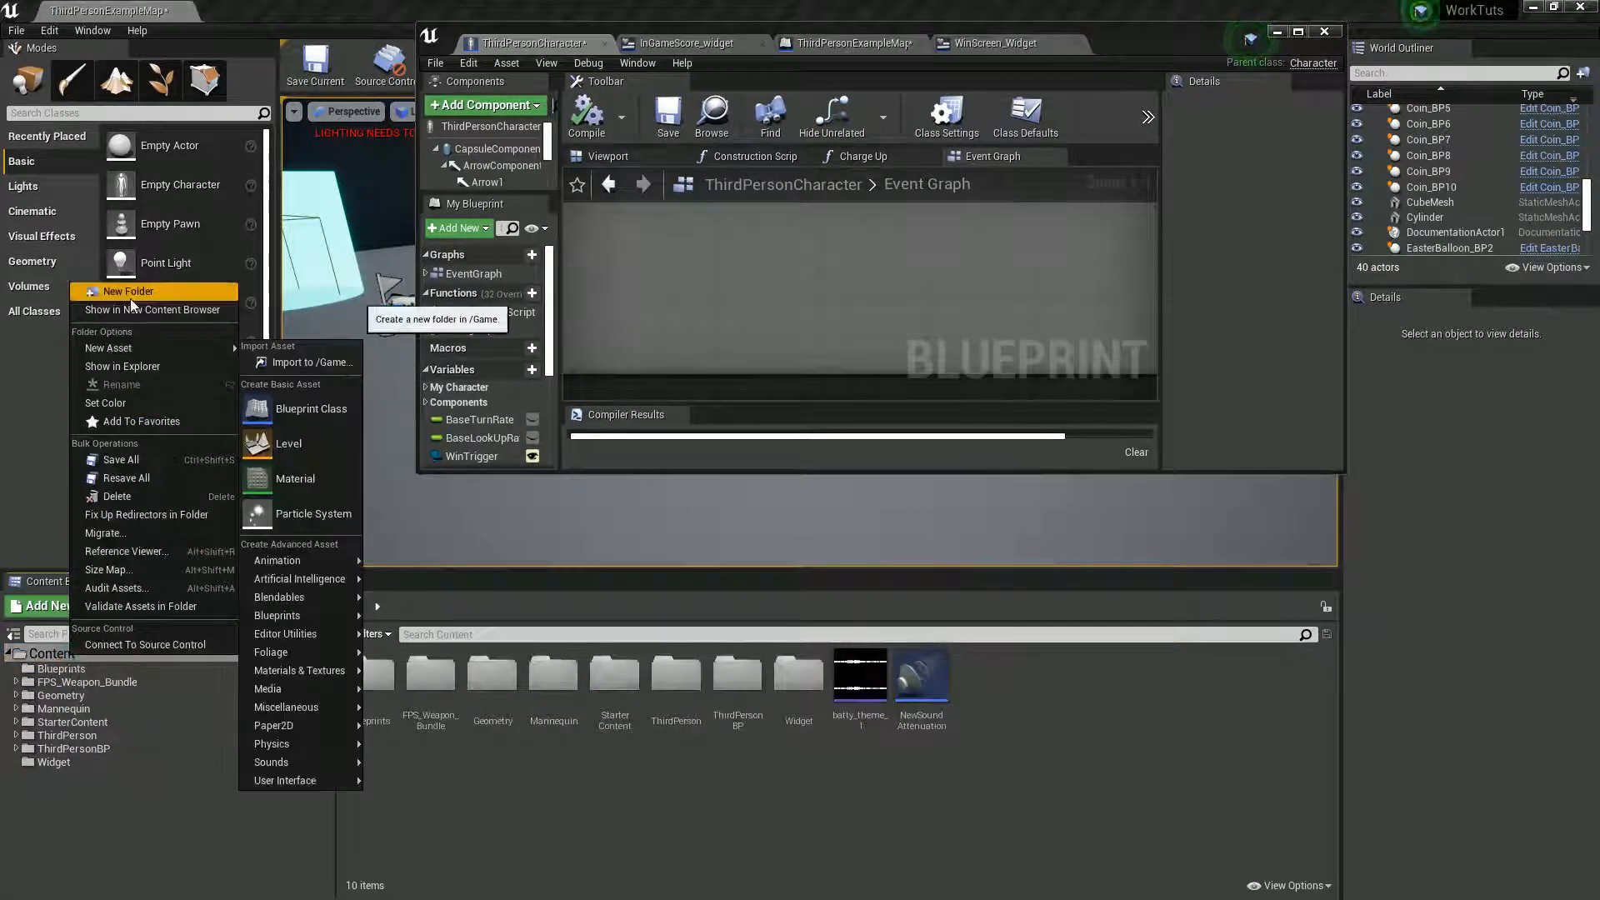
left_click(130, 290)
type("VFX")
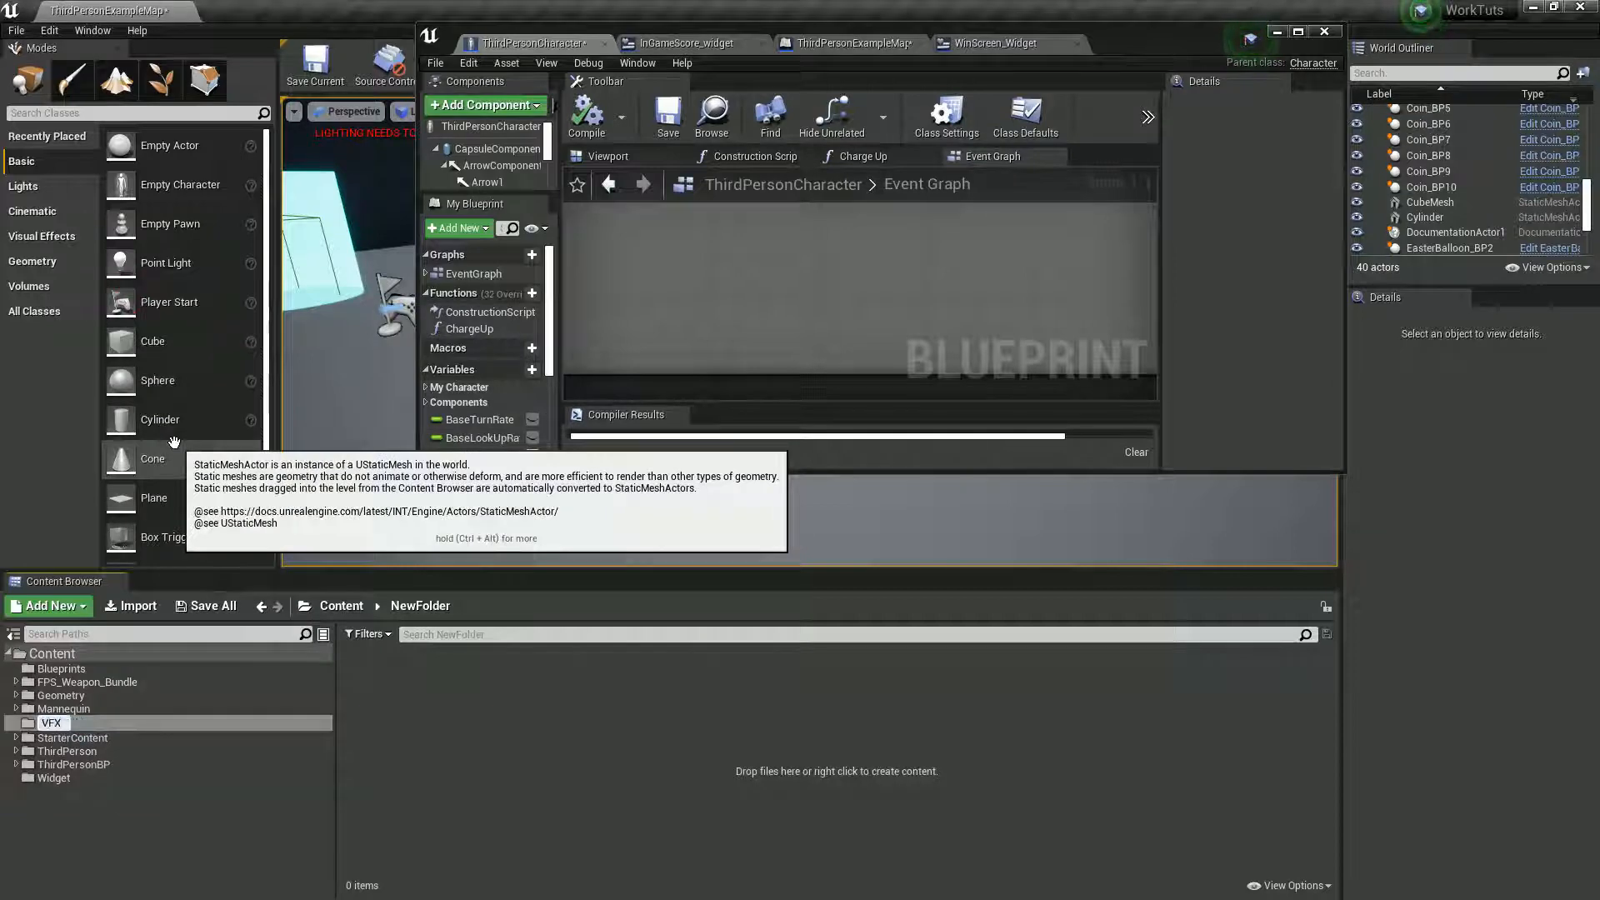
key("Return")
- Create a particle system named Collection_Particle in the VFX folder
left_click(488, 738)
right_click(489, 738)
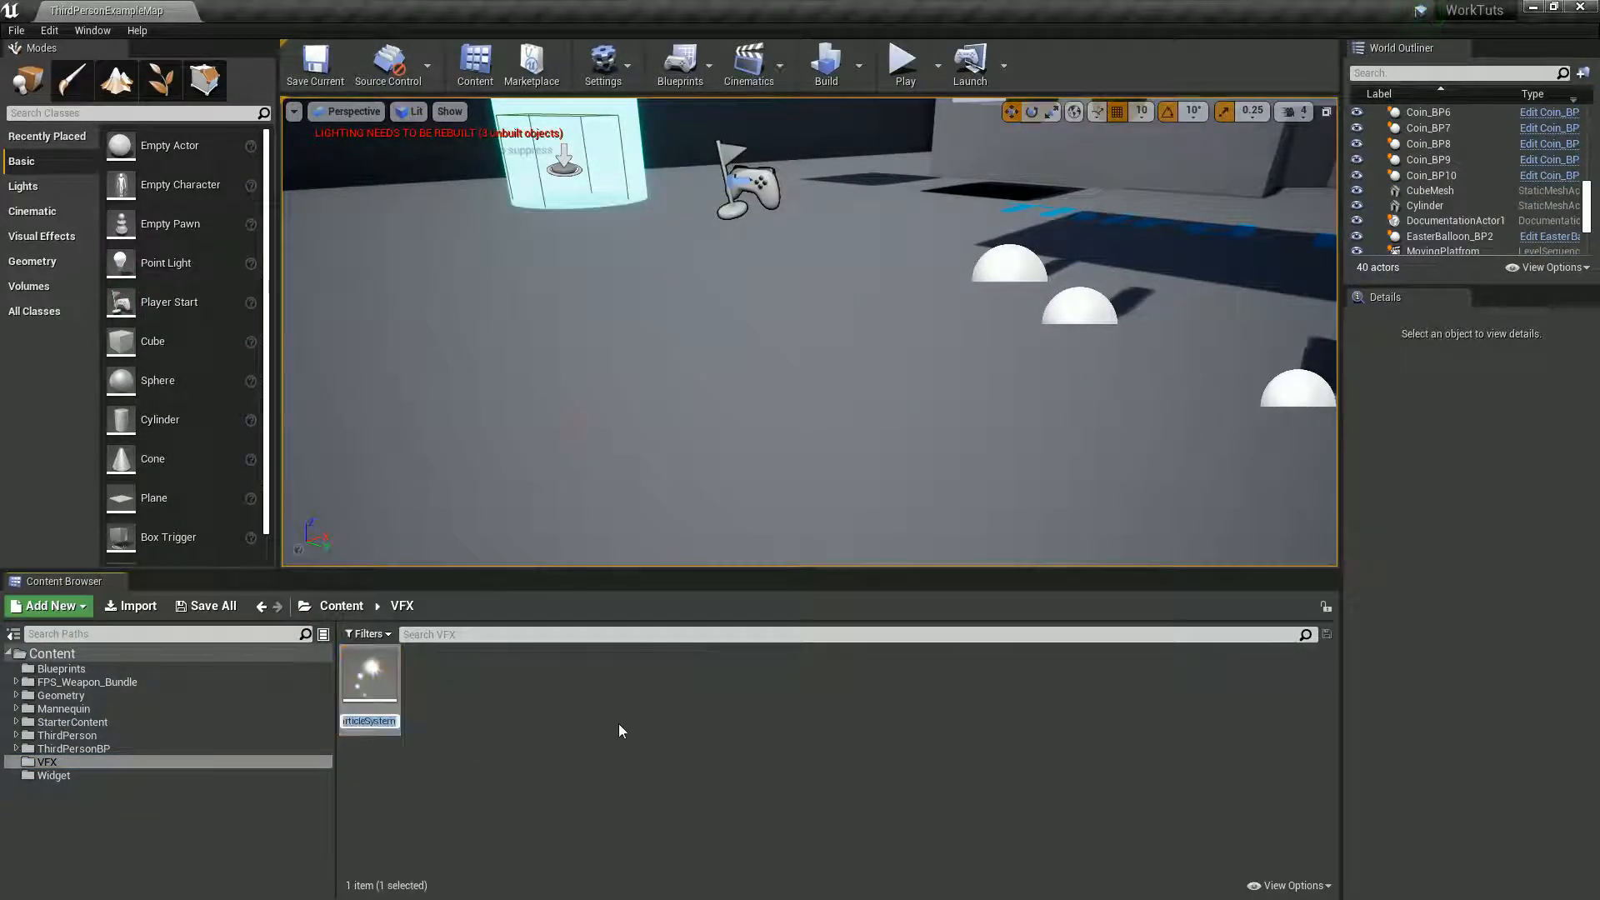
type("Collection")
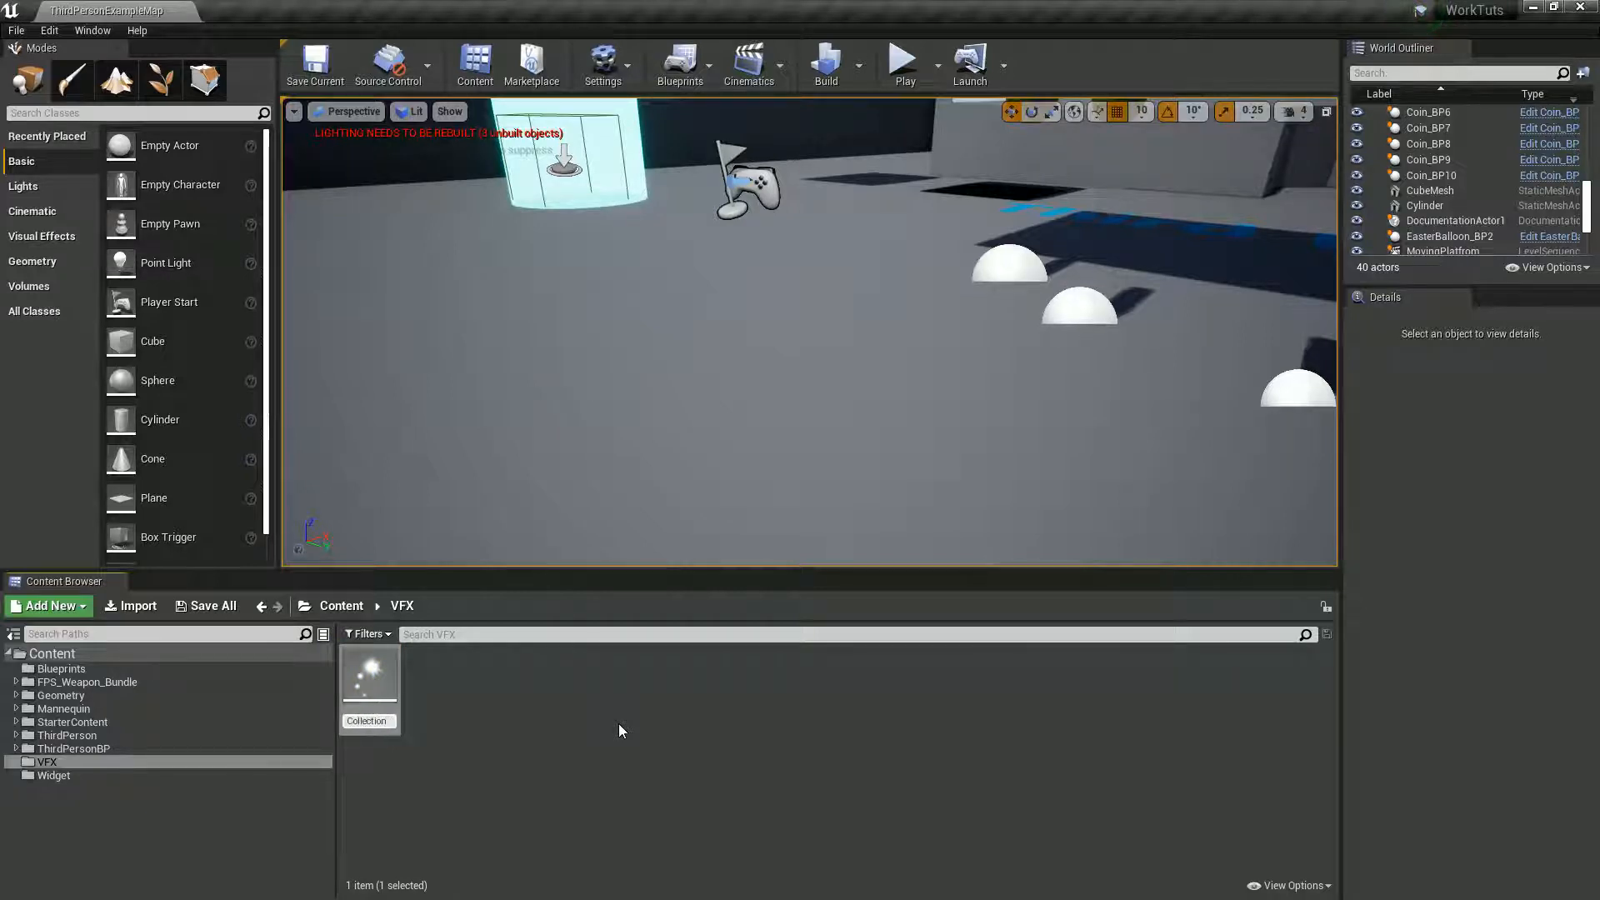
type("_Particle")
key("Return")
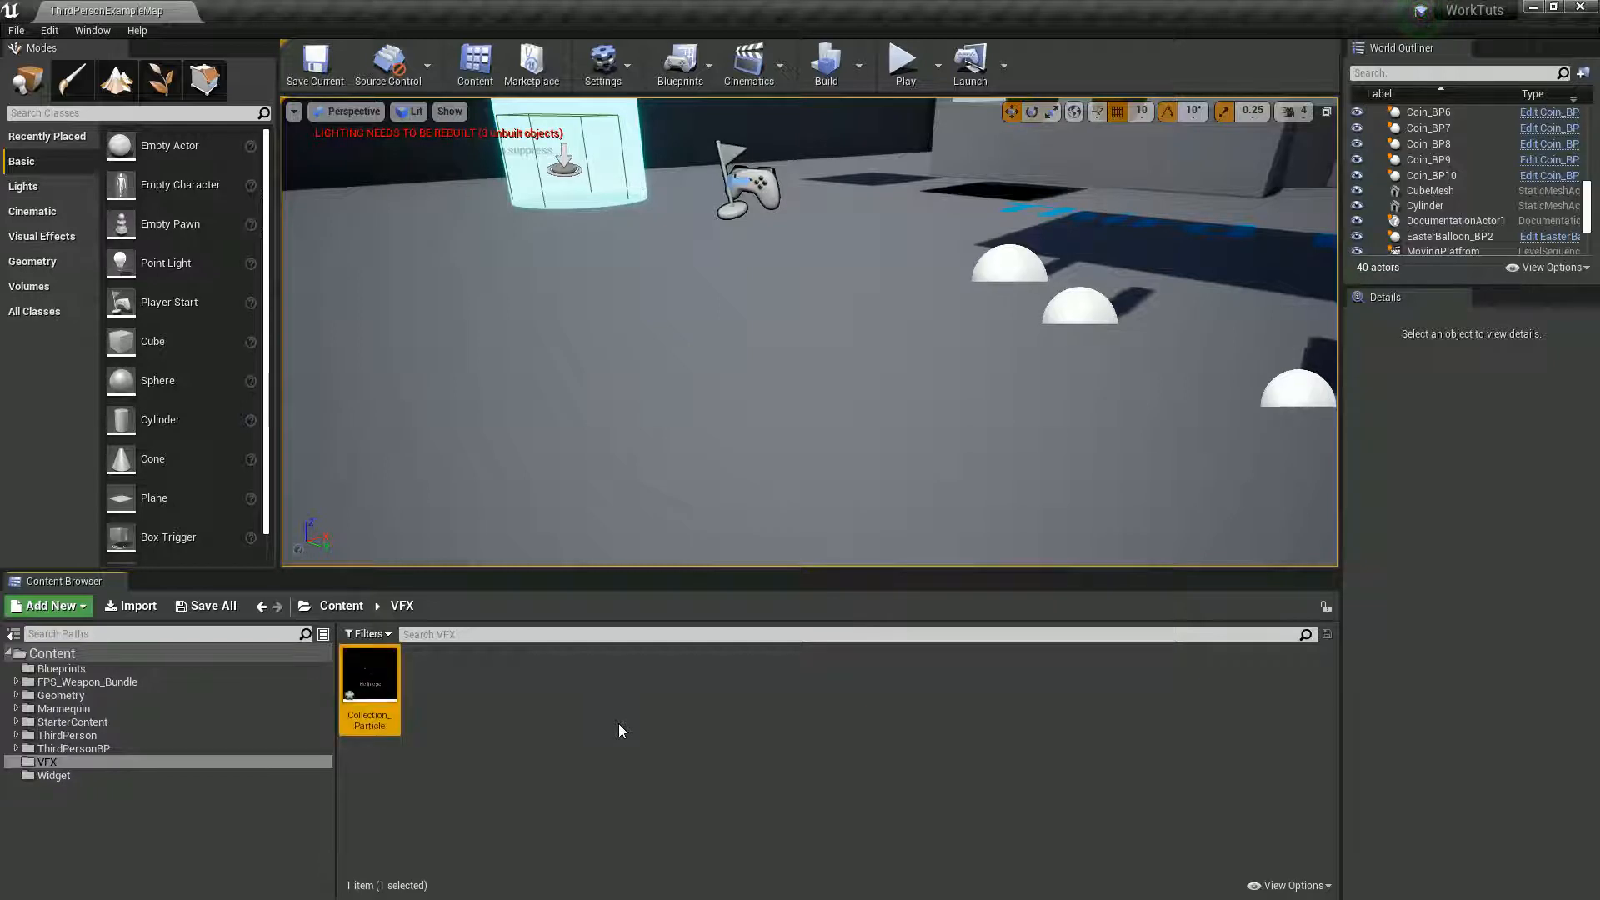
- Create a material named Particle_mat in the VFX folder and open it for editing
right_click(478, 702)
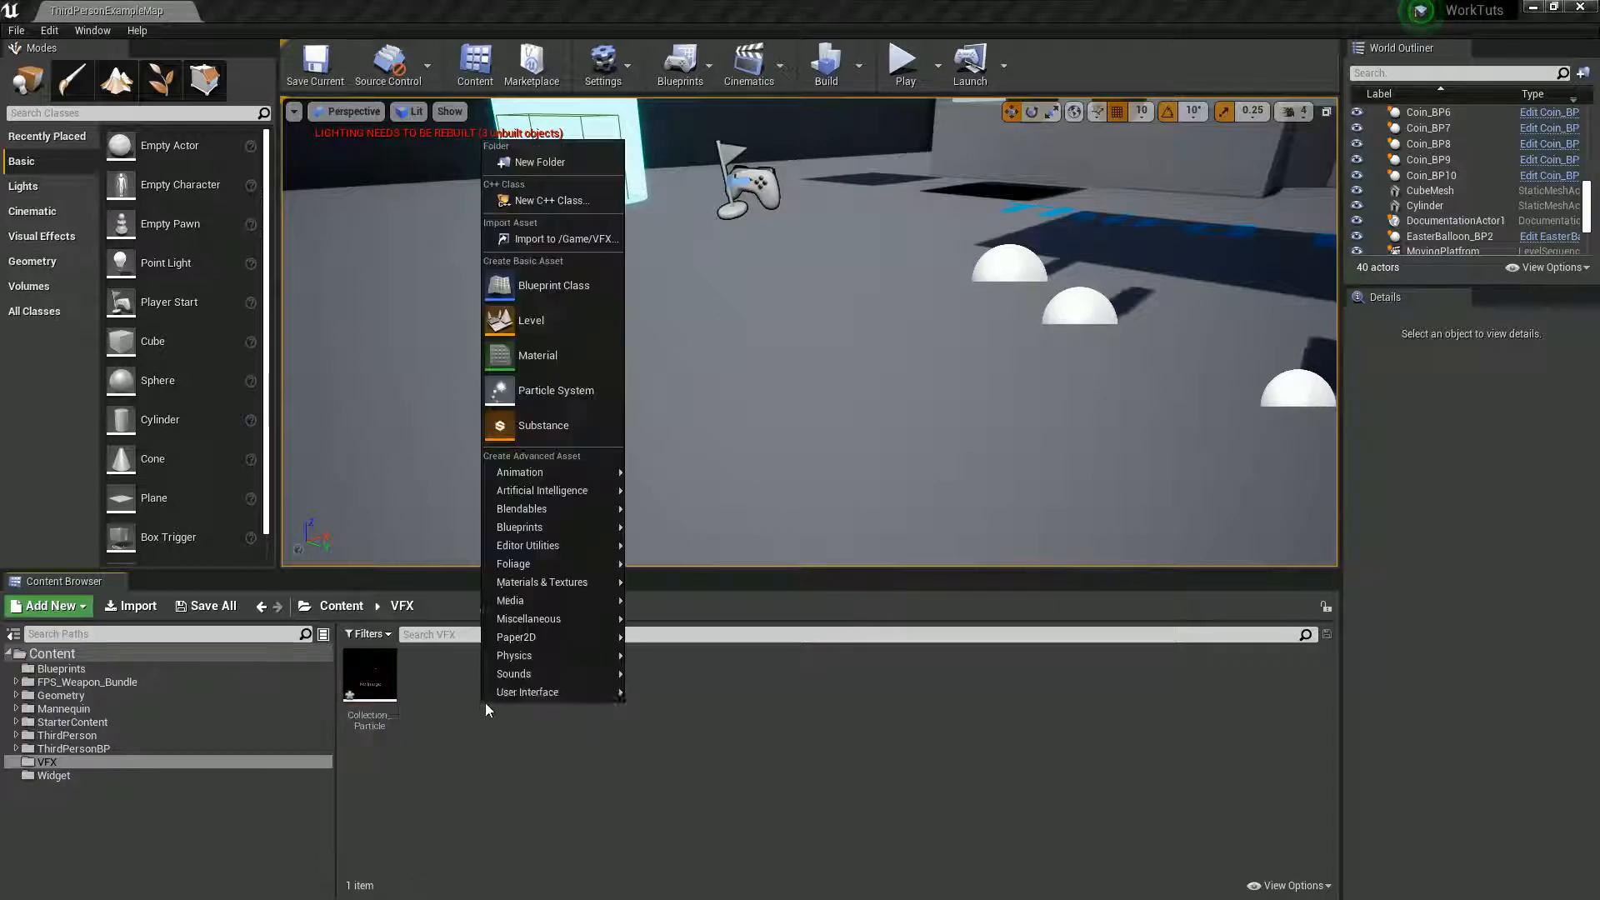
left_click(573, 367)
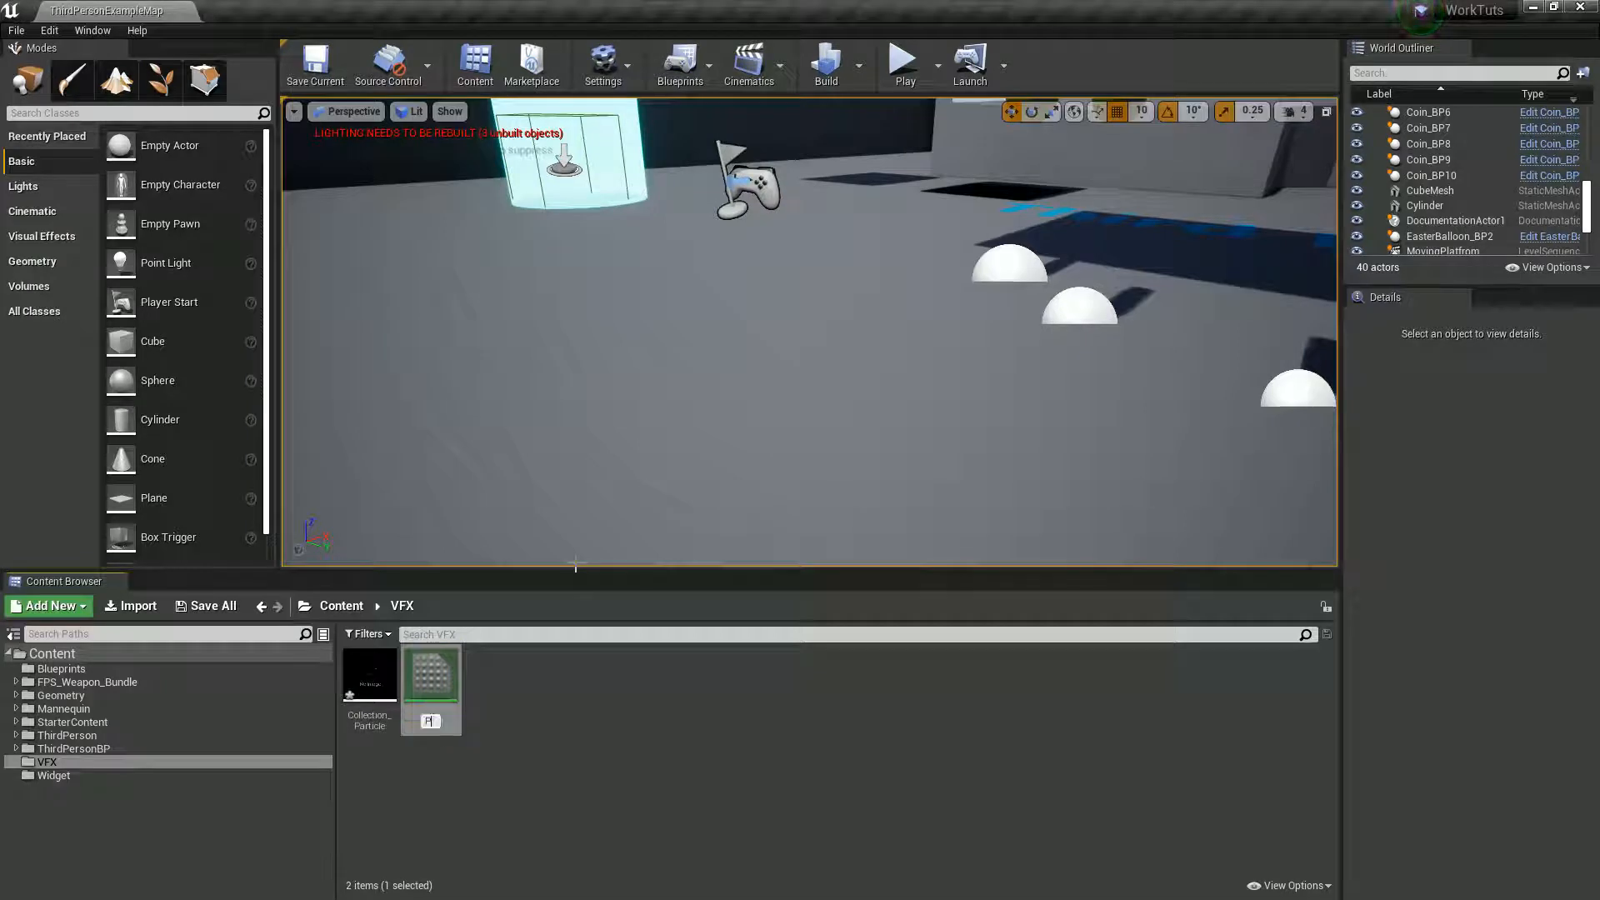
type("Particle_mat")
key("Return")
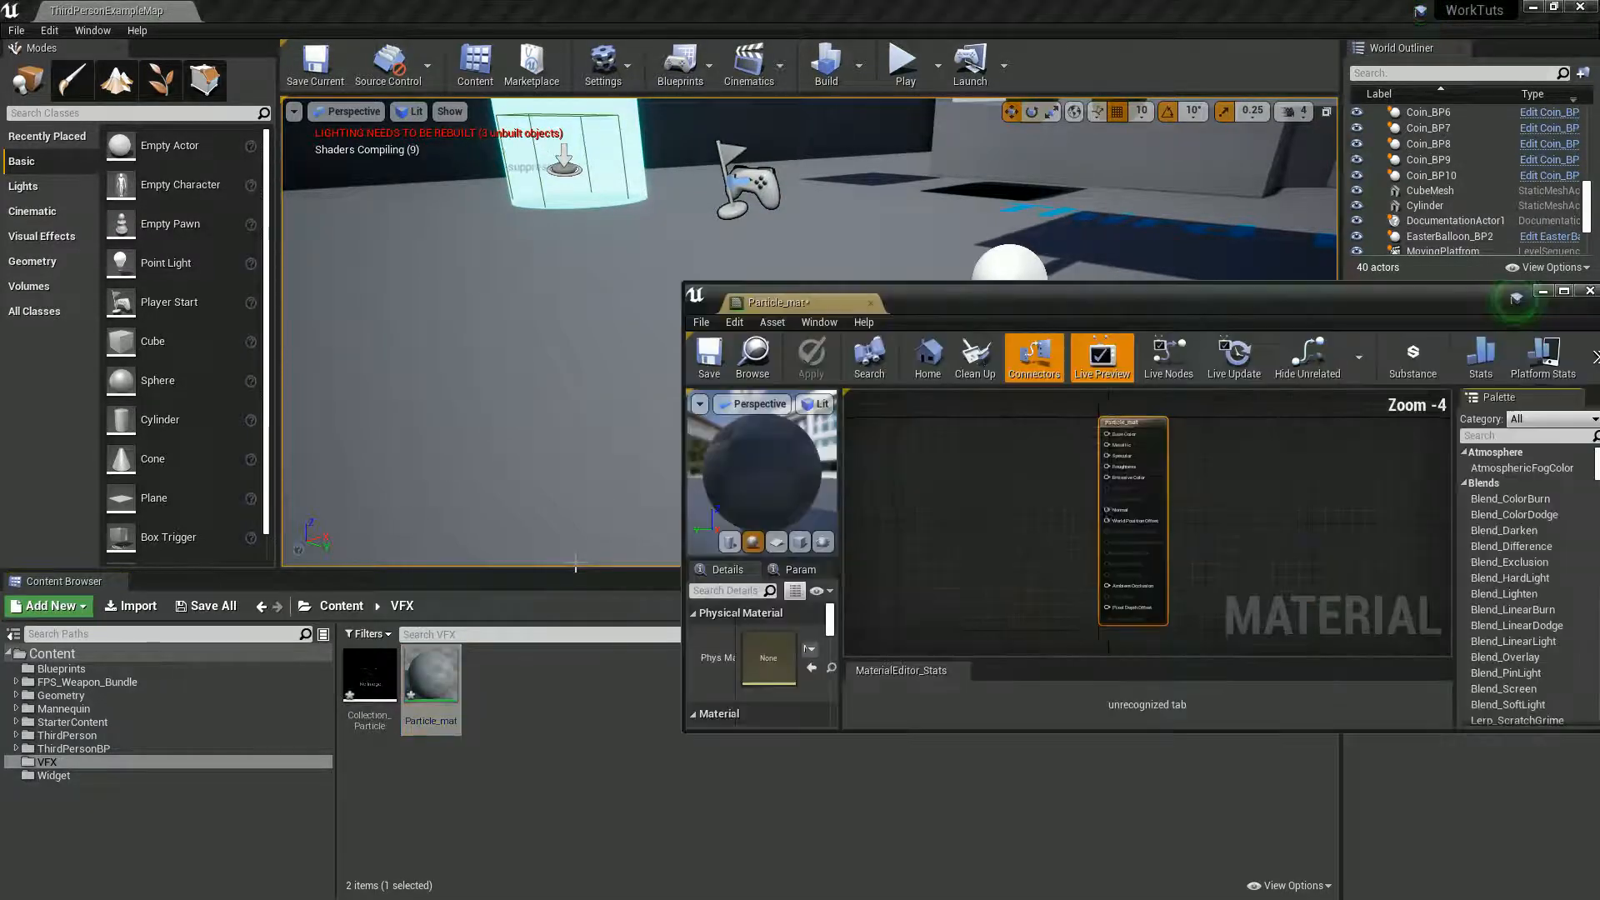
- Add a Constant3Vector node to the material graph and set its color to white
left_click(994, 455)
double_click(997, 483)
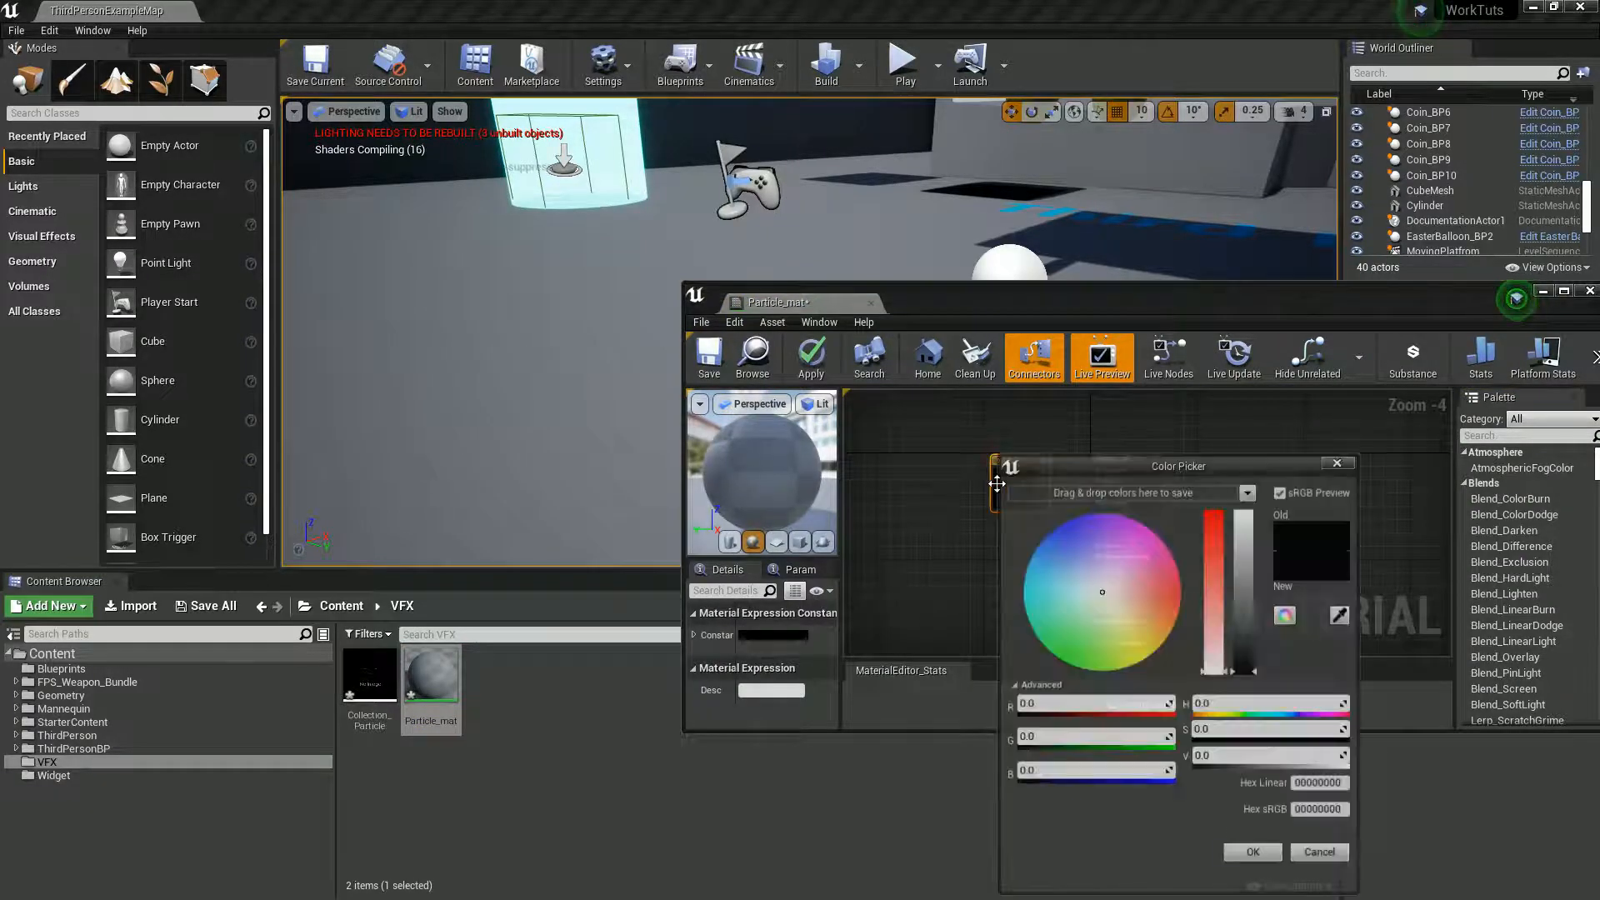
left_click_drag(1253, 586, 1249, 486)
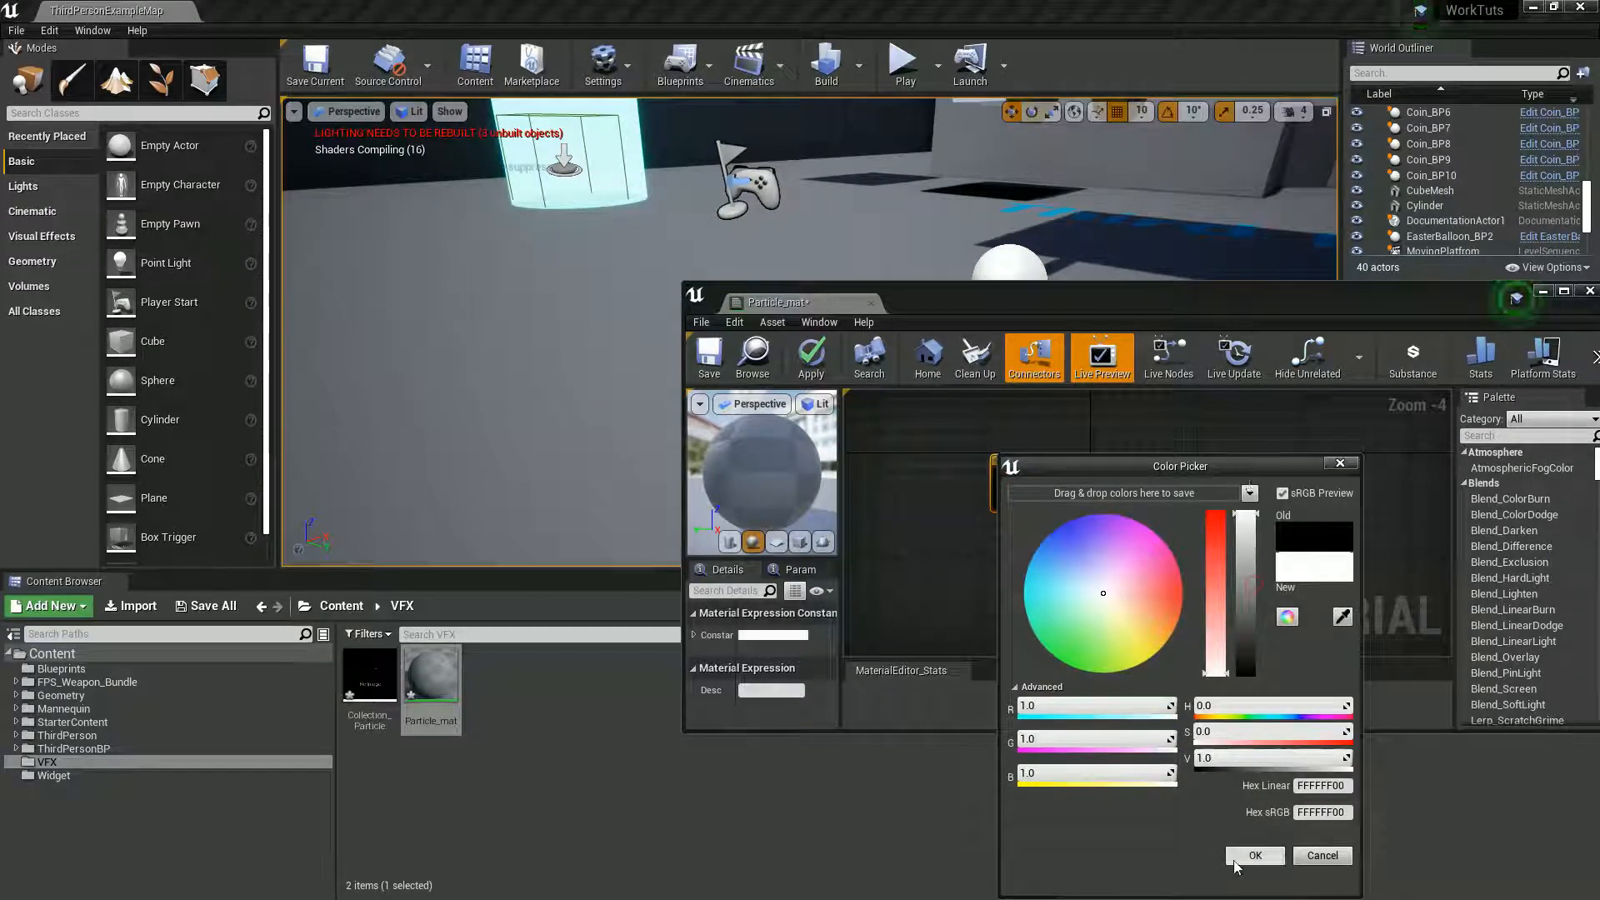
left_click(1254, 856)
- Reposition the color node, maximize the material editor and preview the material on a cube
left_click_drag(1024, 470, 948, 434)
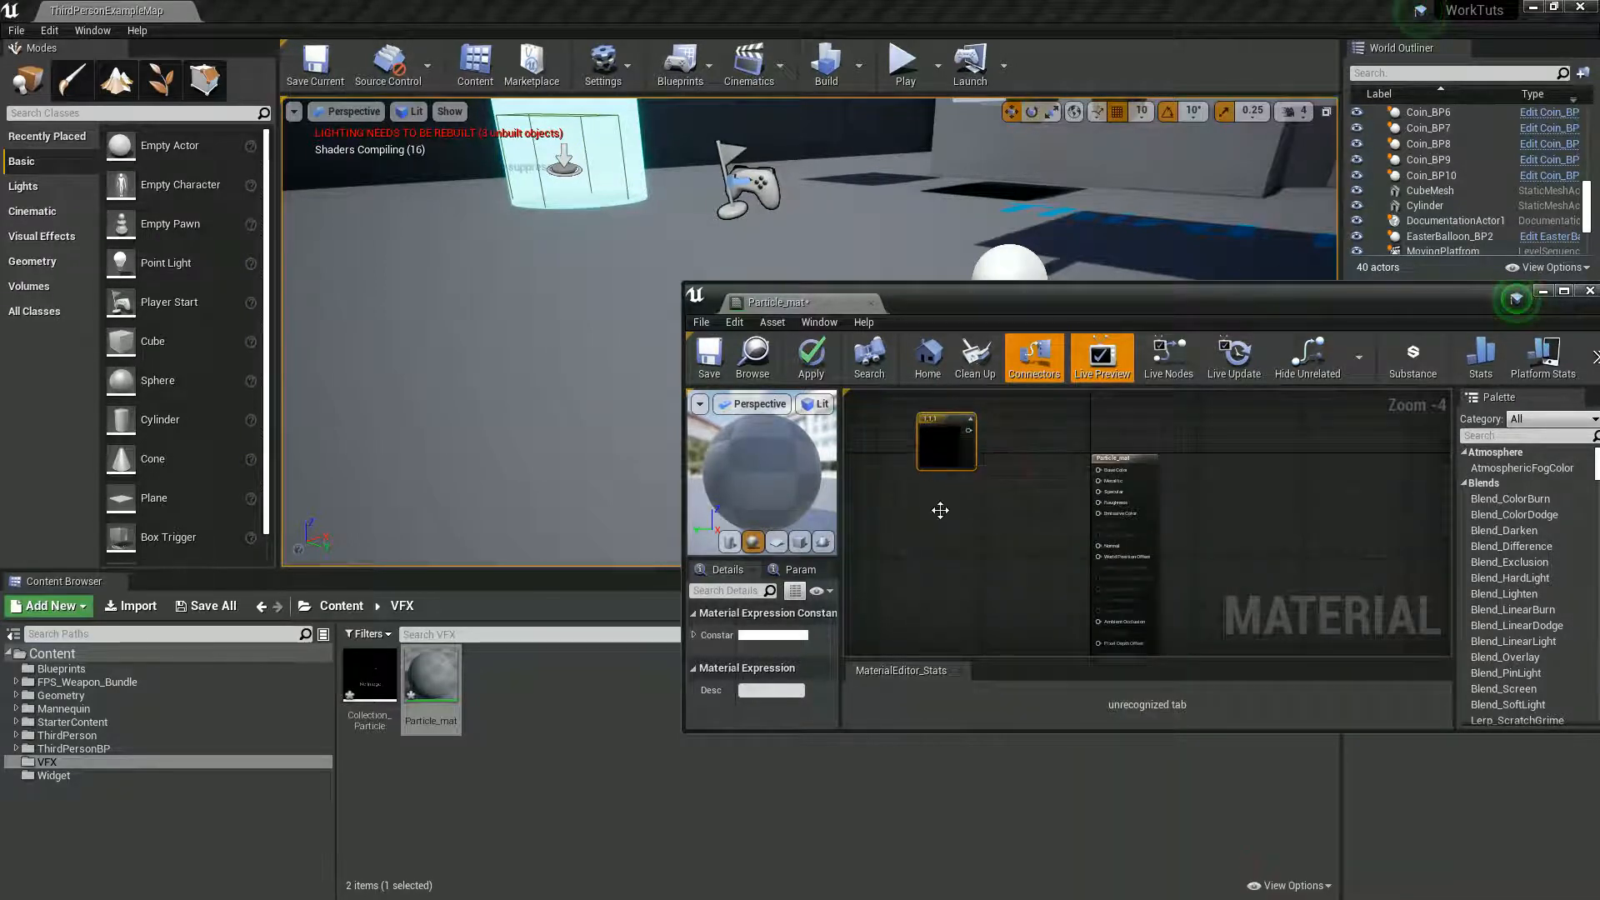
right_click_drag(940, 510, 930, 533)
double_click(951, 297)
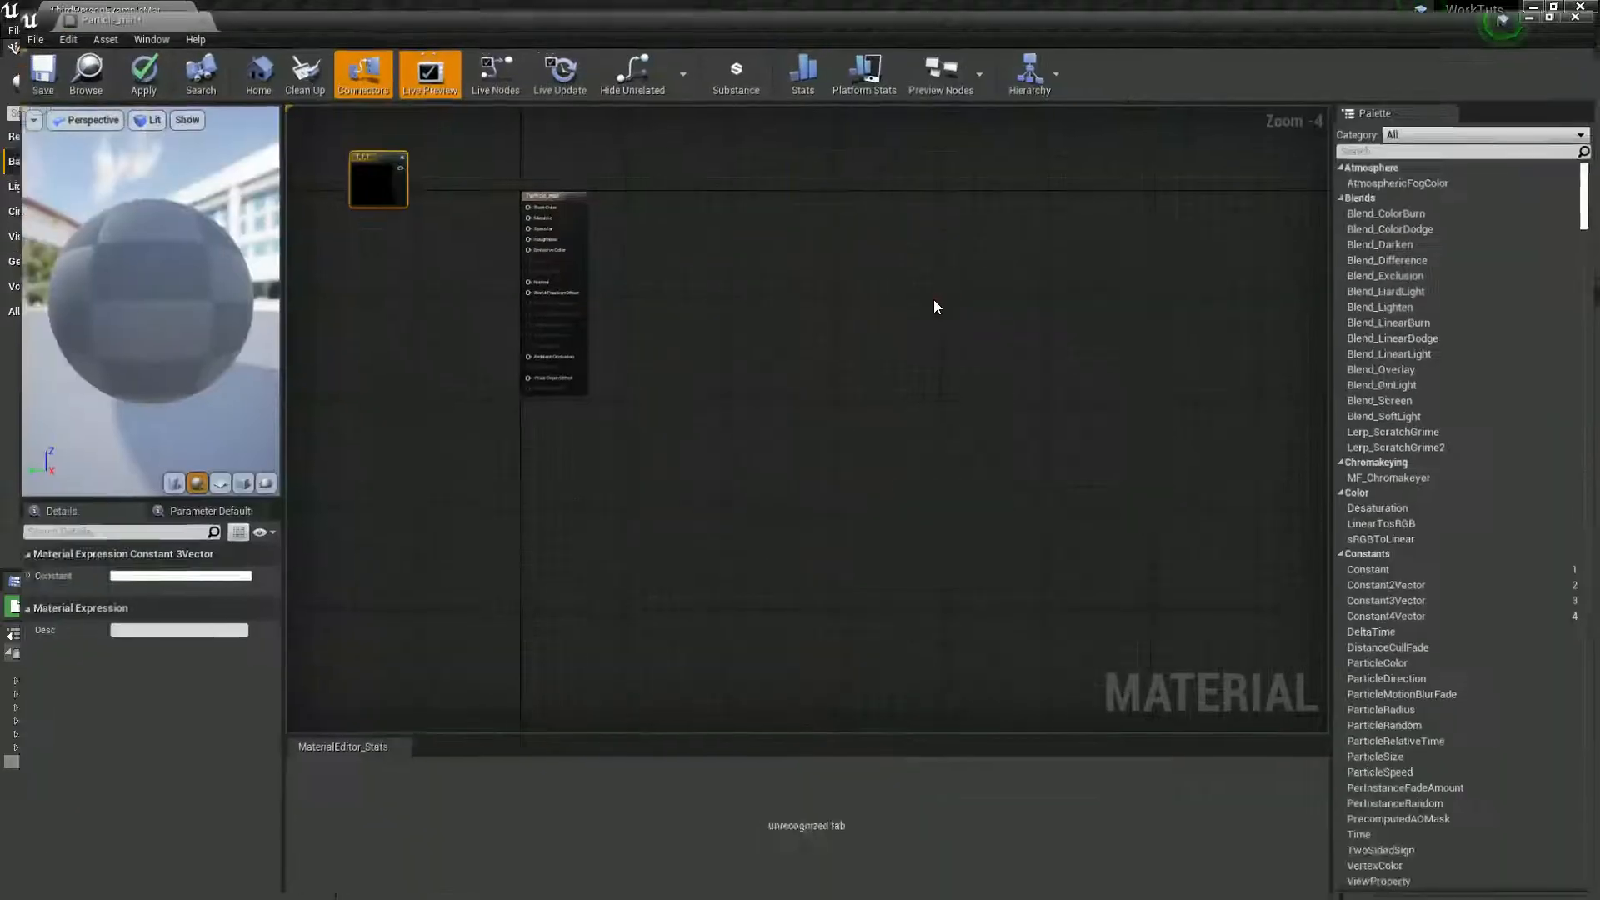
right_click_drag(382, 414, 557, 568)
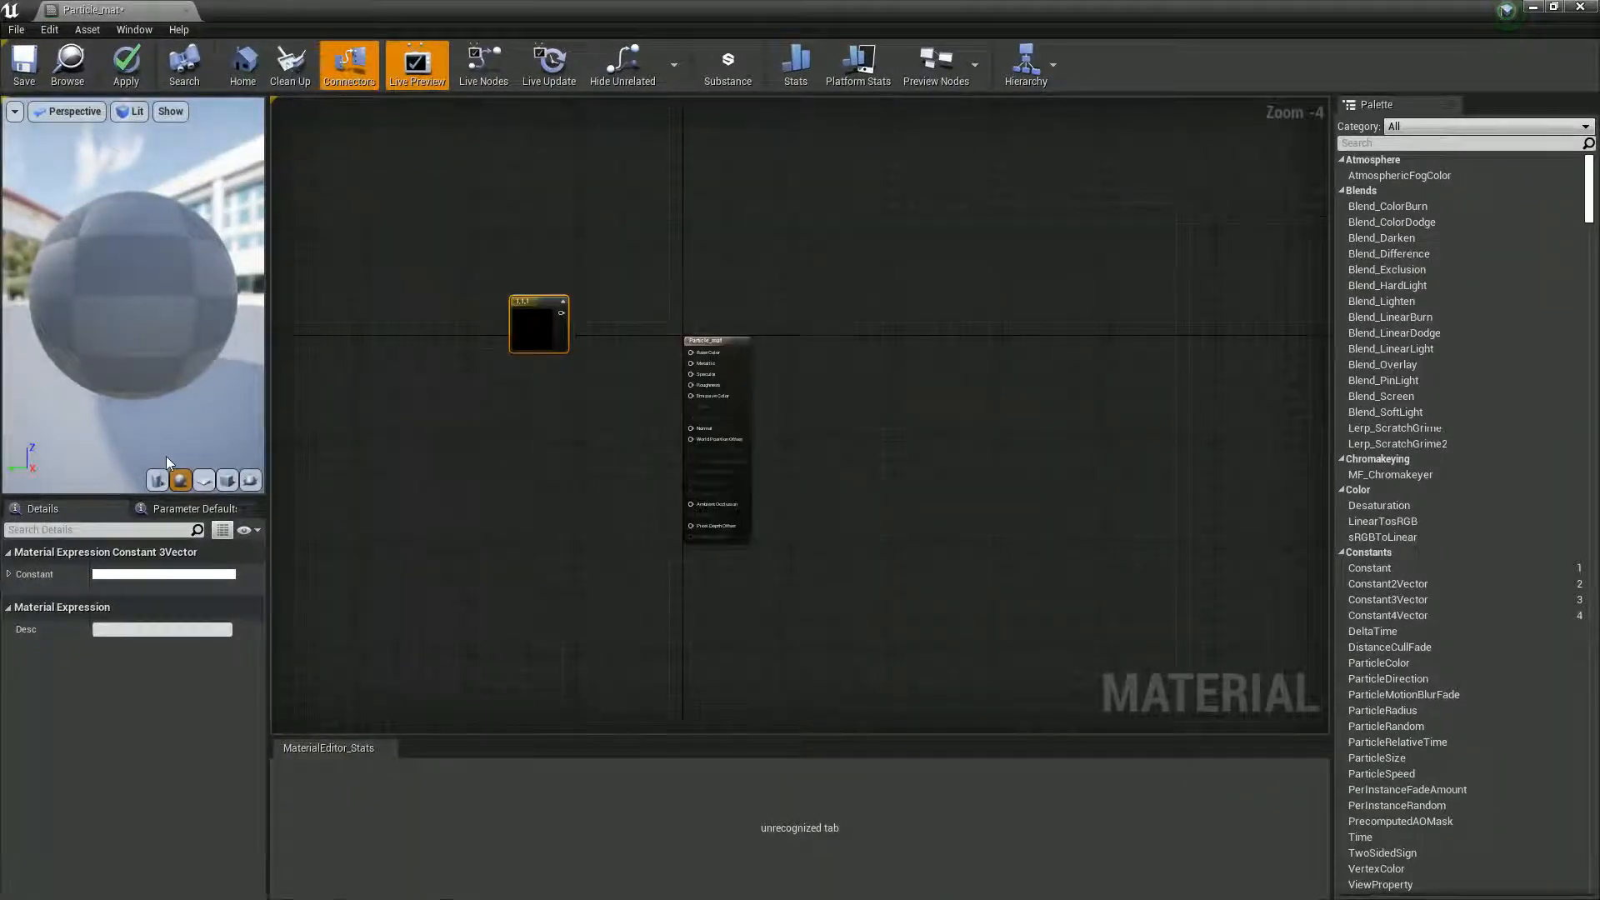
left_click(226, 480)
scroll(610, 591, "up", 1)
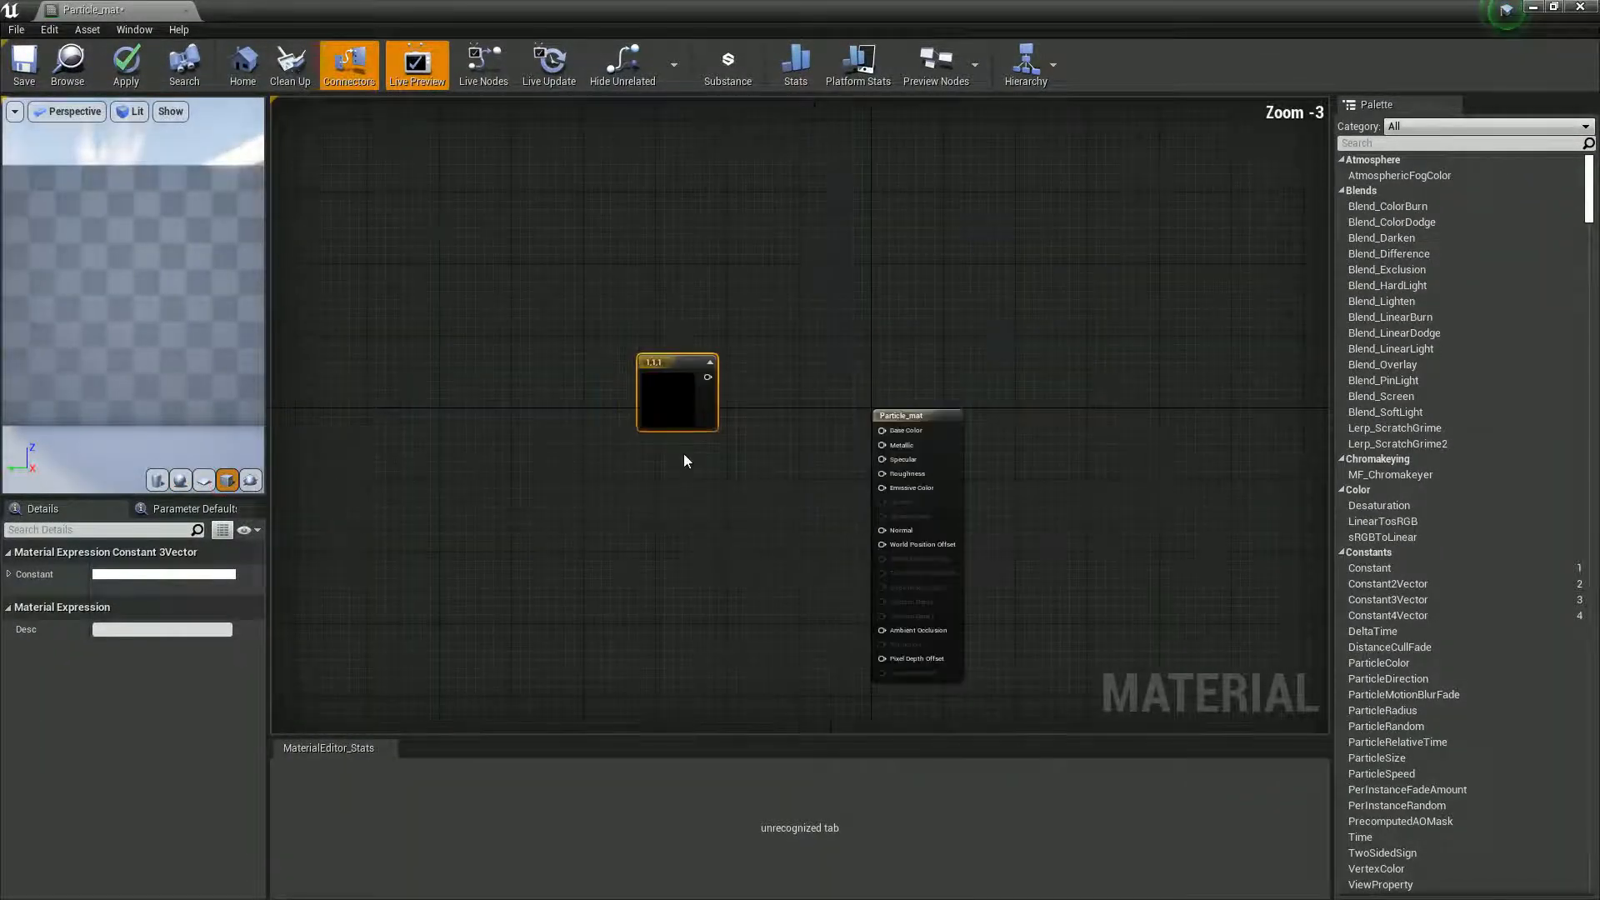
scroll(128, 326, "down", 5)
left_click_drag(128, 325, 281, 475)
right_click_drag(658, 483, 653, 461)
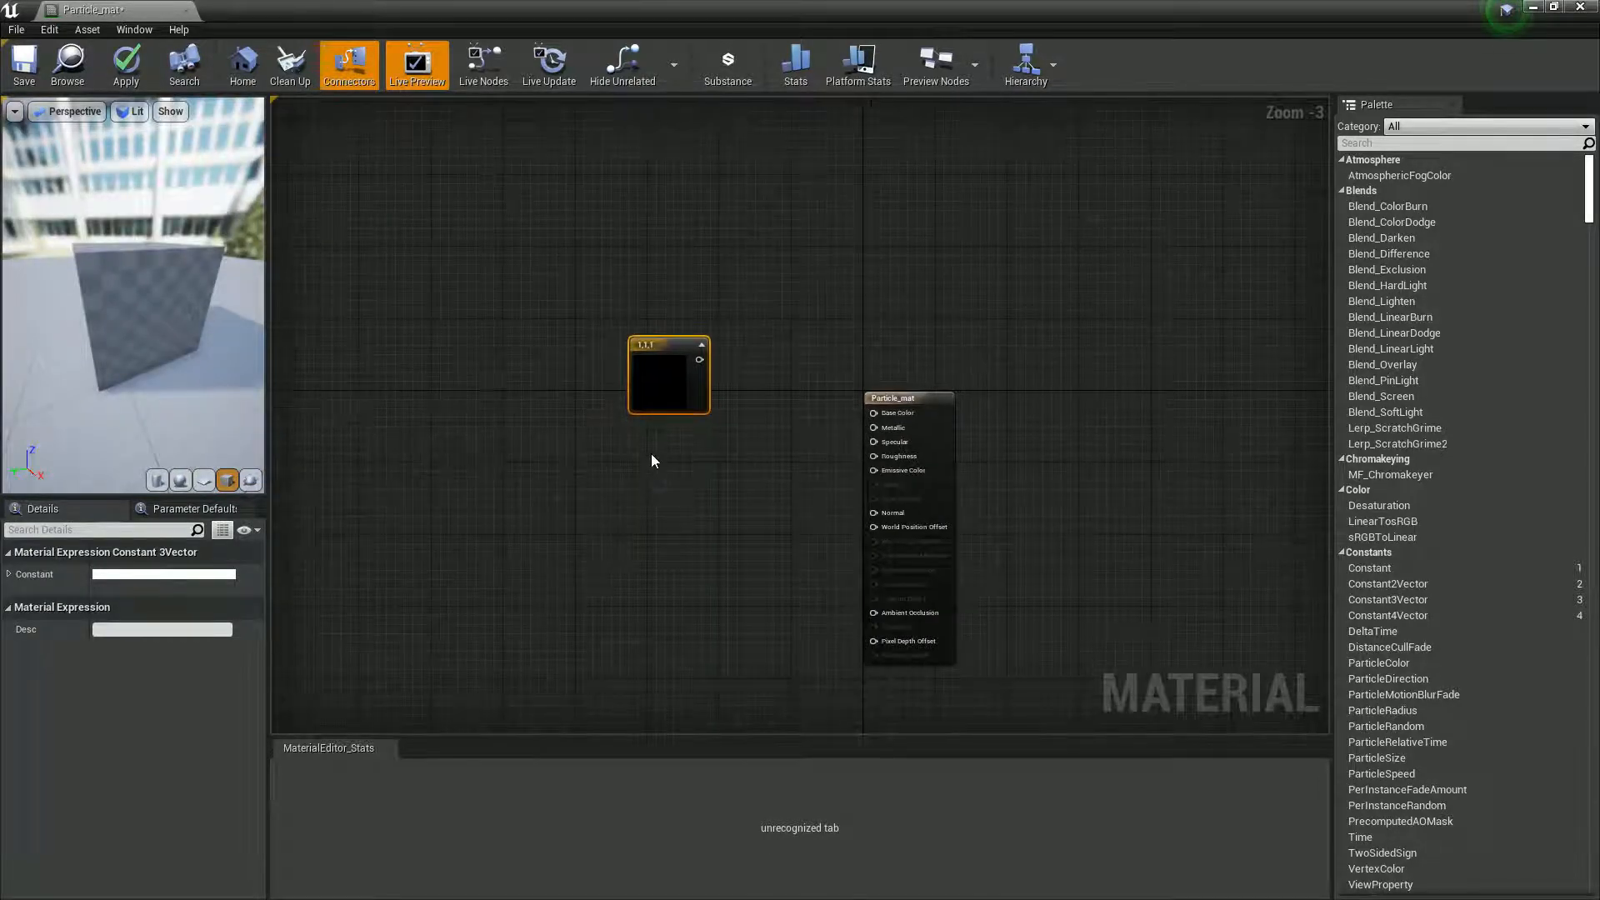
- Add a RadialGradientExponential node and place it below the white color node
right_click(648, 459)
type("radial")
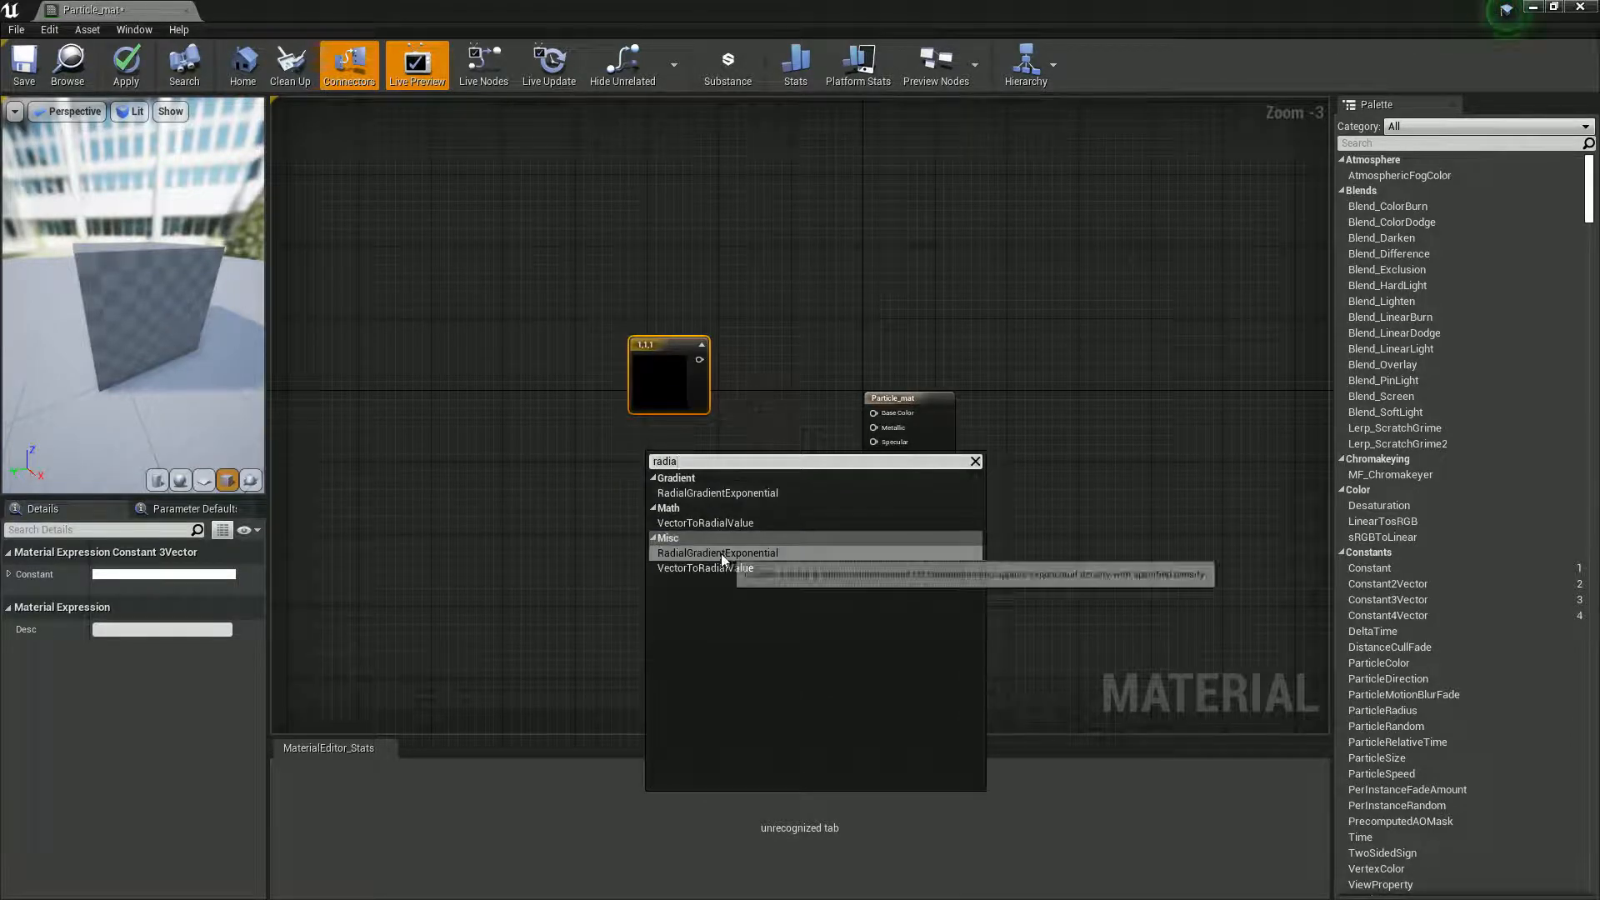
left_click(722, 553)
left_click_drag(687, 485, 568, 463)
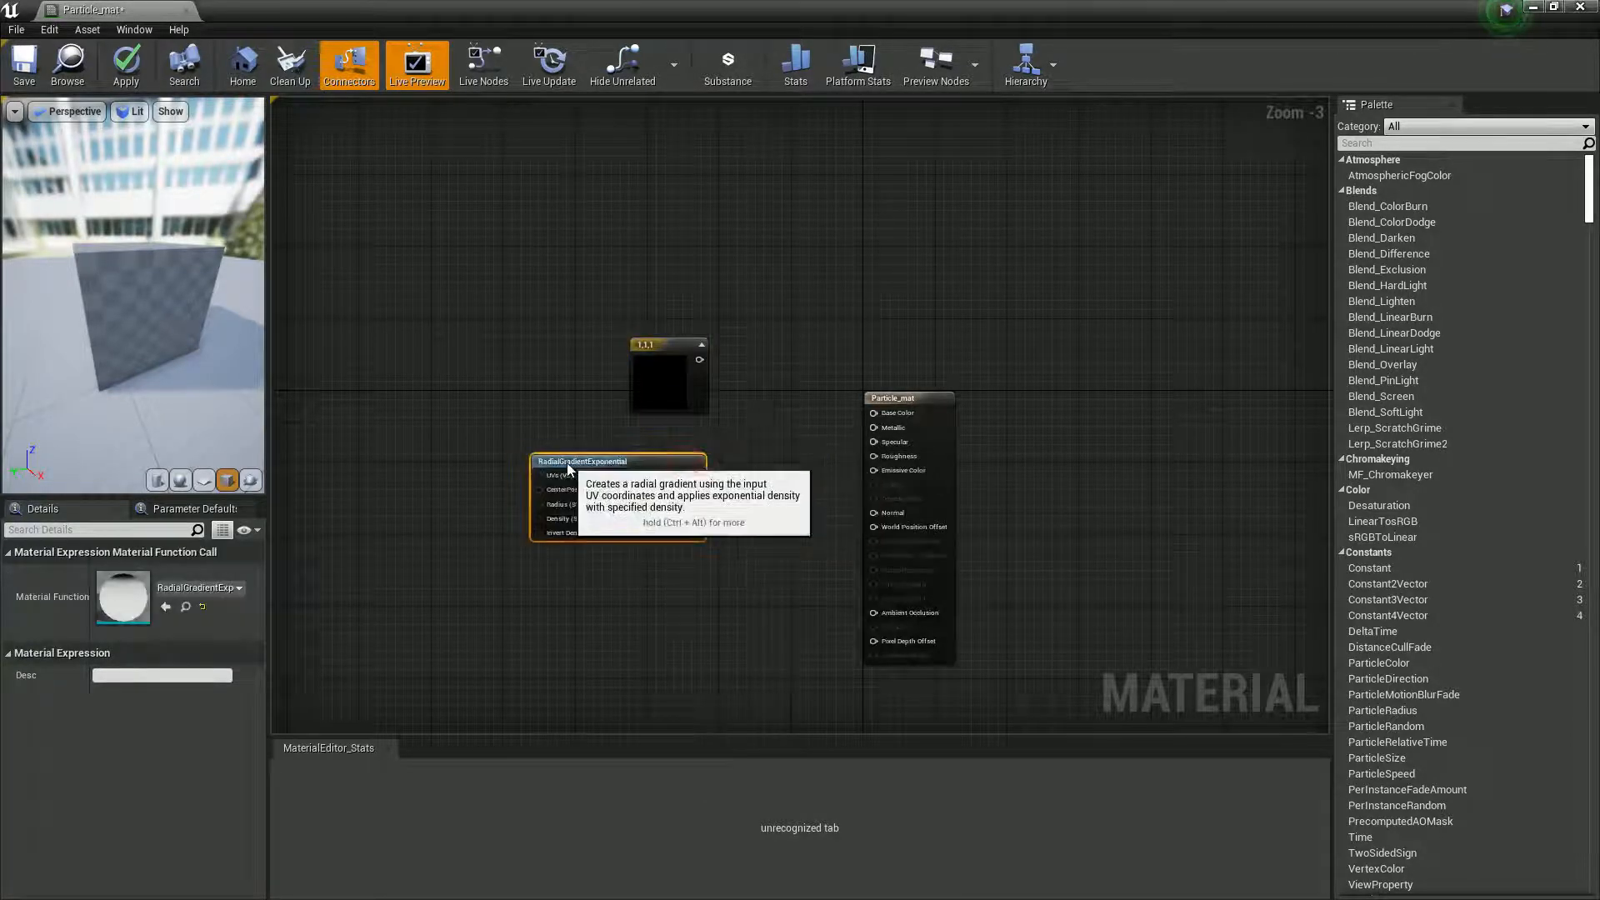
- Multiply the white color by the radial gradient and connect the result to Base Color
left_click(736, 428)
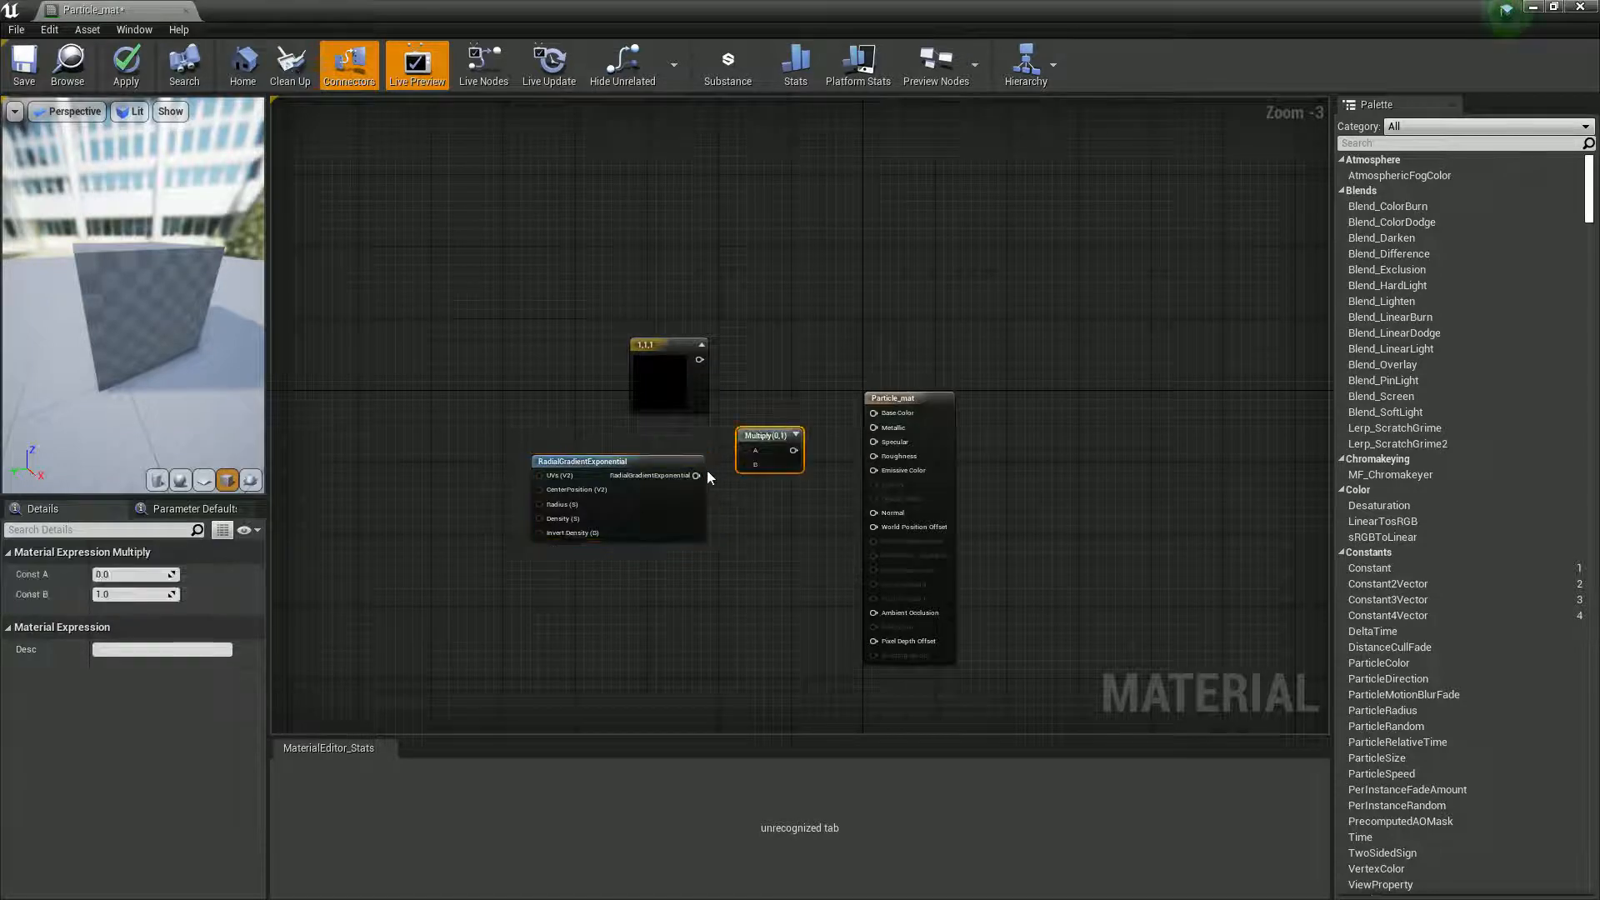
left_click_drag(697, 475, 748, 468)
left_click_drag(699, 359, 874, 413)
- Confirm white as the constant's color and save Particle_mat
double_click(633, 373)
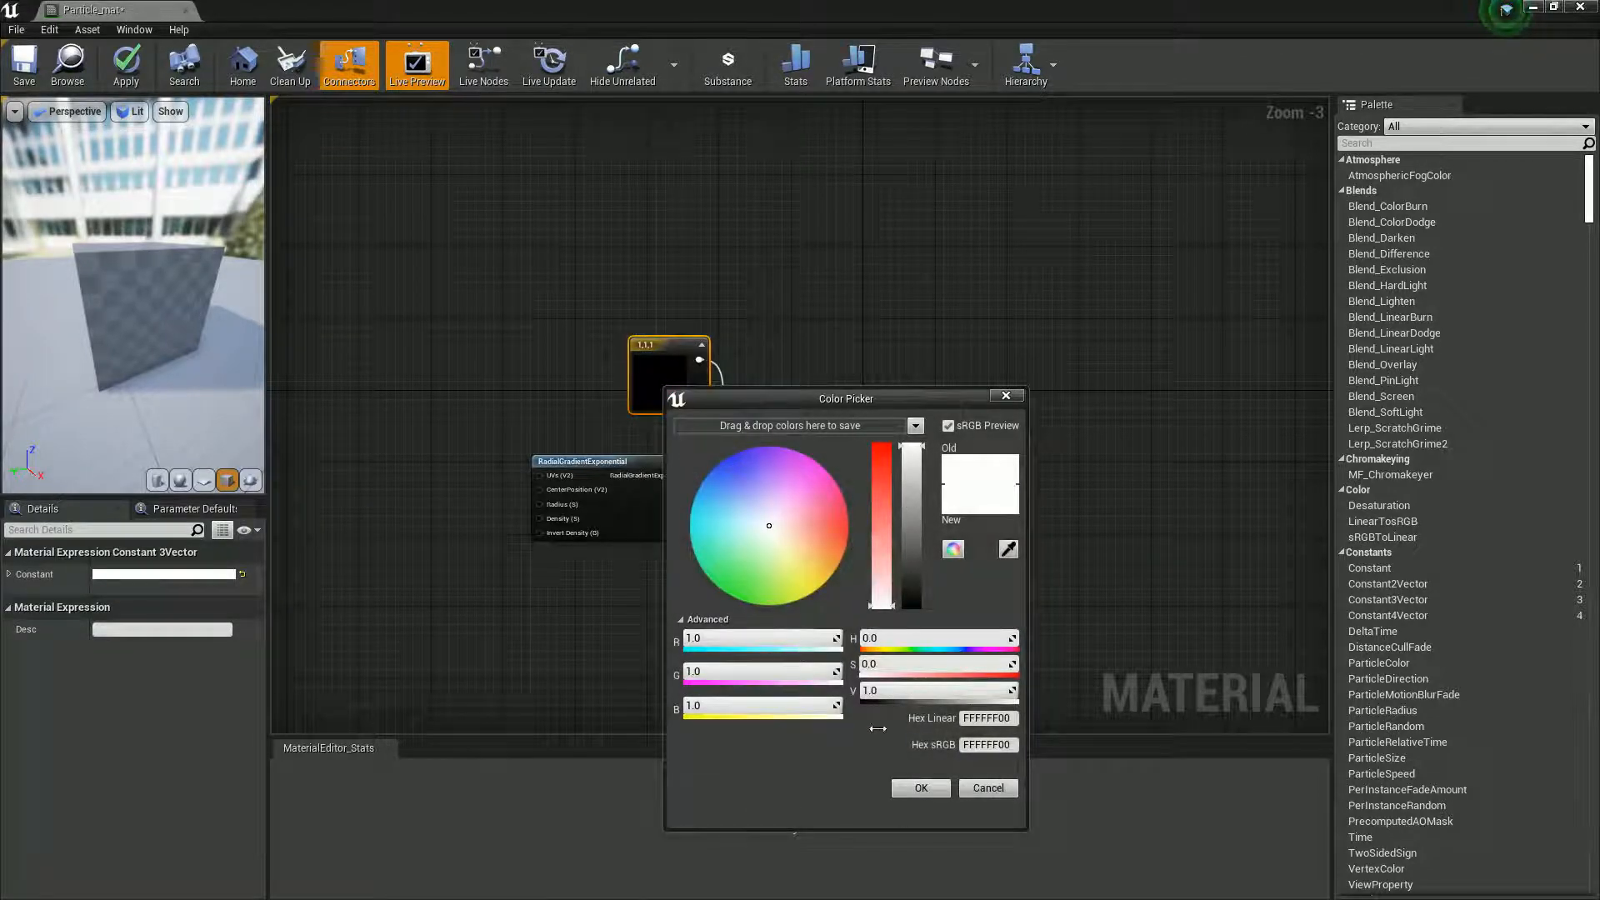
left_click(921, 788)
left_click_drag(117, 286, 94, 248)
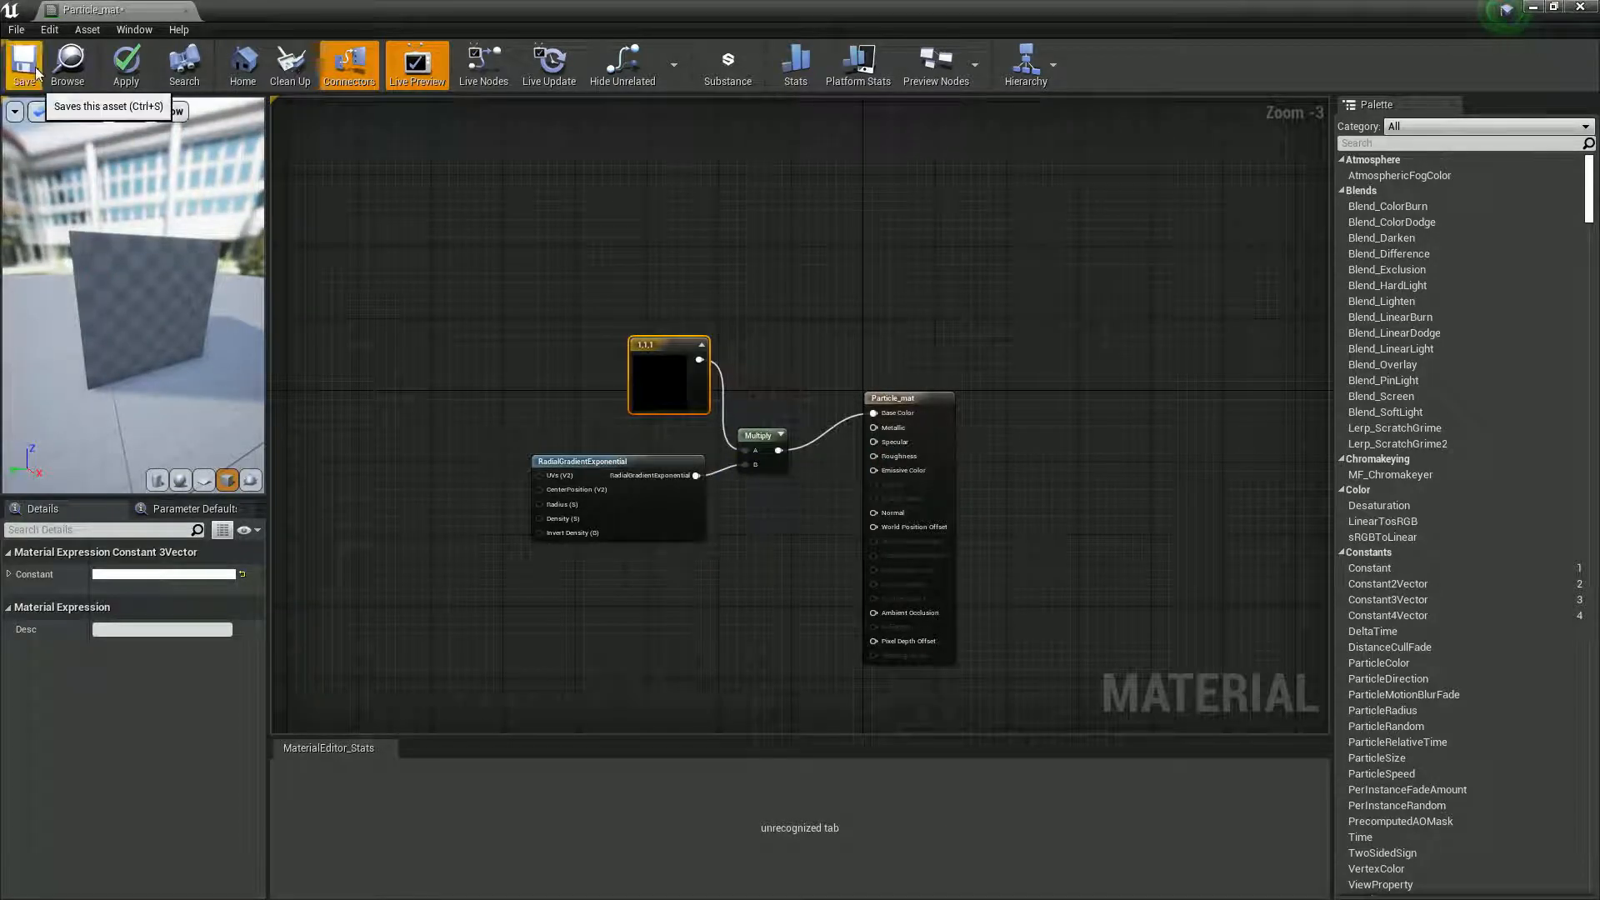
key("ctrl+s")
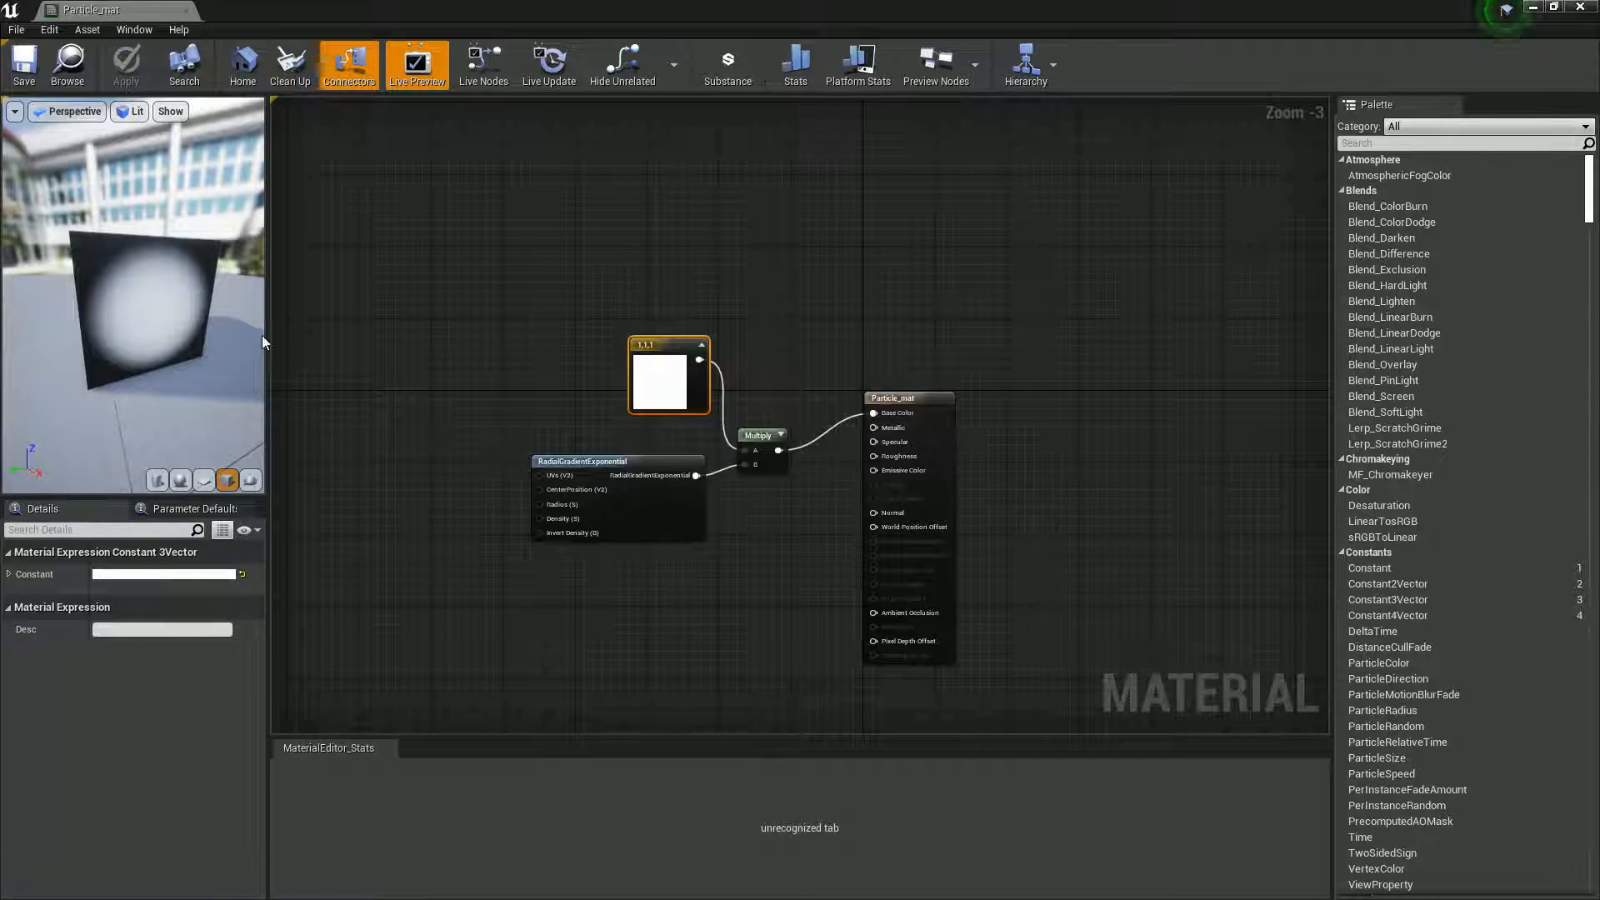
- Set Particle_mat's blend mode to Additive and save the material
left_click(333, 548)
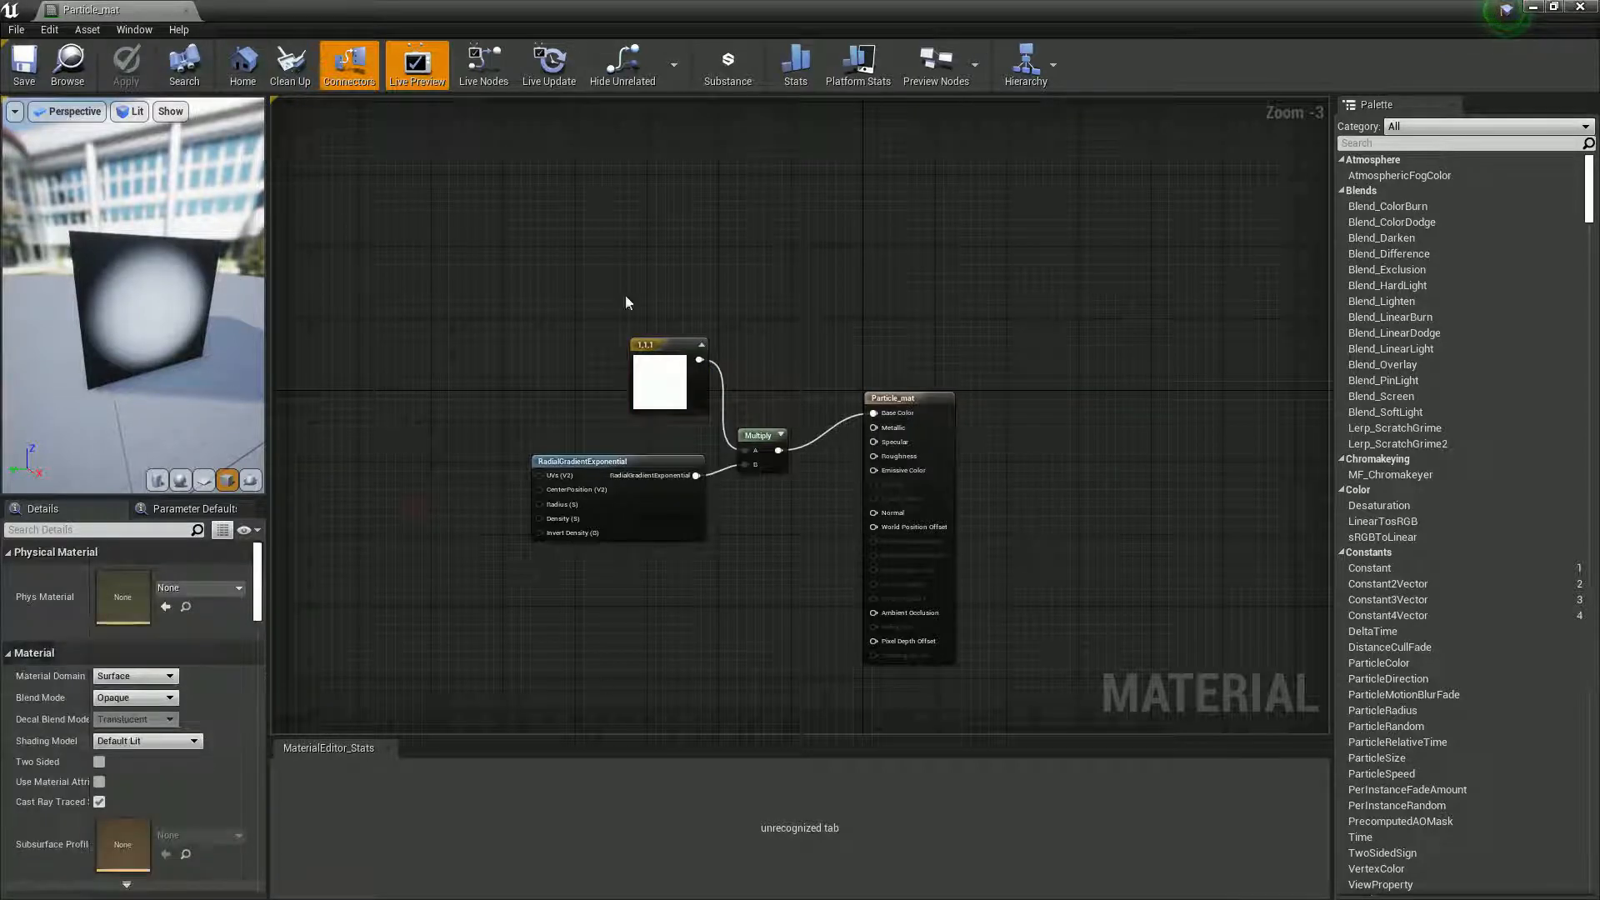
left_click(142, 697)
left_click(127, 743)
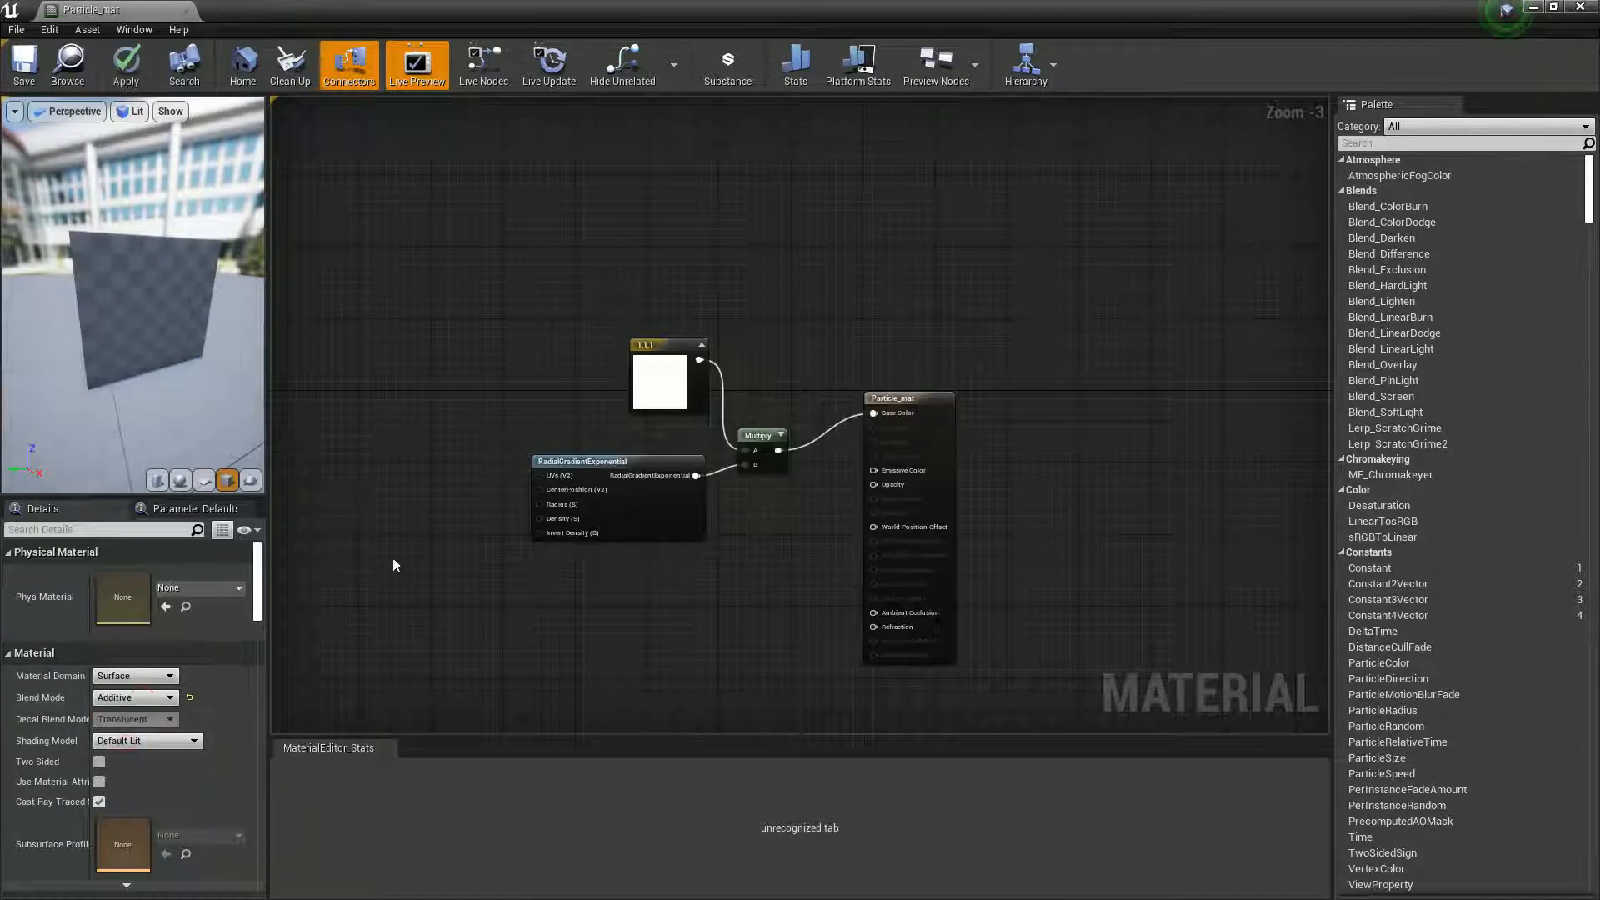
left_click(25, 65)
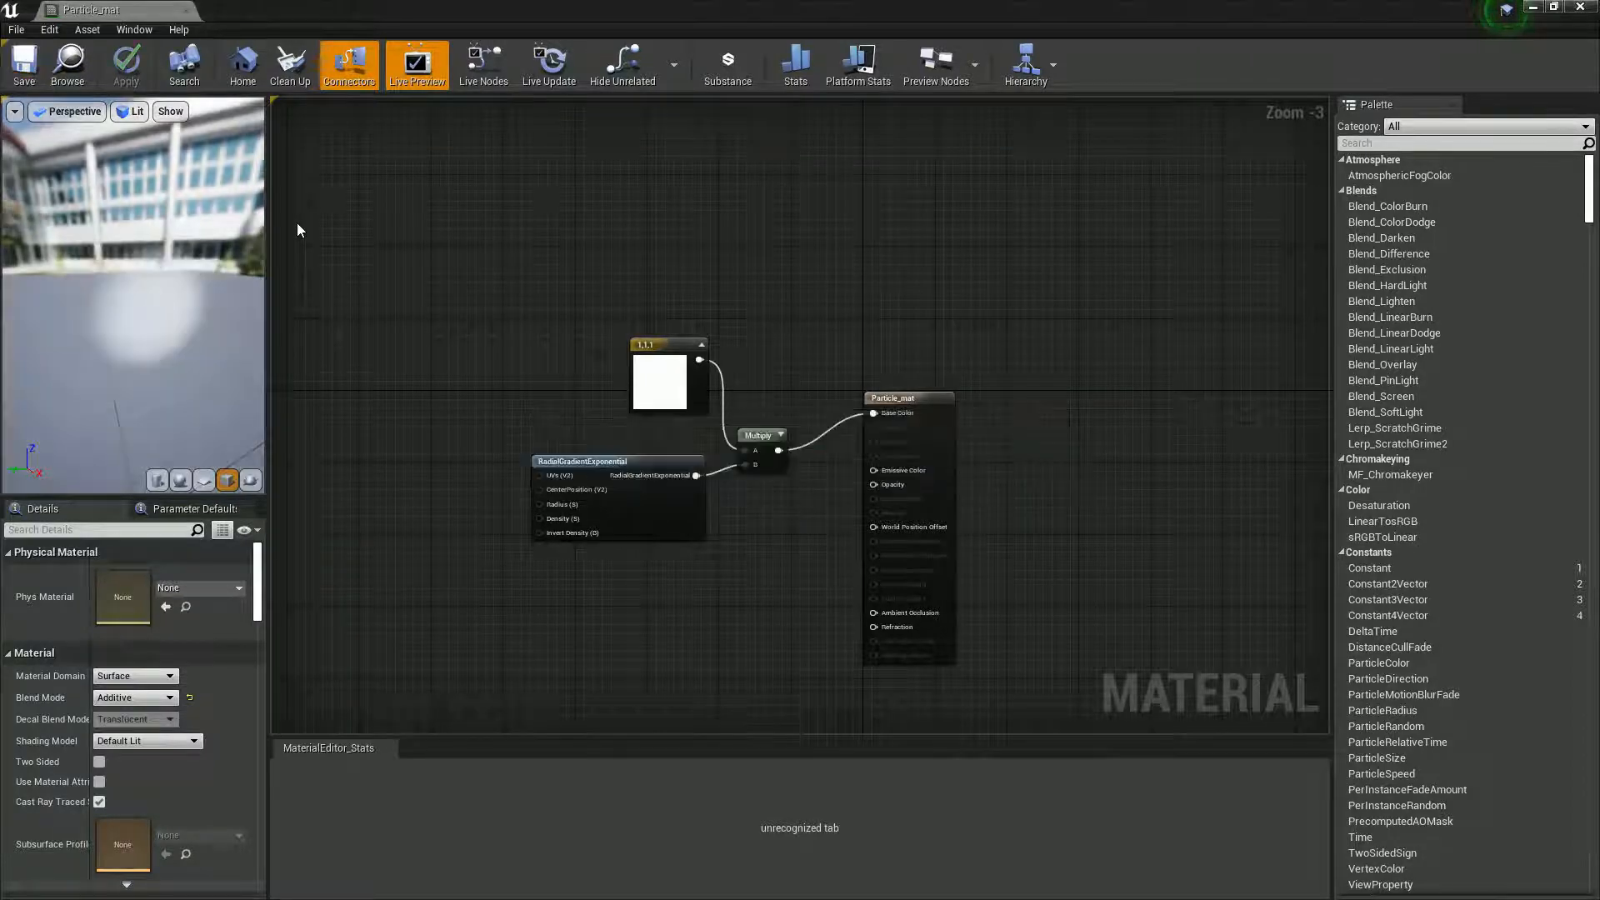
- Return to the VFX folder, open the Collection_Particle system and maximize its editor
left_click_drag(269, 12, 403, 22)
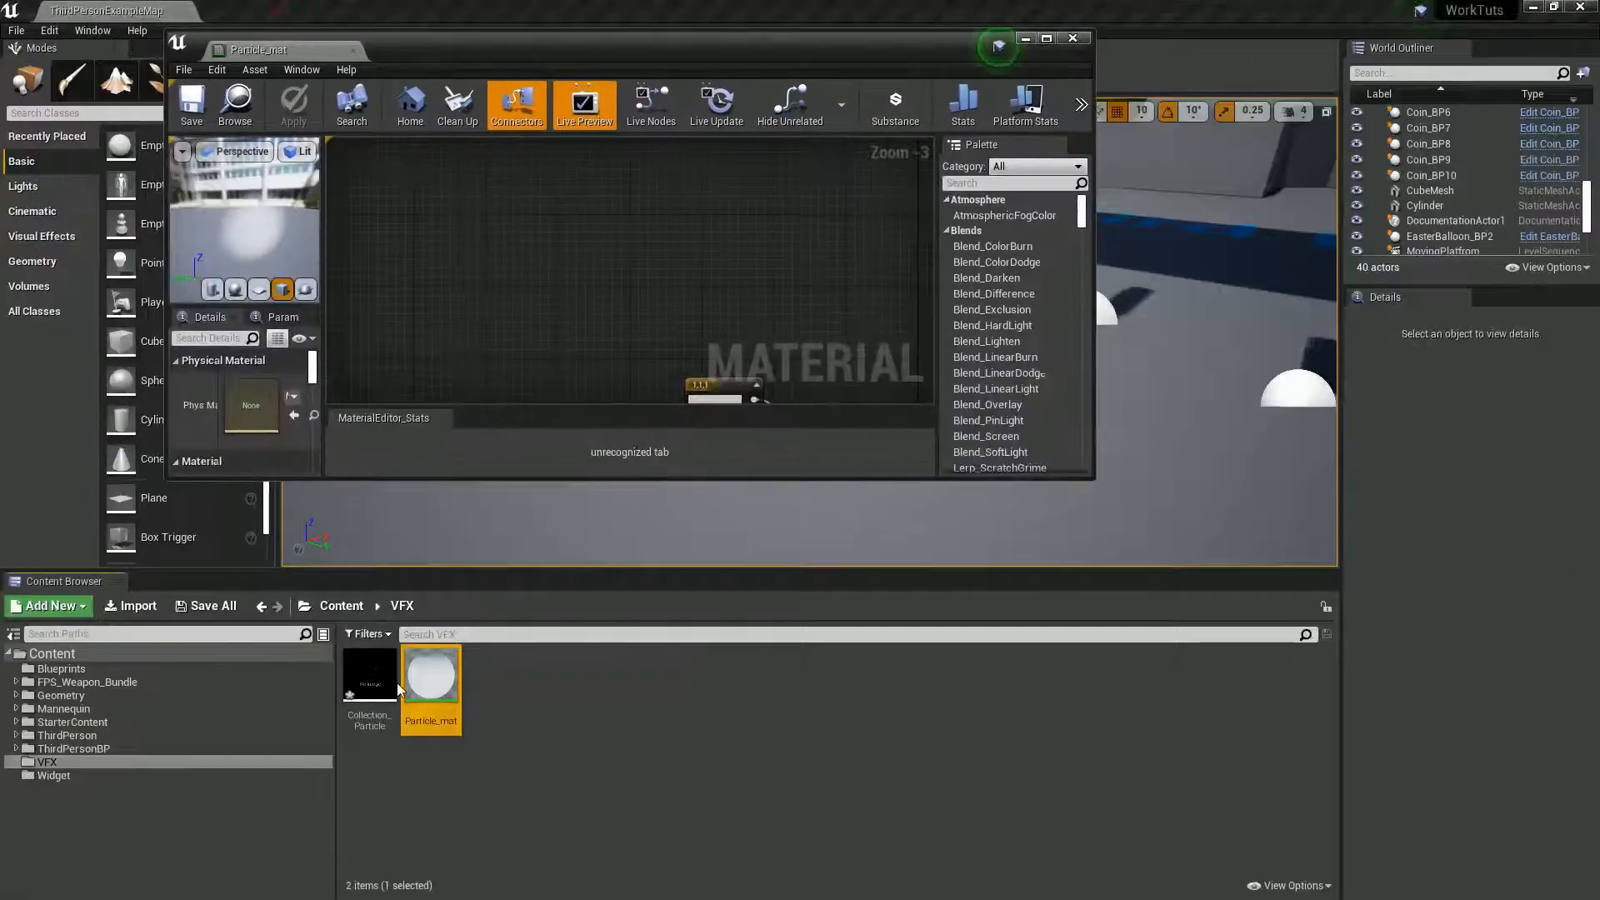
double_click(380, 694)
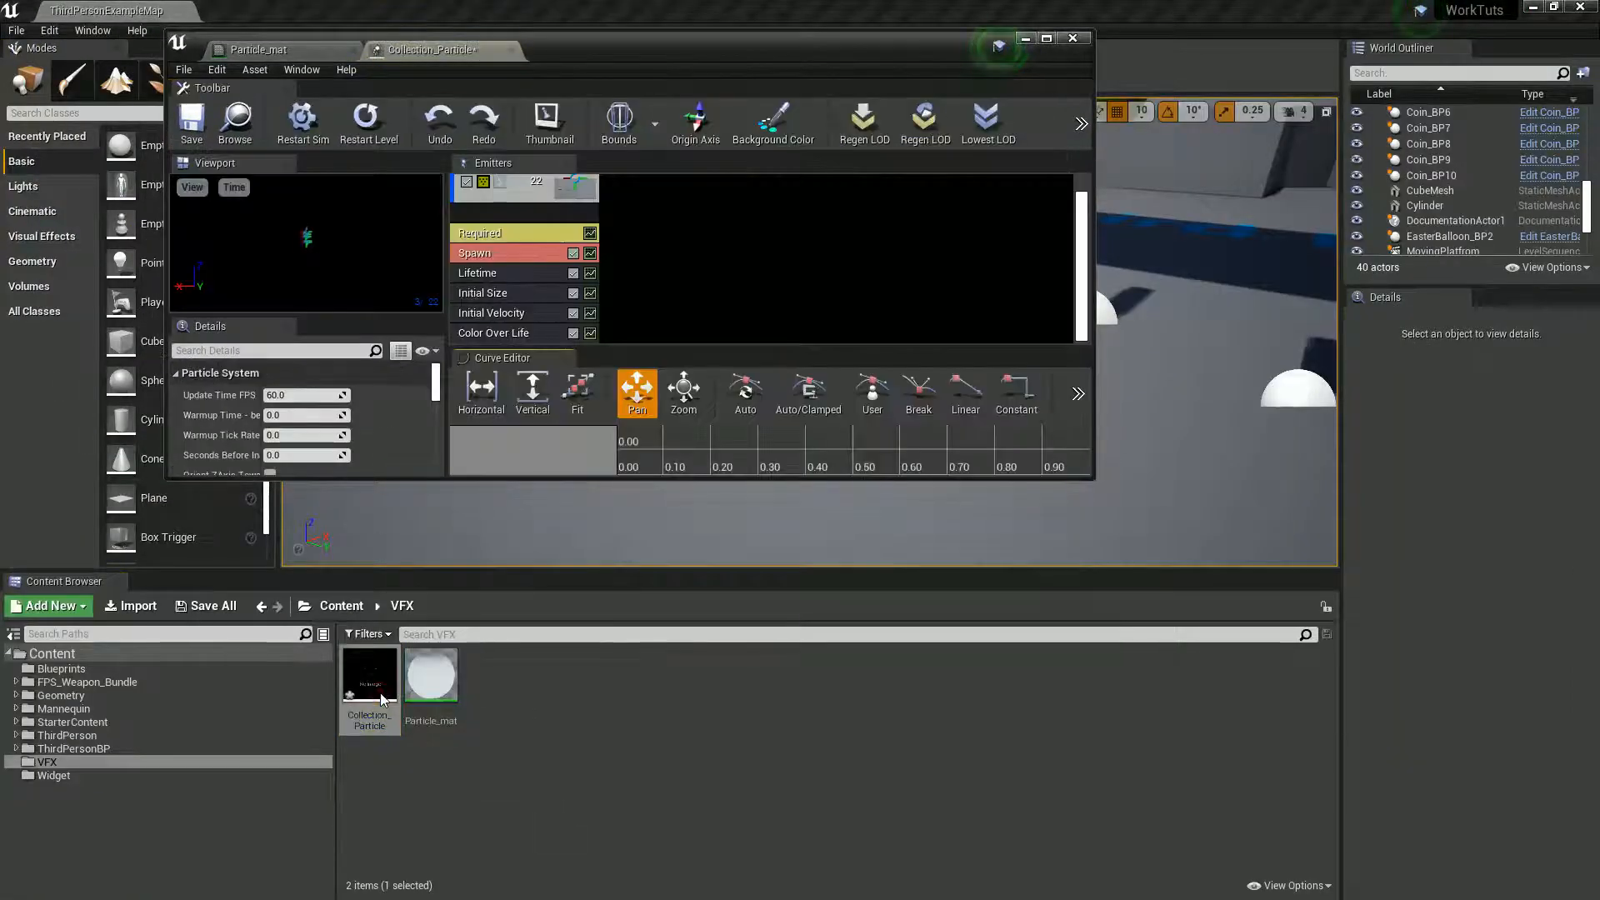
double_click(587, 50)
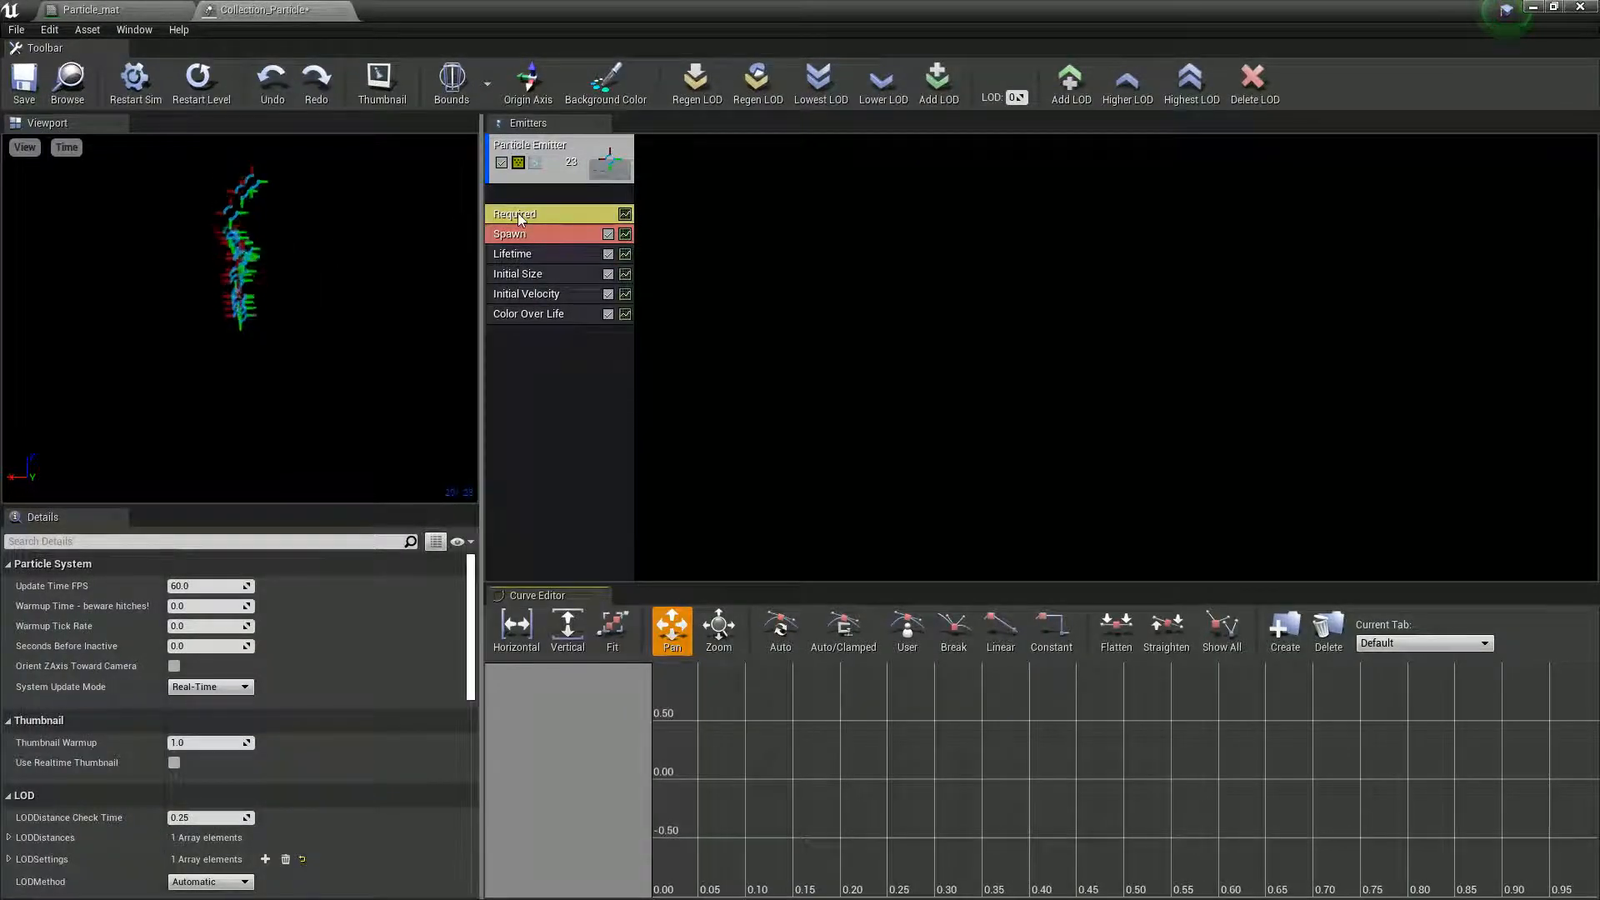
- Assign Particle_mat as the particle emitter's material in Collection_Particle and save the particle system
left_click(522, 159)
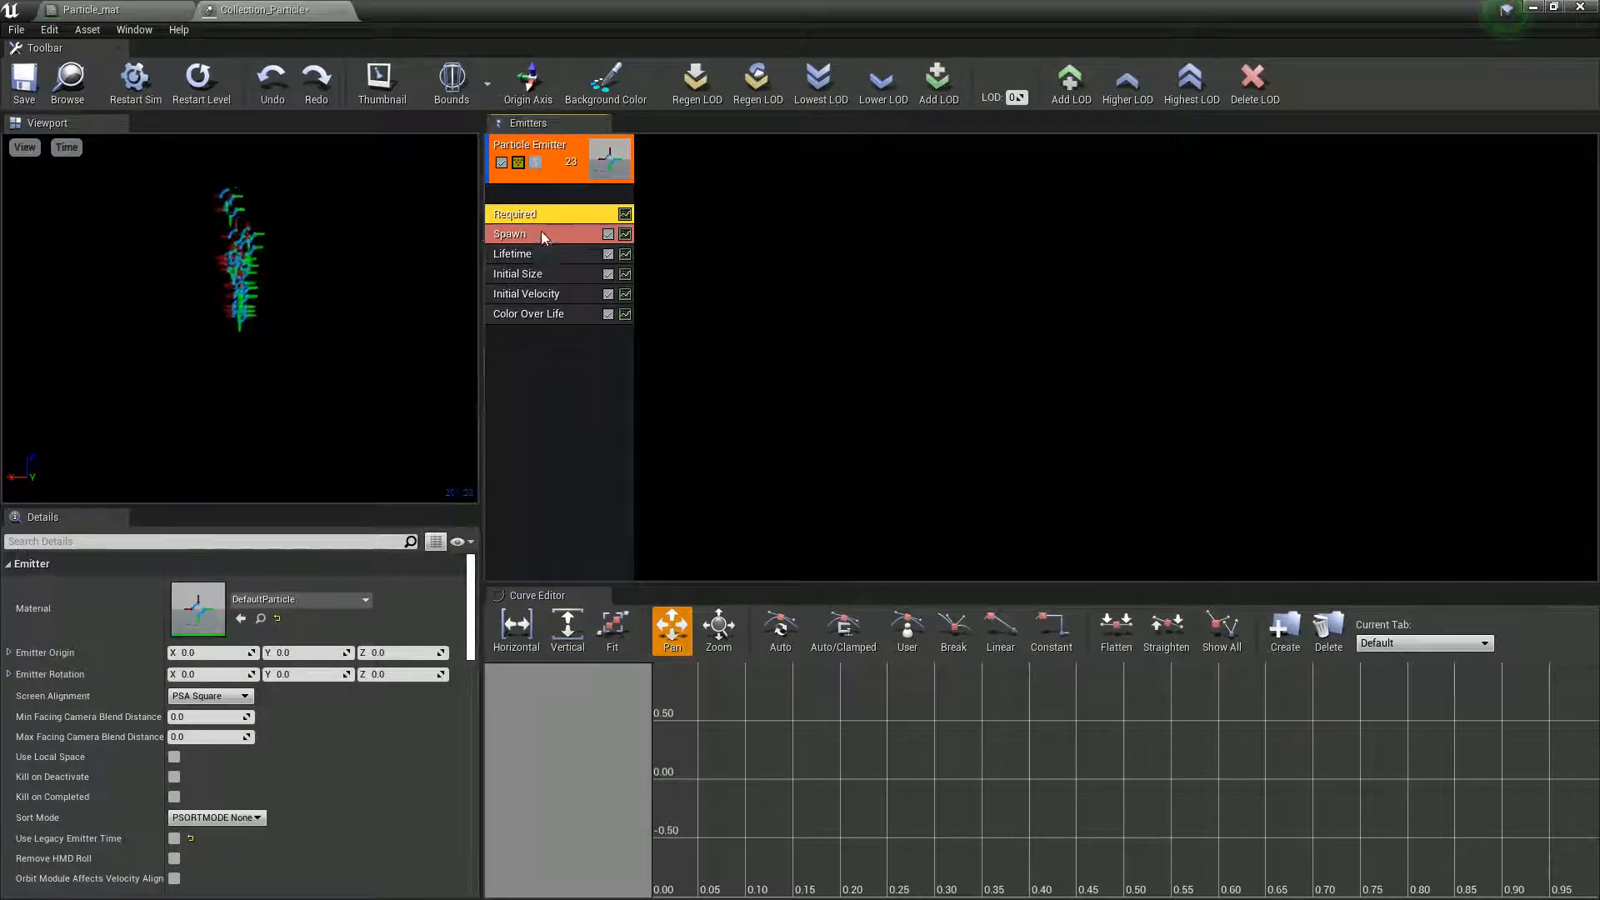
left_click(278, 601)
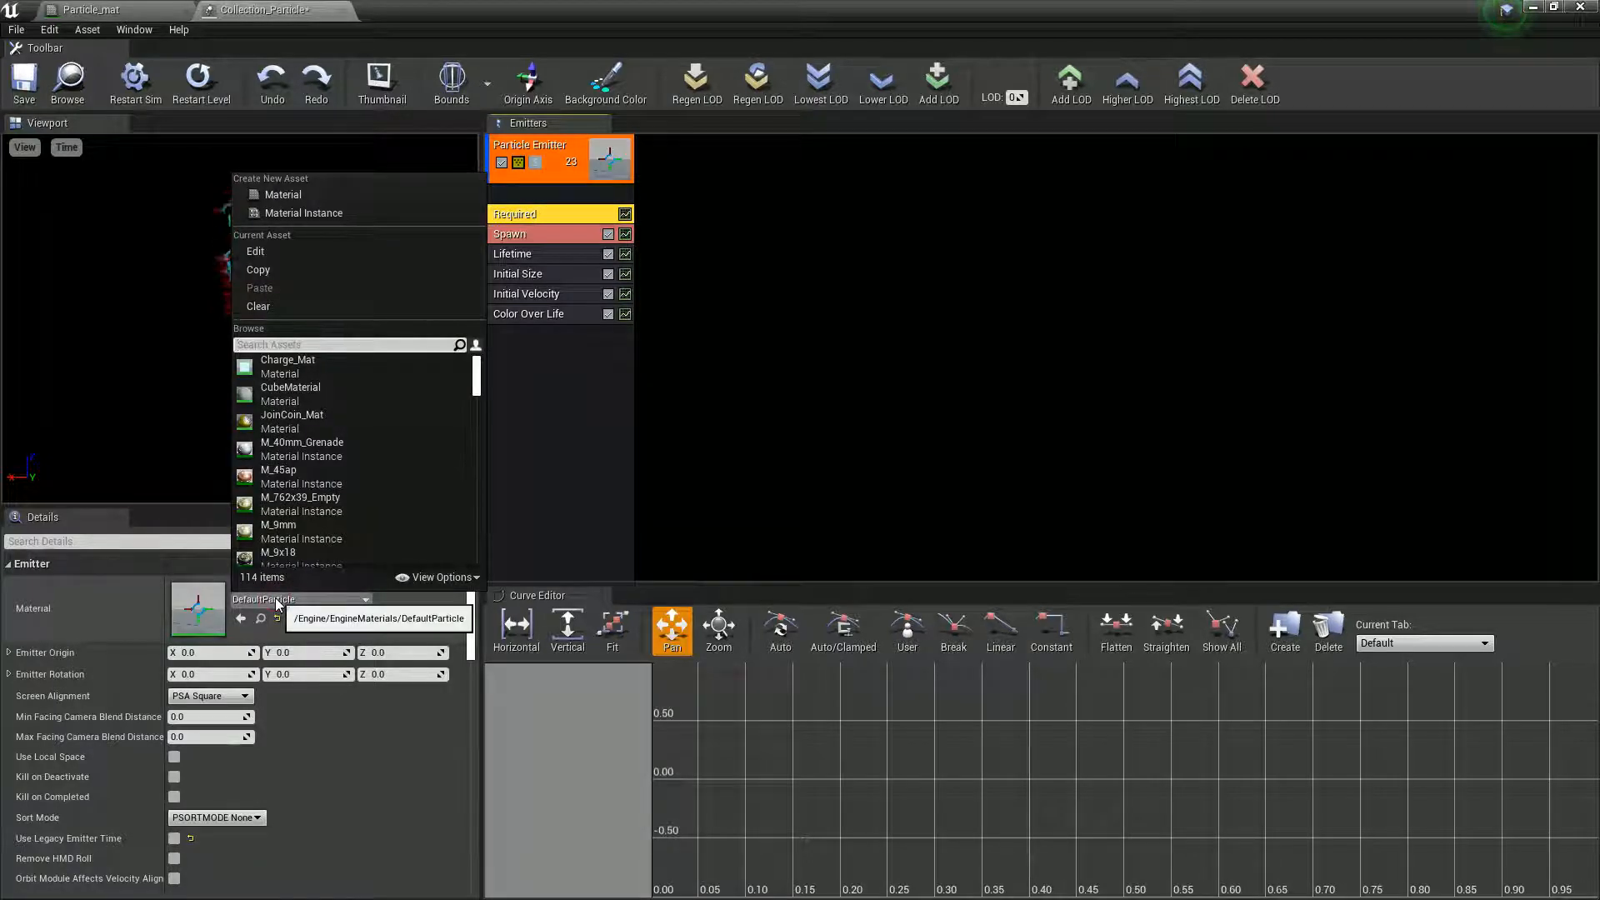
type("part")
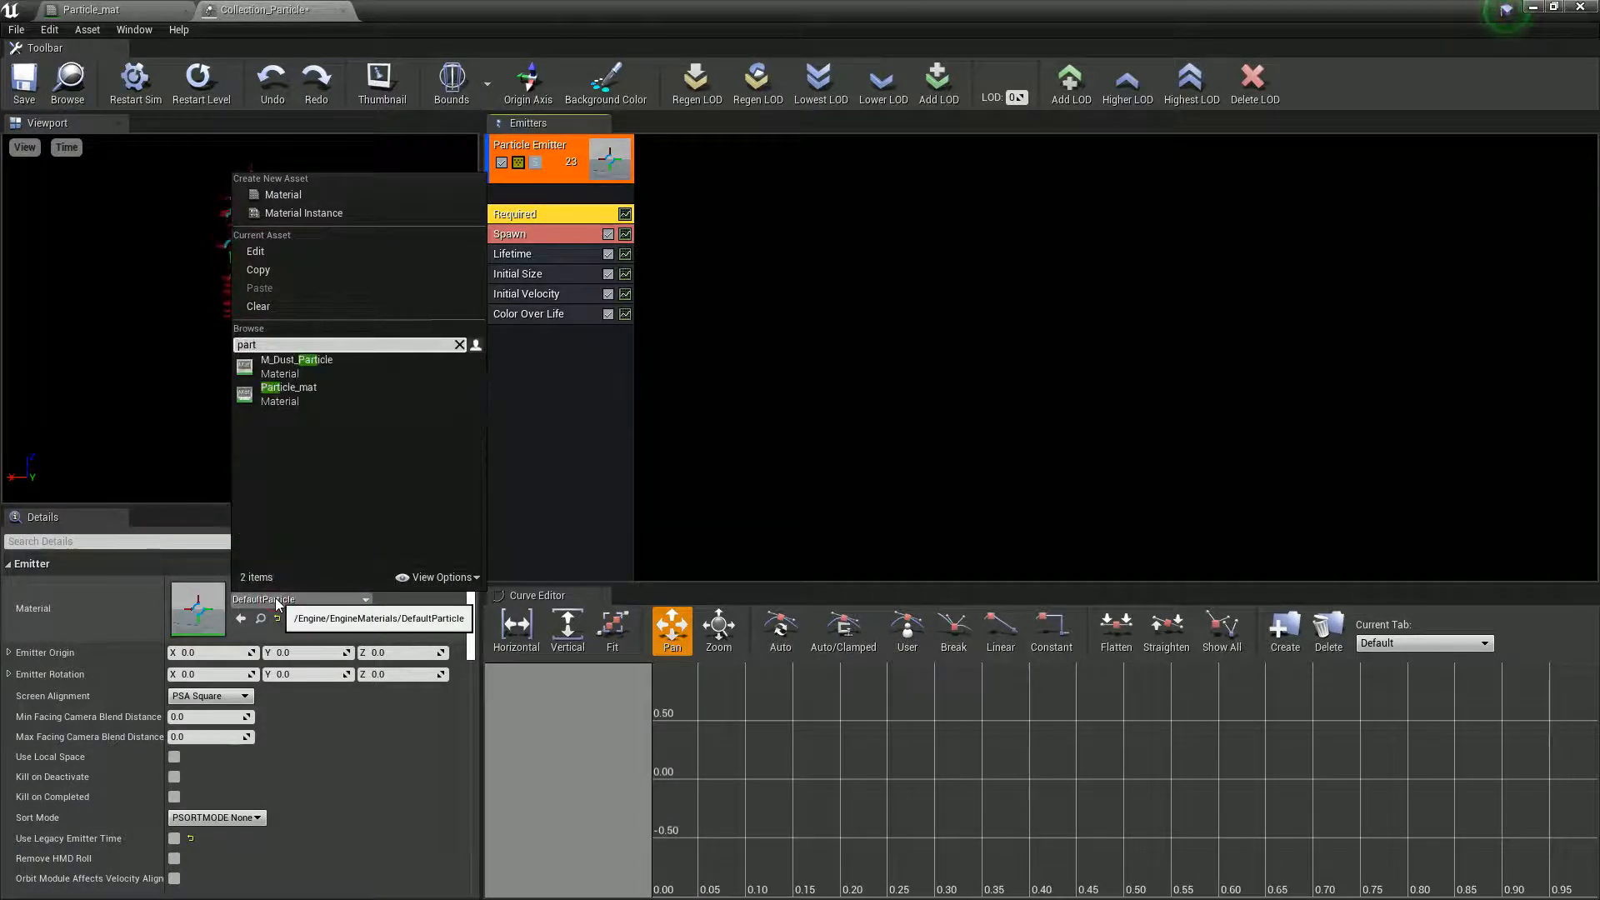
left_click(307, 397)
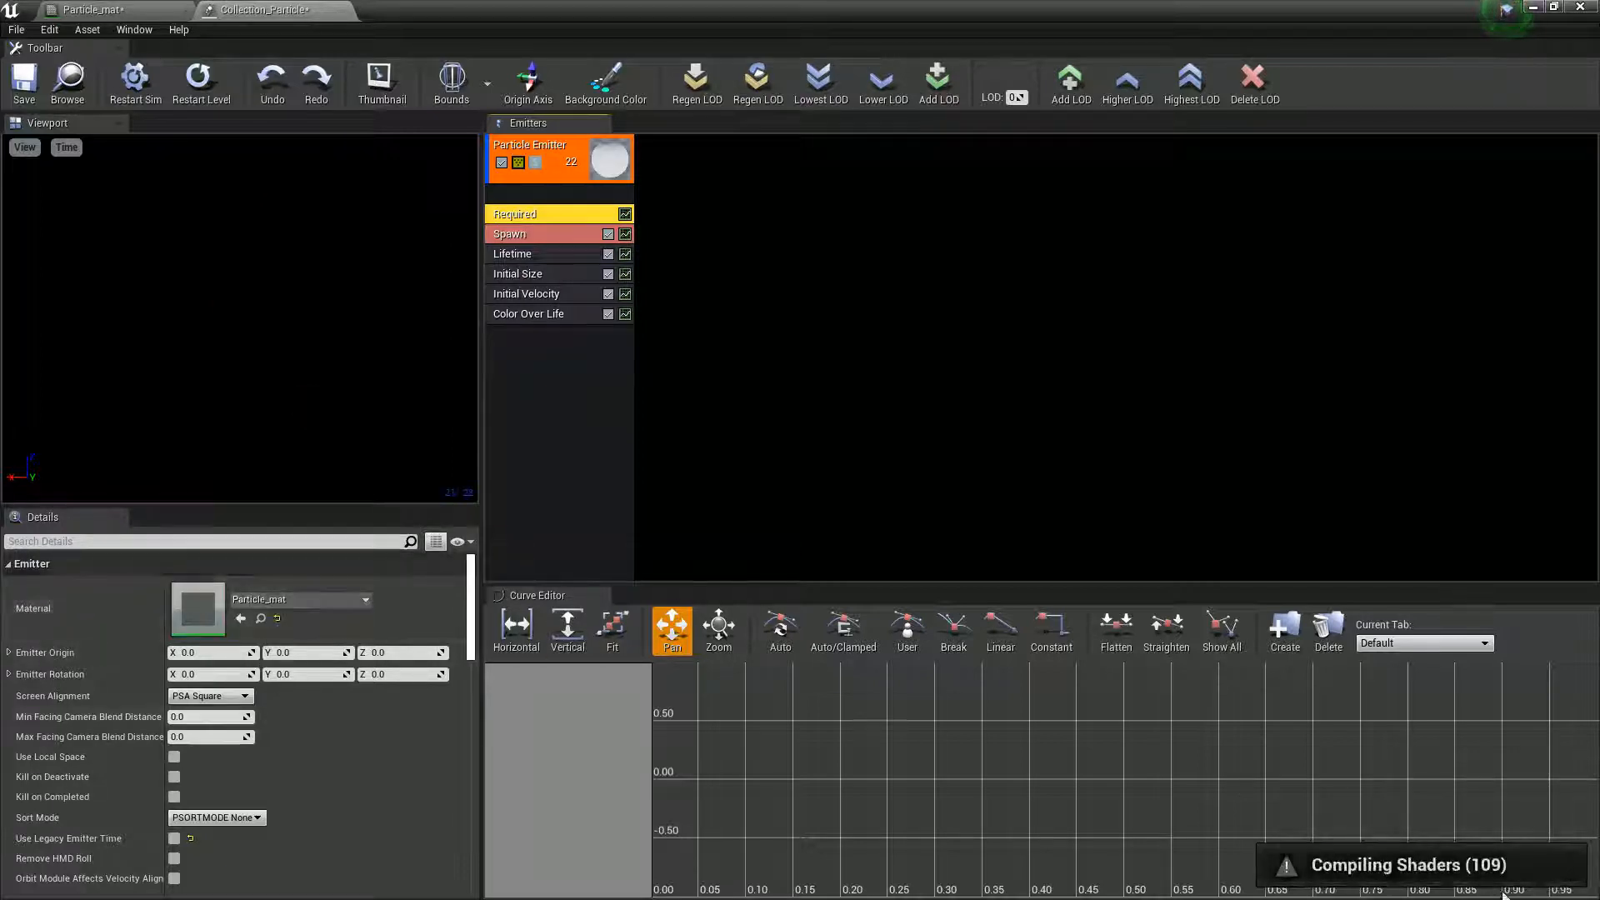
left_click(25, 98)
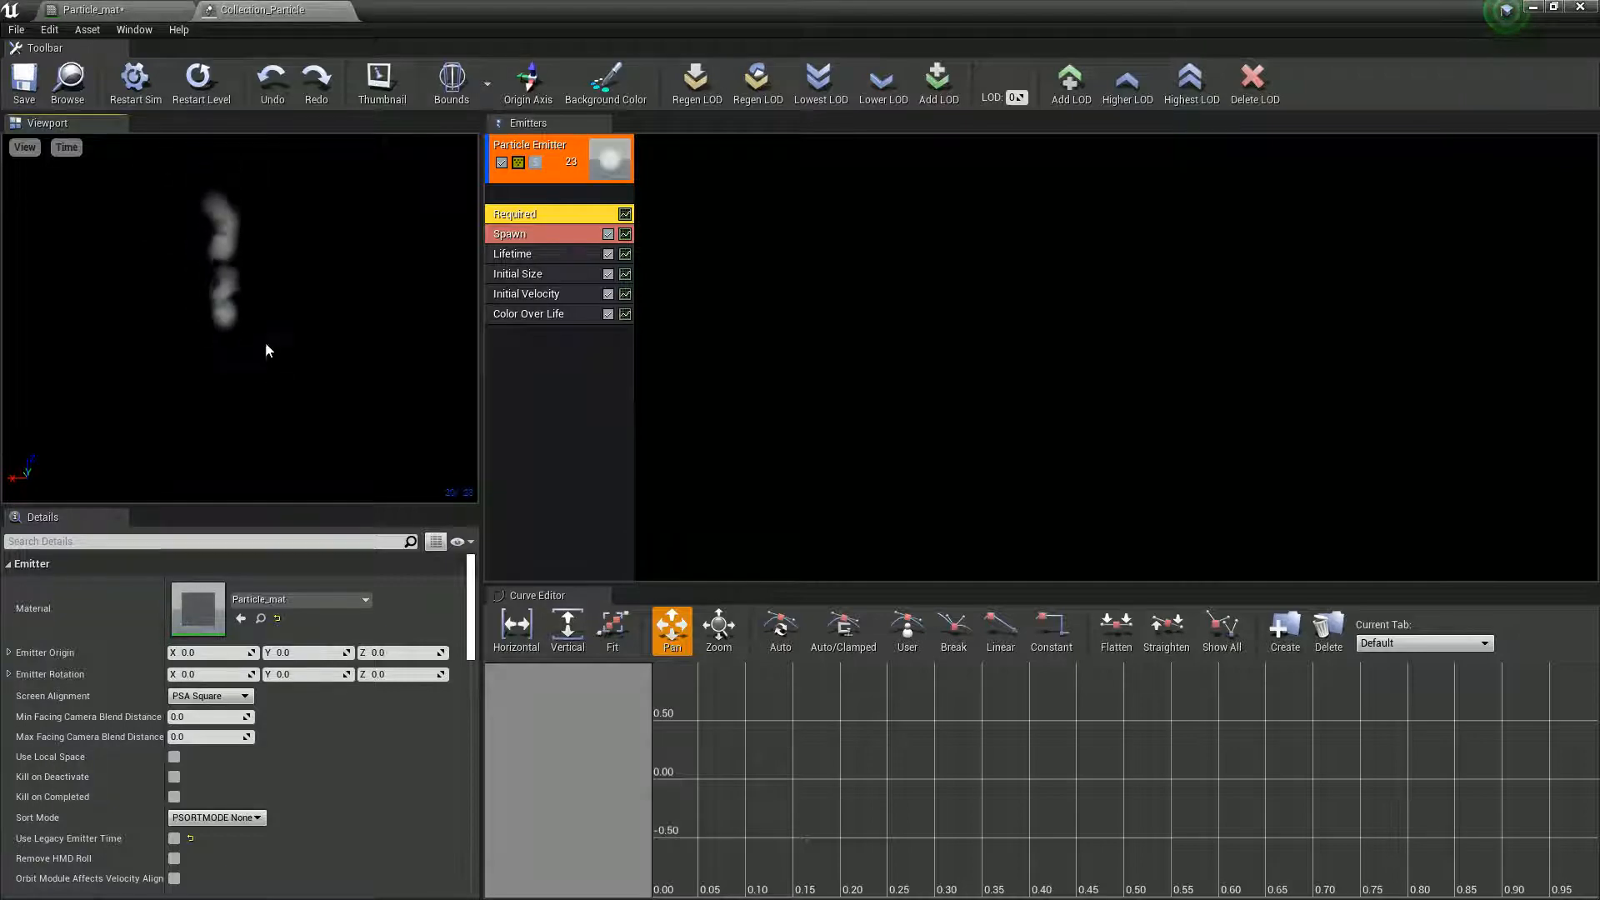
- Arrange the particle editor beside the level view and place Collection_Particle on the level floor
left_click_drag(520, 12, 1184, 213)
right_click_drag(533, 333, 577, 336)
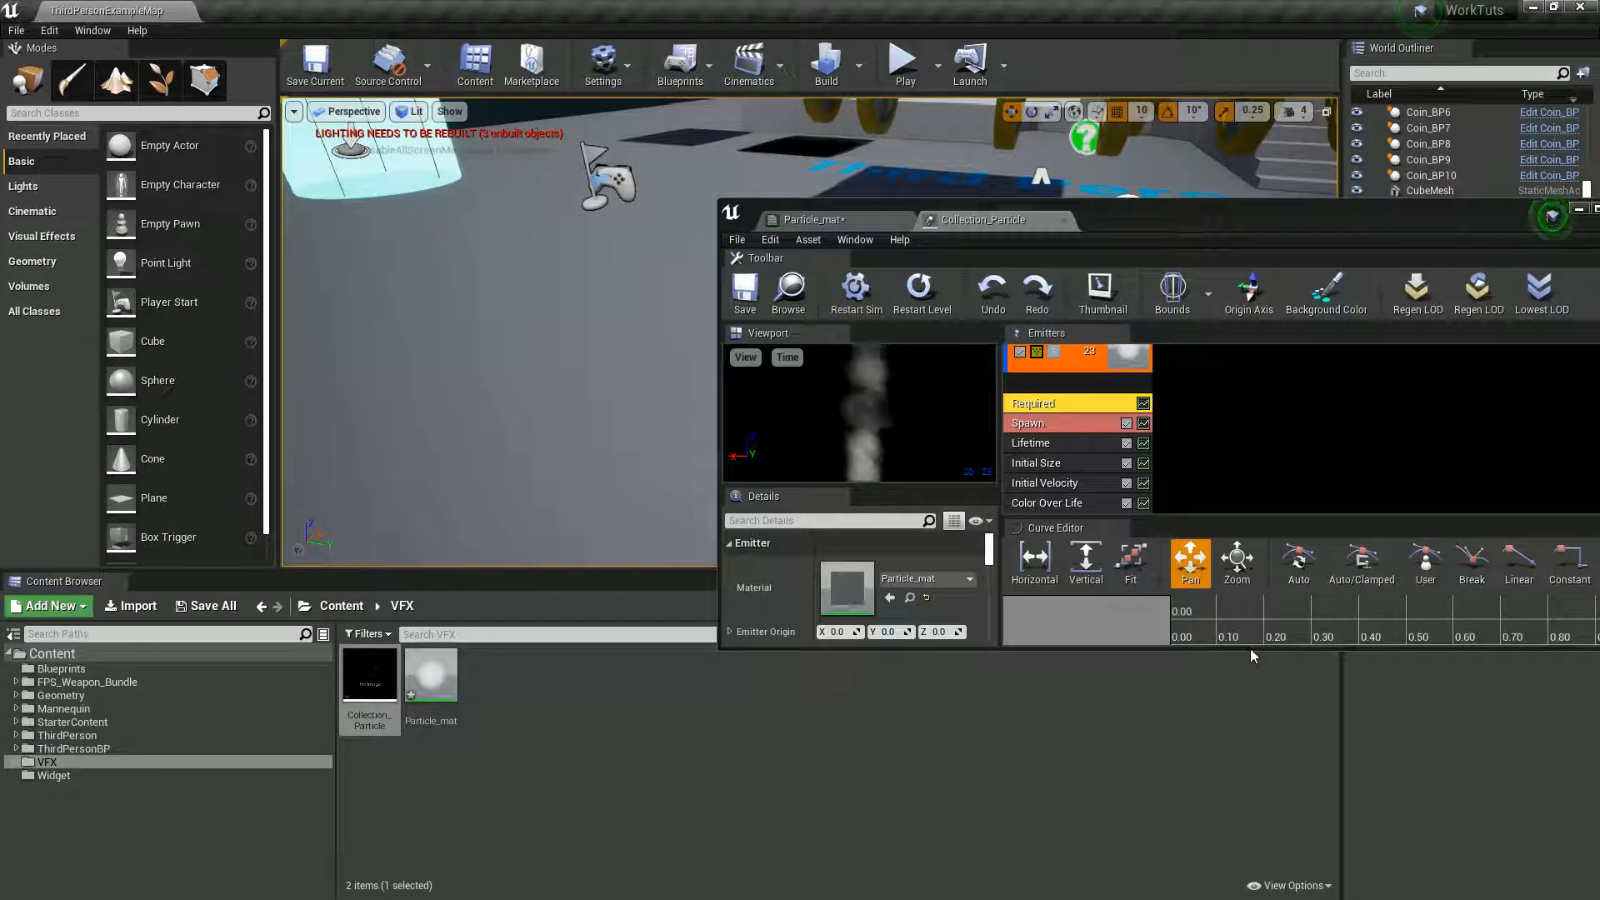
left_click_drag(1250, 649, 1252, 859)
left_click_drag(1133, 223, 1176, 139)
left_click_drag(369, 679, 545, 351)
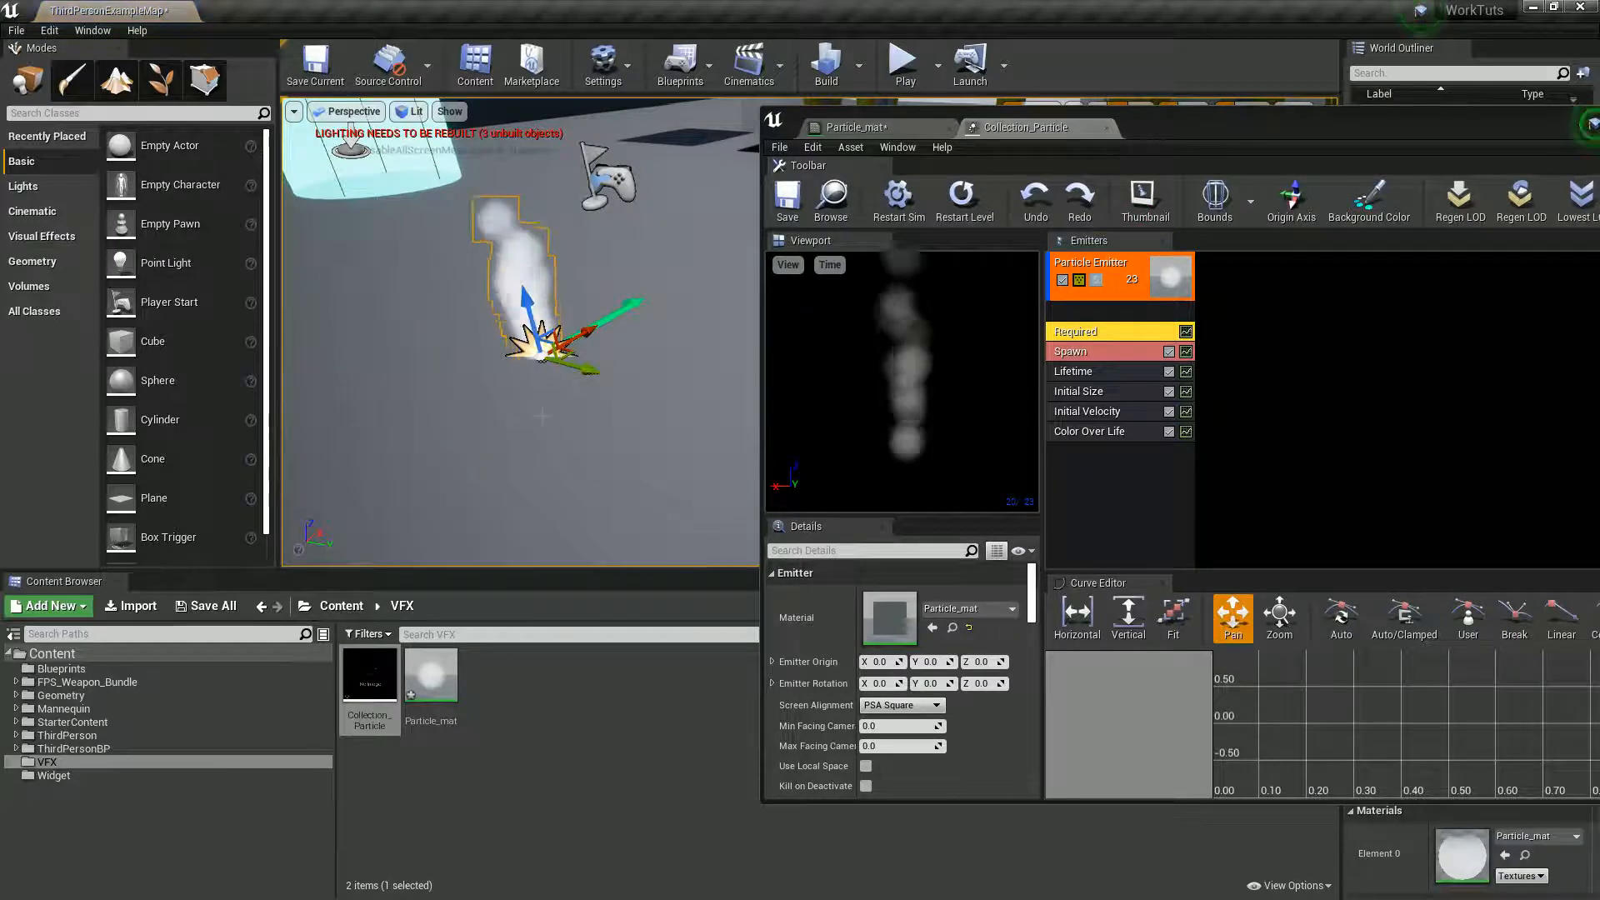
right_click_drag(541, 415, 514, 332)
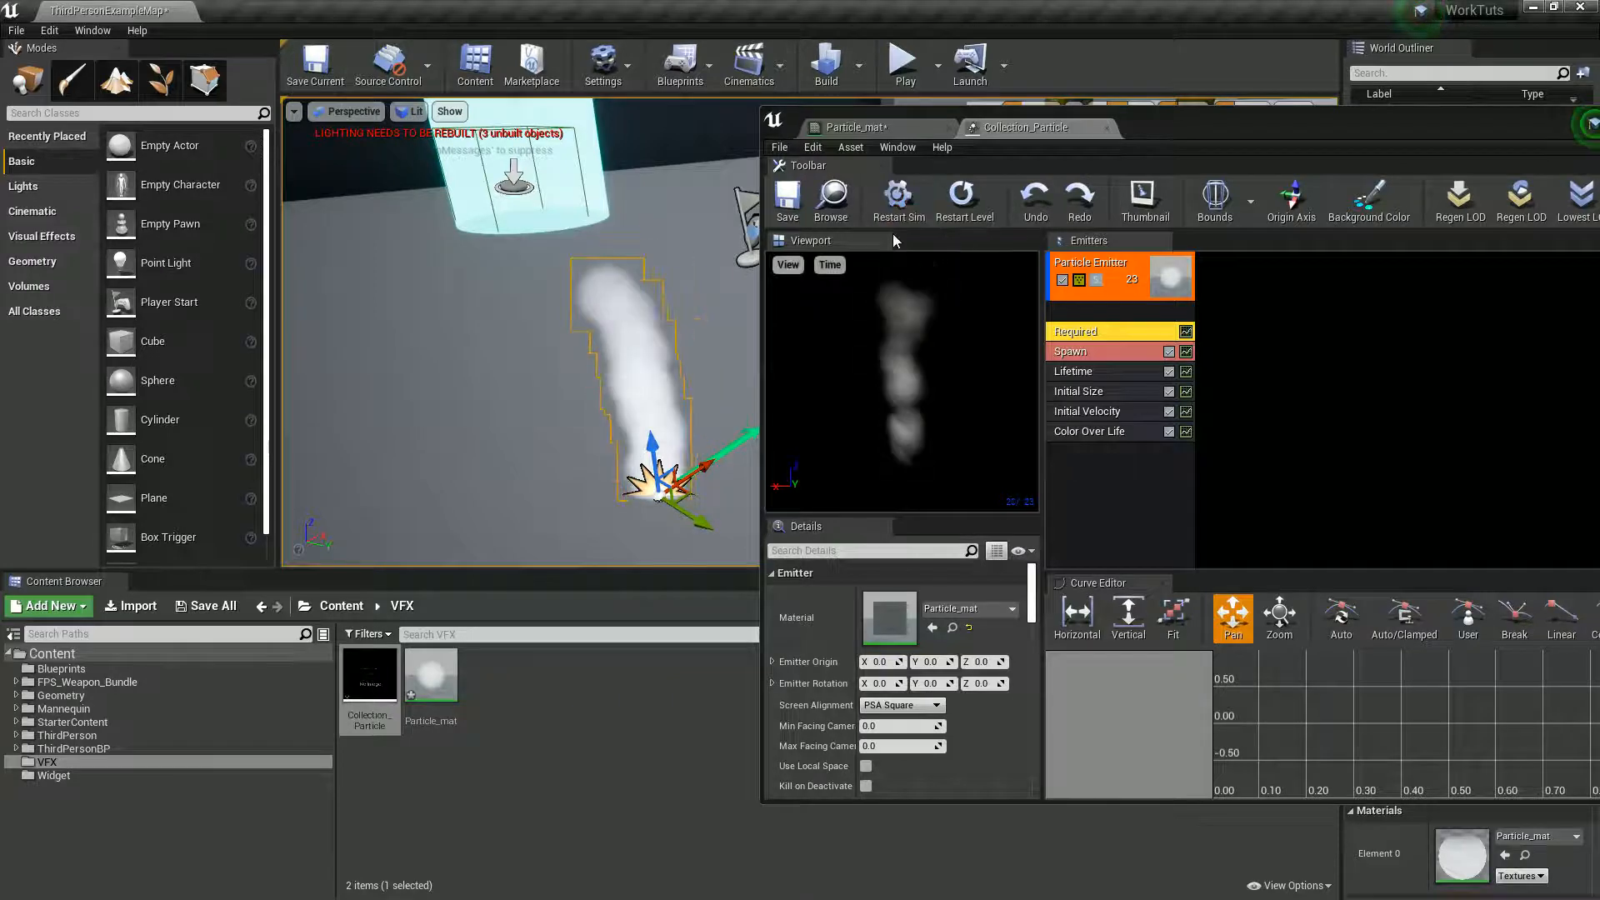
- Set the Spawn module's burst scale constant to 20 and its spawn rate constant to 1
left_click(1084, 350)
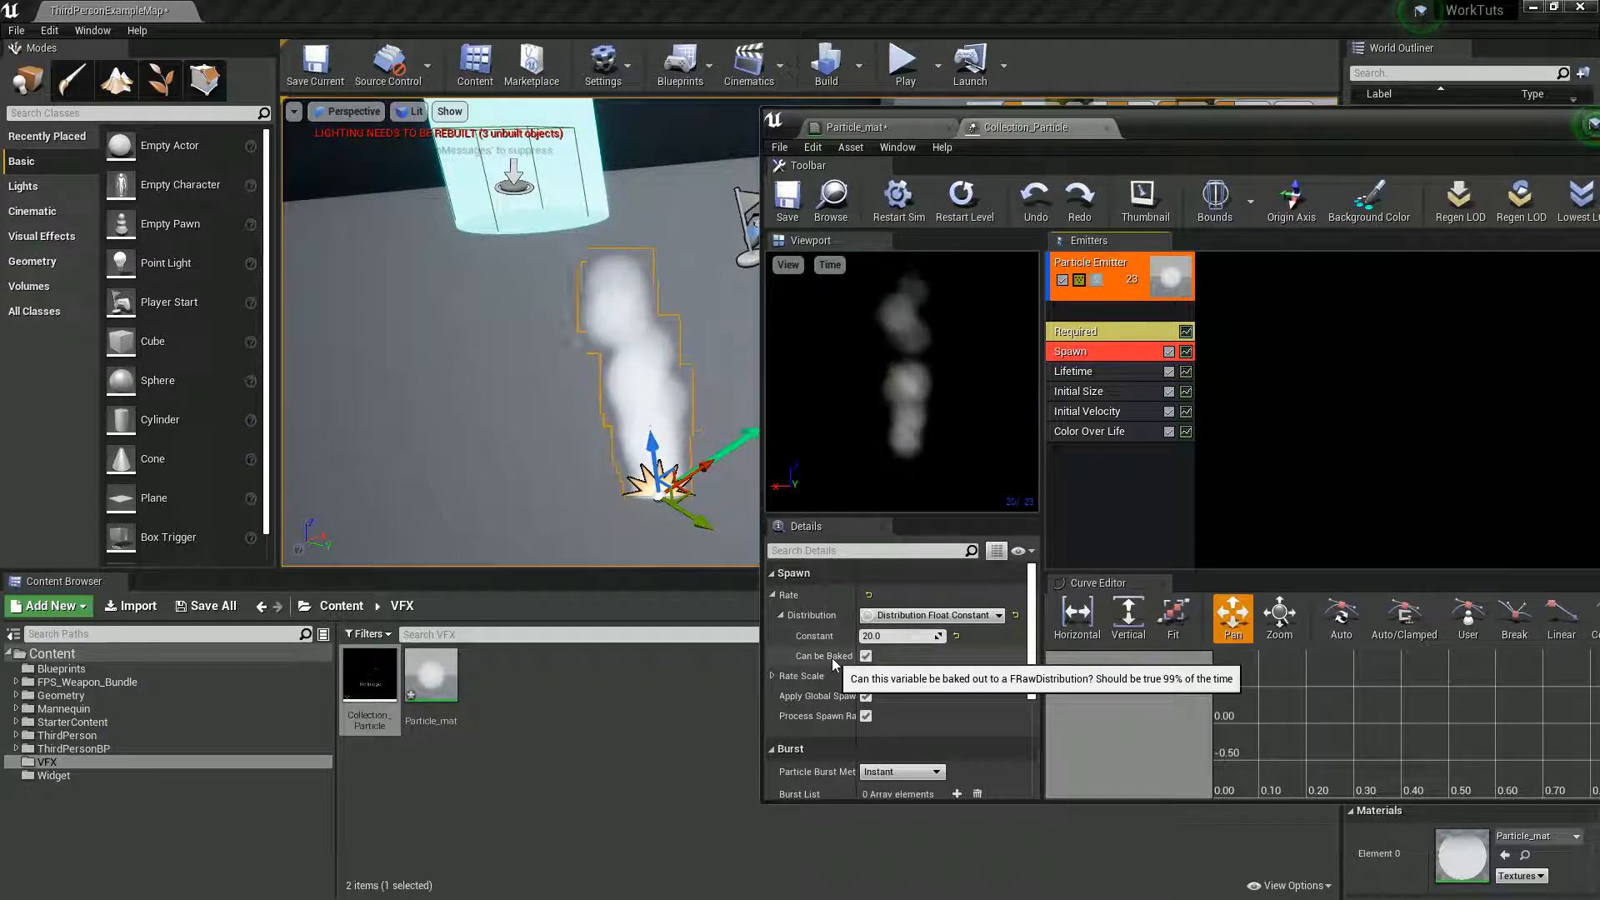
scroll(834, 664, "down", 3)
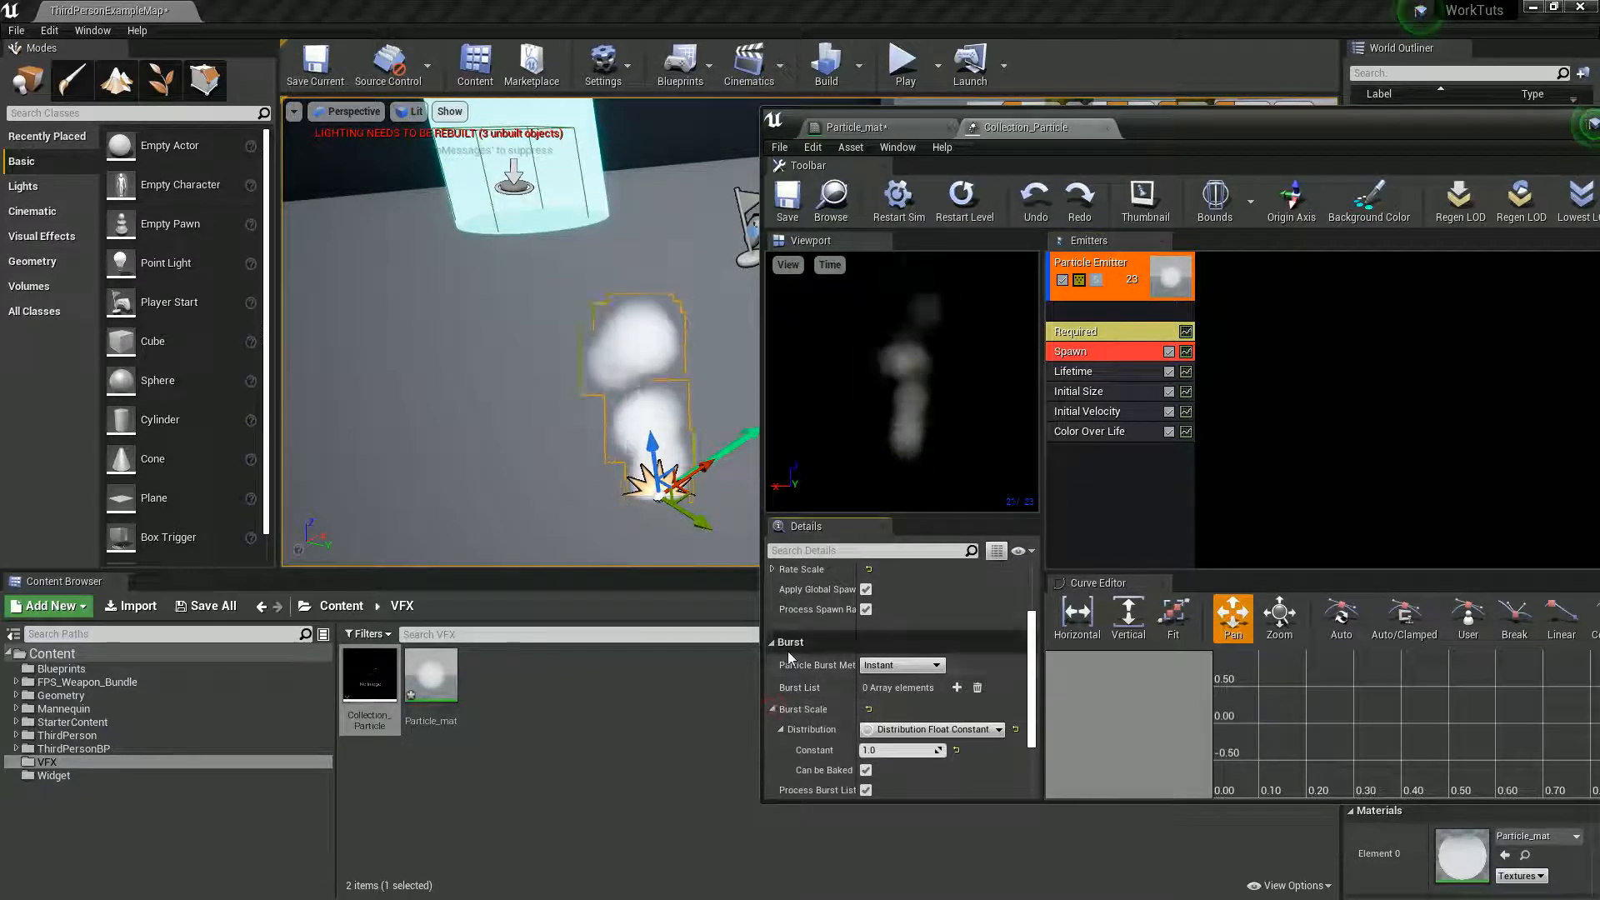
scroll(791, 705, "down", 1)
left_click(907, 723)
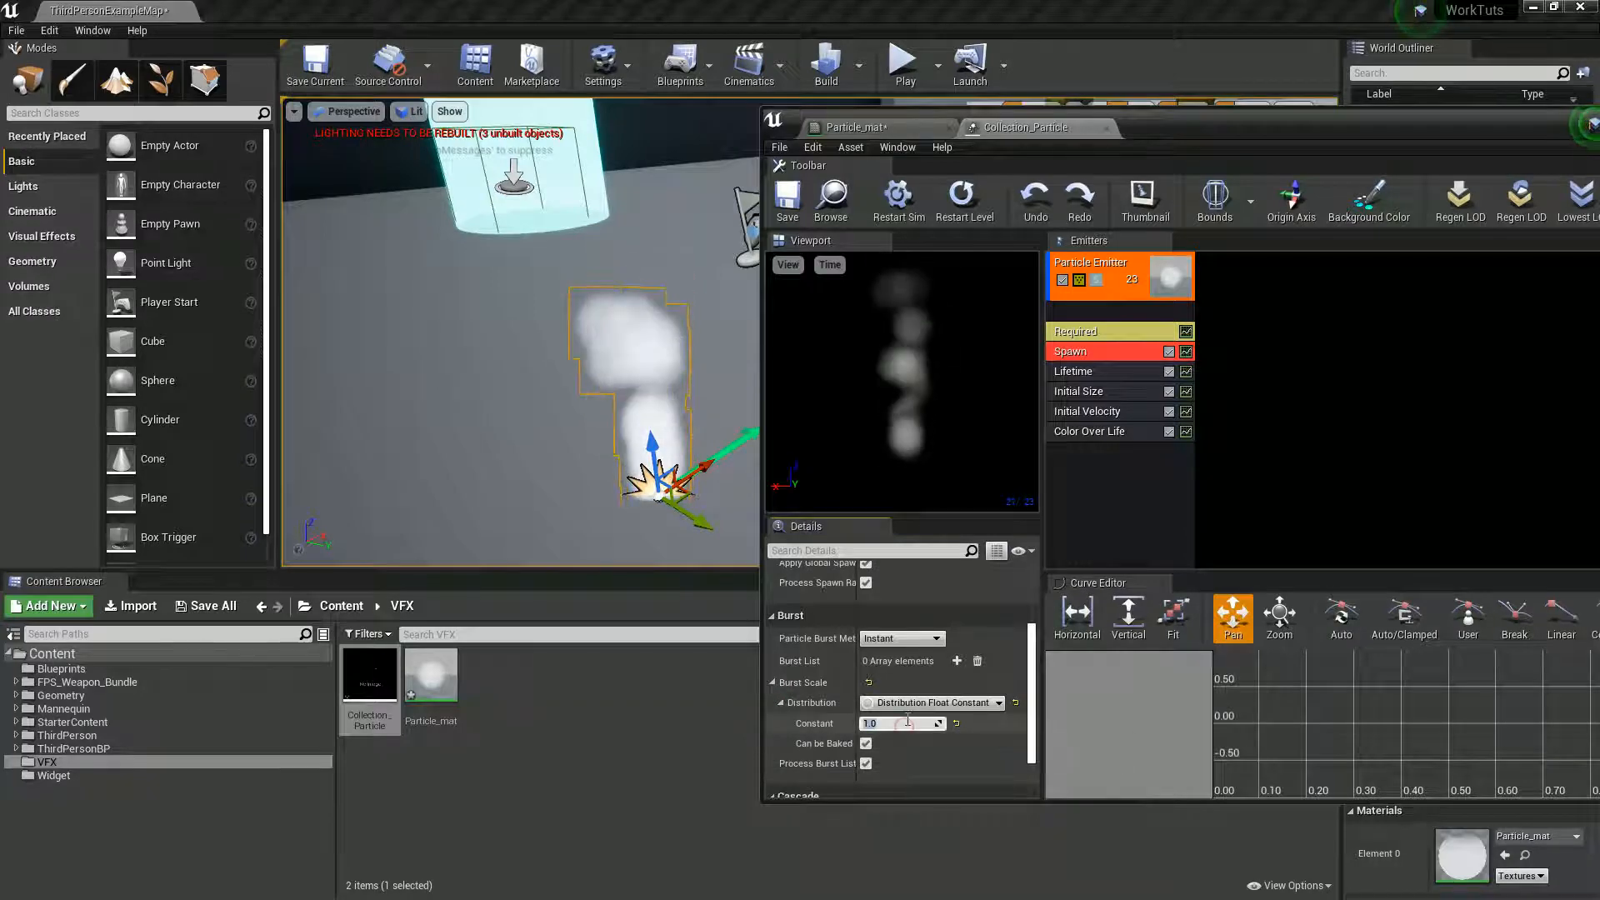
type("20")
key("Return")
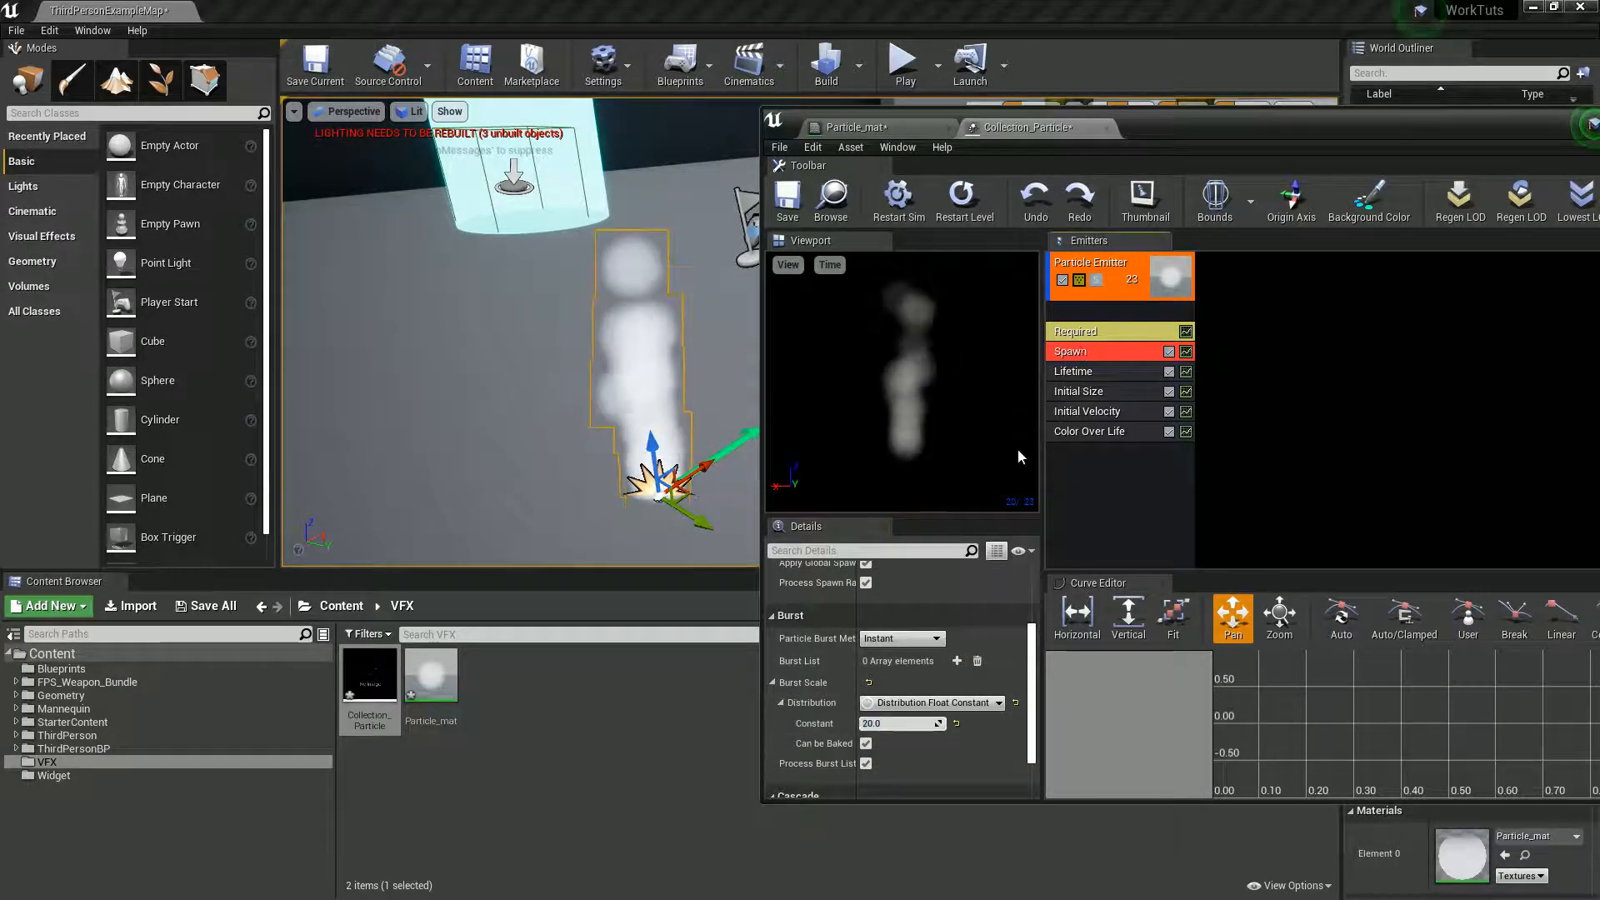
scroll(900, 626, "up", 4)
left_click(903, 608)
type("1")
key("Return")
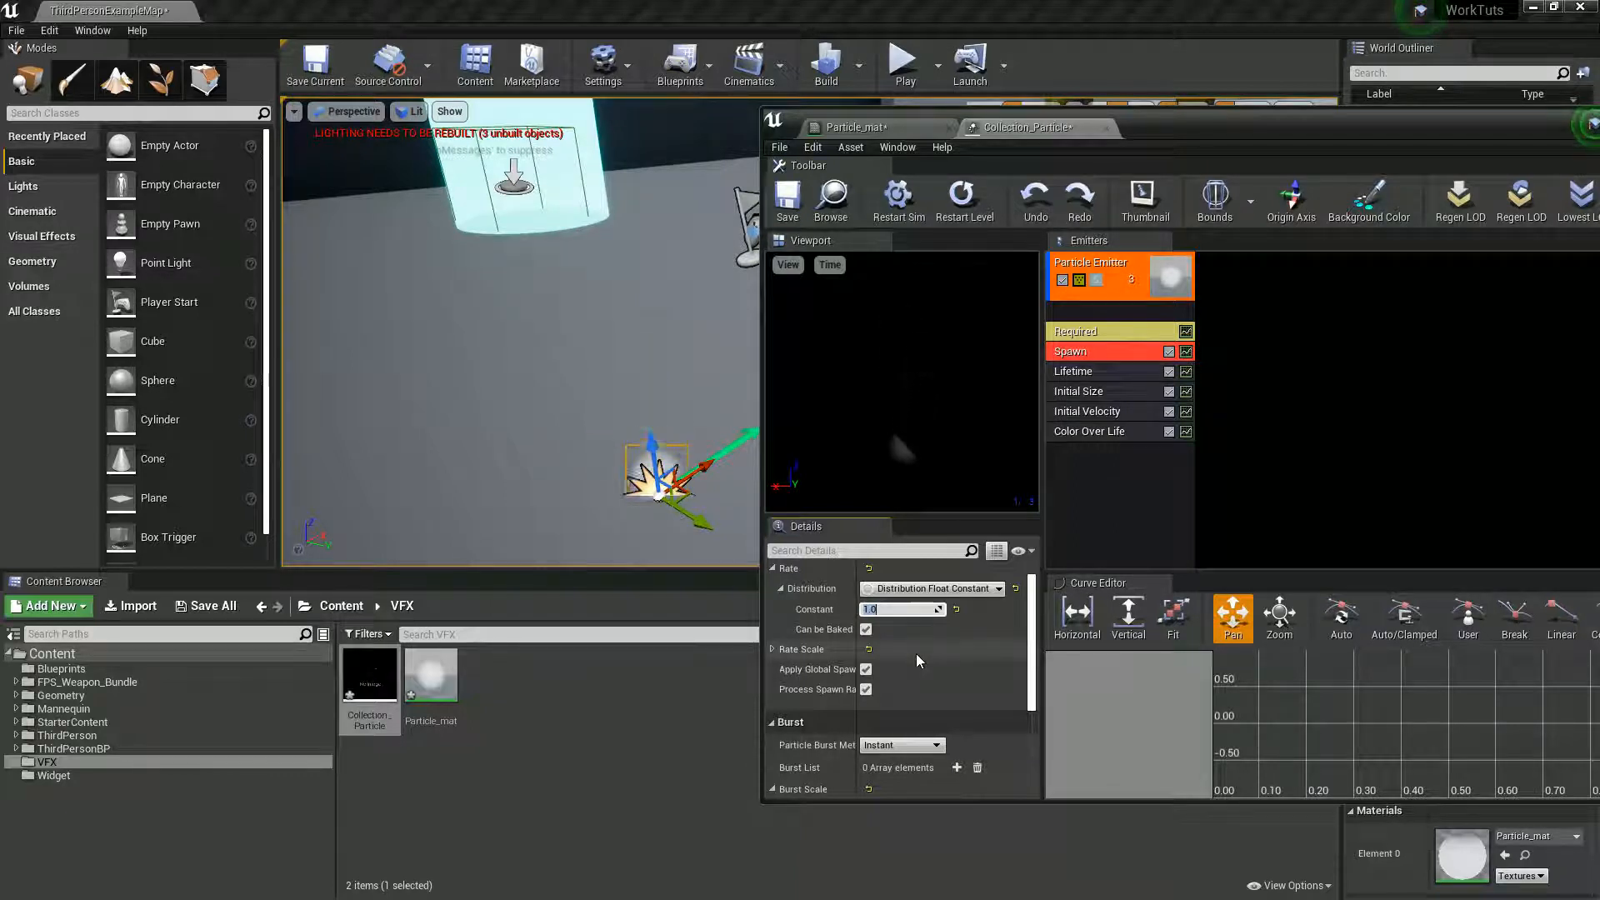
- Set the Spawn module's burst scale constant to 40 and restart the simulation
scroll(917, 653, "down", 4)
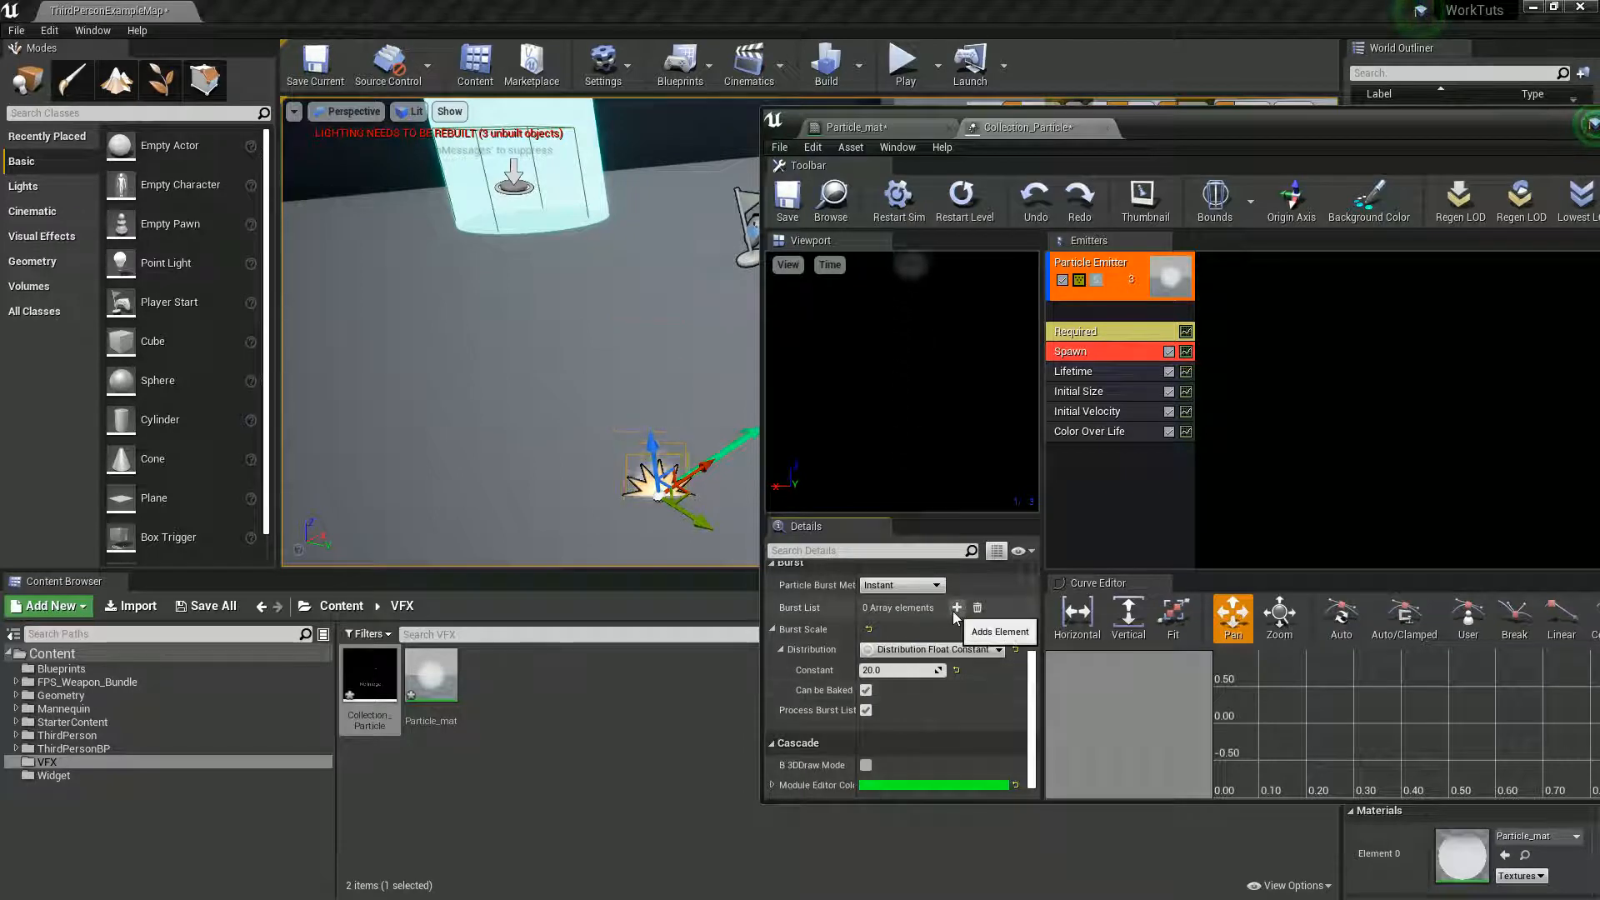
left_click(899, 671)
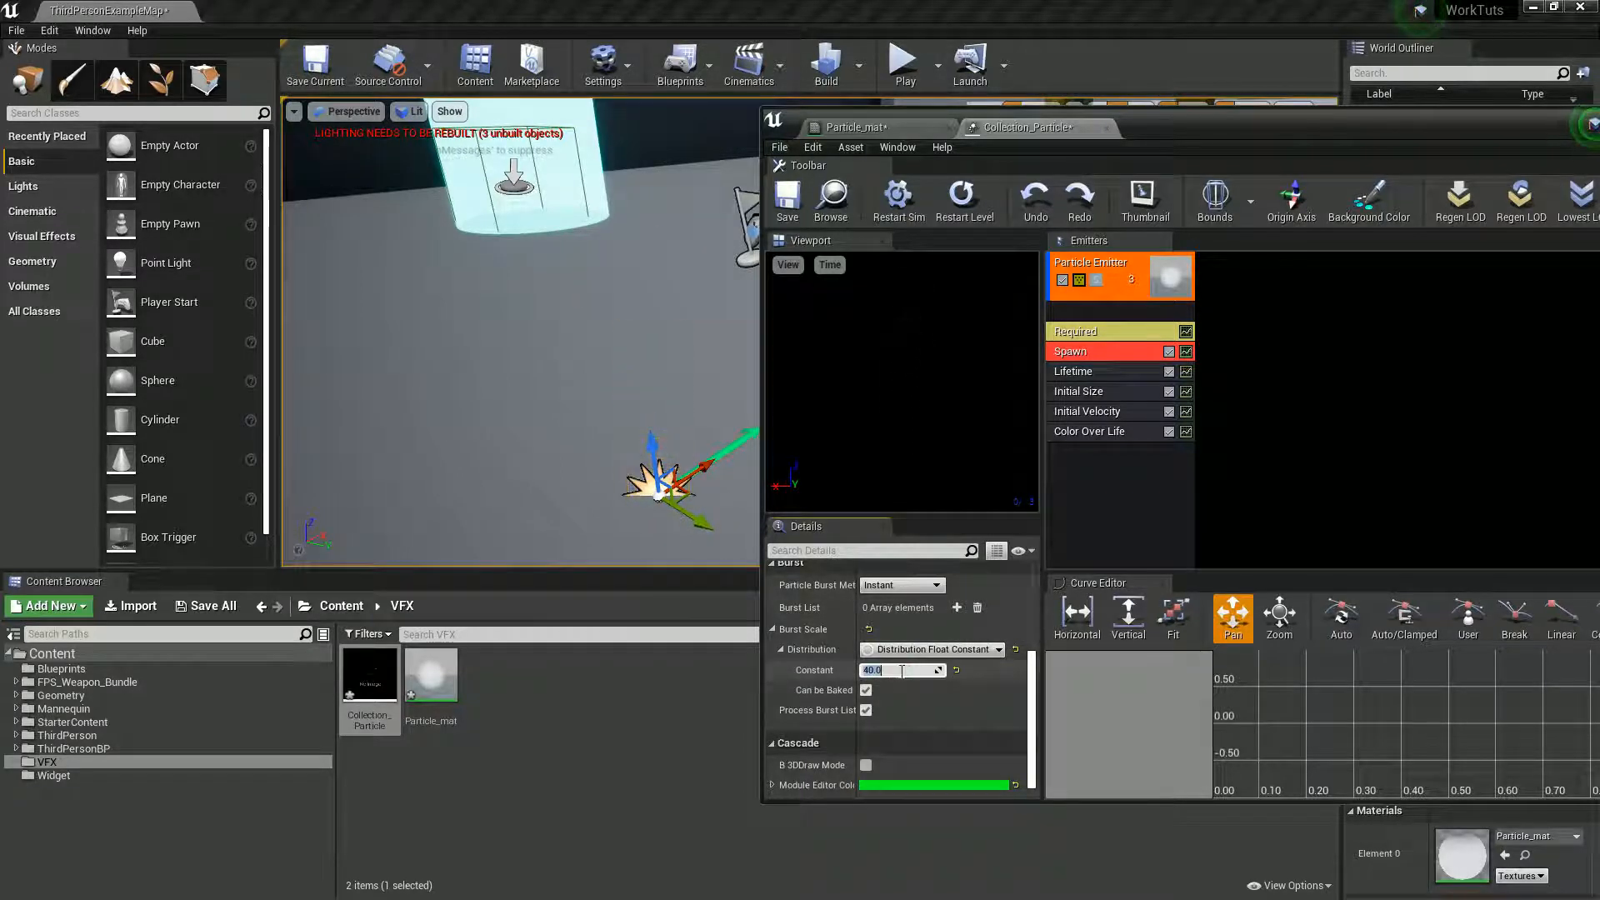
left_click(915, 211)
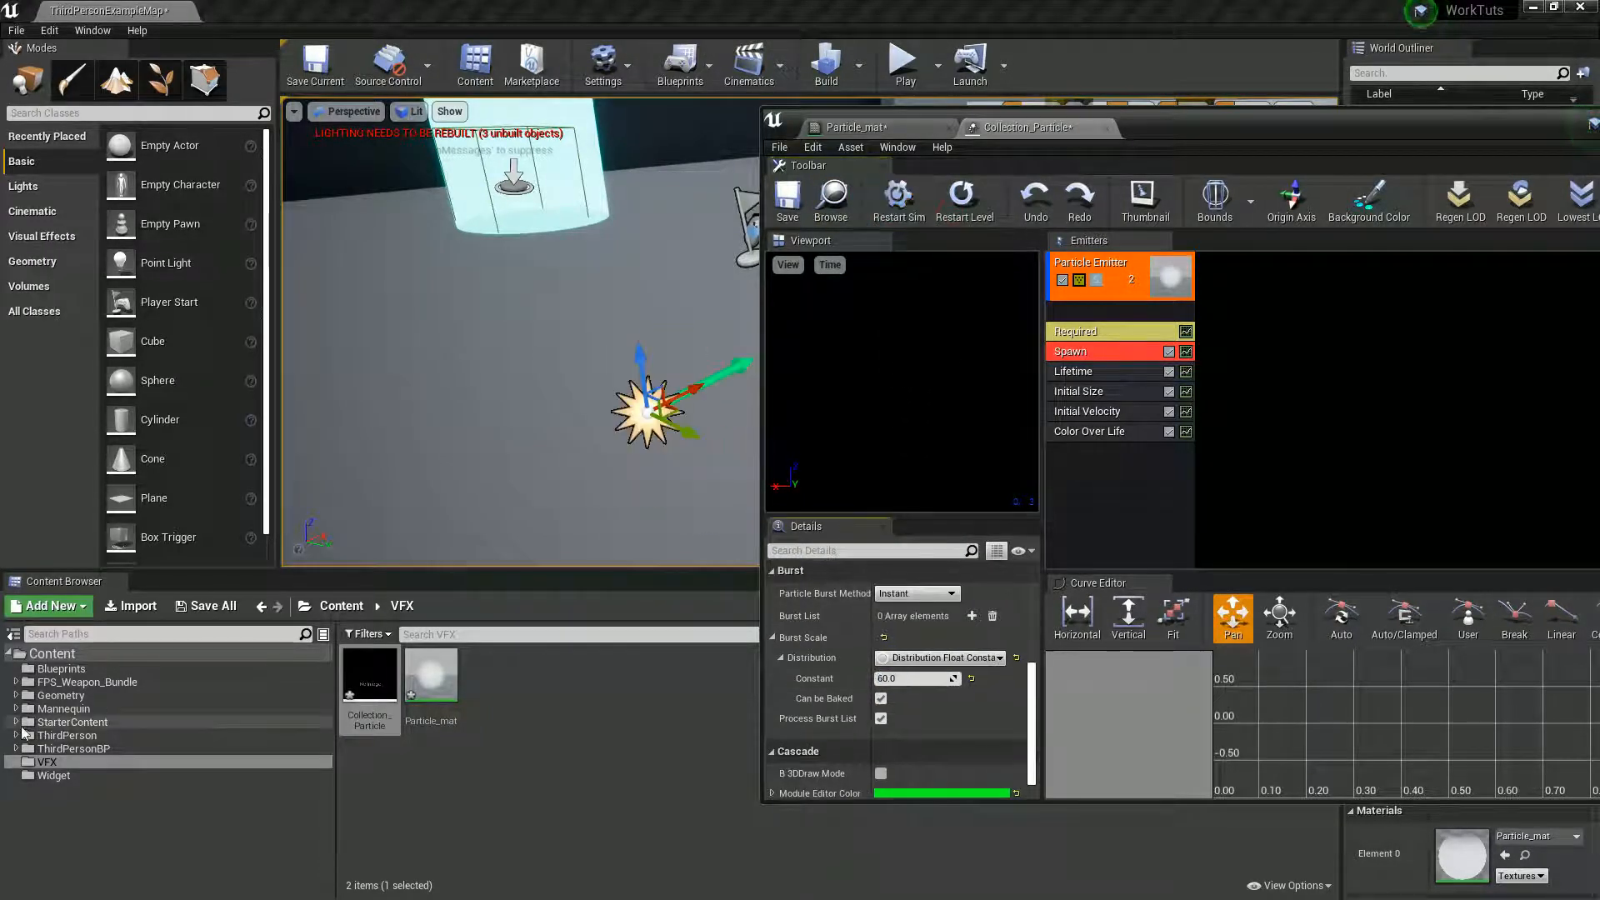
- Open P_Explosion from StarterContent's Particles folder and examine the spawn and burst settings of its Sparks emitter
left_click(19, 724)
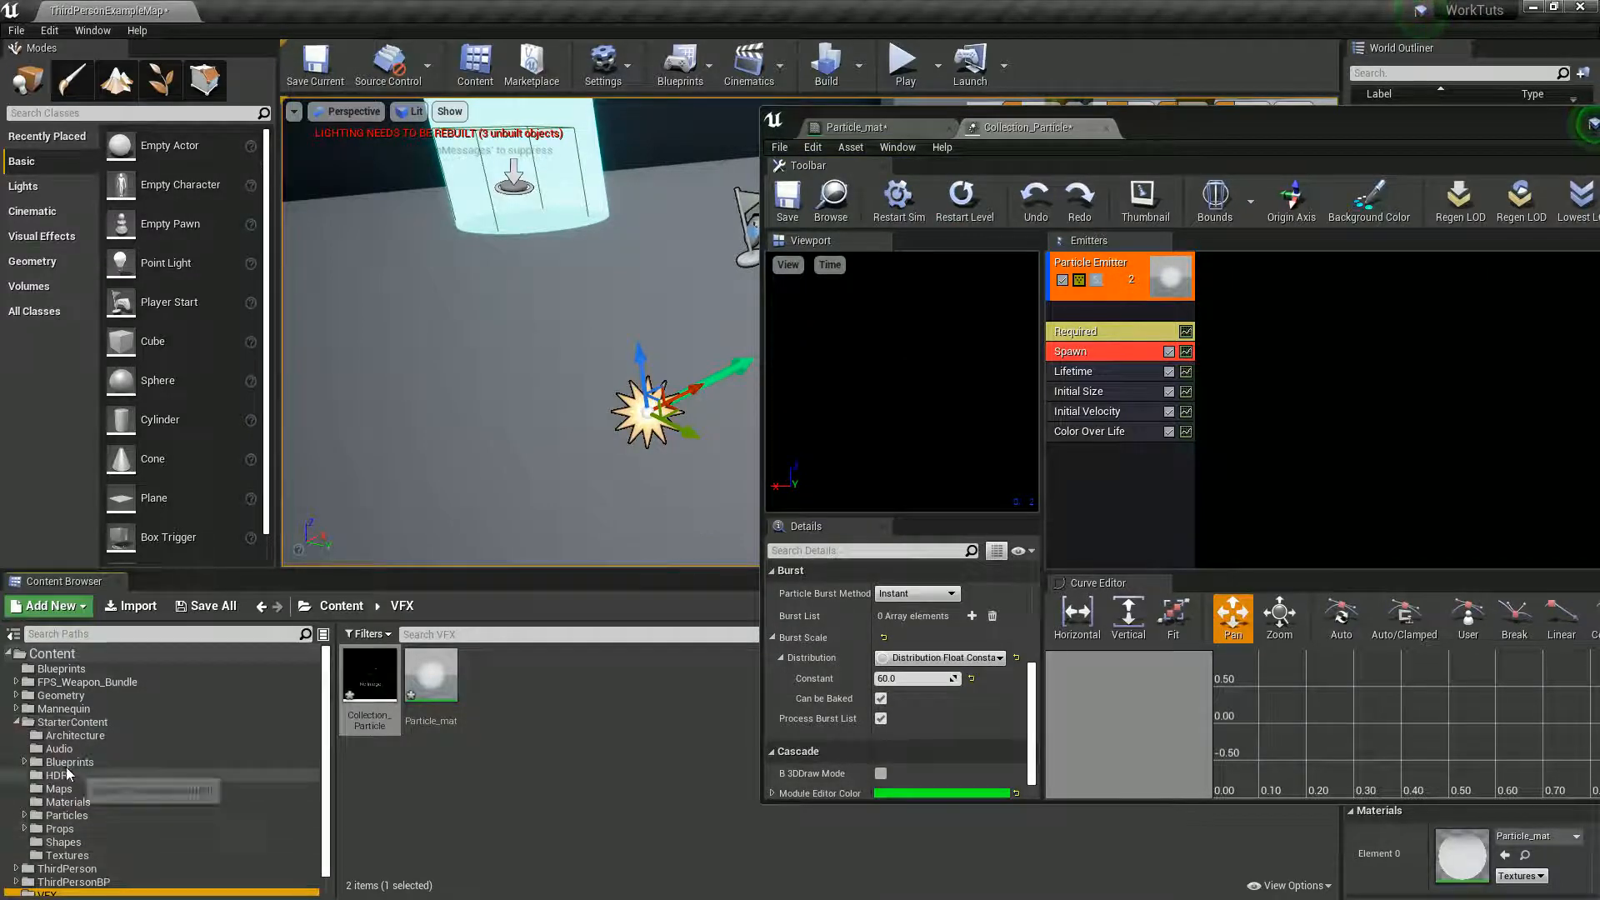
left_click(71, 813)
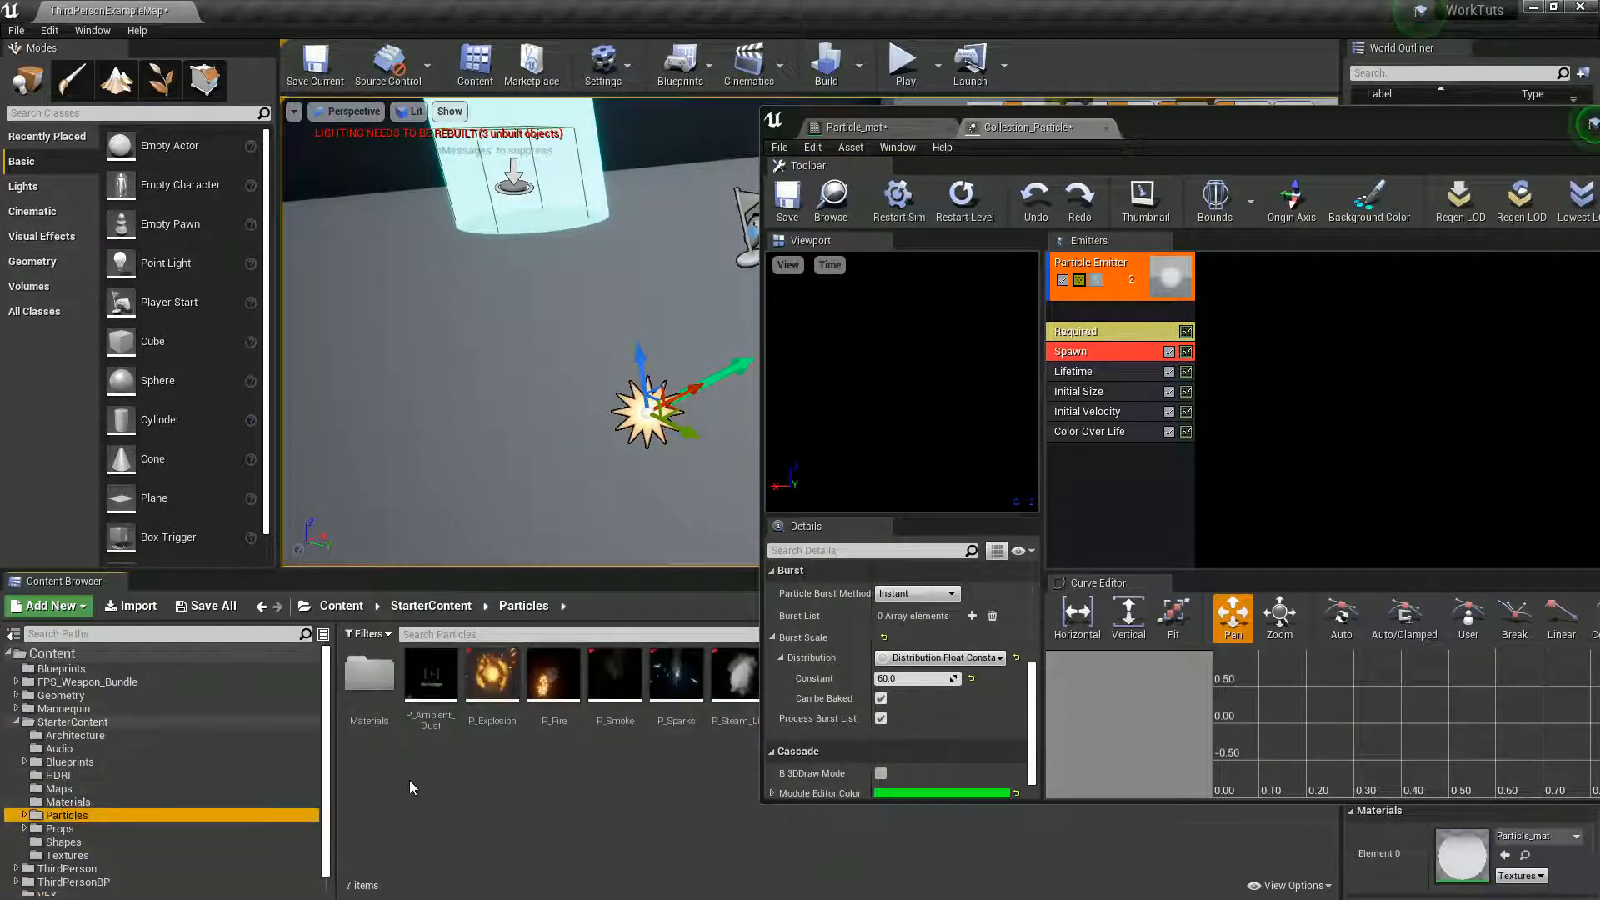
double_click(499, 677)
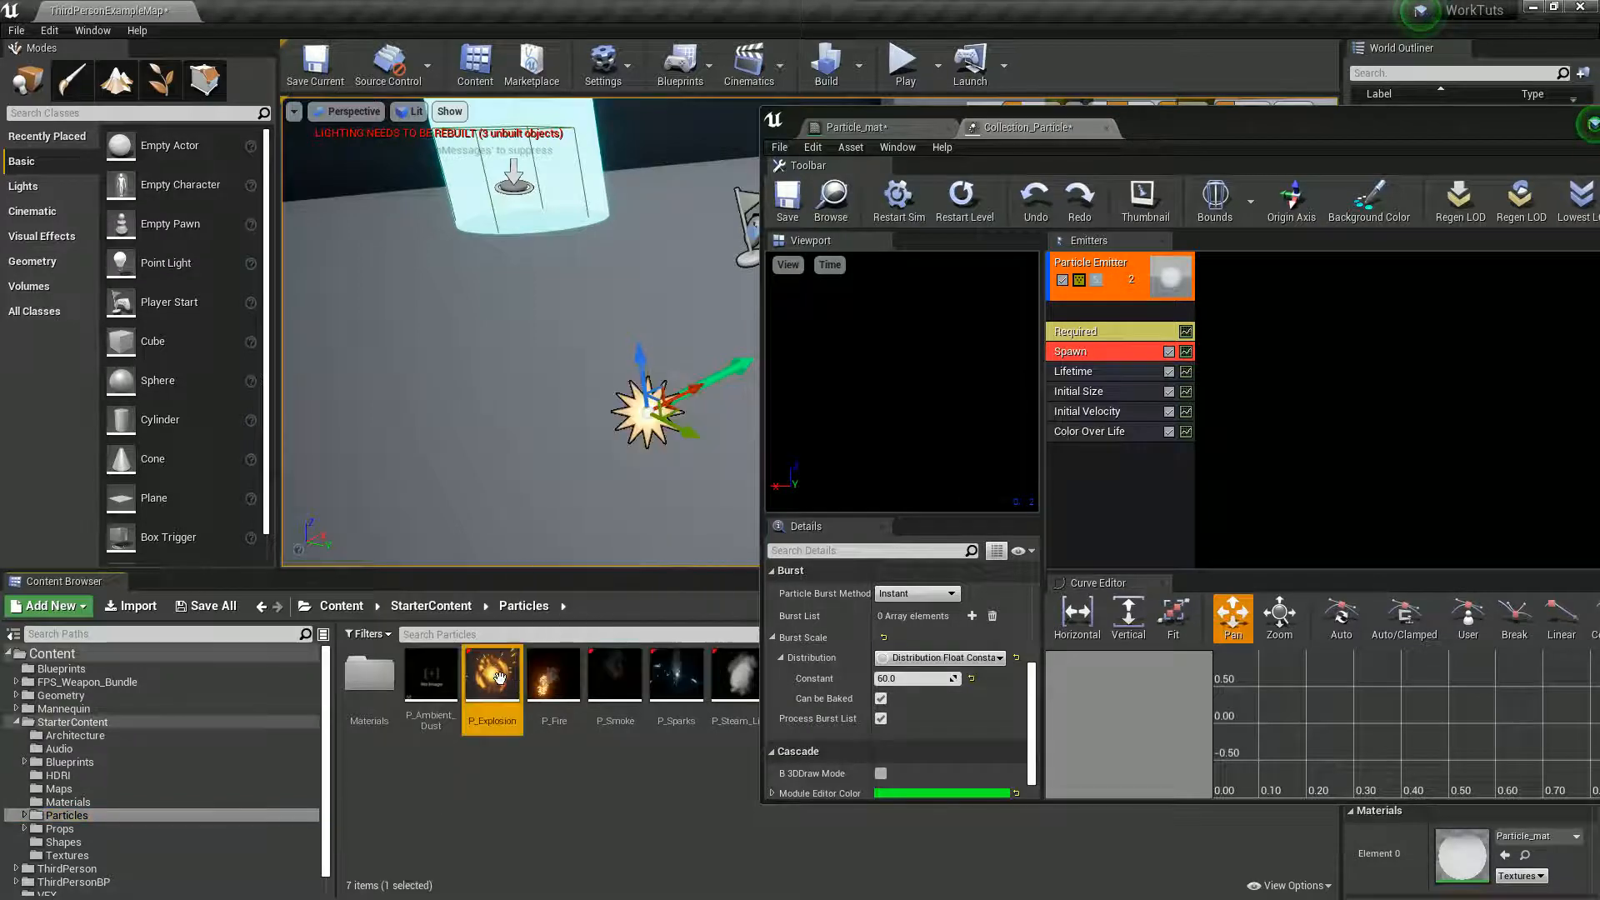
left_click(1139, 351)
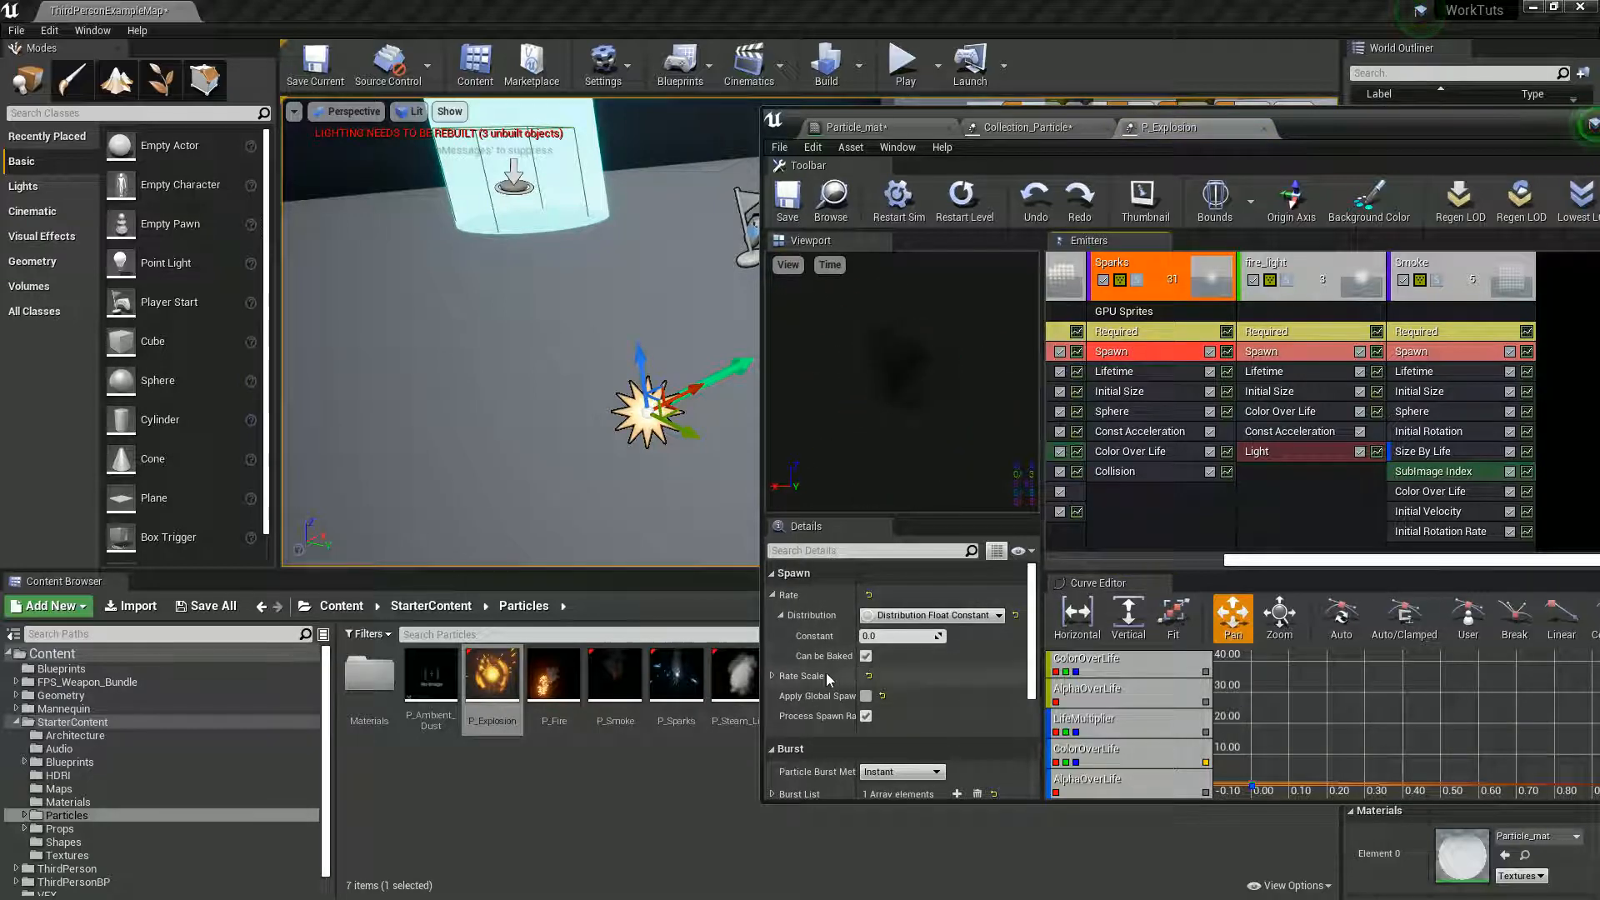
scroll(821, 671, "down", 3)
scroll(814, 668, "down", 2)
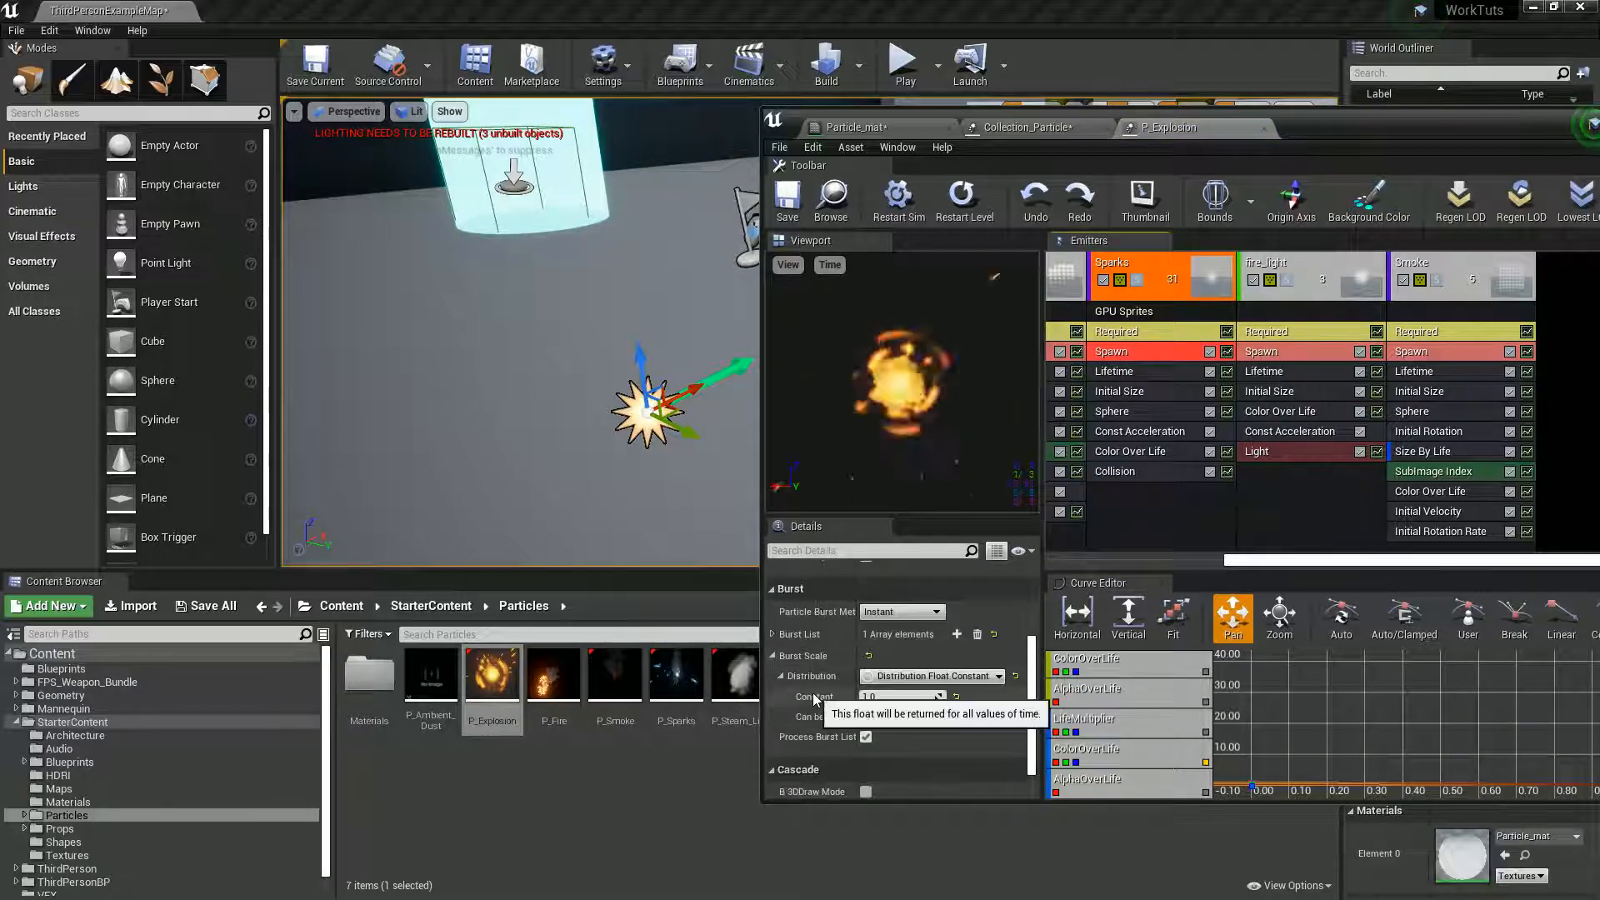
- Solo the Sparks emitter and examine its expanded Spawn burst list, closing P_Explosion when done
left_click(1135, 284)
scroll(825, 729, "up", 4)
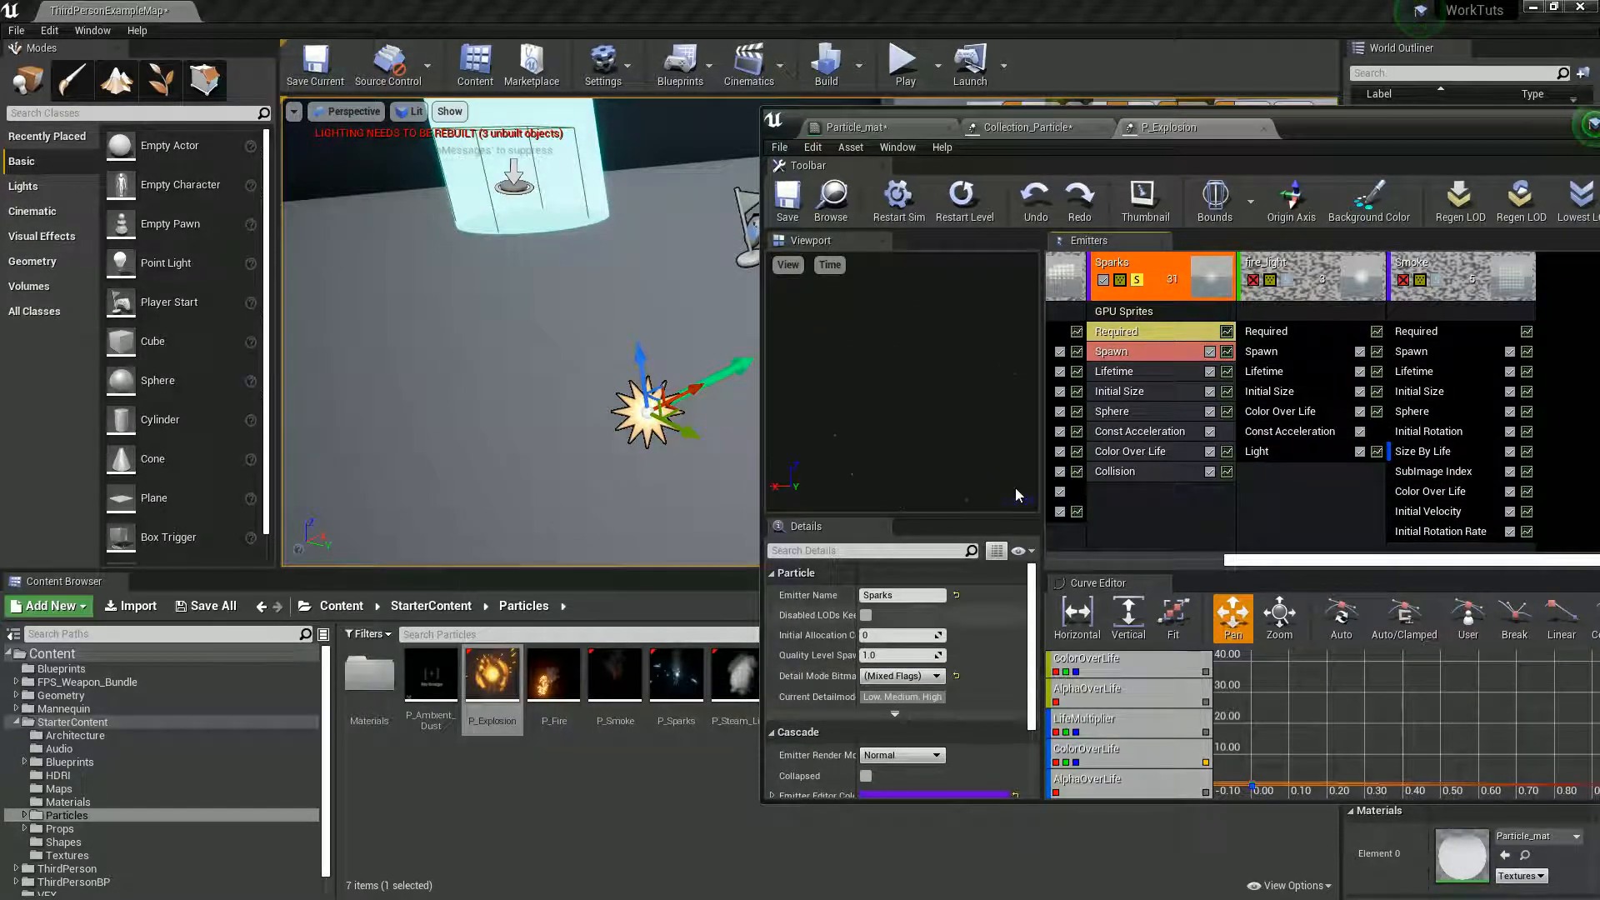
left_click(1116, 352)
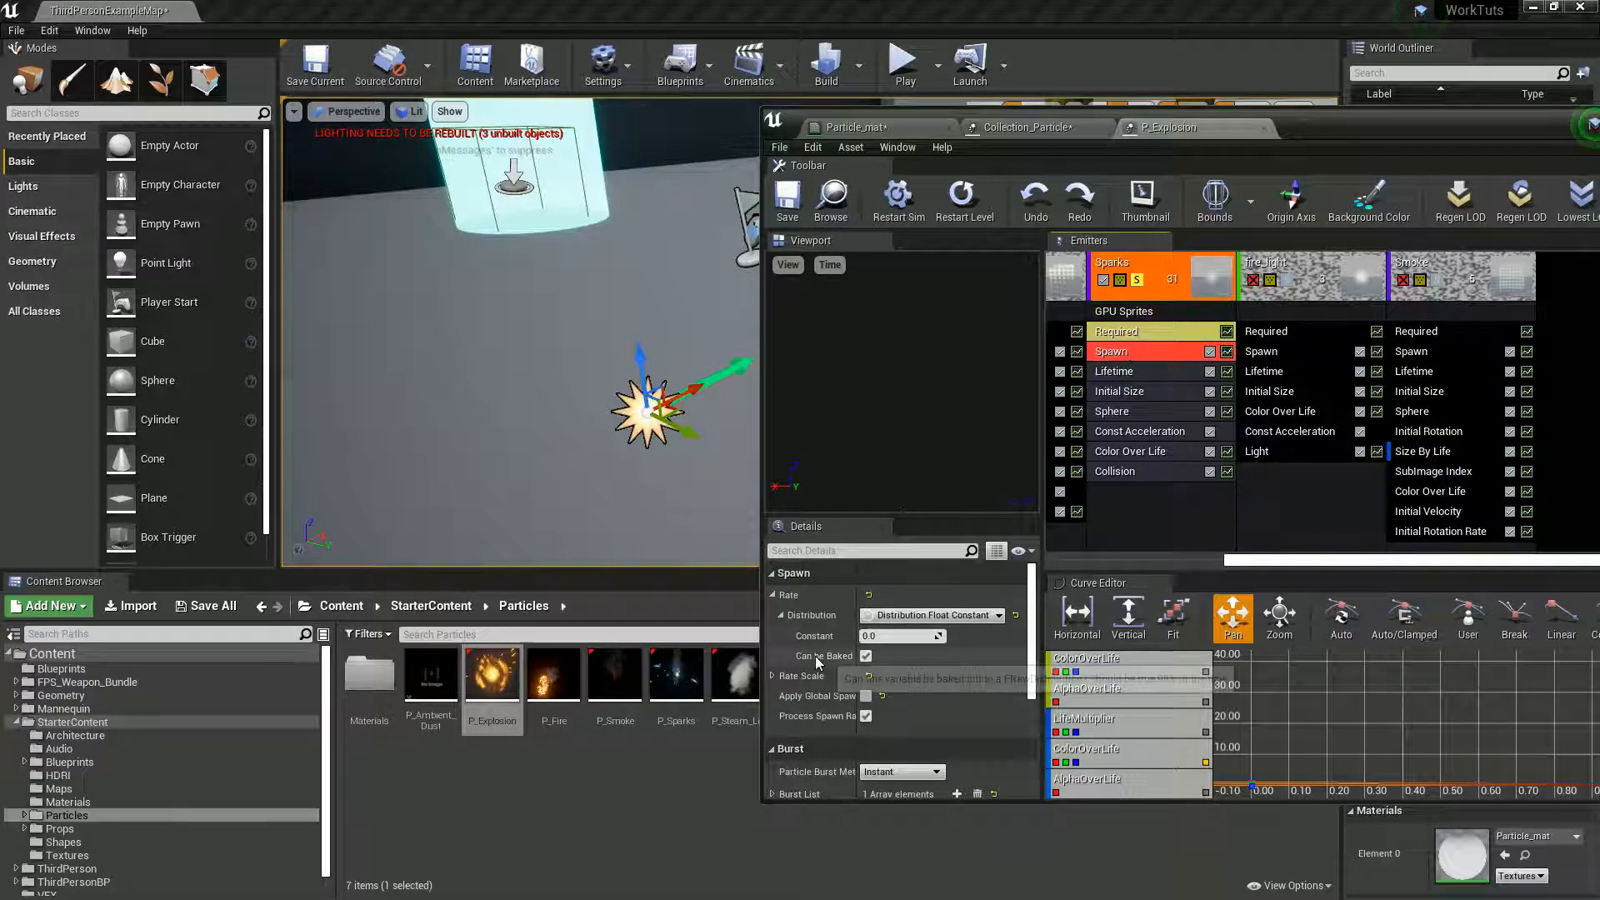
scroll(815, 656, "down", 2)
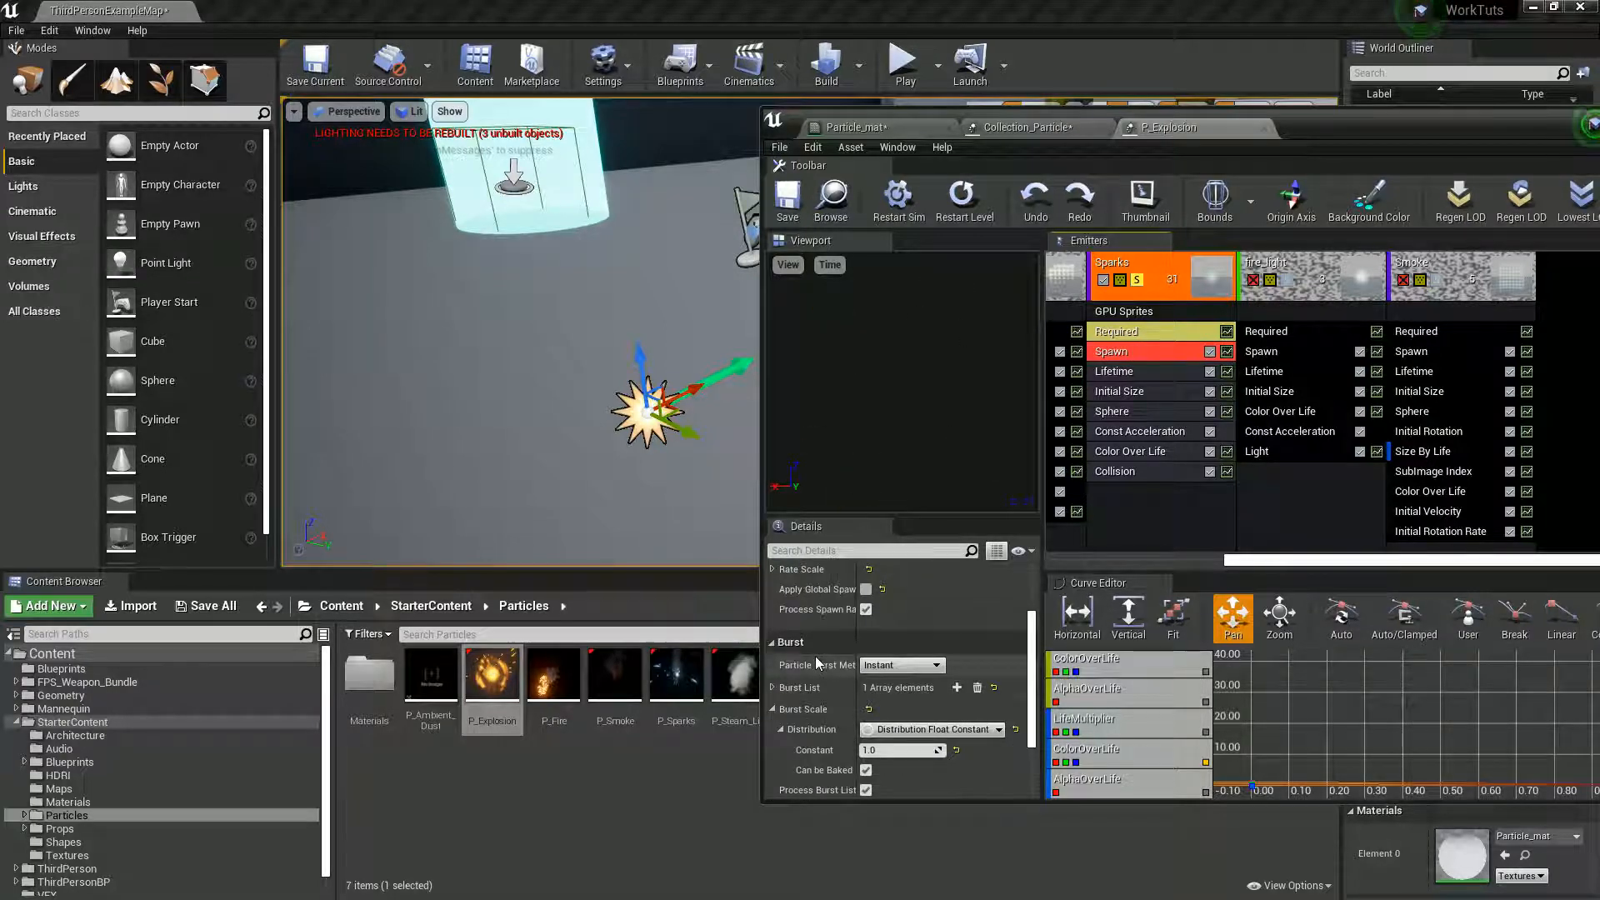
left_click(772, 688)
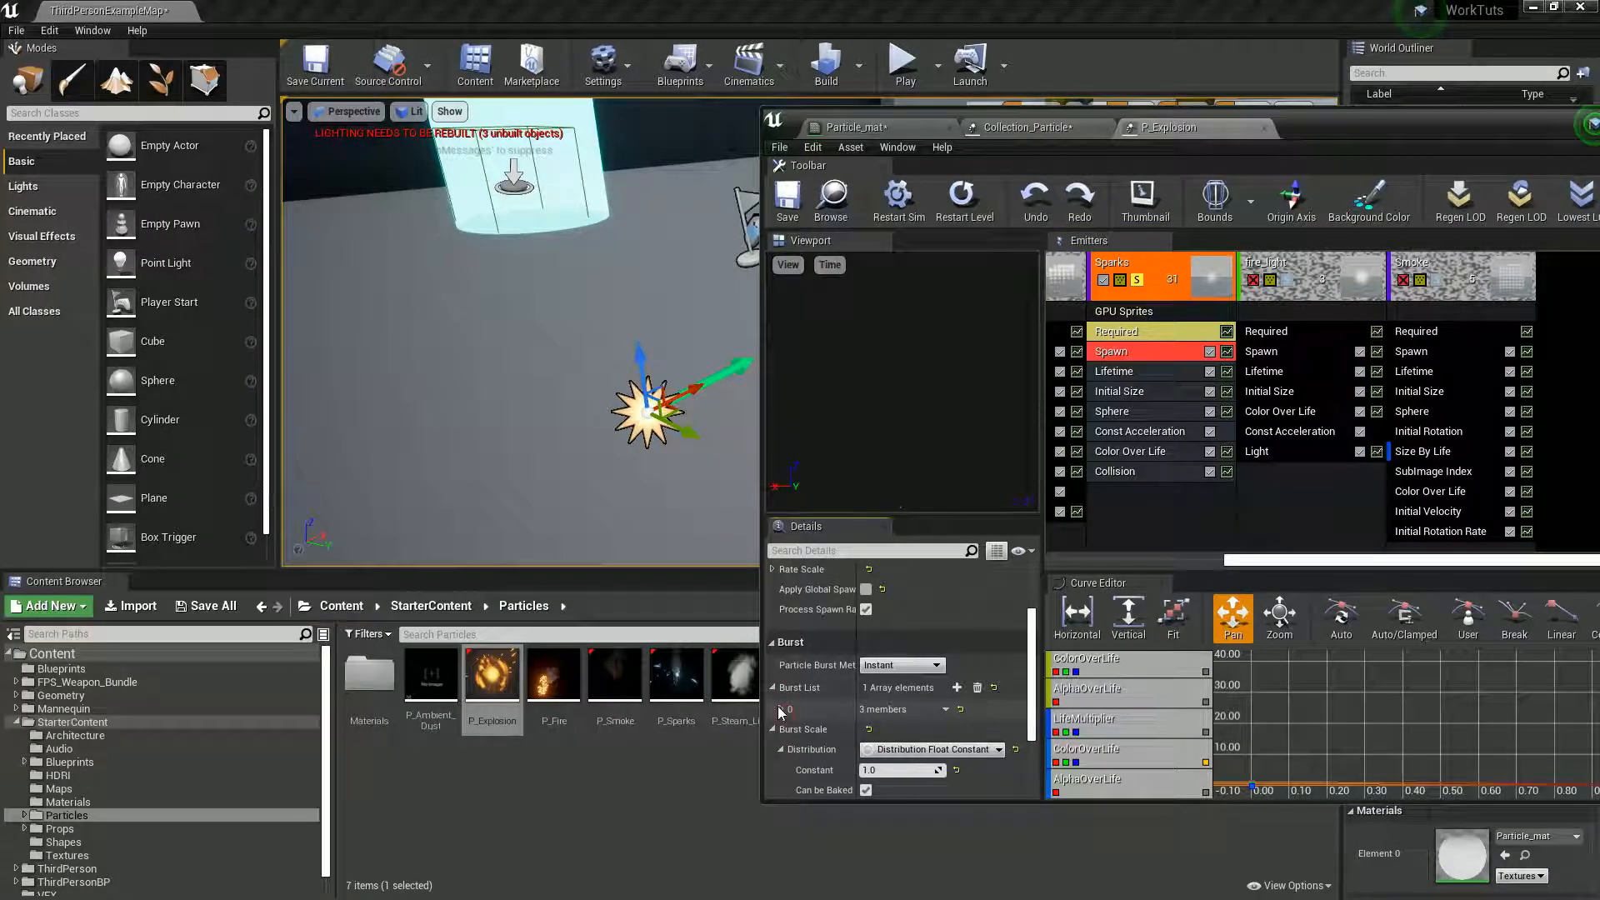
scroll(823, 772, "down", 3)
left_click(1264, 128)
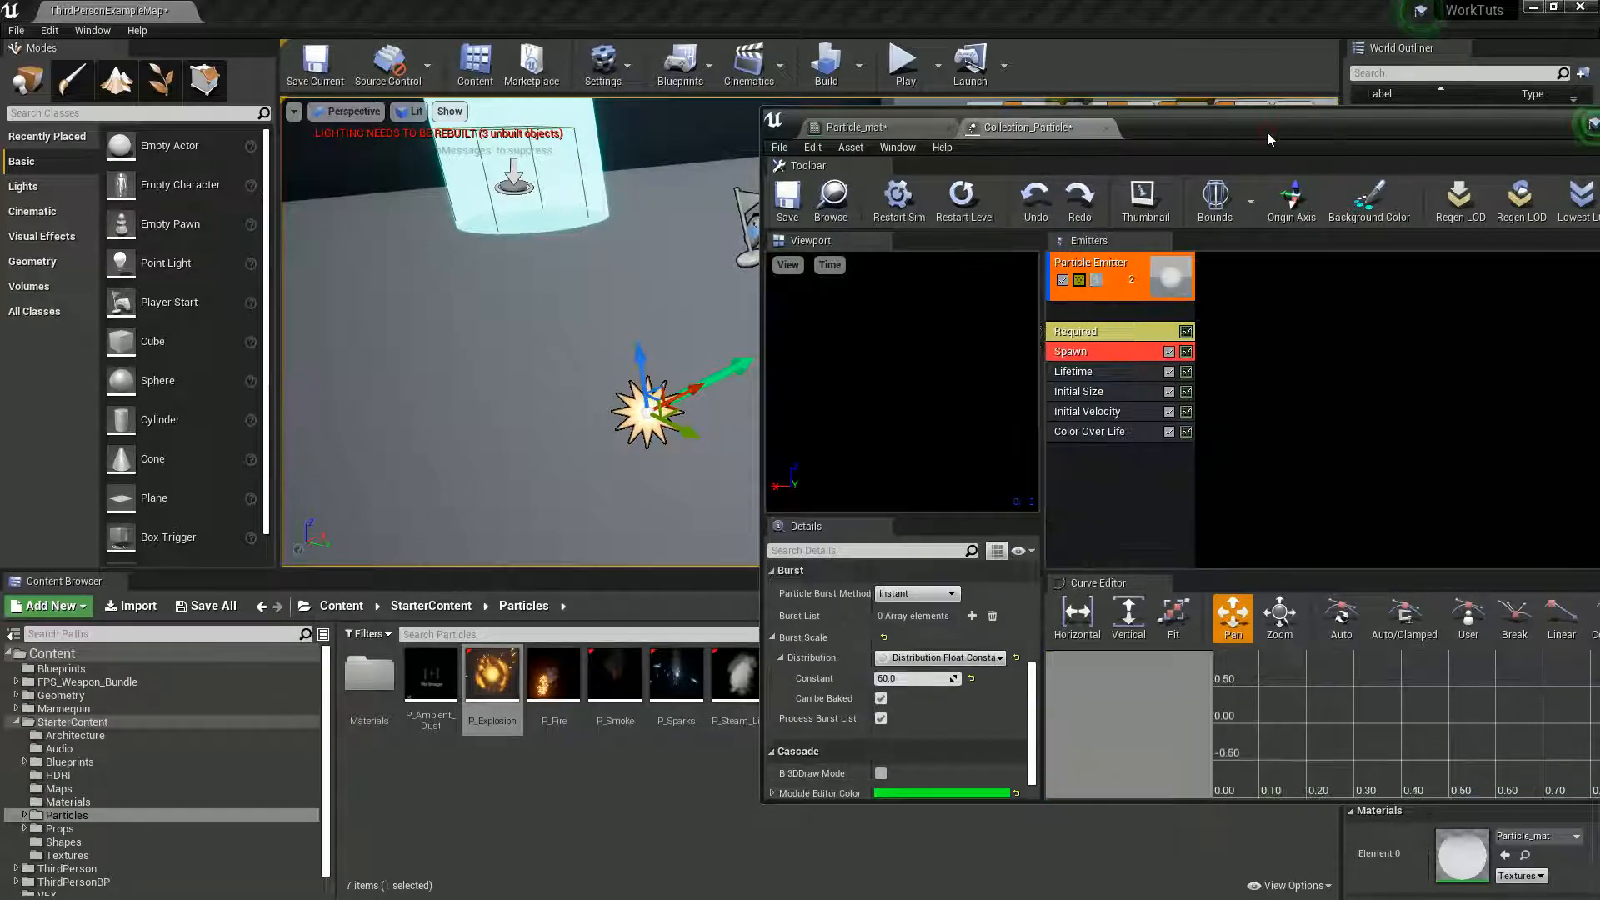
- Add one element to the burst list in Collection_Particle's Spawn module
scroll(842, 738, "up", 2)
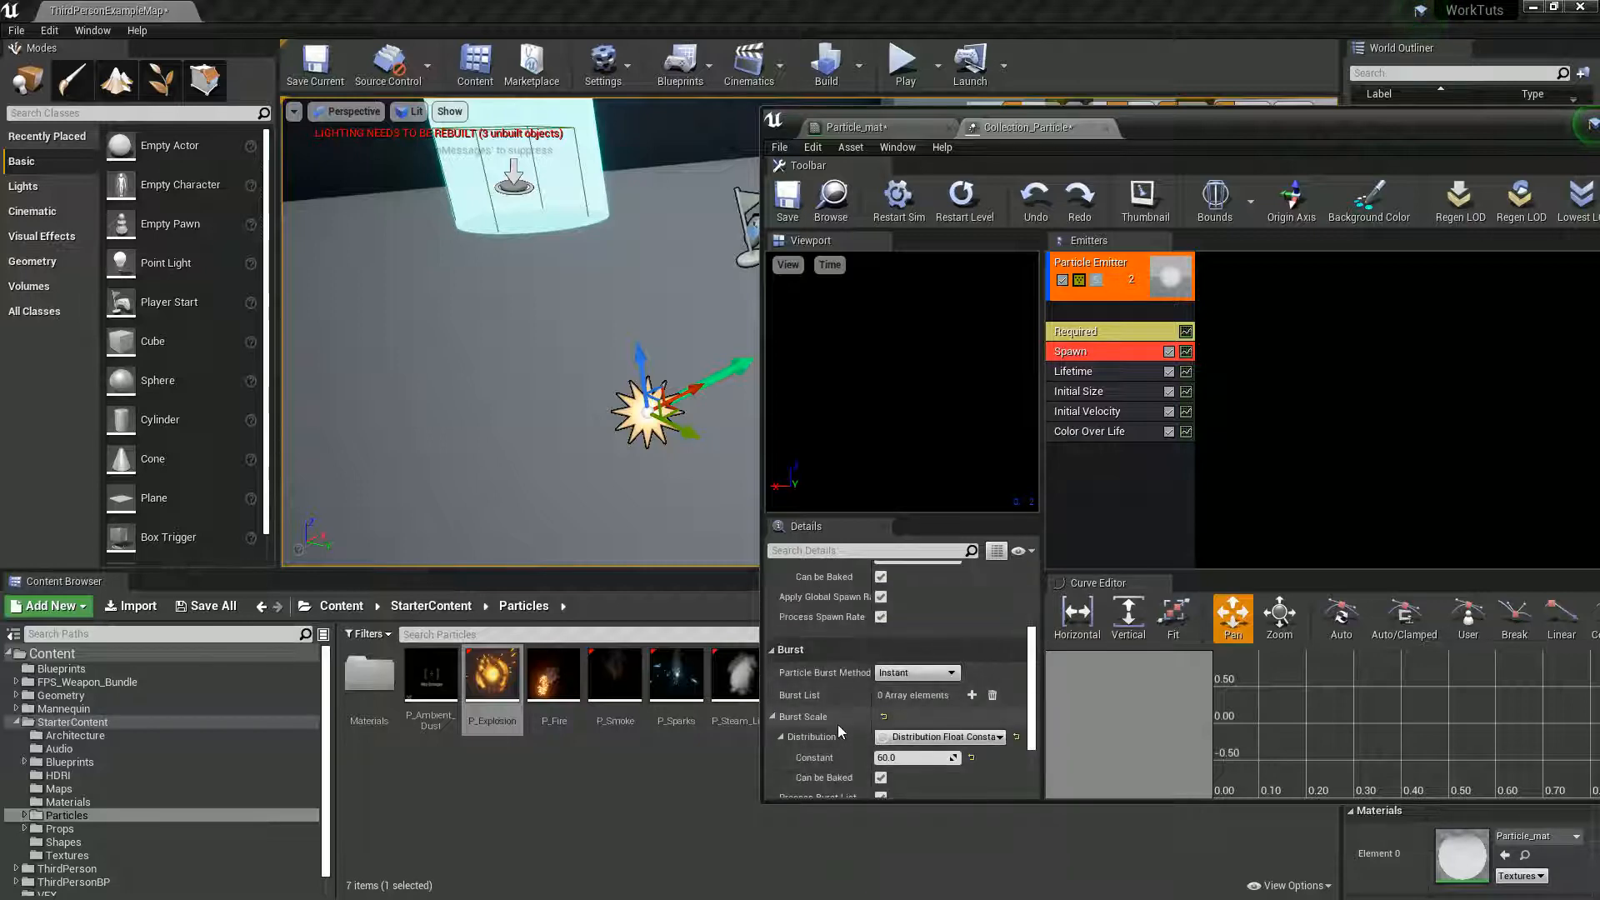
scroll(837, 726, "down", 2)
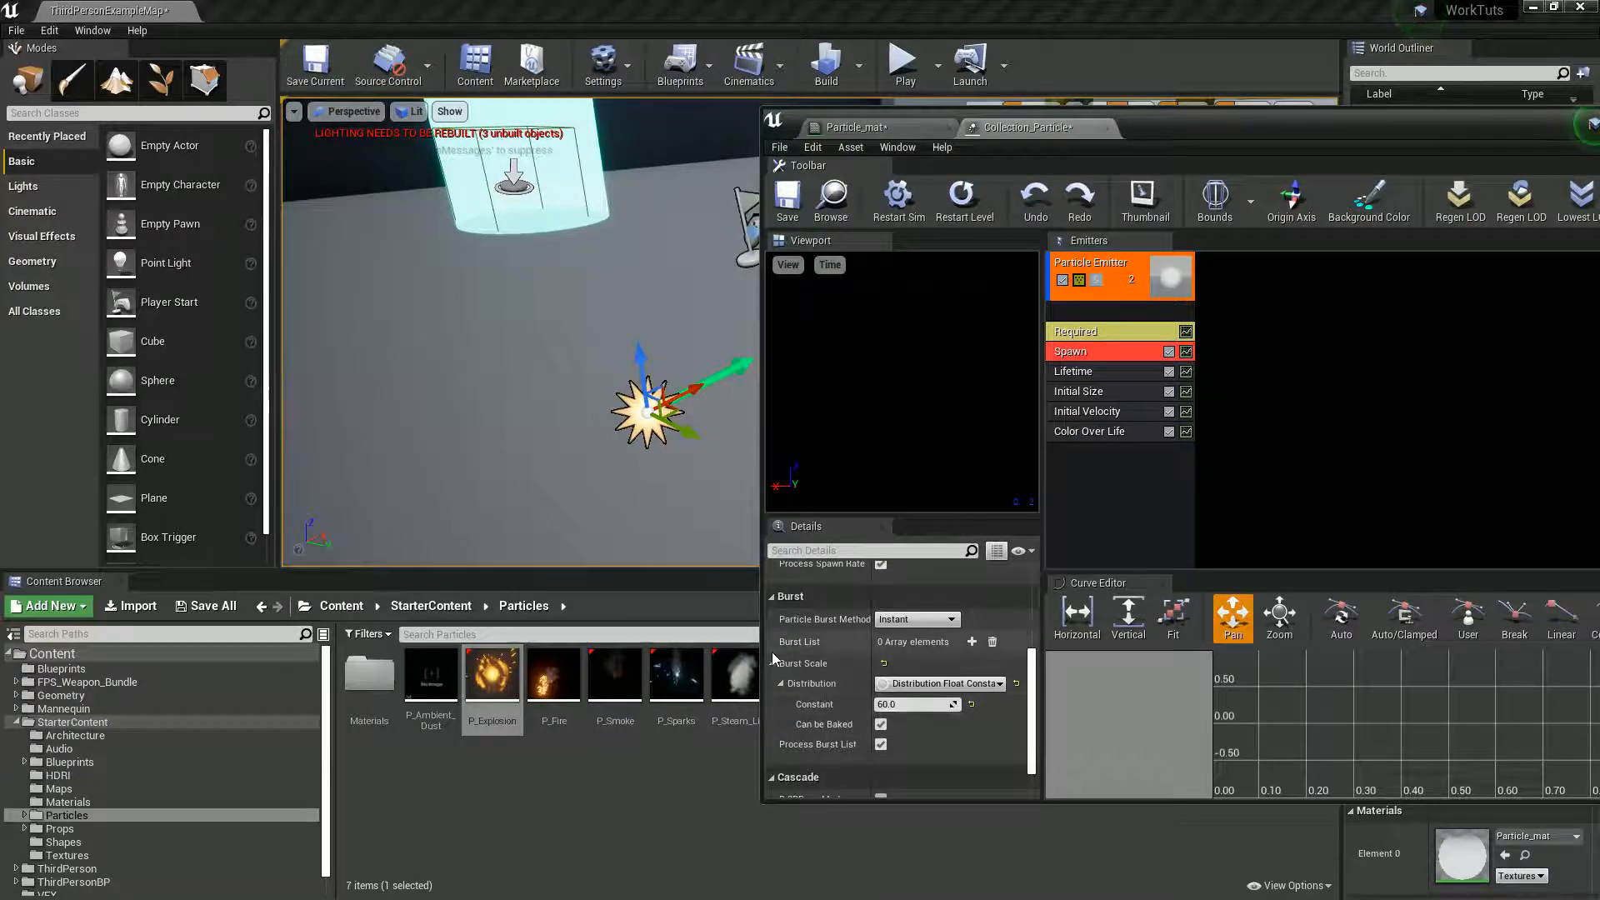
left_click(972, 642)
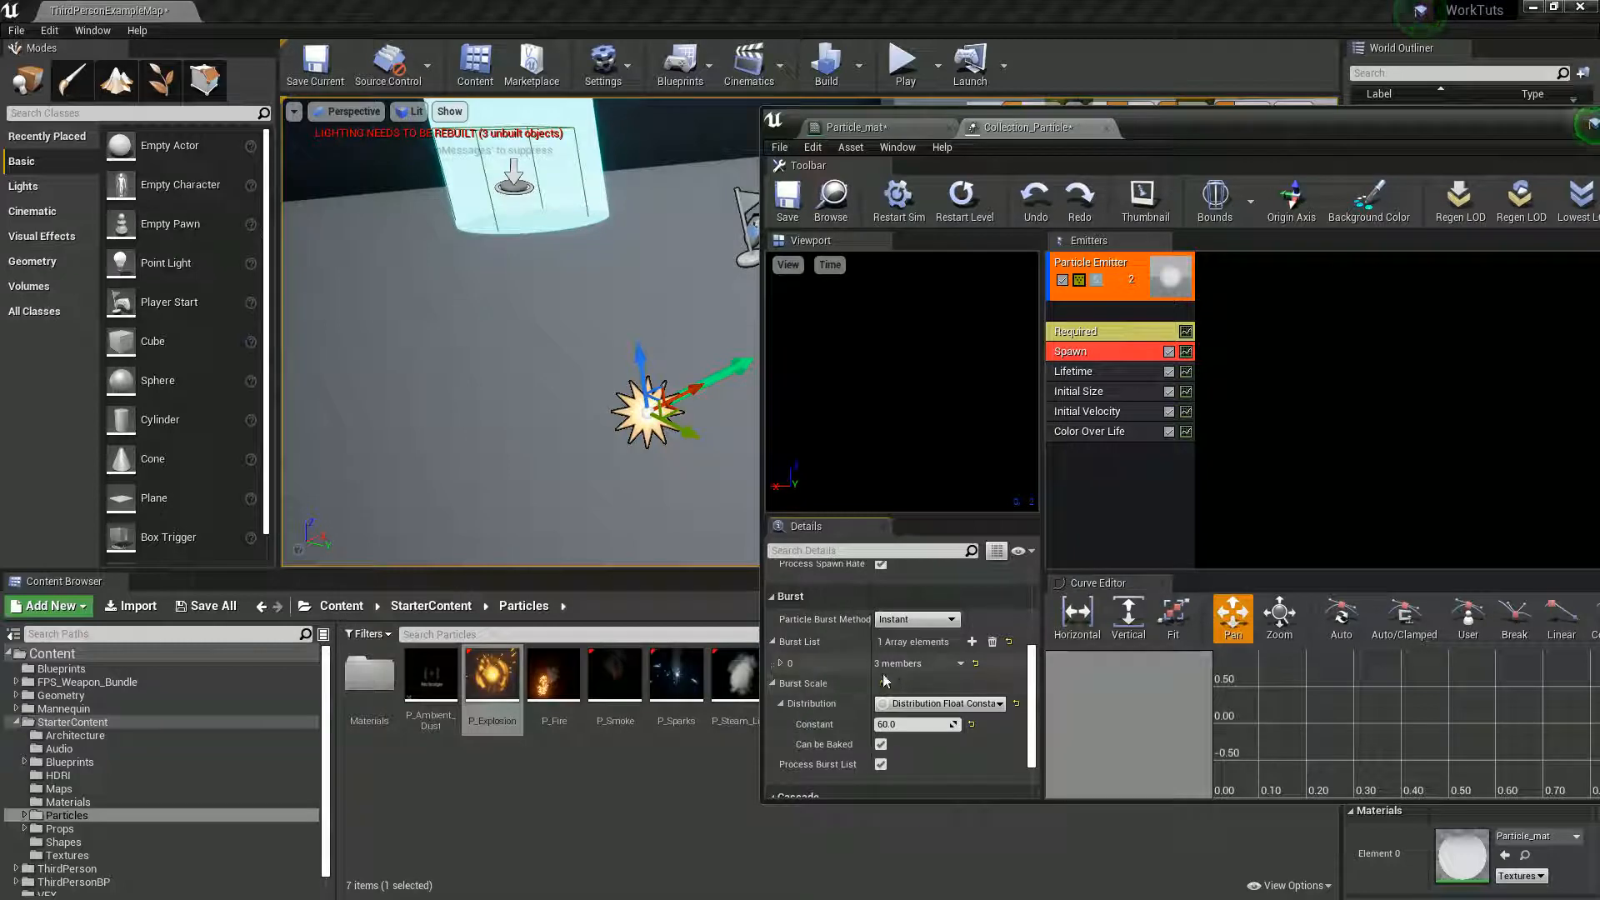
- Set the burst list element's count to 60 and the Spawn module's burst scale constant to 1
left_click(781, 662)
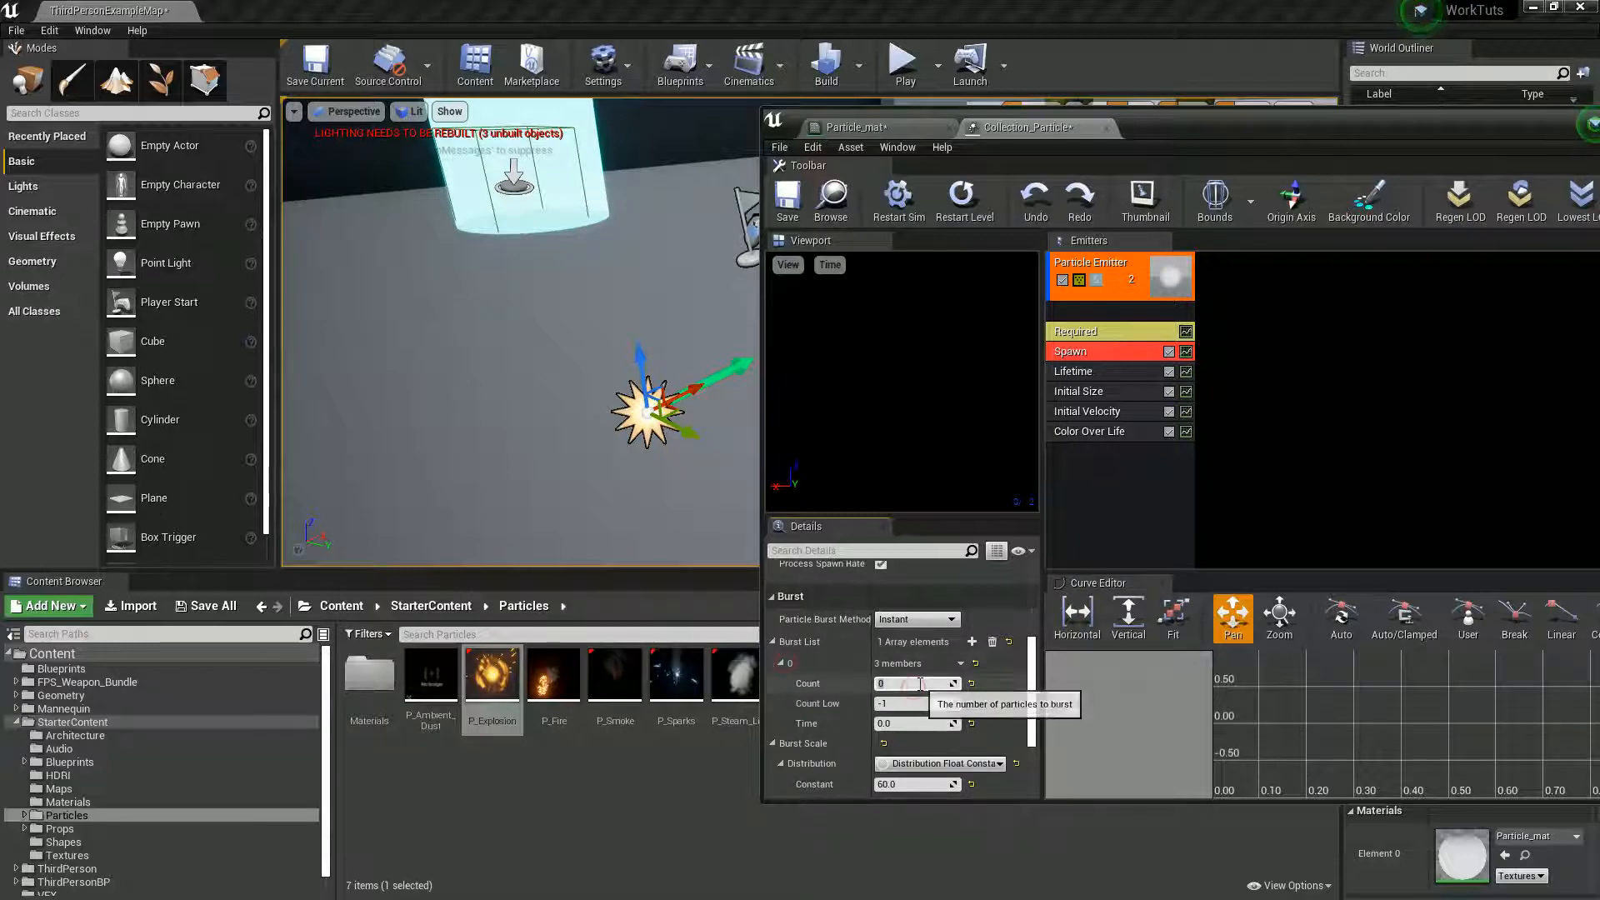
left_click(920, 683)
type("60")
key("Return")
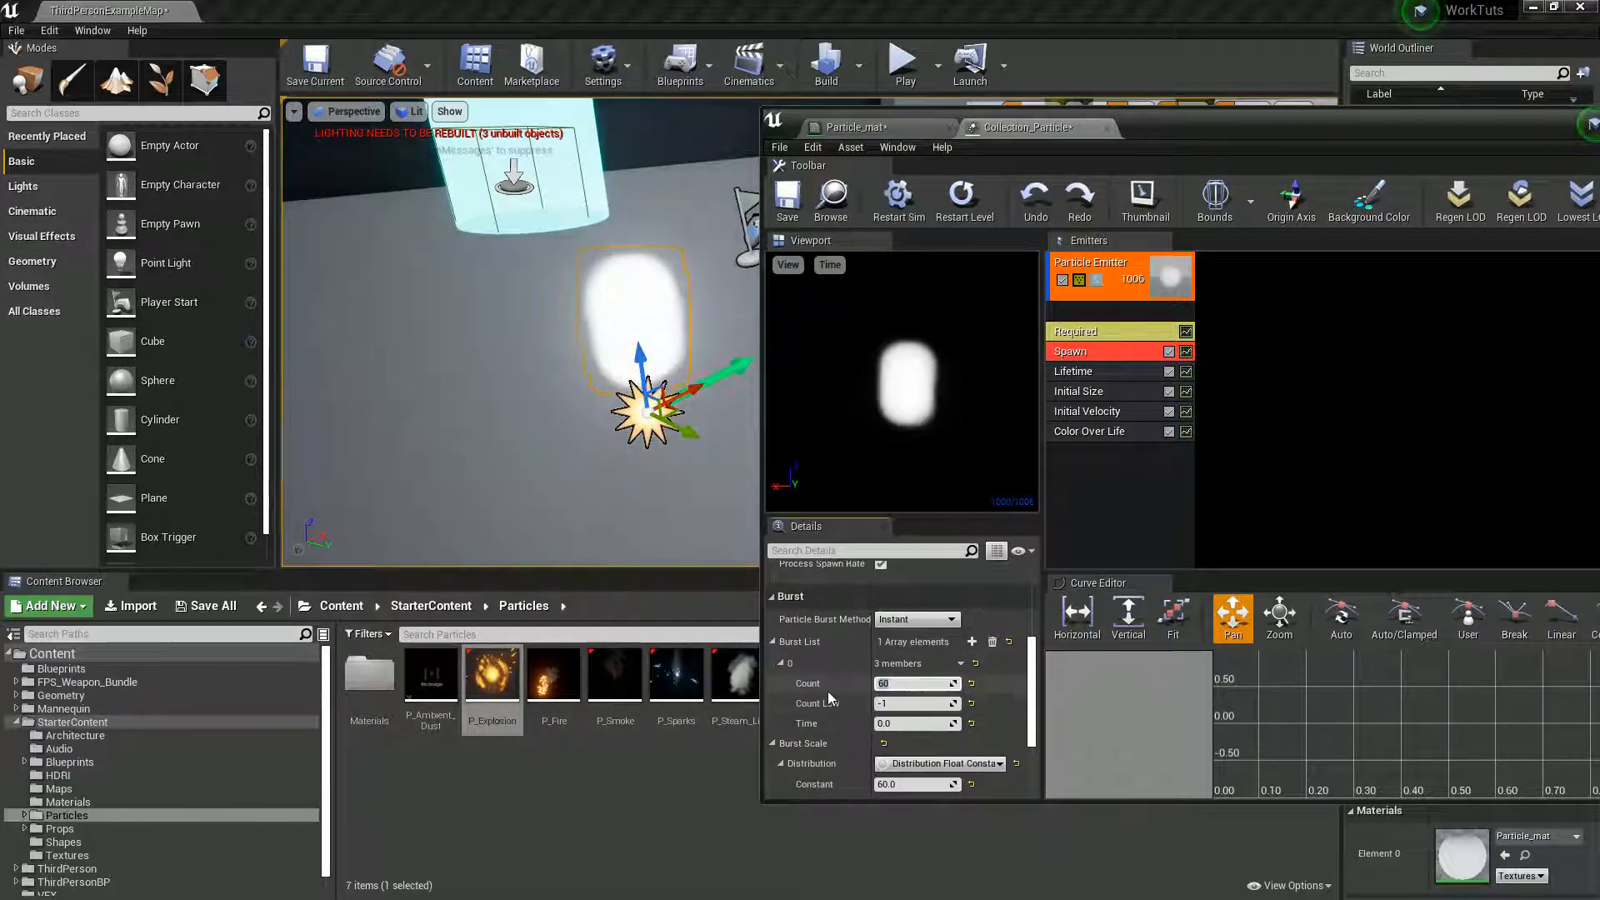
scroll(826, 724, "down", 1)
left_click(906, 759)
type("1")
key("Return")
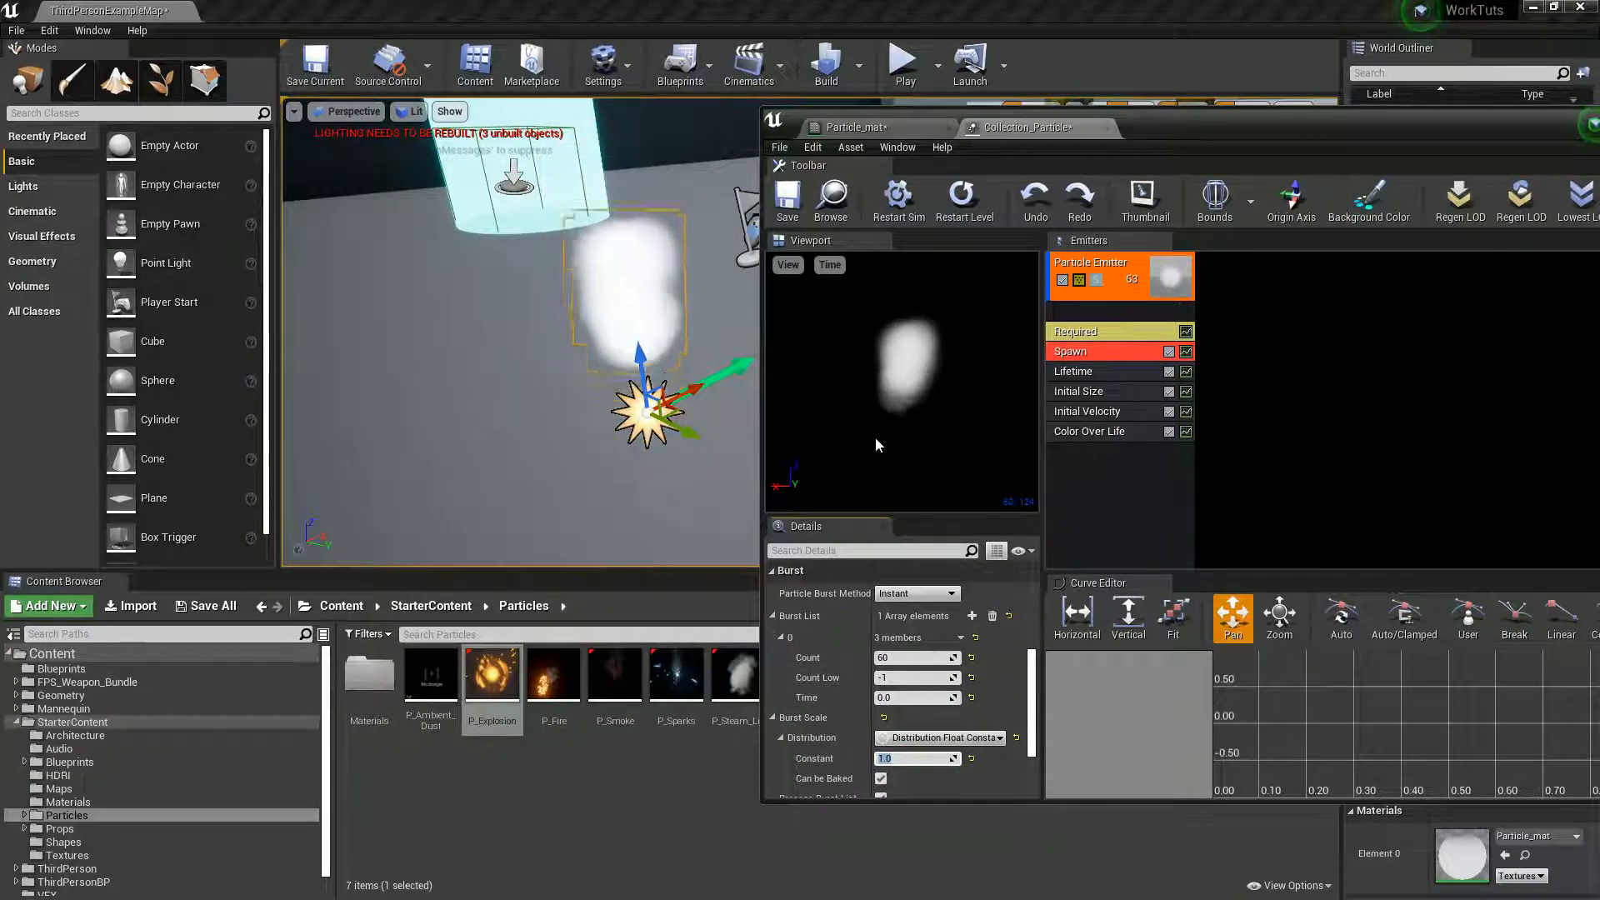
- Set the maximum of the Lifetime module's uniform distribution to 1.8
left_click(1100, 372)
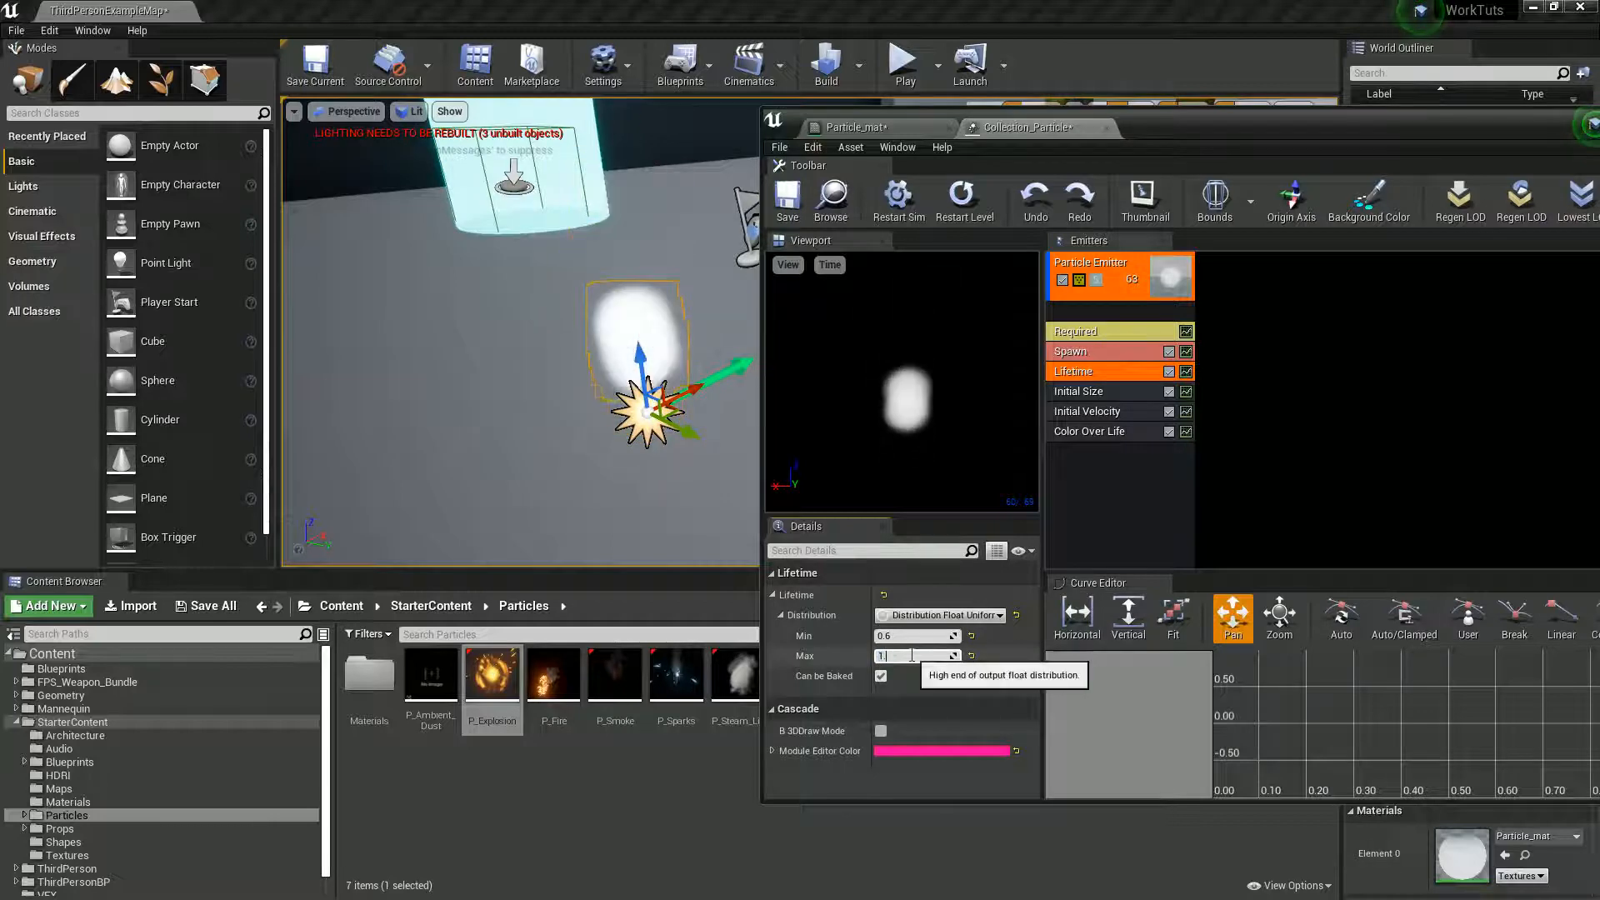
type(".8")
key("Return")
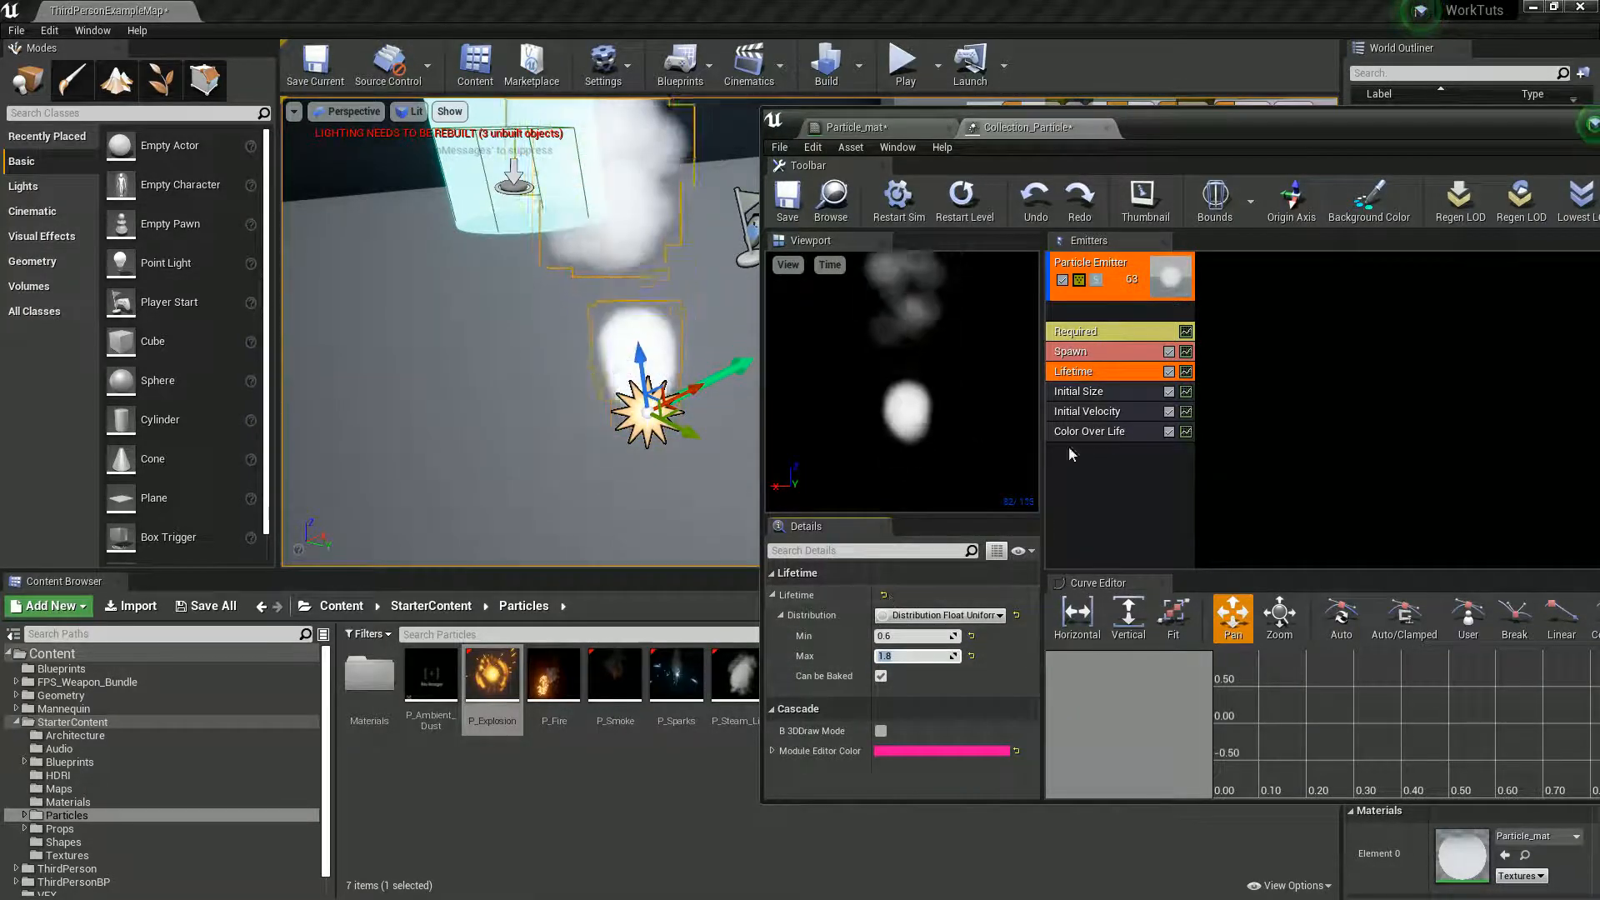
- Set the Initial Size module's minimum start size to 15 on the X, Y and Z axes
left_click(1083, 391)
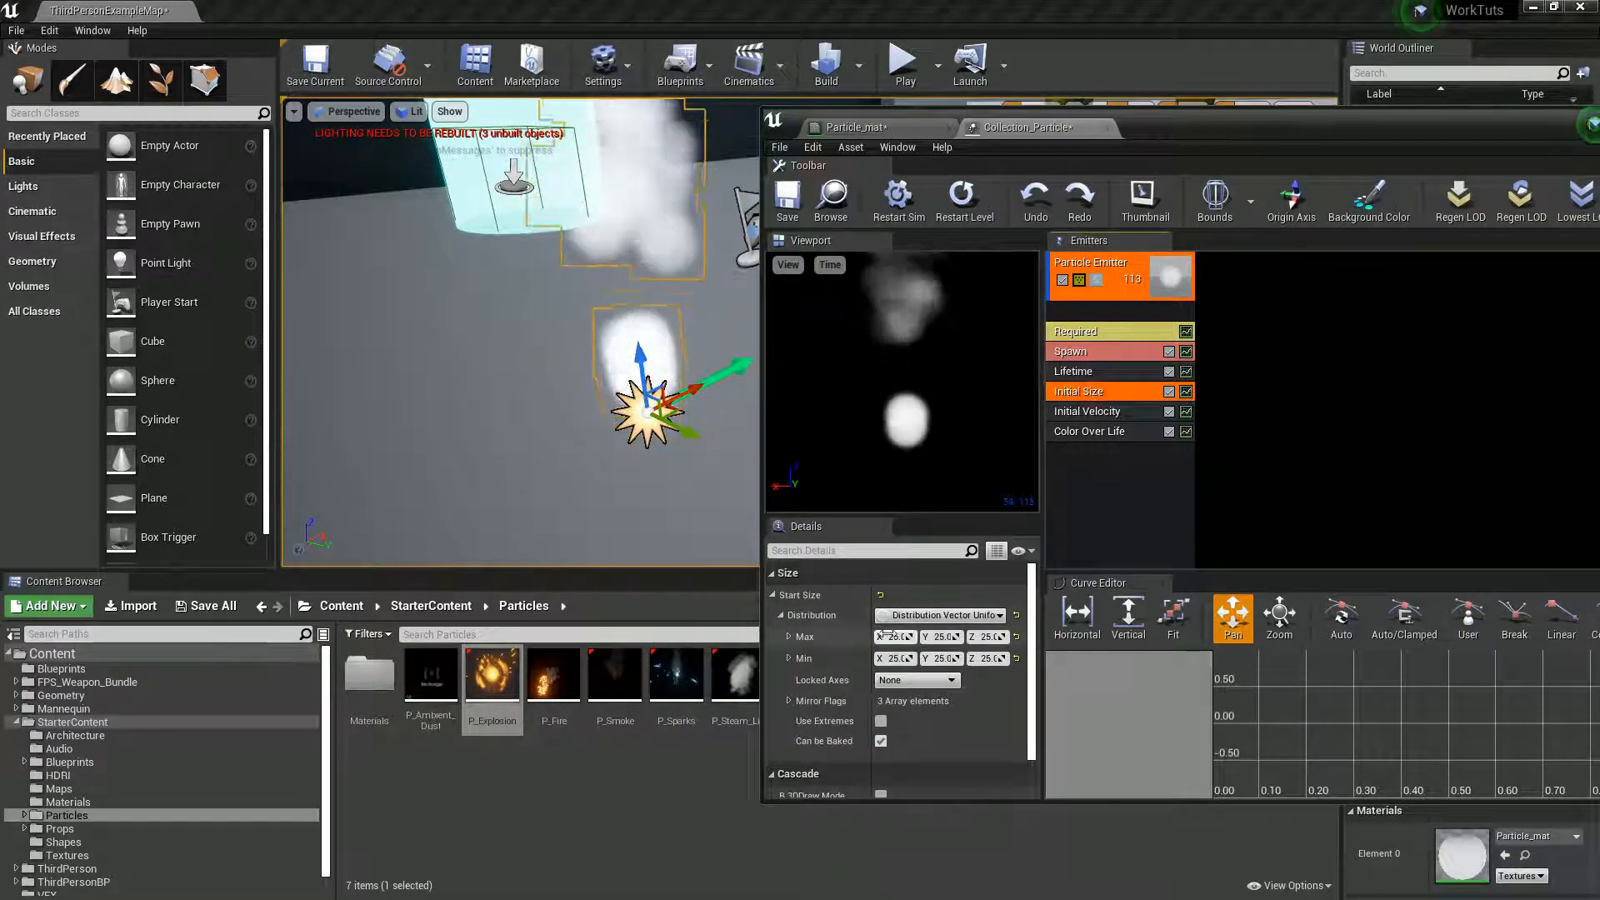
left_click(899, 657)
type("15")
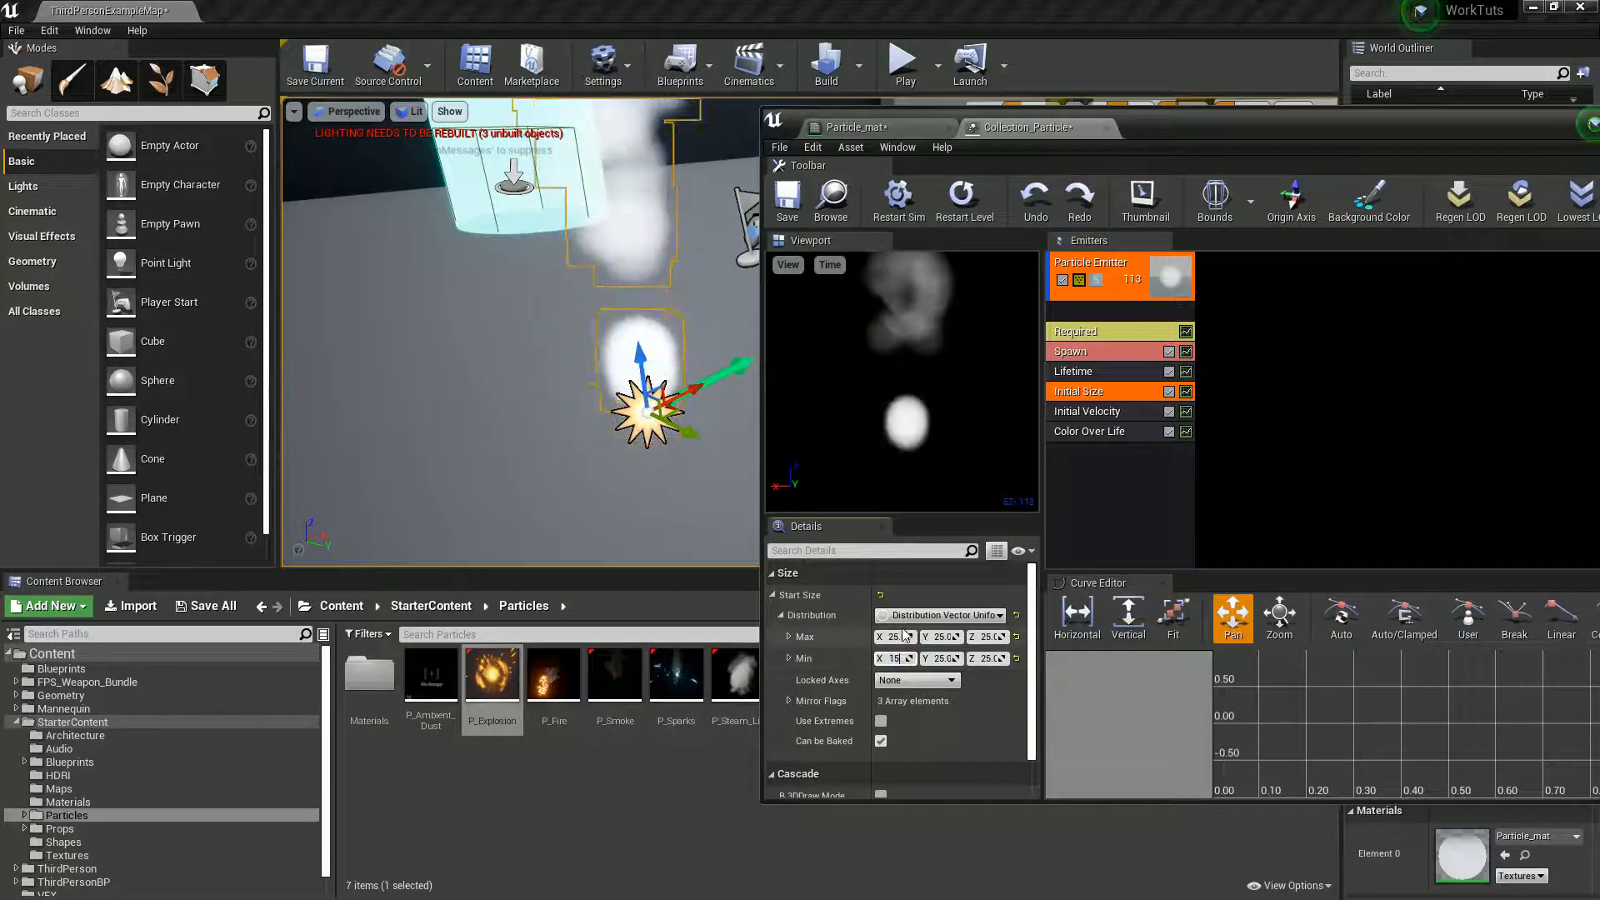
key("Tab")
type("1")
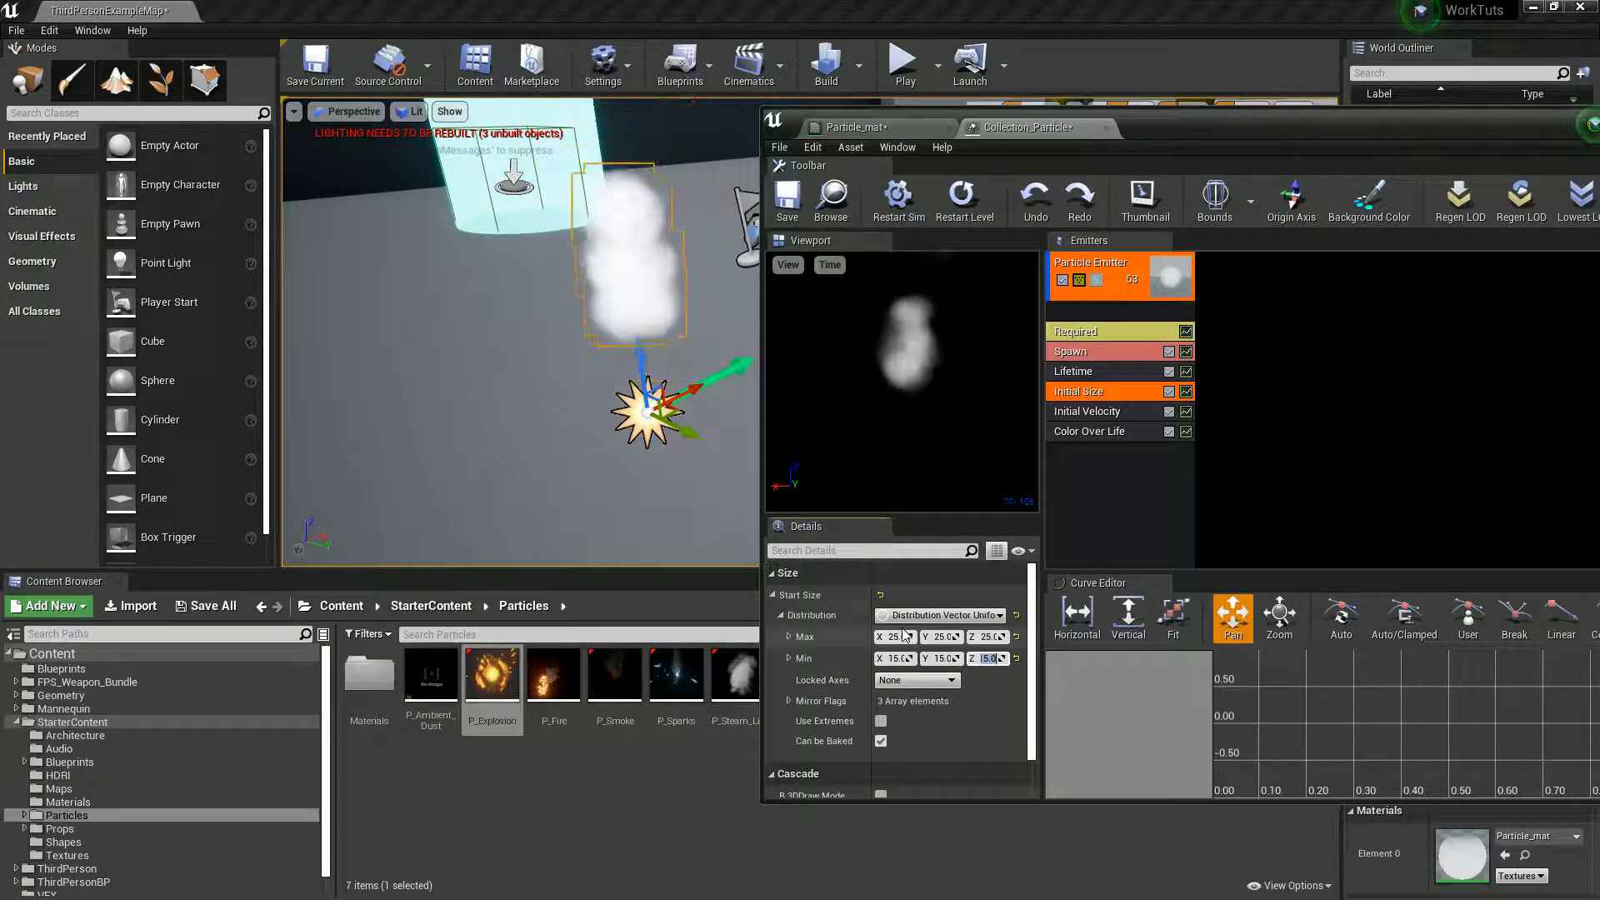
- Set the Initial Velocity module's maximum start velocity to 50 on the X, Y and Z axes
left_click(1086, 411)
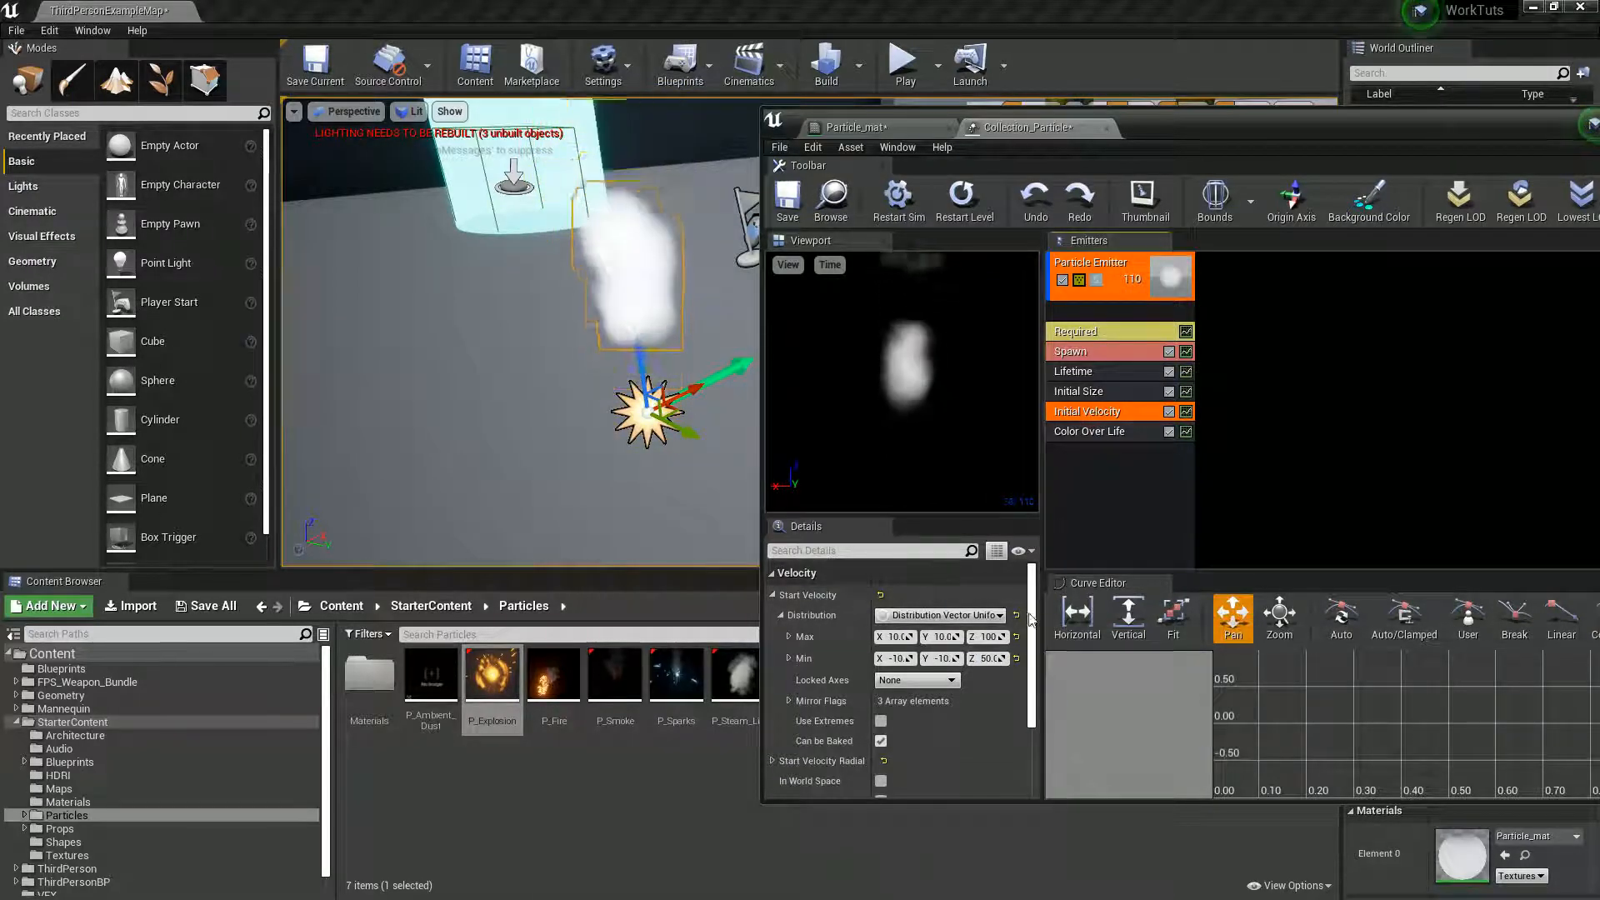
left_click_drag(1041, 623, 1173, 615)
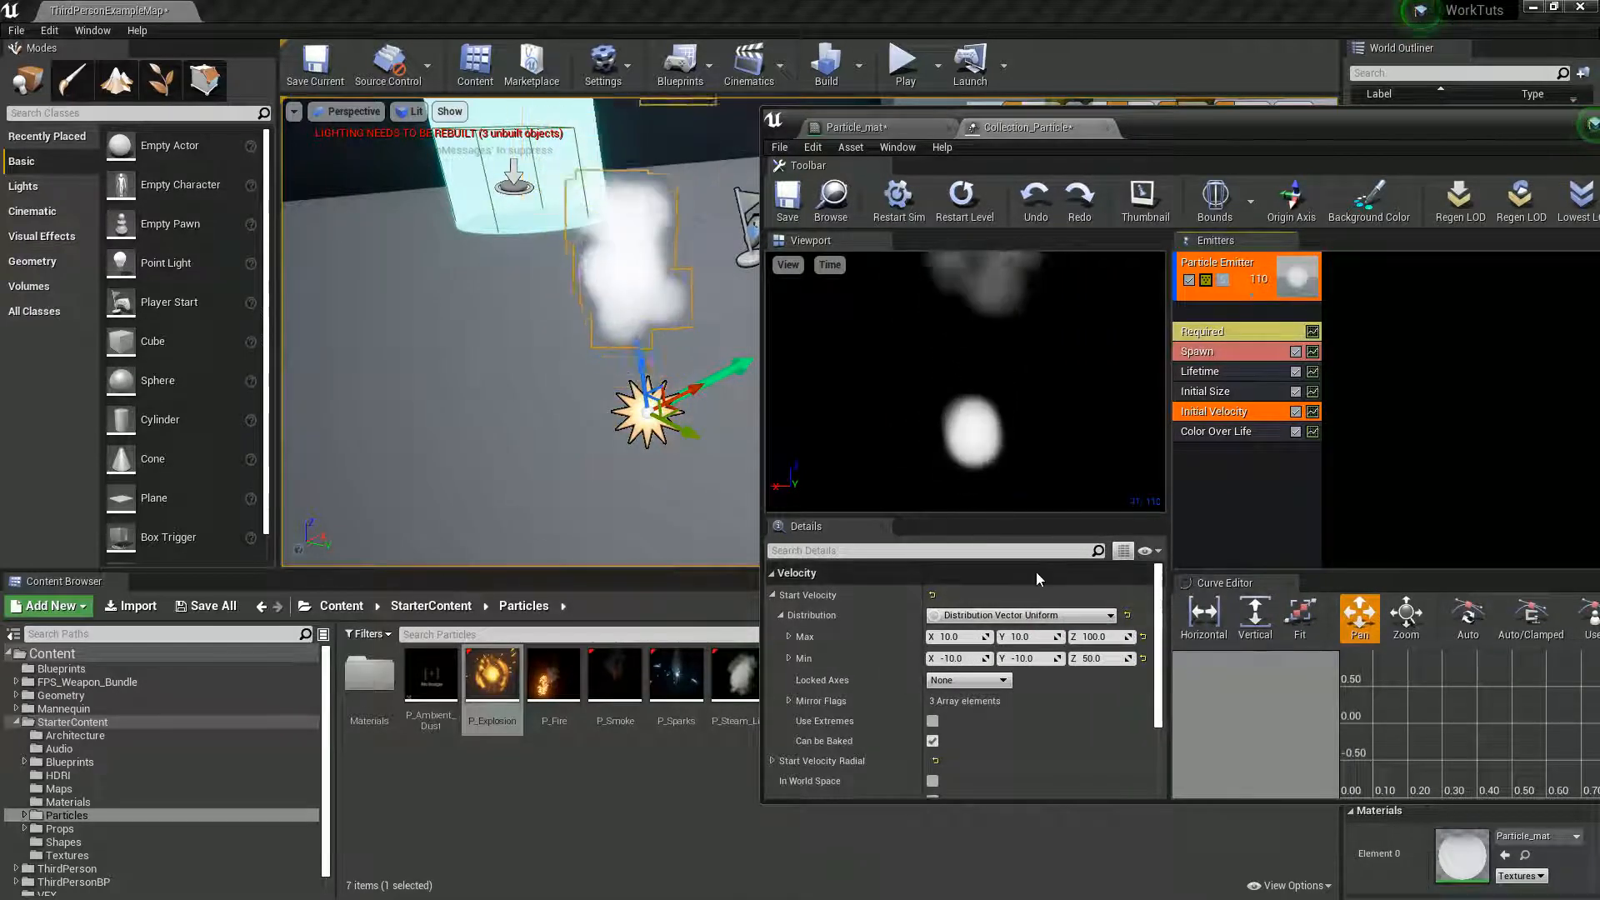
left_click(950, 636)
type("50")
key("Tab")
type("50")
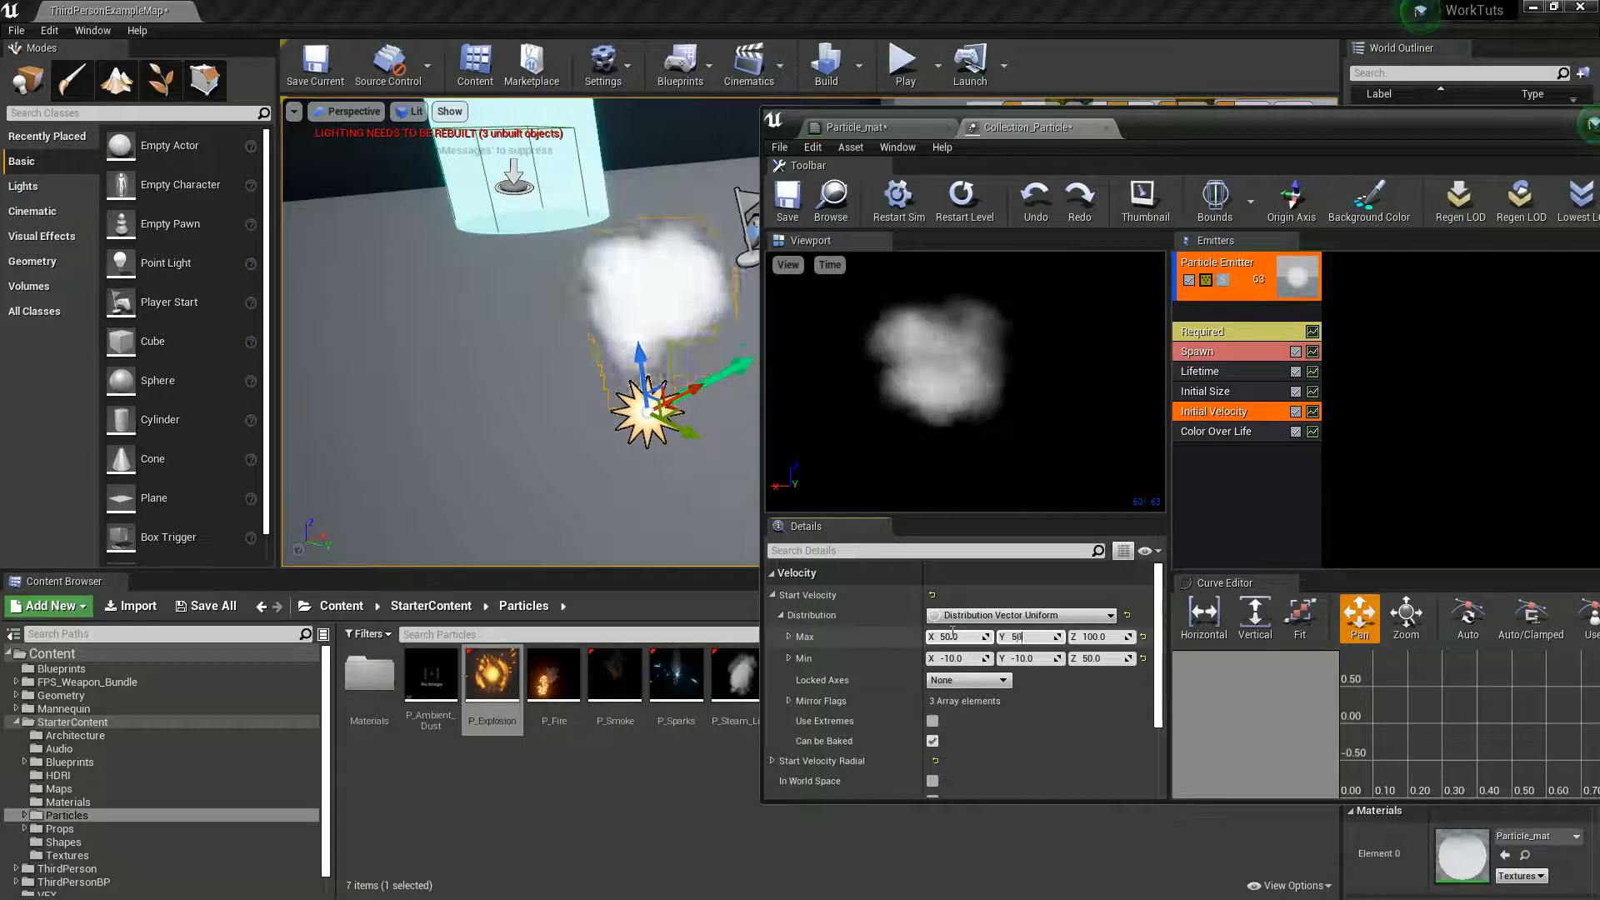
key("Tab")
type("50")
key("Return")
- Set the Initial Velocity module's minimum start velocity to -50 on the X and Y axes
left_click(954, 658)
type("-50")
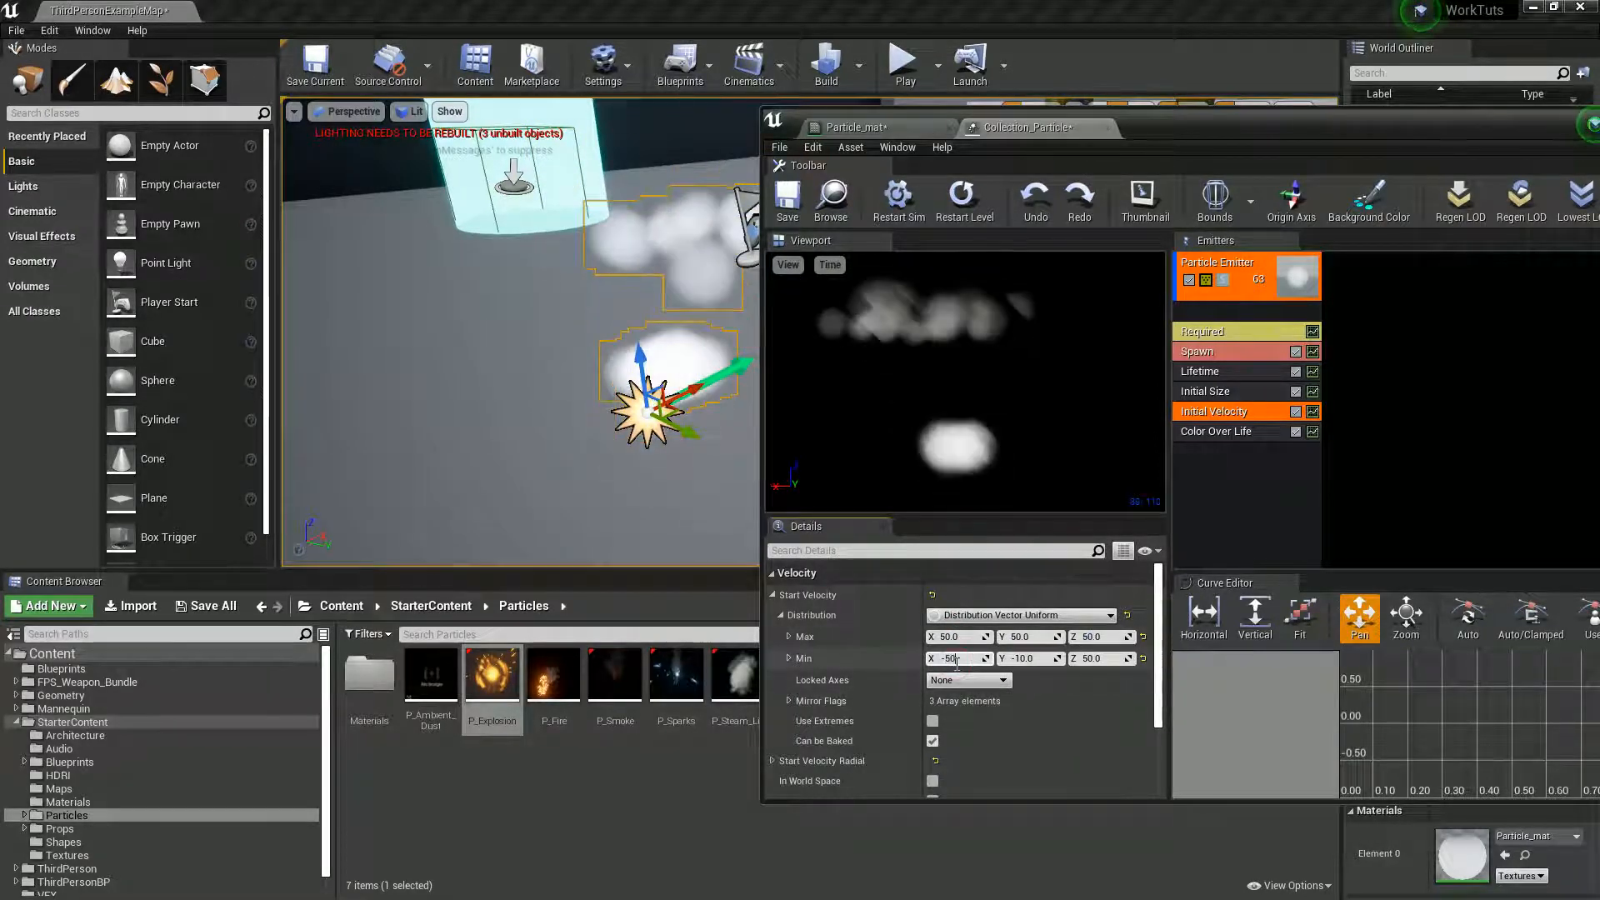
key("Tab")
type("-50")
key("Return")
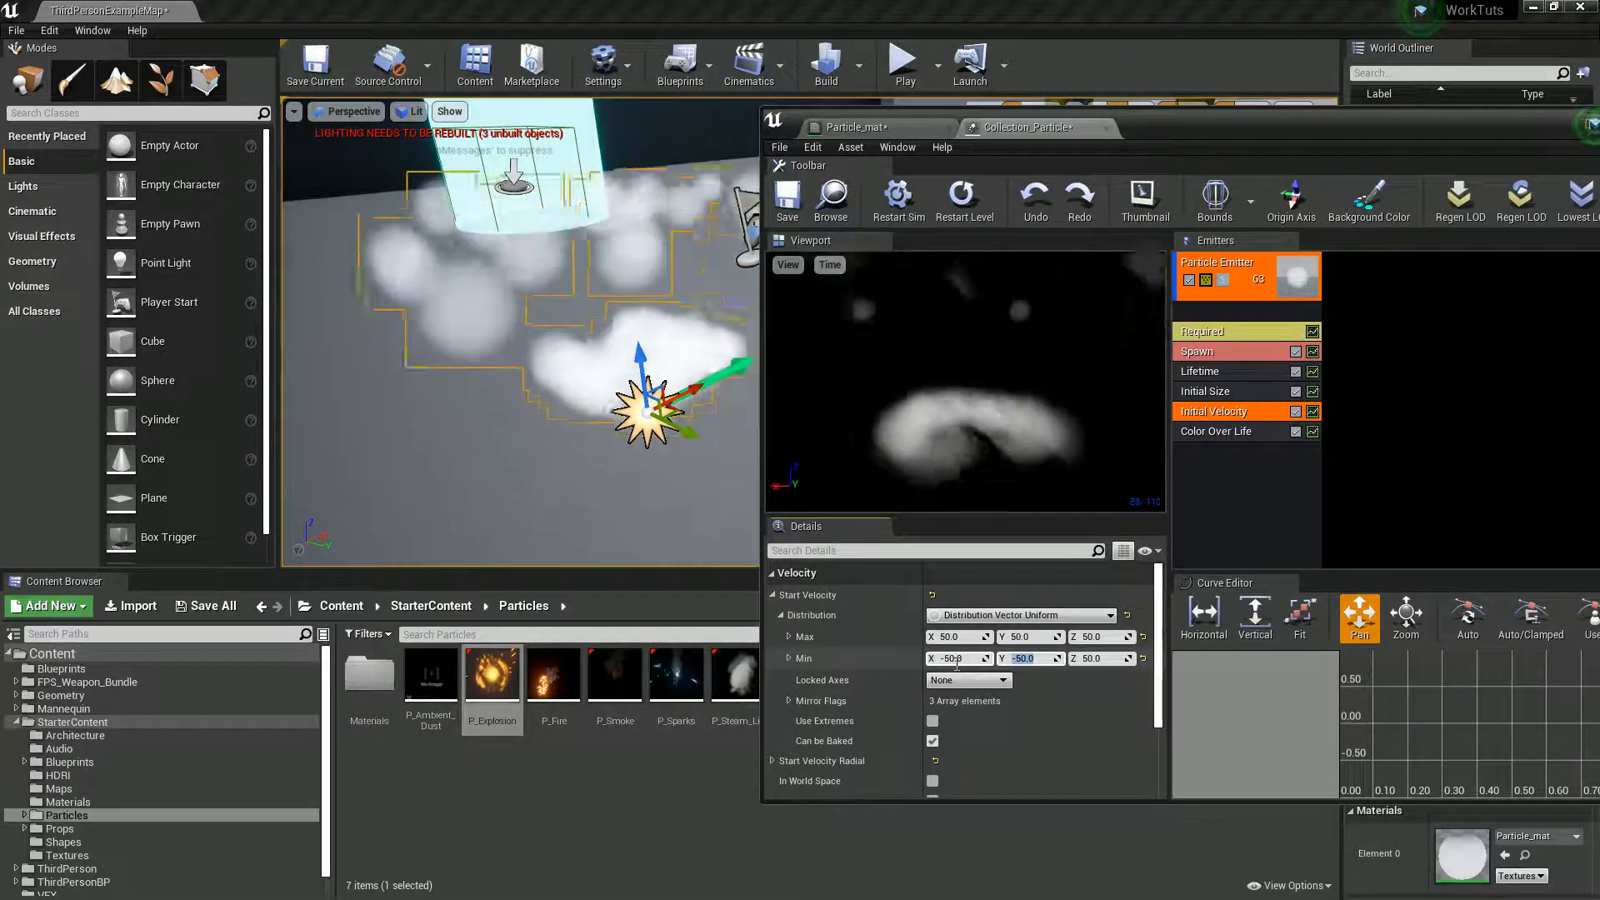
- Add a Velocity/Life module to the particle emitter and add two points to its constant curve
left_click(1247, 435)
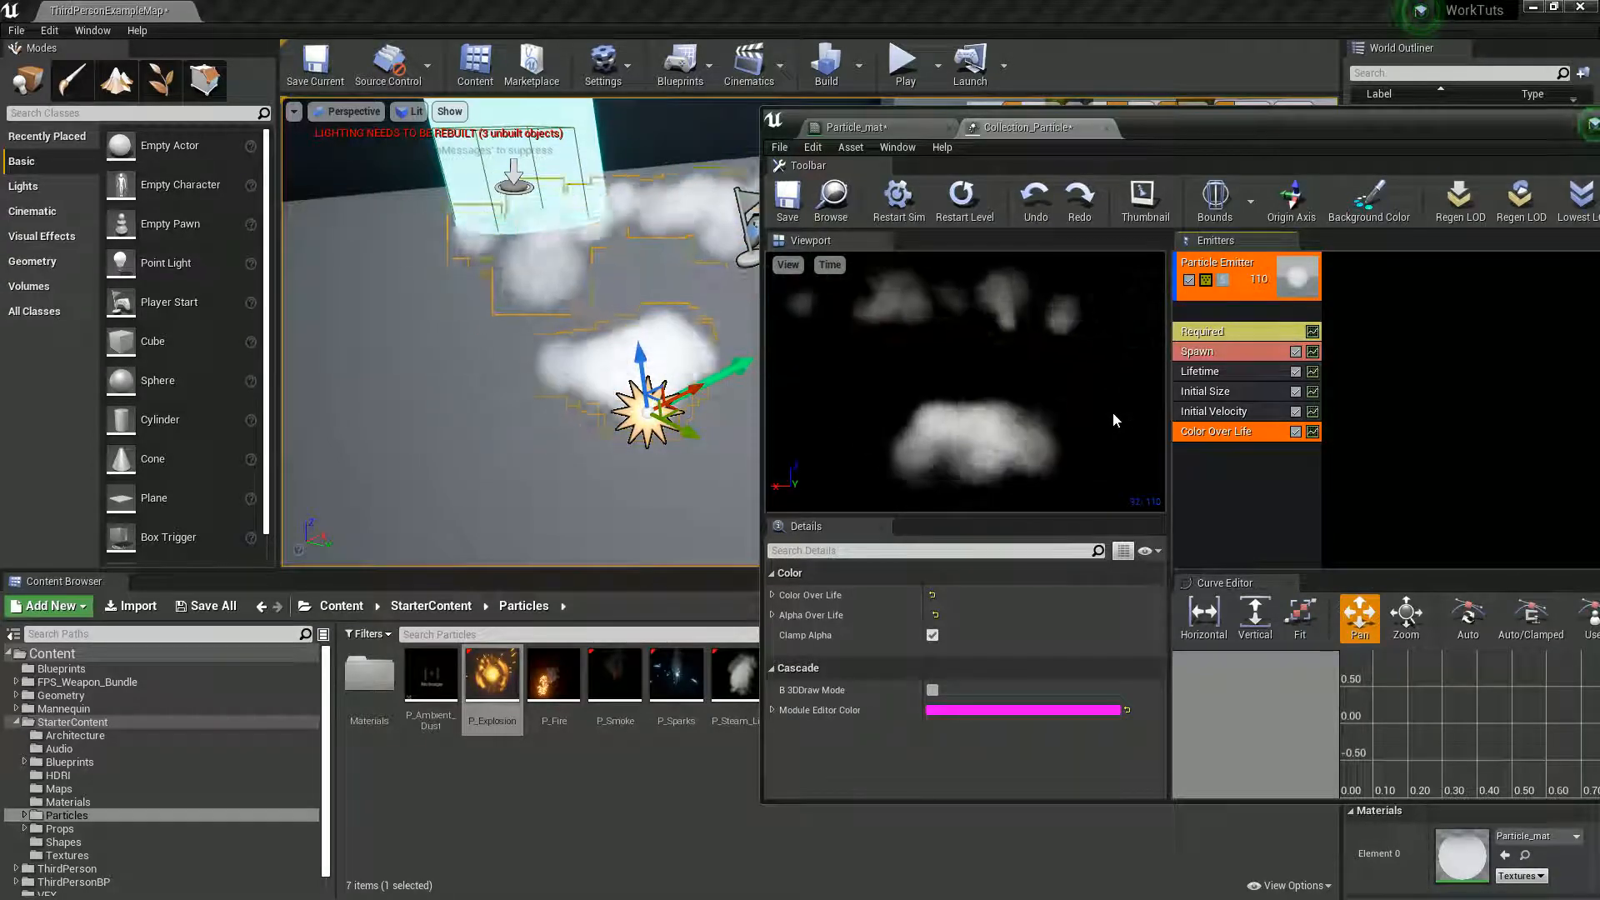
right_click(1221, 468)
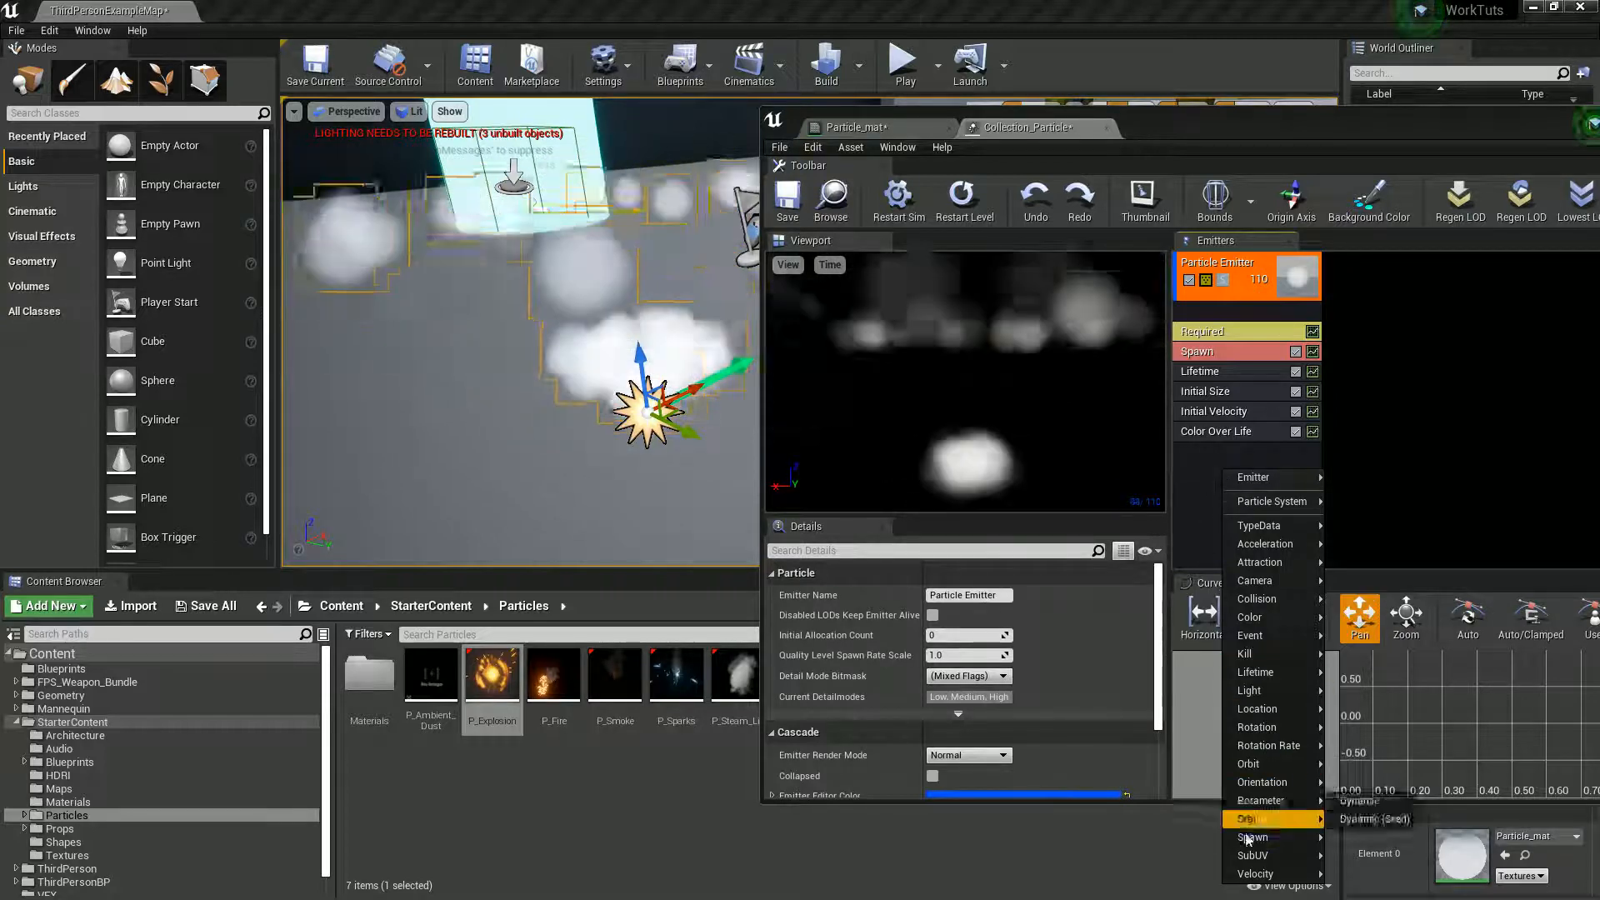
mouse_move(1265, 874)
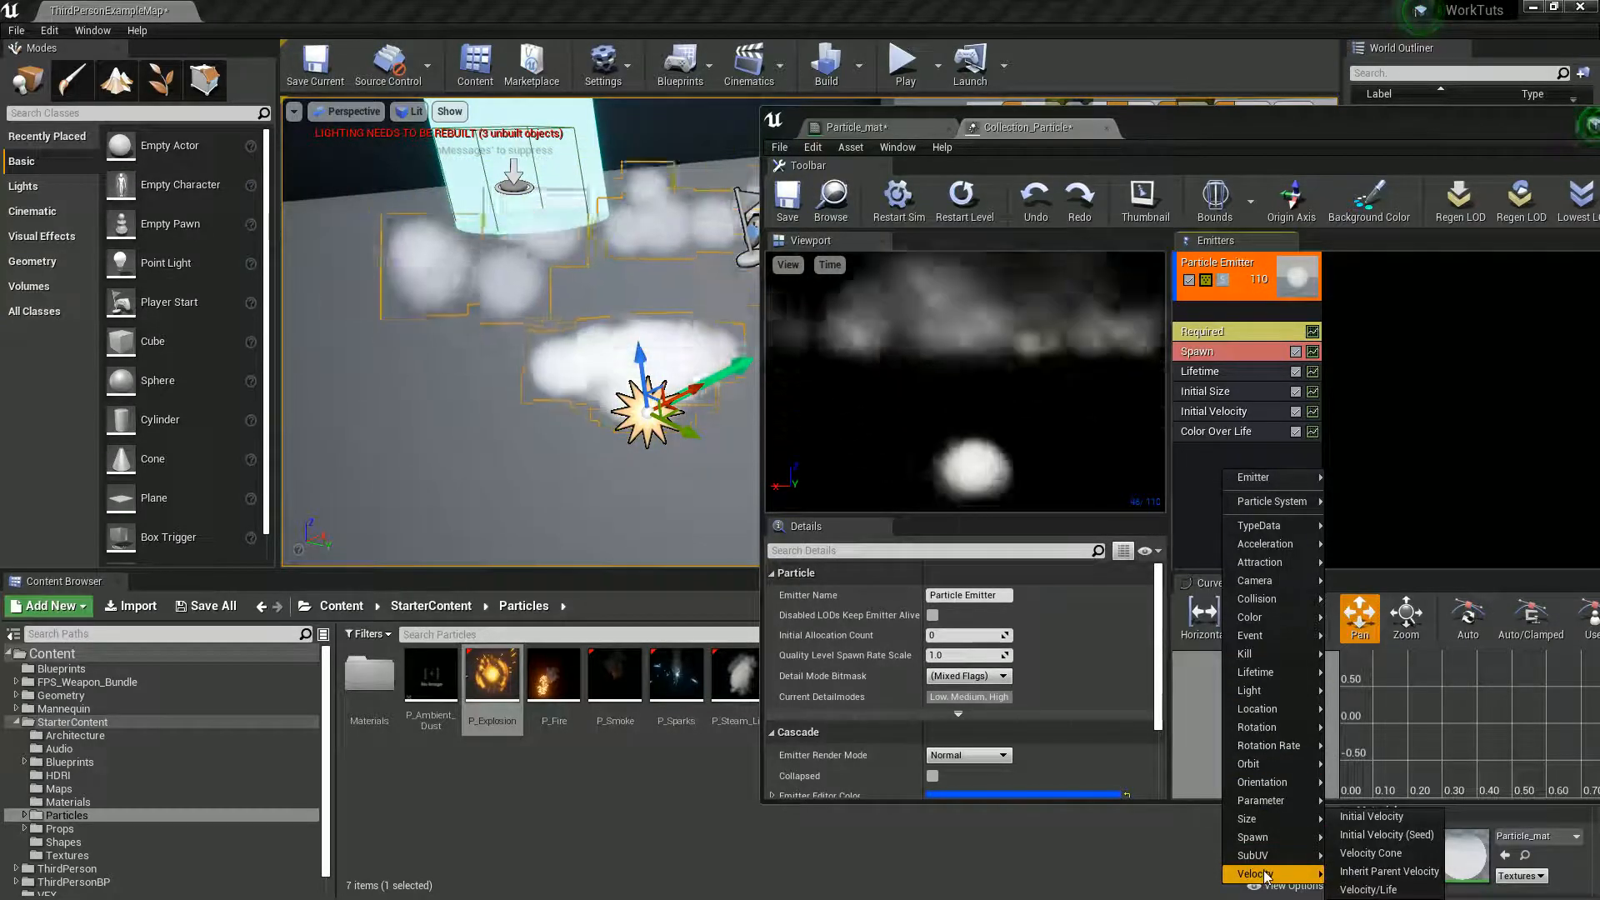
left_click(1367, 890)
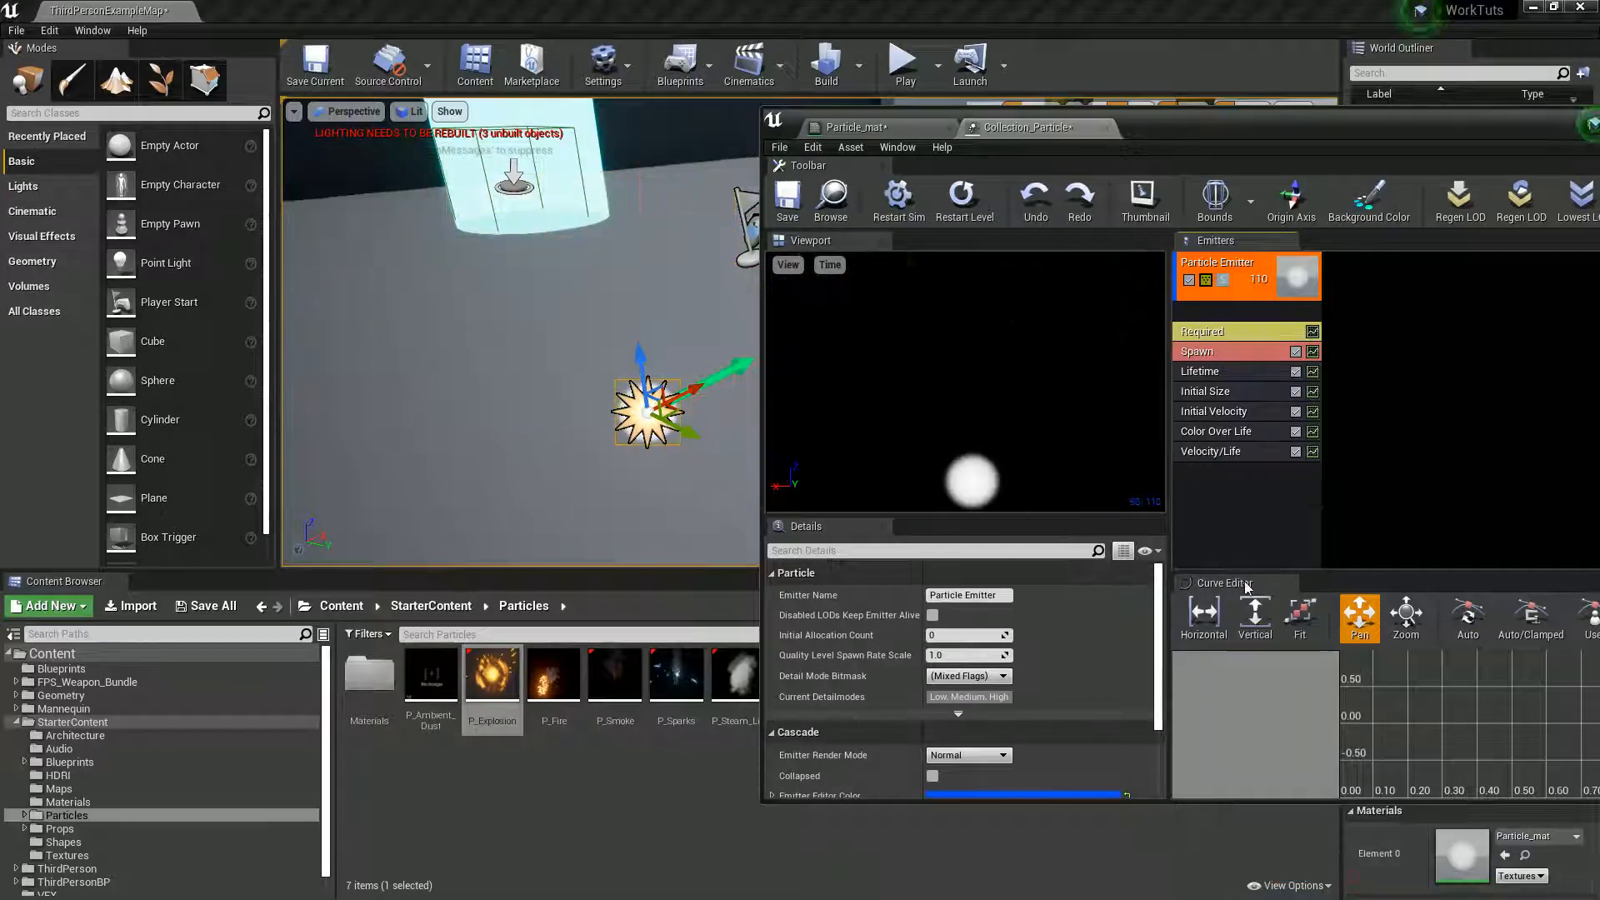
left_click(1209, 455)
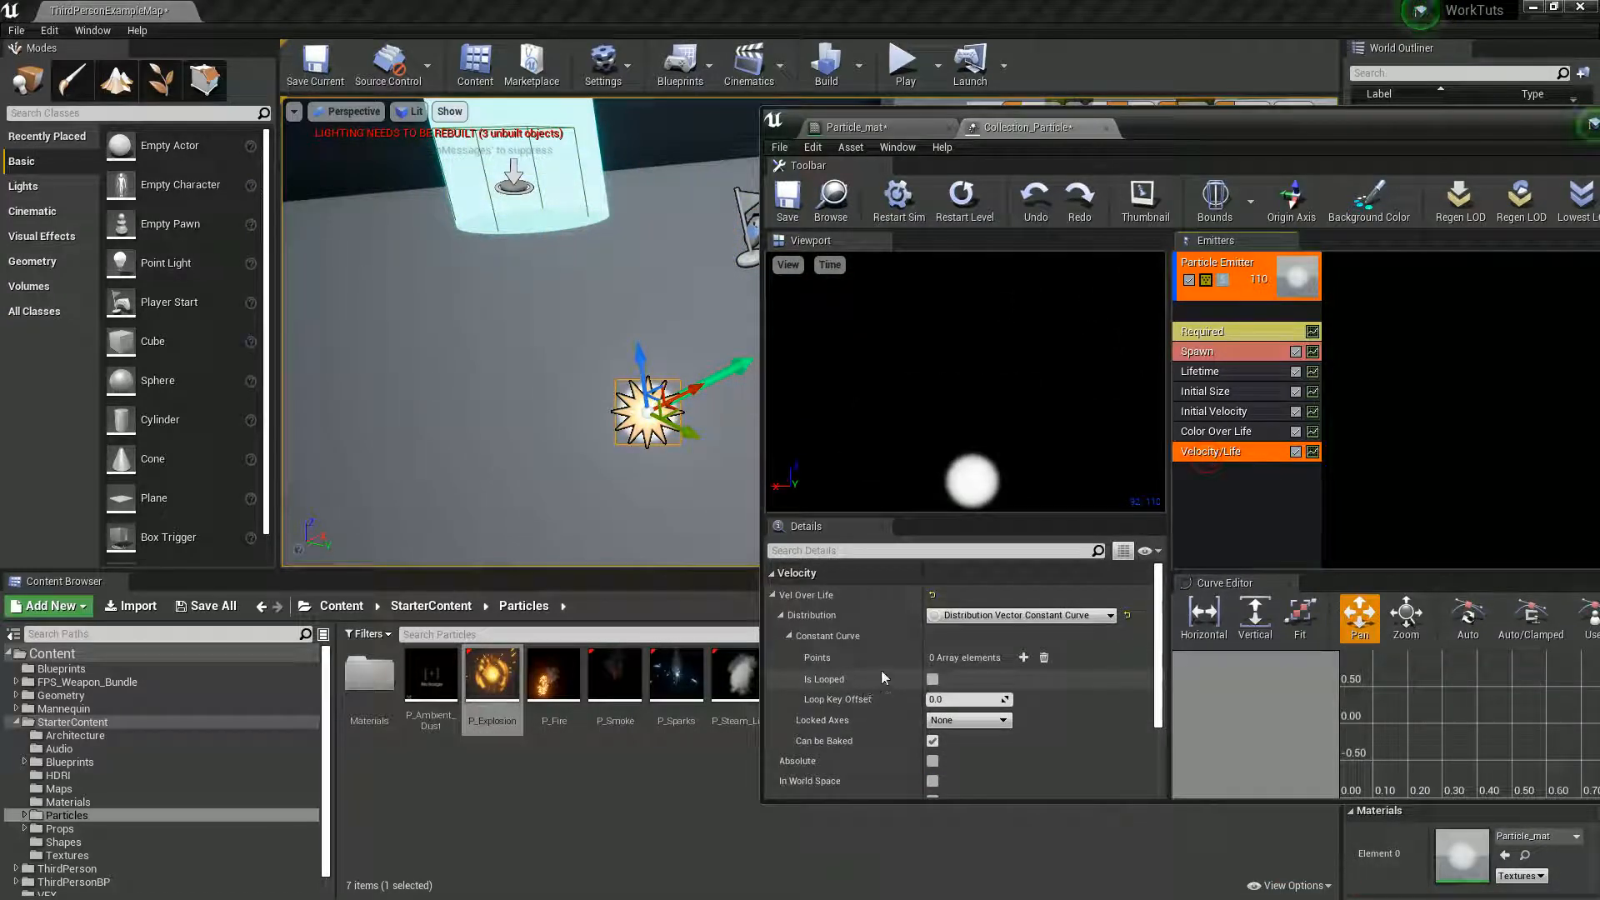
left_click(1023, 658)
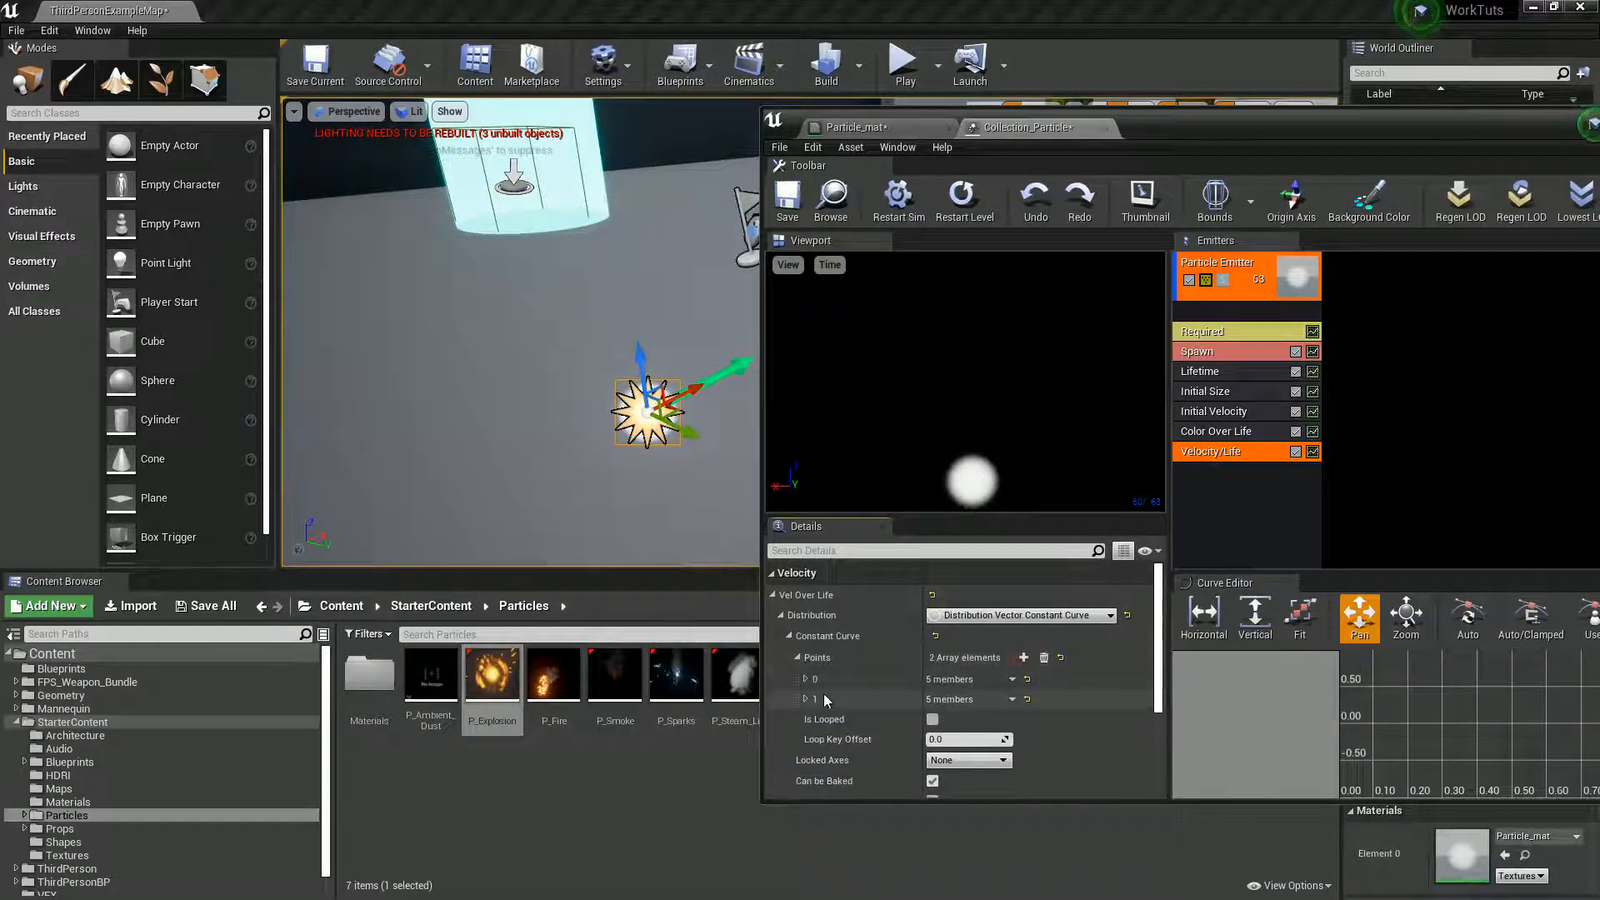
- Expand both Velocity/Life curve points, setting point 1's In Val to 0.5 and point 0's Out Val to 1 on all axes
left_click(807, 678)
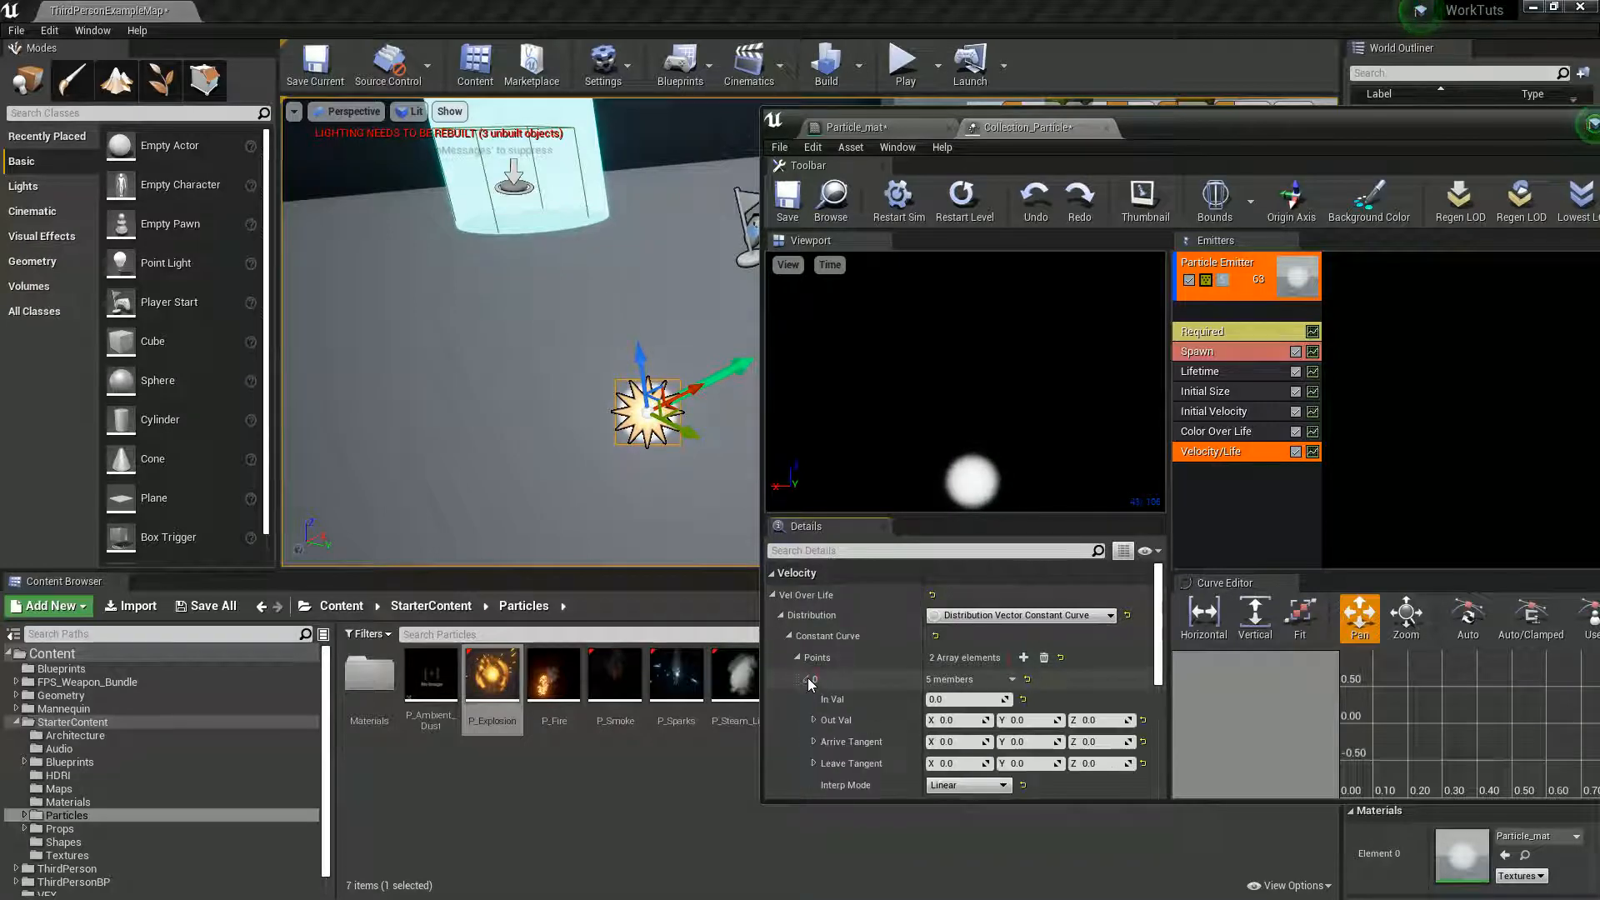
scroll(808, 677, "down", 1)
left_click(807, 726)
scroll(898, 733, "down", 1)
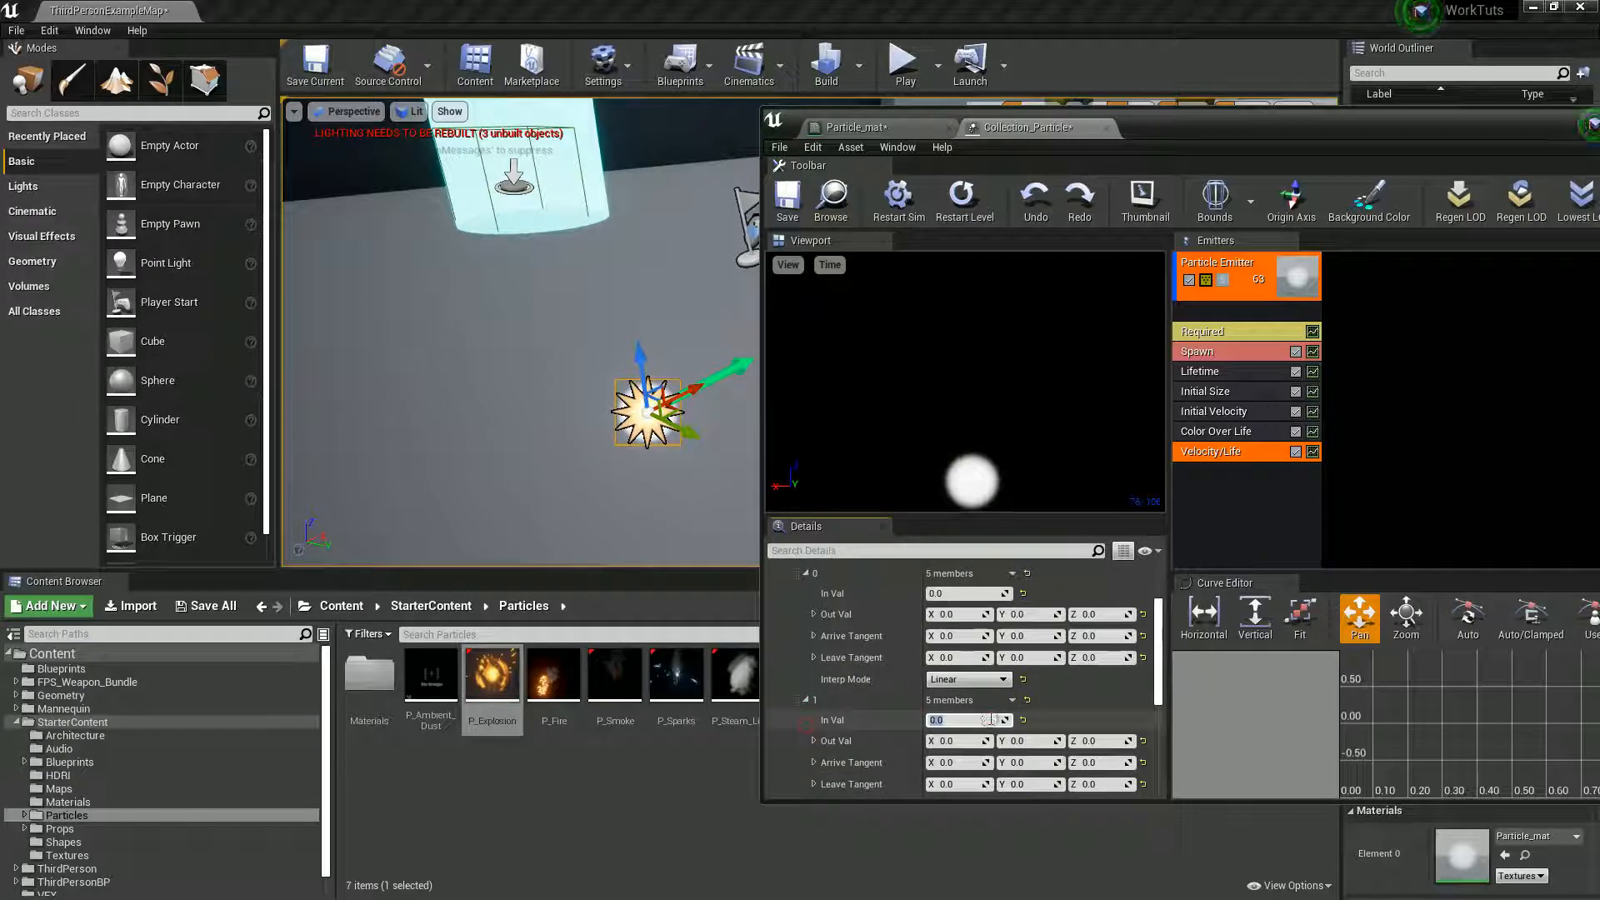
type("0.")
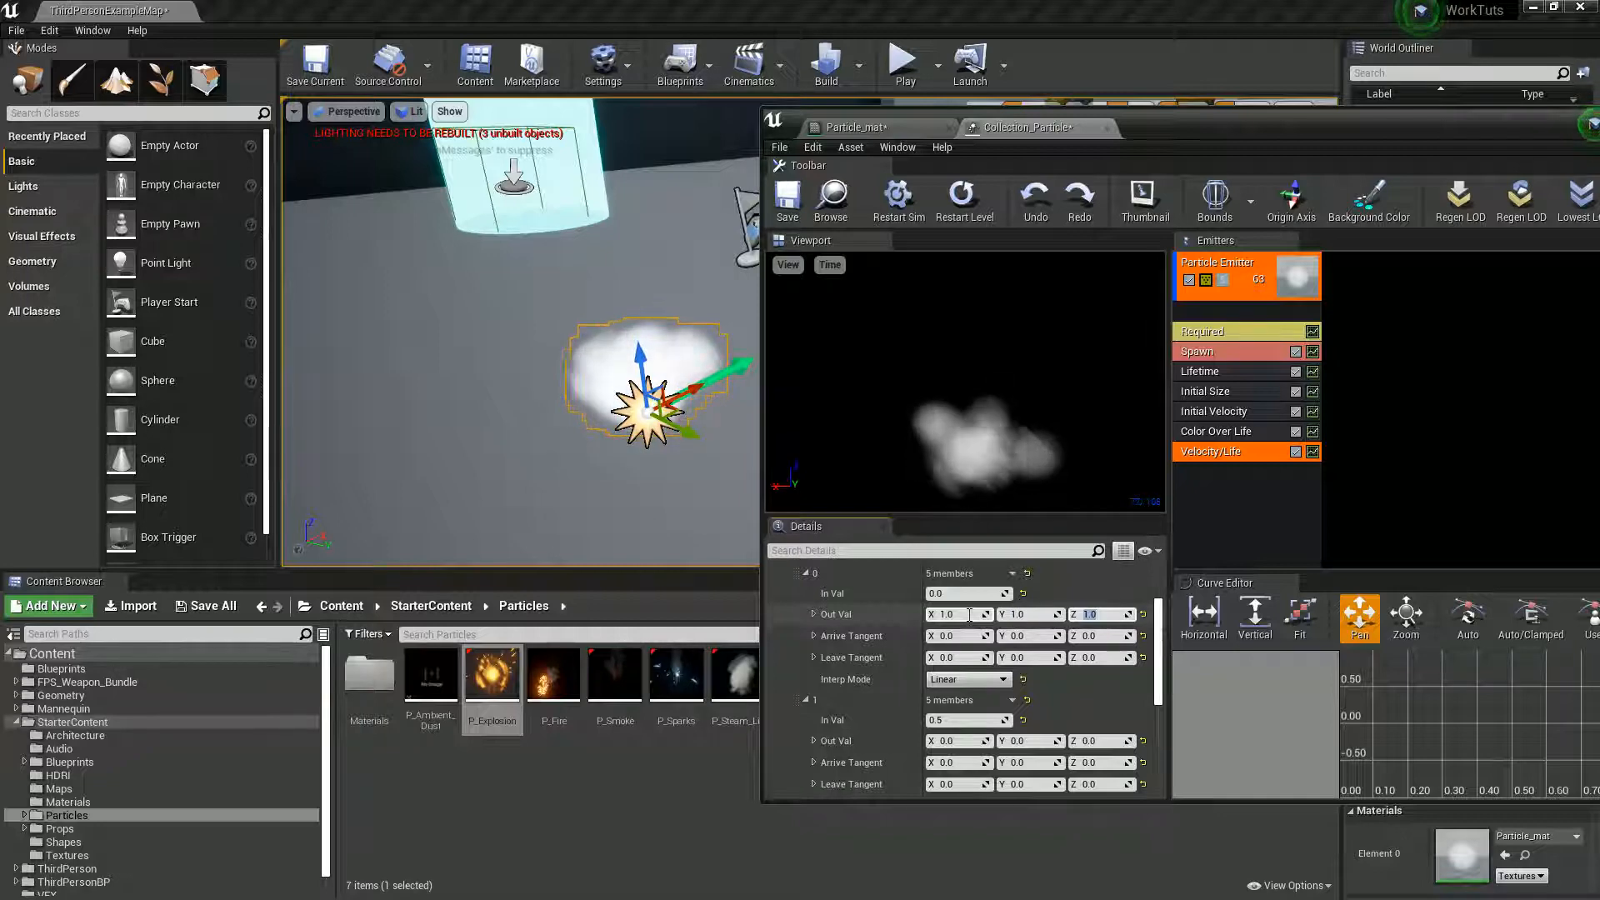
- Set the Out Val of Velocity/Life curve point 0 to 10 on the X, Y and Z axes
left_click(945, 615)
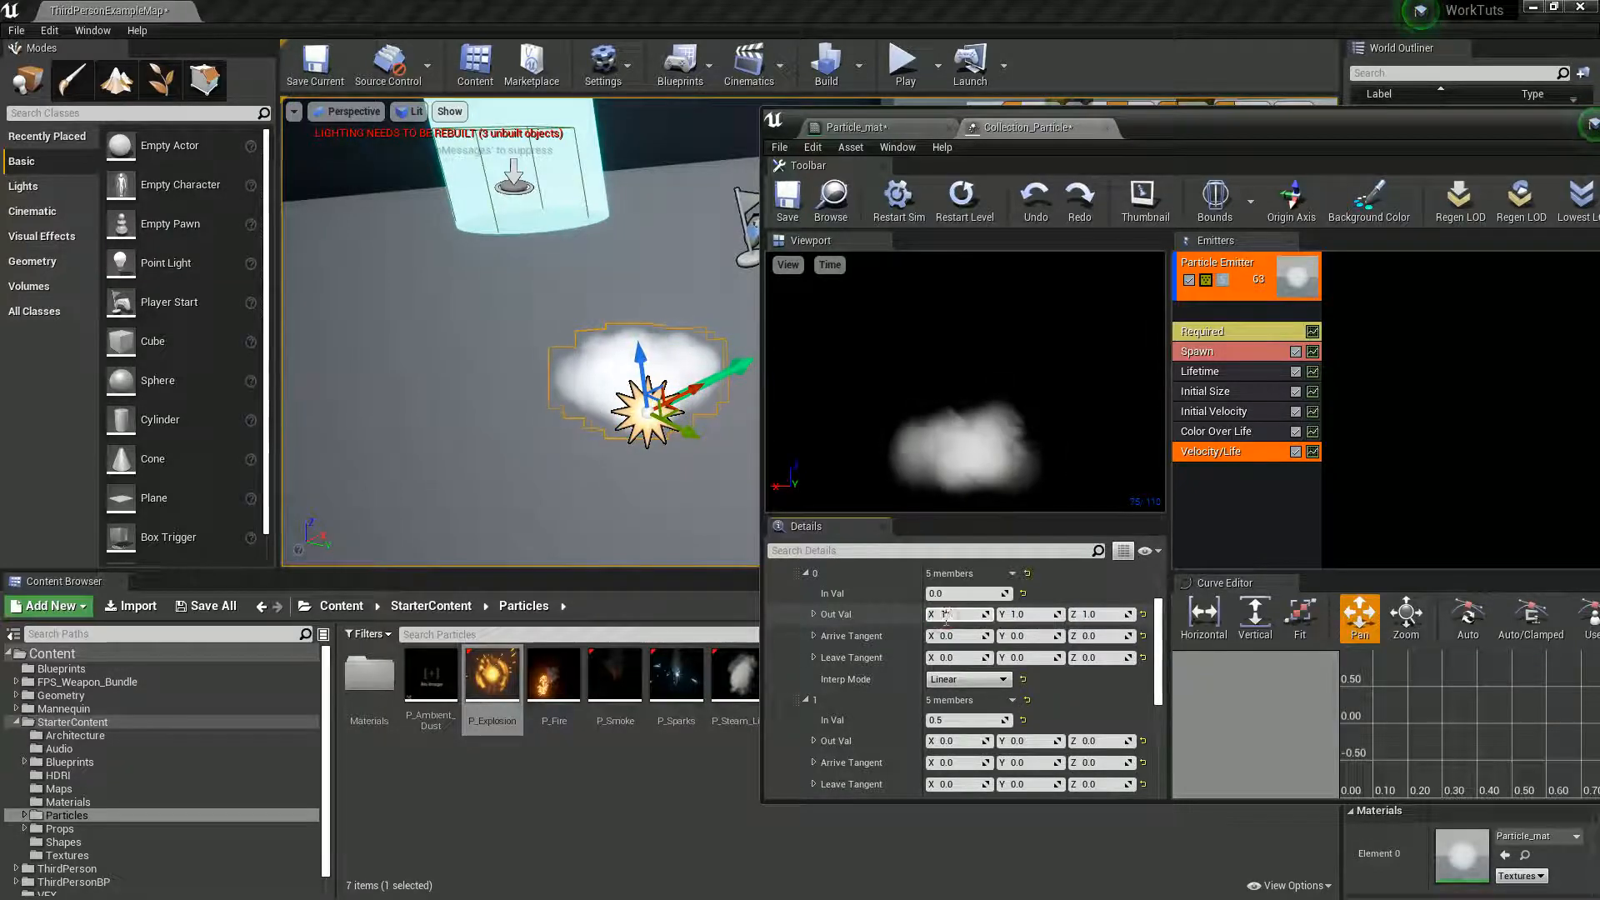
type("10")
key("Tab")
type("10")
key("Tab")
type("10")
key("Return")
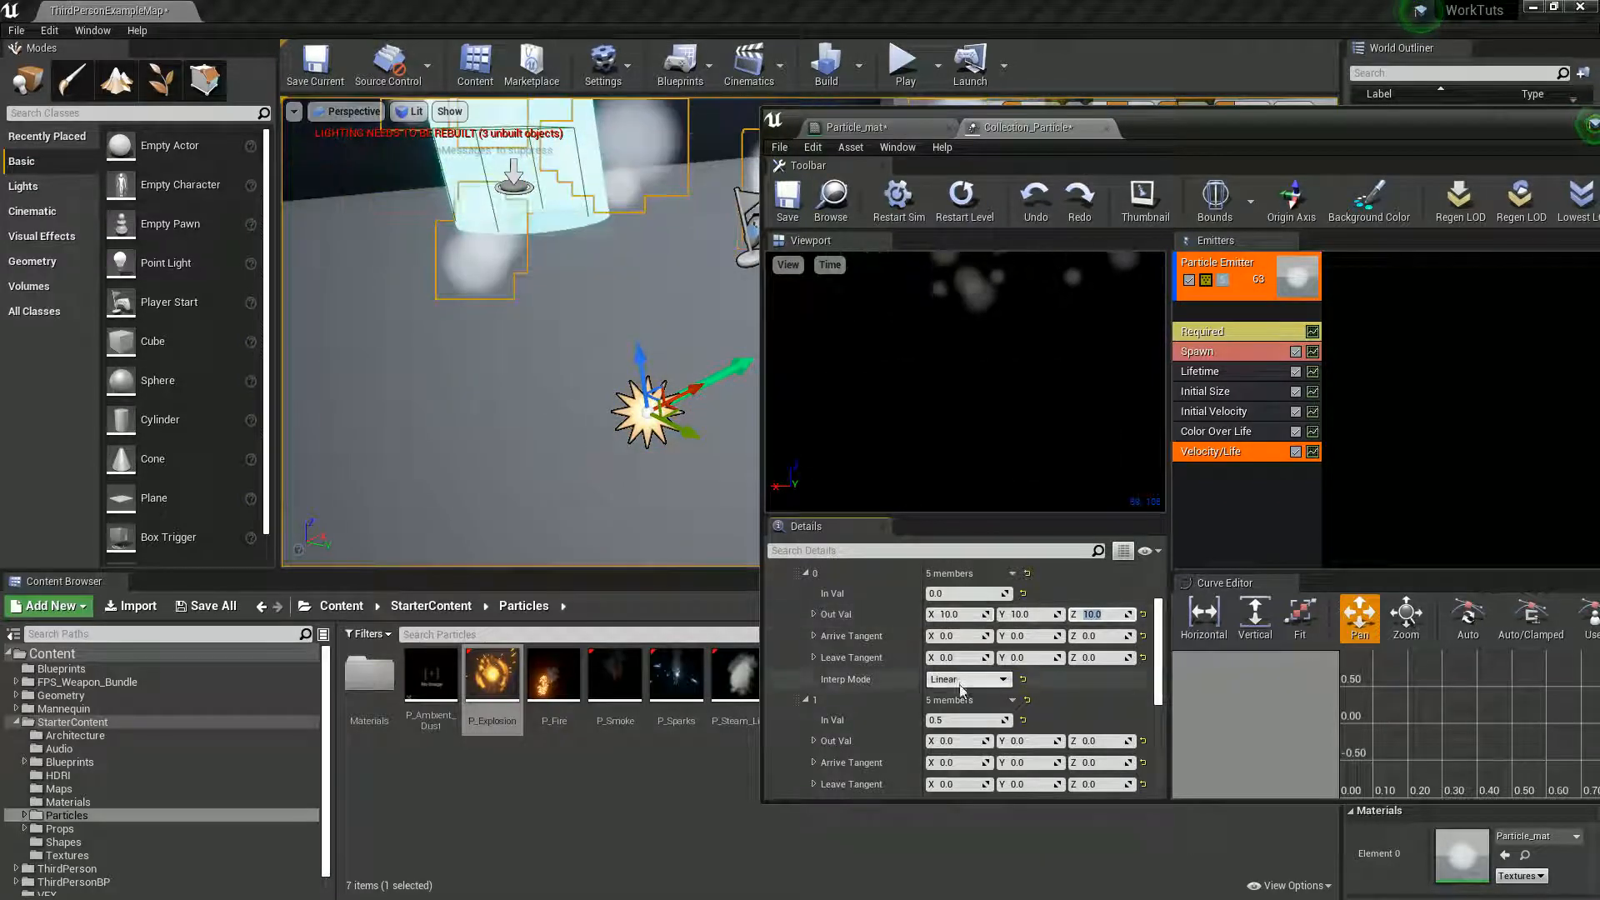
- Try -50 and -40 as the Z Out Val of Velocity/Life curve point 1
left_click(1099, 741)
type("-50")
key("Return")
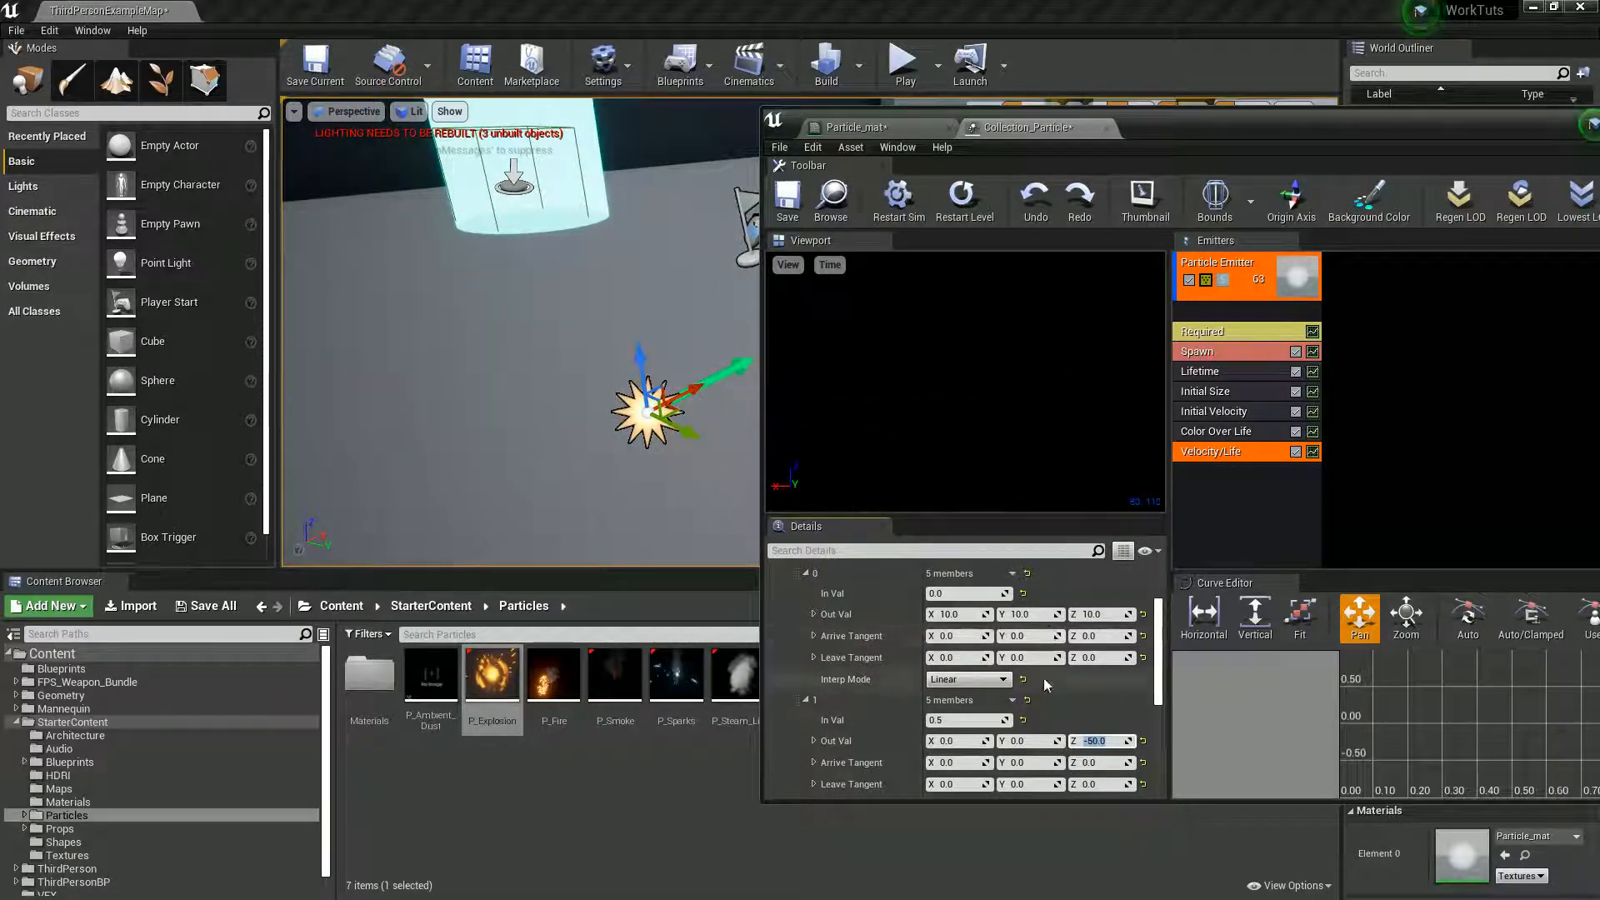
type("-40")
key("Return")
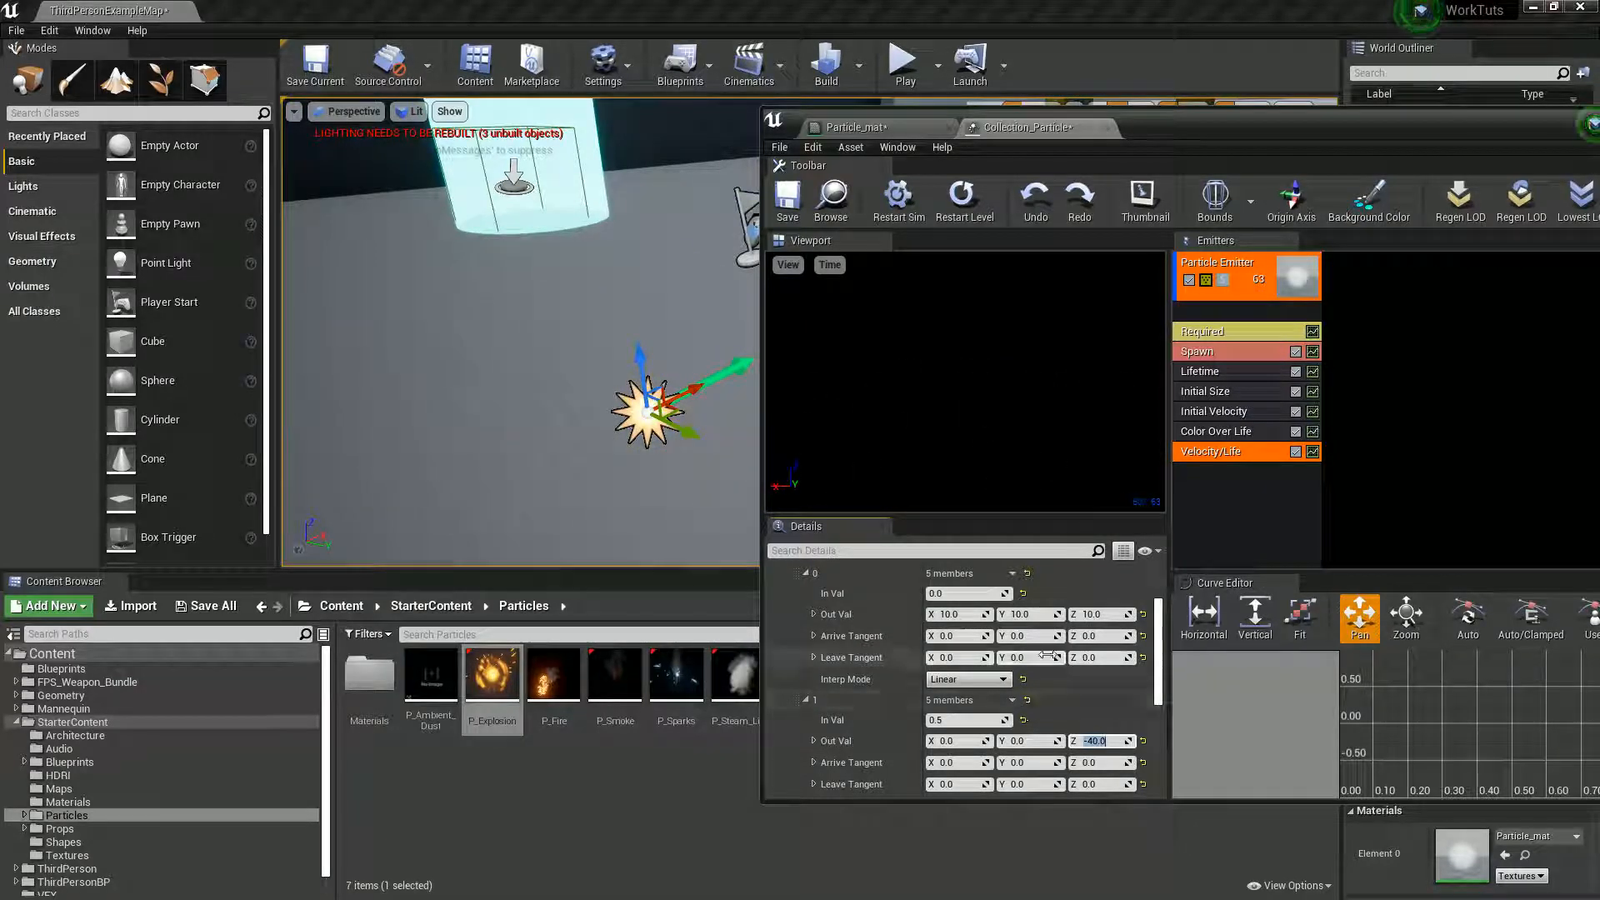
- Set the Out Val of Velocity/Life curve point 0 to 5 on all three axes
left_click(952, 614)
type("5")
key("Tab")
type("5")
key("Tab")
type("5")
key("Return")
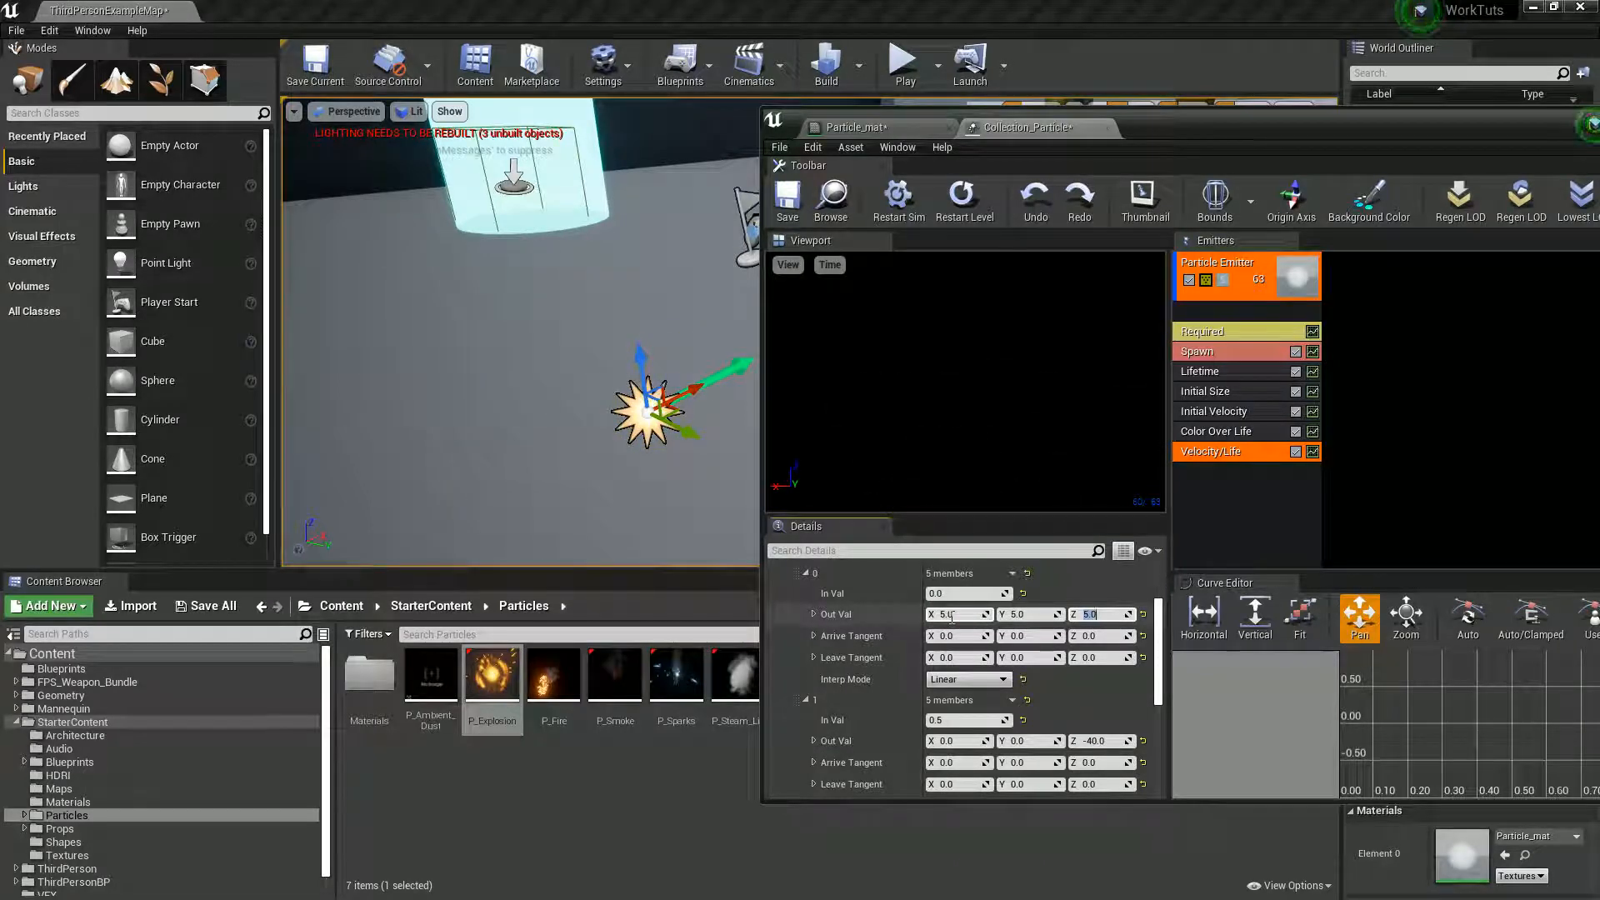
- Try 20 as the Z Out Val of Velocity/Life curve point 0 and settle on 10
left_click(1104, 615)
type("20")
key("Return")
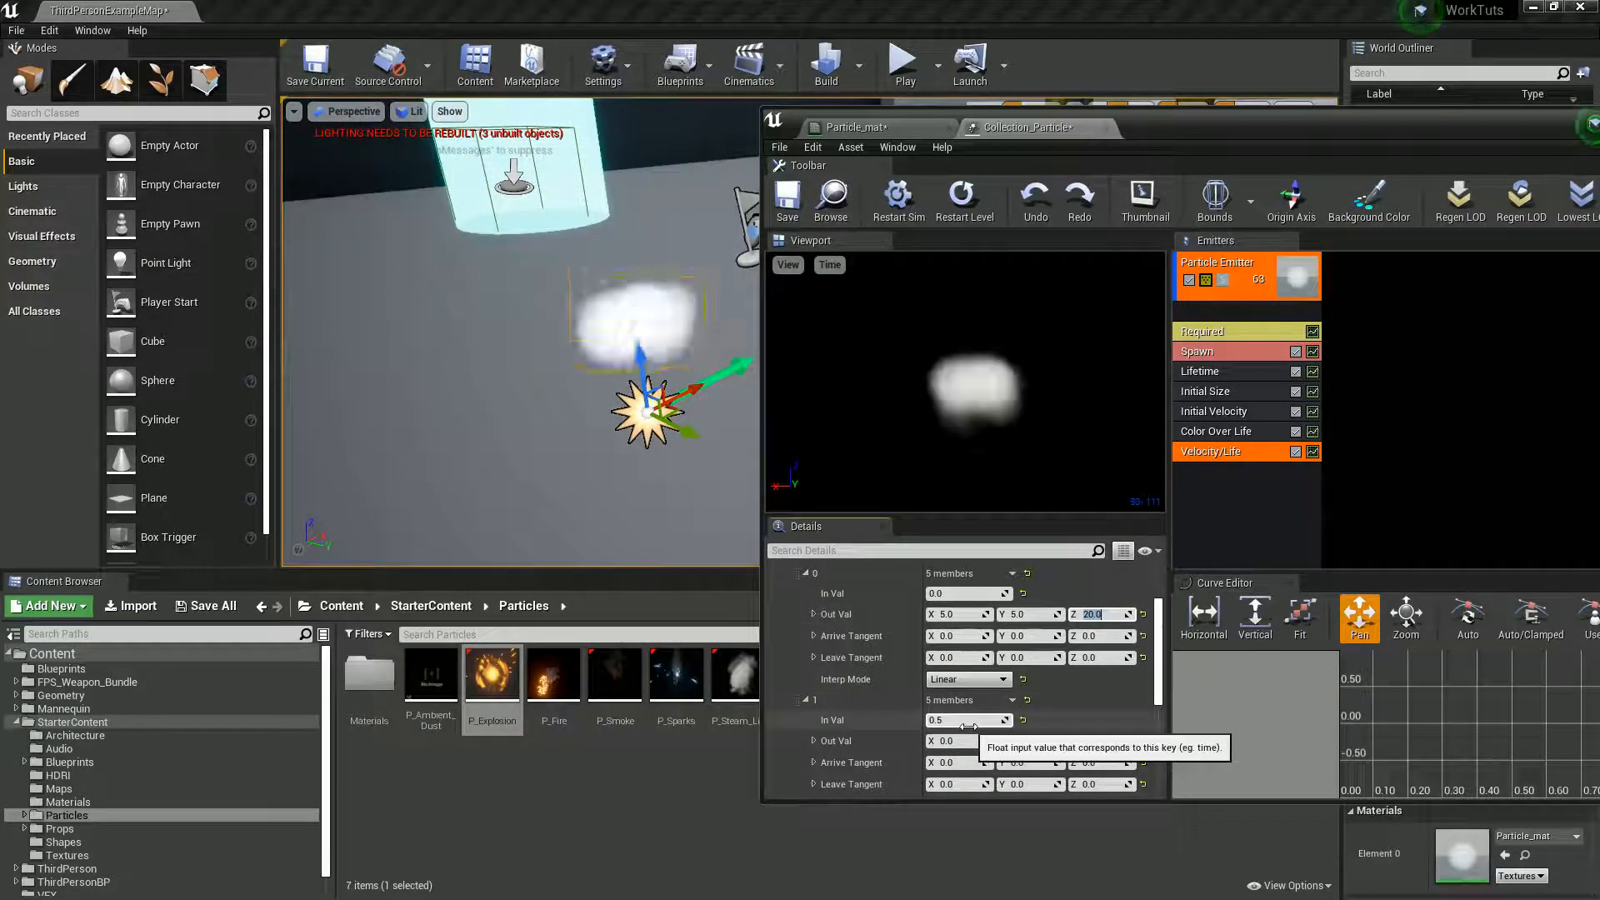
type("10")
key("Return")
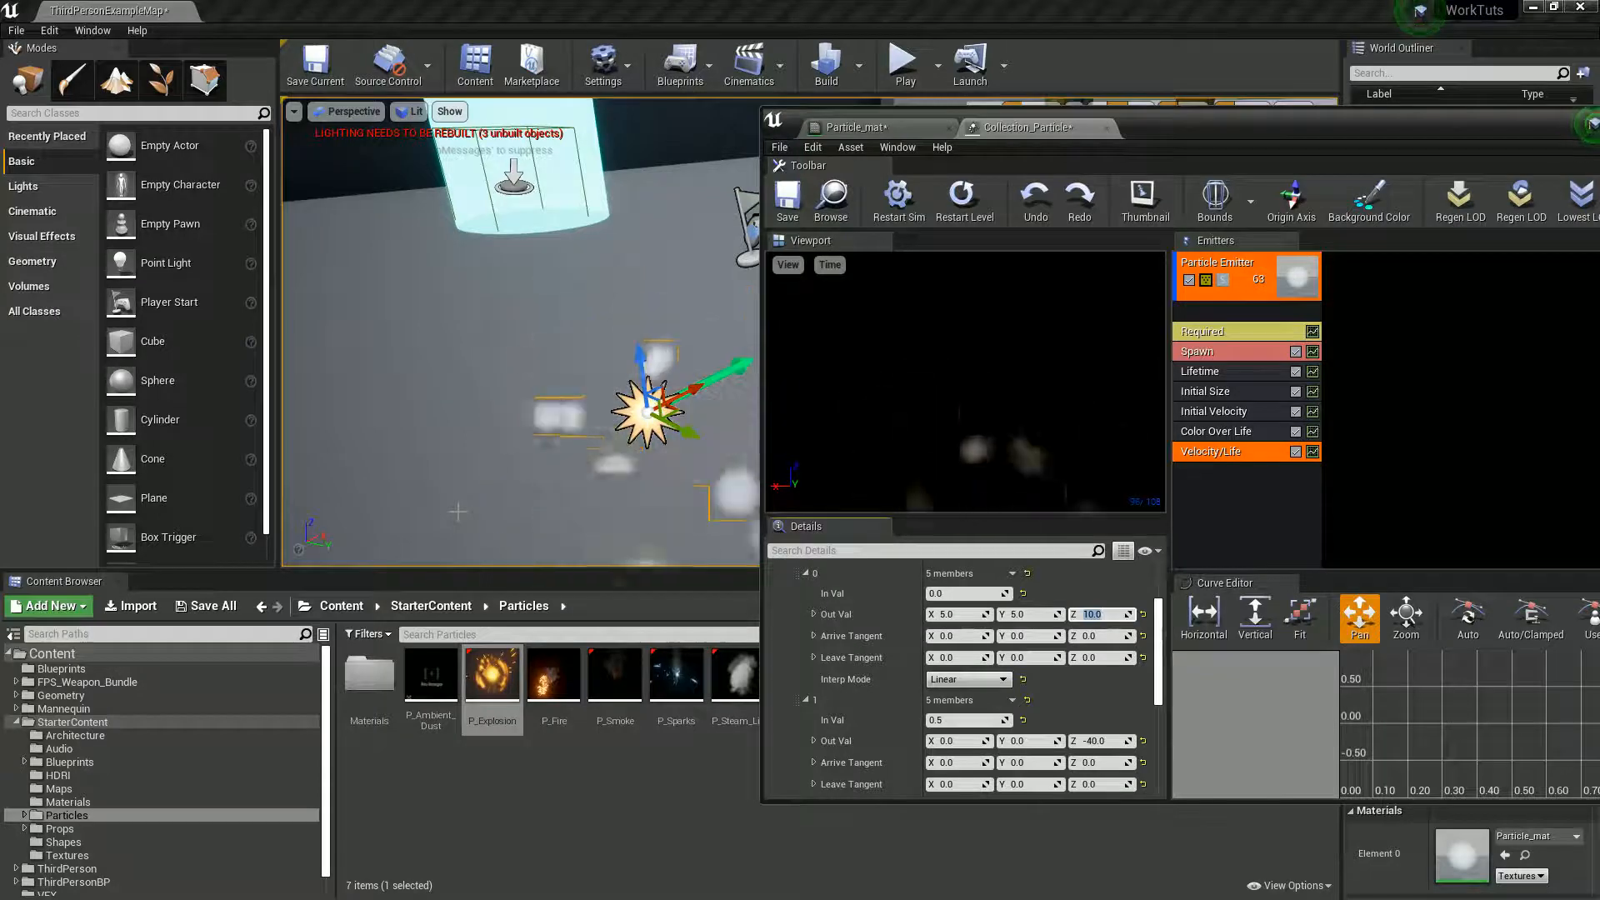
- Set the Out Val of Velocity/Life curve point 1 to -20 on Z and 1 on X and Y
left_click(1085, 741)
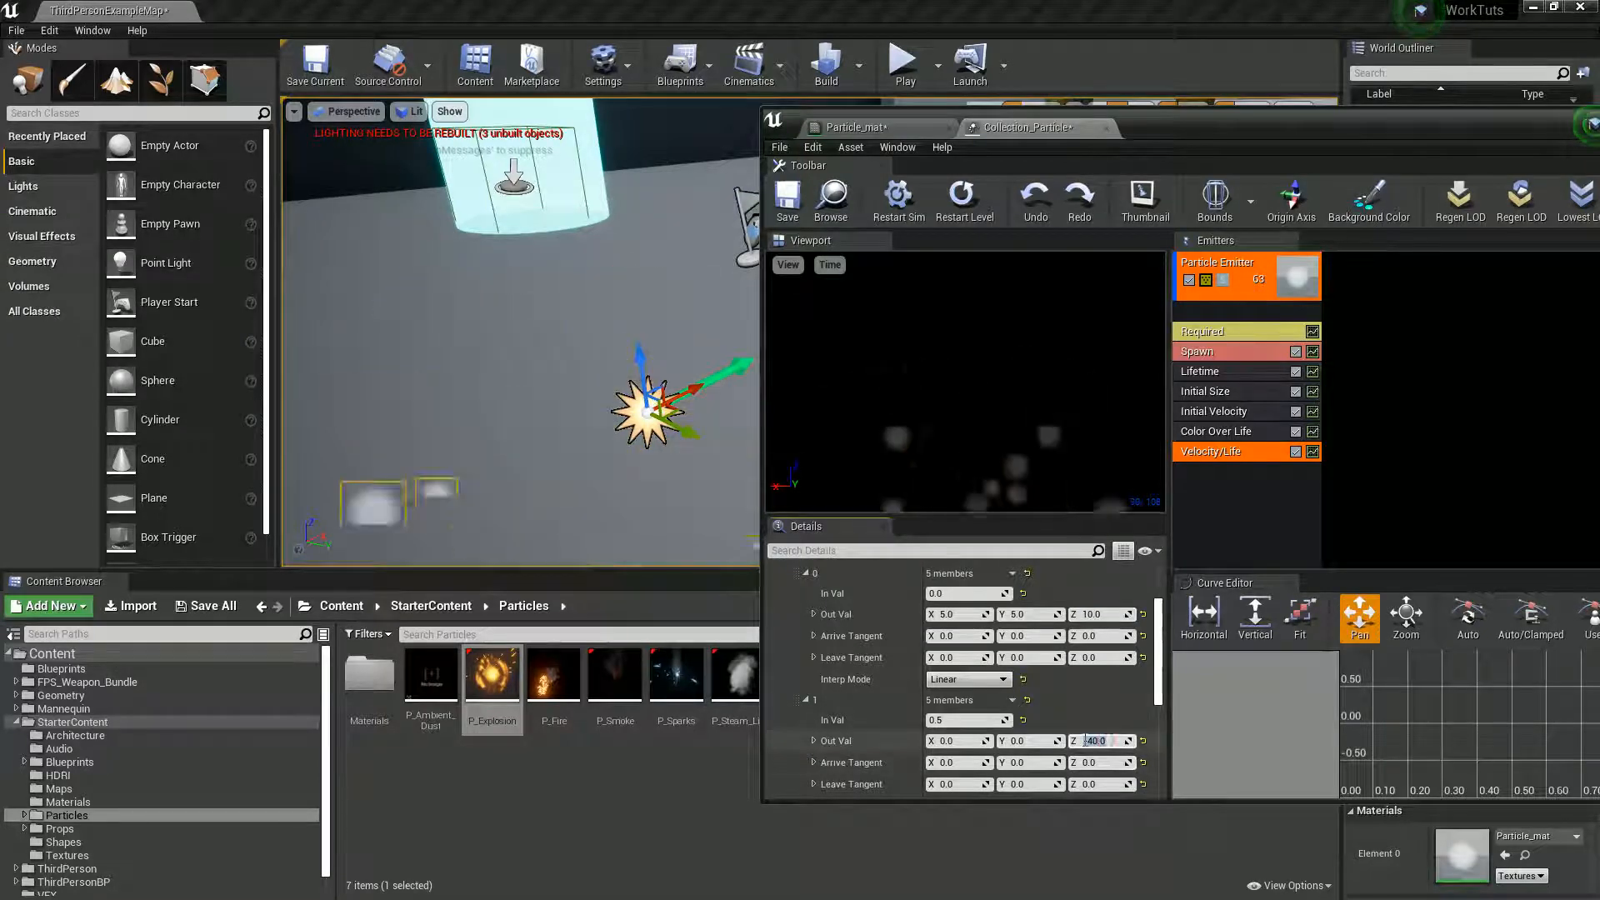
type("-20")
key("Return")
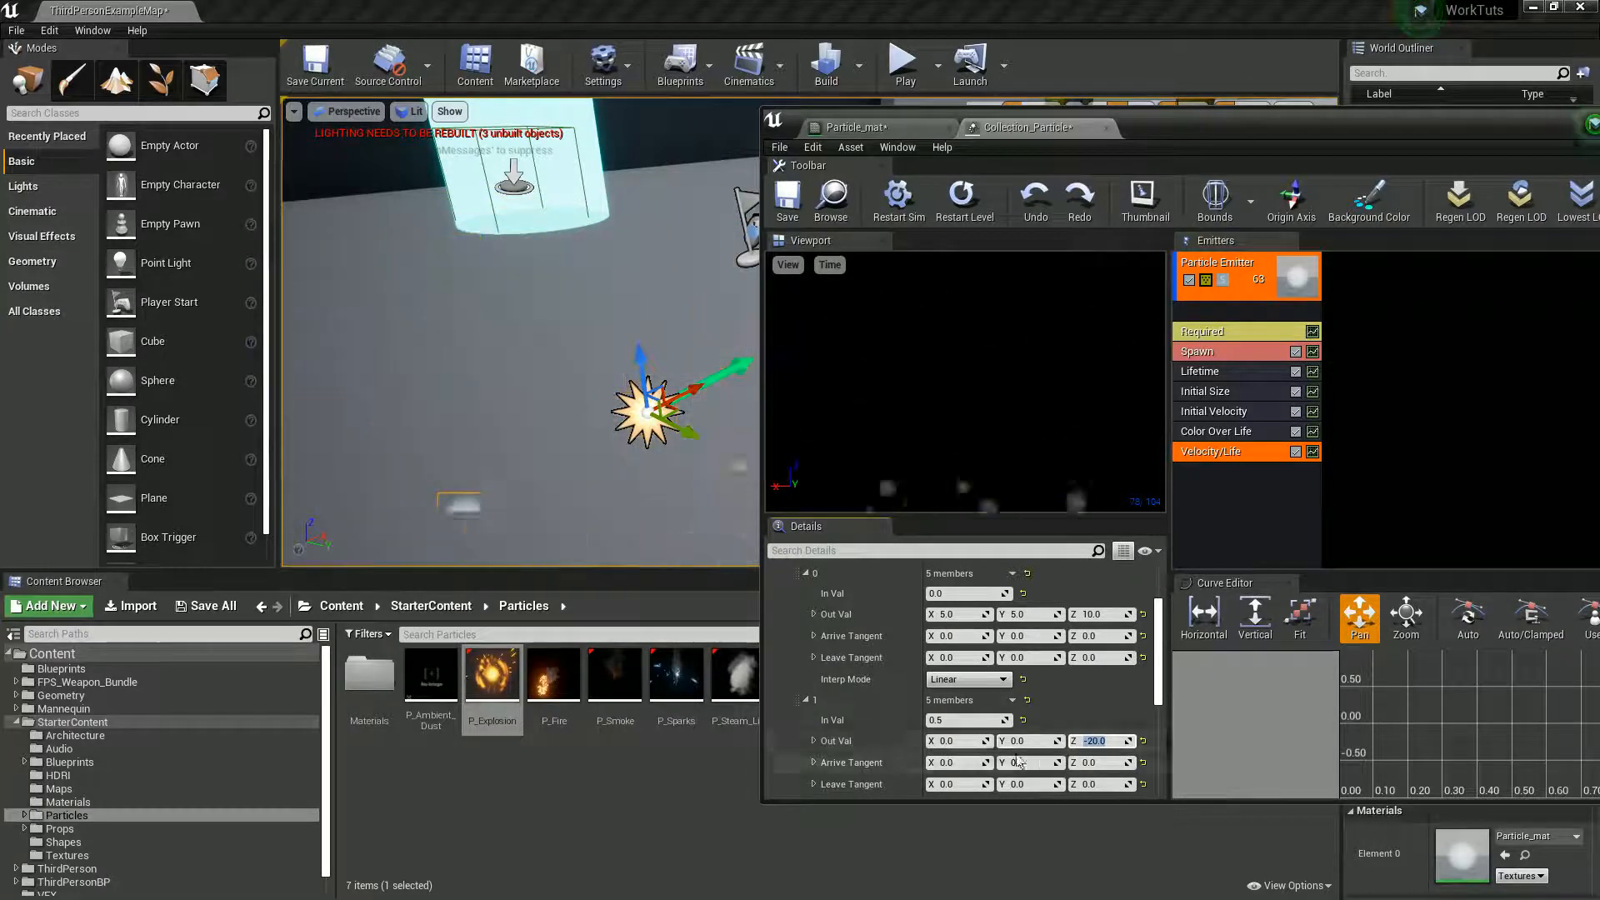
left_click(973, 745)
type("1")
key("Tab")
type("1")
key("Return")
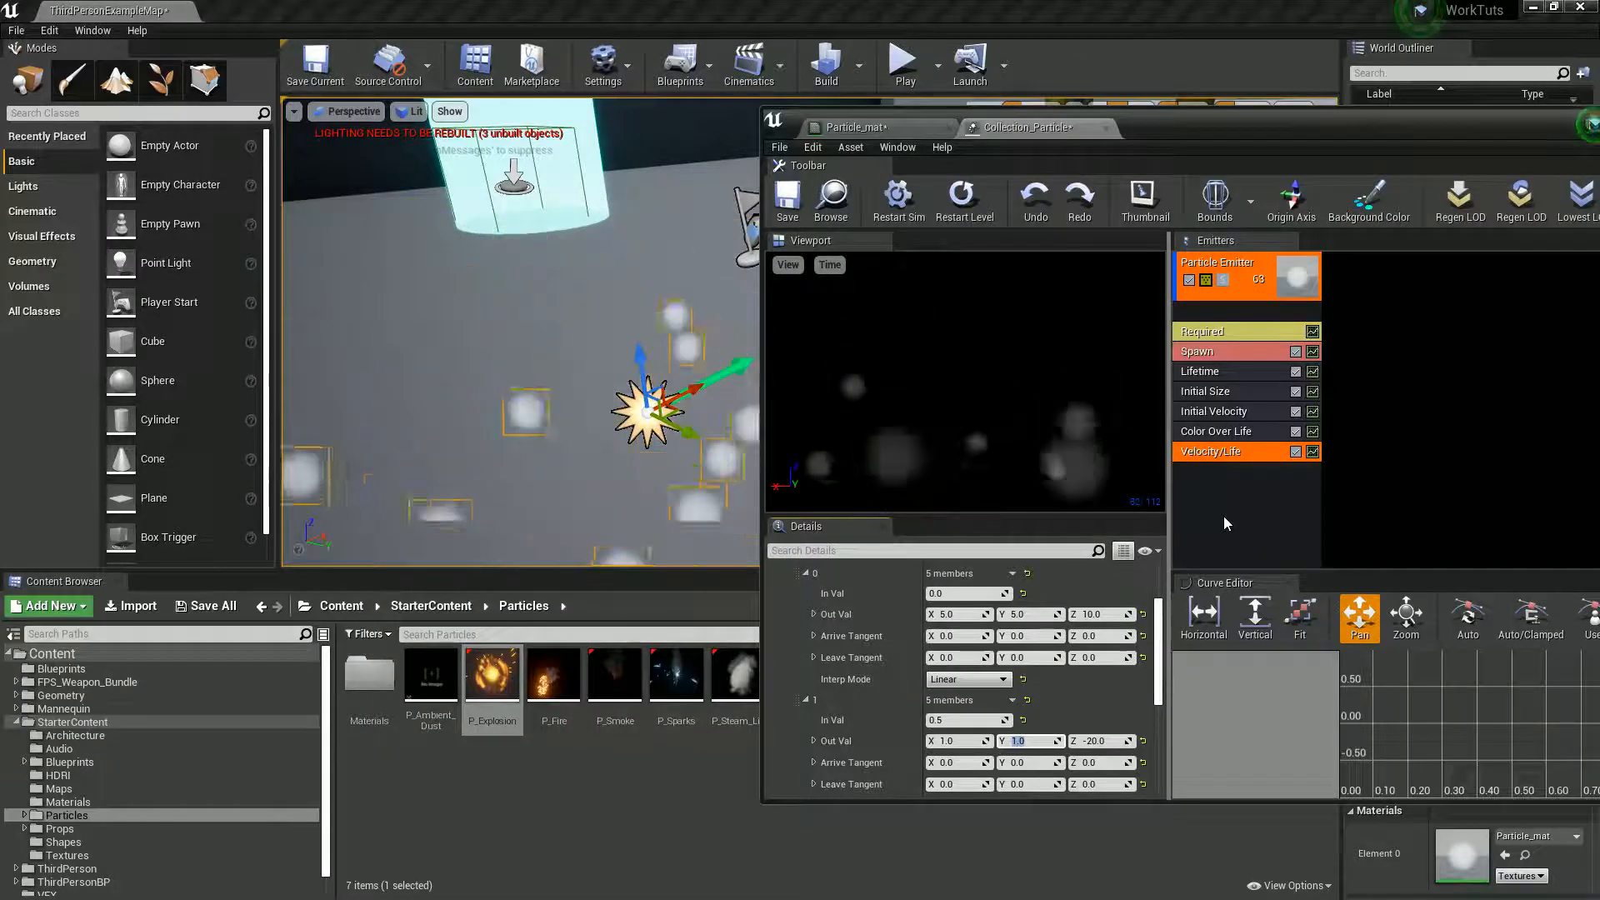
- Set the Emitter Duration to 2 and Emitter Loops to 1 in the emitter's Required module
left_click(1224, 332)
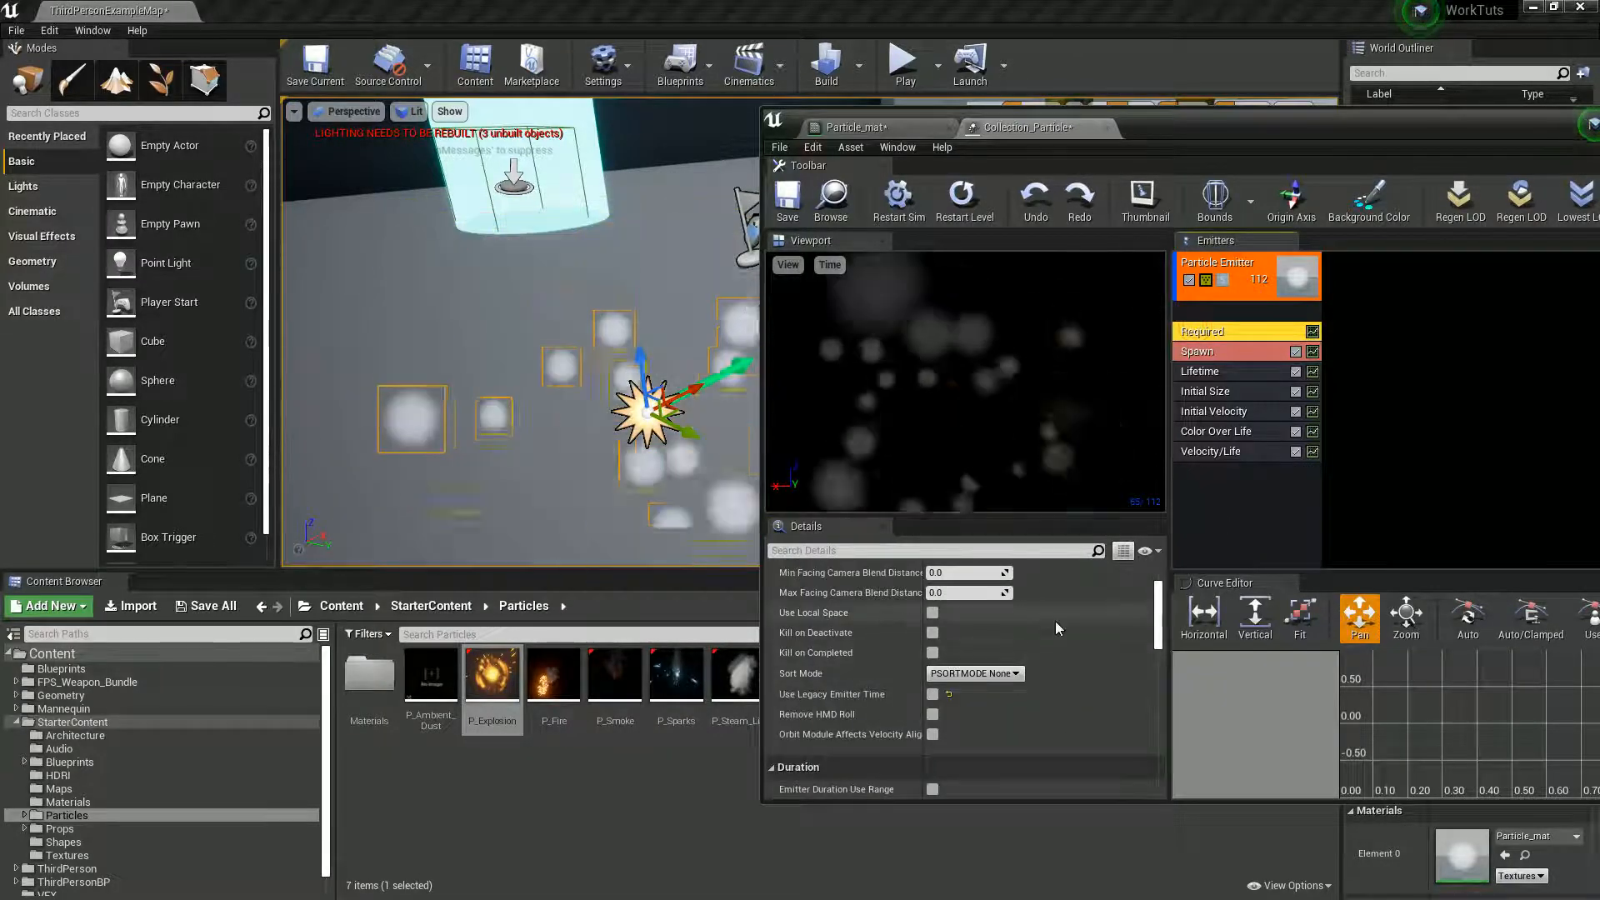
scroll(1054, 621, "up", 5)
scroll(1056, 654, "down", 10)
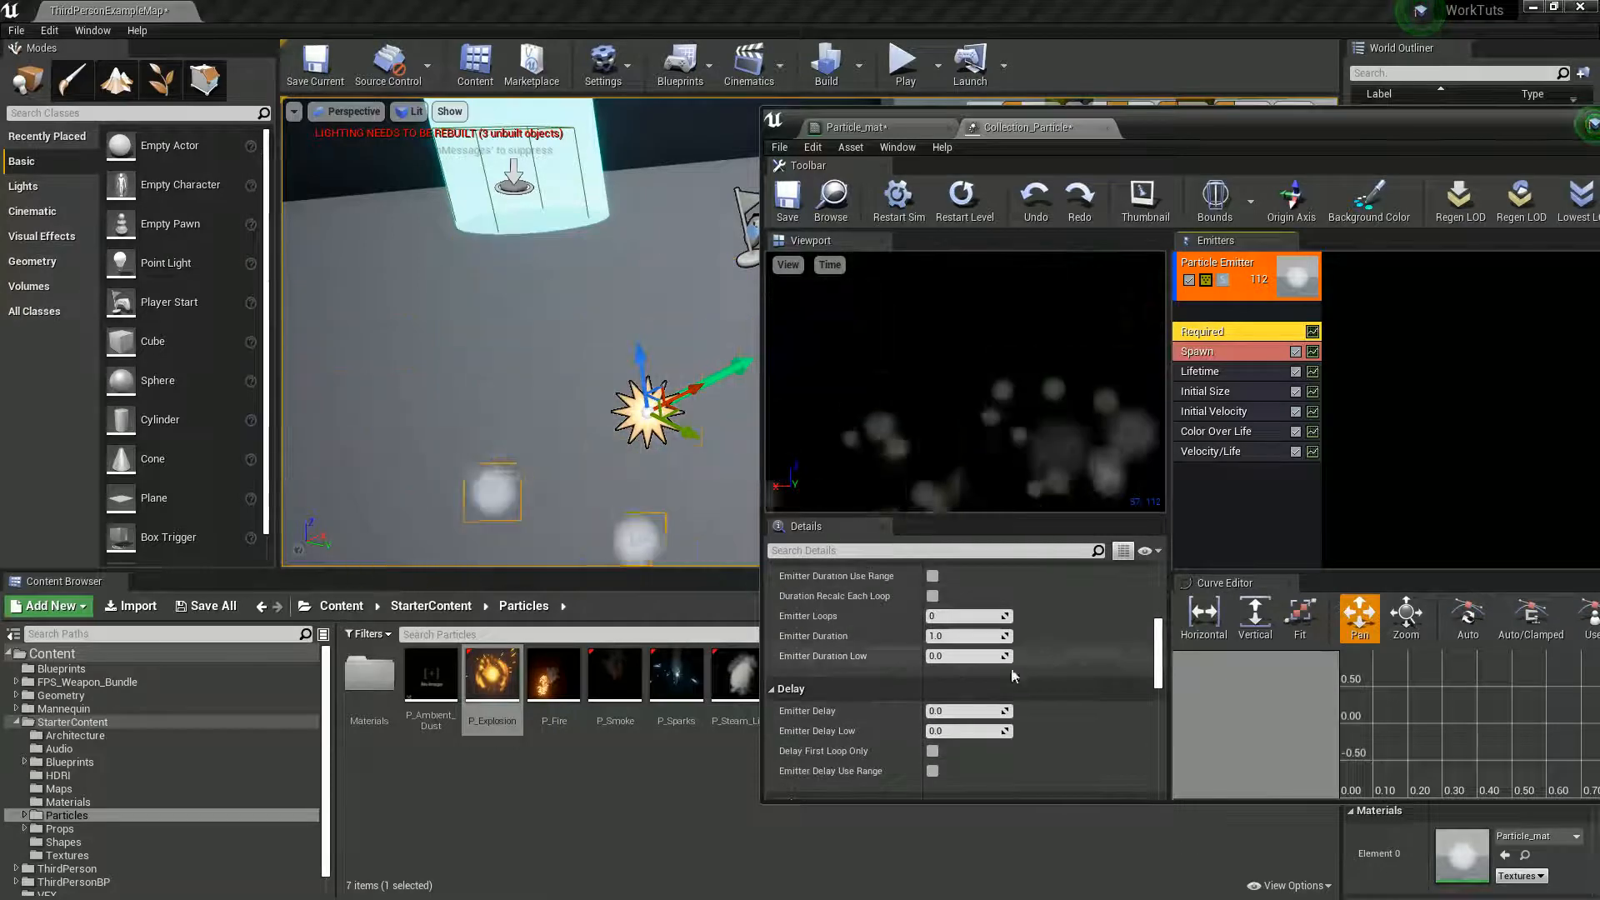
scroll(958, 667, "up", 3)
left_click(952, 690)
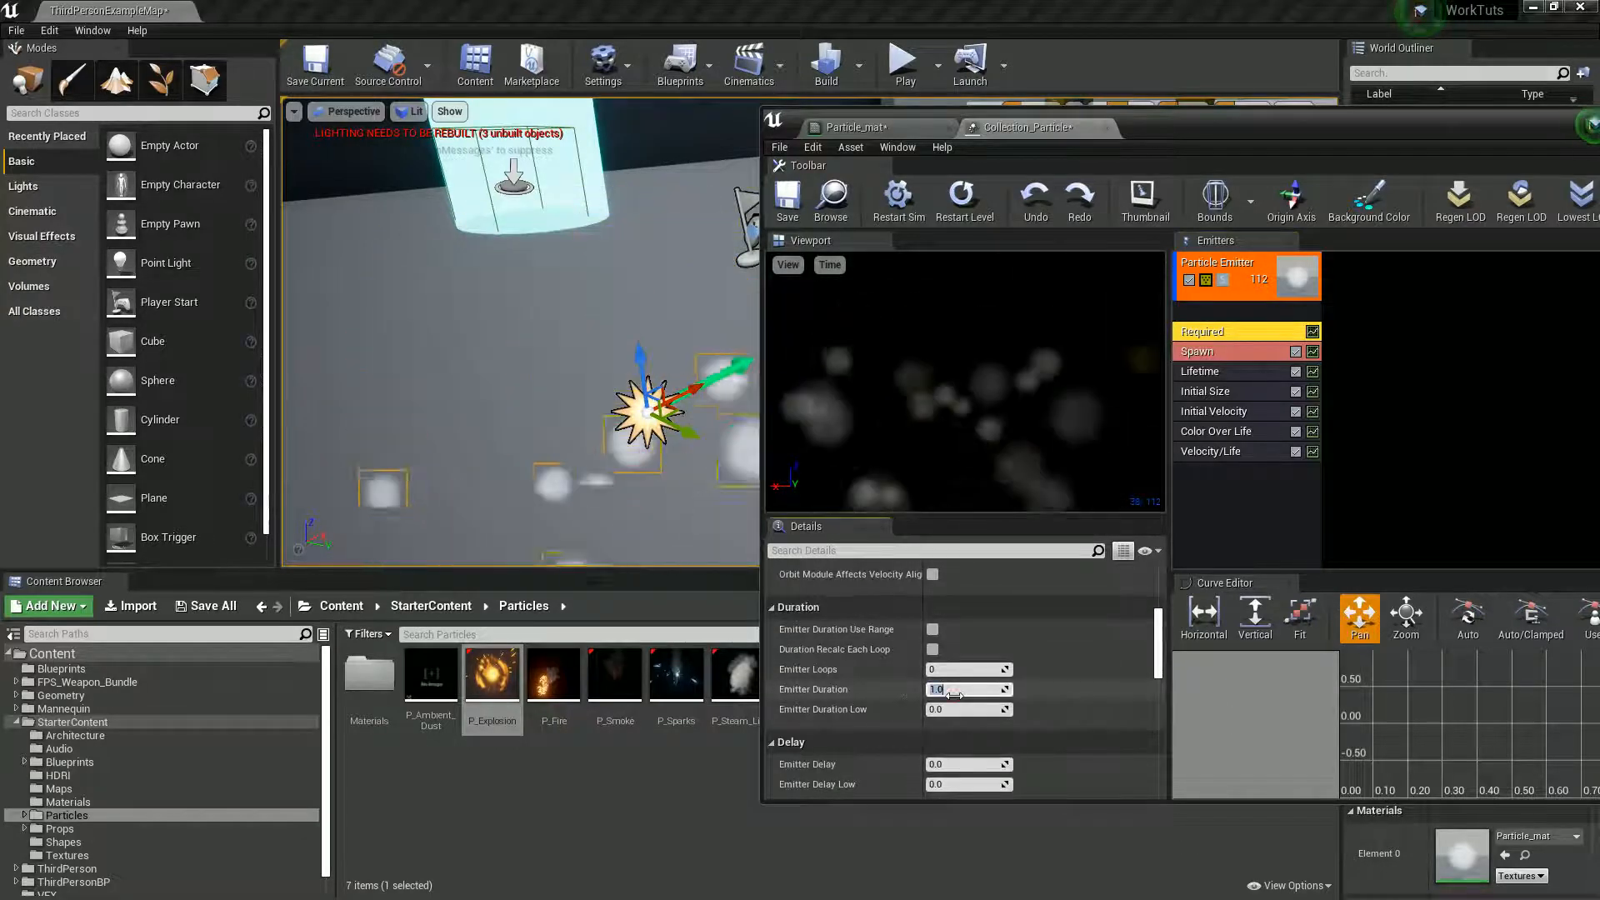
type("2")
key("Return")
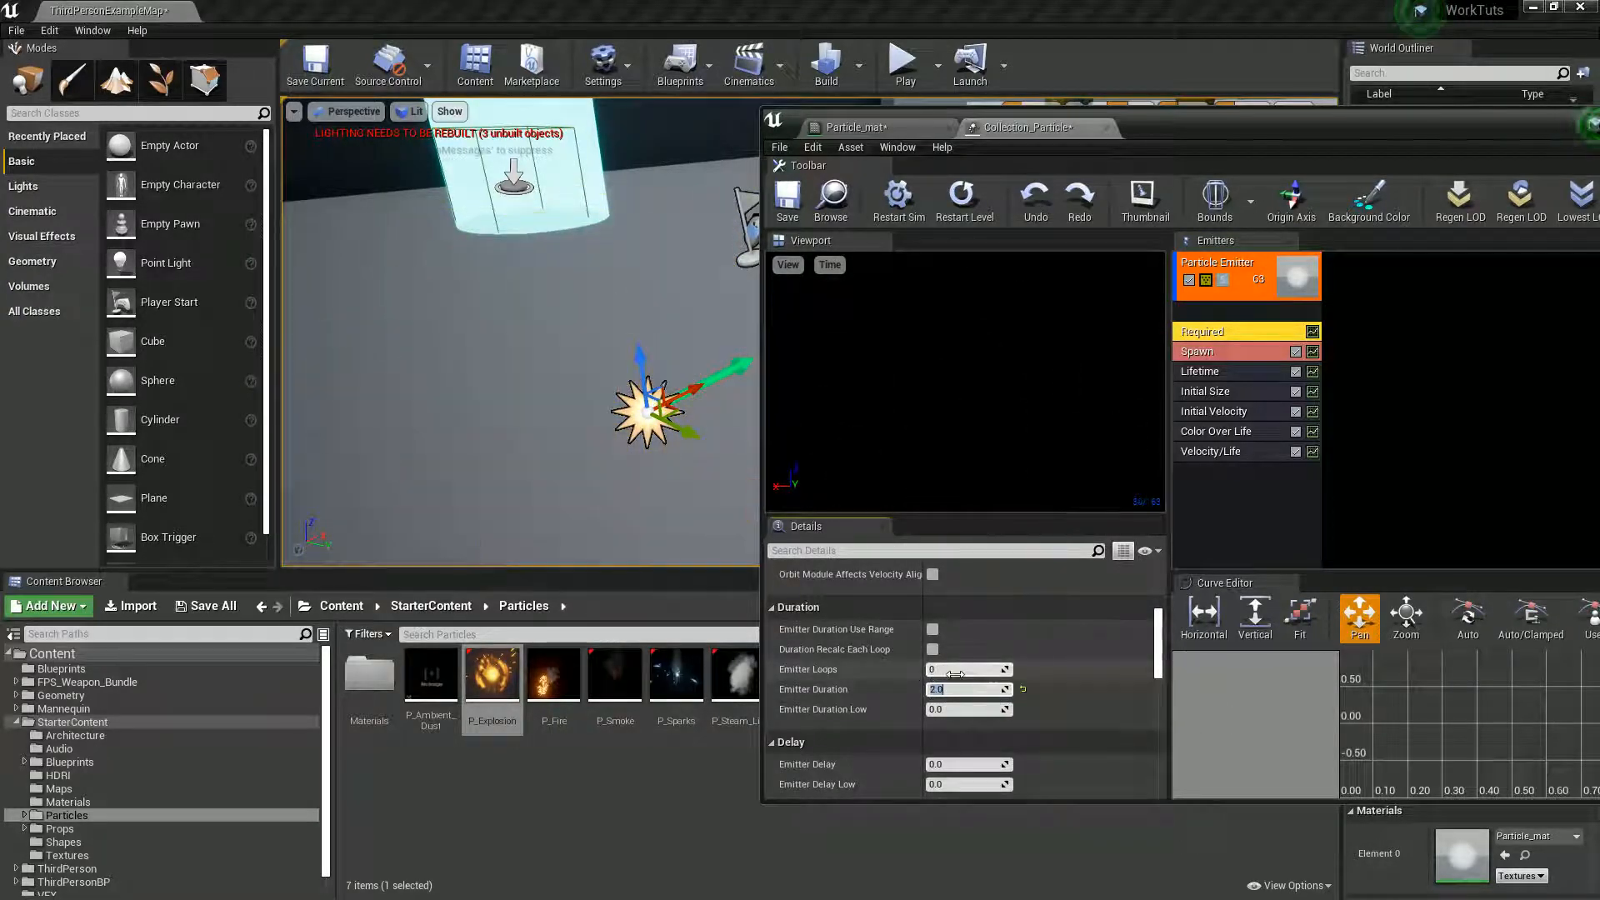
left_click(954, 669)
type("1")
key("Return")
- Add a Size By Life module to the particle emitter
right_click(1209, 500)
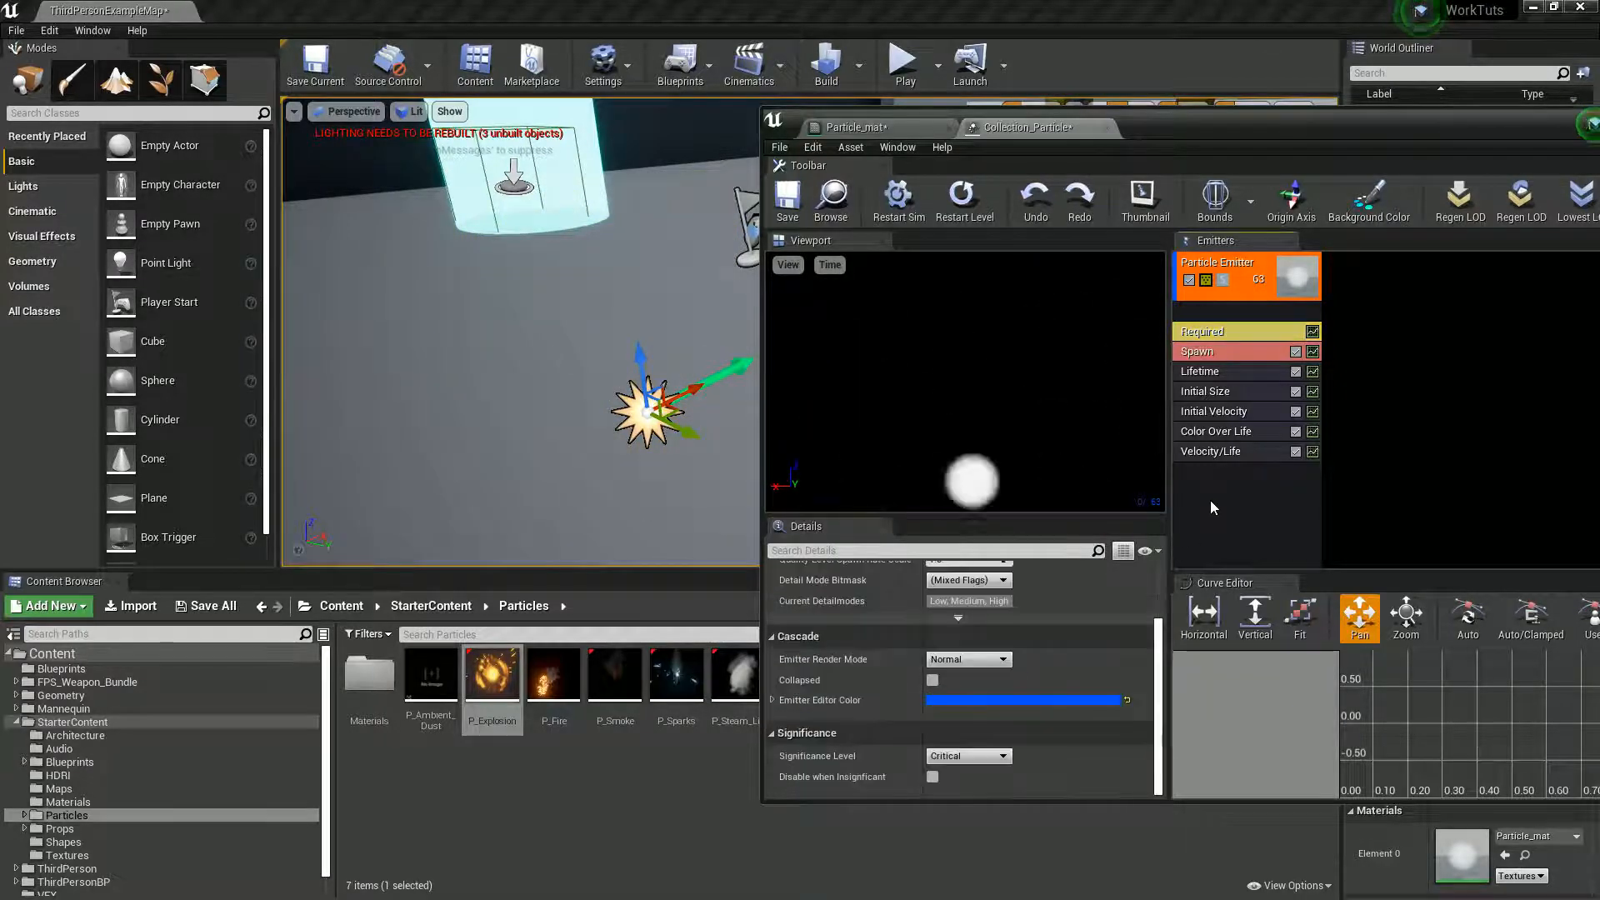
mouse_move(1224, 436)
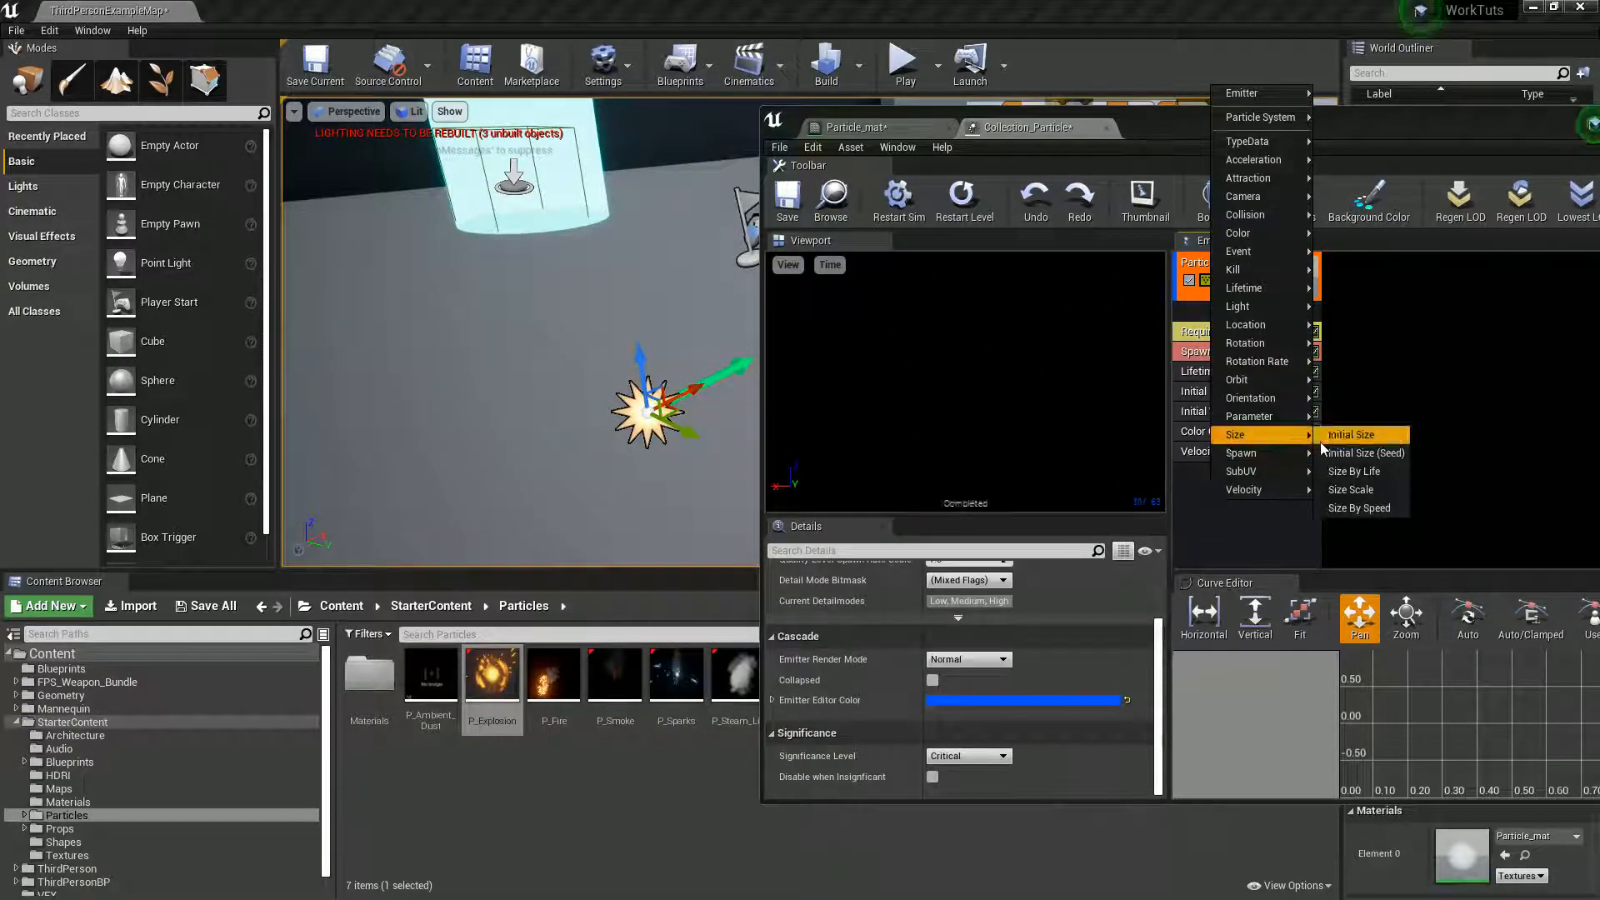
left_click(1361, 469)
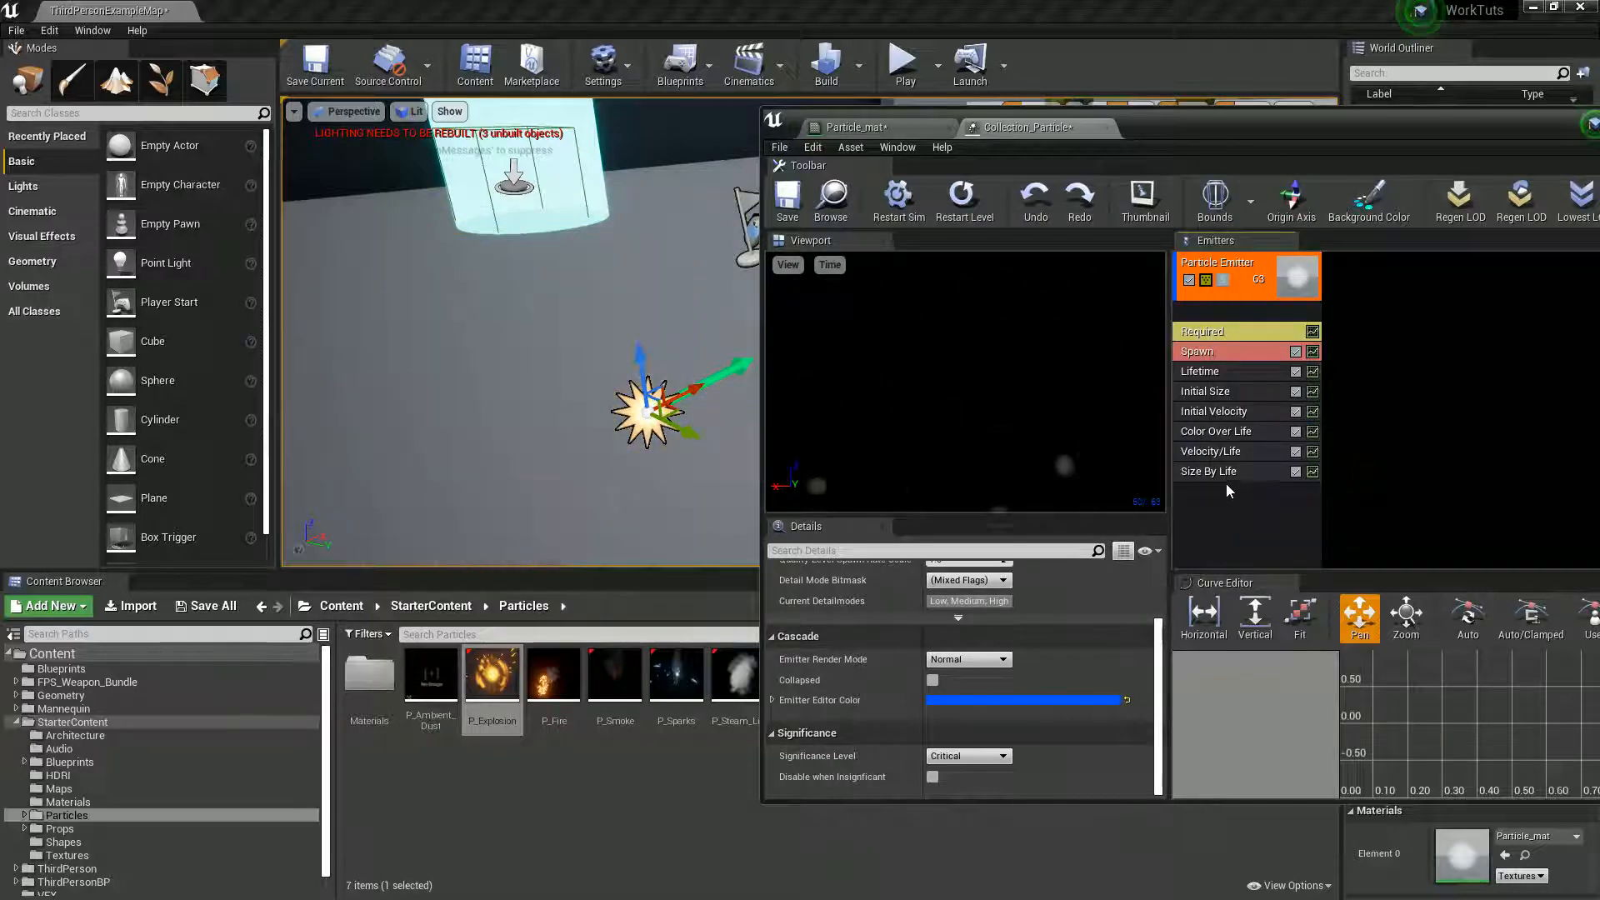
- Set Size By Life curve point 1 to In Val 0.8 and Out Val 0.2 on all three axes, and replay the effect
left_click(771, 594)
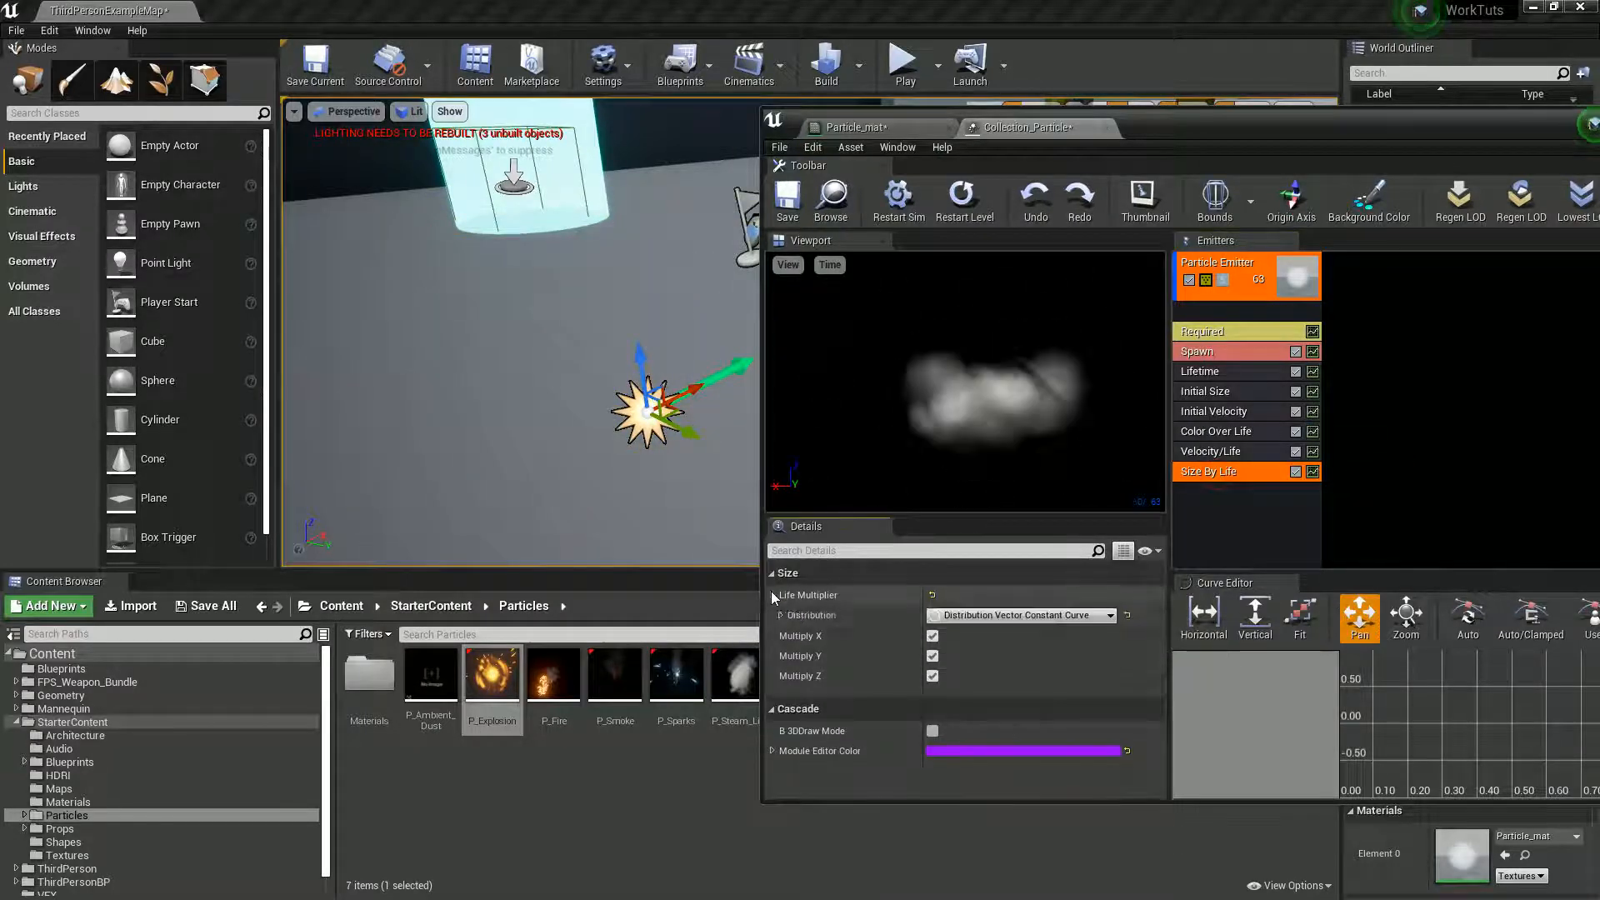
left_click(779, 615)
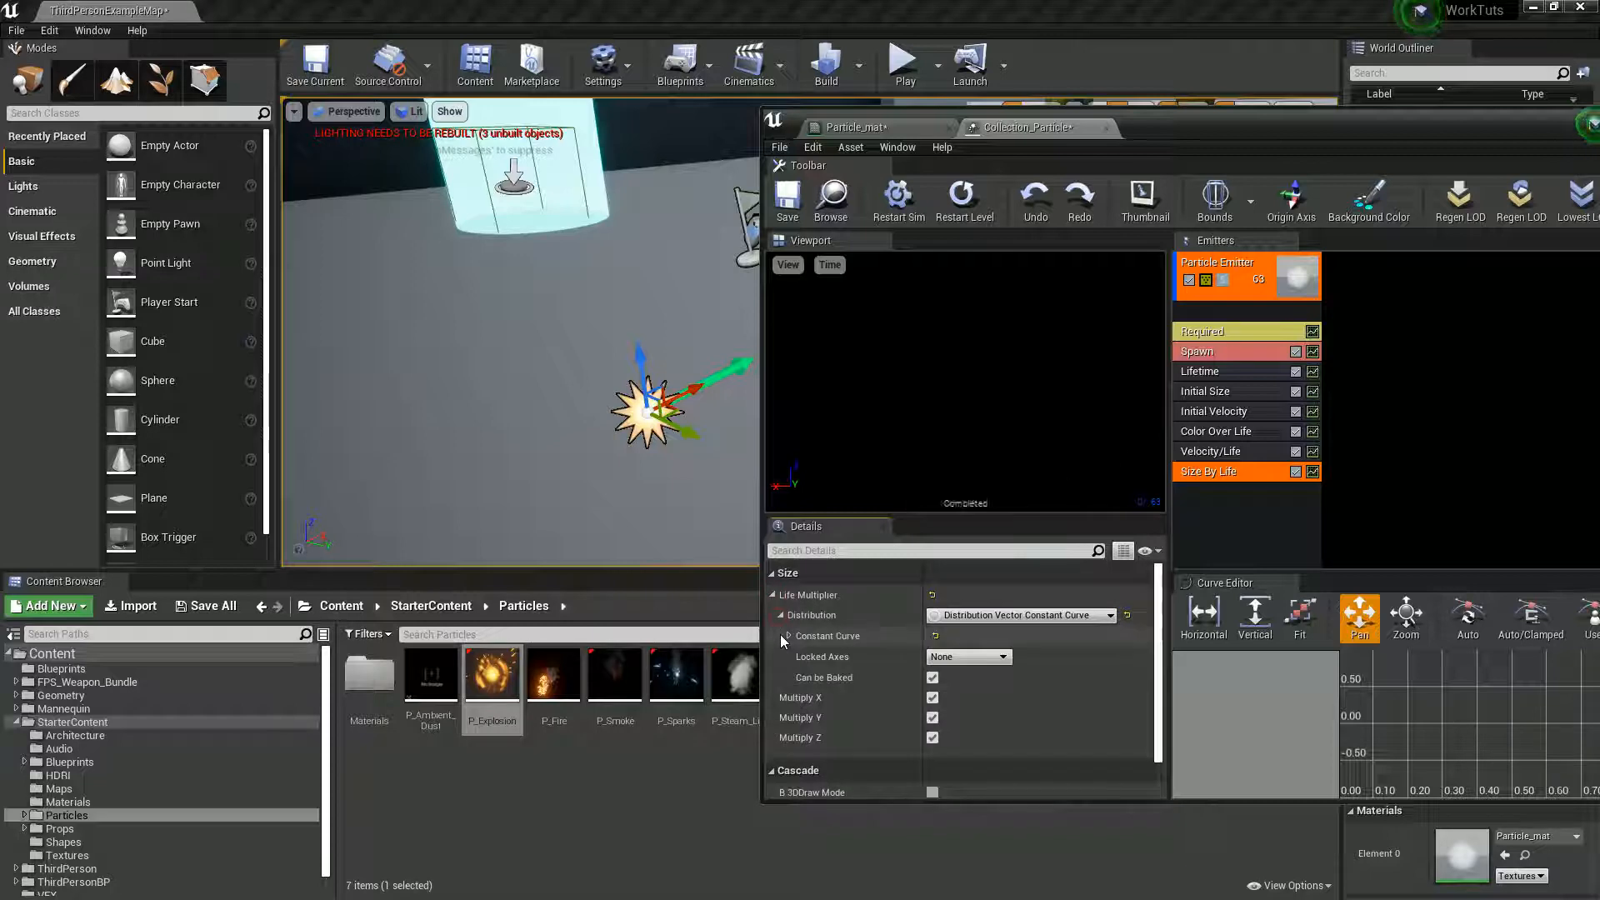
left_click(788, 635)
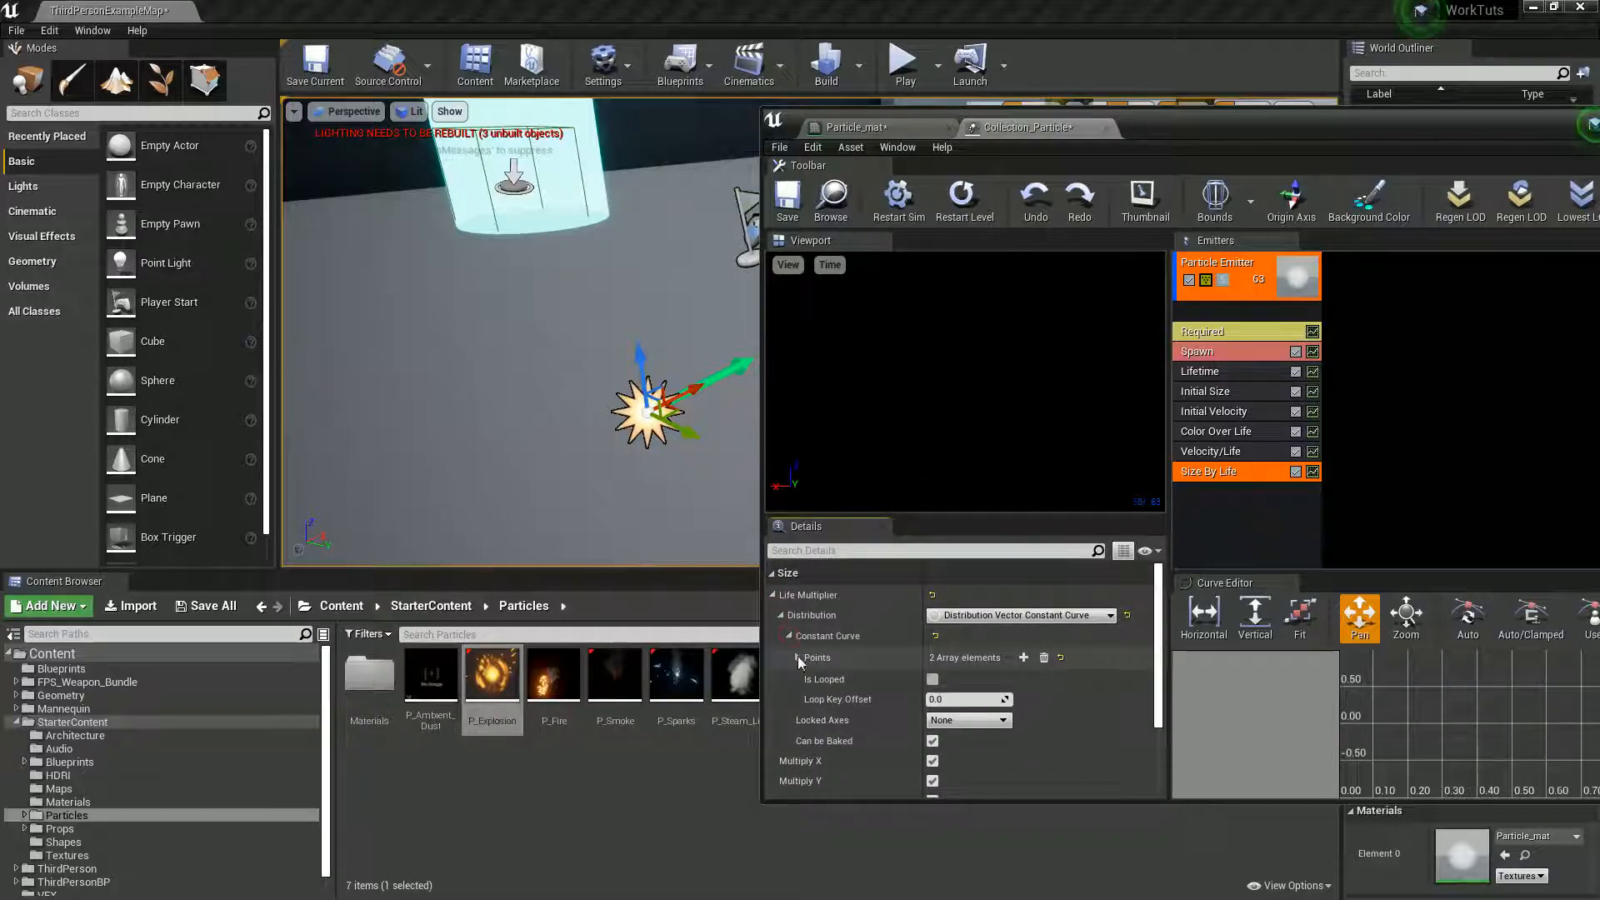
left_click(796, 658)
left_click(805, 679)
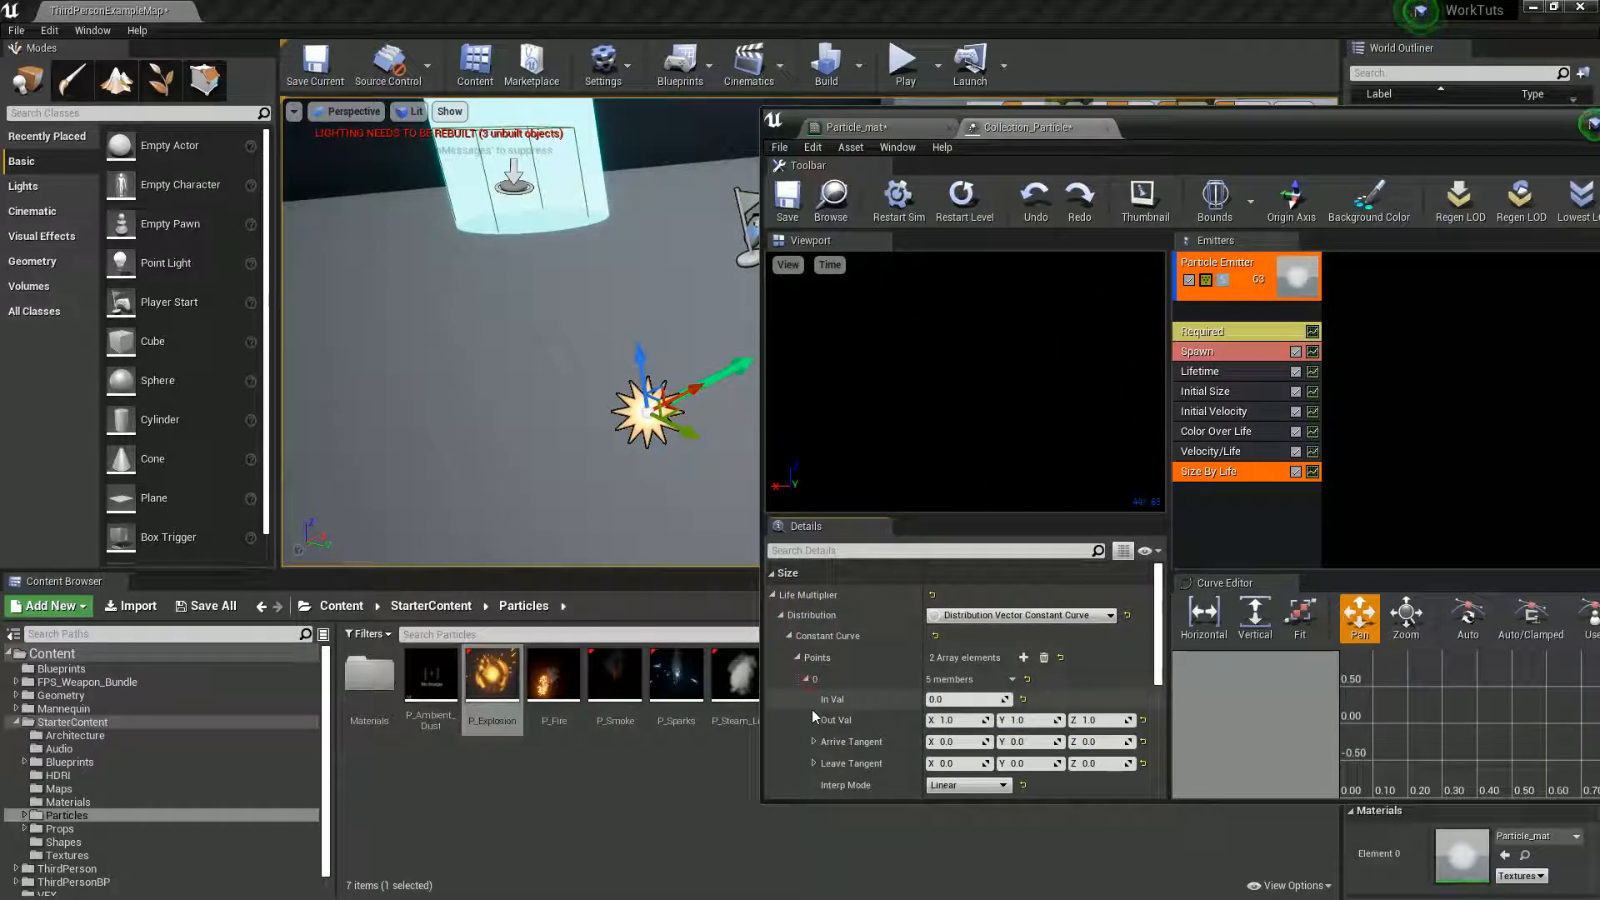
scroll(809, 725, "down", 2)
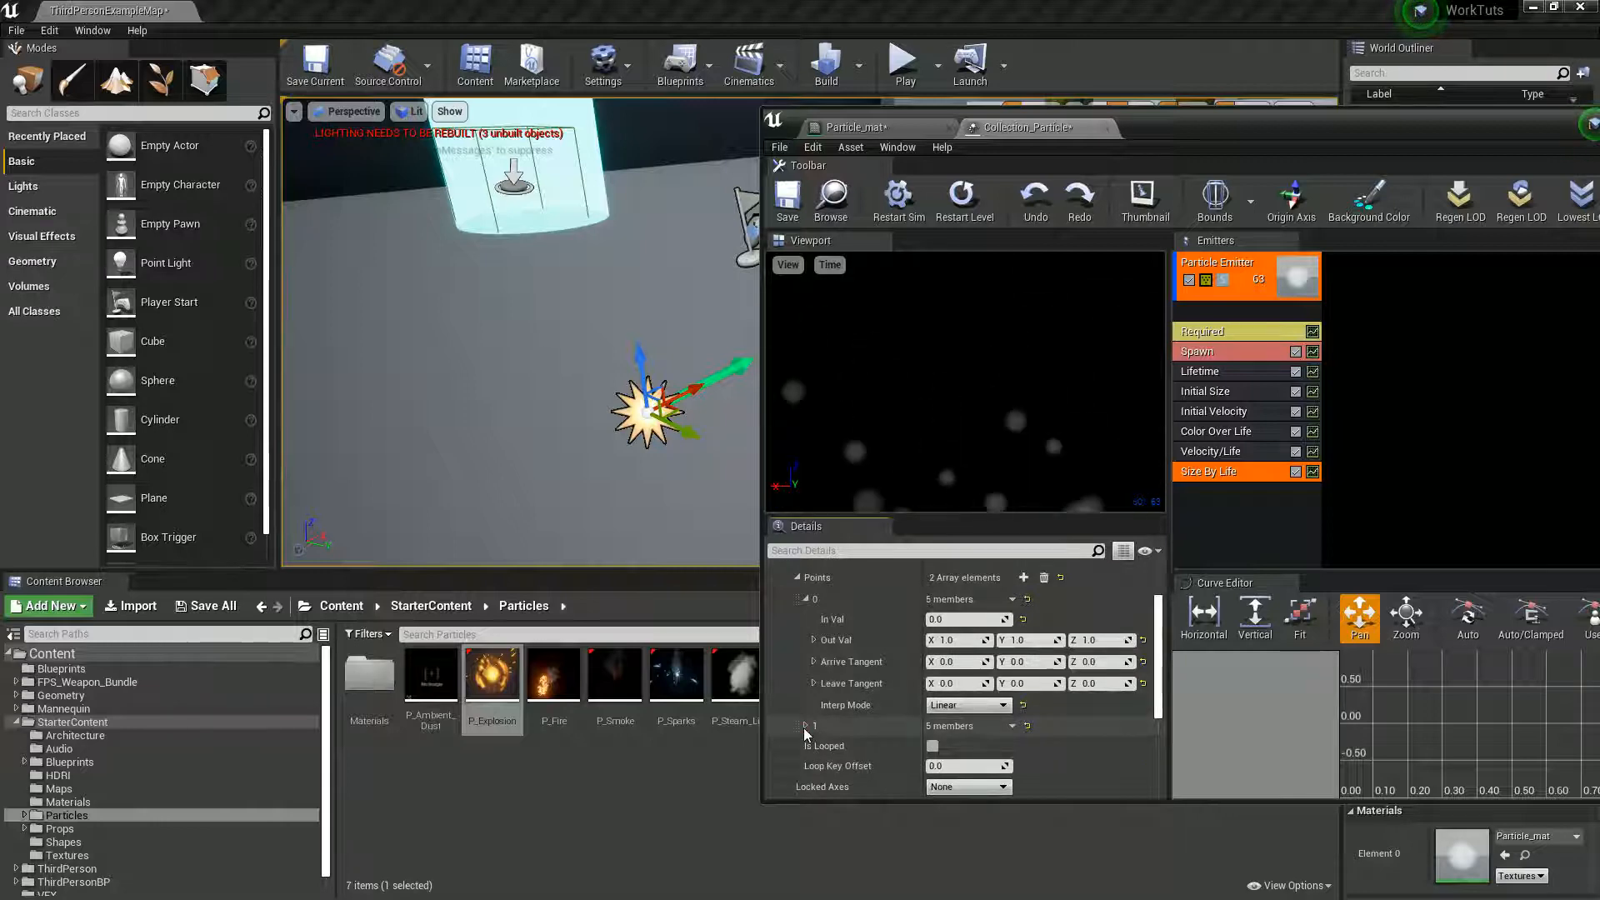
left_click(805, 726)
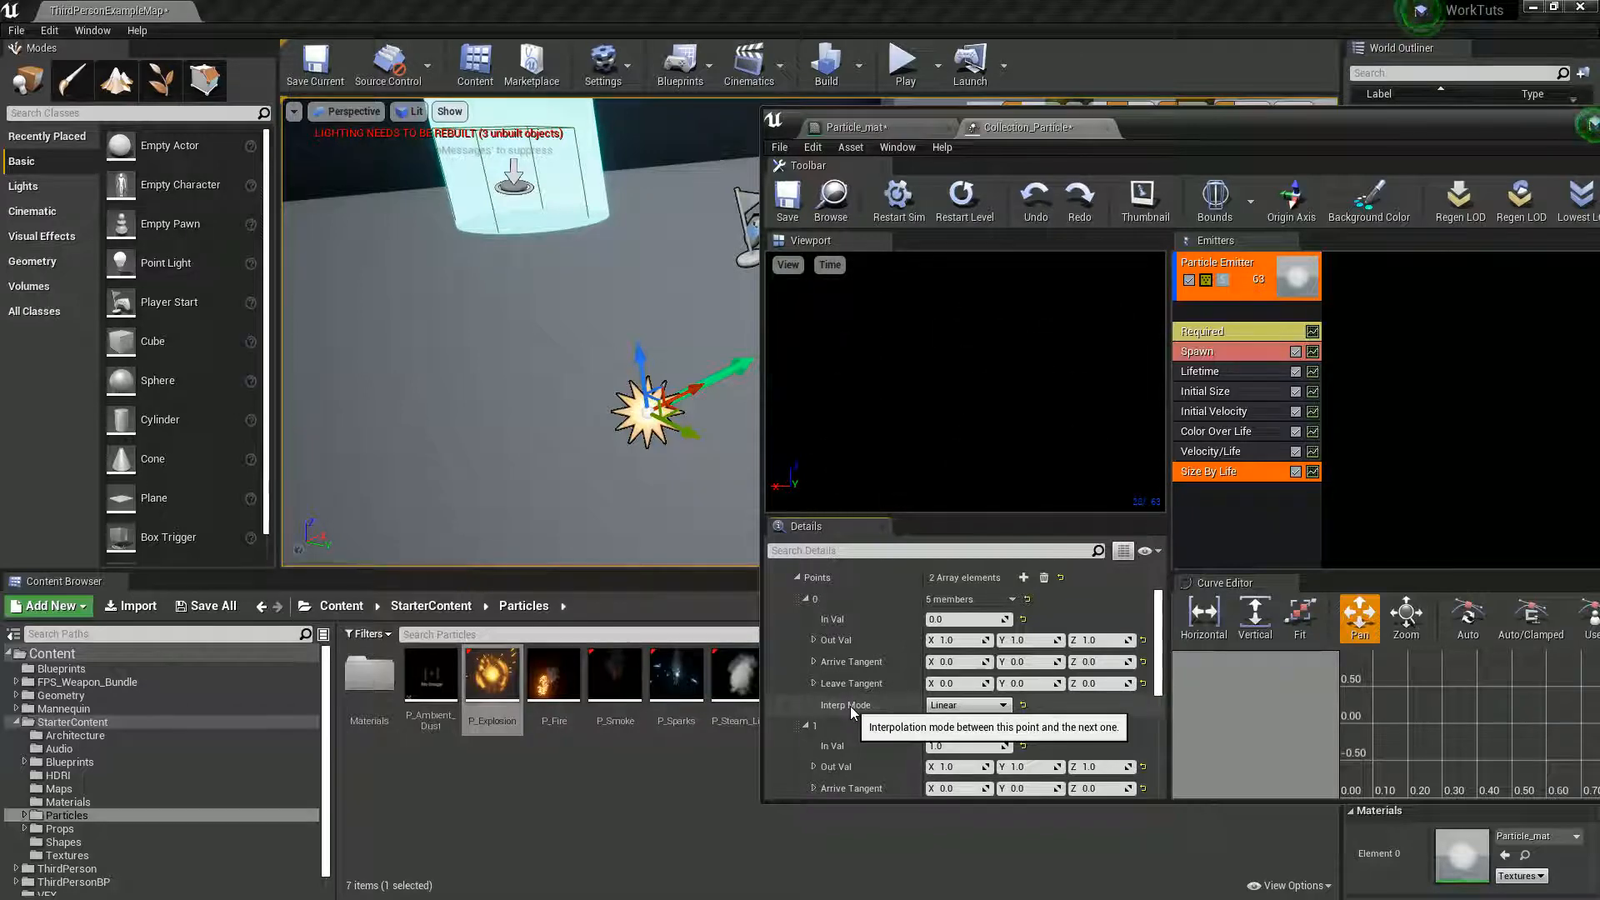
left_click(959, 744)
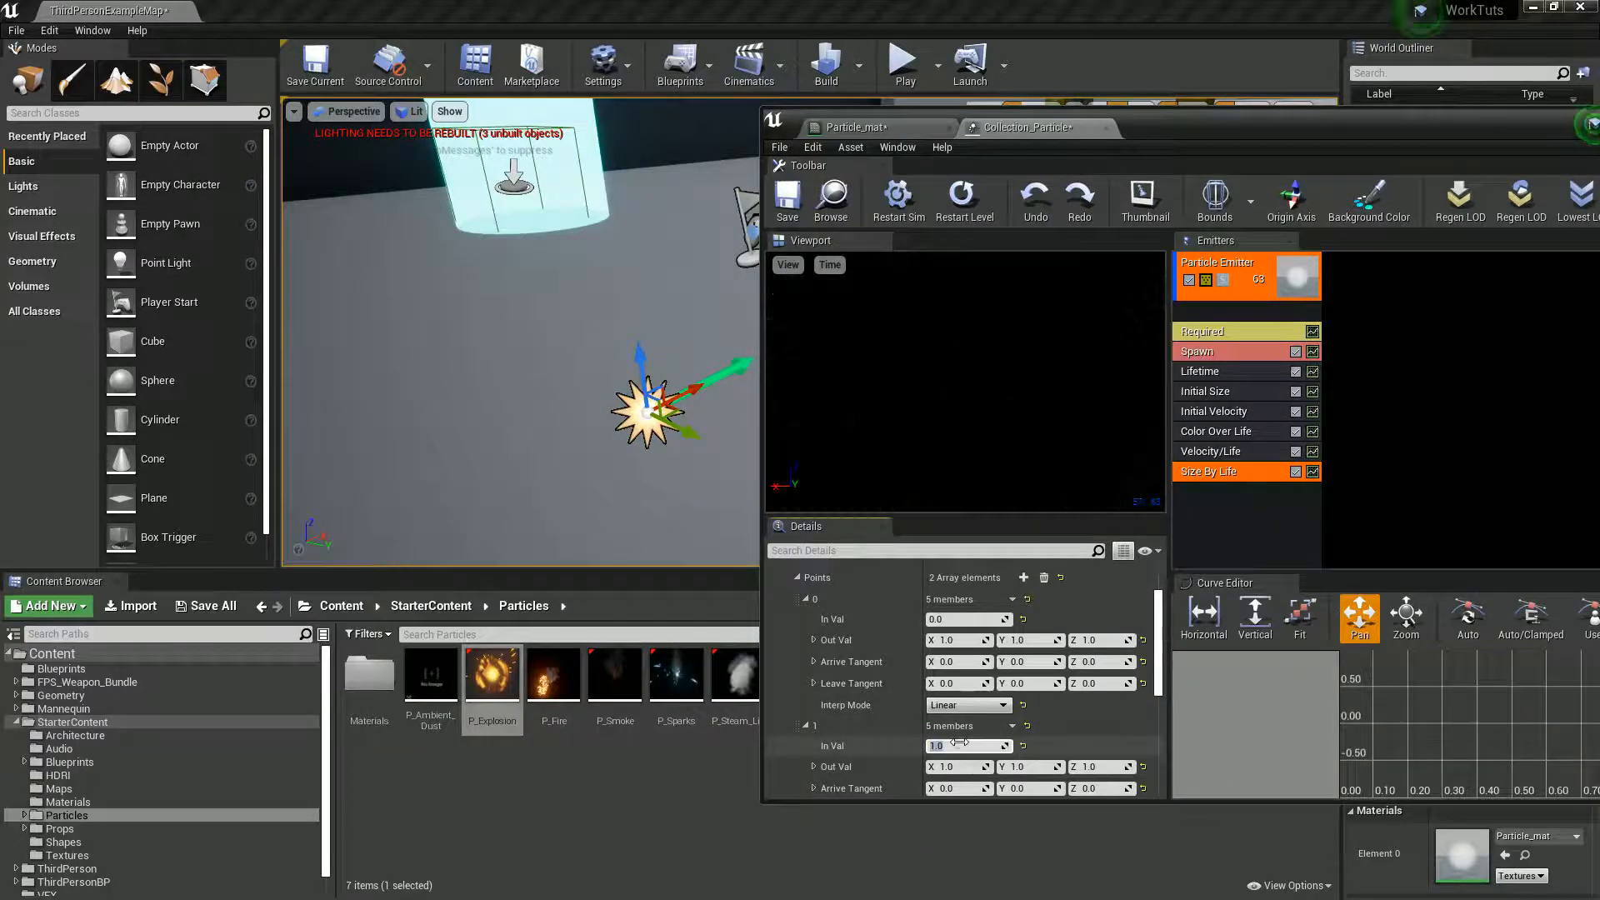
key("Return")
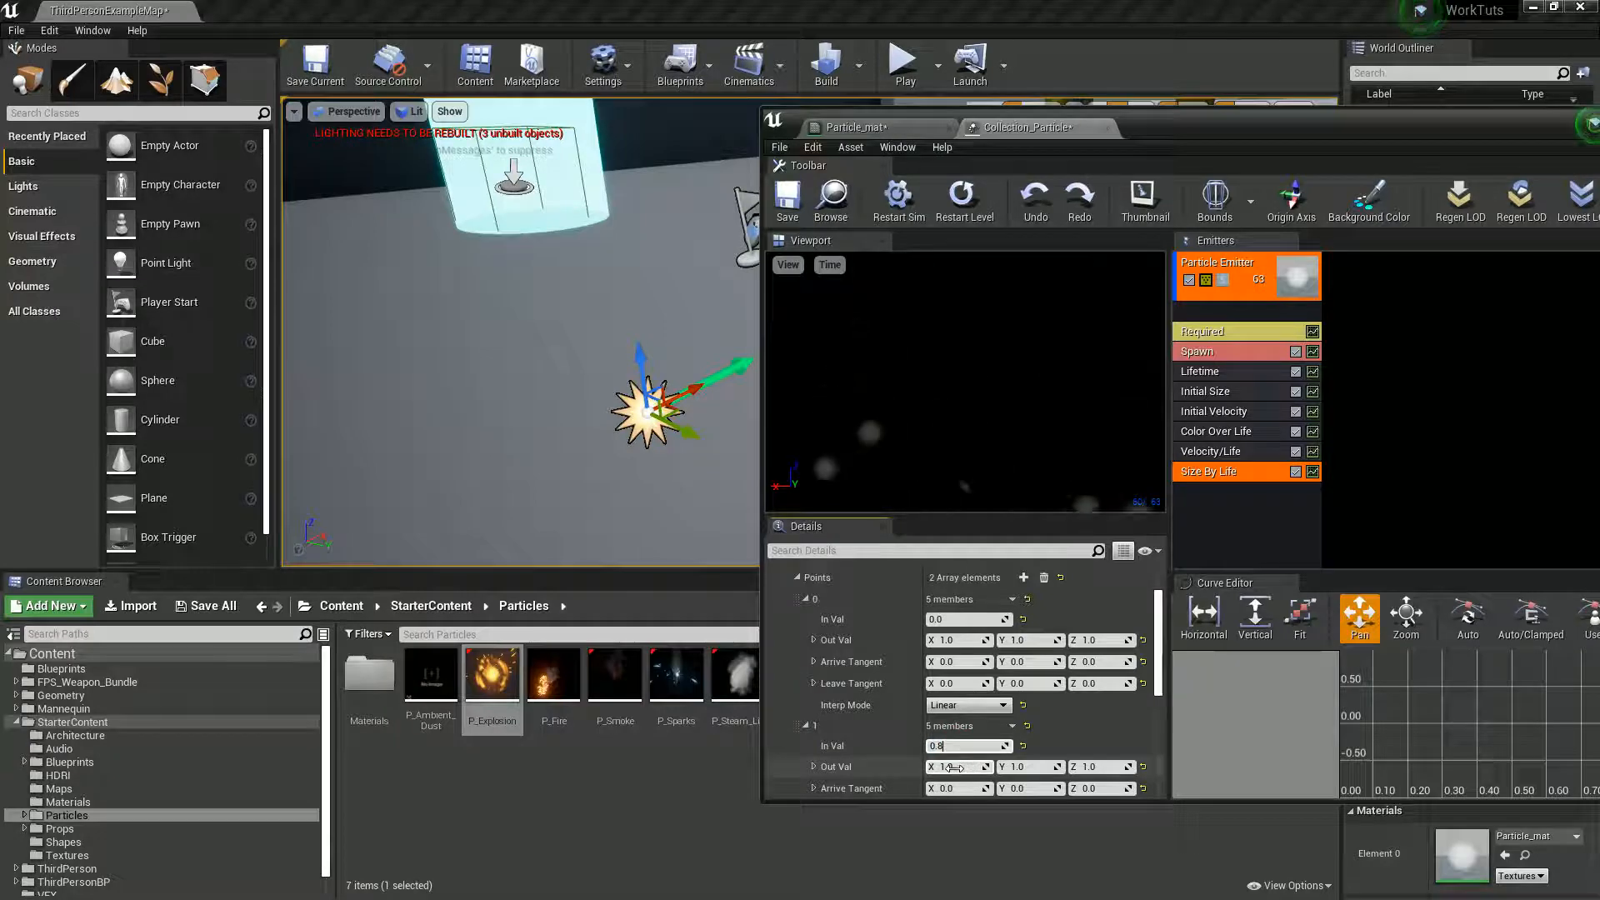
type("0.2")
key("Tab")
type("0.2")
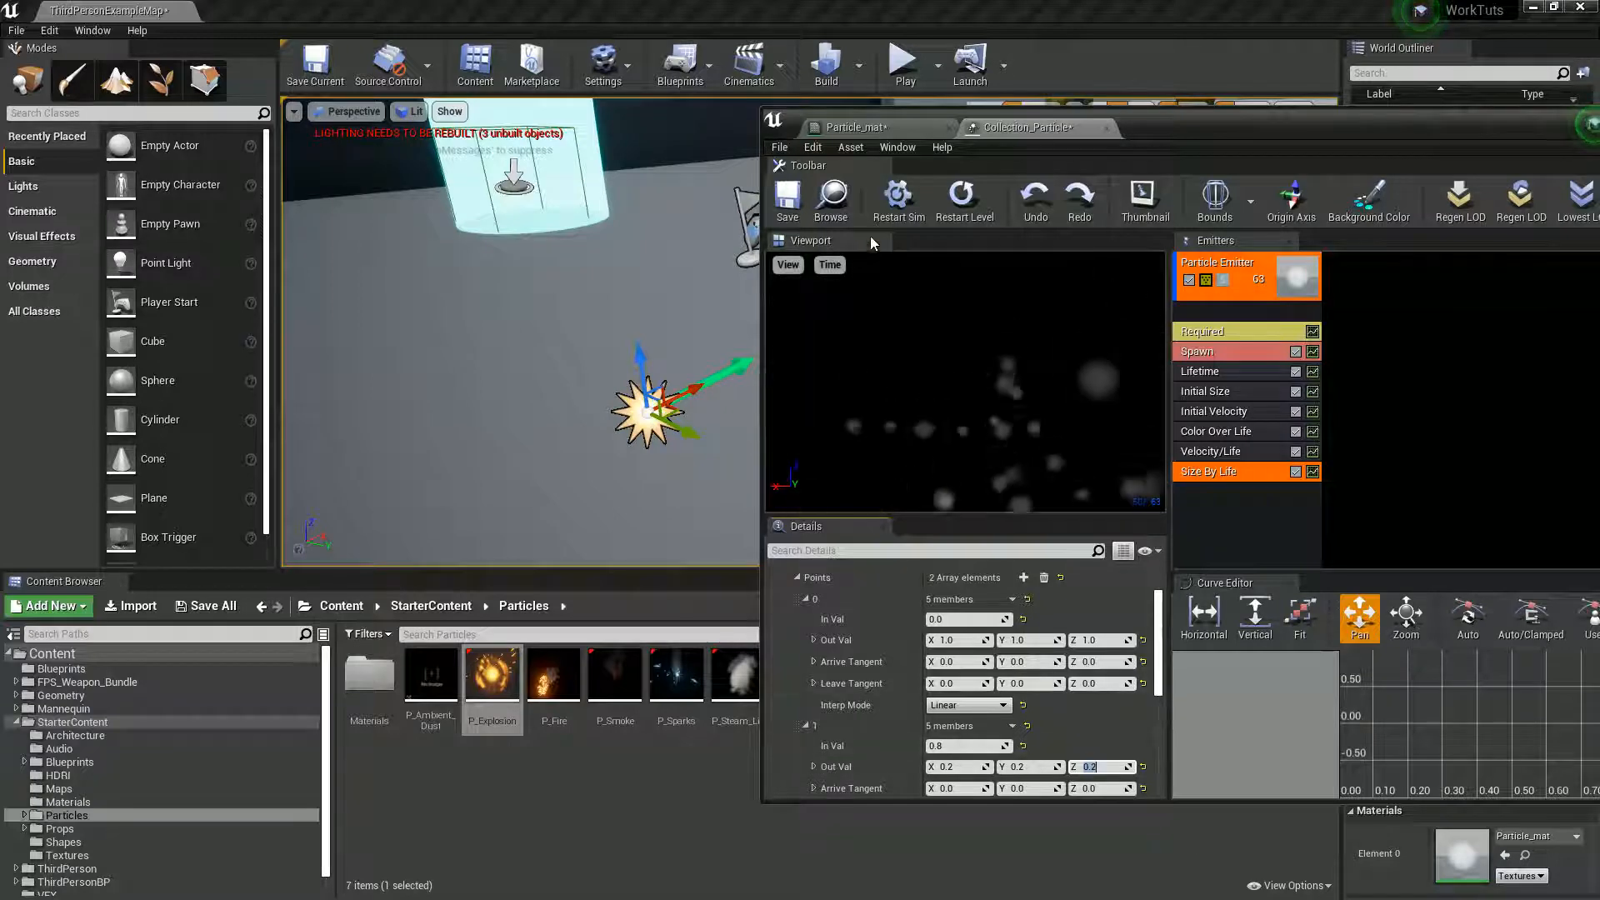
left_click(958, 204)
left_click(955, 213)
- Set the In Val of Size By Life curve point 1 to 0.4 and save the particle system
left_click(977, 752)
type("0.4")
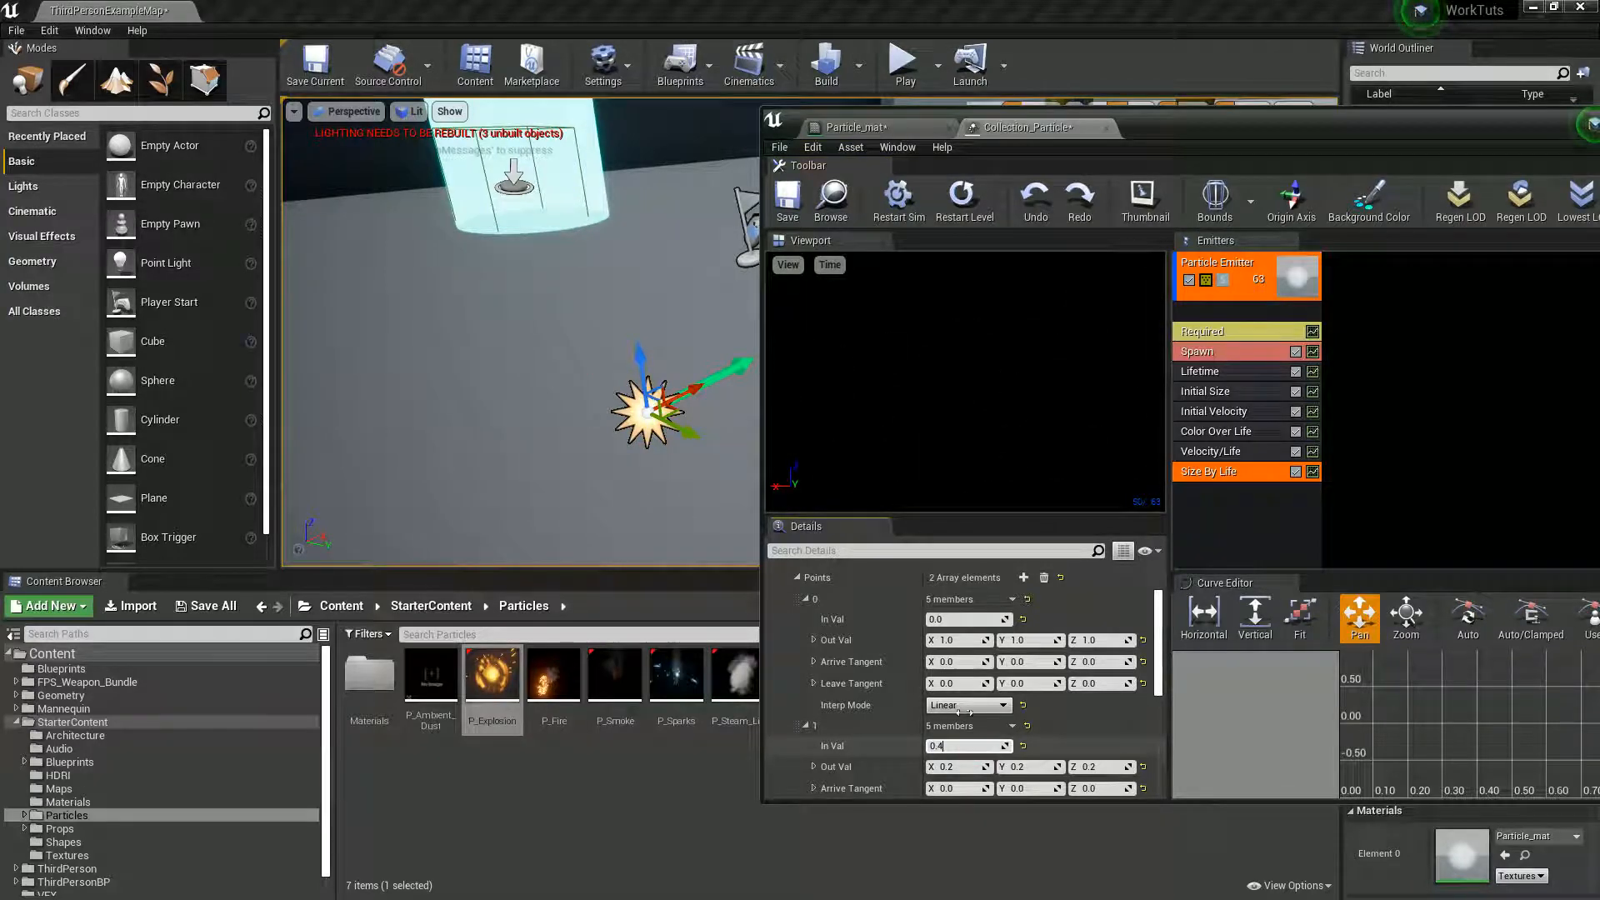
left_click(964, 200)
left_click(964, 200)
left_click(964, 200)
left_click(964, 199)
left_click(787, 200)
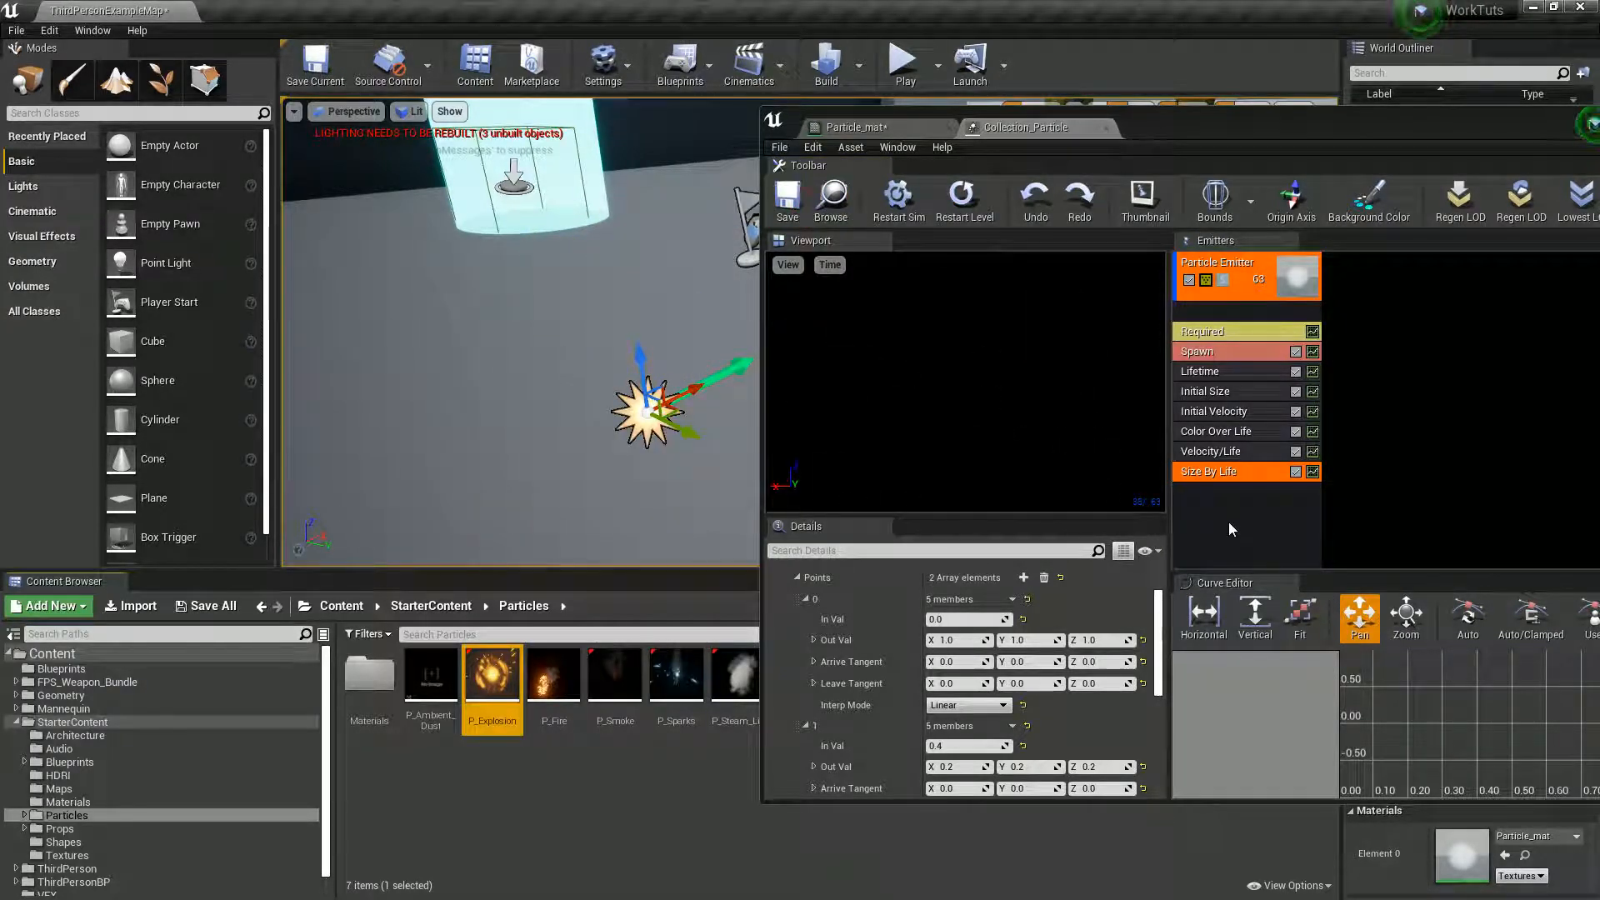
- Review where the particle color is defined, in the Color Over Life module and in the color constant of Particle_mat
left_click(1231, 433)
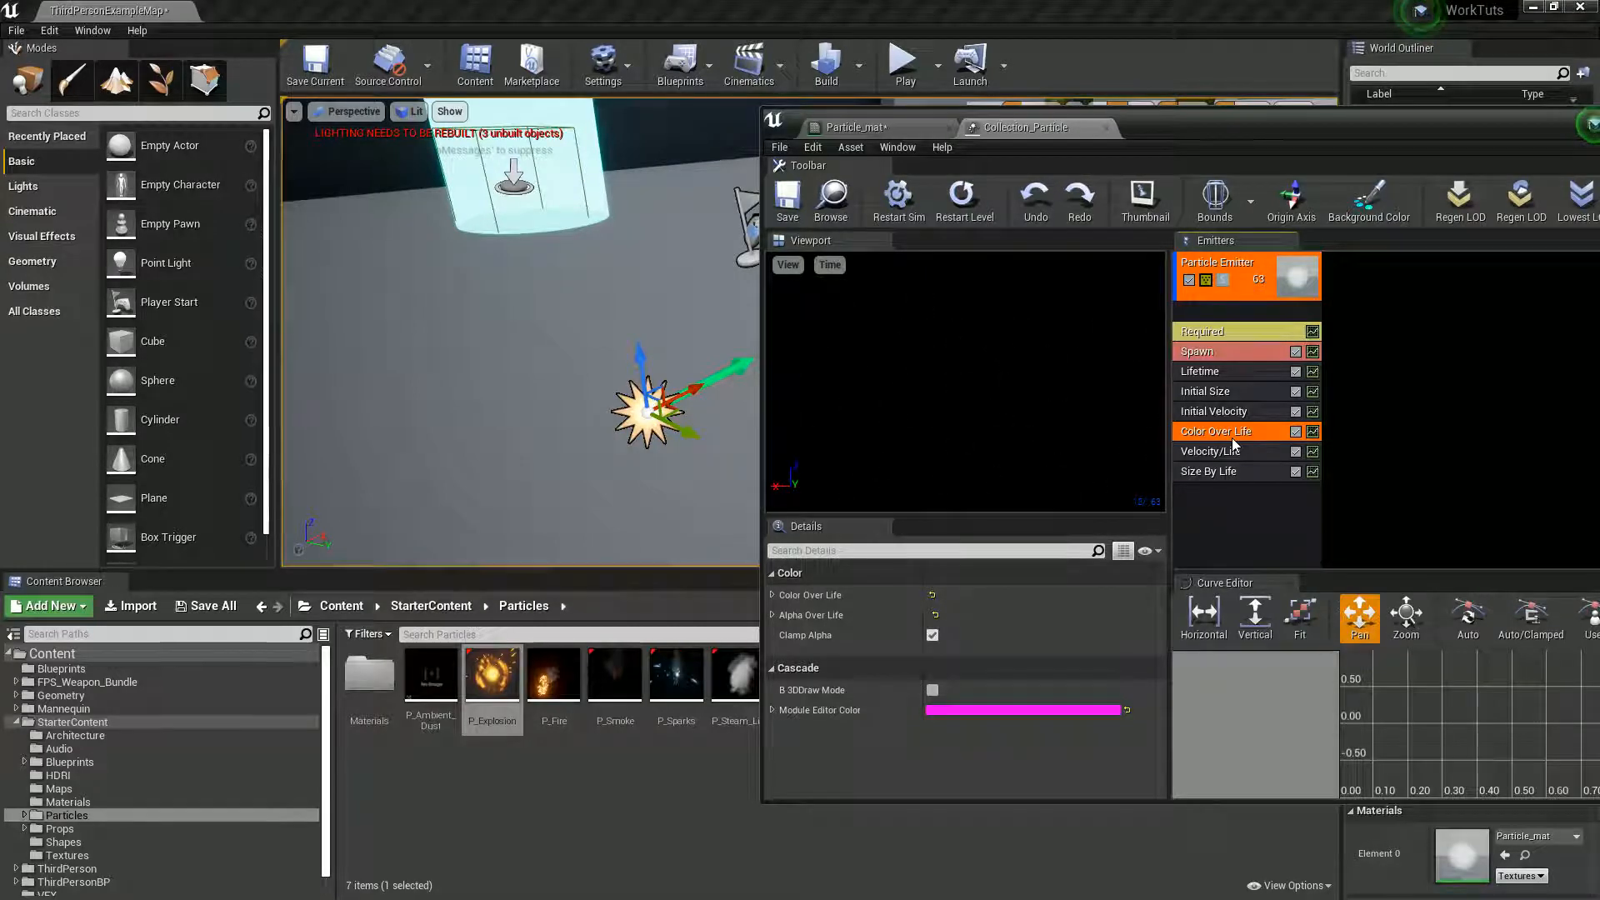
right_click(1208, 498)
left_click(1202, 513)
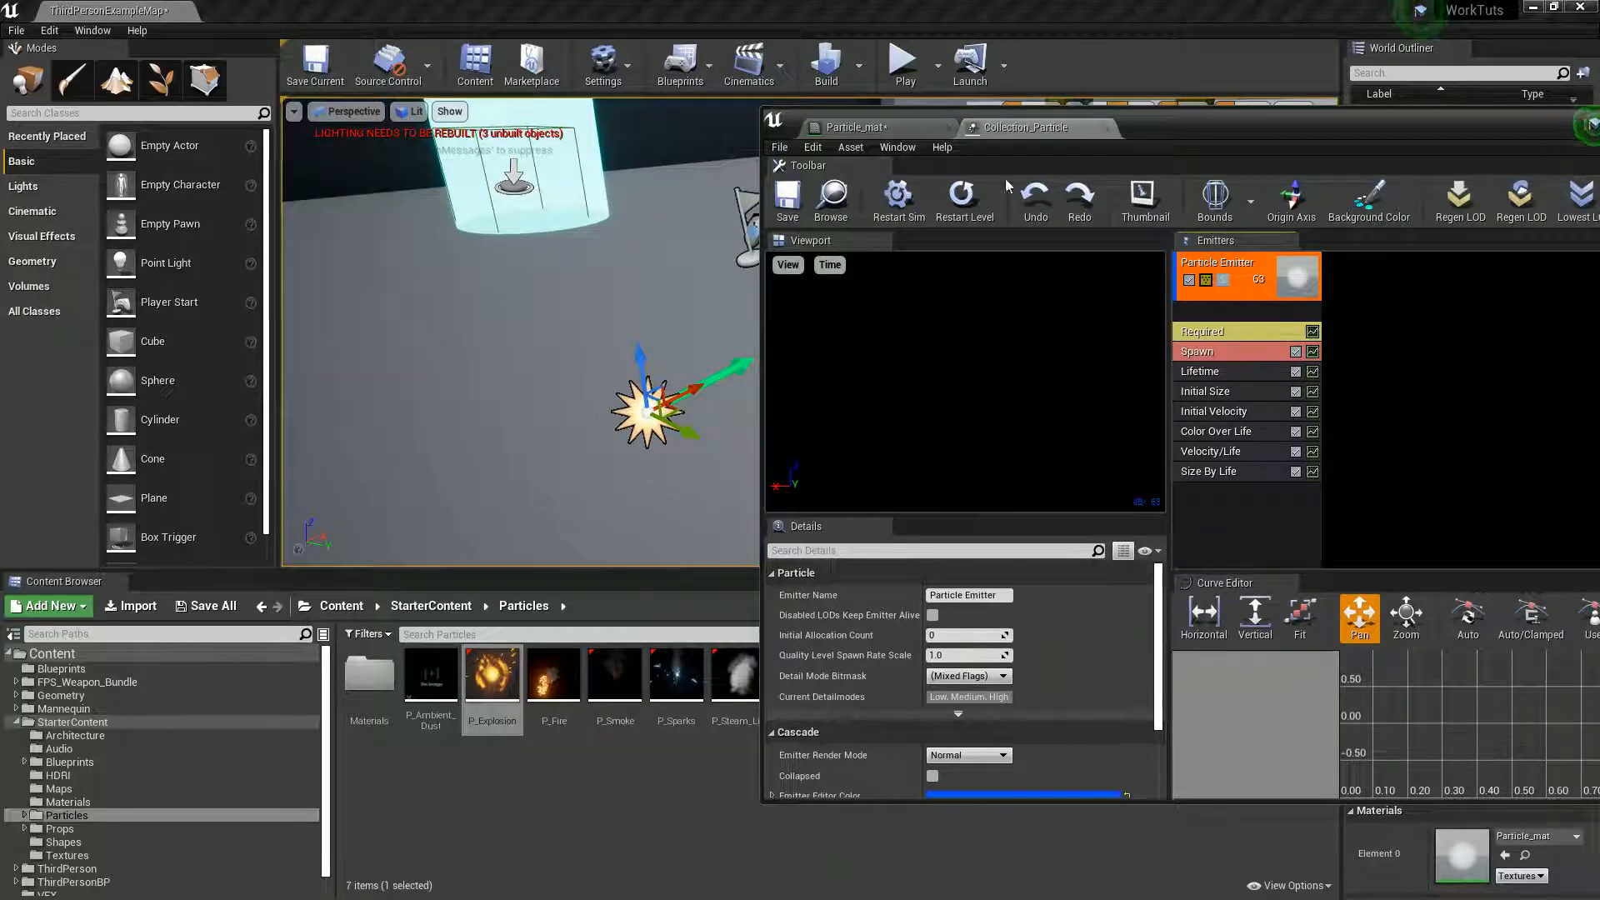
left_click(845, 128)
right_click_drag(1131, 462, 1100, 442)
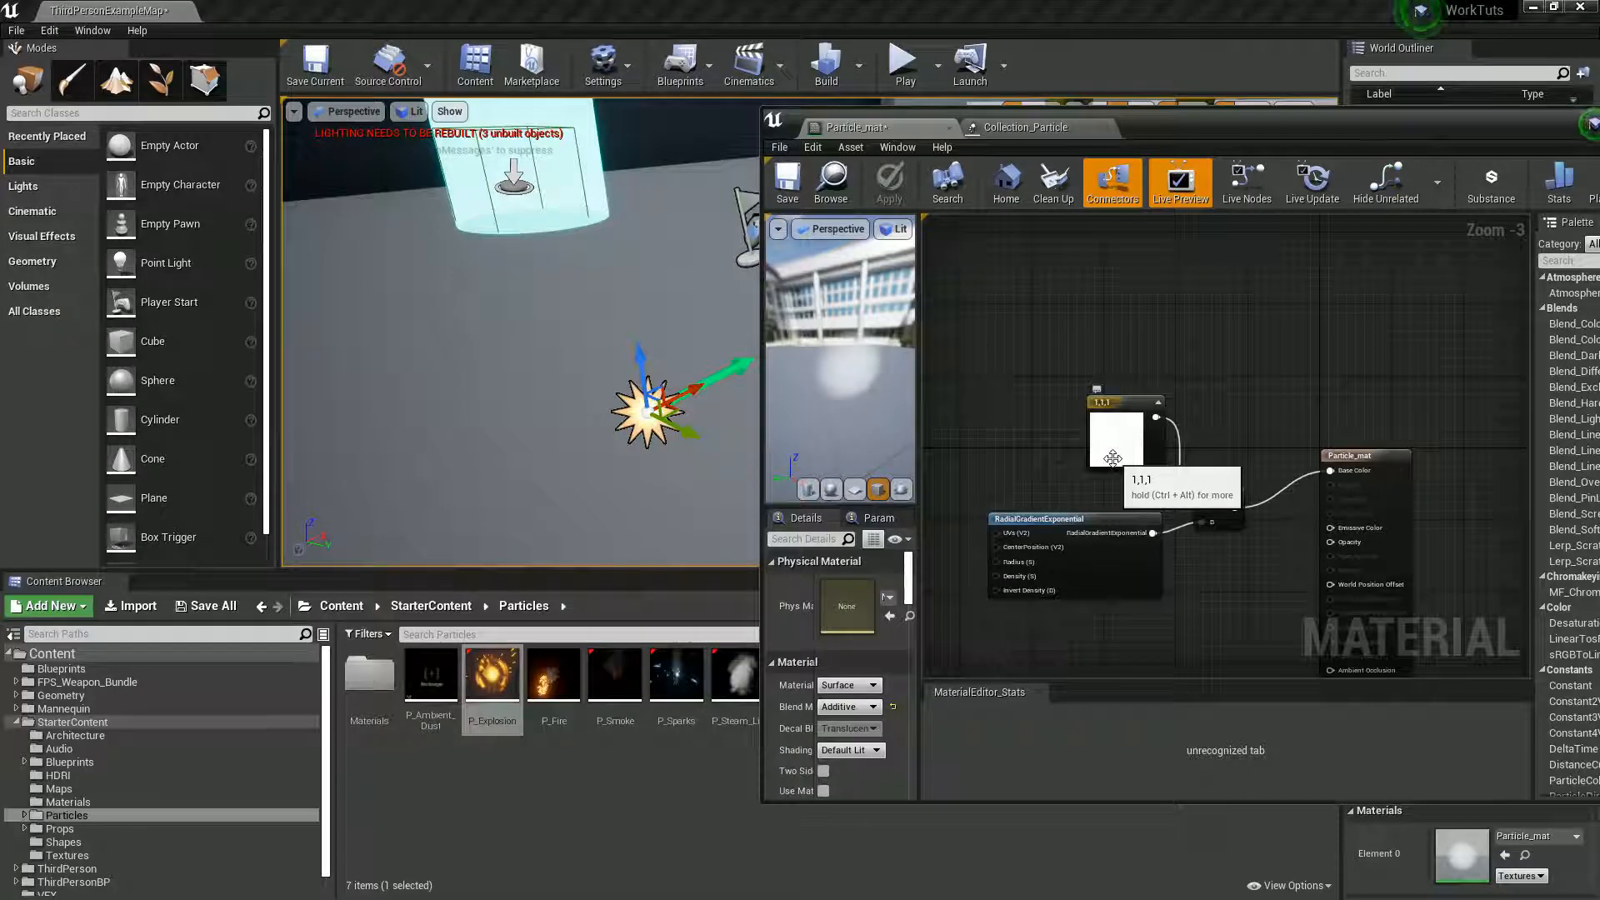
left_click(1049, 126)
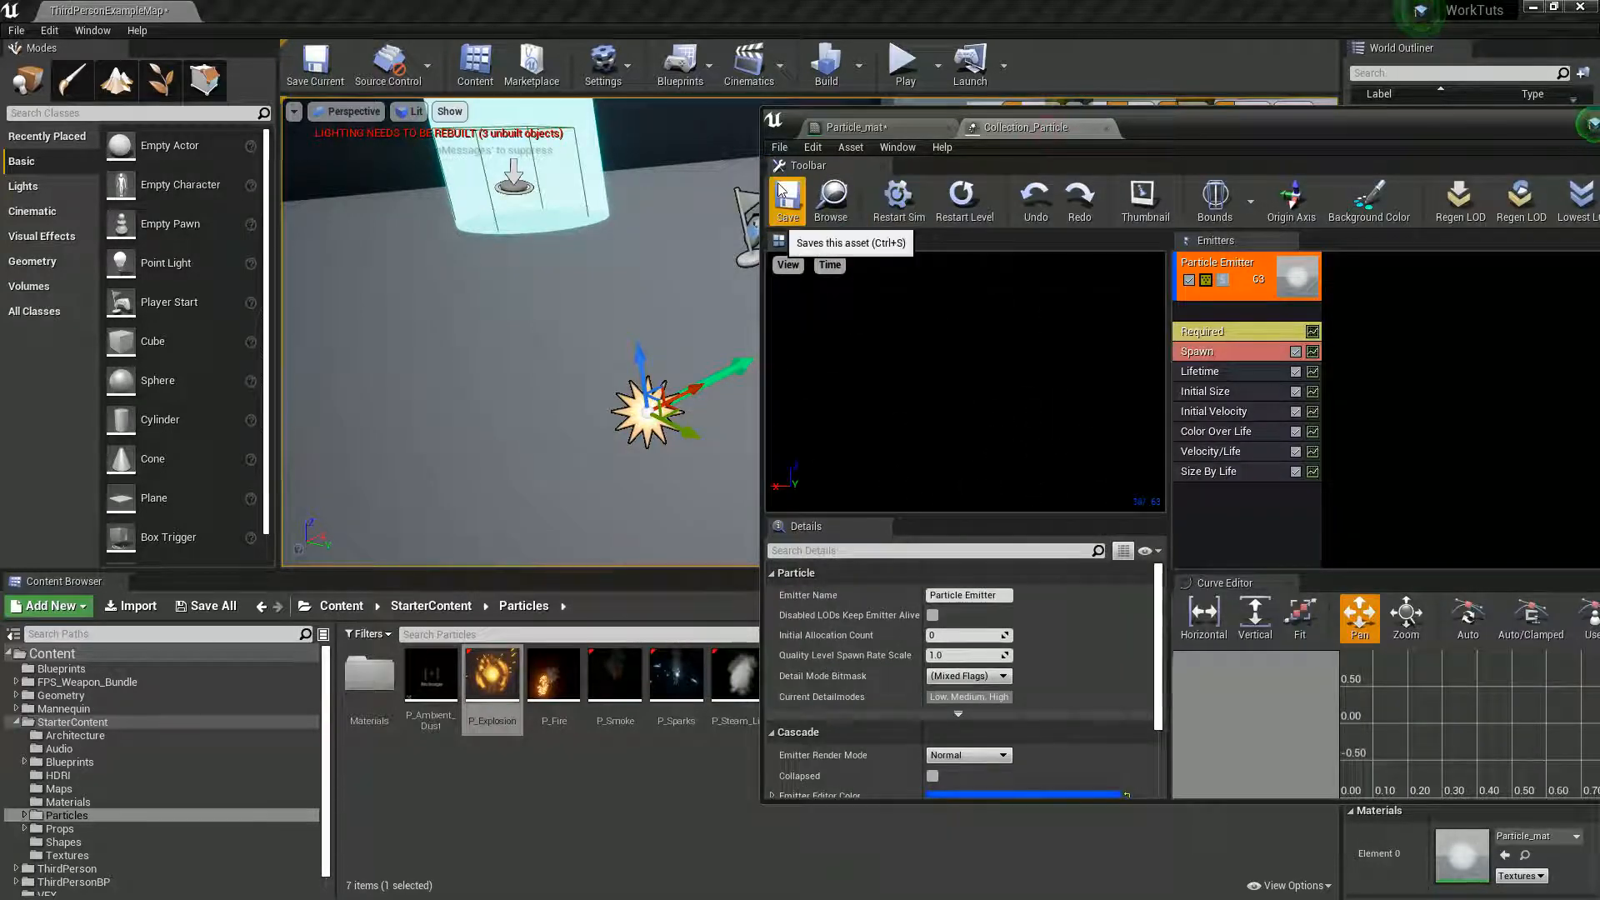
- Select the ThirdPersonCharacter in the level and open its blueprint for editing
left_click_drag(1181, 122, 1387, 633)
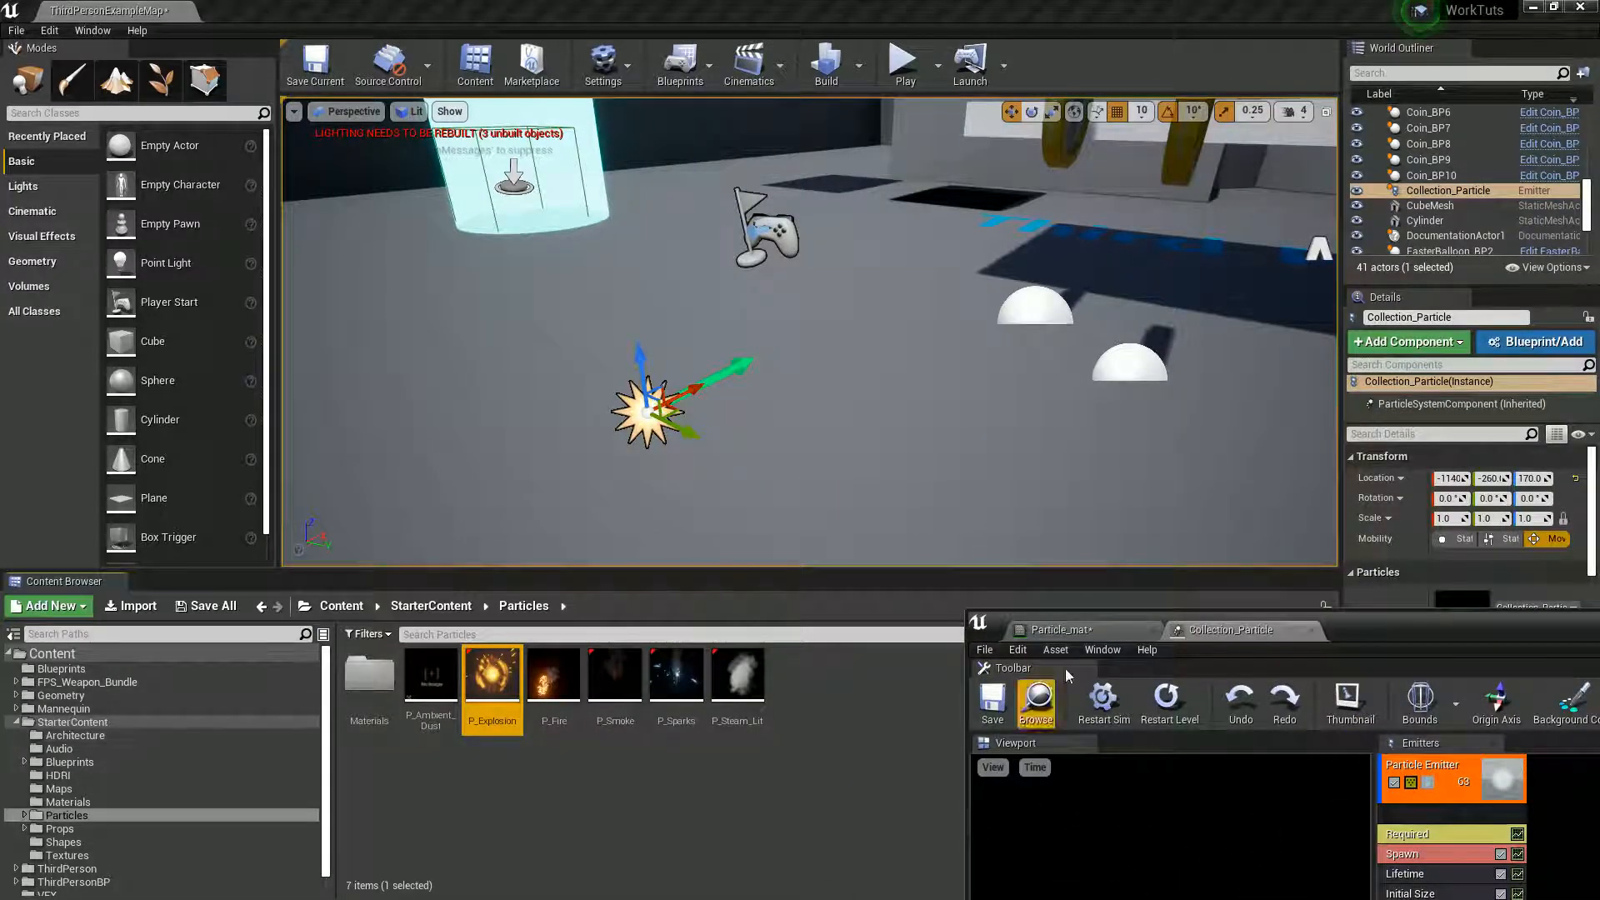
right_click_drag(1088, 255, 904, 270)
left_click(833, 275)
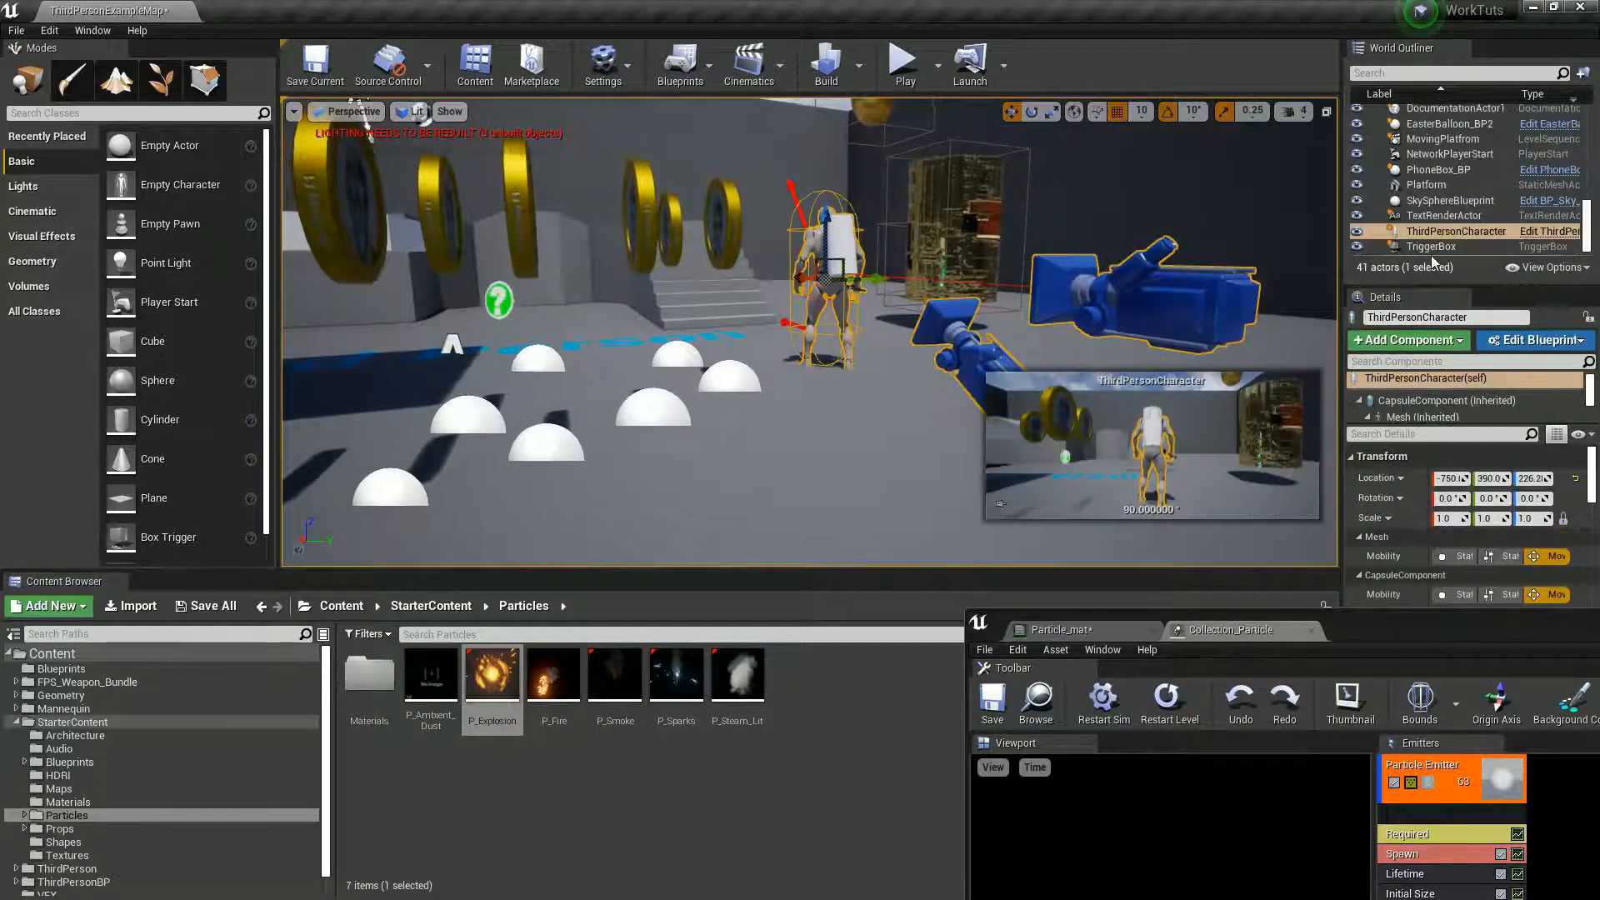
left_click(1544, 234)
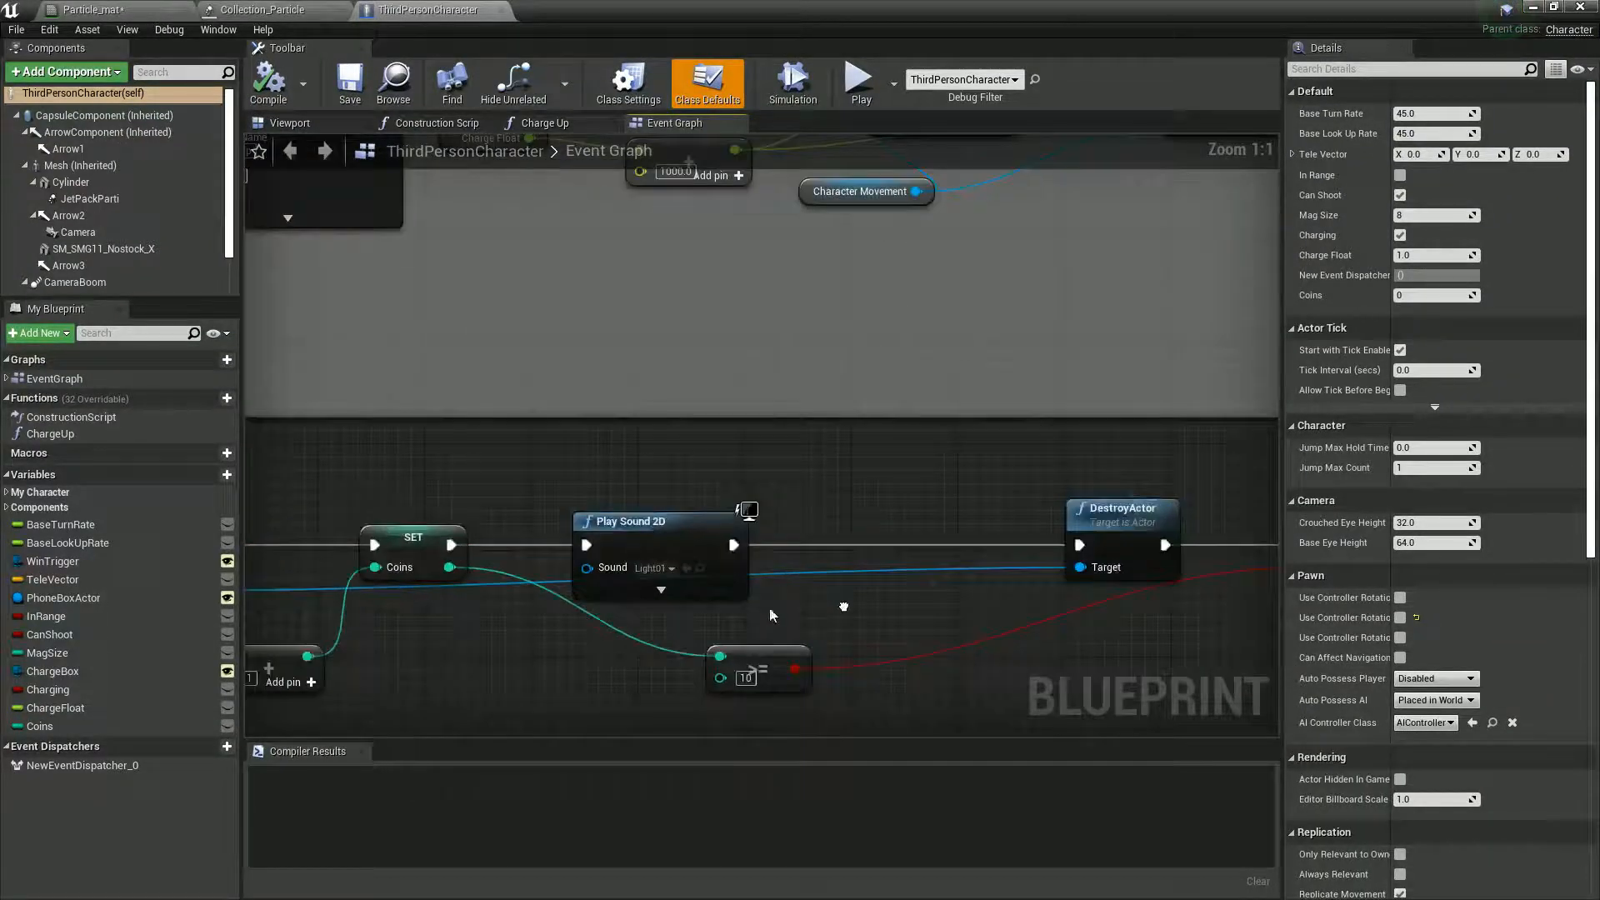
- Insert a Spawn Emitter at Location node between Play Sound 2D and DestroyActor, with Collection_Particle as its Emitter Template
left_click_drag(993, 533, 1033, 536)
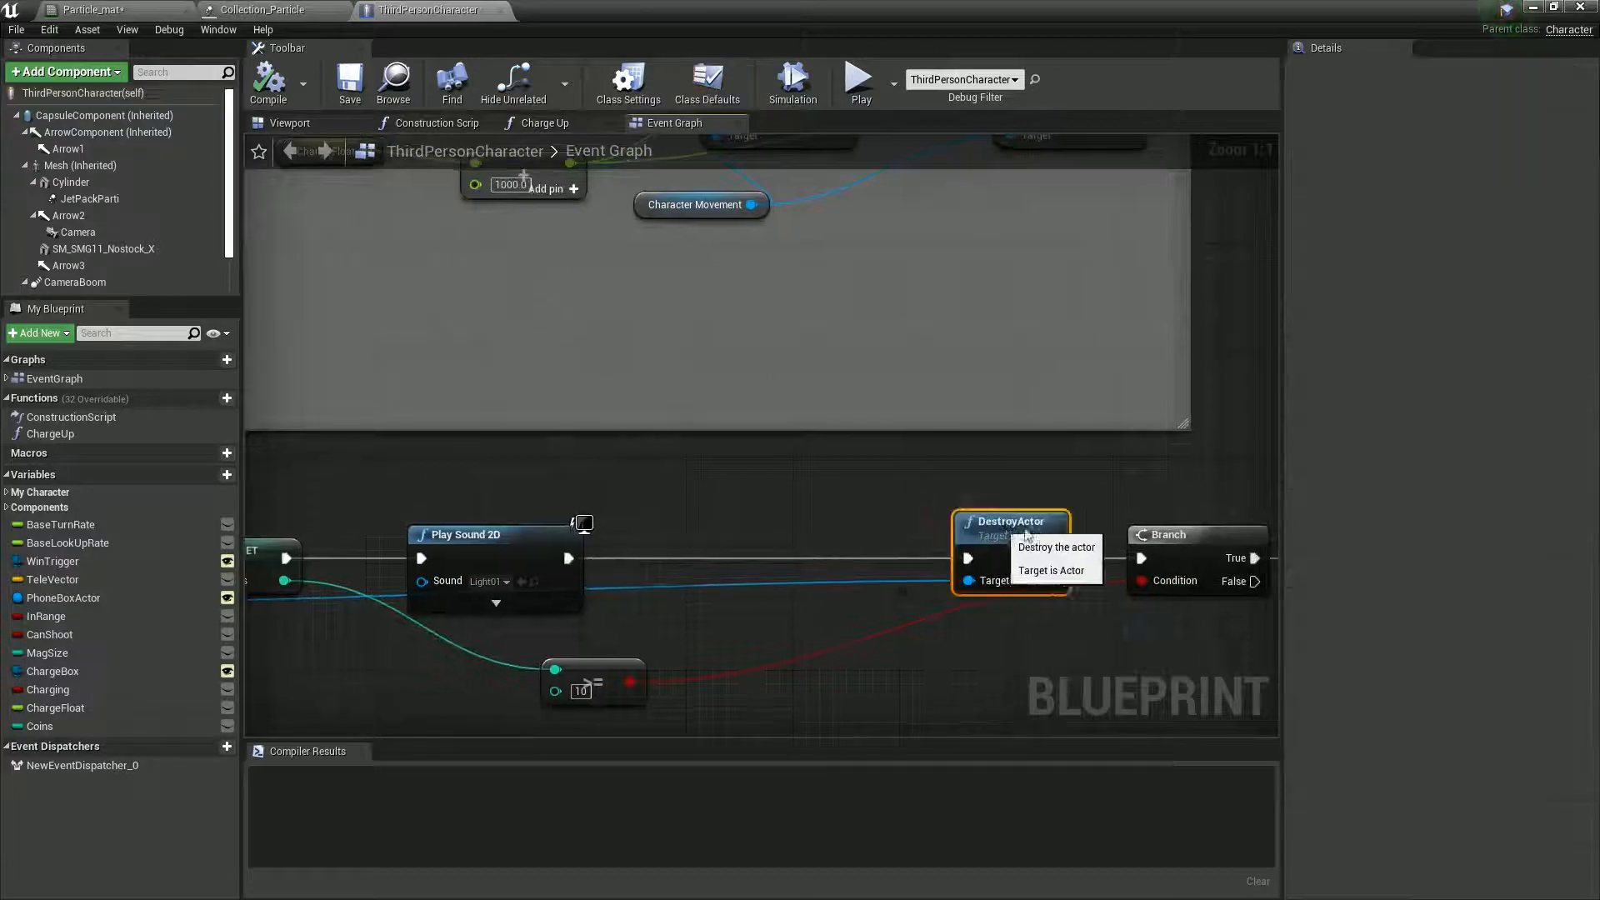
left_click_drag(566, 557, 689, 562)
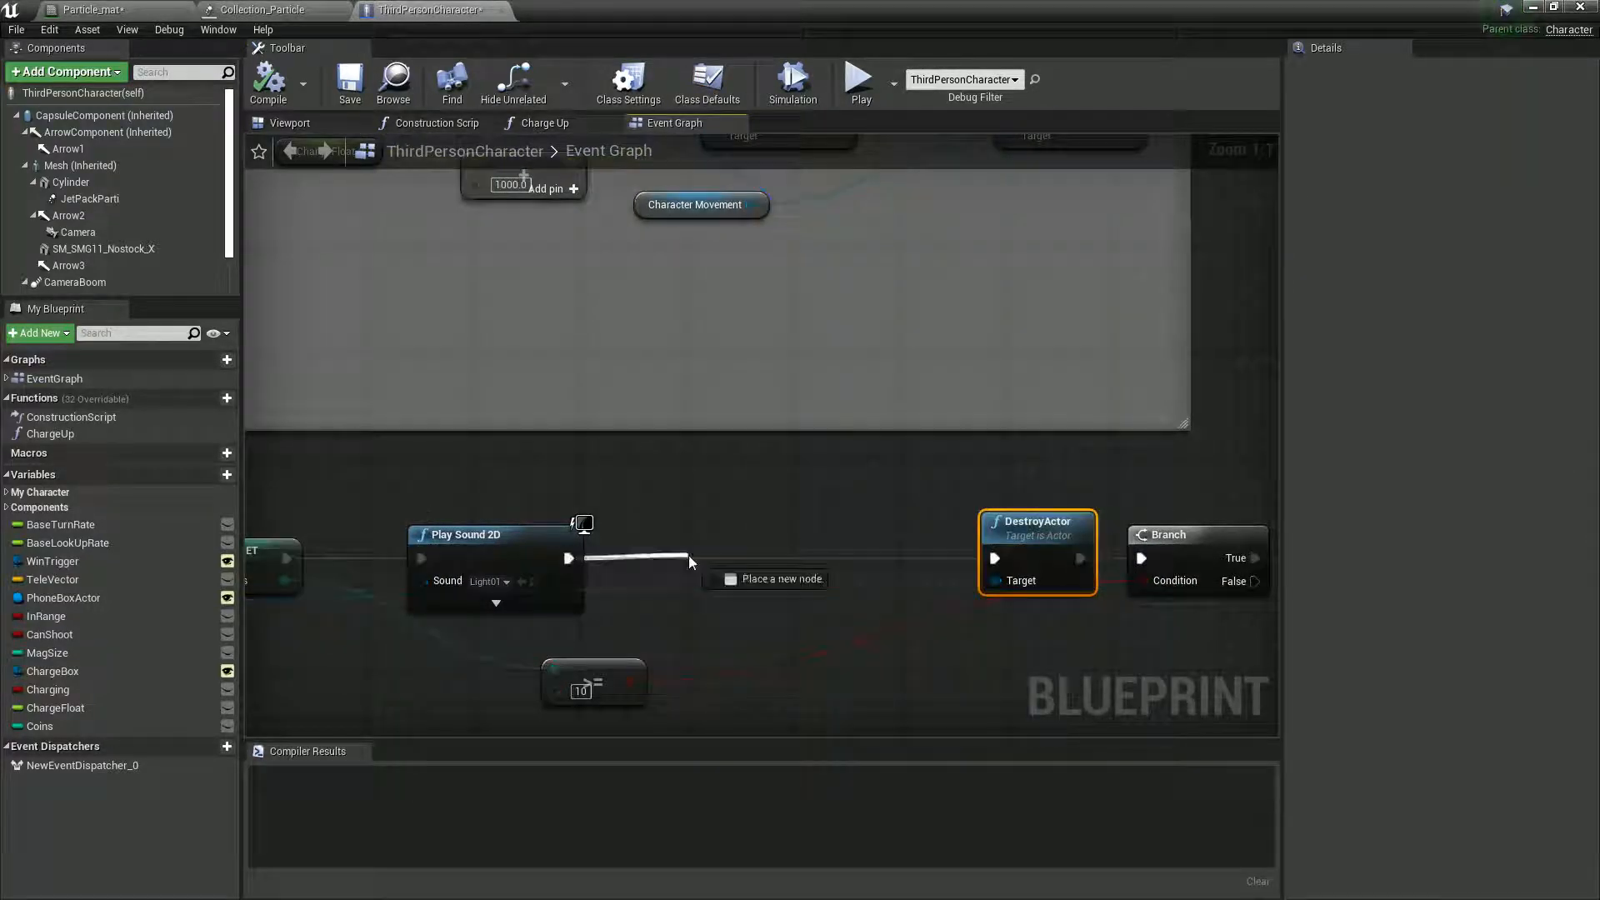
left_click_drag(543, 561, 543, 560)
type("Spawn")
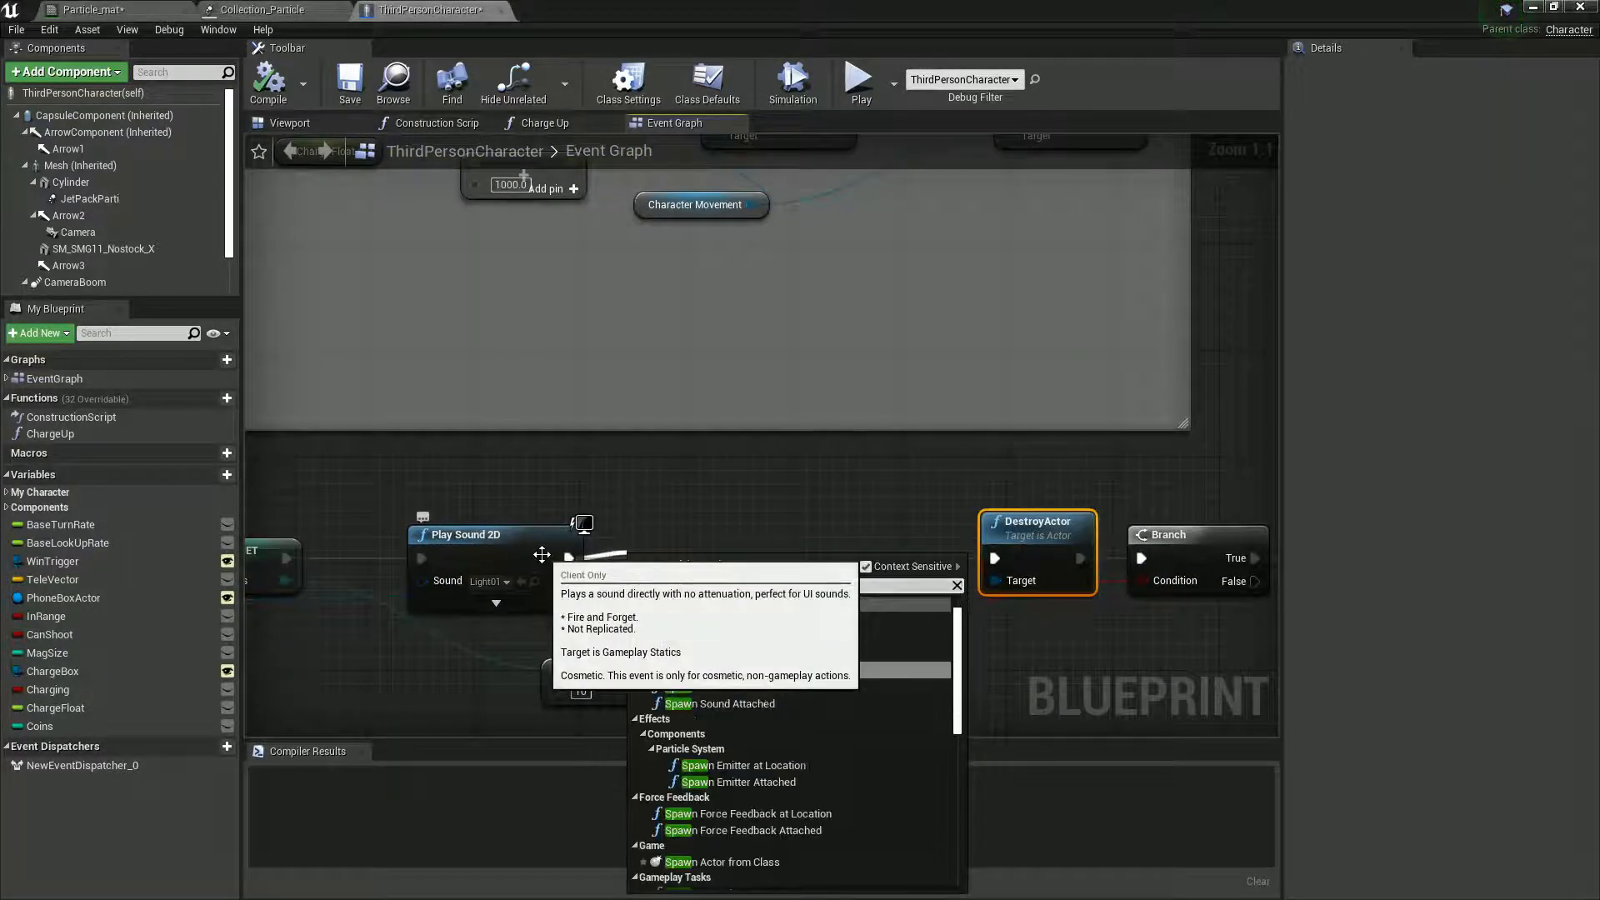
type(" em")
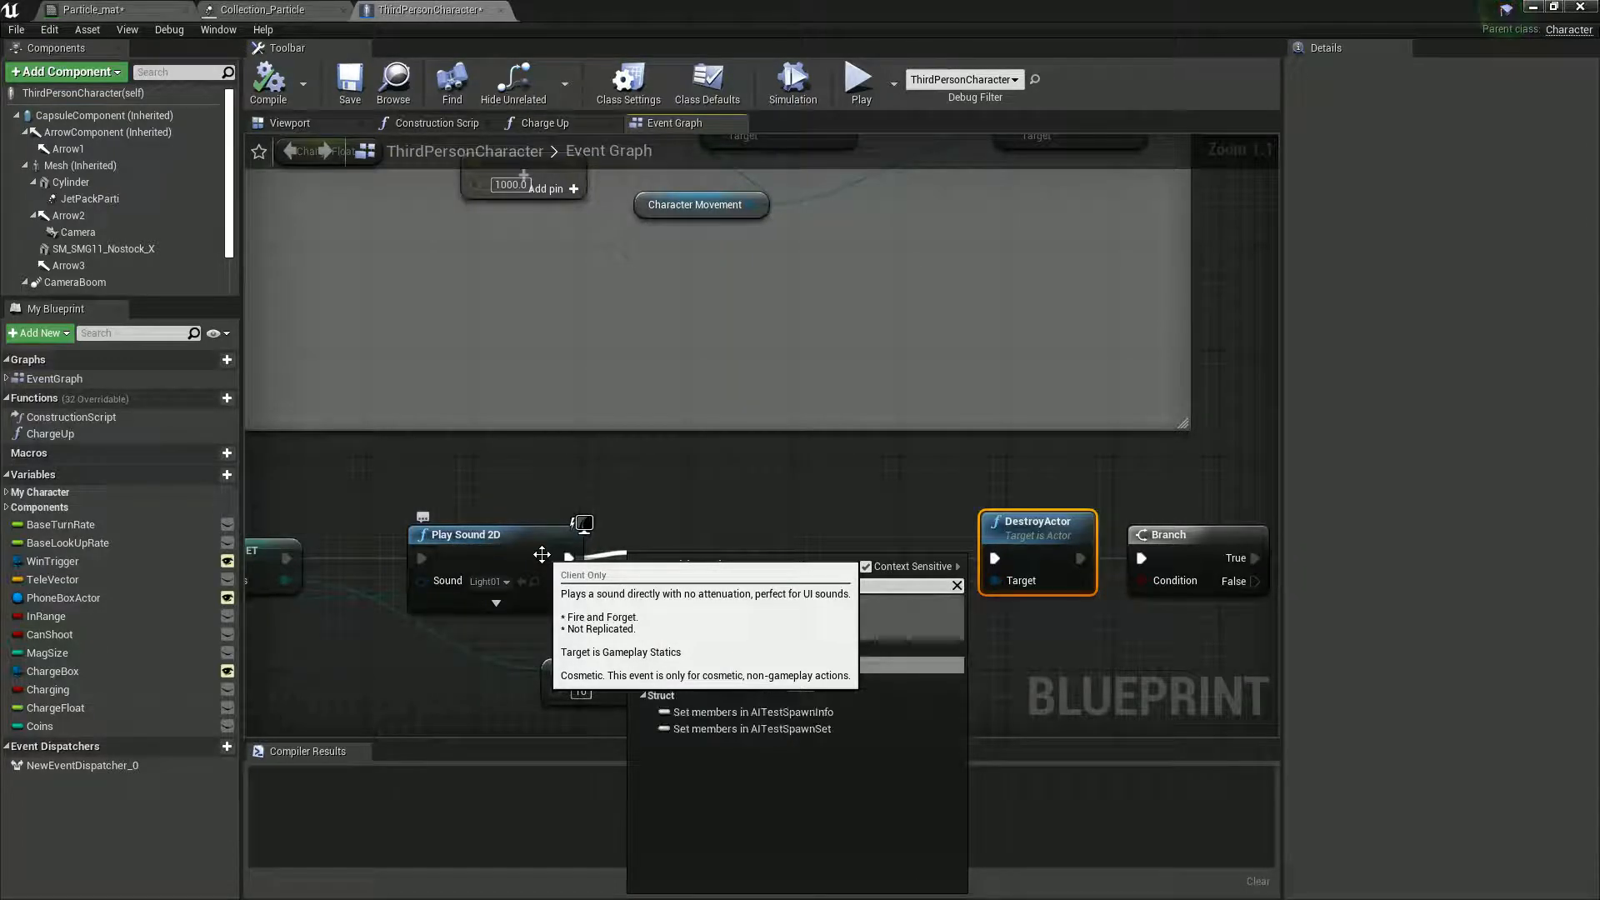
left_click(741, 656)
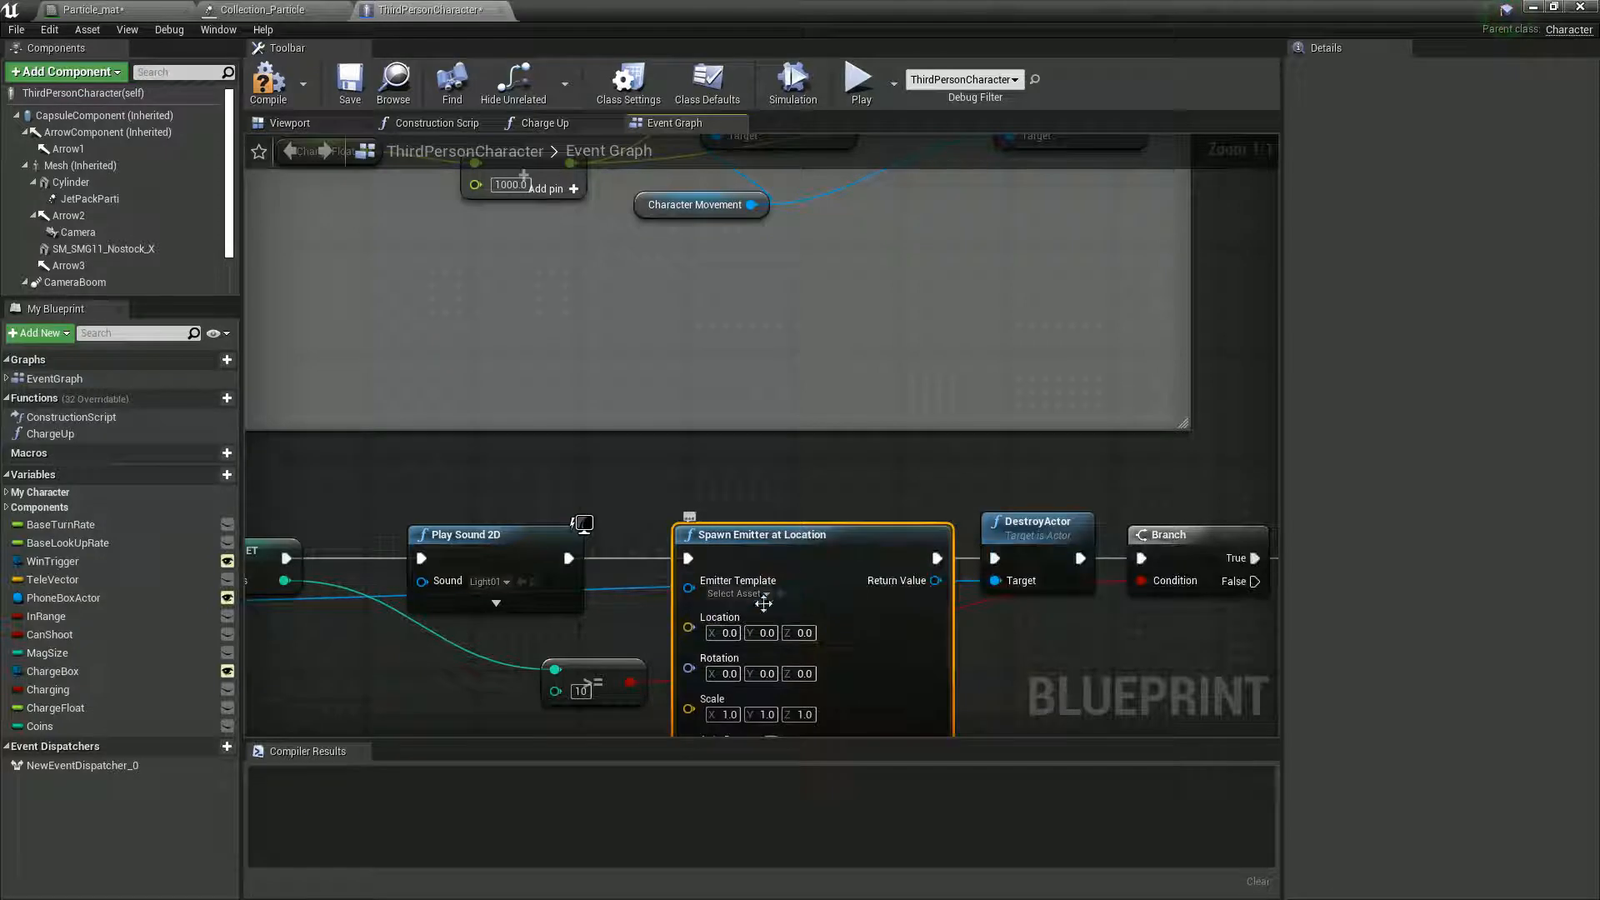
left_click(763, 595)
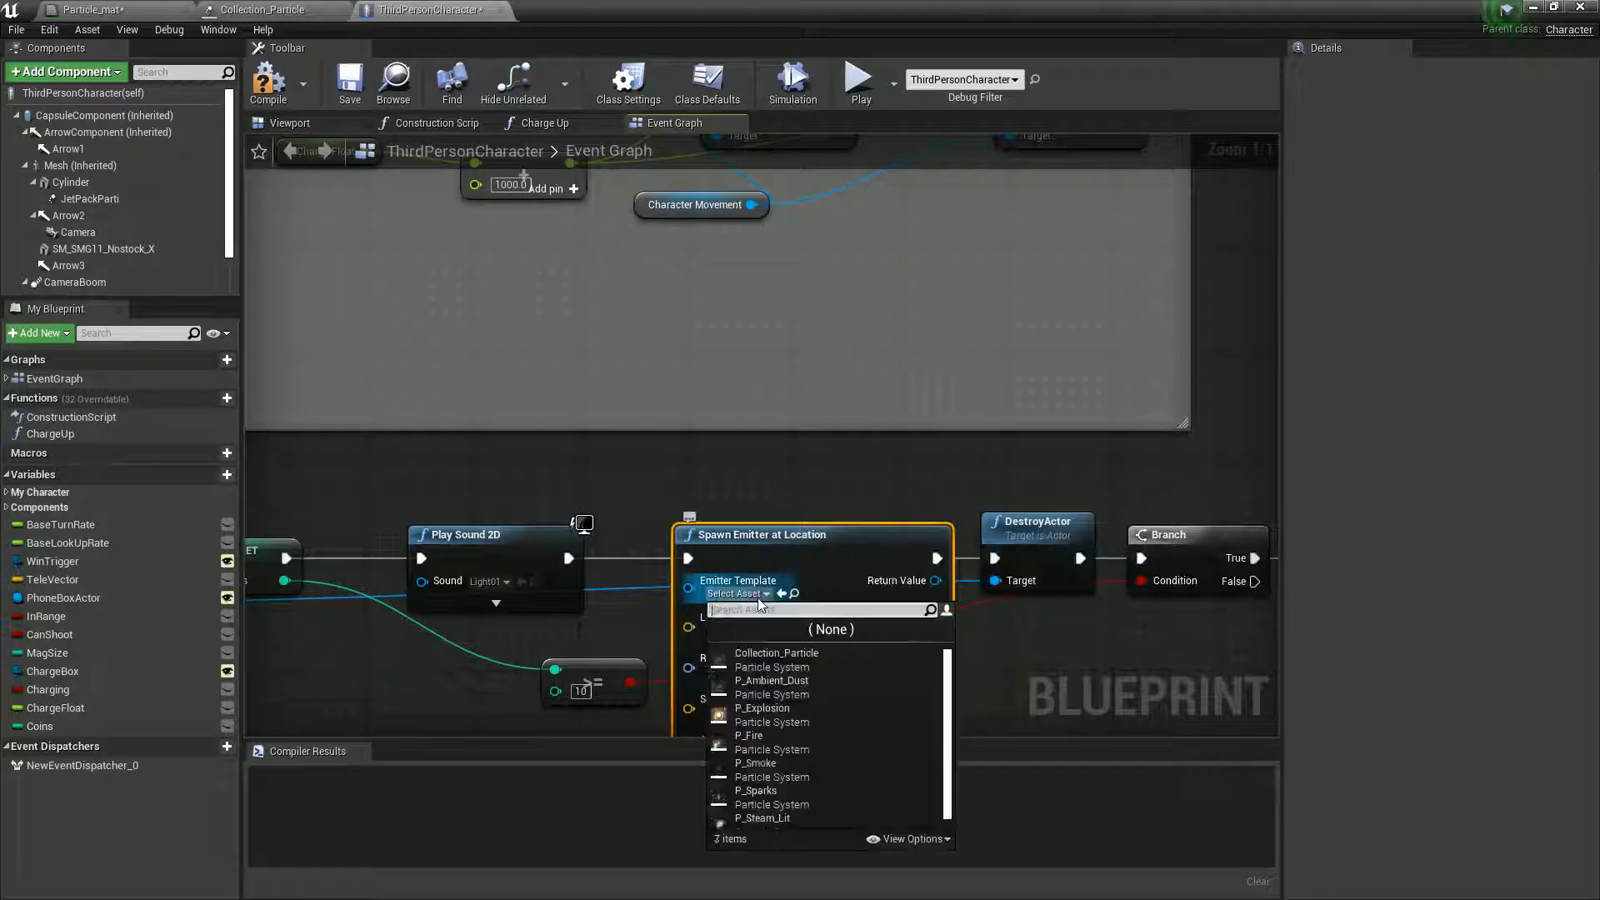
left_click(776, 658)
- Move the >= 10 comparison node away from Spawn Emitter at Location, beneath the Play Sound 2D node
right_click_drag(1036, 667, 1135, 556)
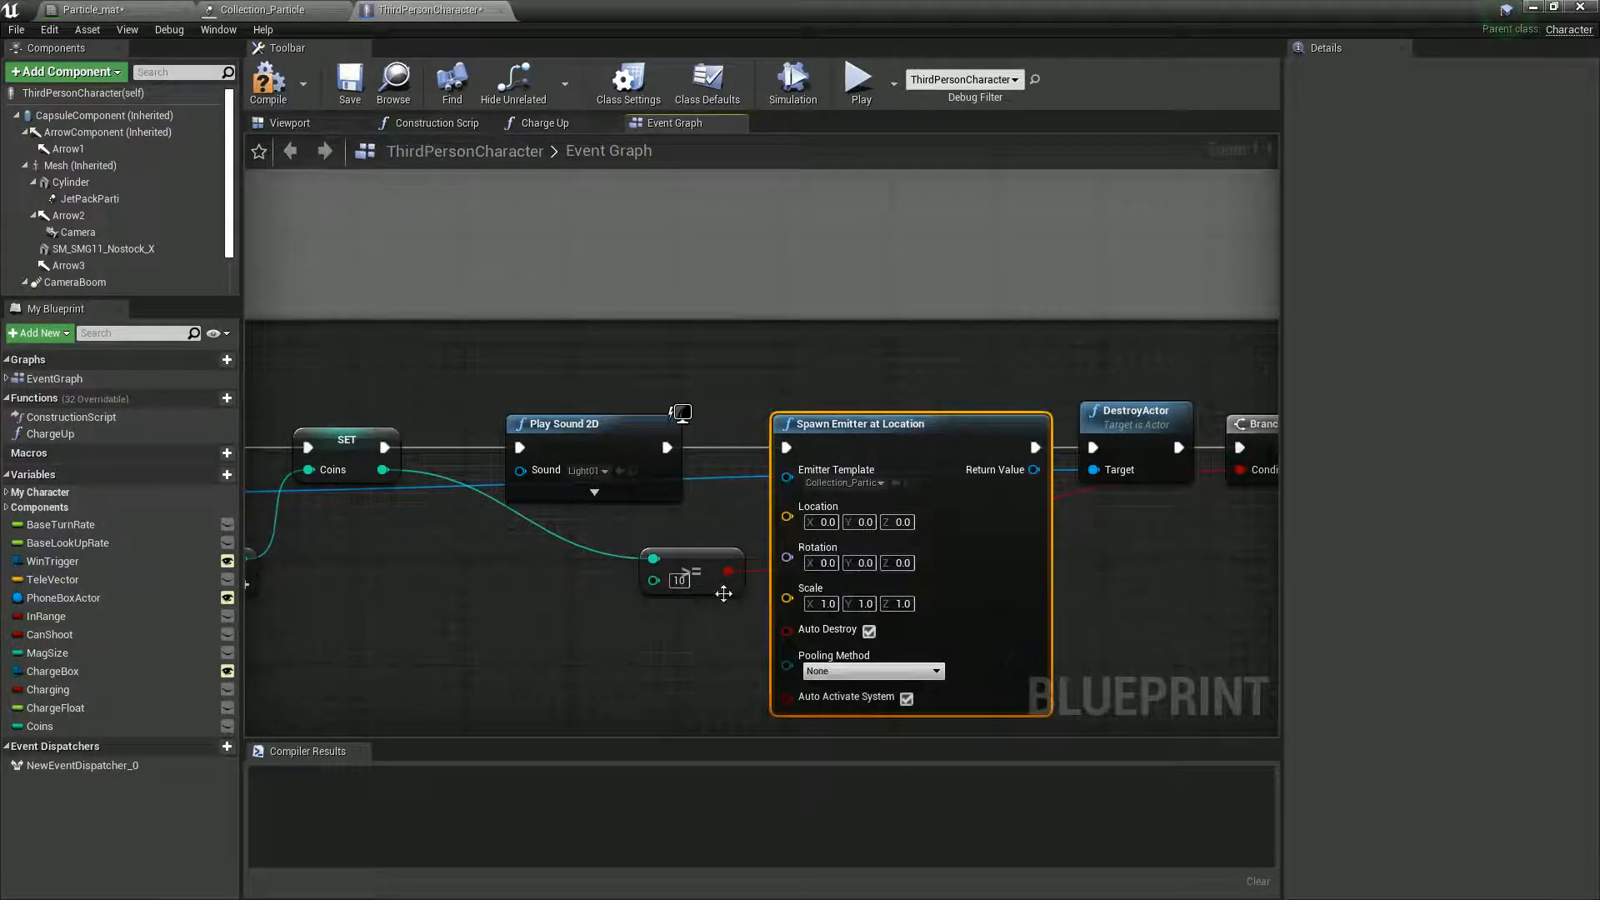
left_click_drag(723, 593, 590, 640)
right_click_drag(457, 570, 456, 590)
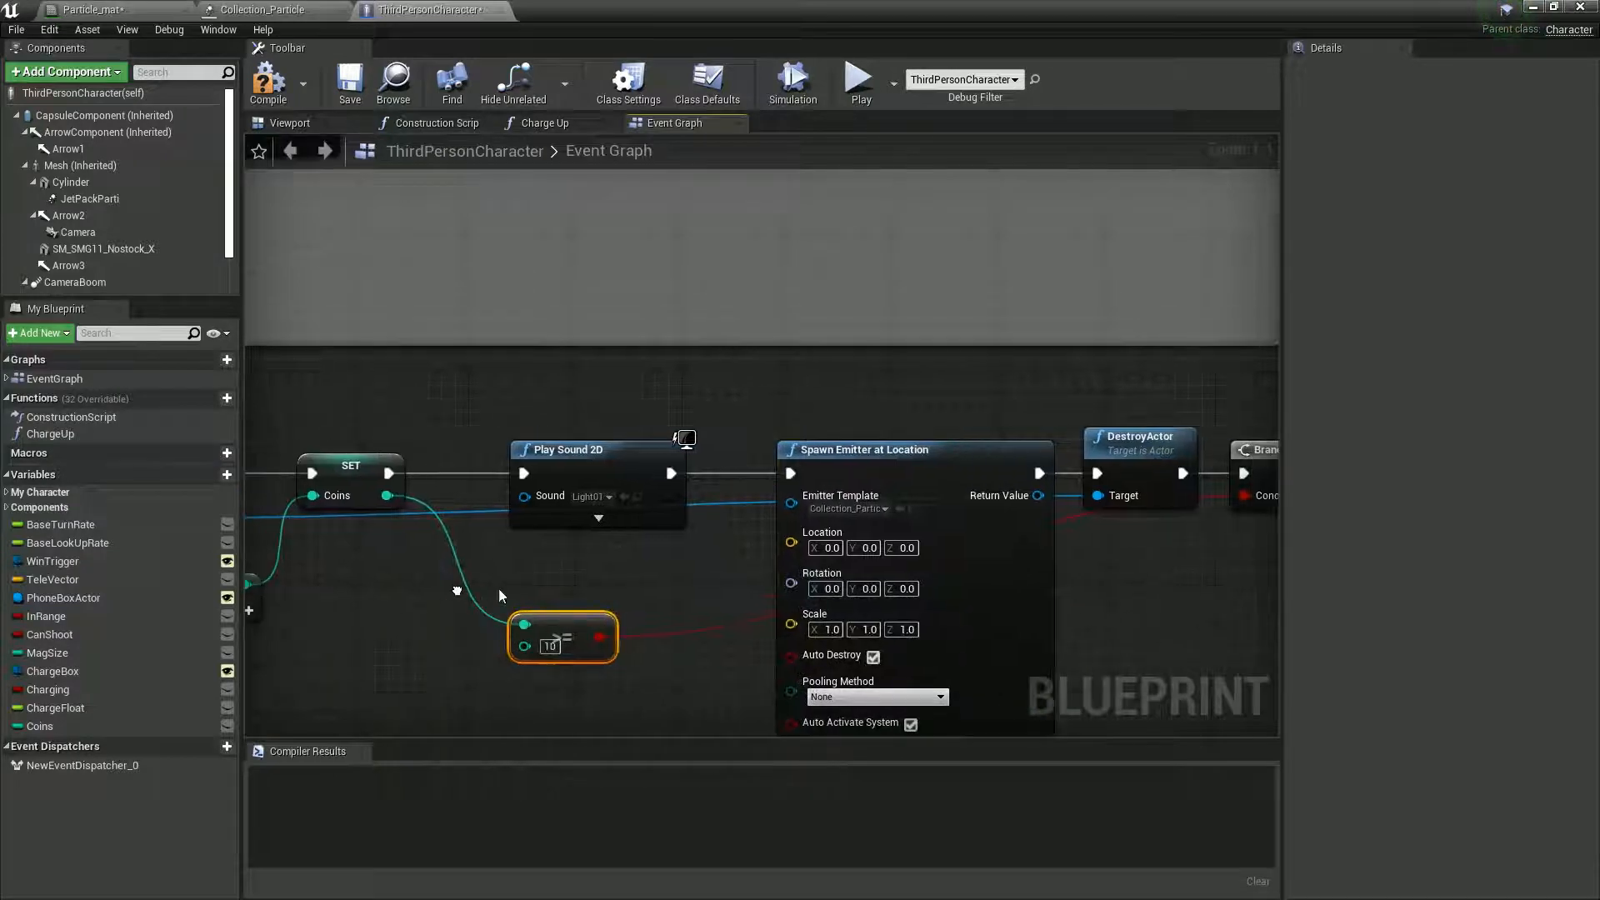
right_click(789, 543)
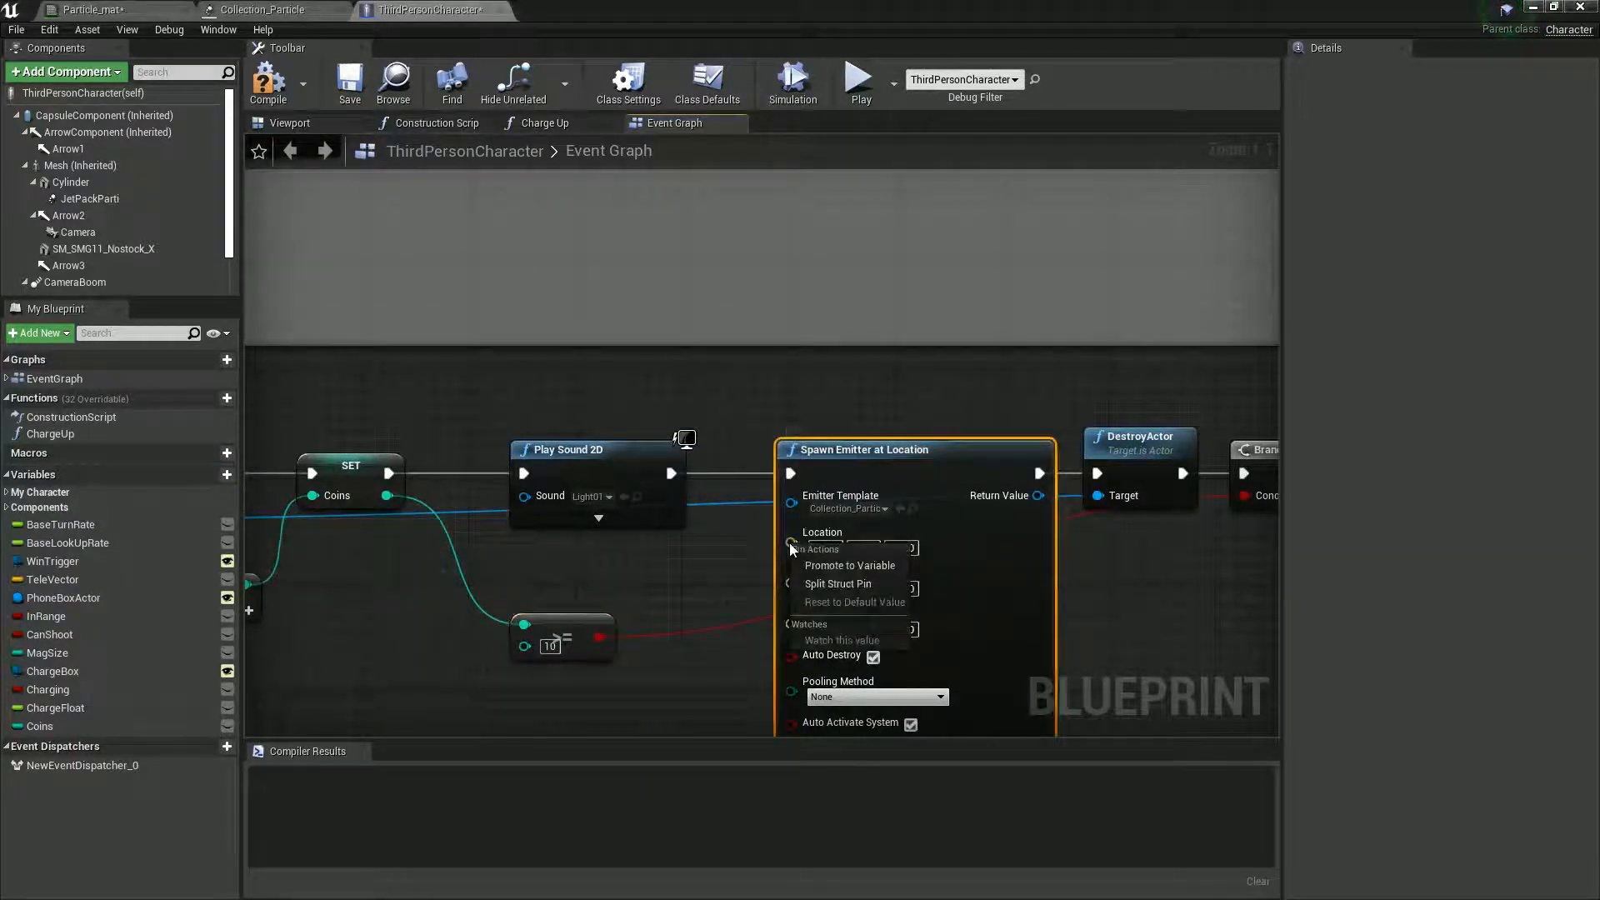
left_click(754, 574)
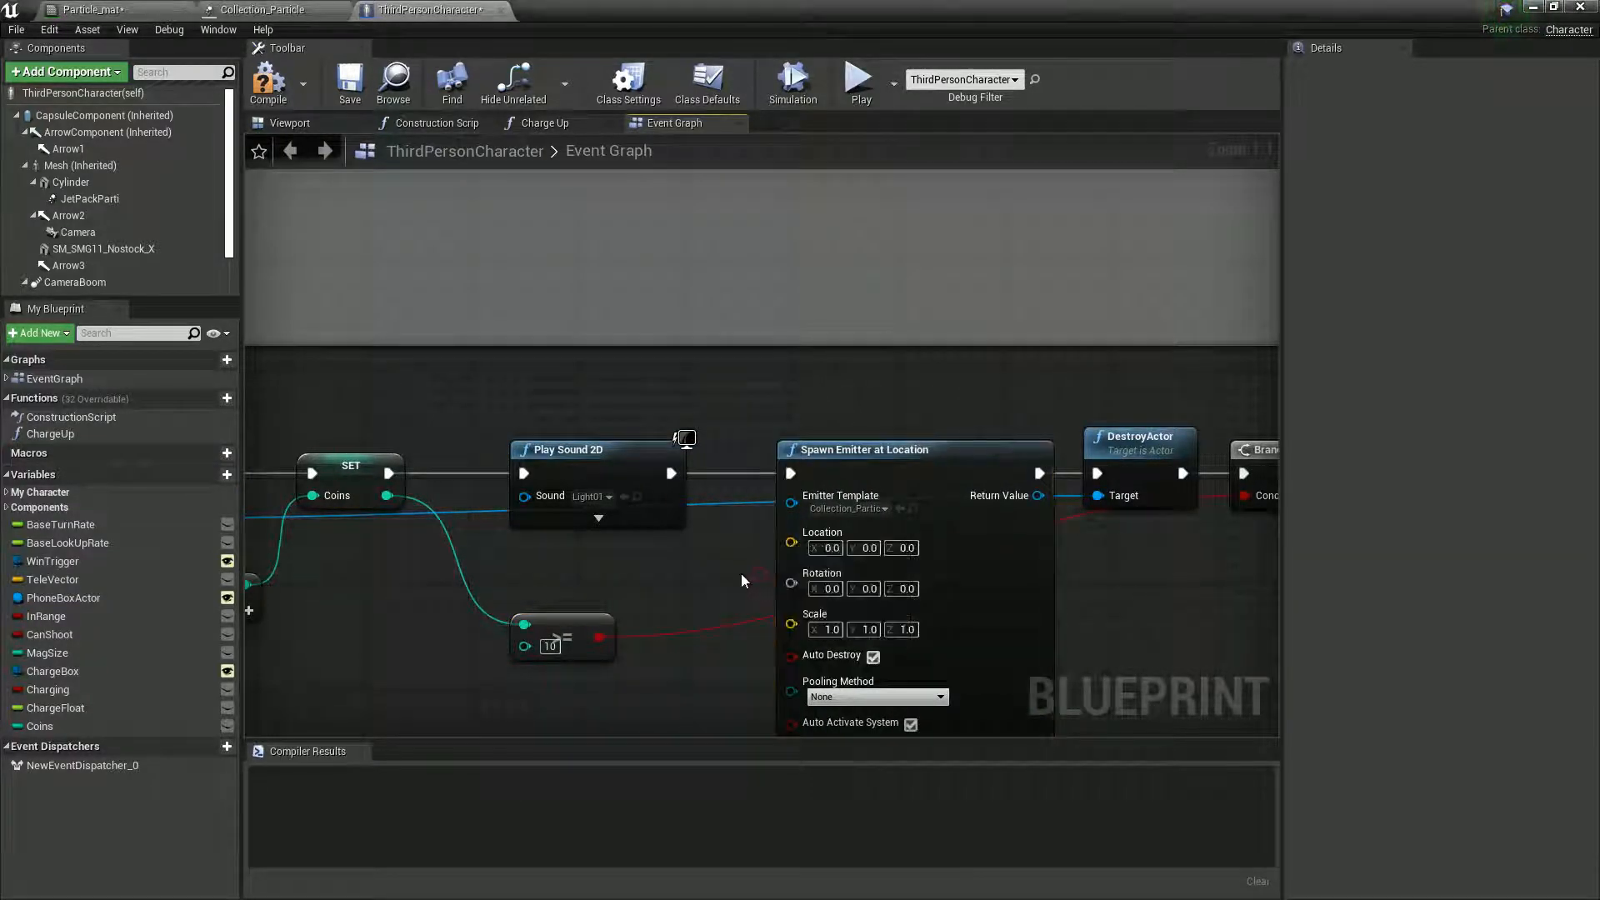
- Add a Mesh reference with a GetWorldLocation node below the coin pickup logic in the event graph
right_click_drag(742, 572, 913, 542)
scroll(831, 544, "down", 1)
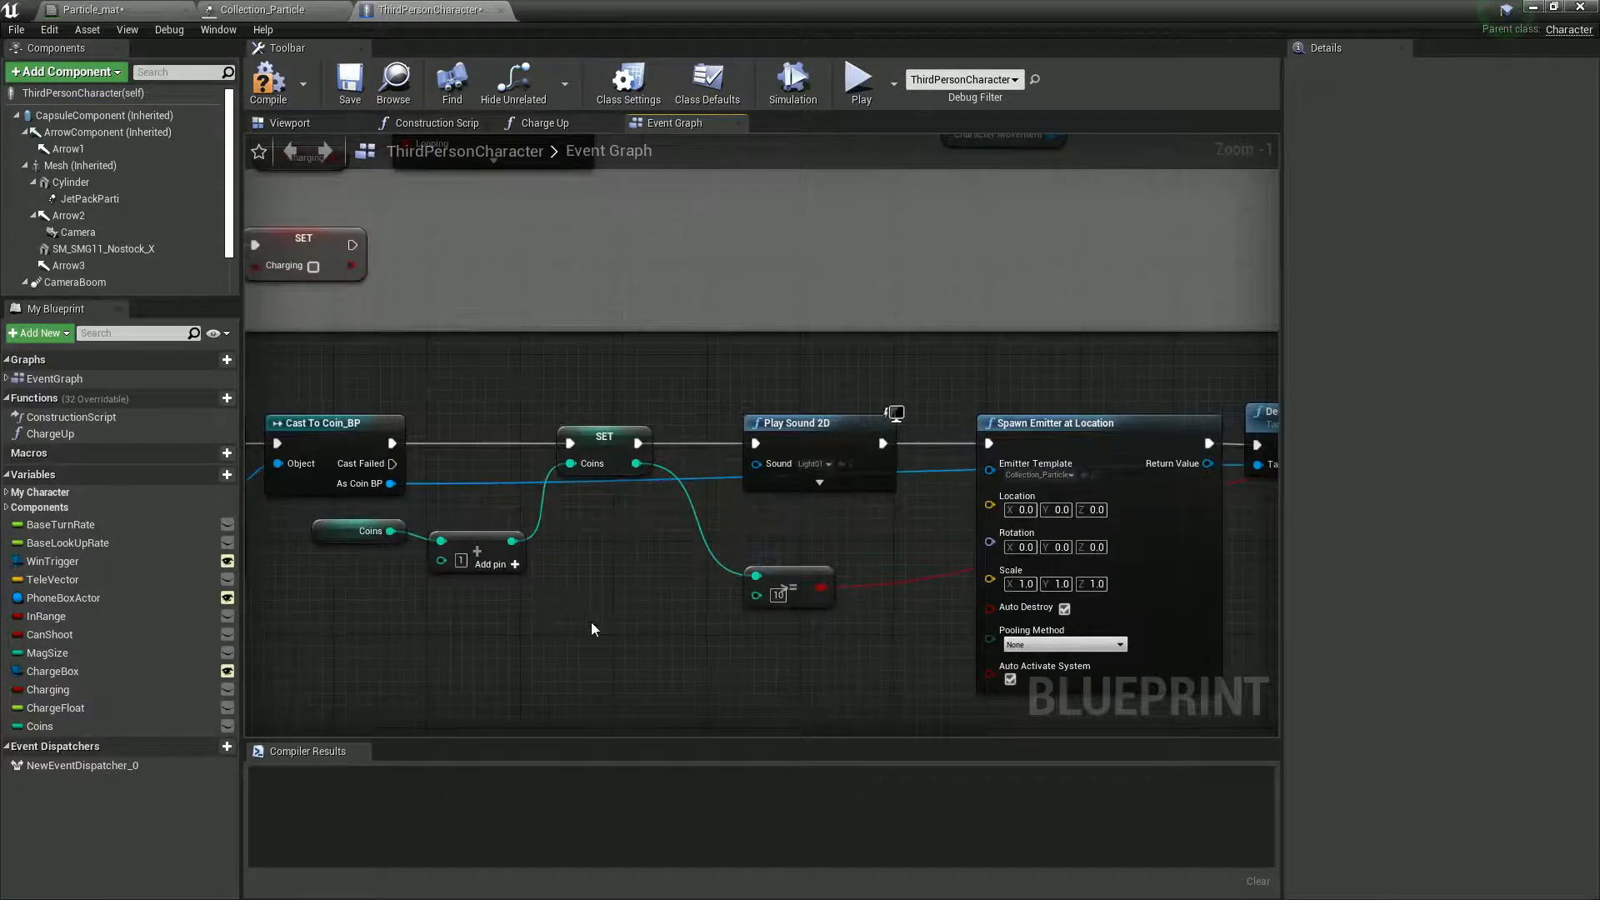
right_click_drag(585, 615, 750, 598)
right_click_drag(569, 639, 541, 677)
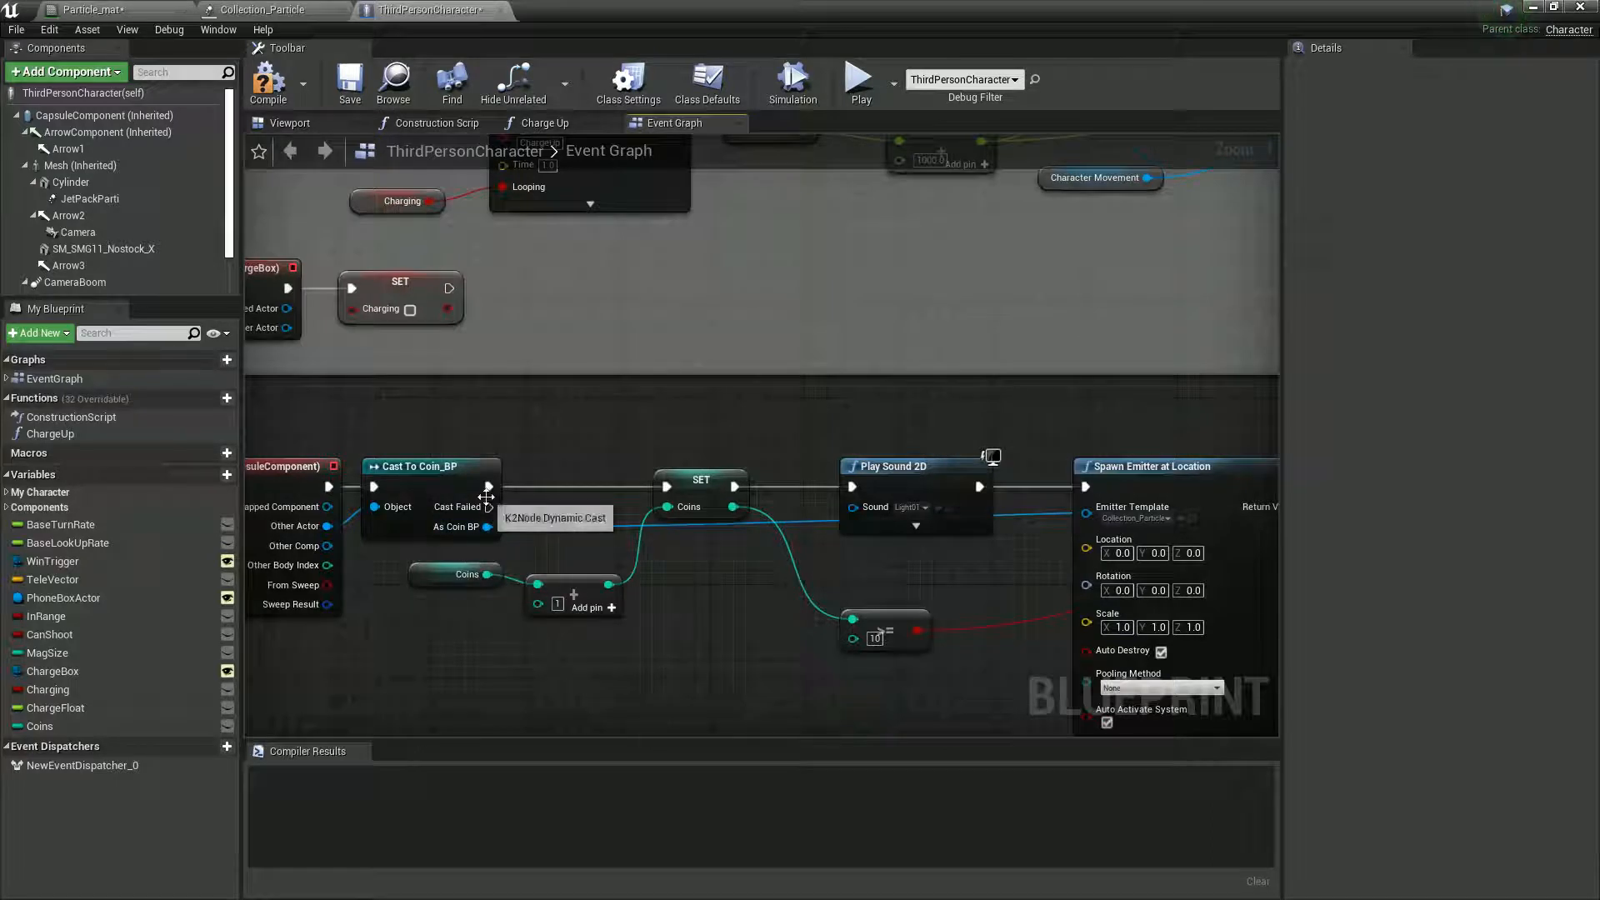
right_click_drag(442, 650, 487, 640)
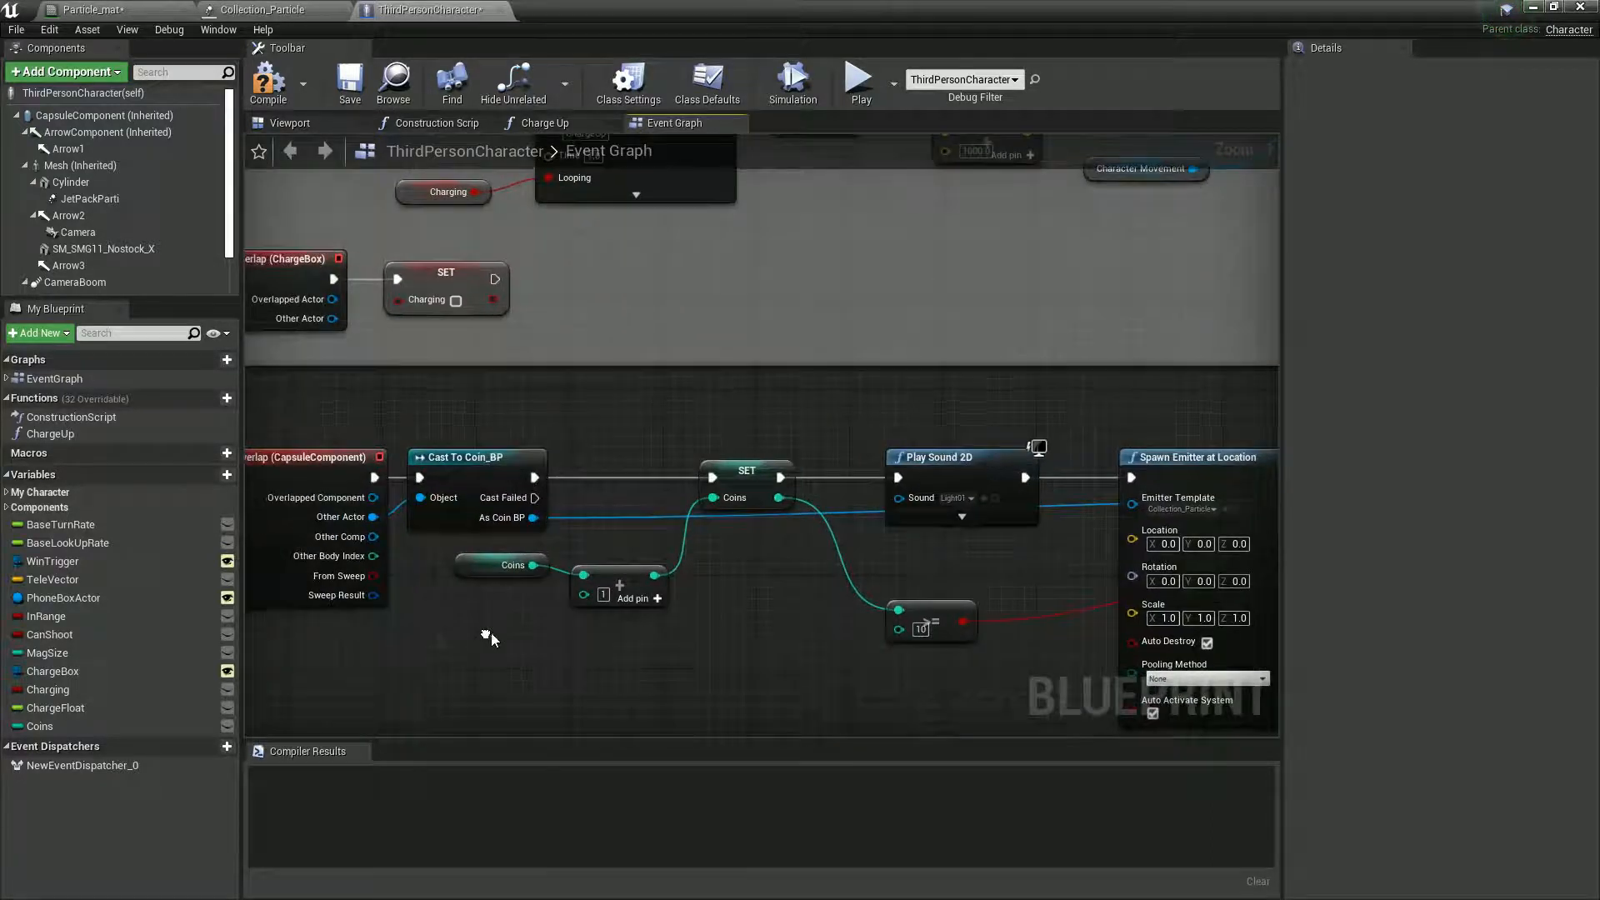
left_click_drag(81, 166, 851, 697)
type("ge")
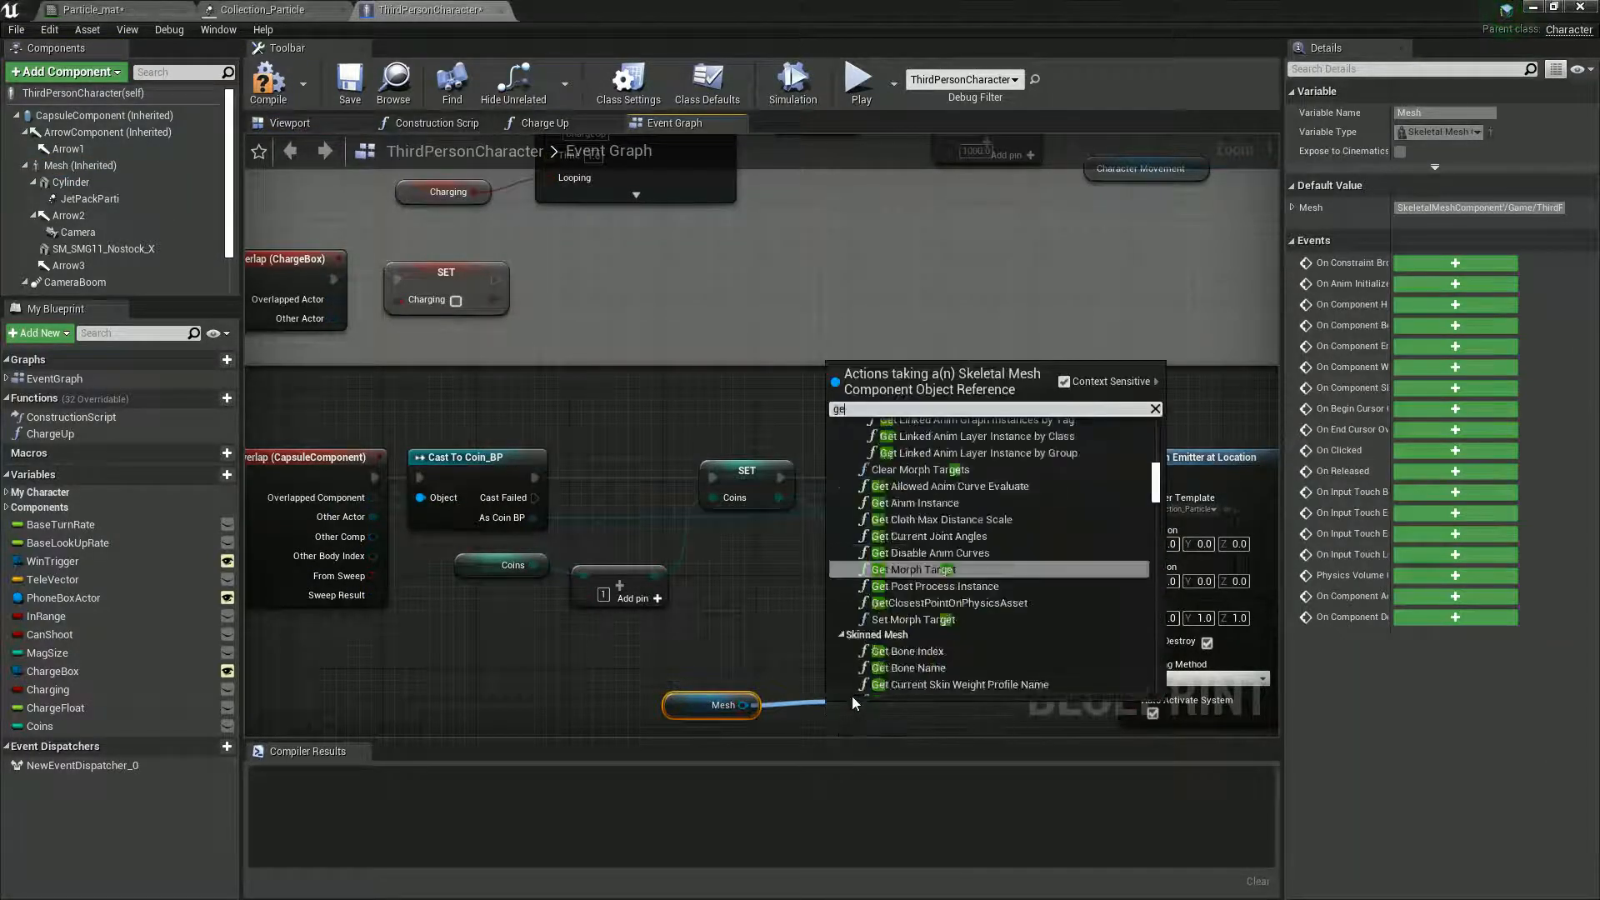
type("t world")
left_click(917, 457)
left_click_drag(951, 731, 948, 695)
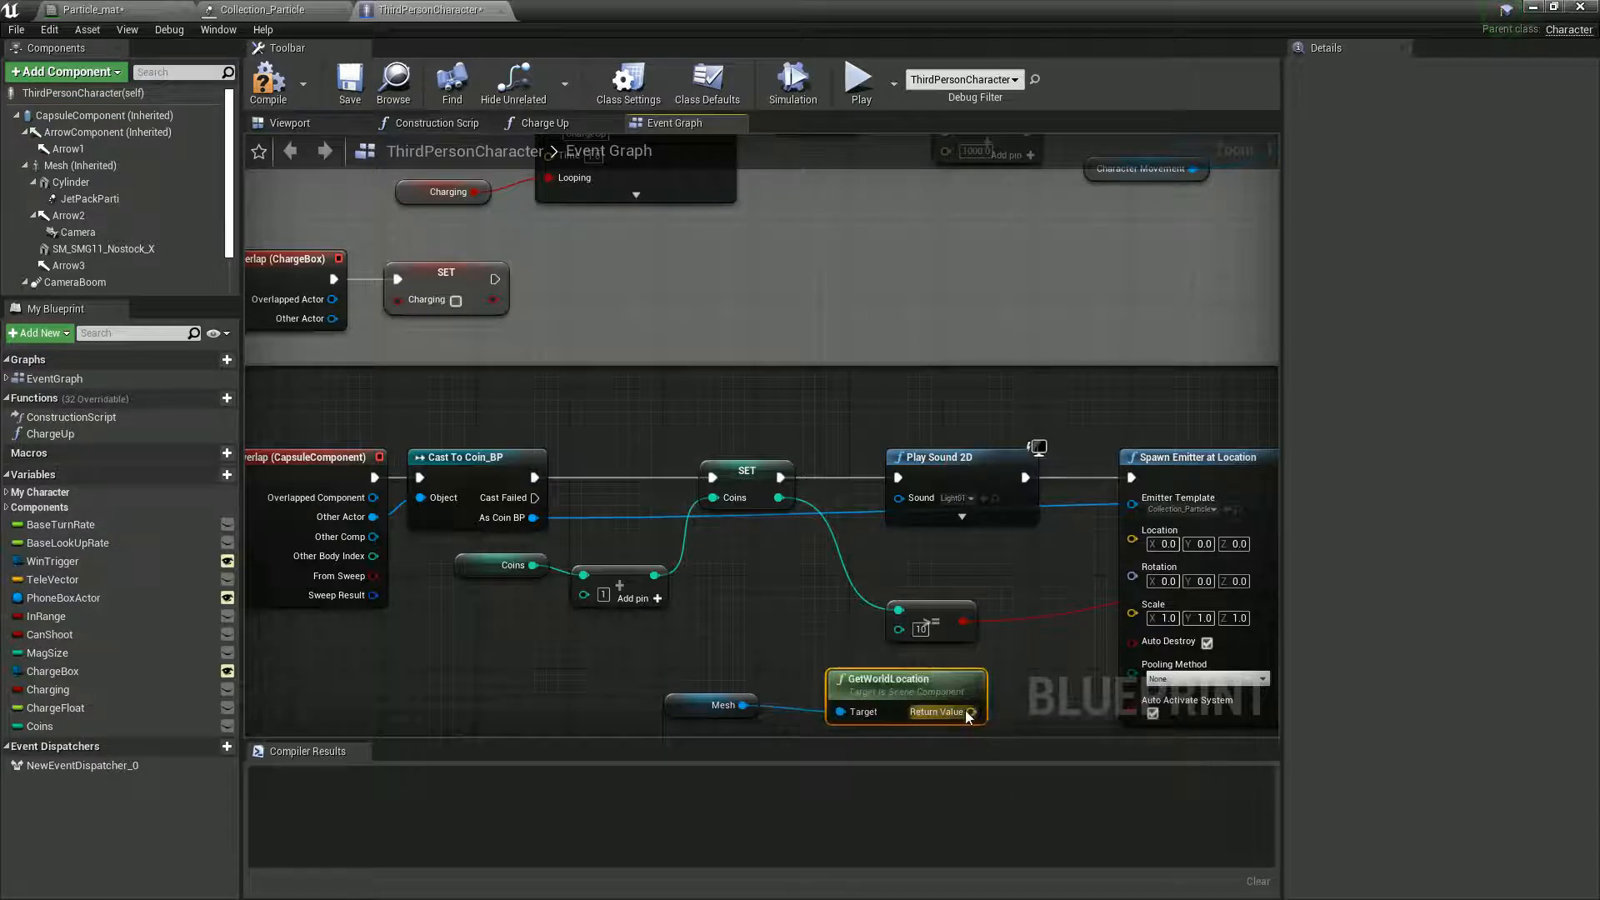
- Replace the Mesh reference with As Coin BP's Root Component as GetWorldLocation's target, and connect its Return Value to Spawn Emitter's Location
left_click_drag(843, 713, 533, 510)
left_click_drag(708, 677, 708, 665)
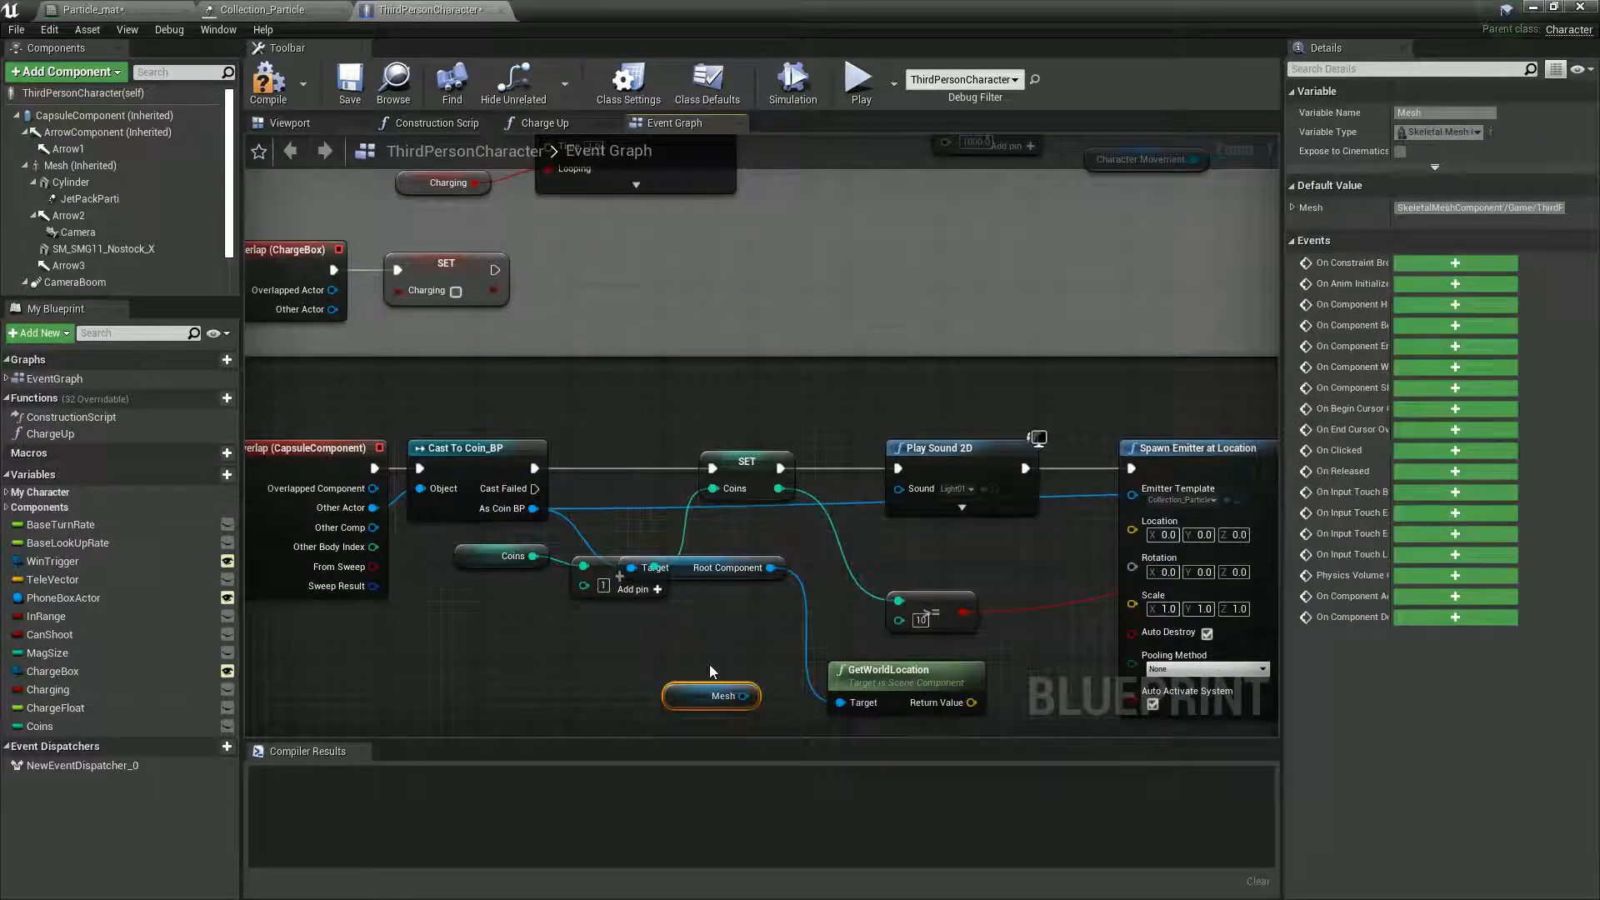
key("Delete")
left_click_drag(687, 573, 686, 679)
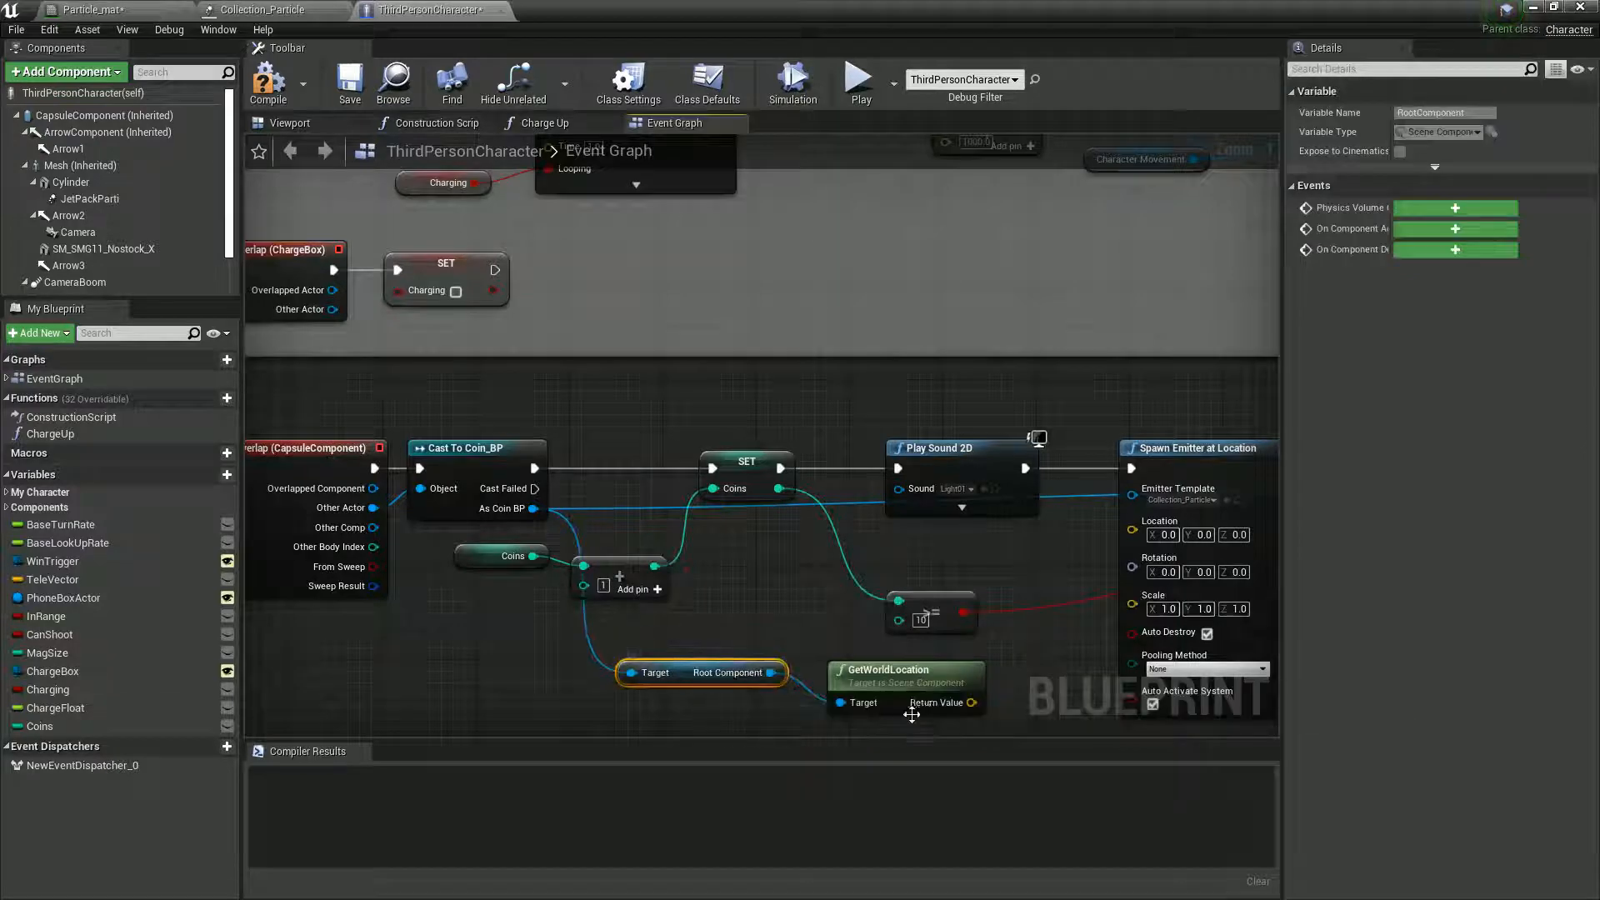
left_click_drag(971, 702, 1138, 542)
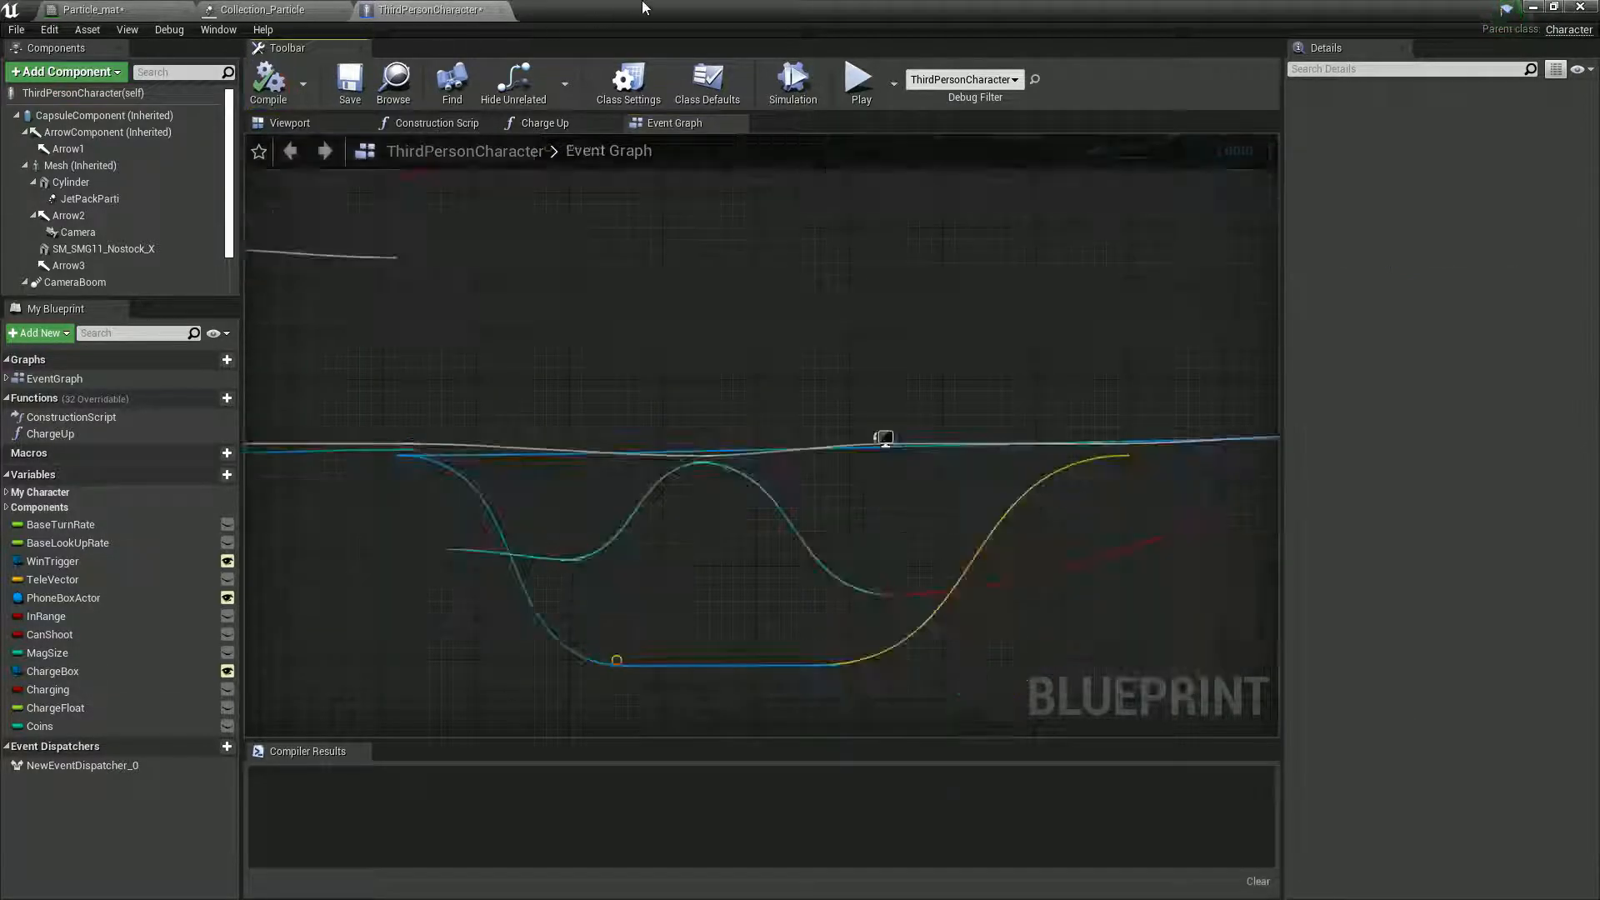
- Play-test the level by collecting several coins to check where the particle burst appears, and stop the session
left_click_drag(651, 8, 939, 787)
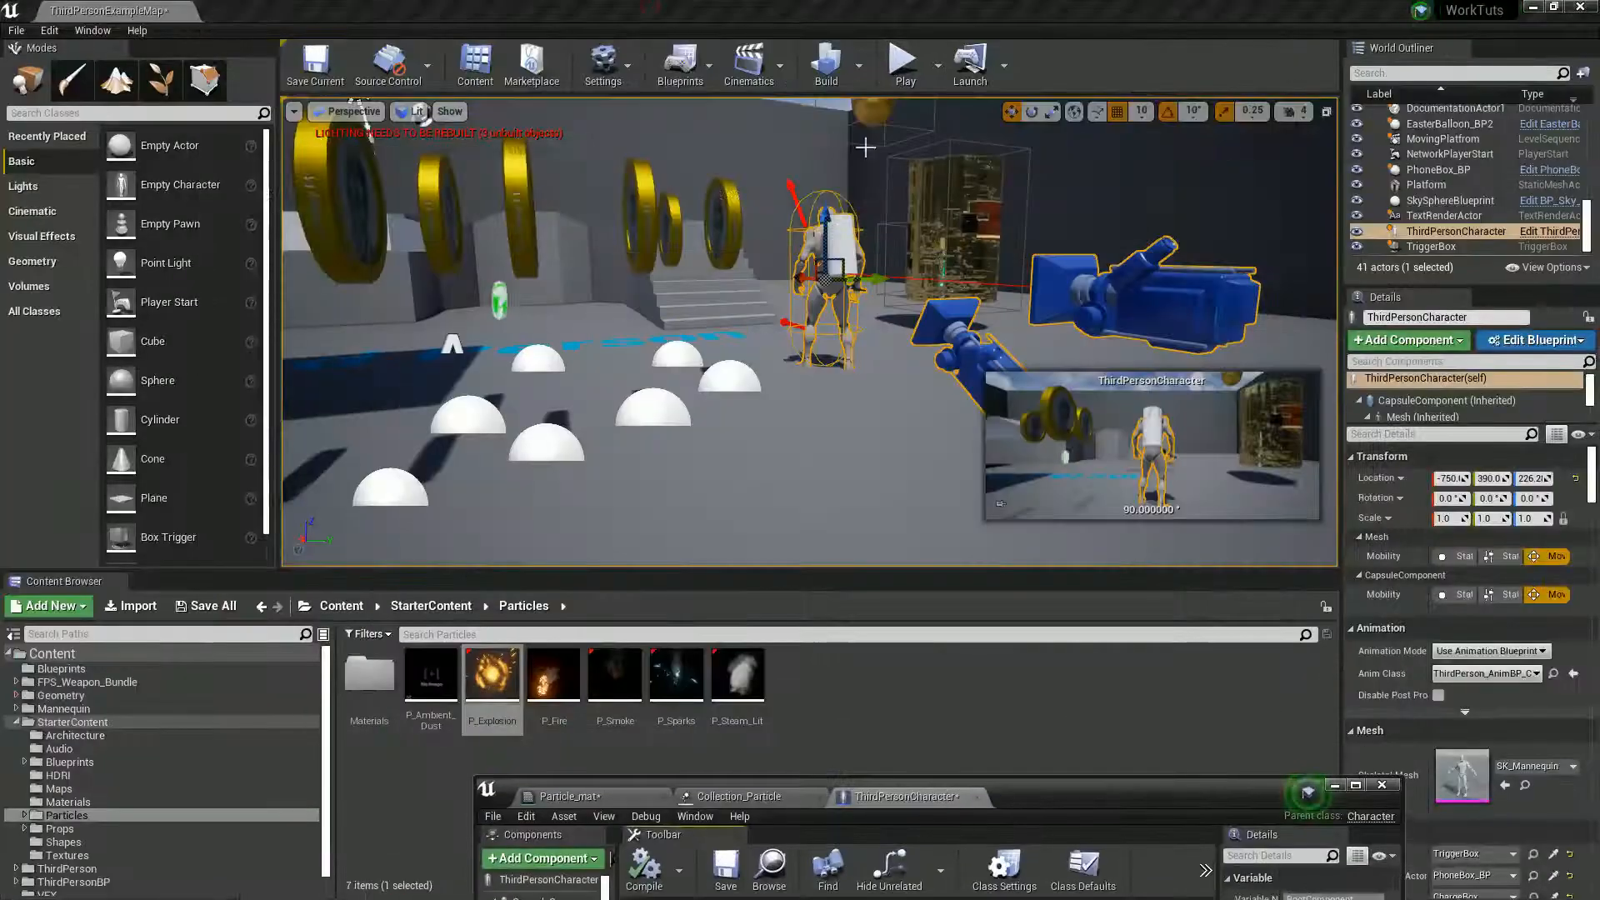
left_click(905, 62)
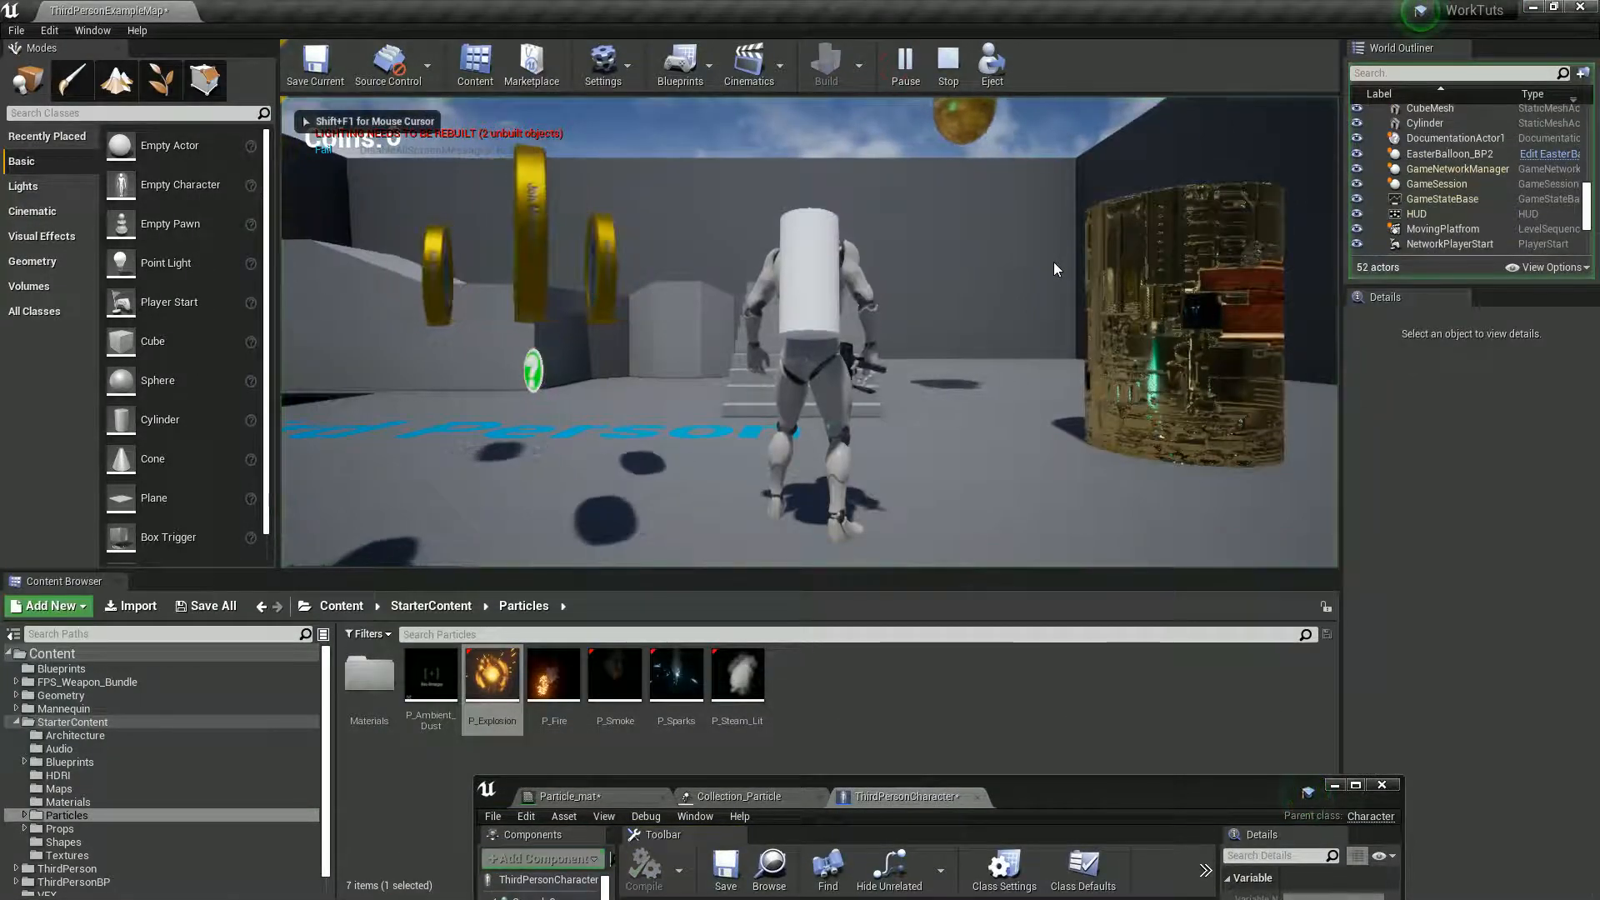
key("w")
key("a")
key("w")
key("s")
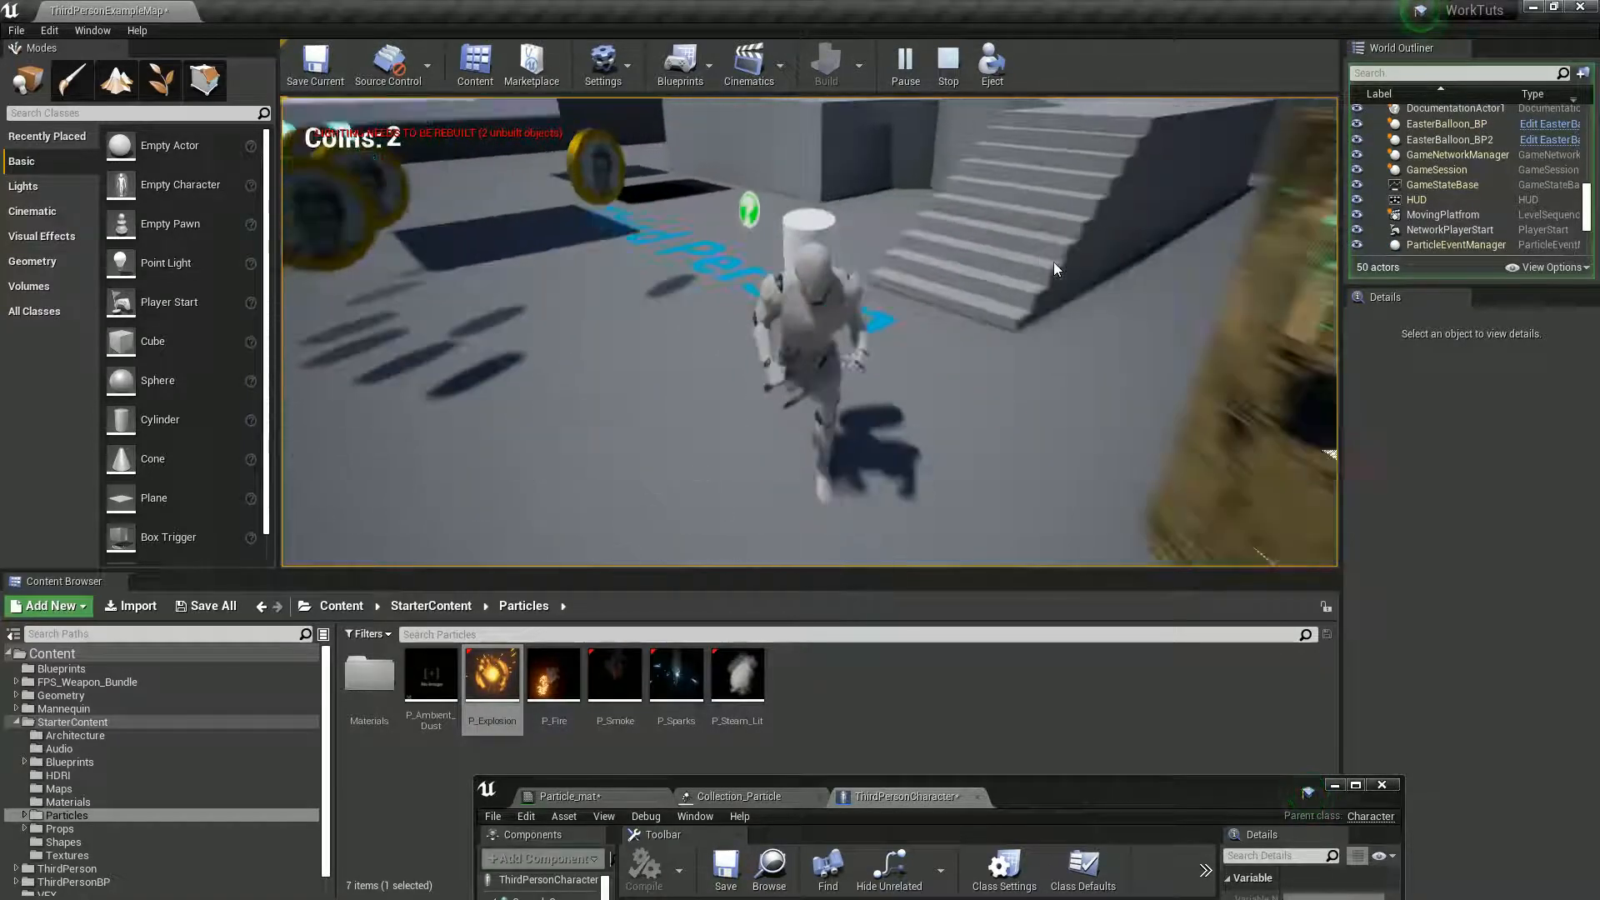
key("a")
key("w")
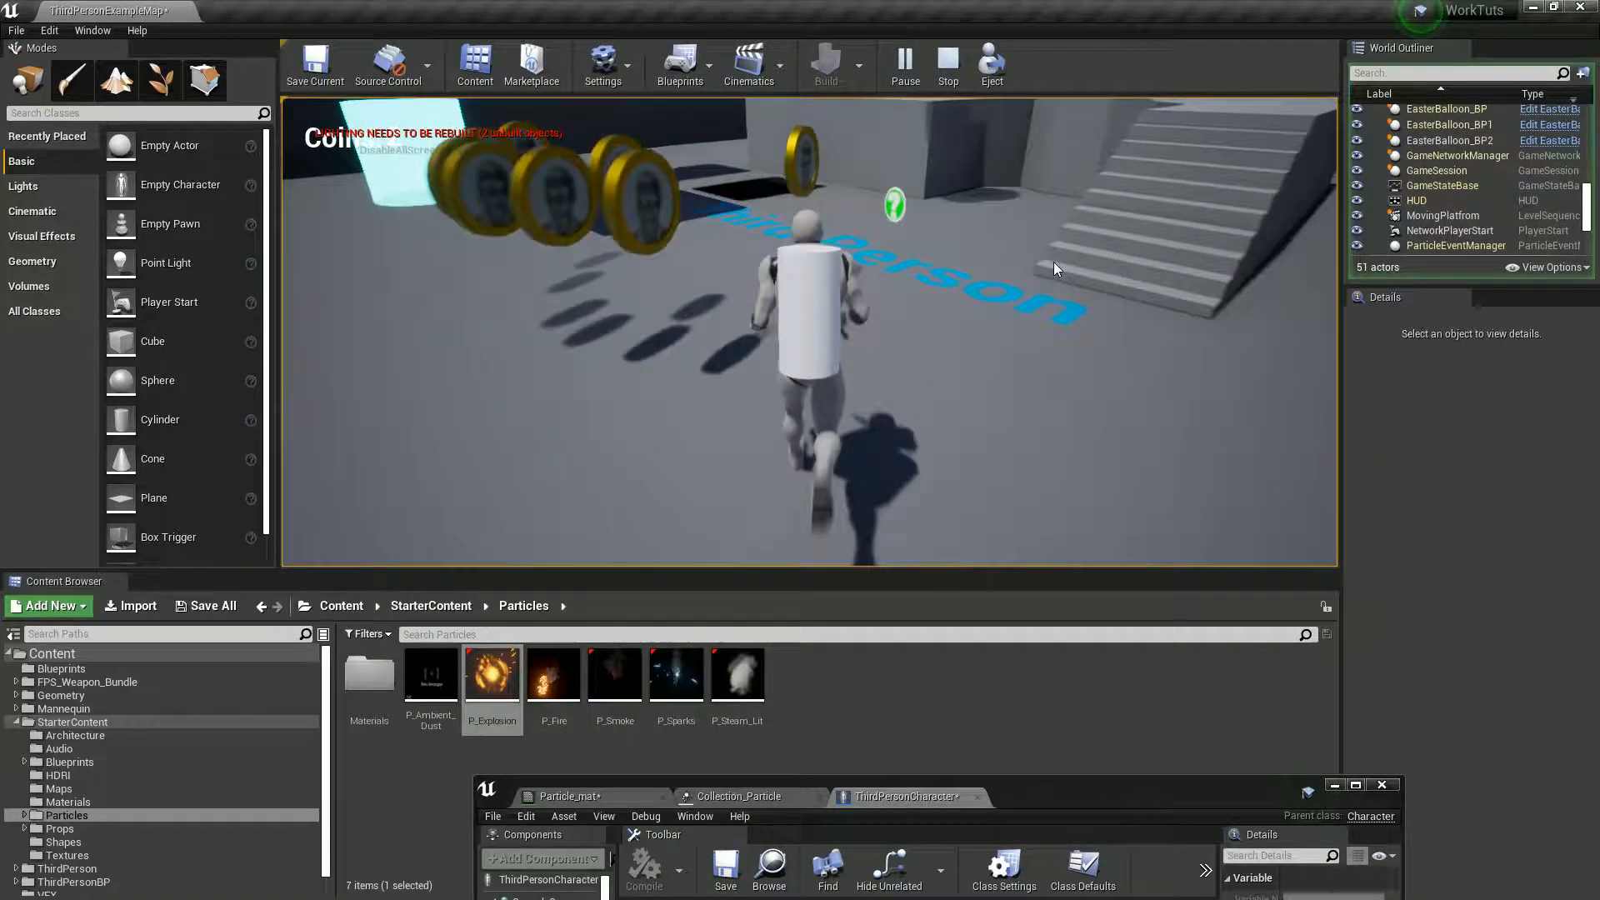
key("s")
key("a")
key("s")
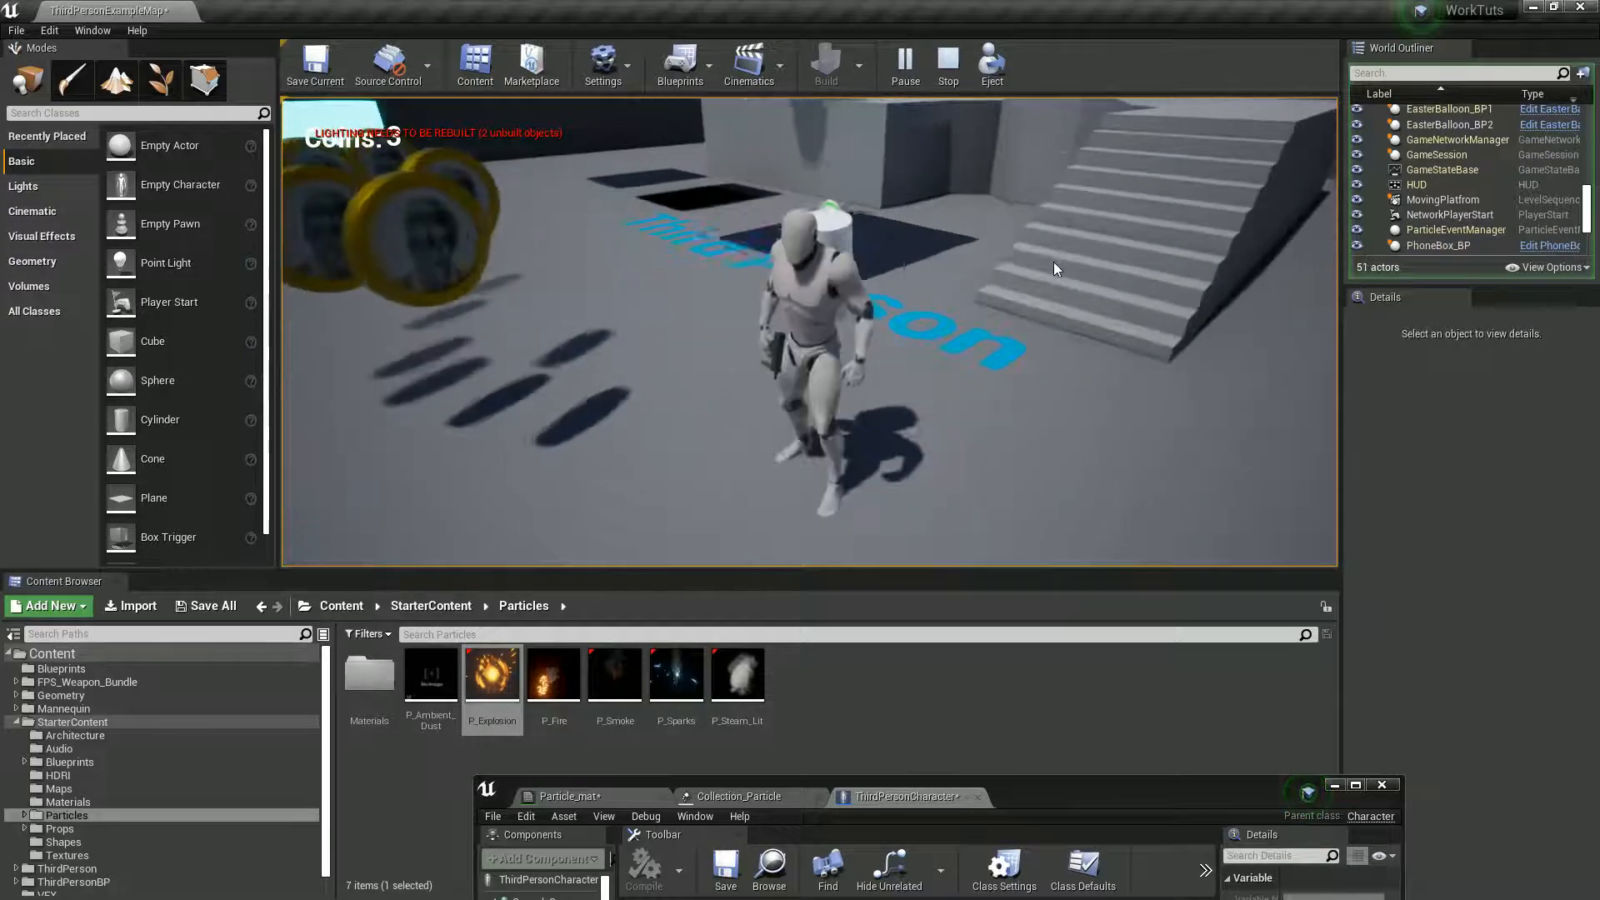
key("a")
key("w")
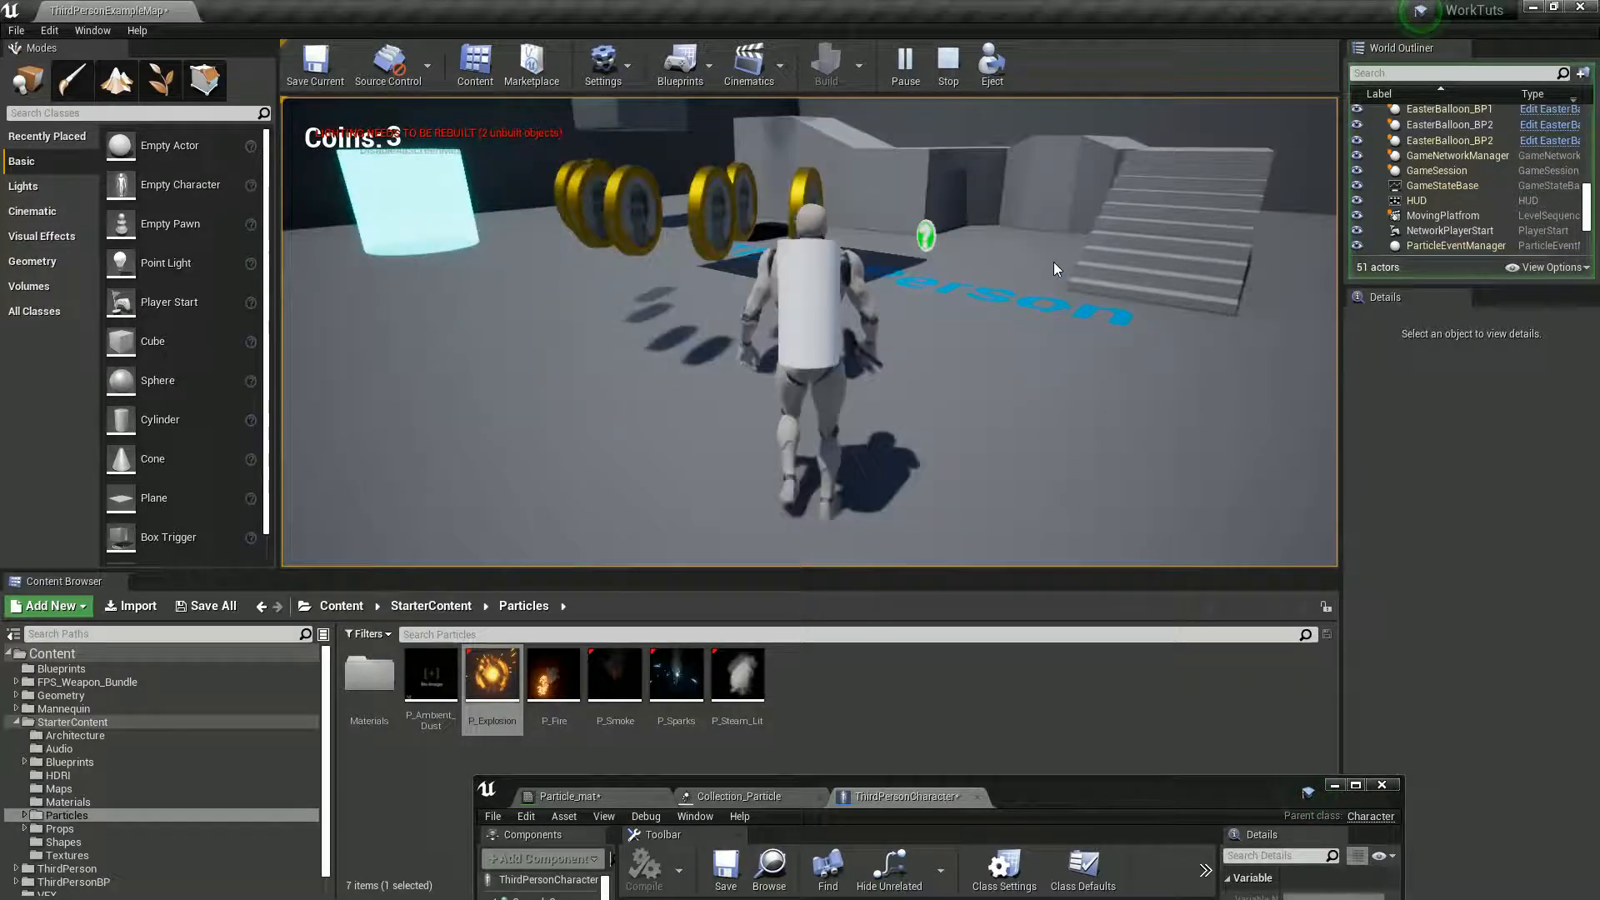
key("d")
key("s")
key("a")
key("w")
key("d")
key("Escape")
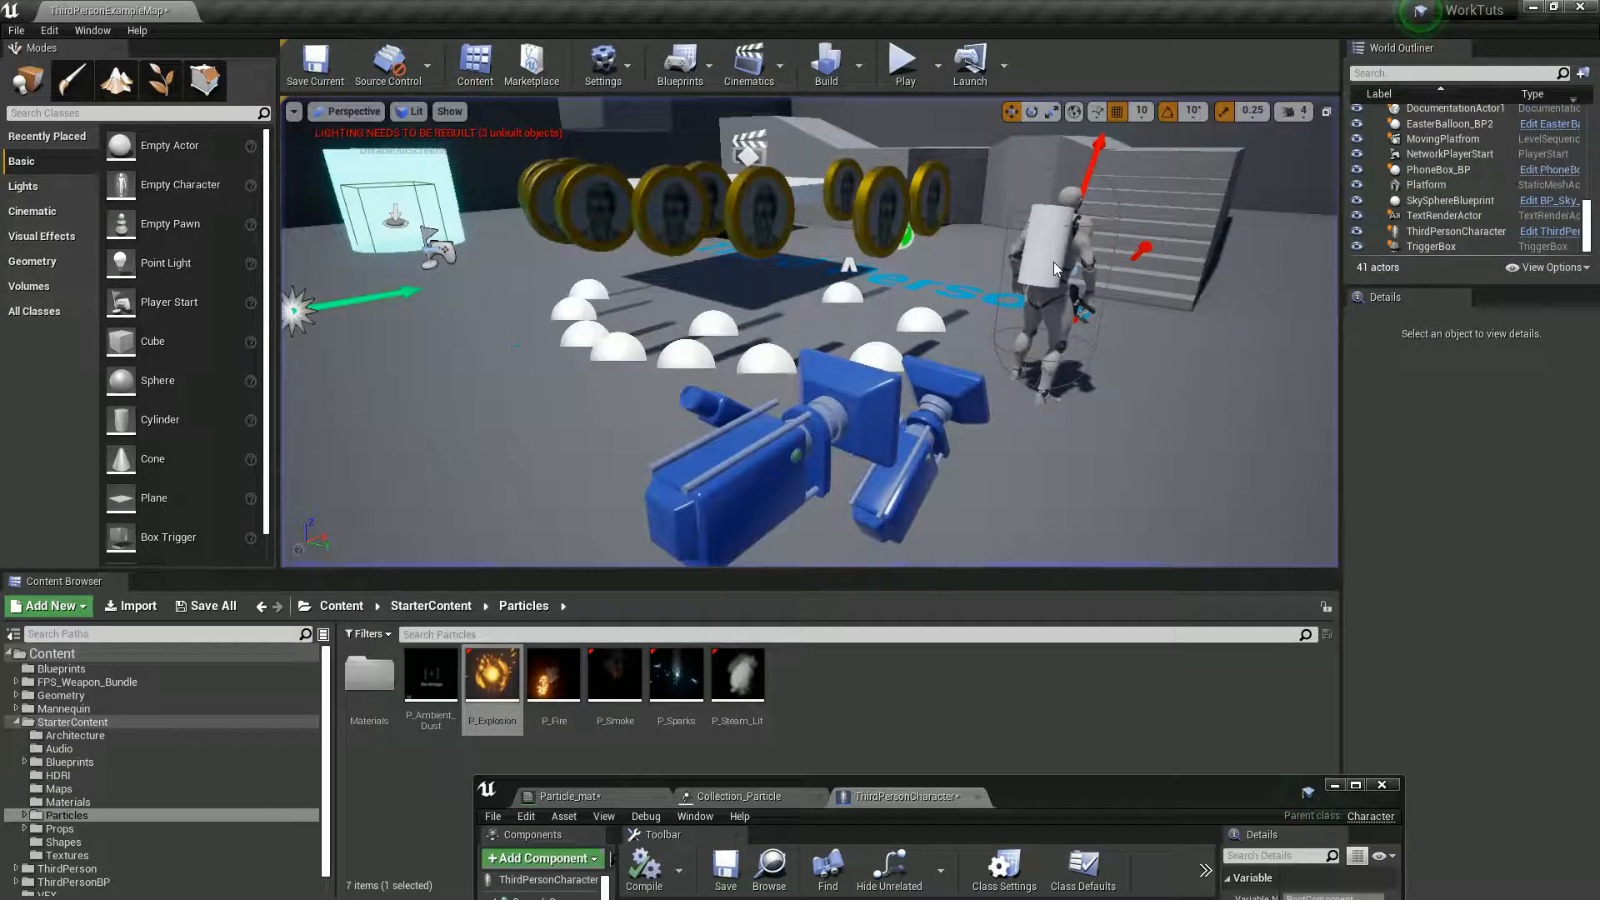
- Split GetWorldLocation's Return Value and Spawn Emitter's Location into X, Y and Z, and connect Return Value X to Location X
double_click(1023, 797)
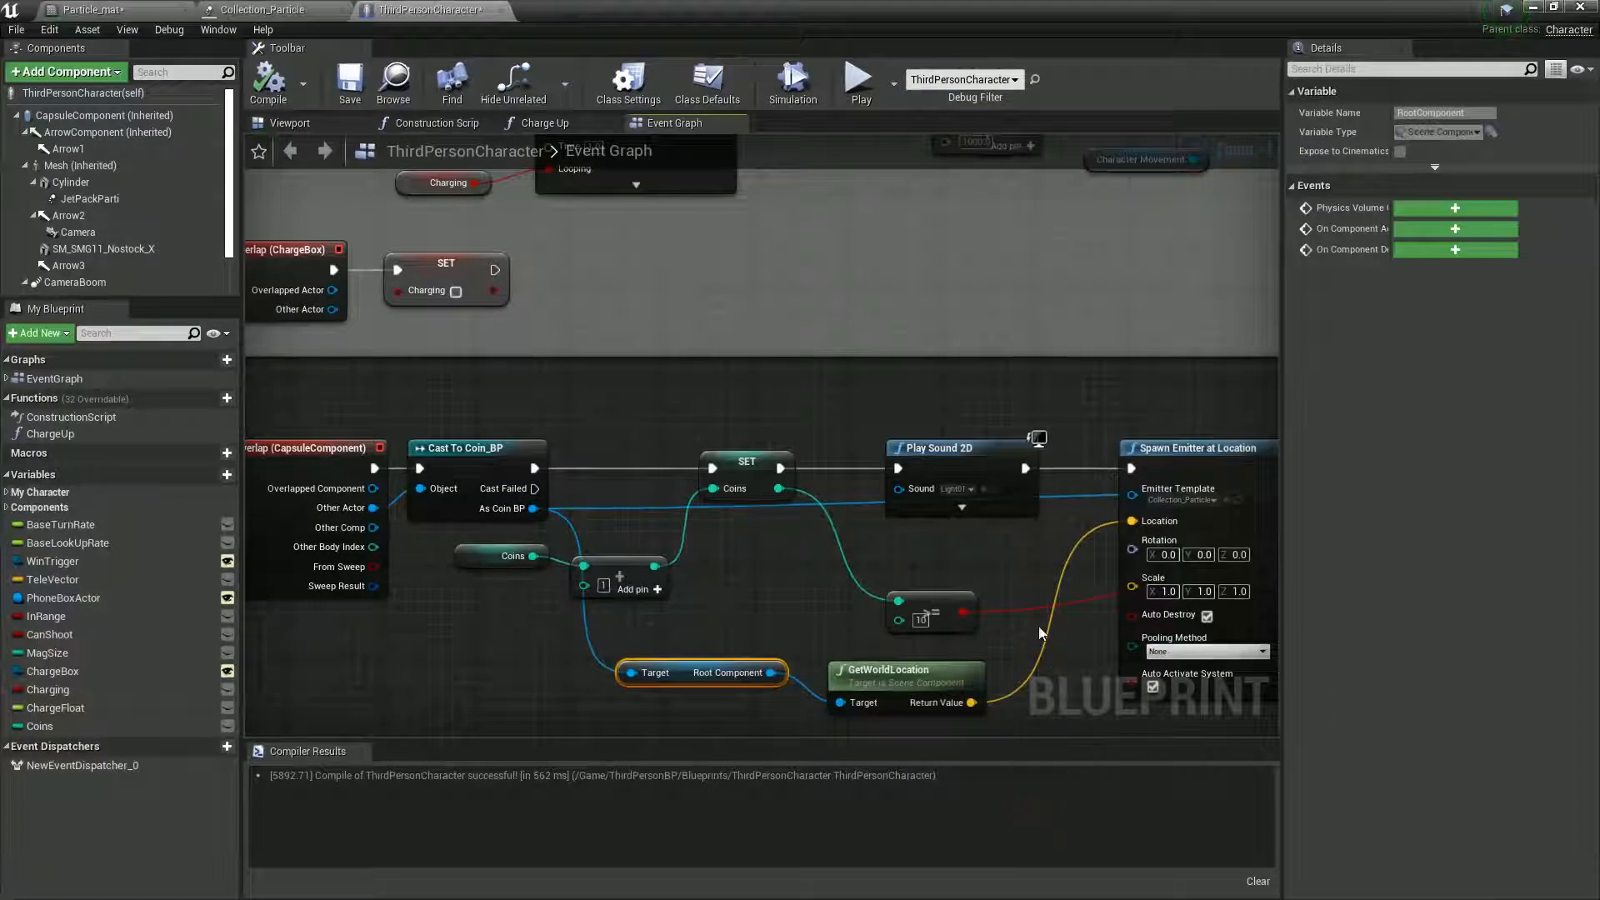
right_click_drag(1039, 633, 1011, 602)
left_click_drag(895, 647, 897, 635)
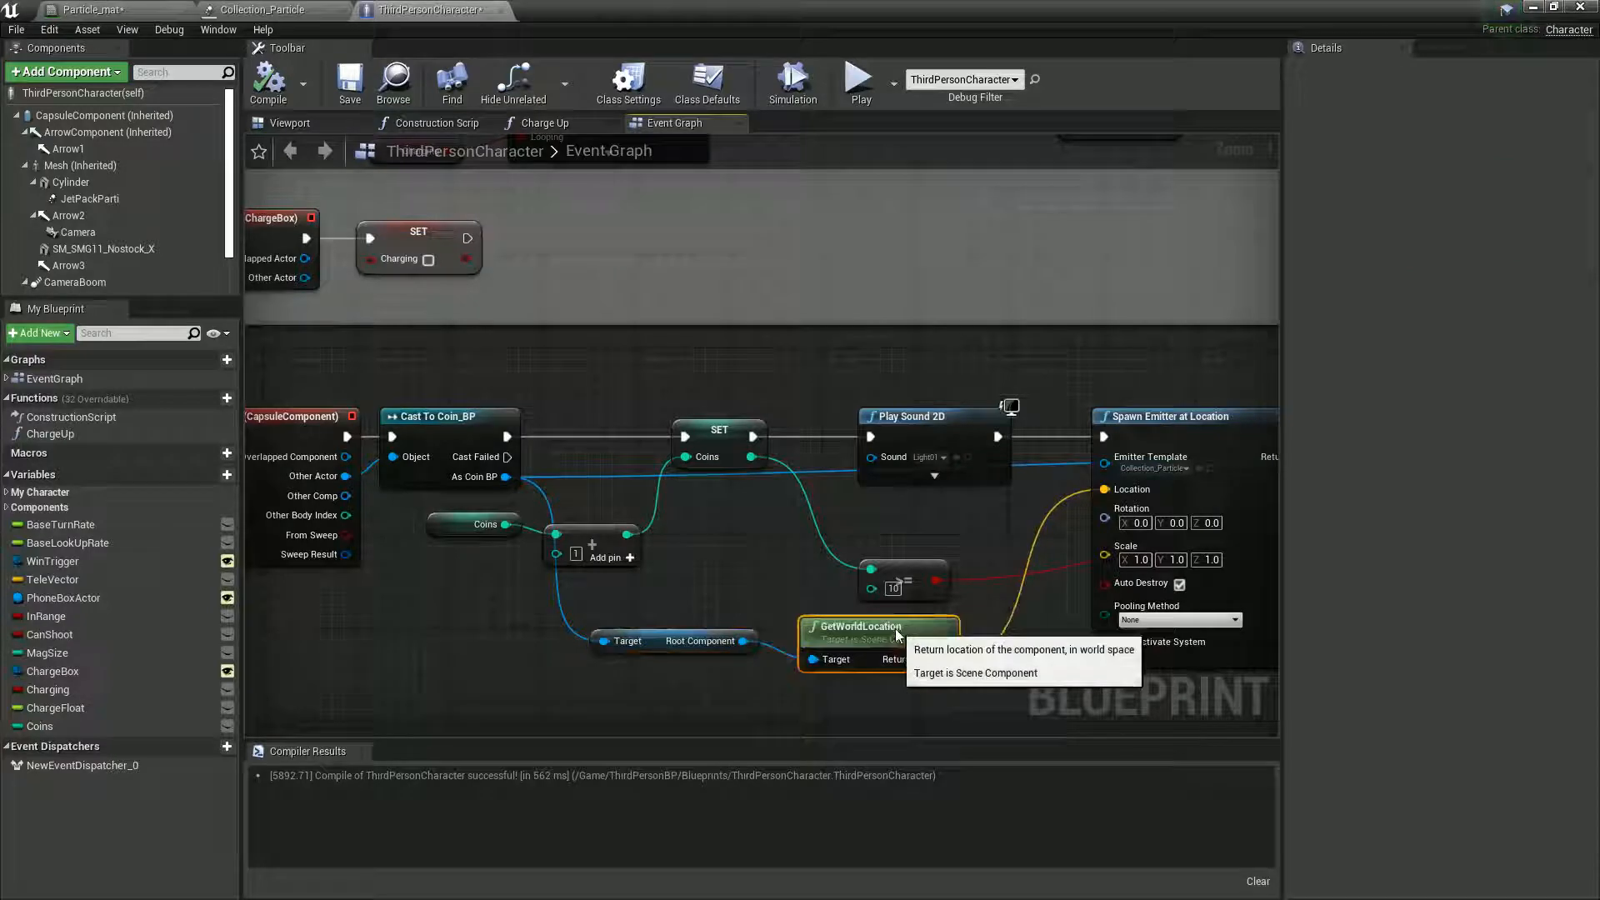
left_click(943, 660, "alt")
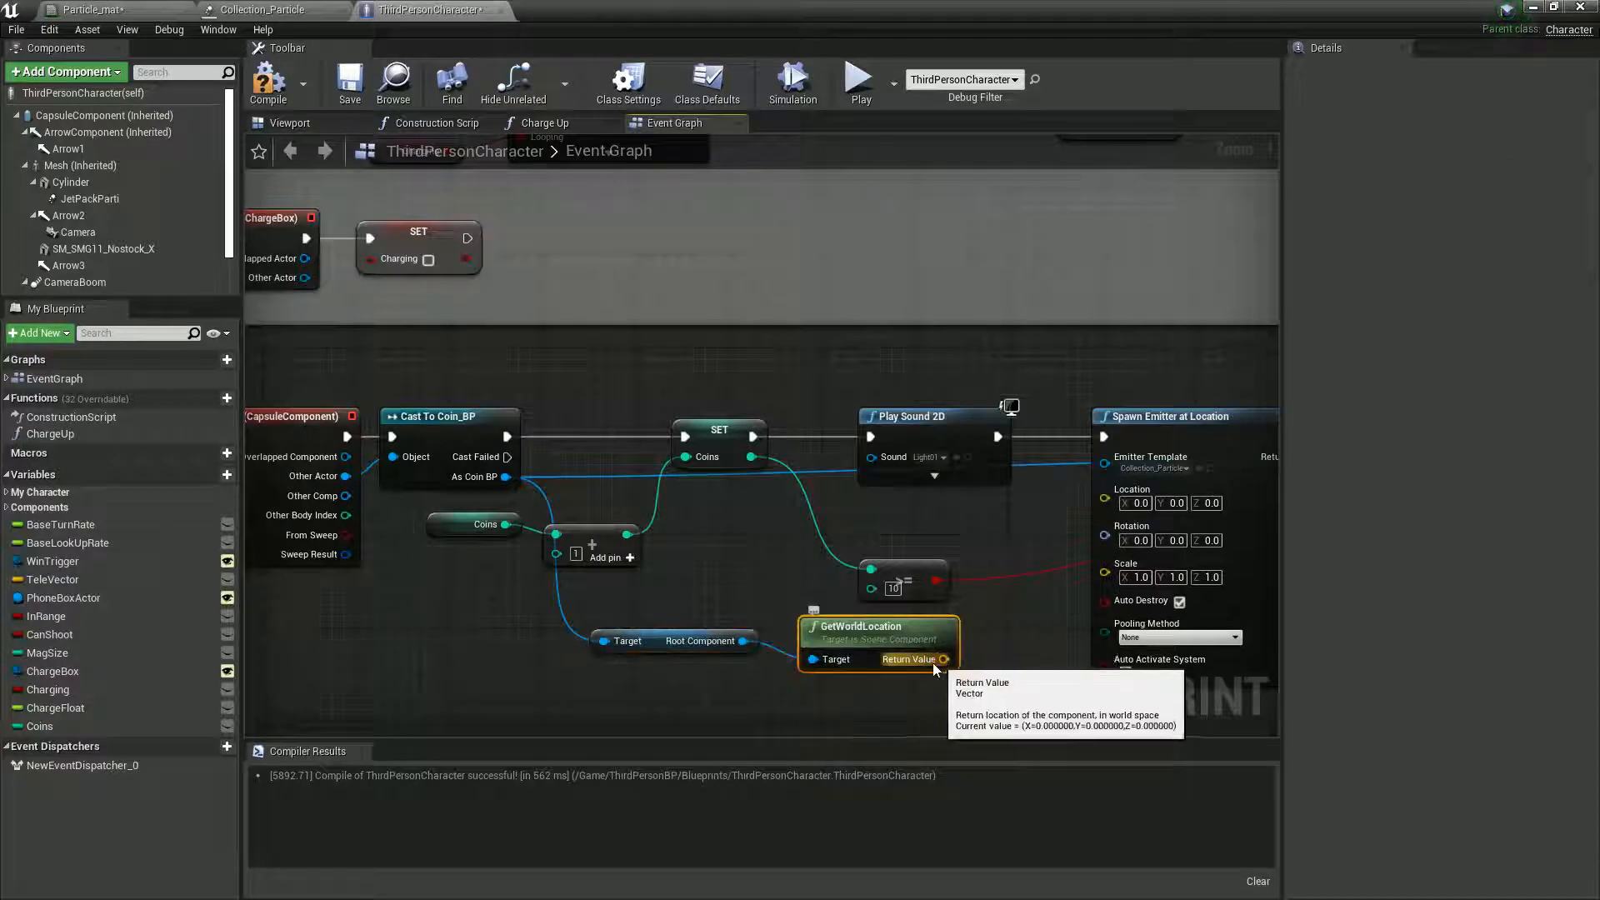
right_click(942, 660)
left_click(983, 704)
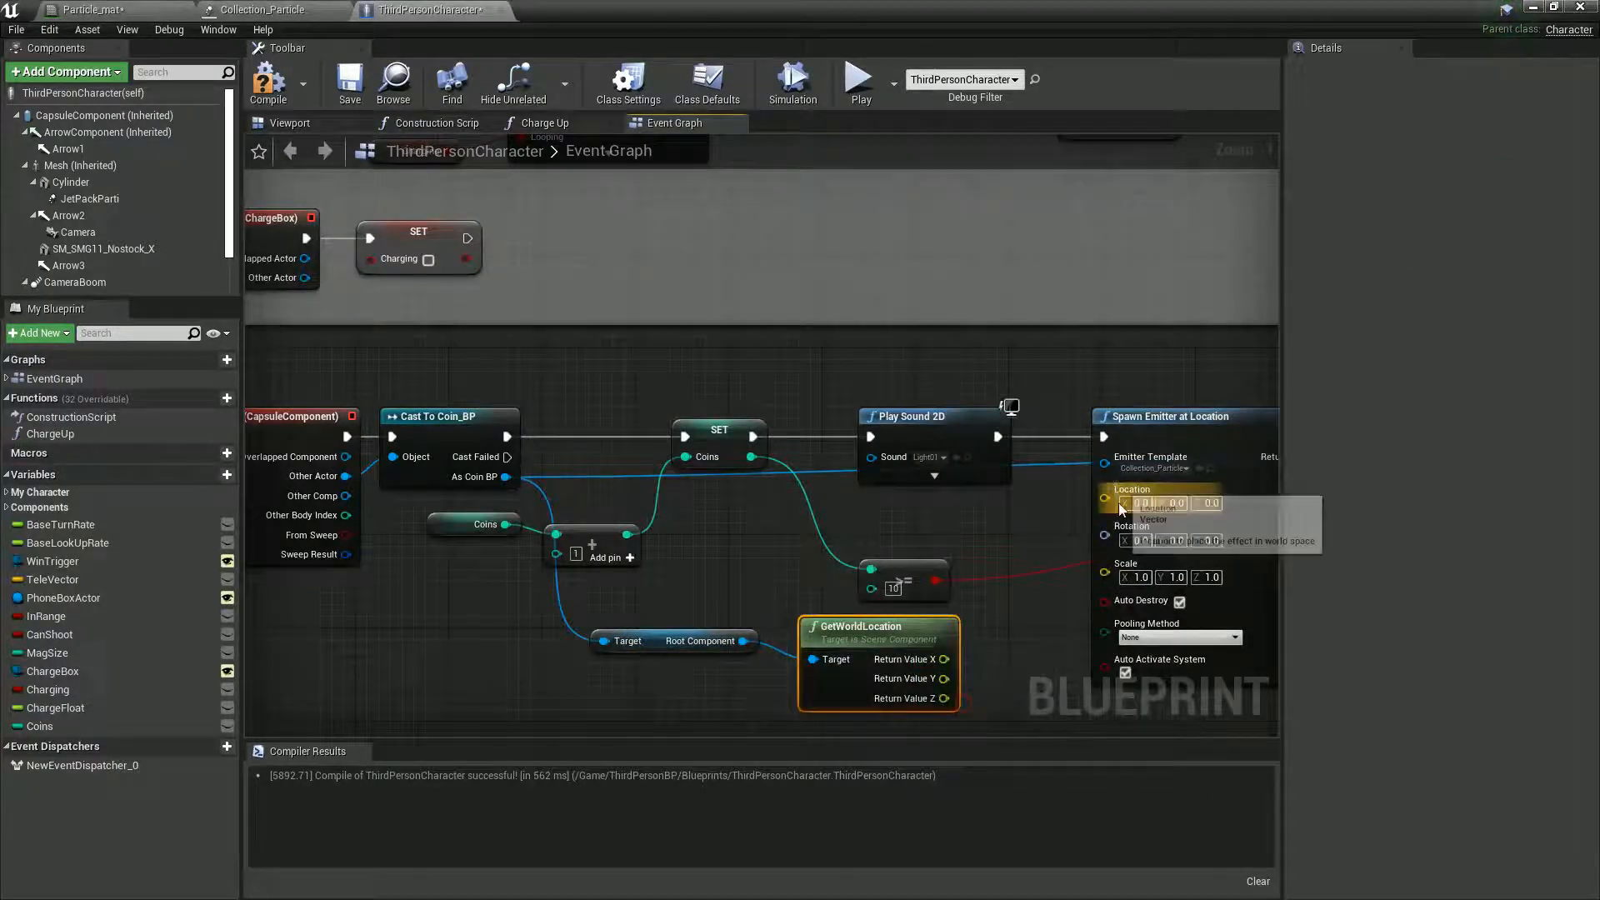
right_click(1102, 498)
left_click(1133, 540)
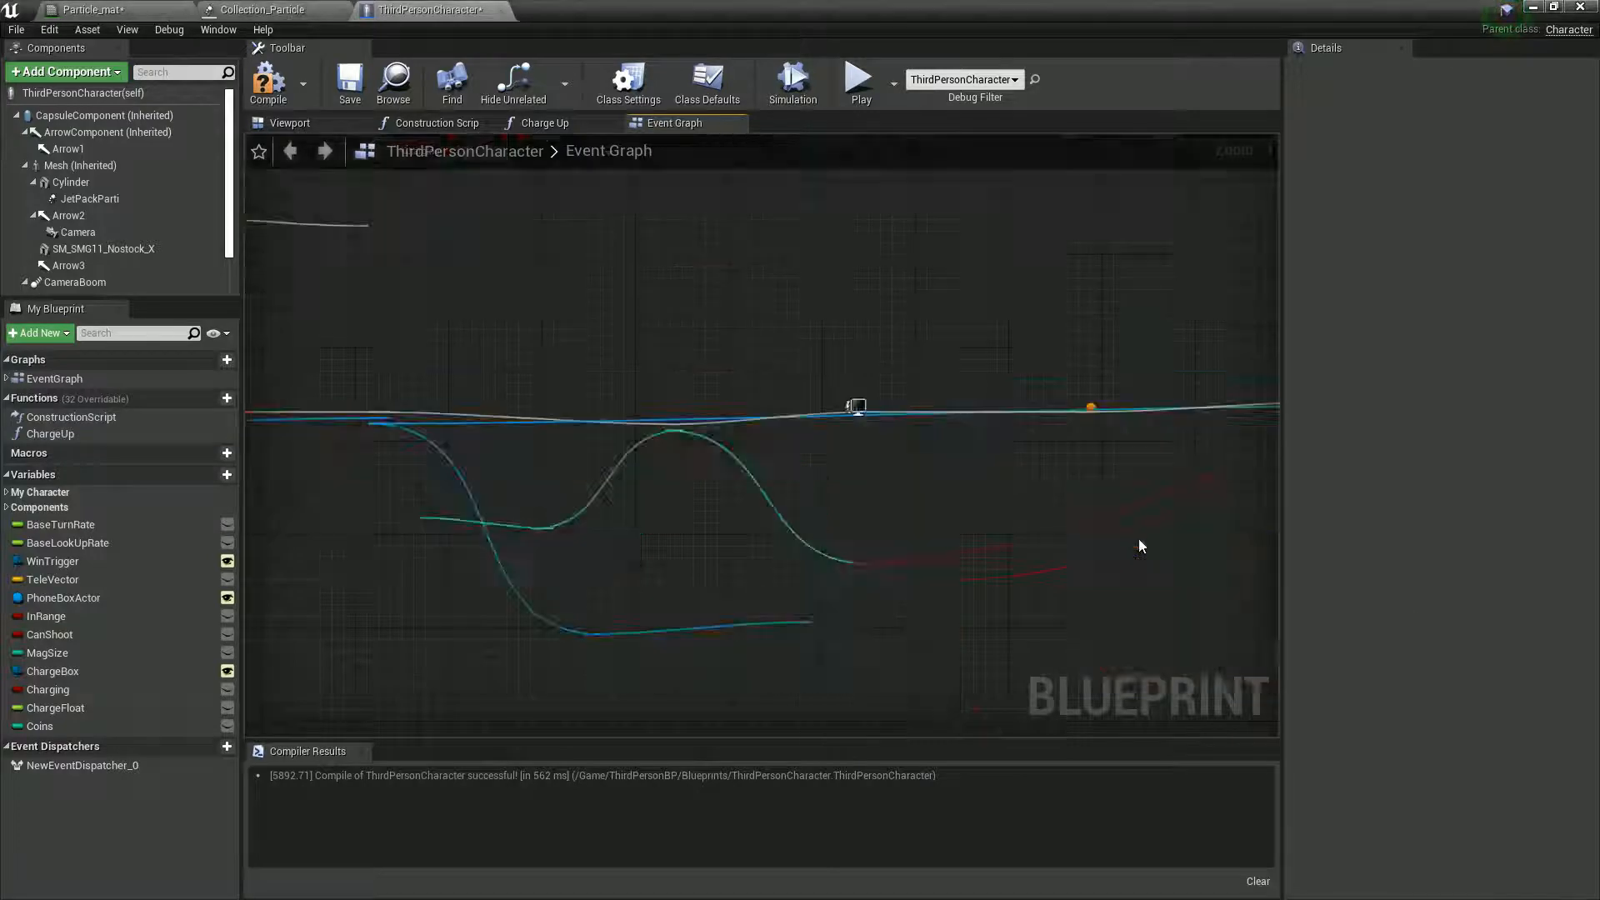
right_click_drag(1004, 700, 955, 669)
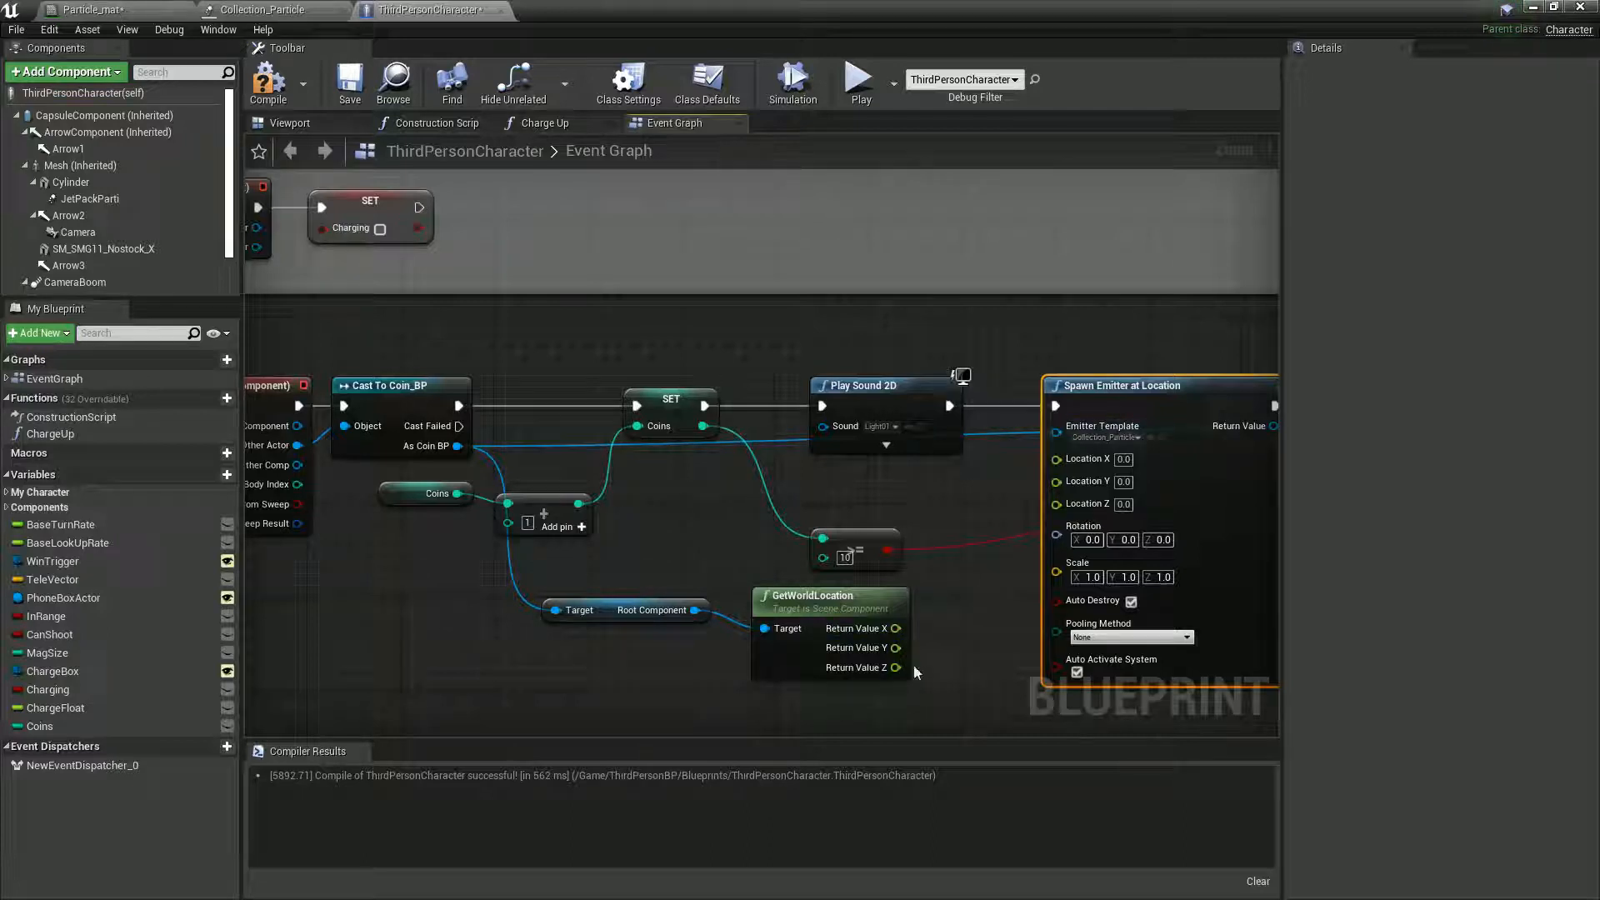
left_click_drag(896, 628, 1056, 460)
- Select Coin_BP9 in the level to compare its pivot with the coin mesh, and open its blueprint for editing
double_click(756, 13)
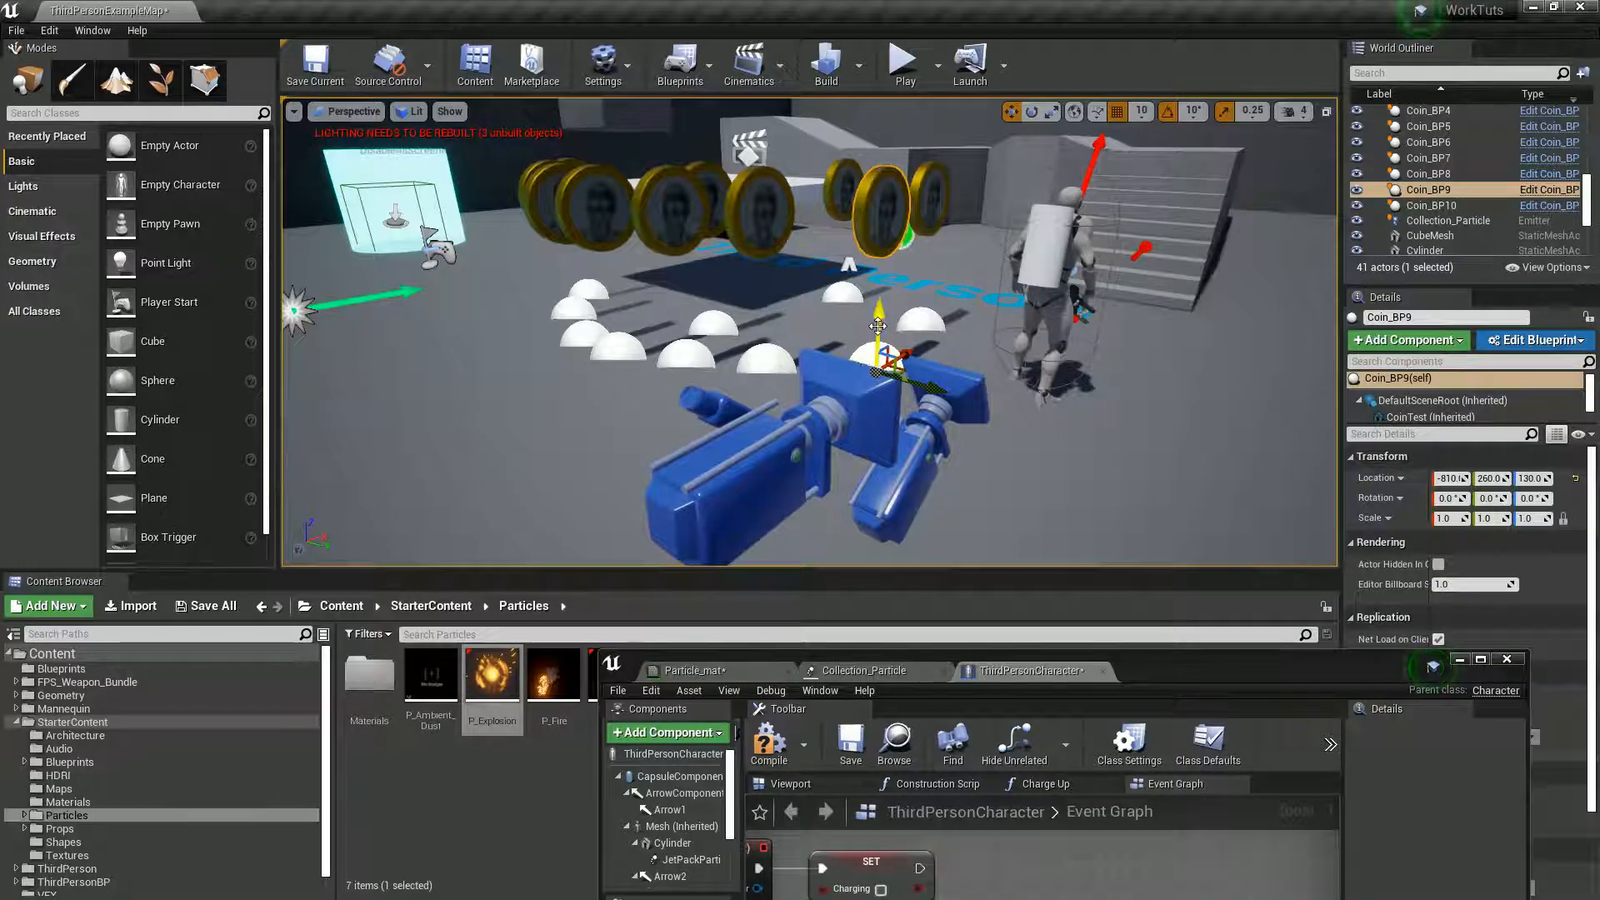
double_click(1138, 672)
double_click(813, 8)
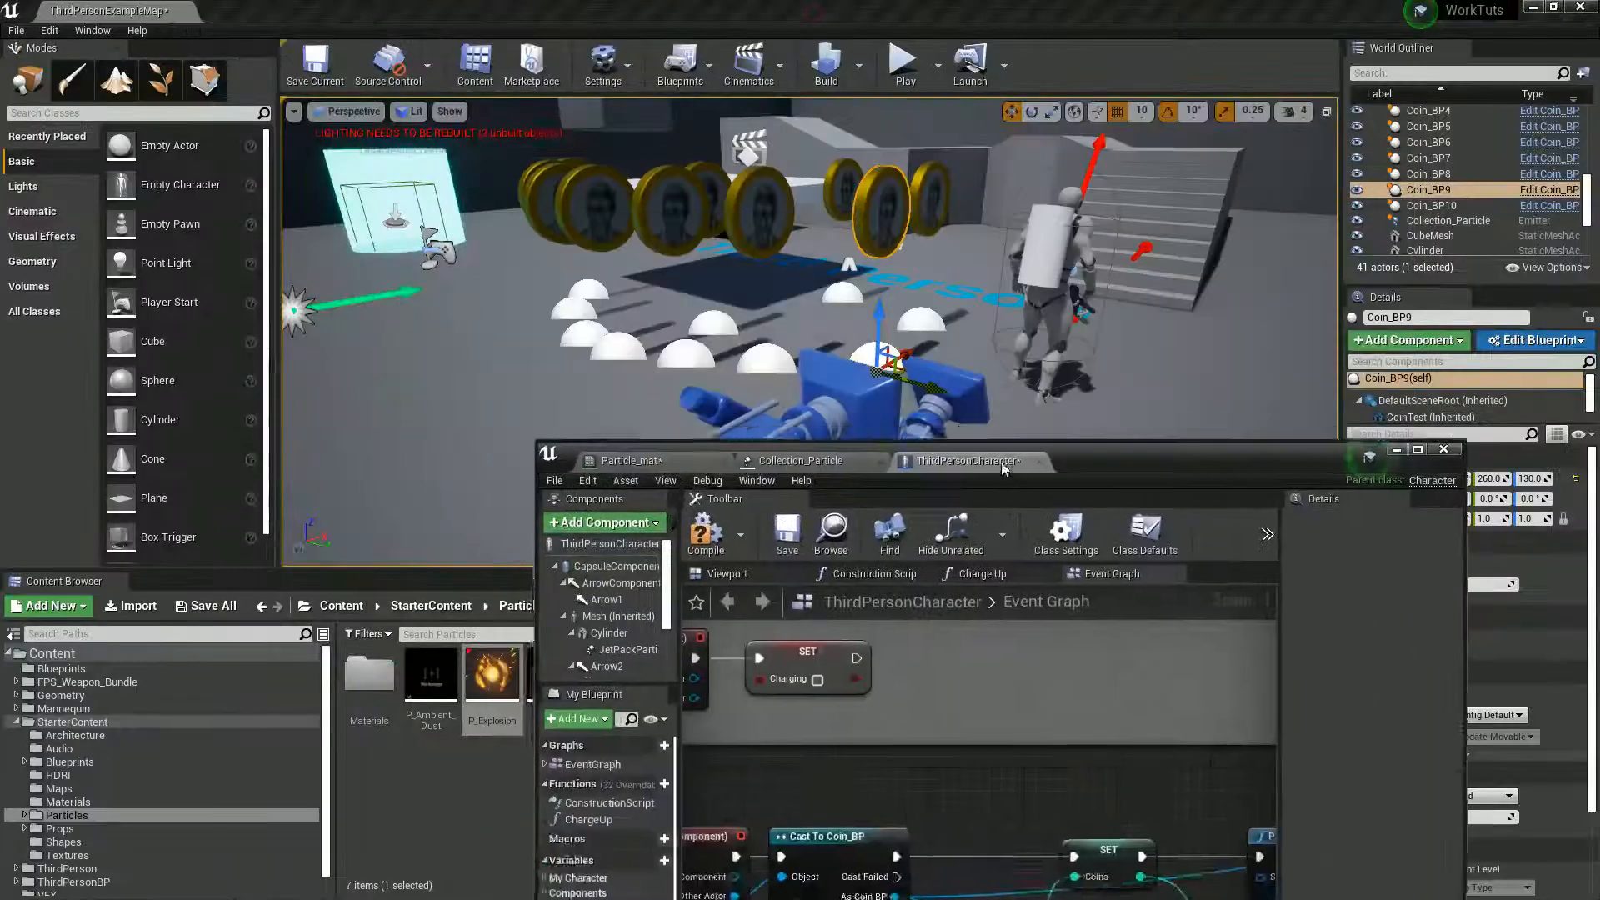
left_click(1530, 201)
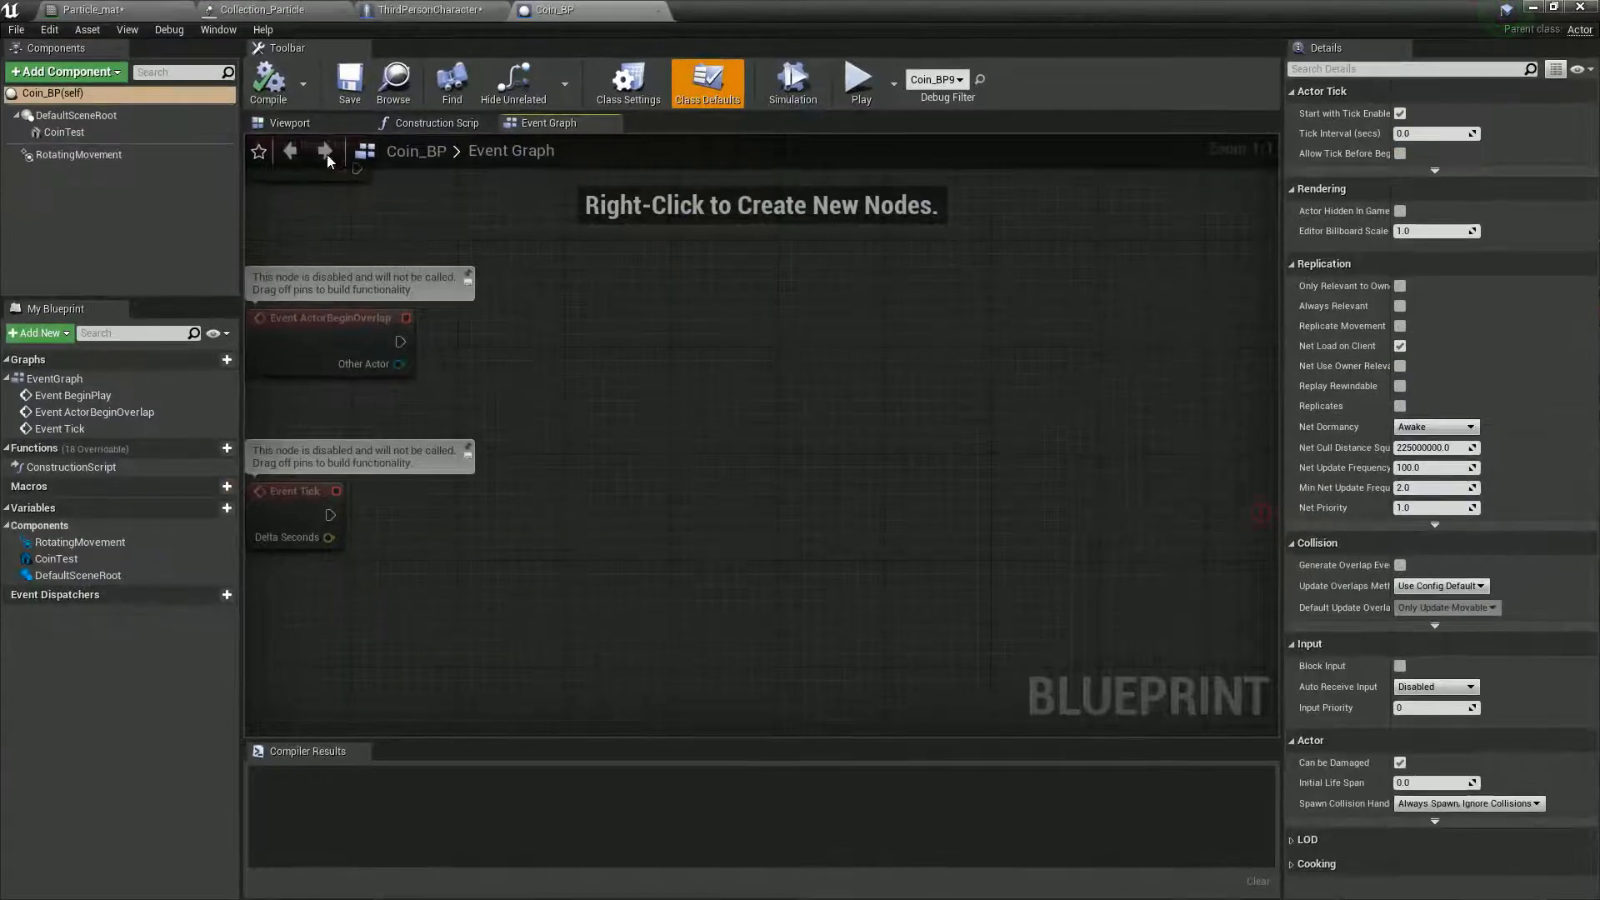
- Lower the CoinTest mesh onto the scene root at a Z location of about 40, and compile and save Coin_BP
left_click(292, 124)
left_click(769, 335)
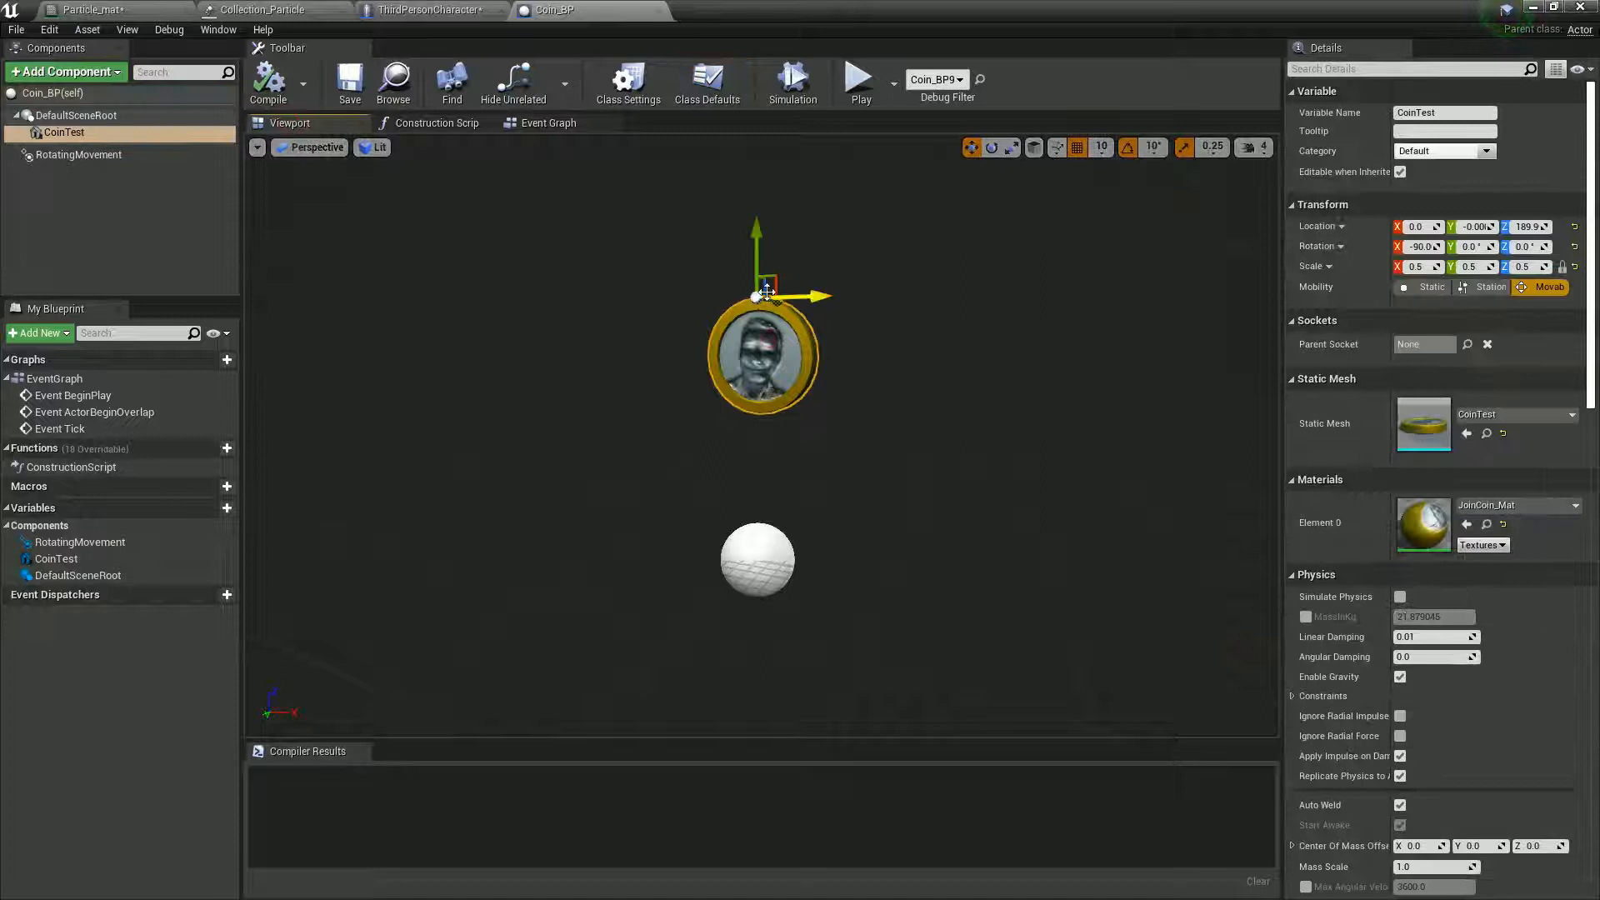
left_click_drag(787, 287, 789, 486)
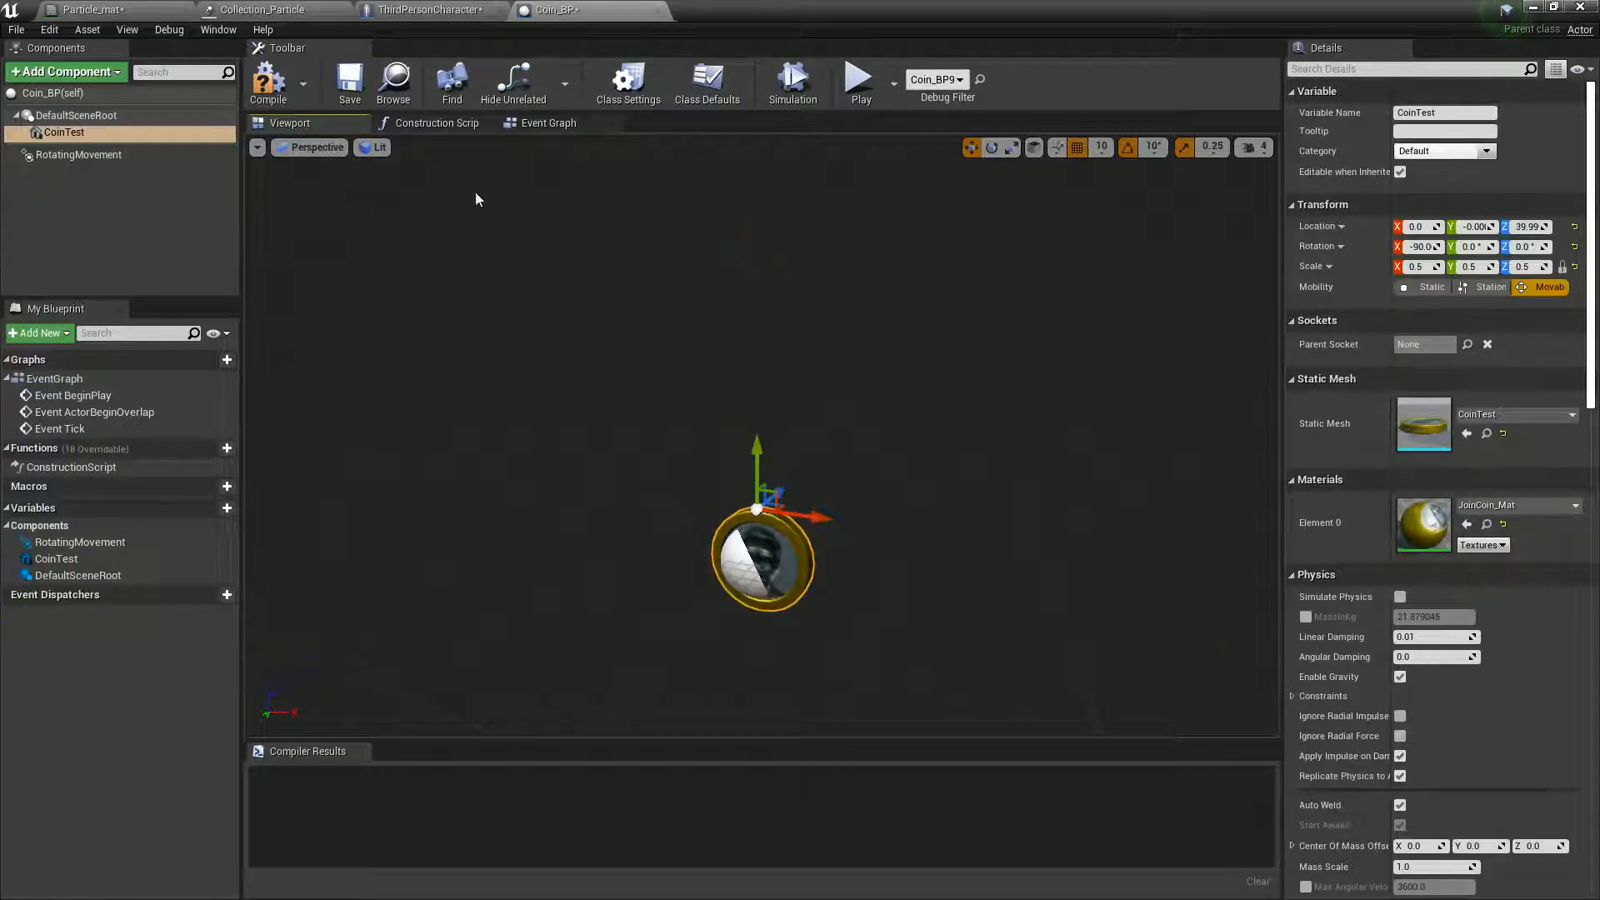
left_click(268, 81)
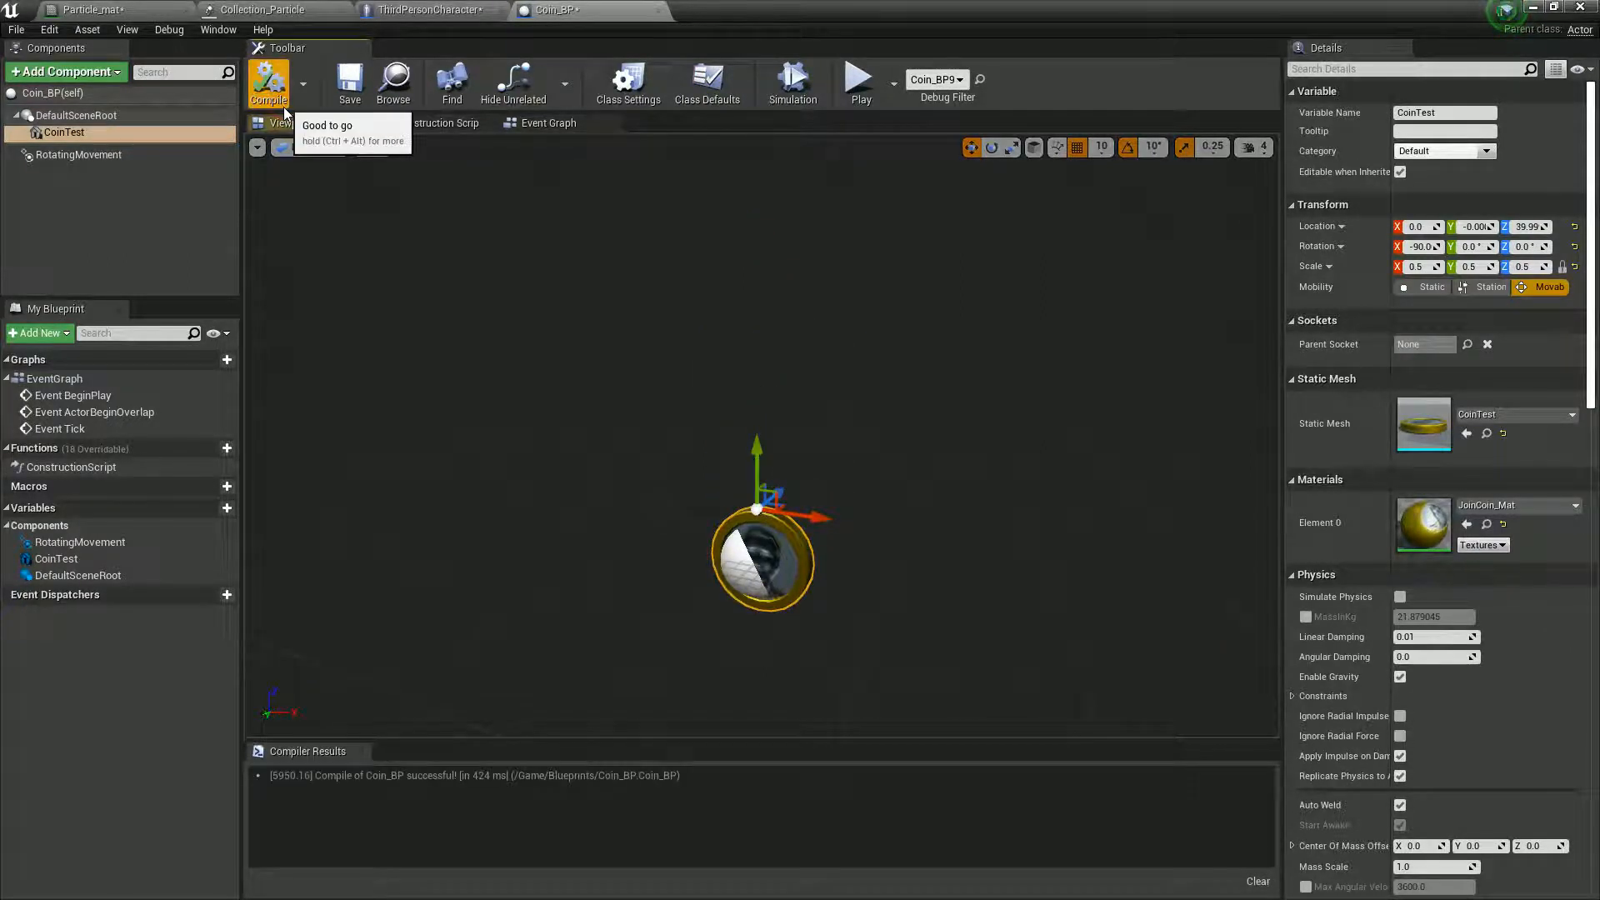
left_click(346, 93)
- Complete the Return Value X, Y and Z connections to Location X, Y and Z in ThirdPersonCharacter, and compile it
left_click(125, 10)
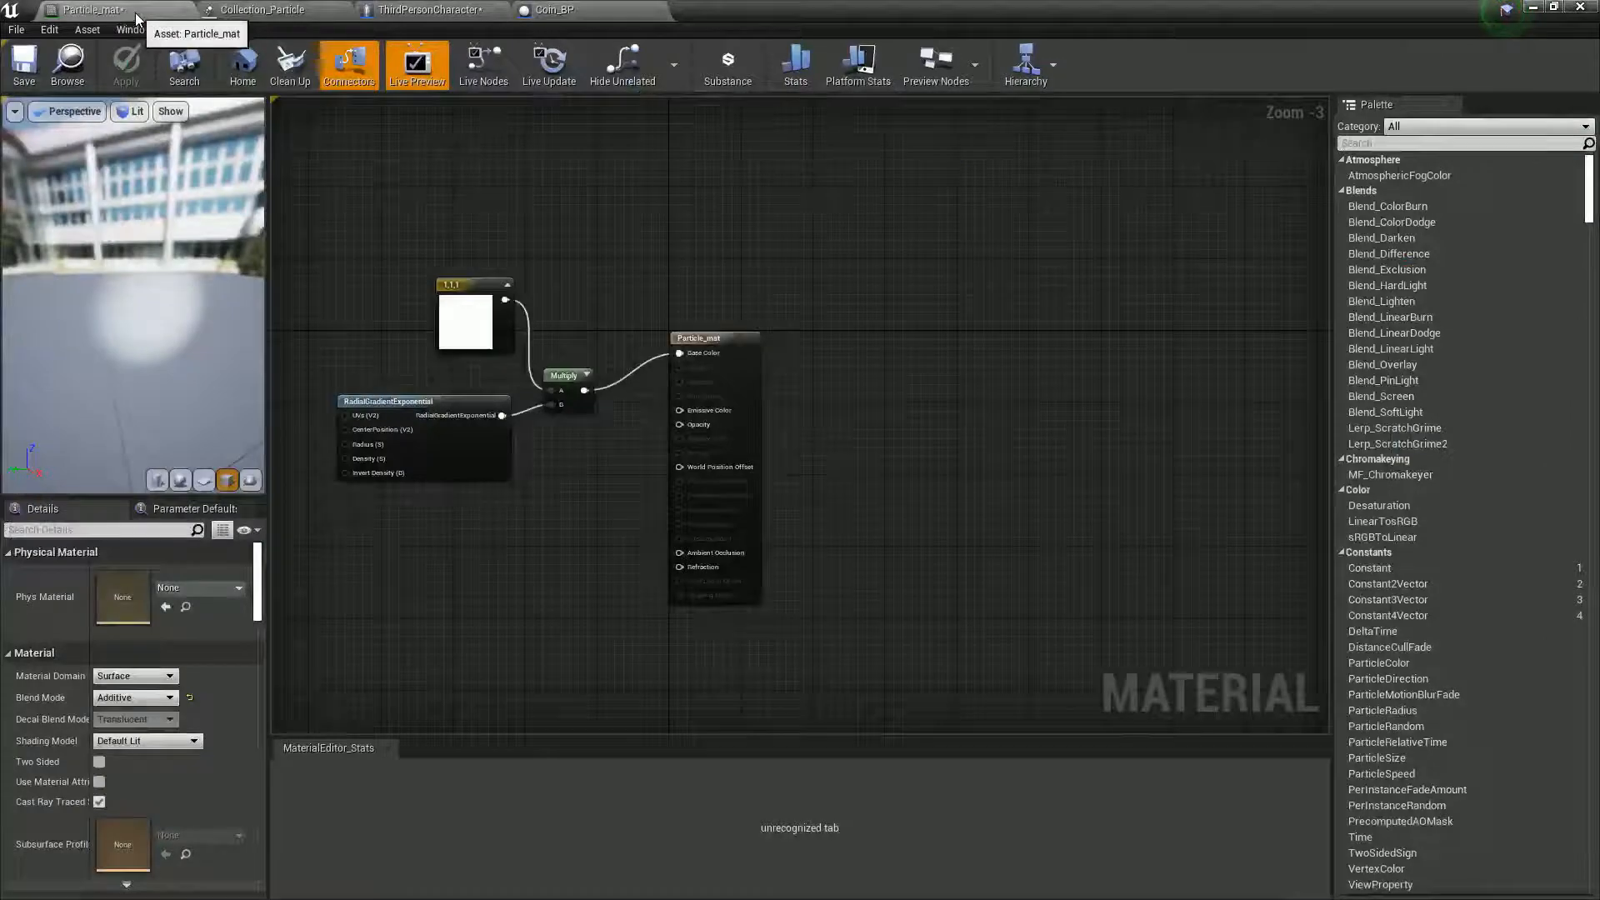
left_click(429, 10)
mouse_move(894, 647)
left_mouse_down()
mouse_move(983, 659)
mouse_move(1057, 478)
mouse_move(973, 658)
mouse_move(893, 668)
left_mouse_up()
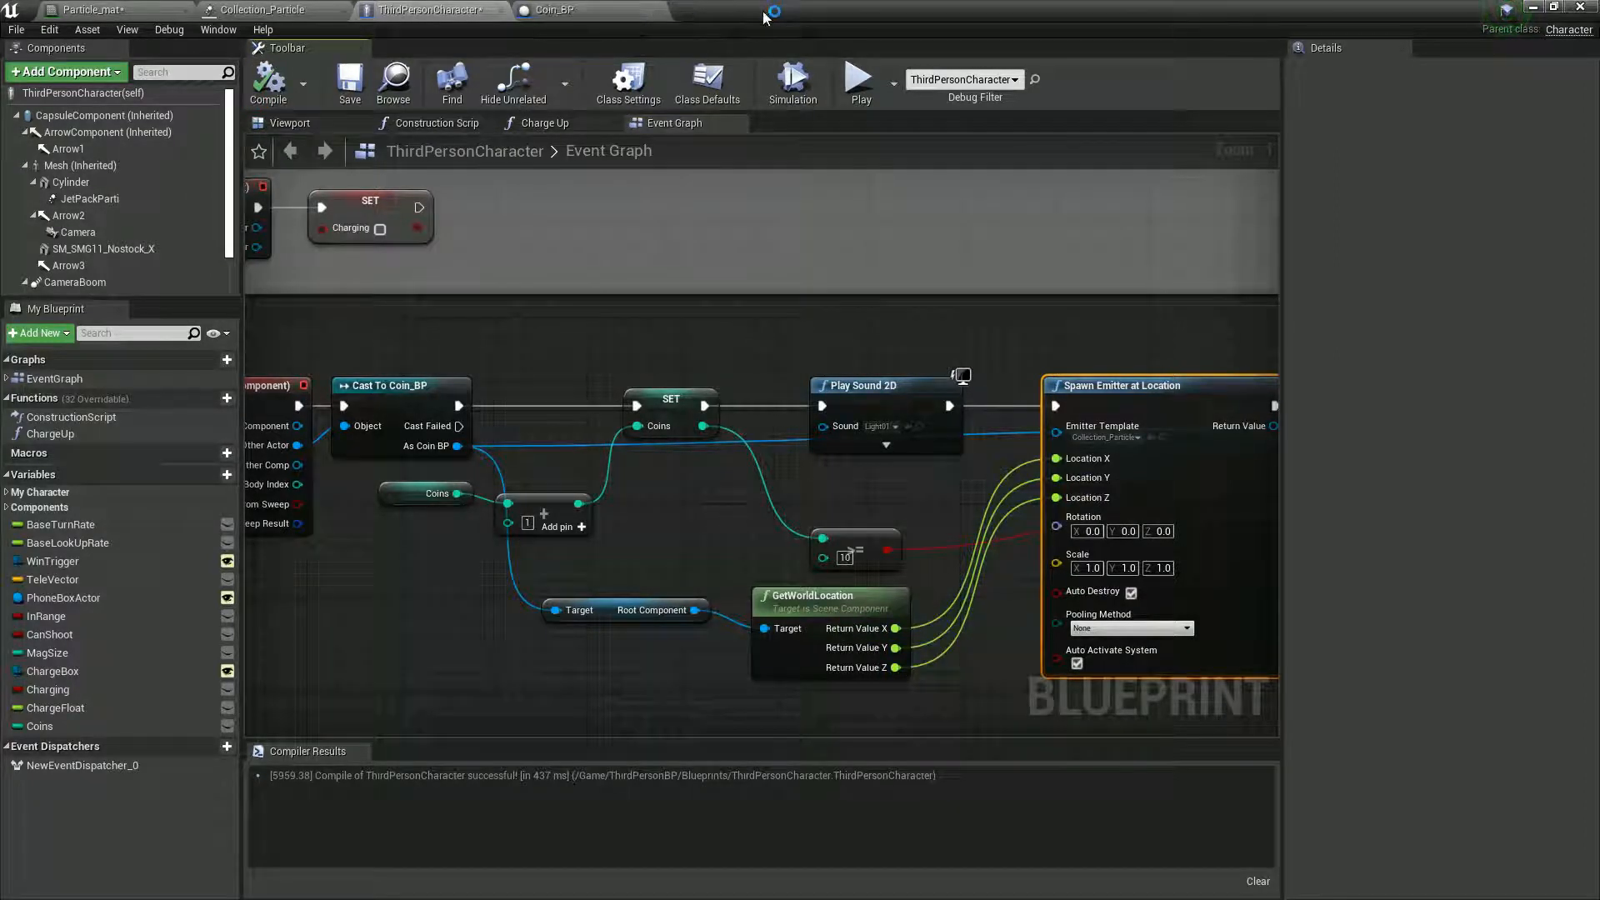
- Select all ten coins, Coin_BP through Coin_BP10, in the level and raise them together above the floor
left_click_drag(857, 5, 1010, 570)
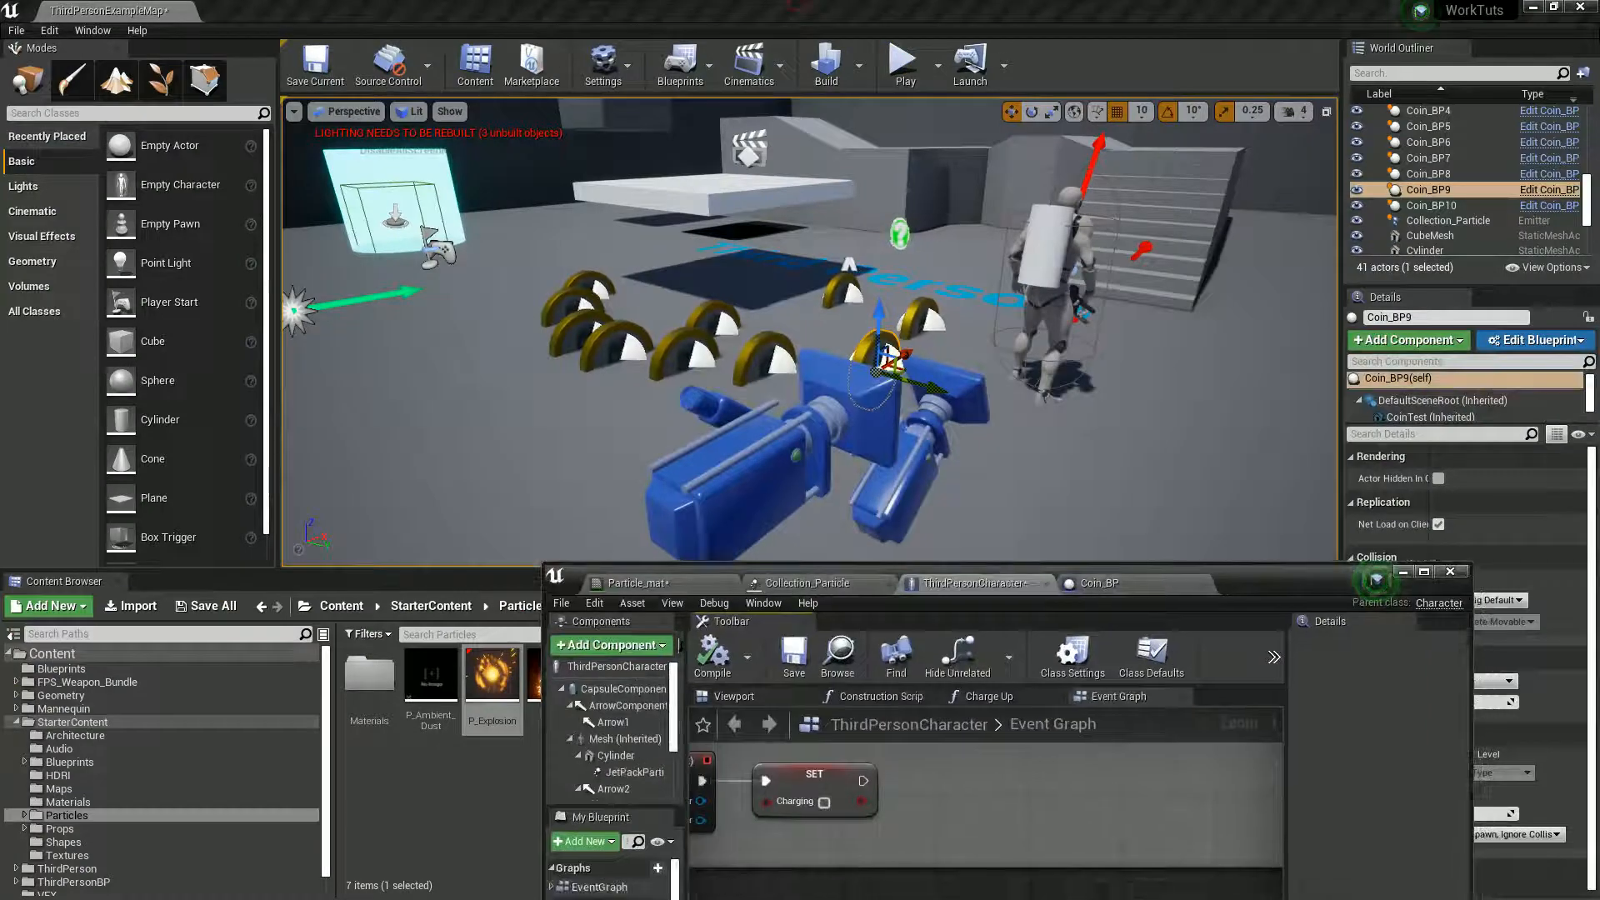
left_click(1435, 207)
scroll(1436, 205, "up", 3)
left_click(1423, 145, "shift")
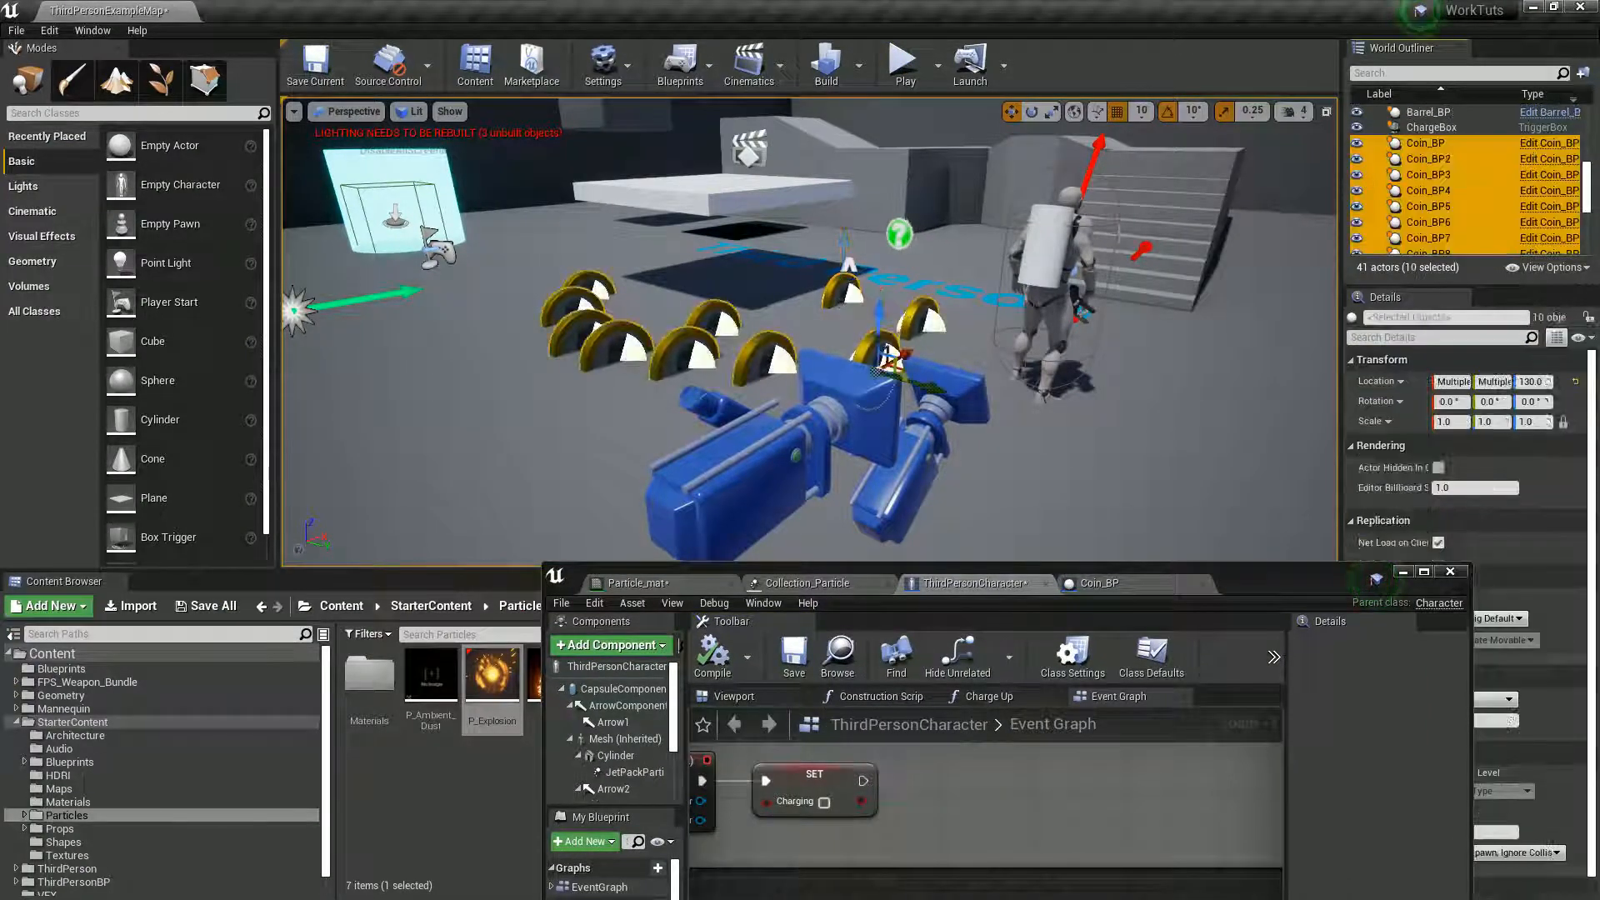
left_click_drag(880, 317, 879, 83)
- Play-test the level by running the character through several raised coins to check their pickup and burst particles, and end the test
left_click(903, 63)
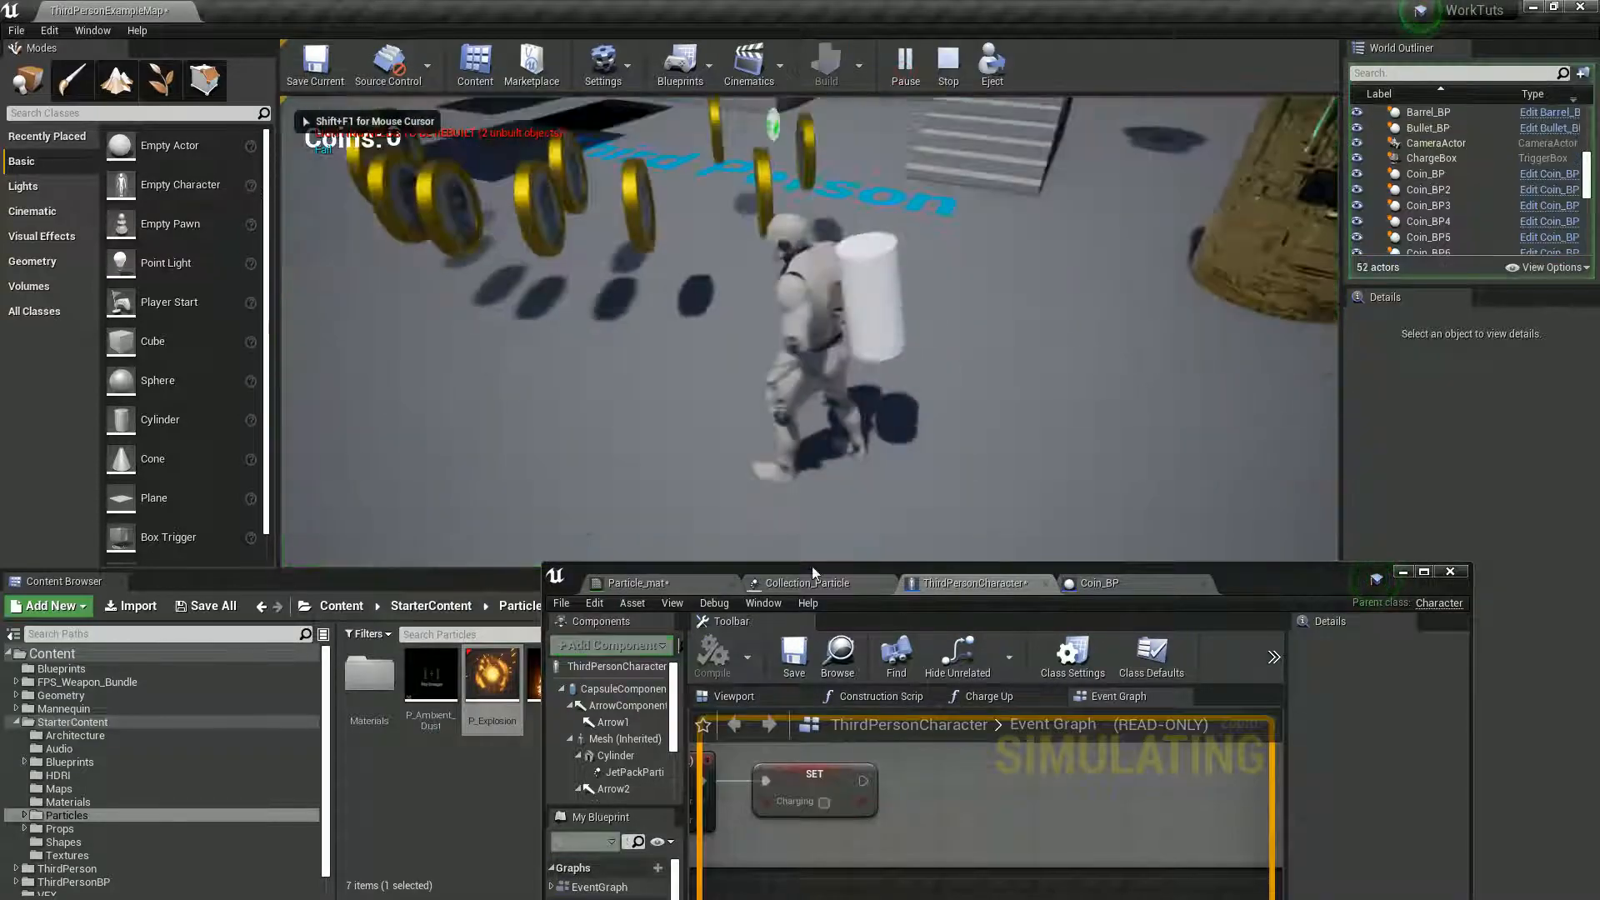
key("w")
key("a")
key("d")
key("a")
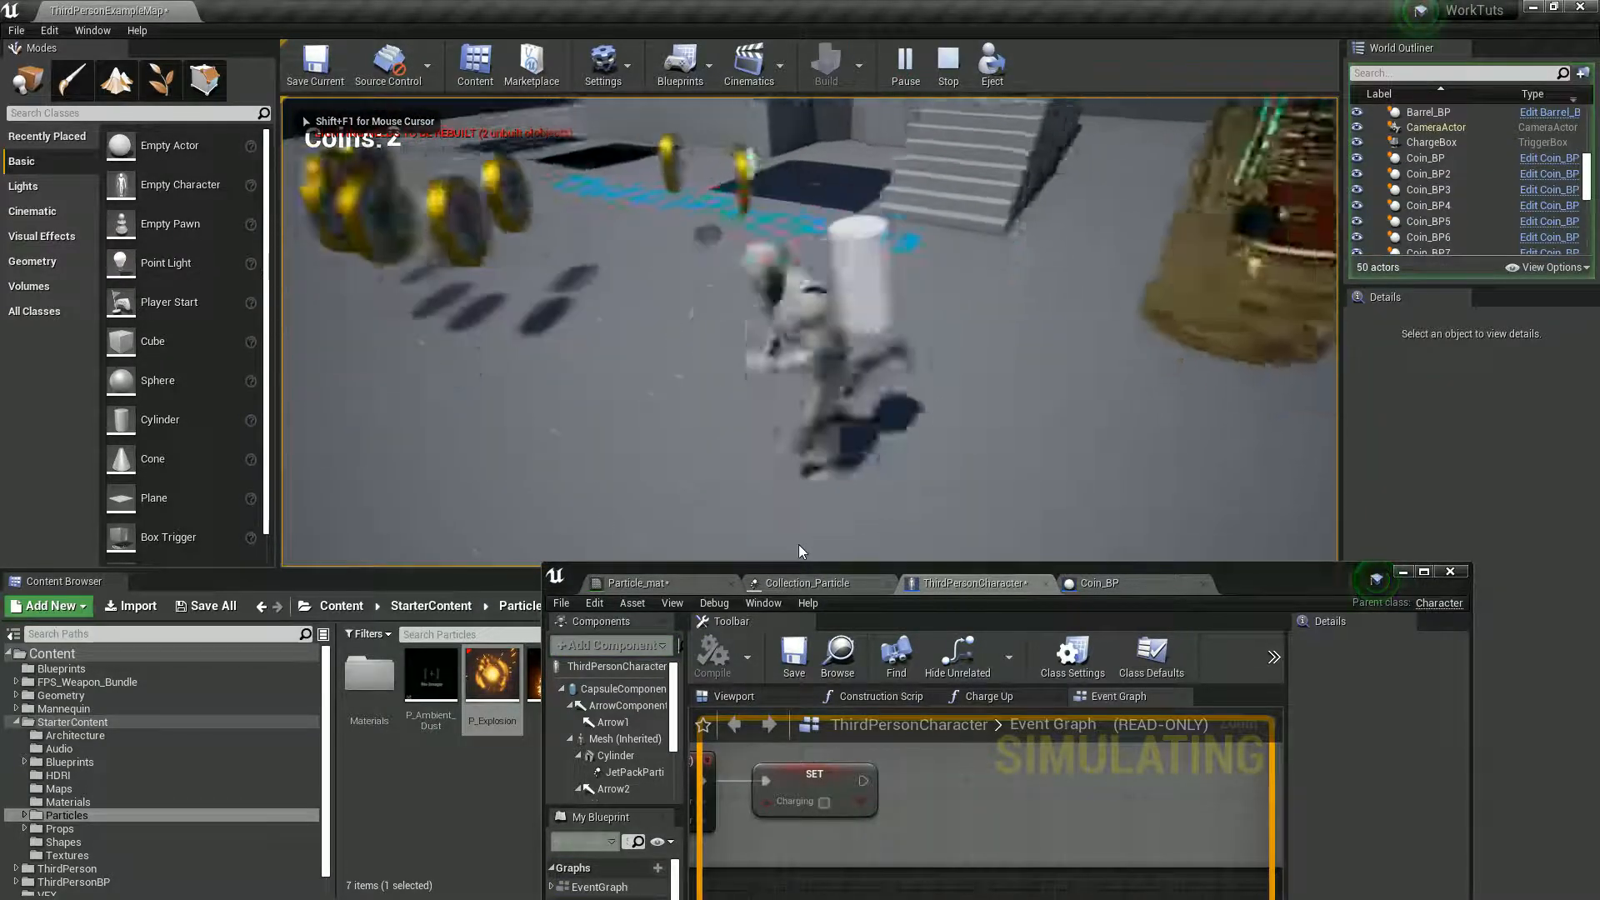
key("d")
key("s")
key("w")
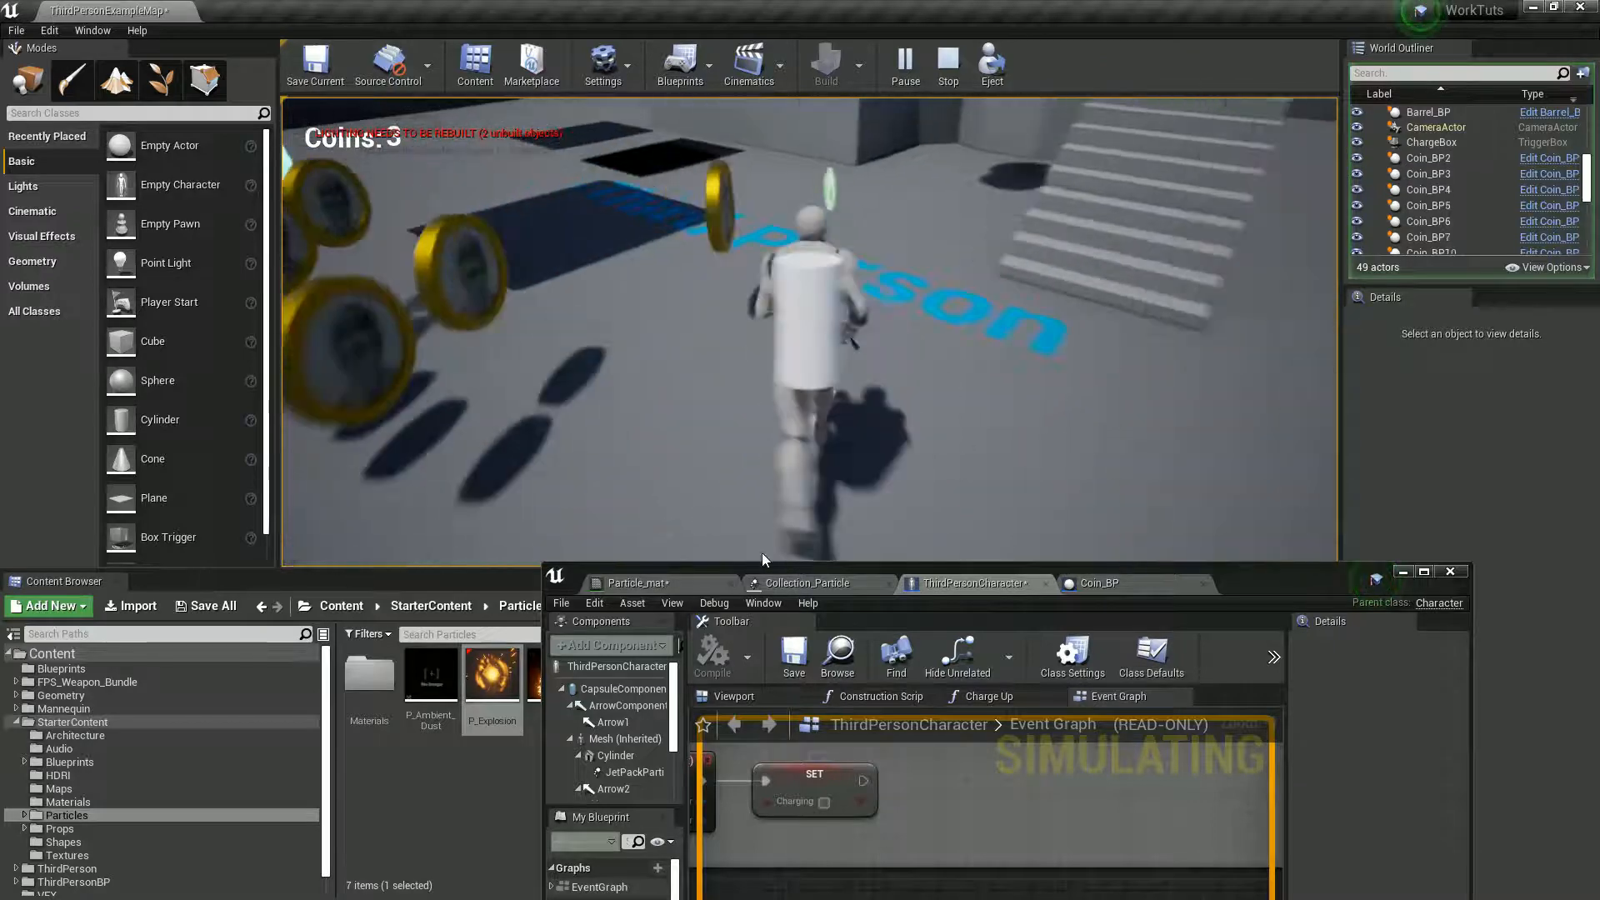
key("a")
key("s")
key("w")
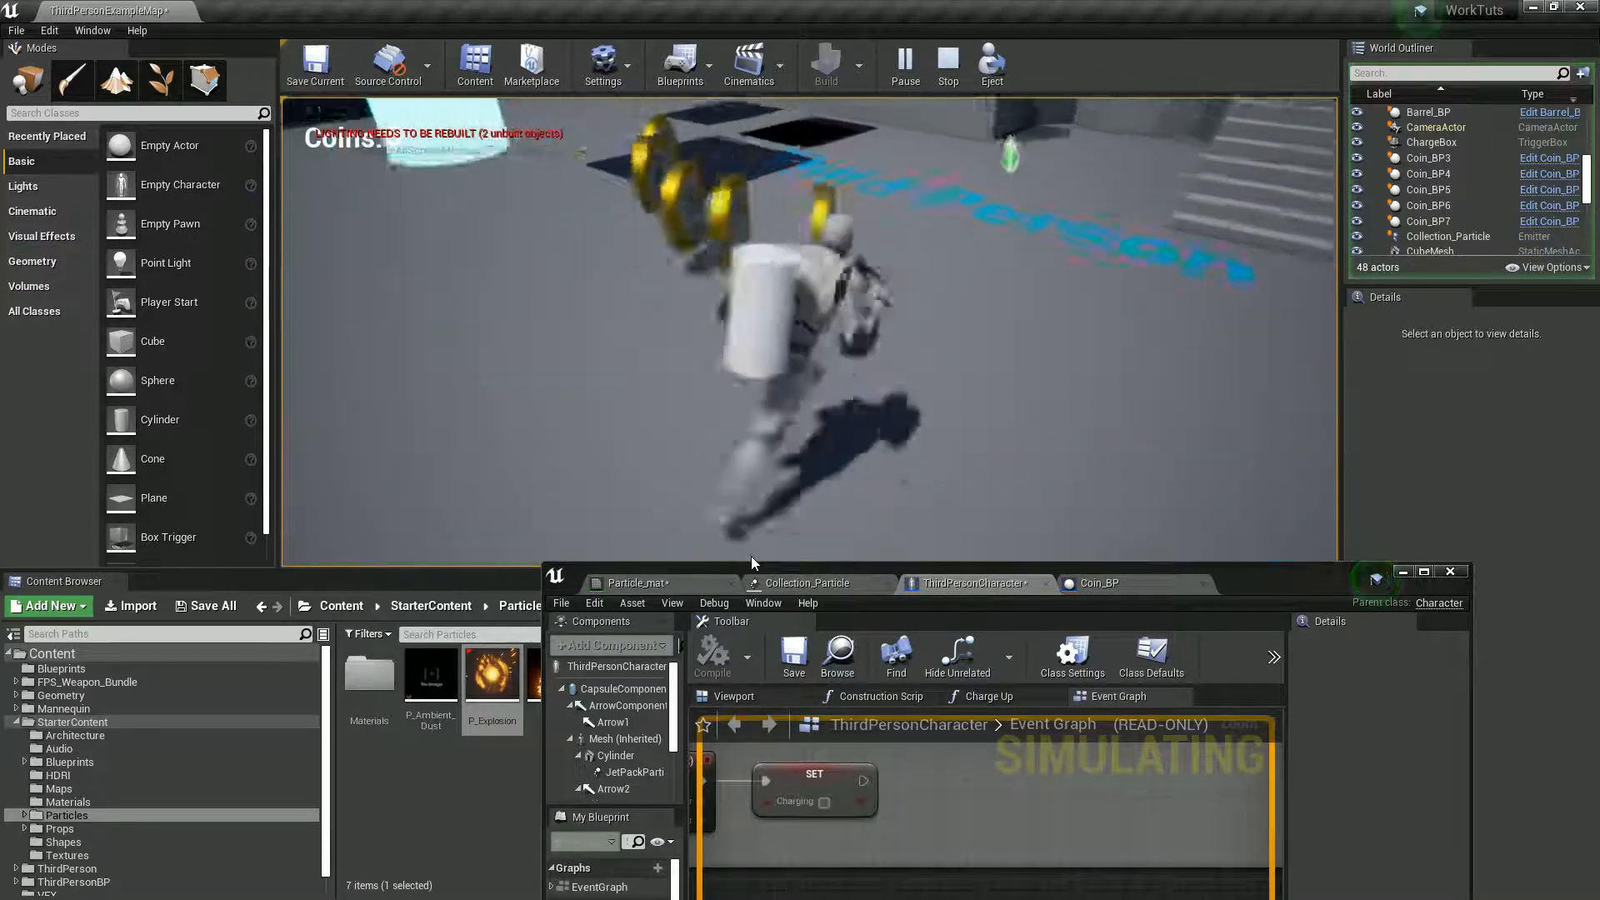
key("d")
key("s")
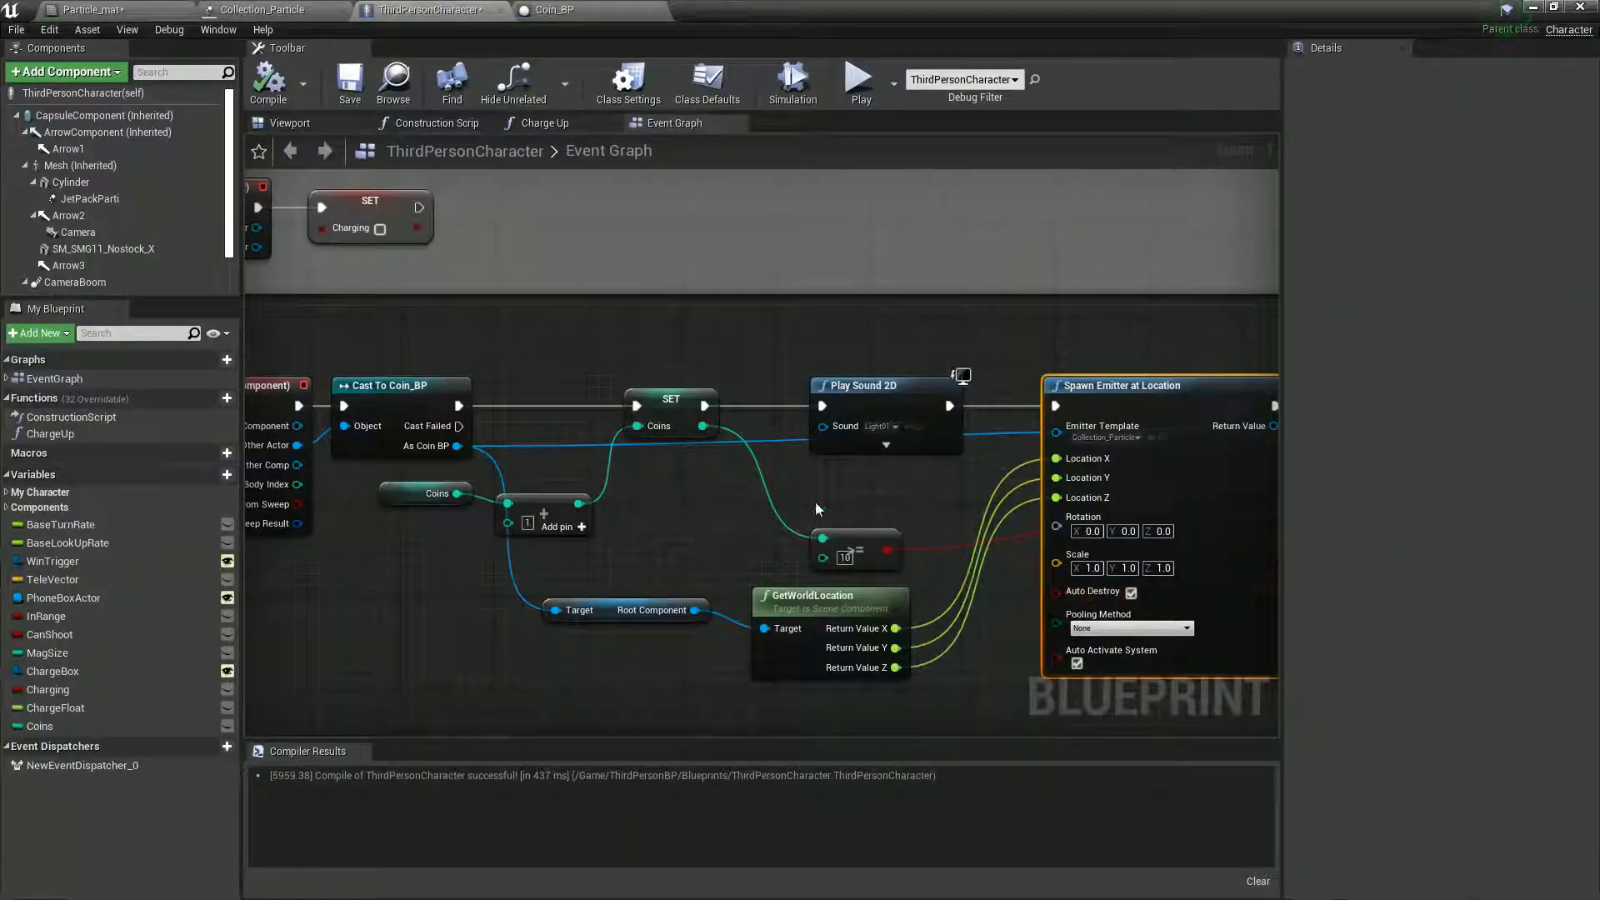
- Try Steam01 as the sound of the Play Sound 2D node in the ThirdPersonCharacter event graph
scroll(867, 461, "up", 1)
left_click(888, 421)
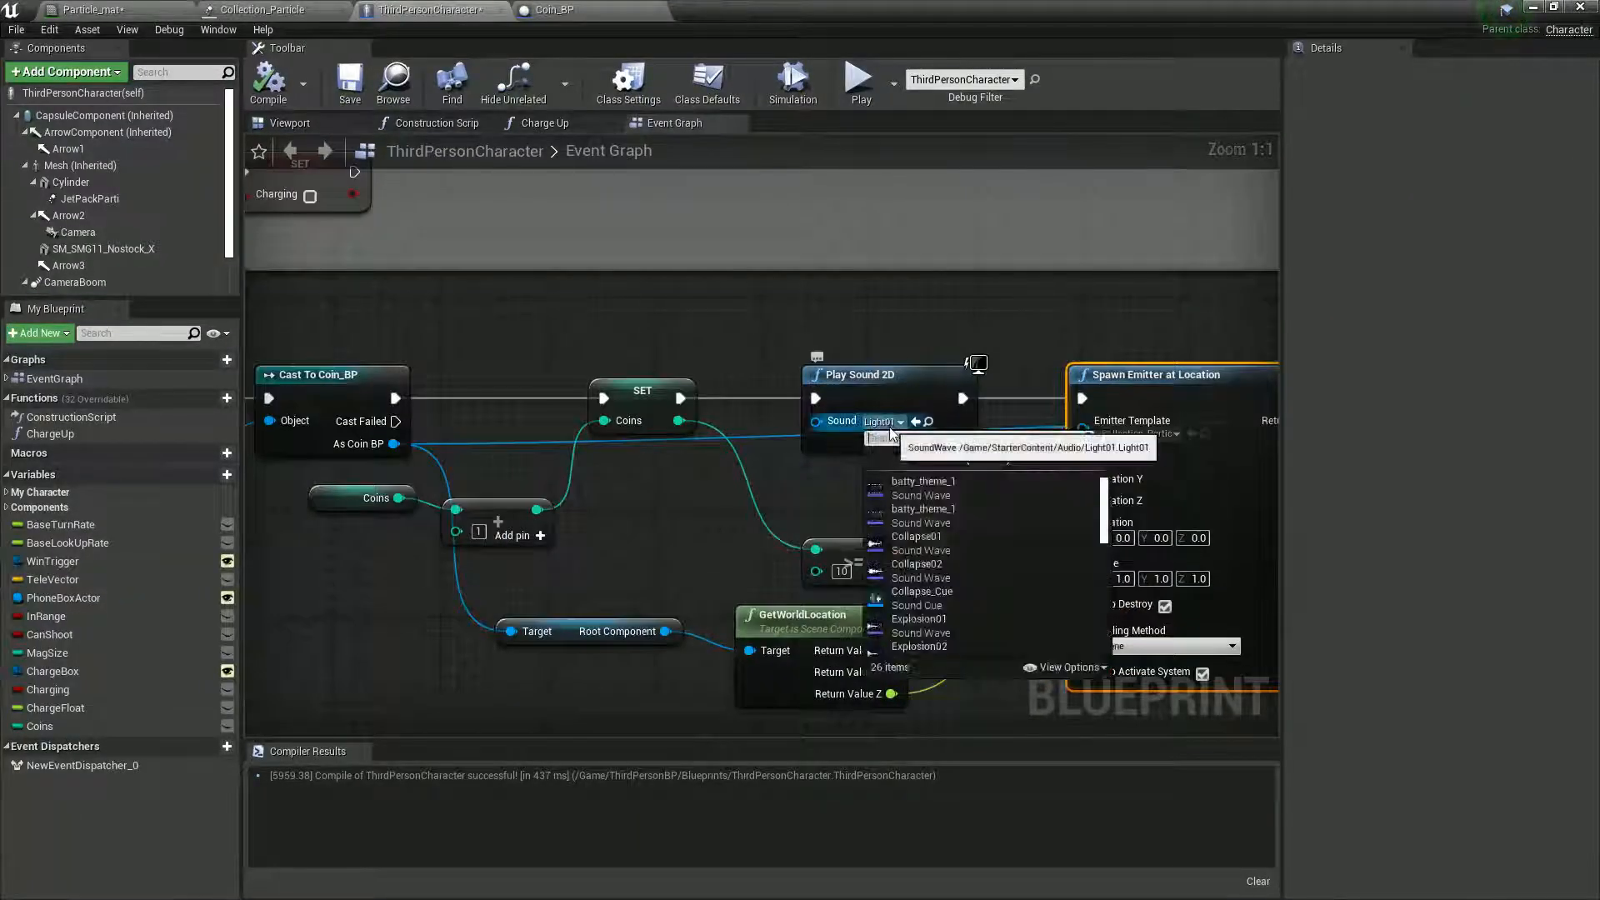
scroll(971, 617, "down", 5)
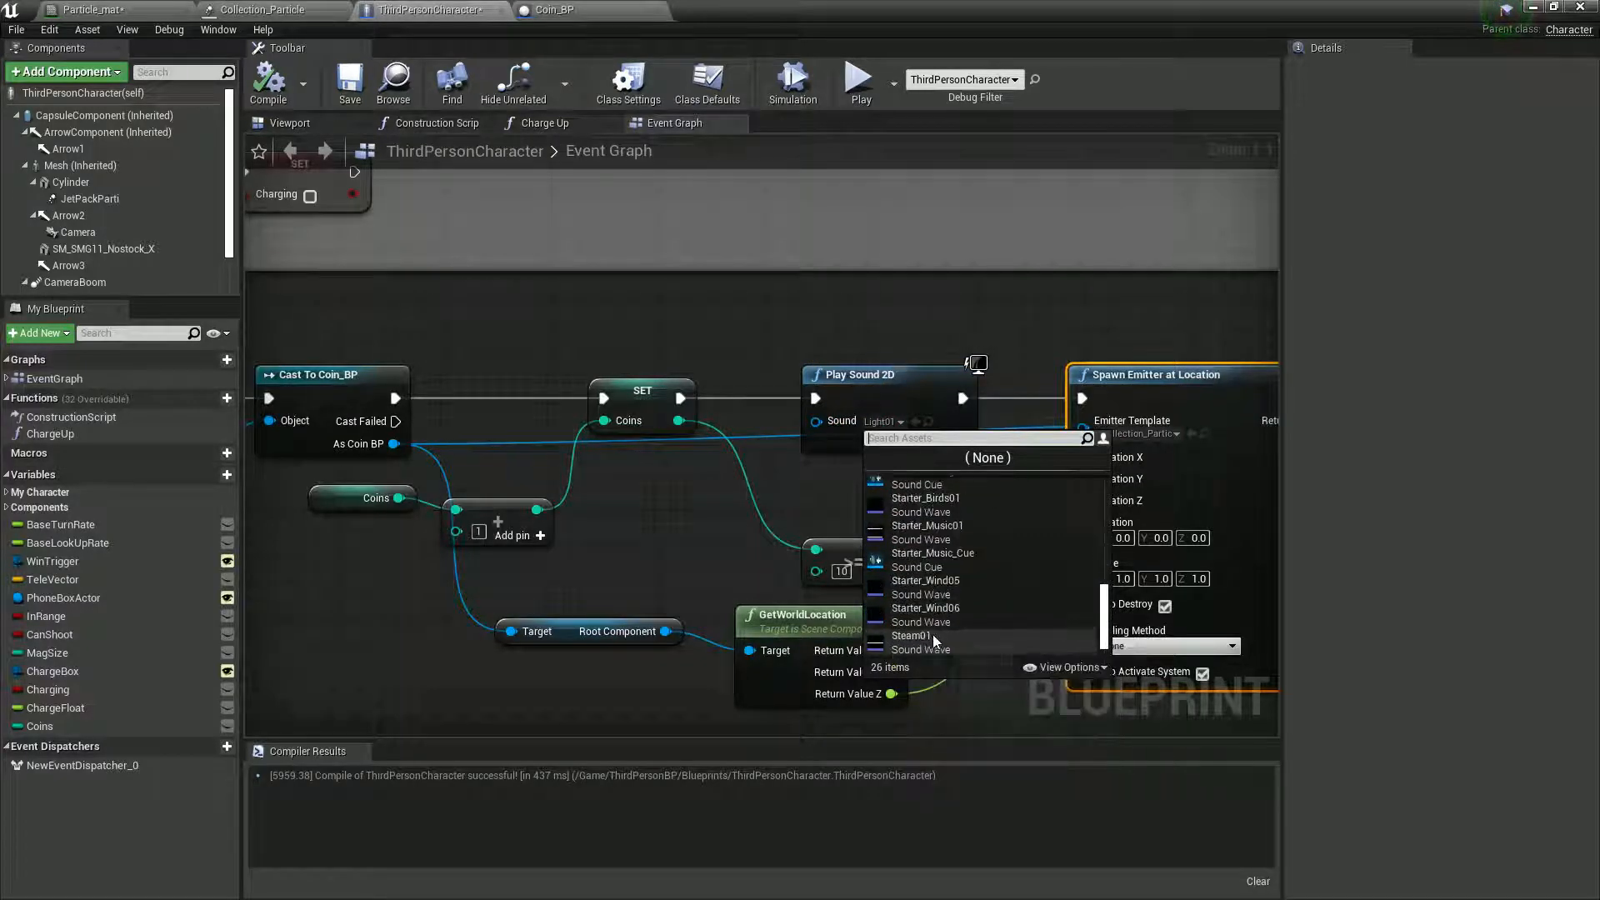
scroll(931, 637, "down", 3)
left_click(912, 610)
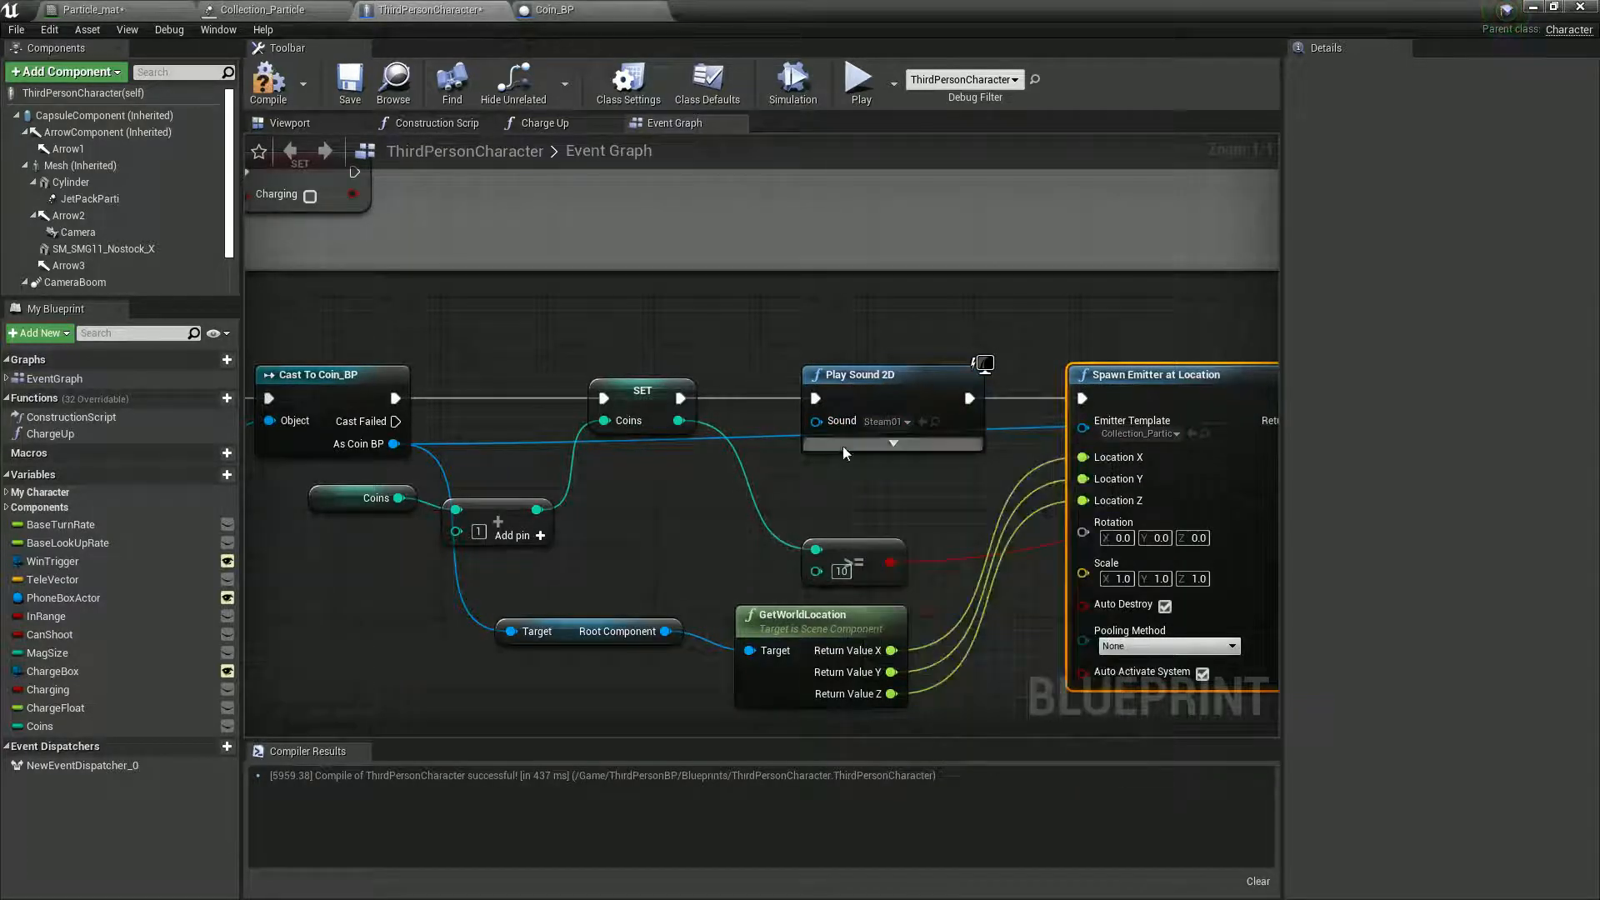
- Set the Play Sound 2D node's sound to Explosion01 and compile ThirdPersonCharacter
left_click(885, 421)
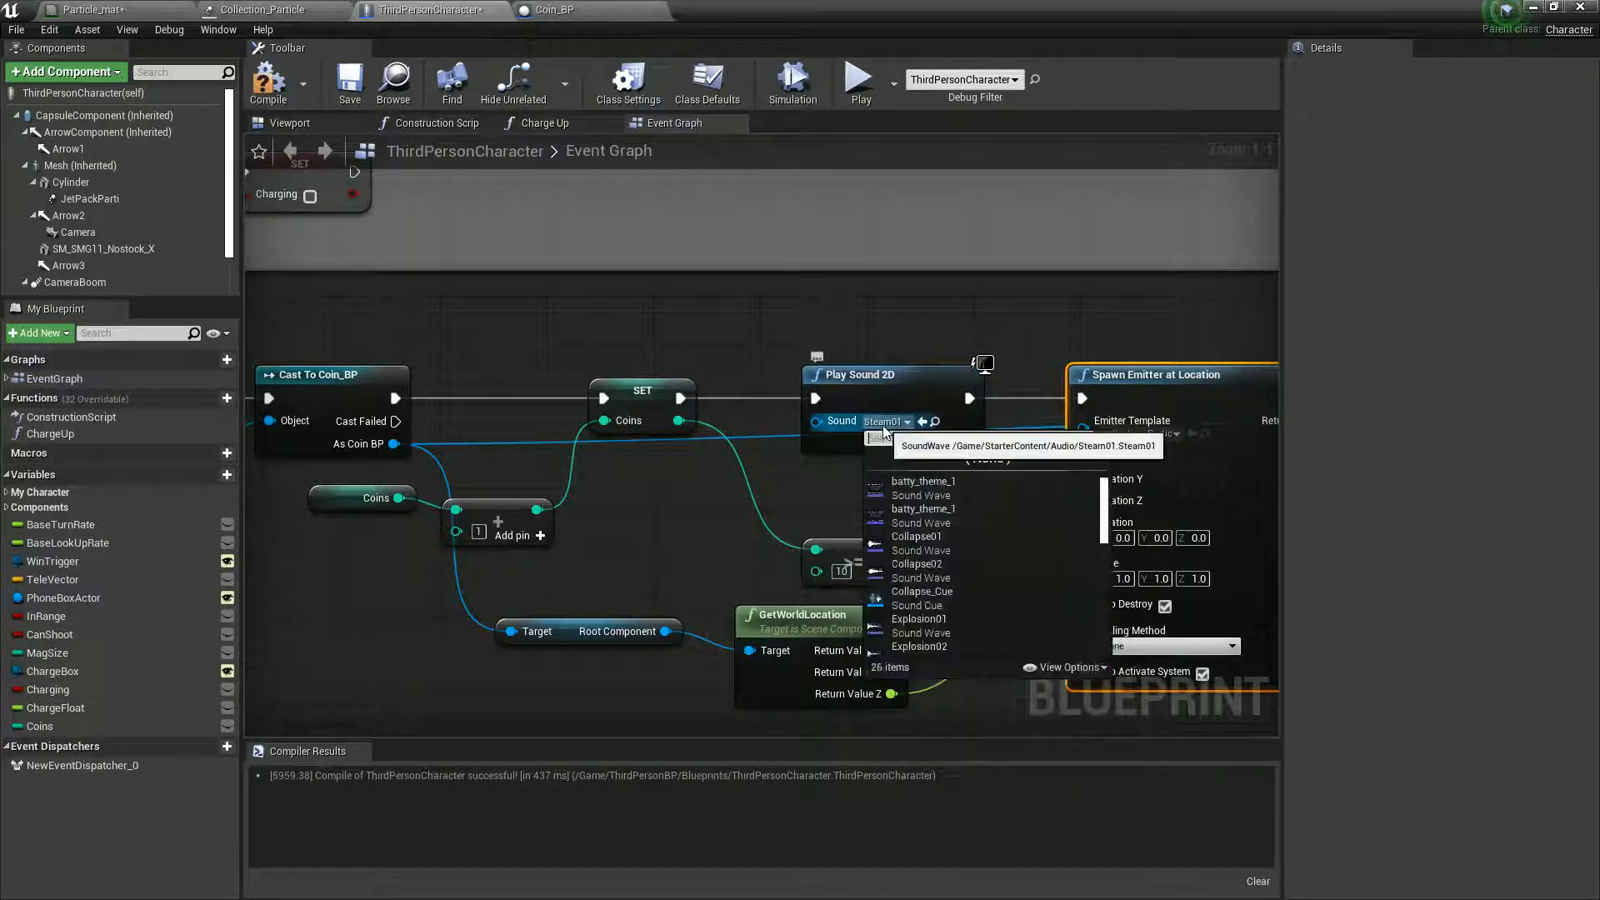
left_click(954, 621)
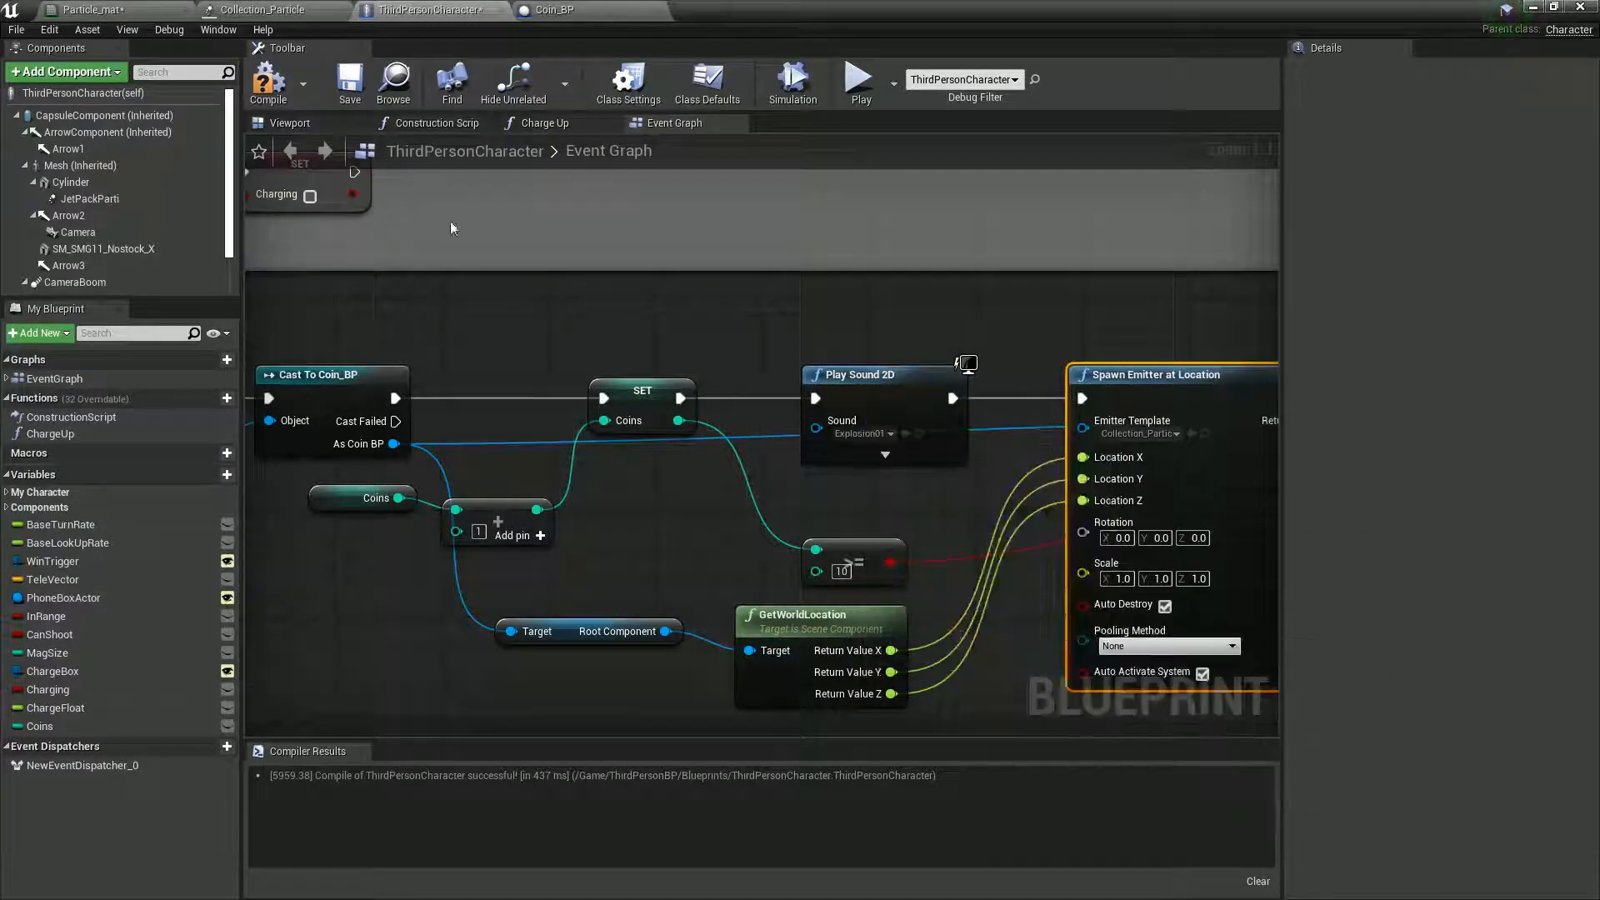
left_click(279, 89)
- Play-test the level again, collecting all ten coins to check the new pickup sound and the win event, and stop the simulation
left_click_drag(783, 17, 1033, 671)
left_click(903, 63)
key("w")
key("s")
key("w")
key("a")
key("d")
key("w")
key("a")
key("w")
key("a")
key("d")
key("a")
key("w")
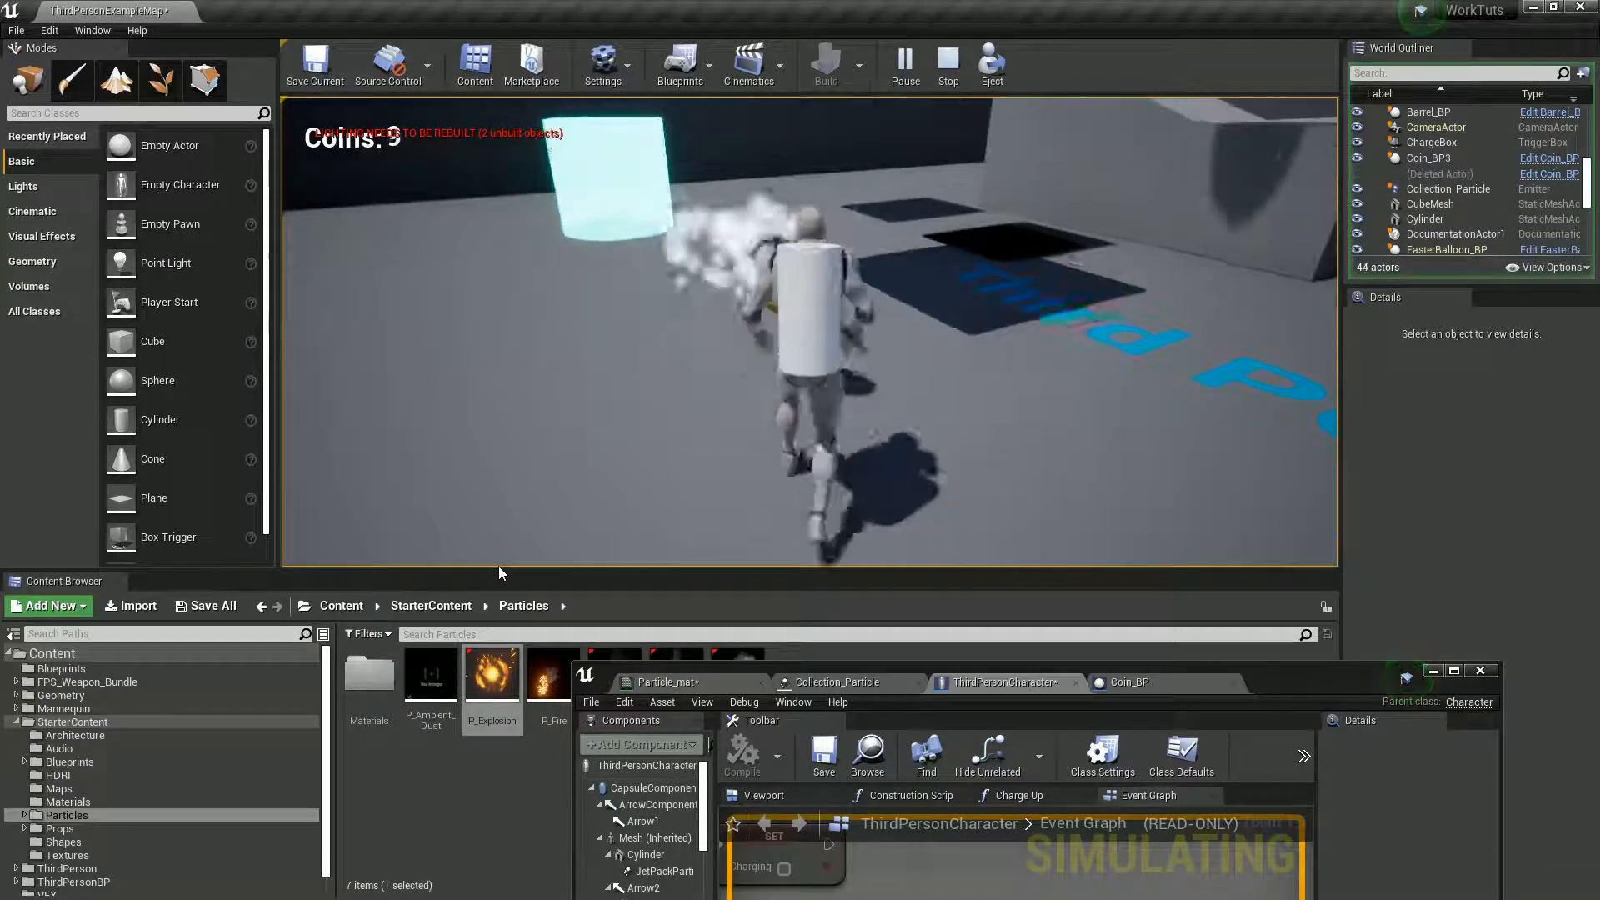
key("a")
key("d")
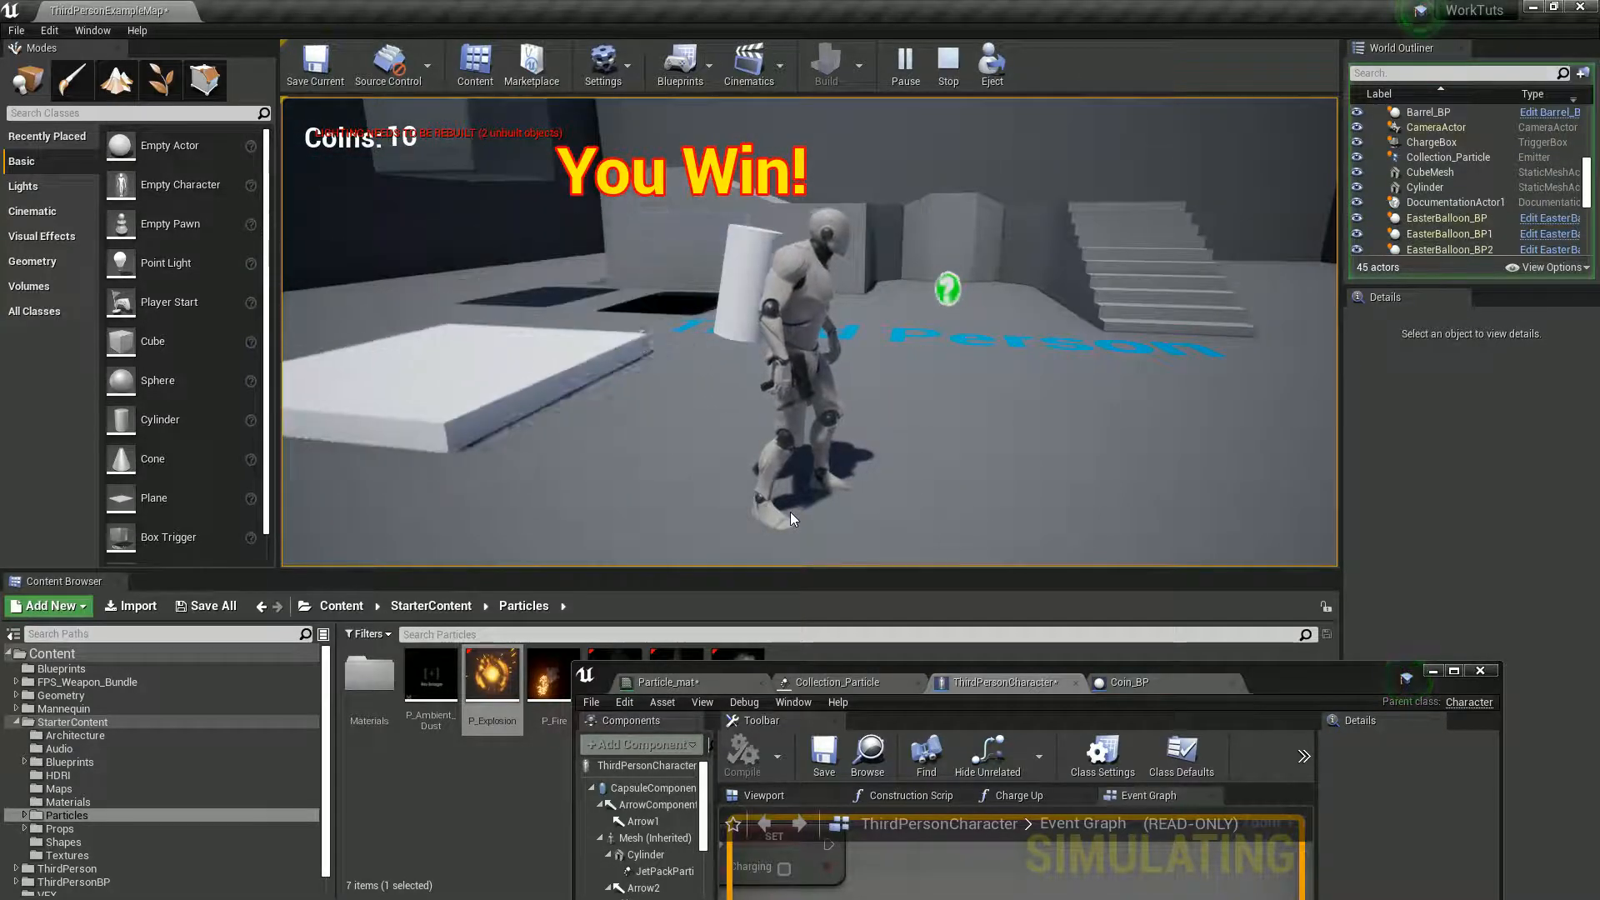
key("Escape")
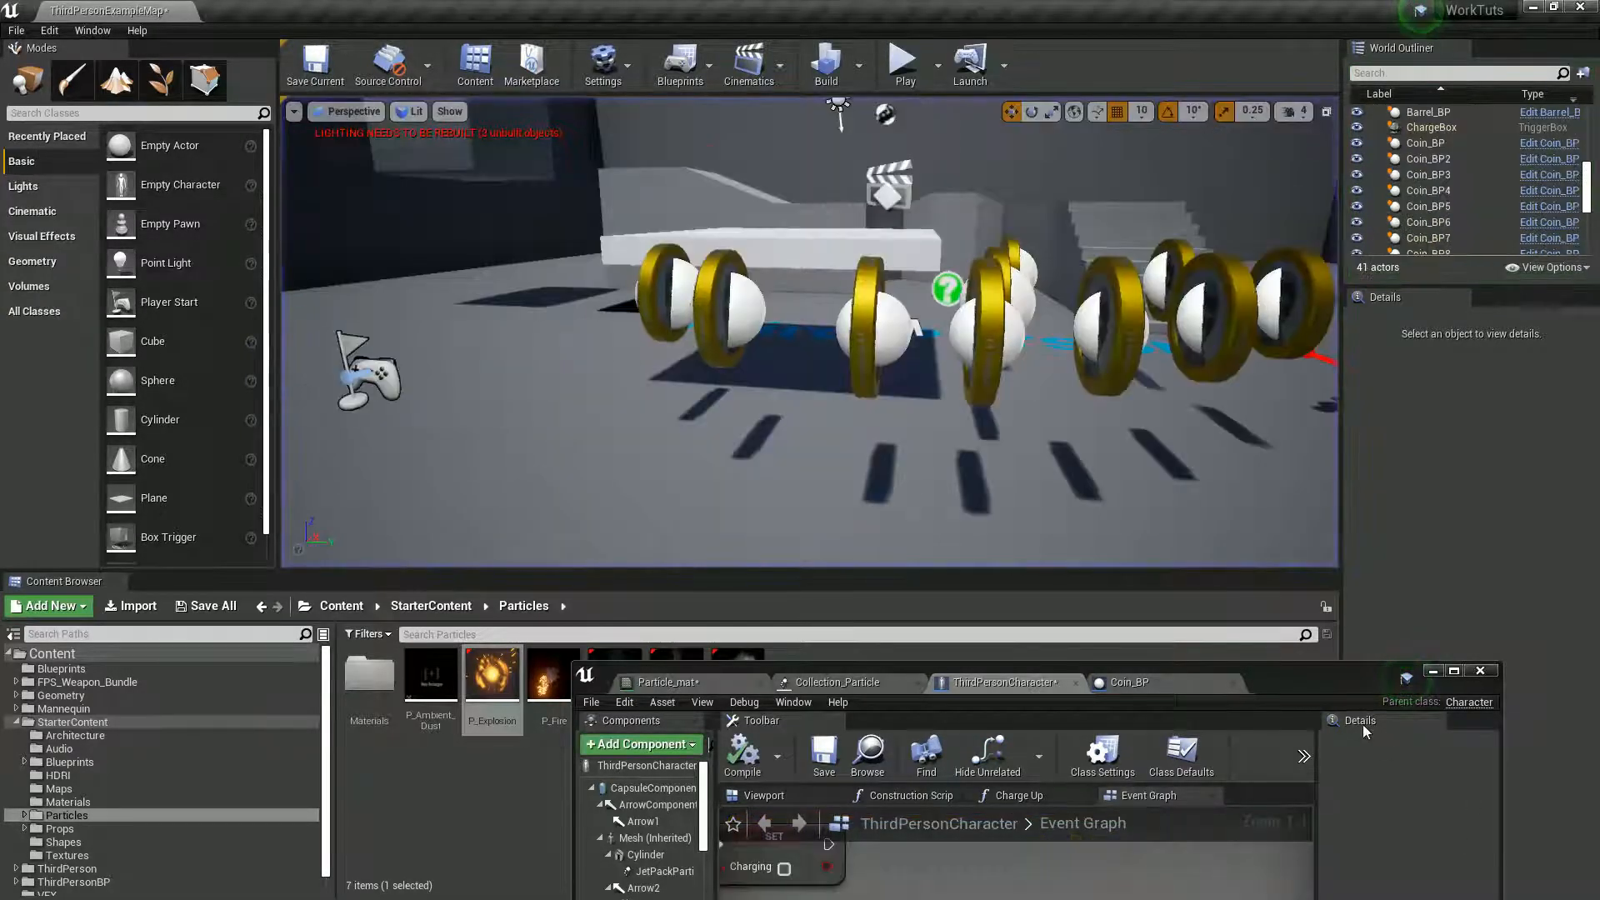
- Change the Constant3Vector colour in Particle_mat to an orange-gold of about 0.734, 0.363, 0, and save the material
double_click(1347, 683)
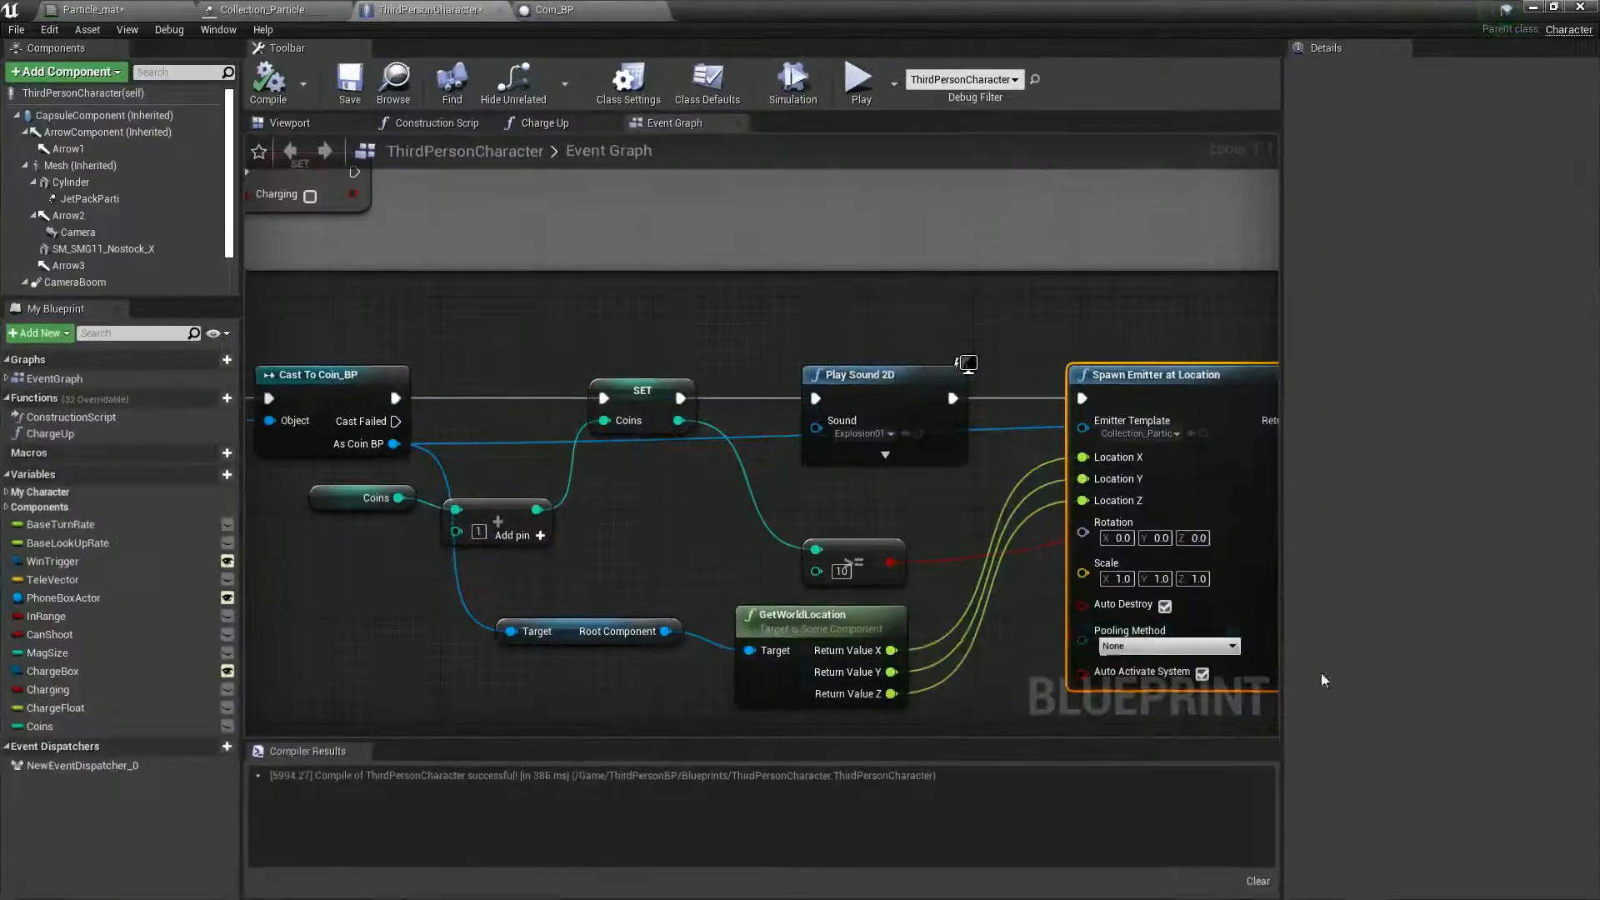
left_click(554, 10)
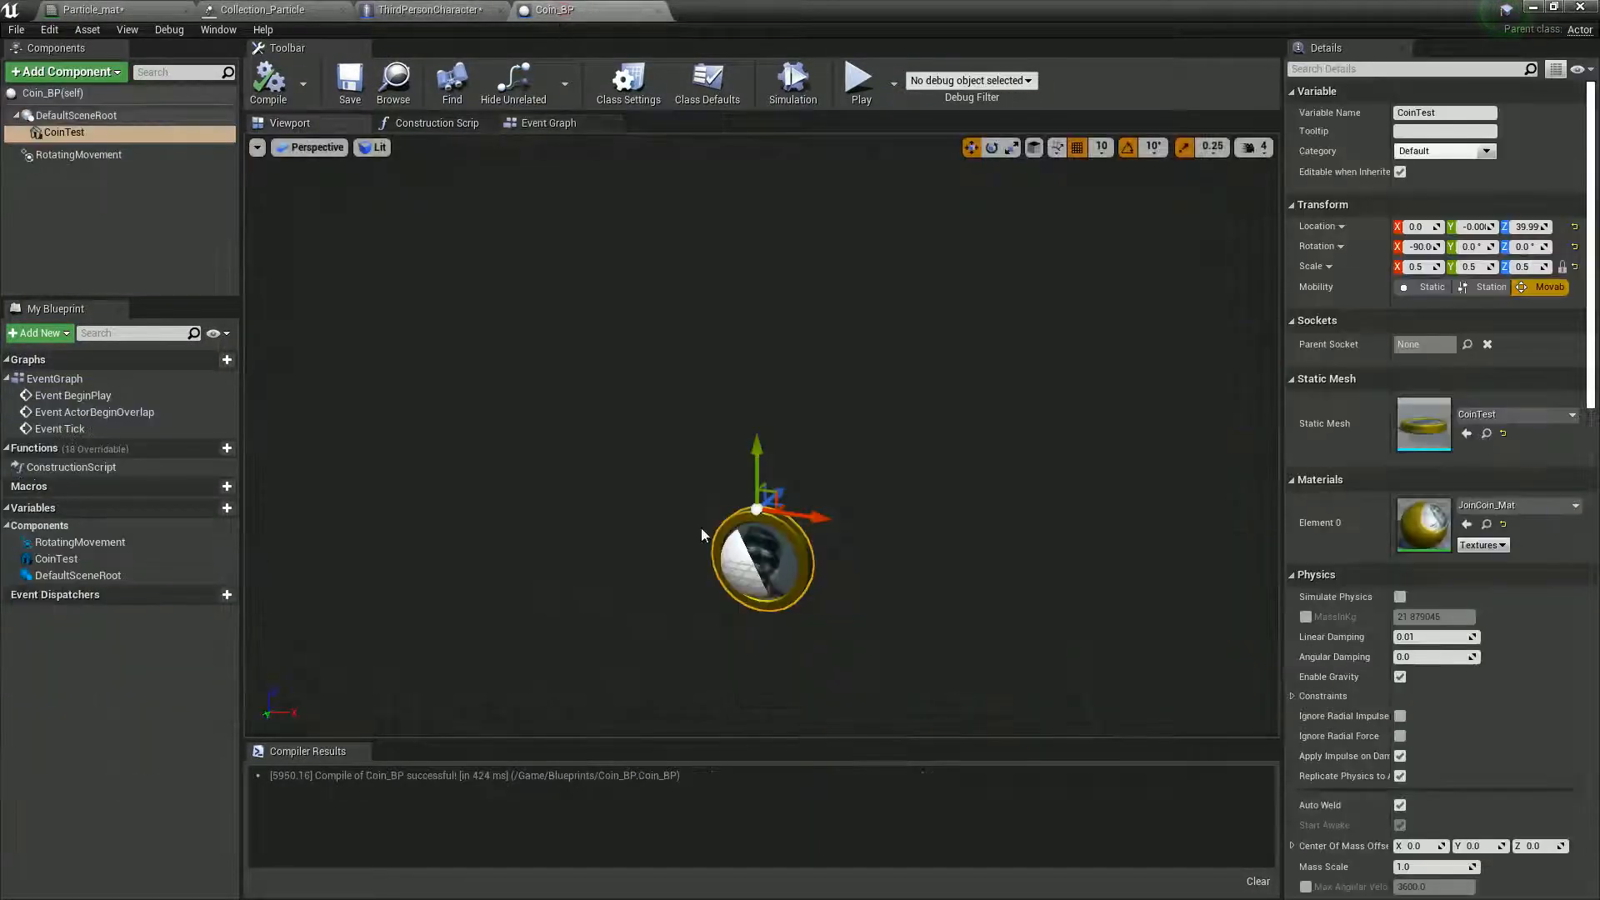
left_click(94, 10)
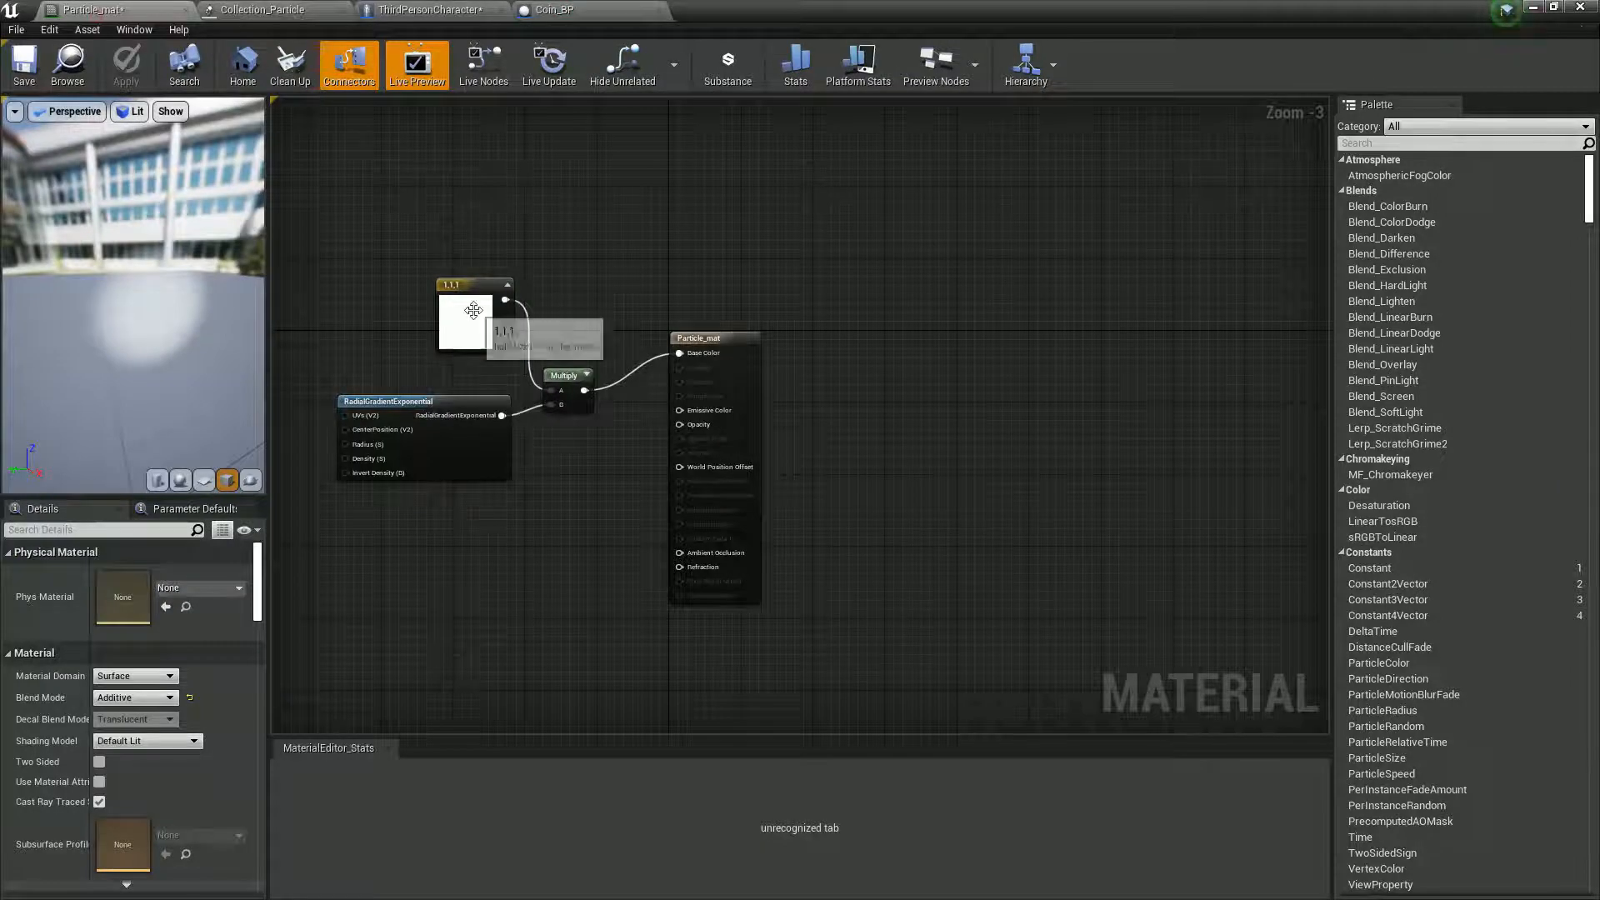
double_click(473, 310)
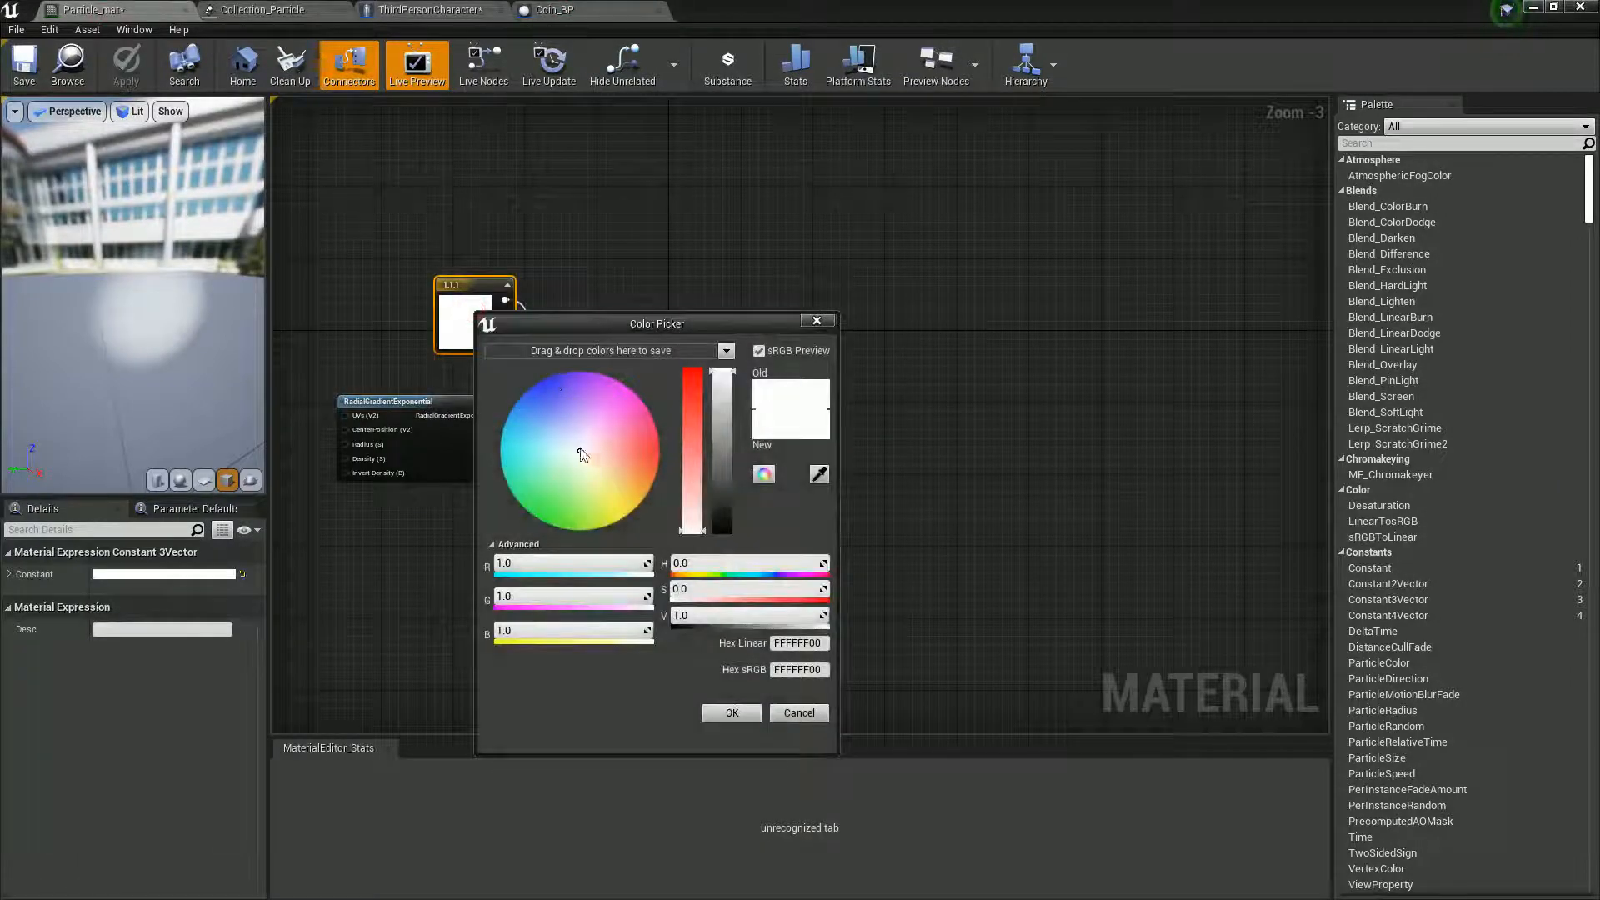
left_click_drag(582, 454, 684, 532)
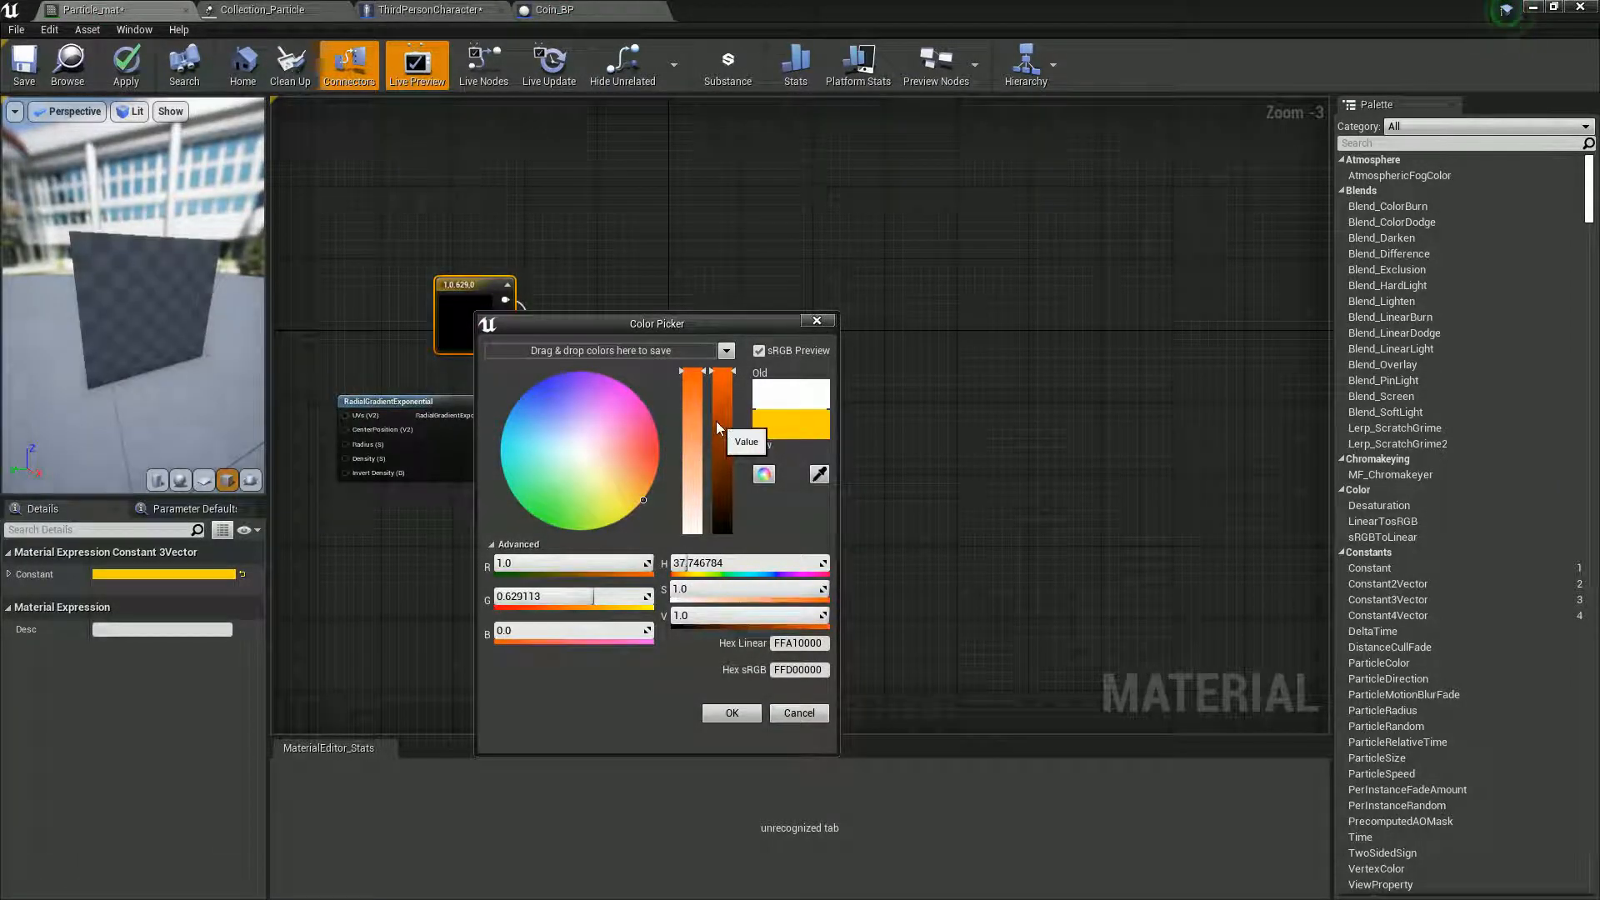
left_click_drag(721, 395, 725, 413)
left_click_drag(645, 499, 664, 494)
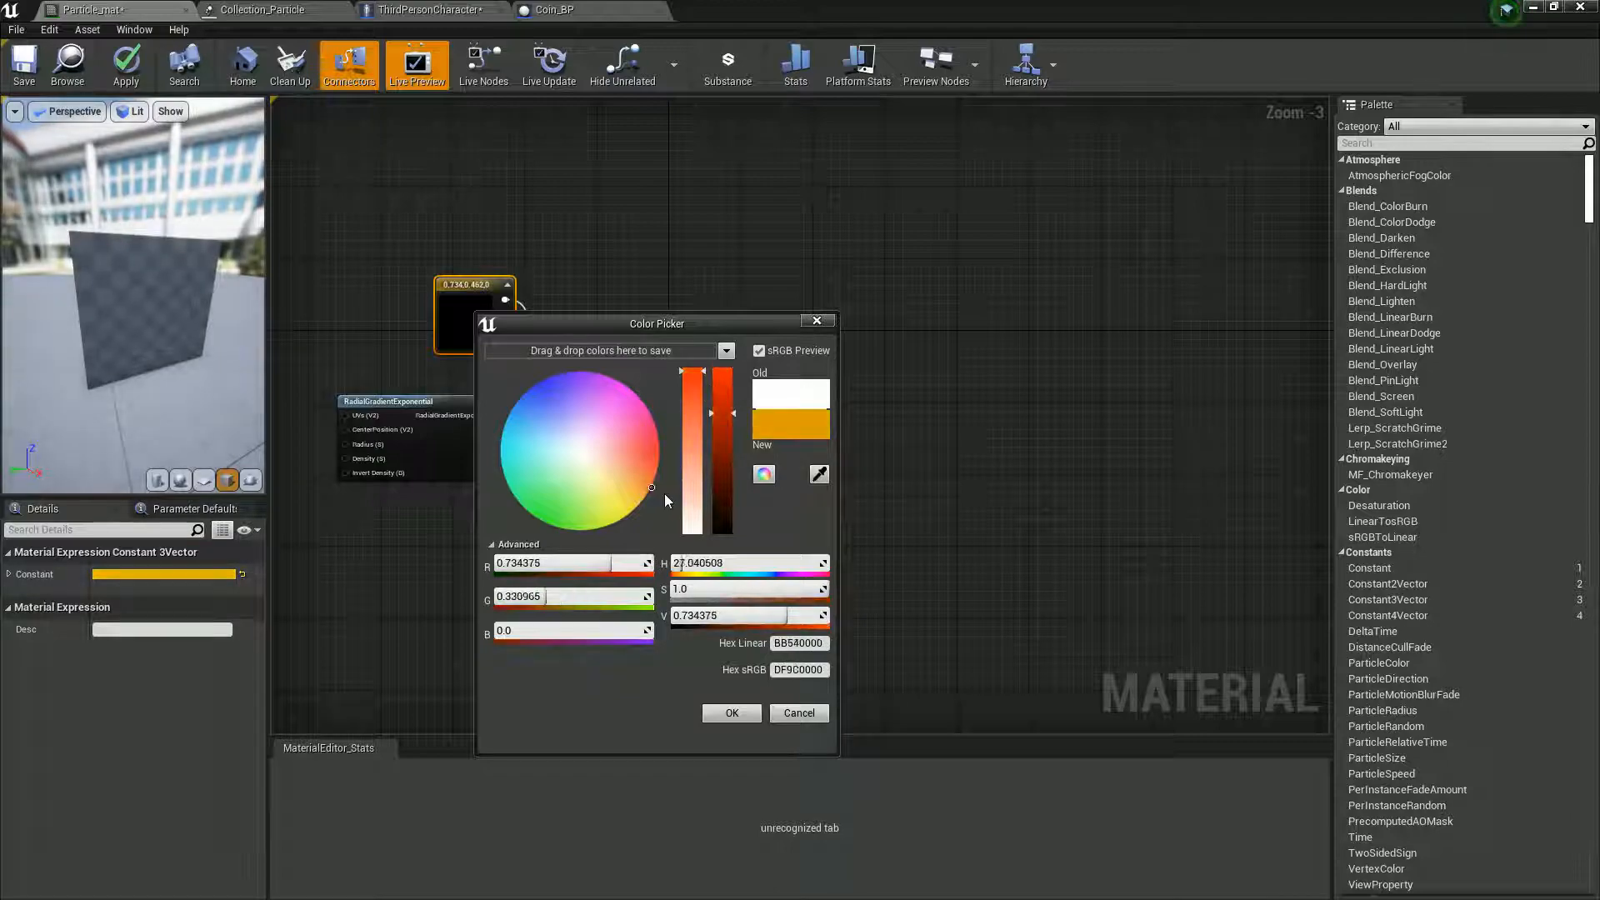
left_click(732, 714)
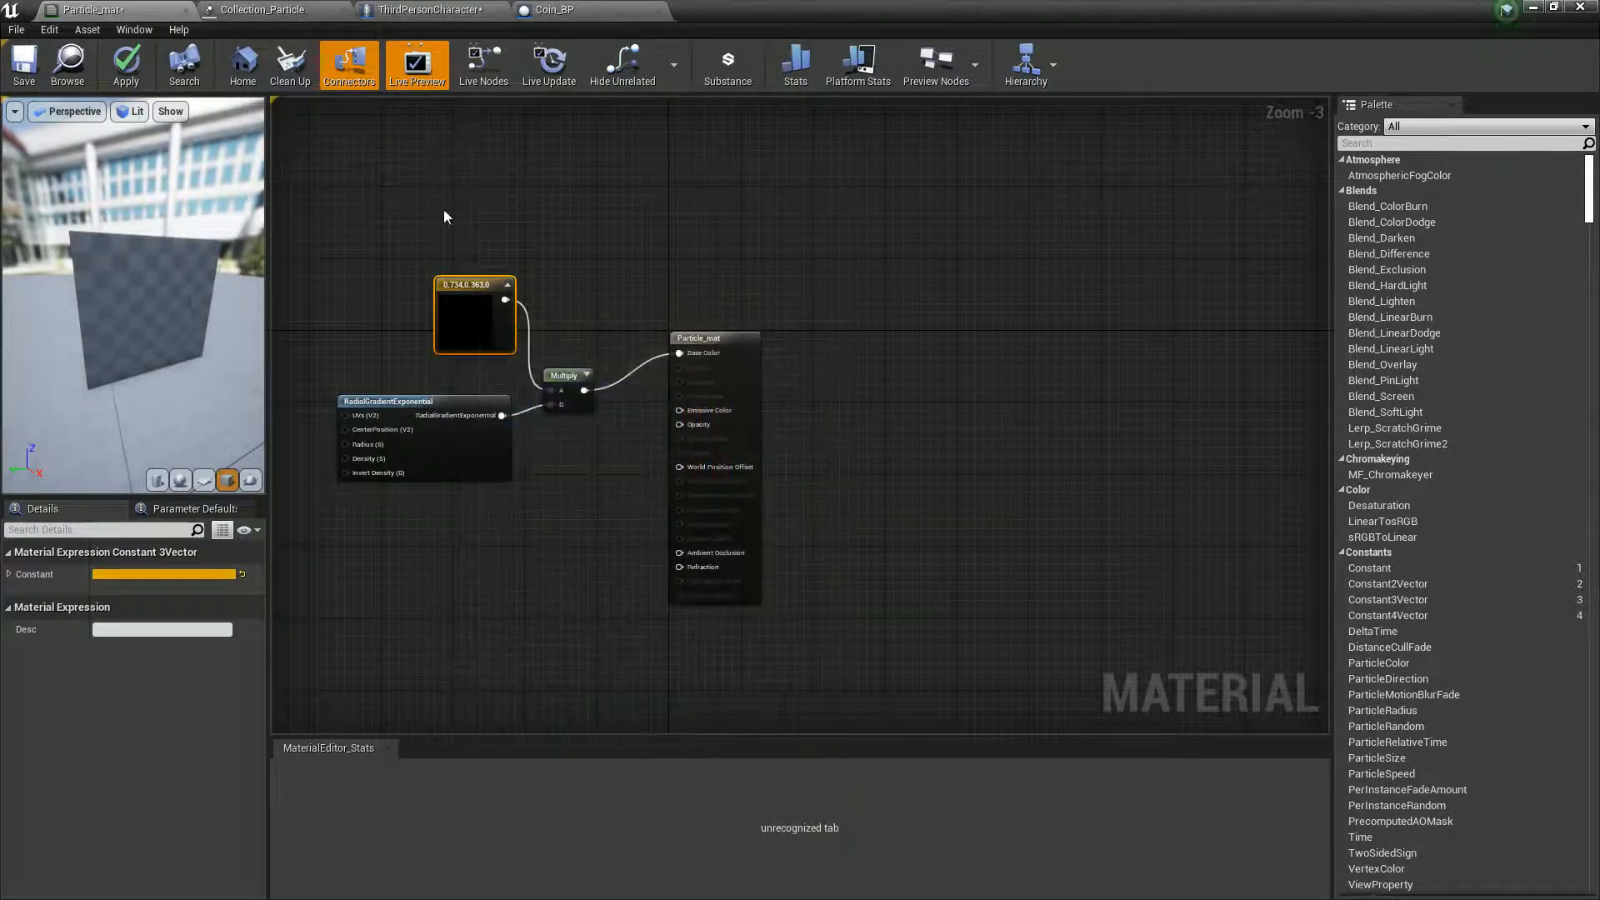
left_click_drag(757, 27, 1174, 315)
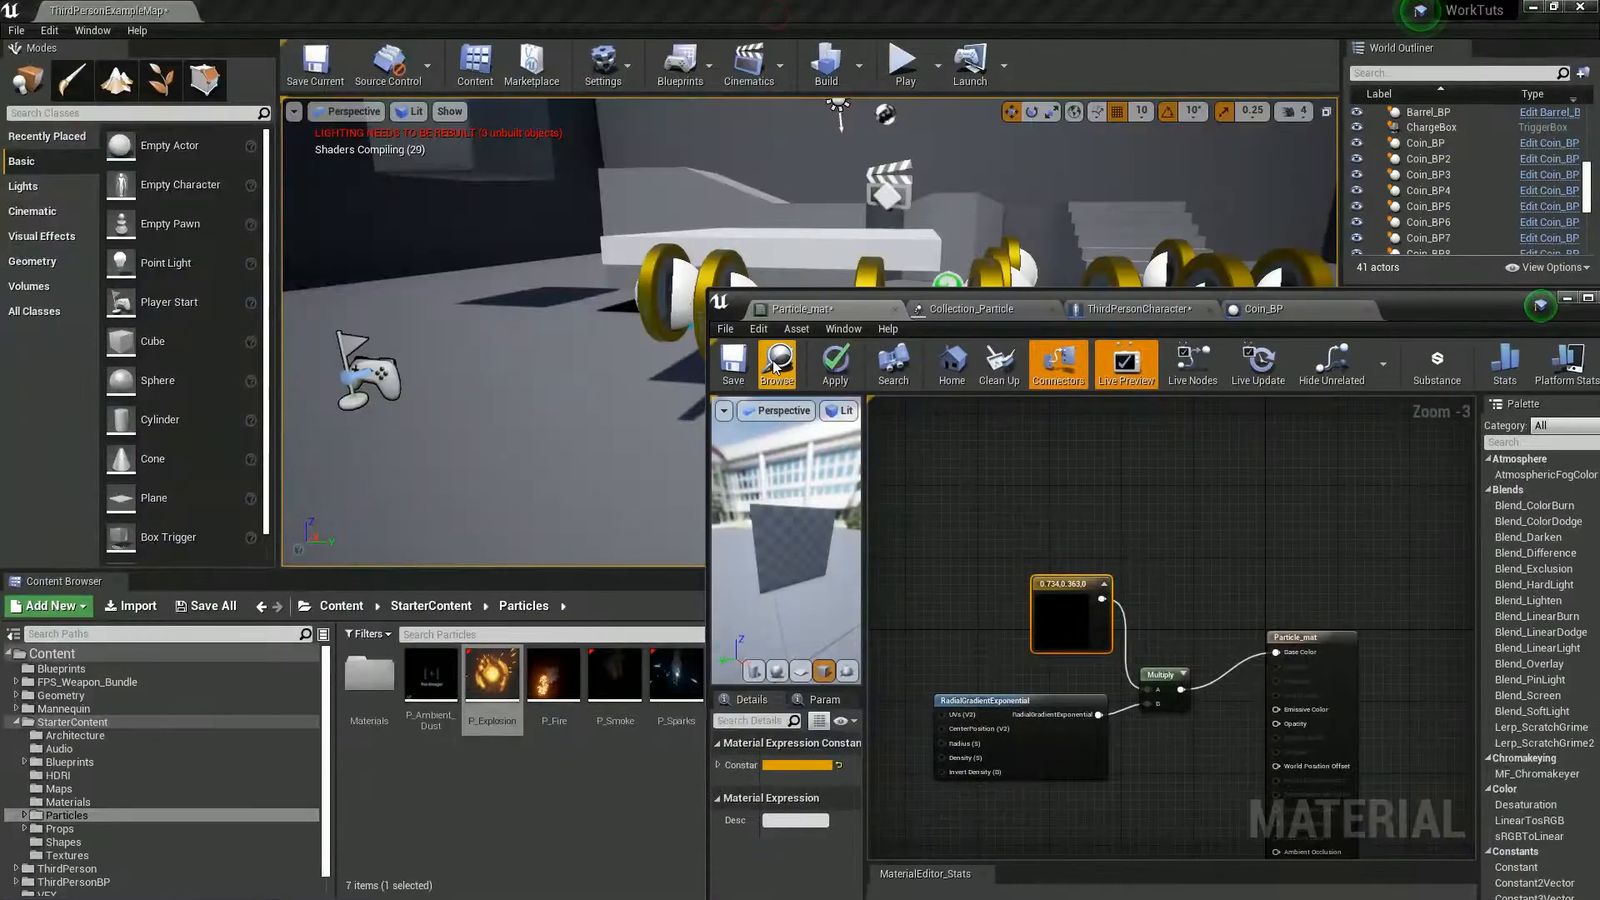
left_click(740, 367)
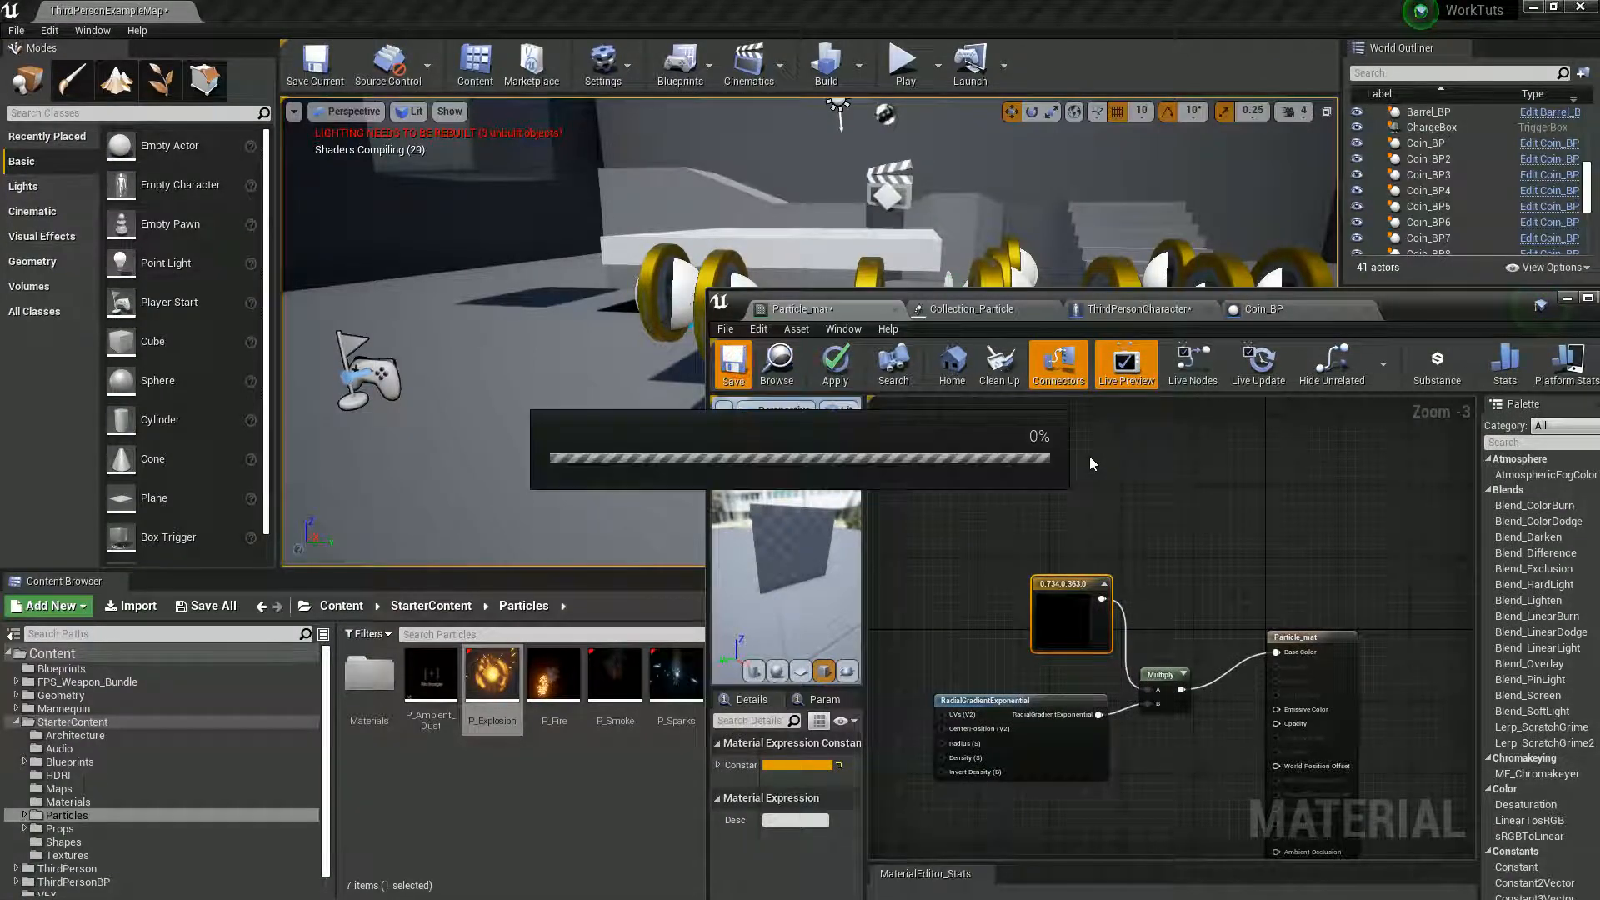